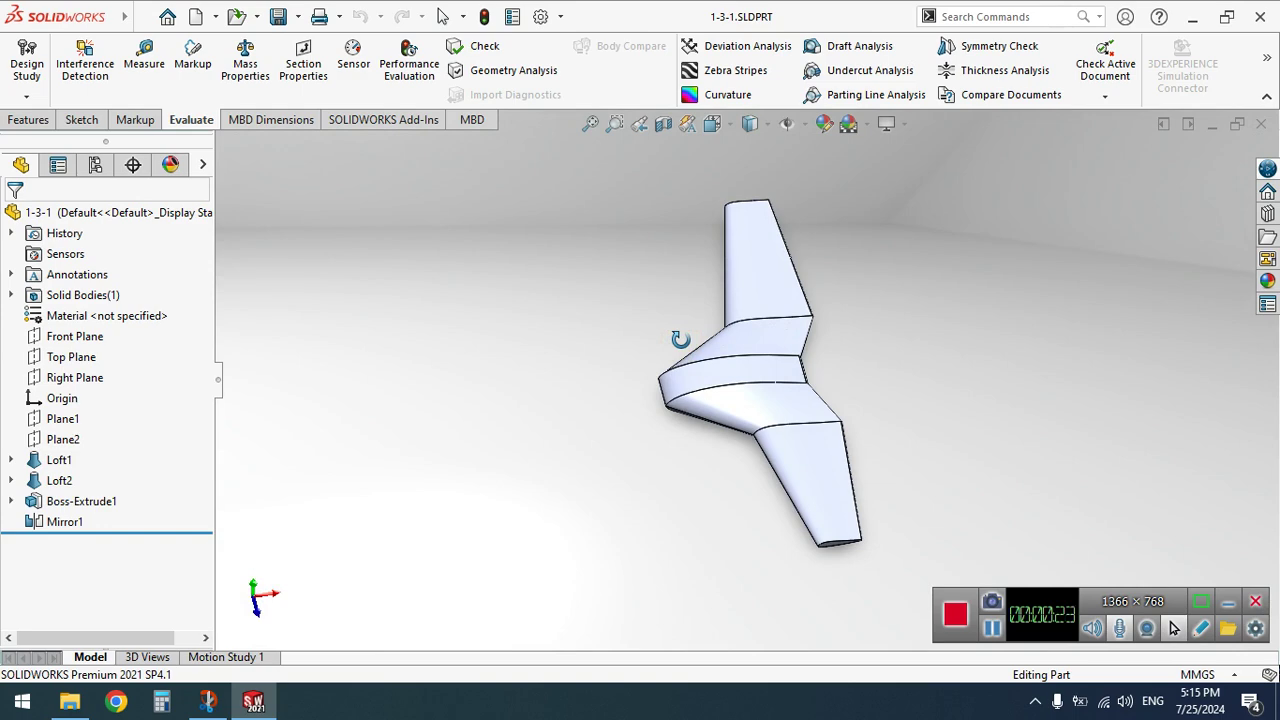
Create a new part document and start a sketch on its Front Plane
middle_drag(680, 340, 714, 374)
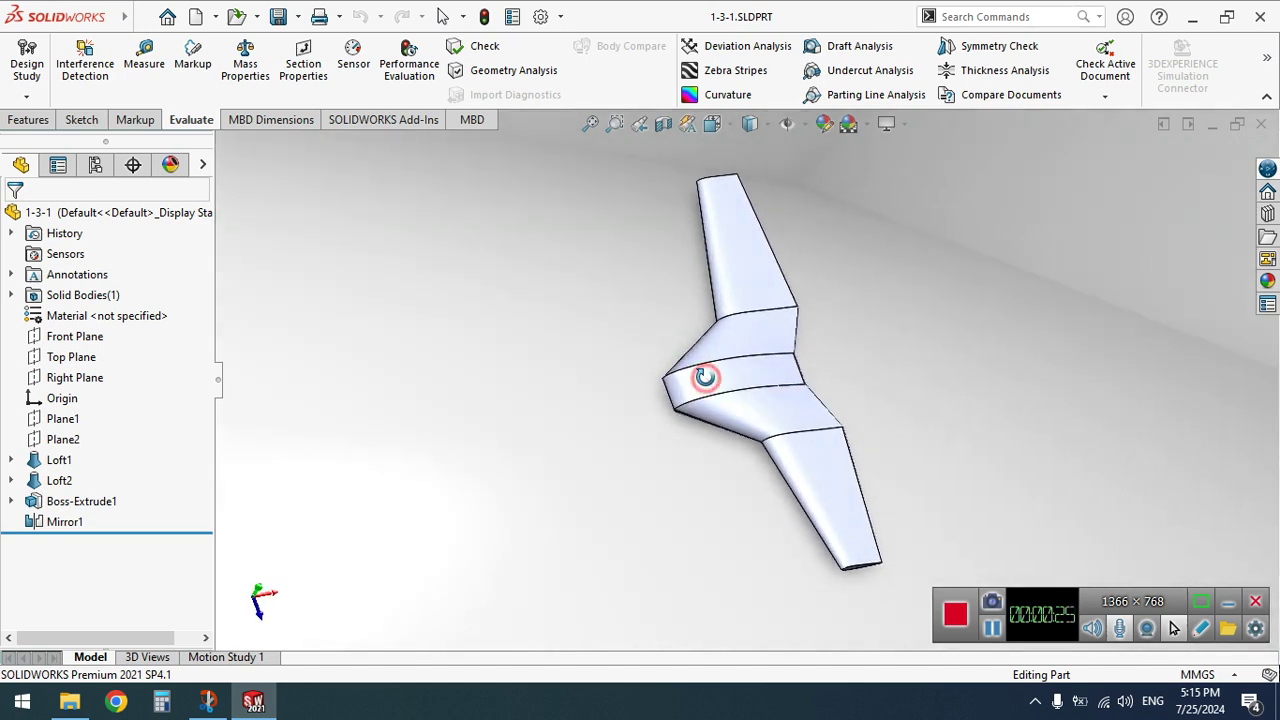
click(195, 17)
click(452, 324)
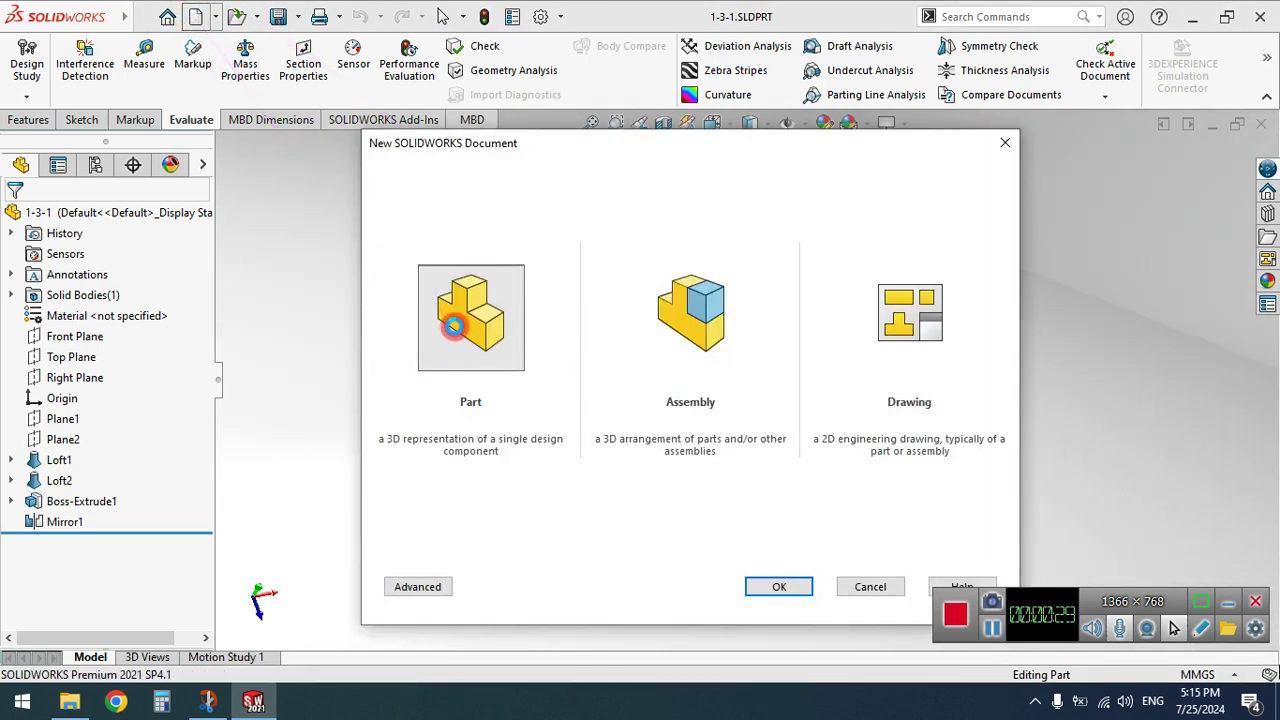
click(452, 324)
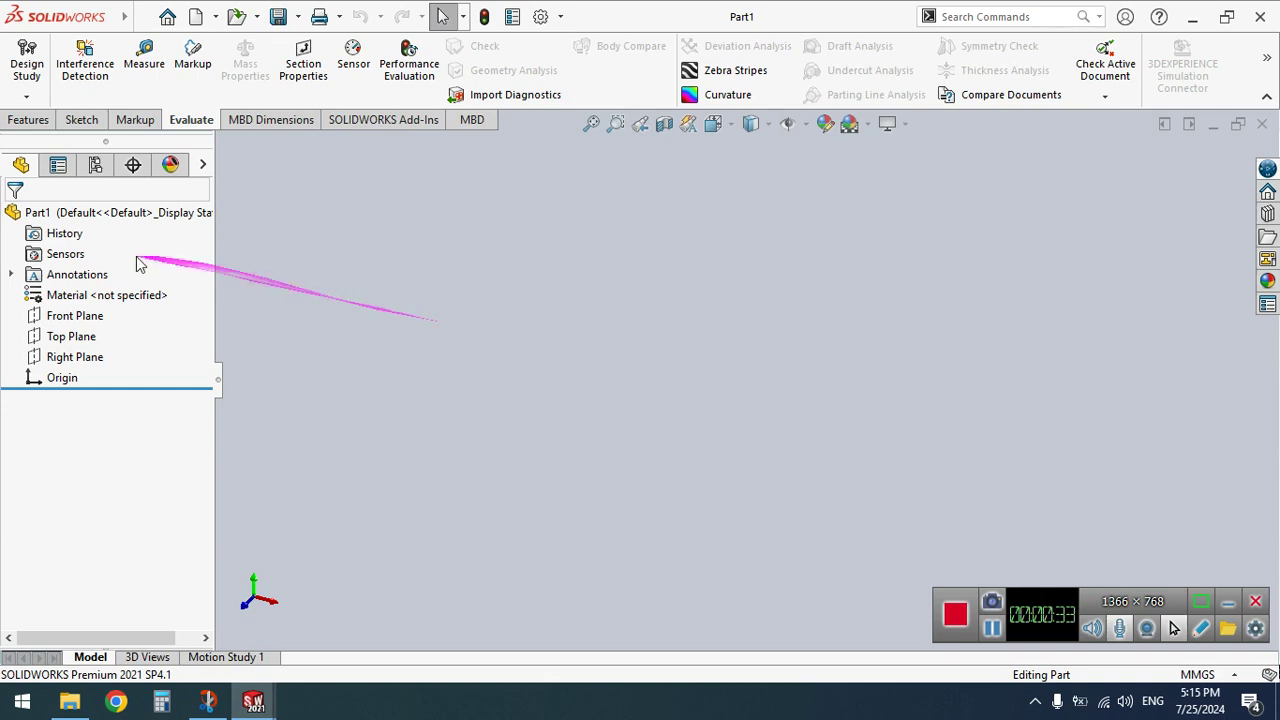
click(82, 316)
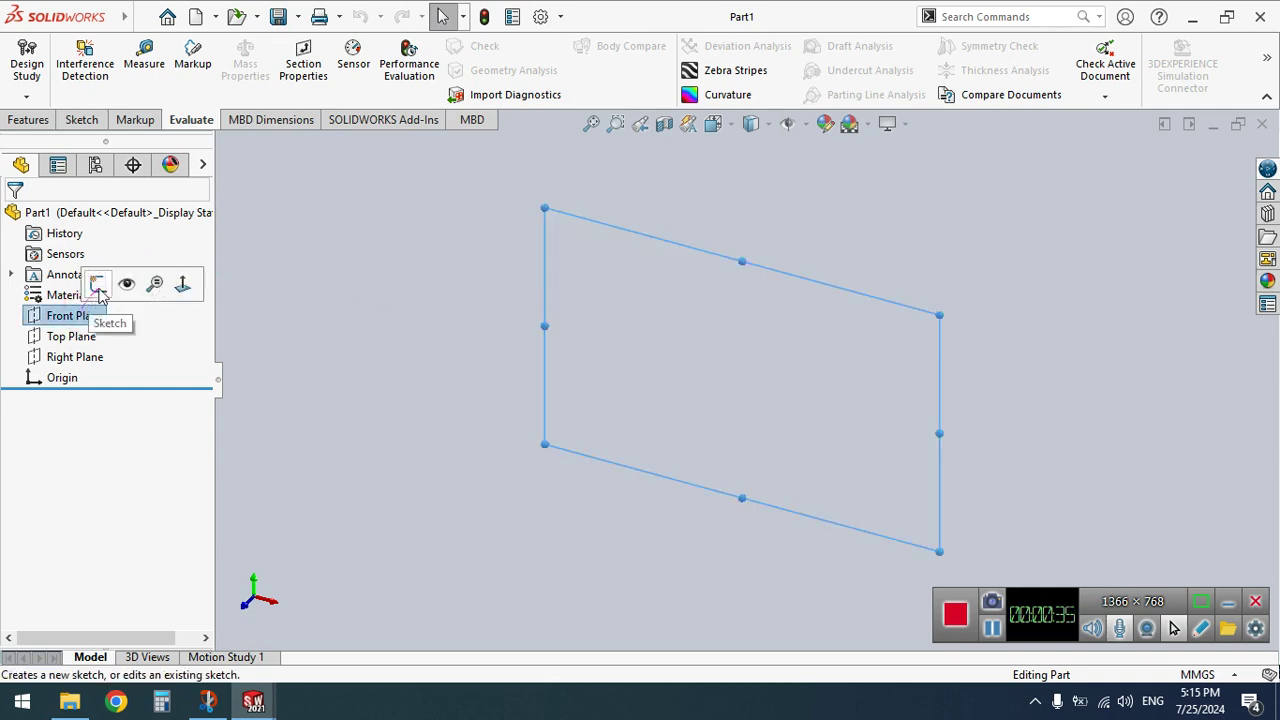
click(98, 285)
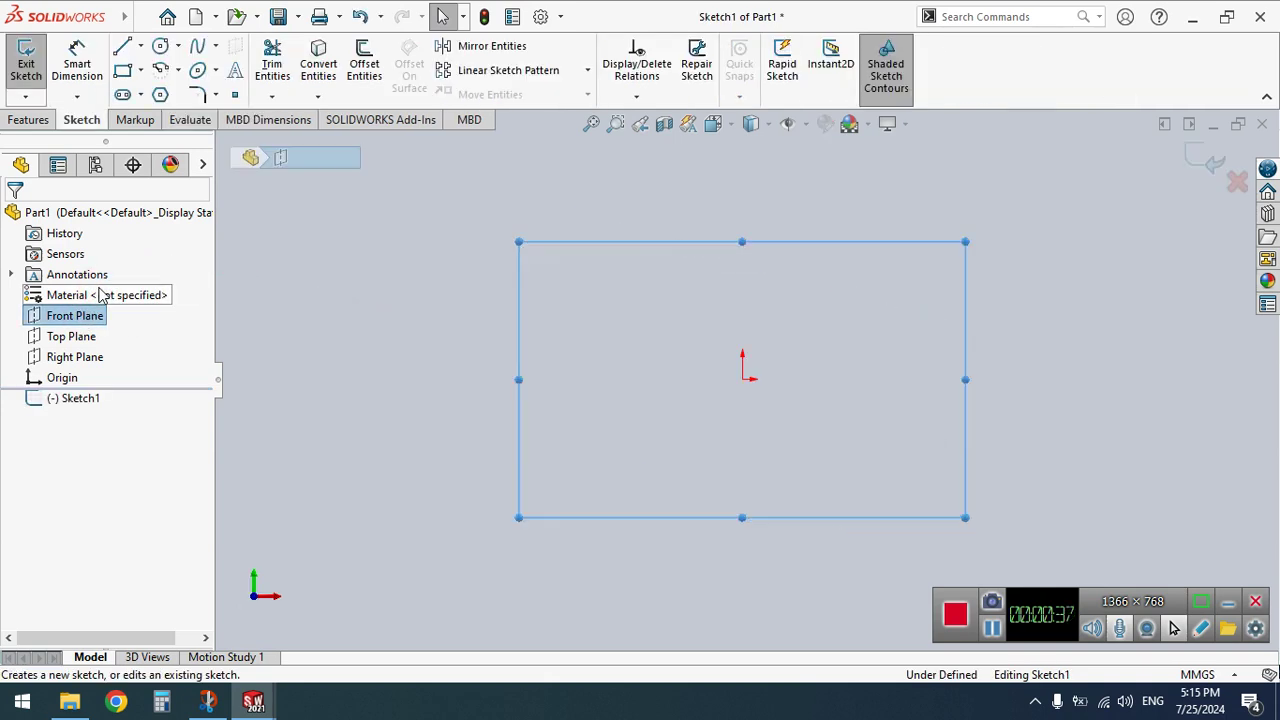
Switch to the 1-3.SLDPRT part and expand Loft1 to list its sketches
mouse_move(253, 702)
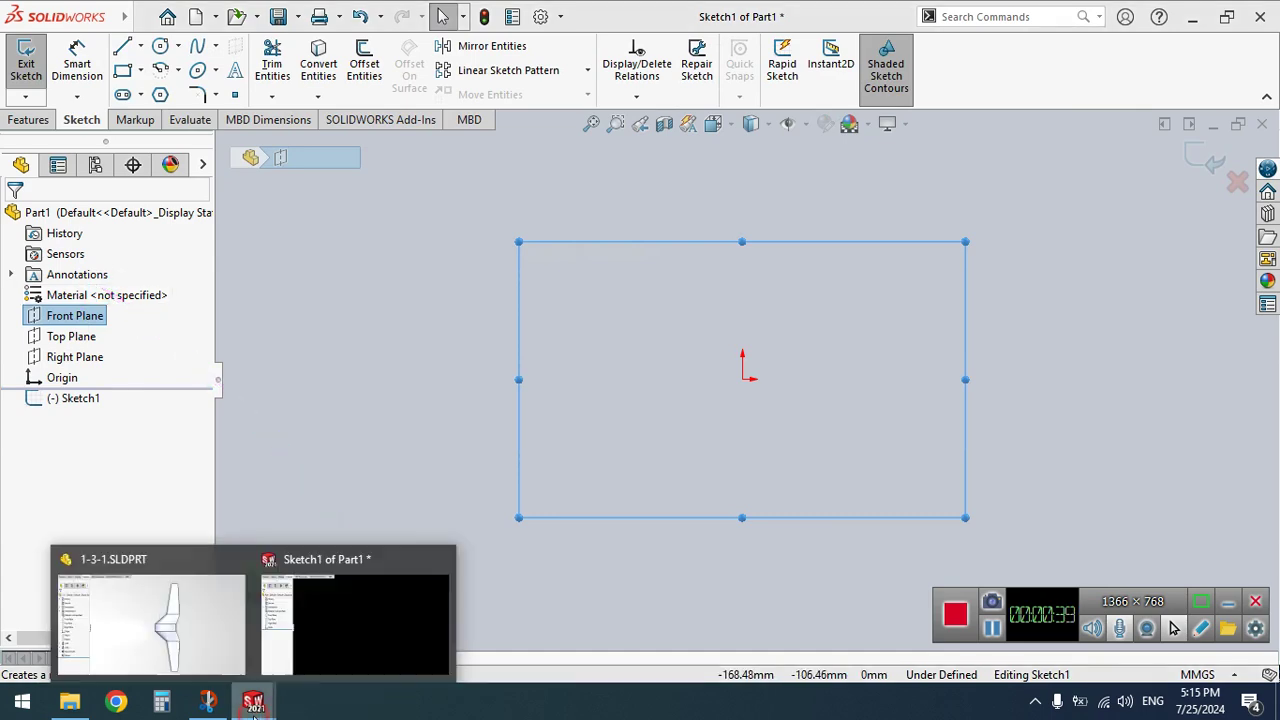
click(185, 608)
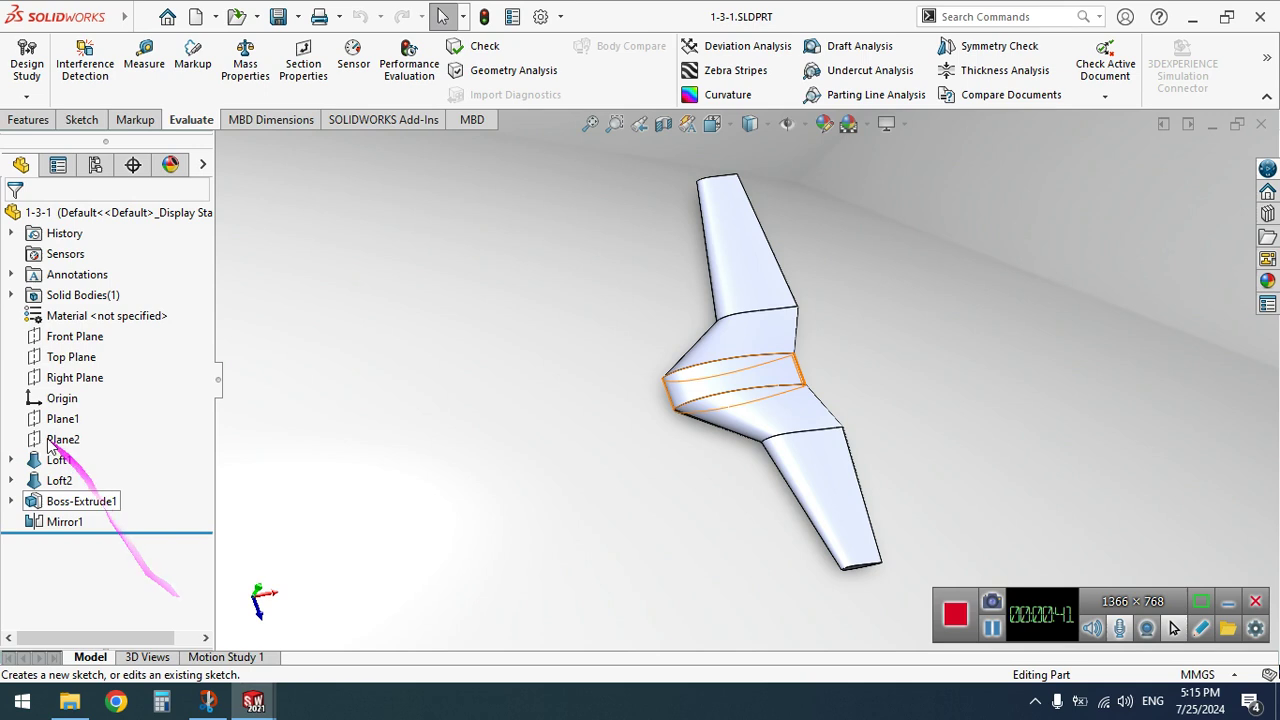
click(12, 460)
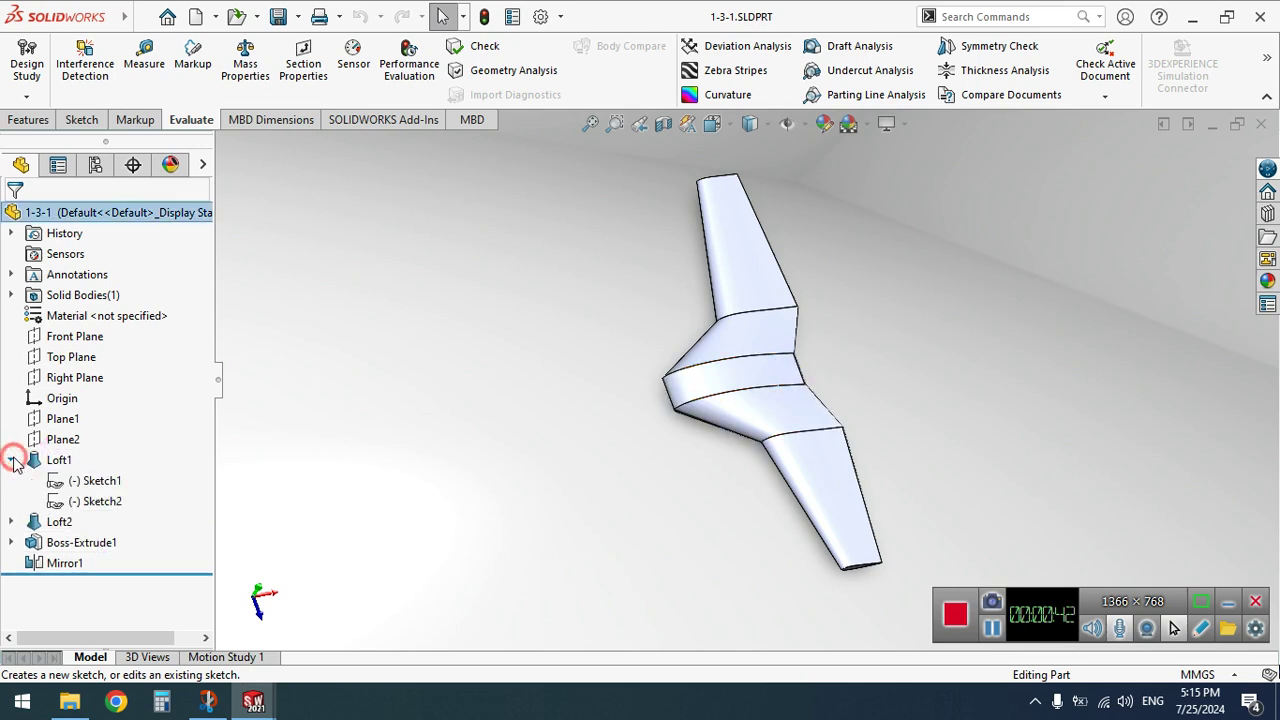
click(95, 480)
click(101, 422)
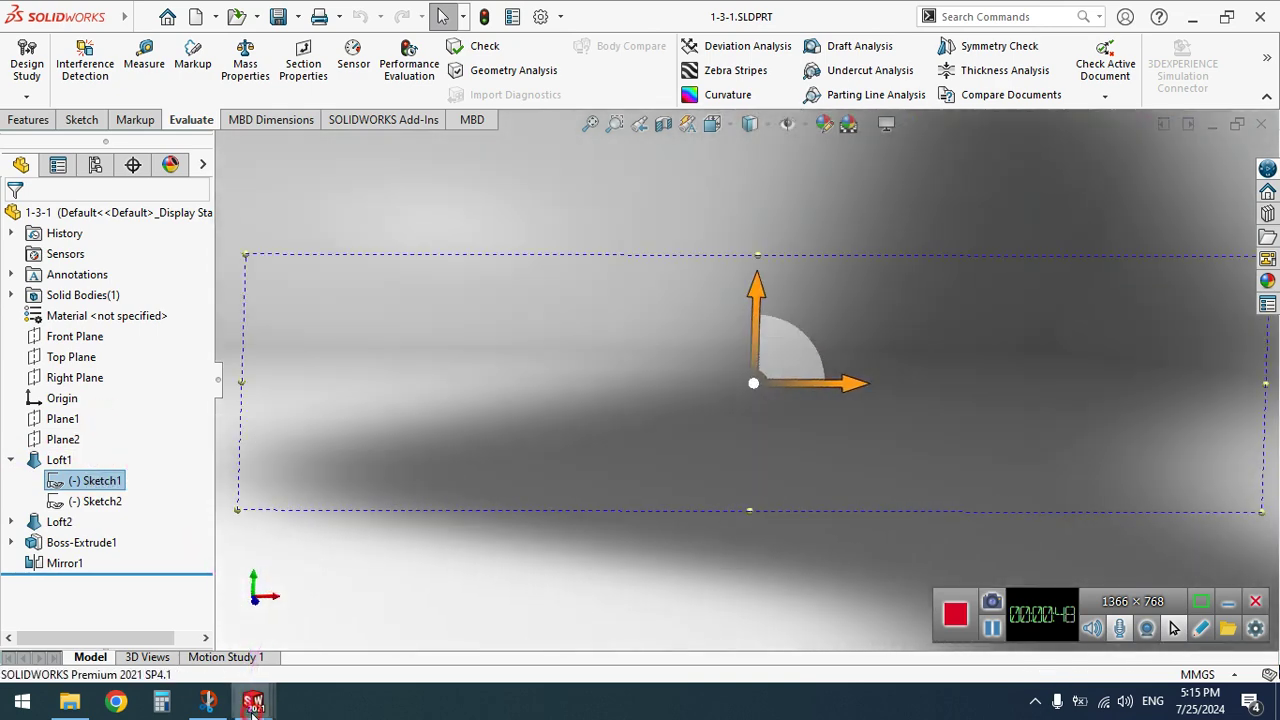
mouse_move(253, 703)
click(400, 653)
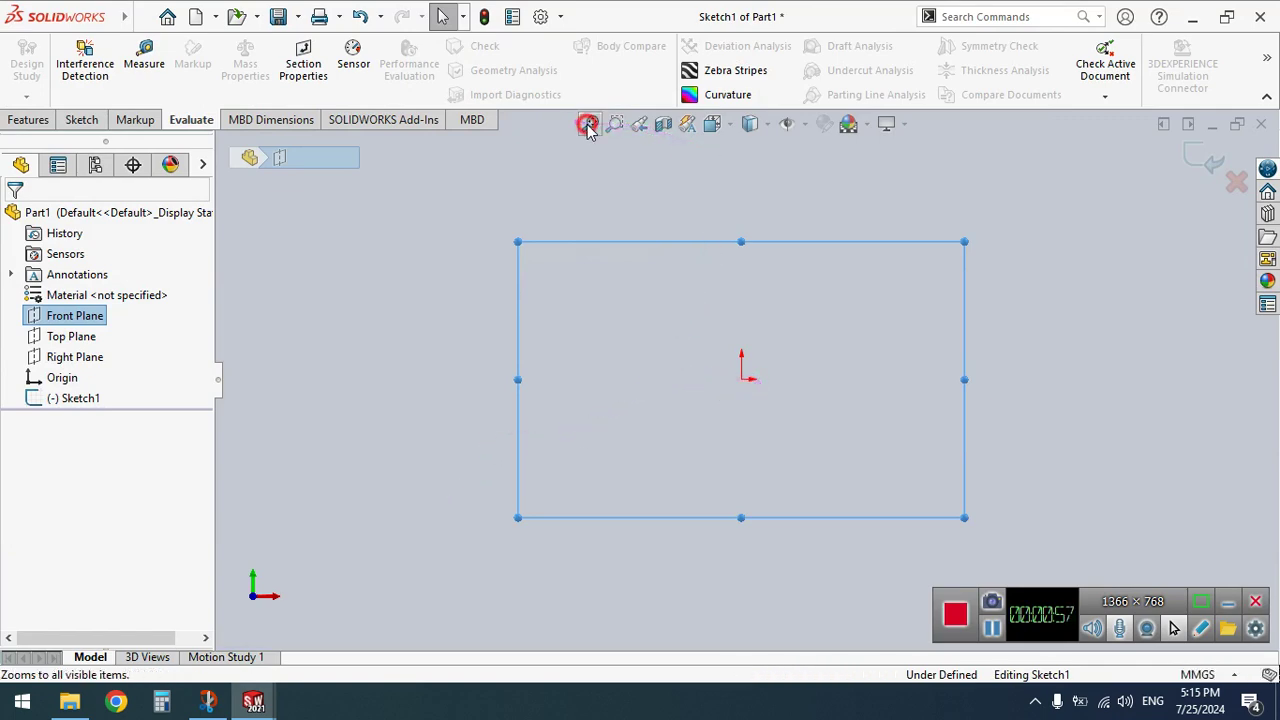
click(801, 388)
key(ctrl+z)
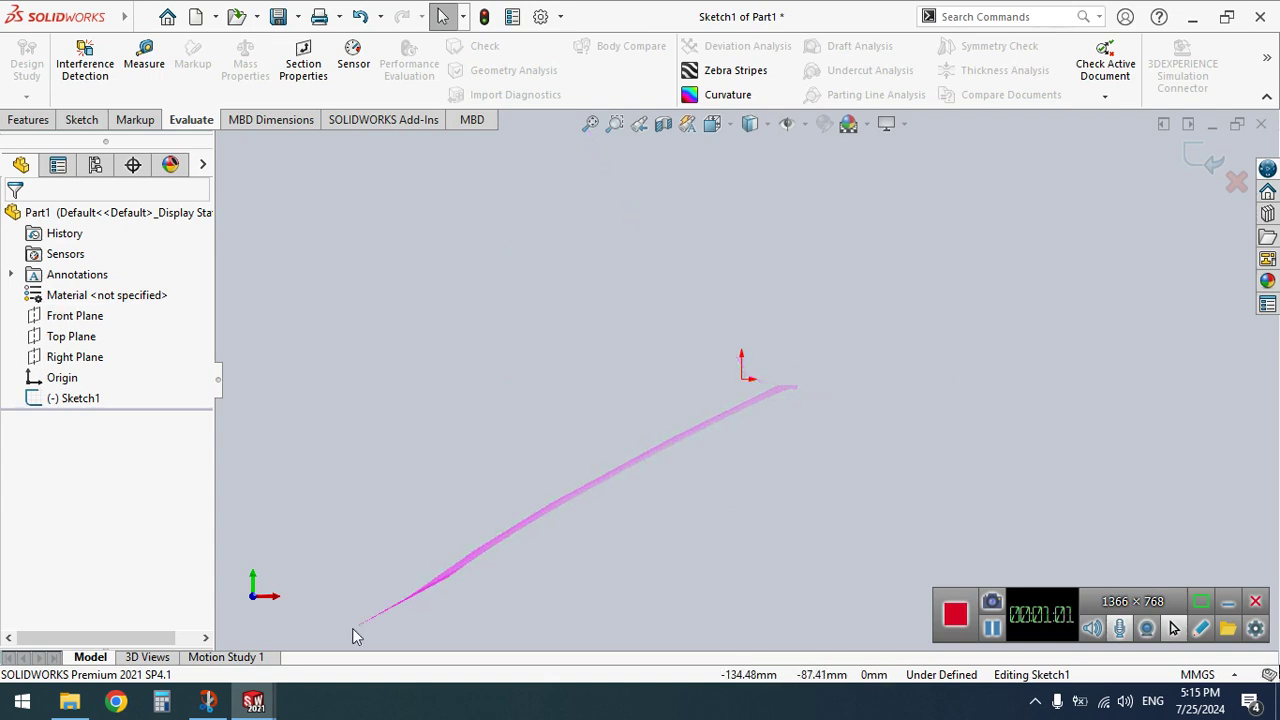
mouse_move(265, 700)
click(177, 606)
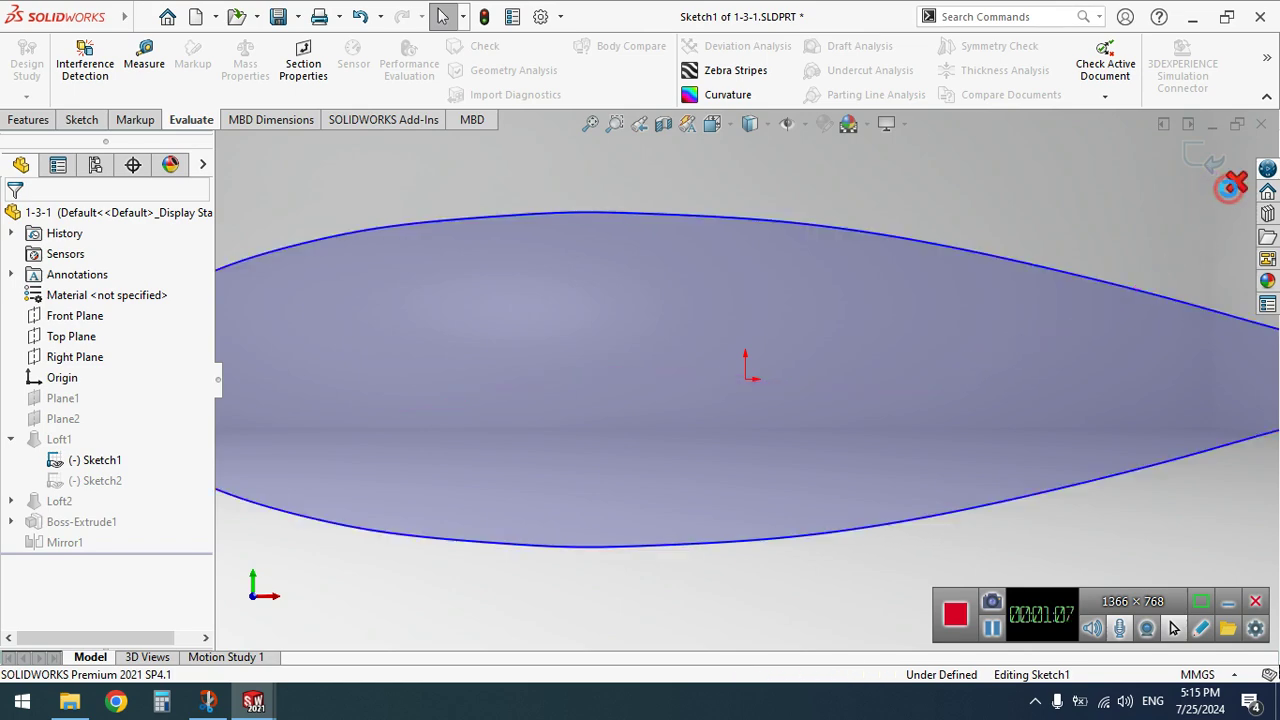
click(1237, 181)
click(731, 358)
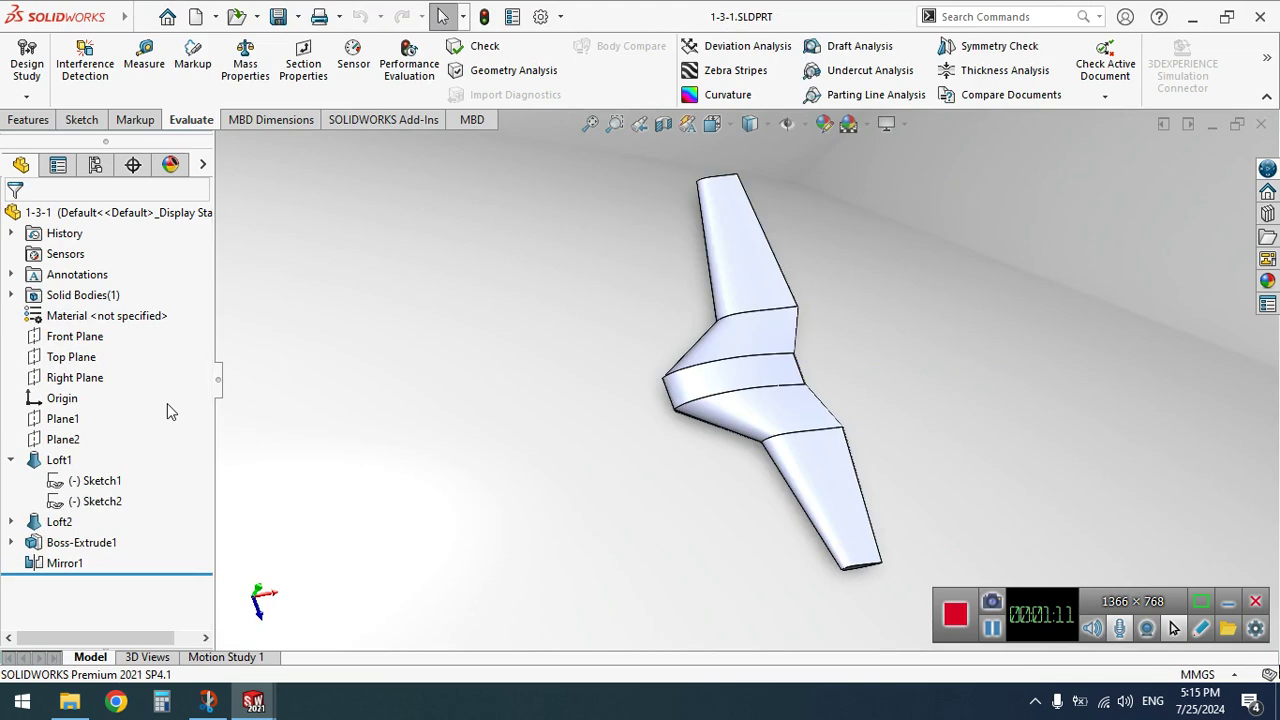
Copy Sketch1 of Loft1 from 1-3.SLDPRT and paste its airfoil profile into the open sketch of Part1
click(100, 481)
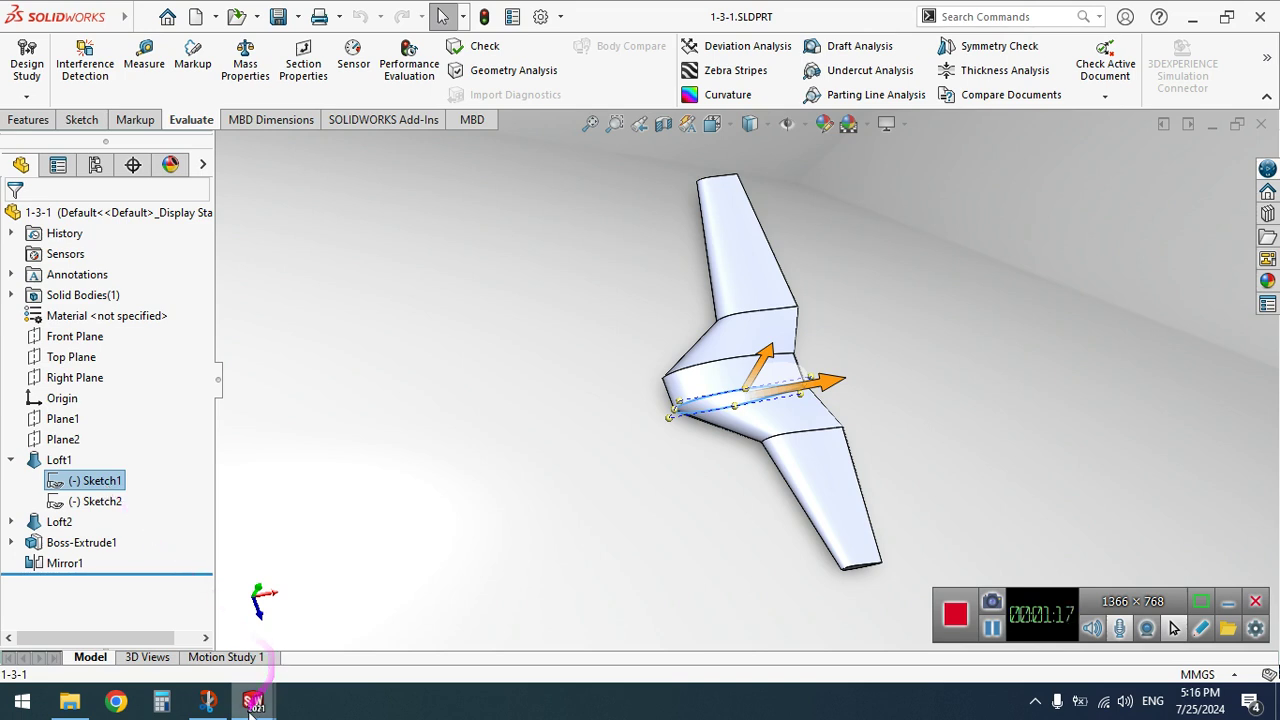
mouse_move(253, 700)
click(390, 657)
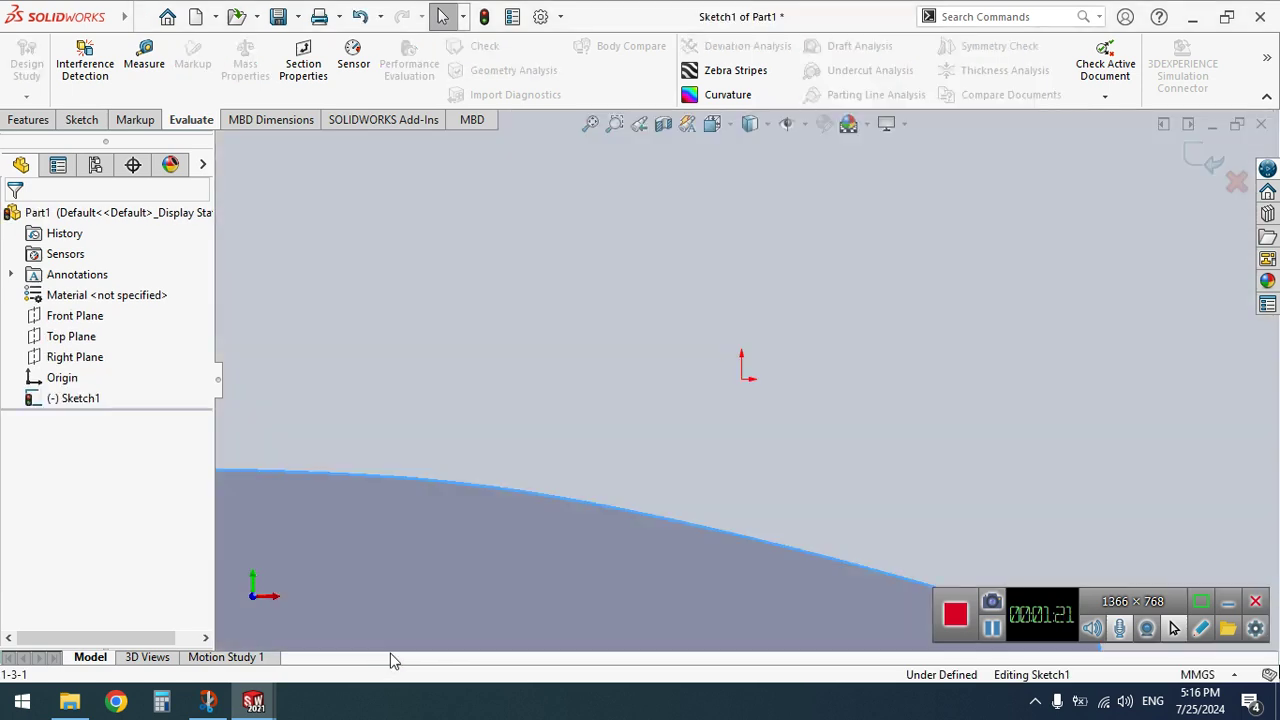
click(589, 126)
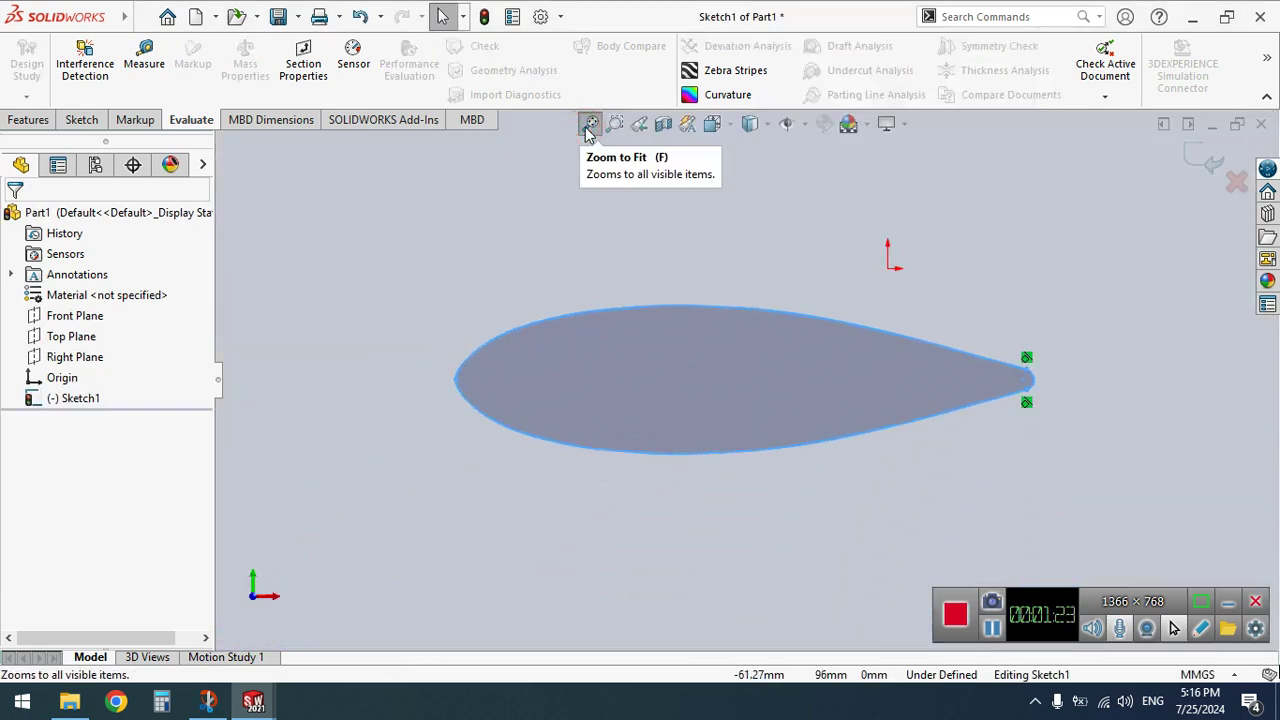
click(456, 381)
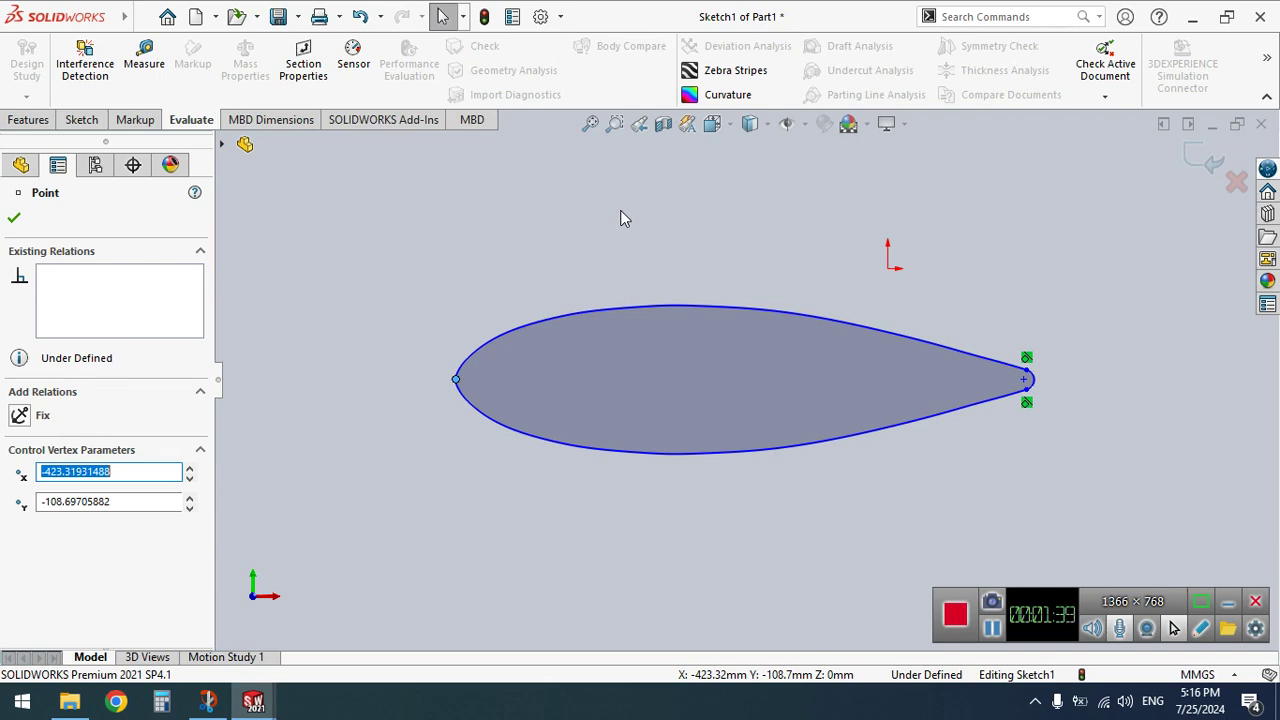
click(577, 234)
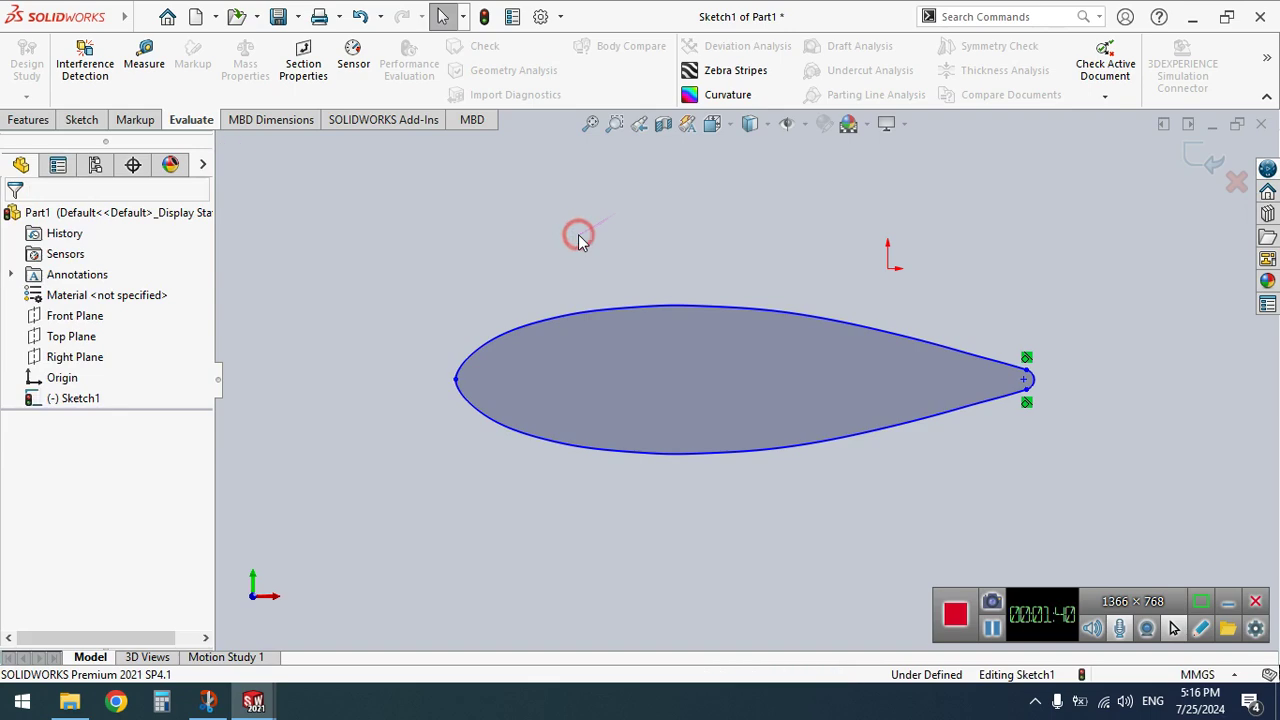
click(456, 381)
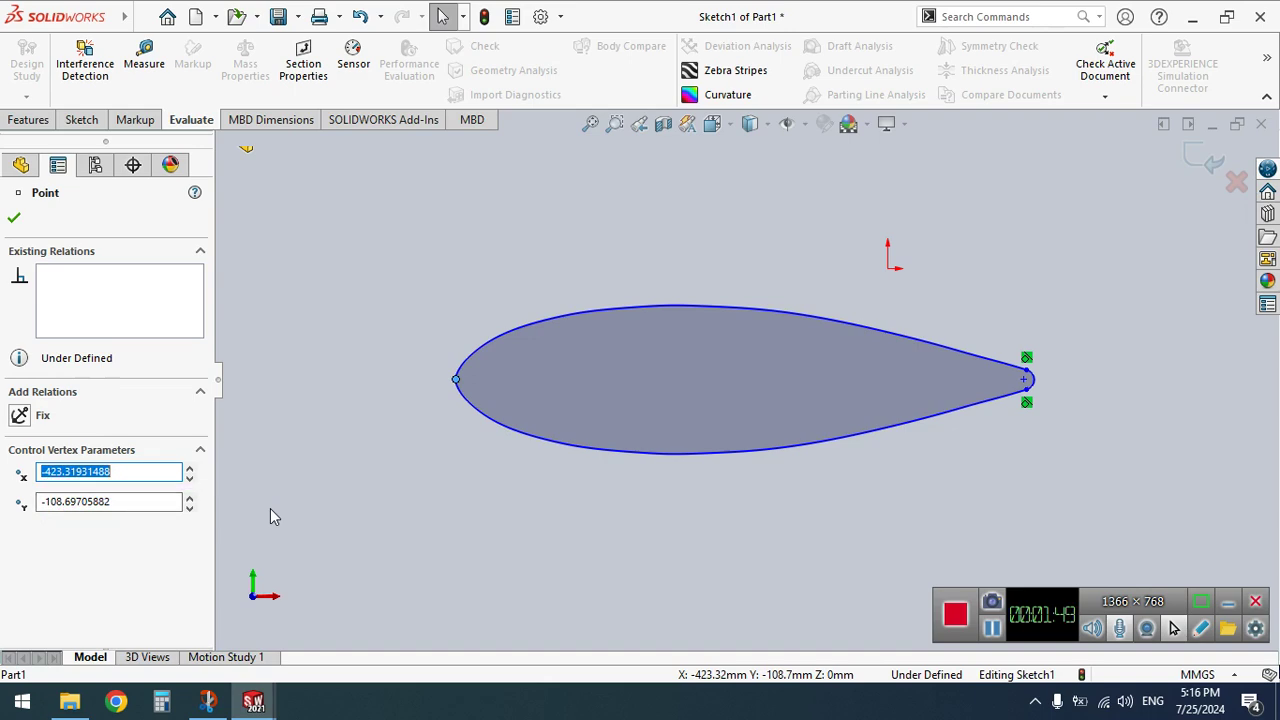
click(318, 476)
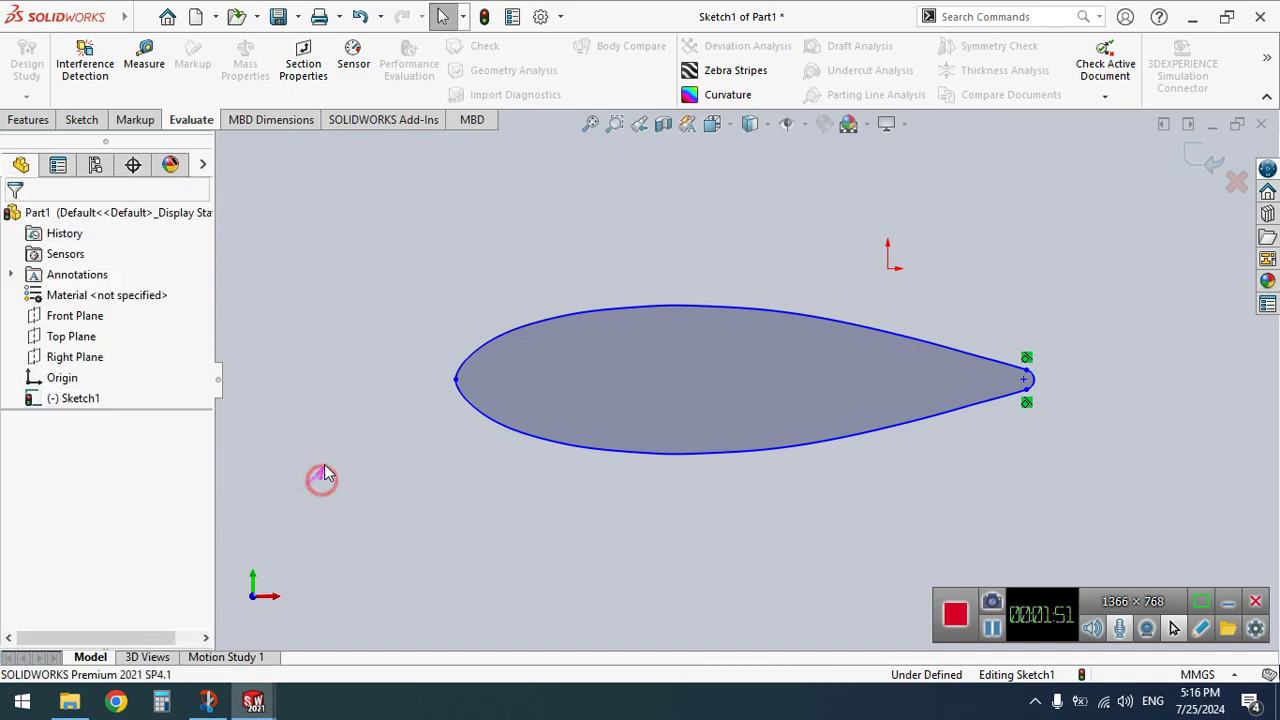
Move the whole airfoil with Move Entities, From/To, from its pointed leading-edge vertex onto the origin, and close the sketch
drag(474, 311, 1103, 520)
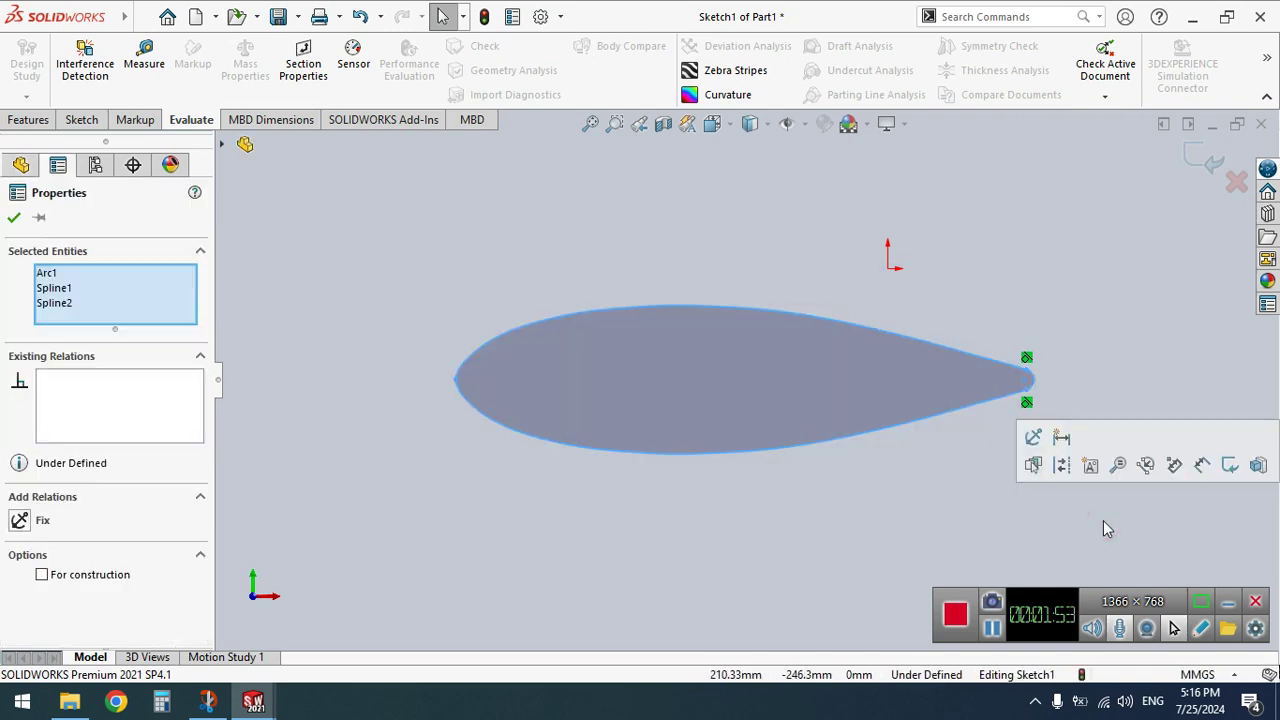
click(108, 119)
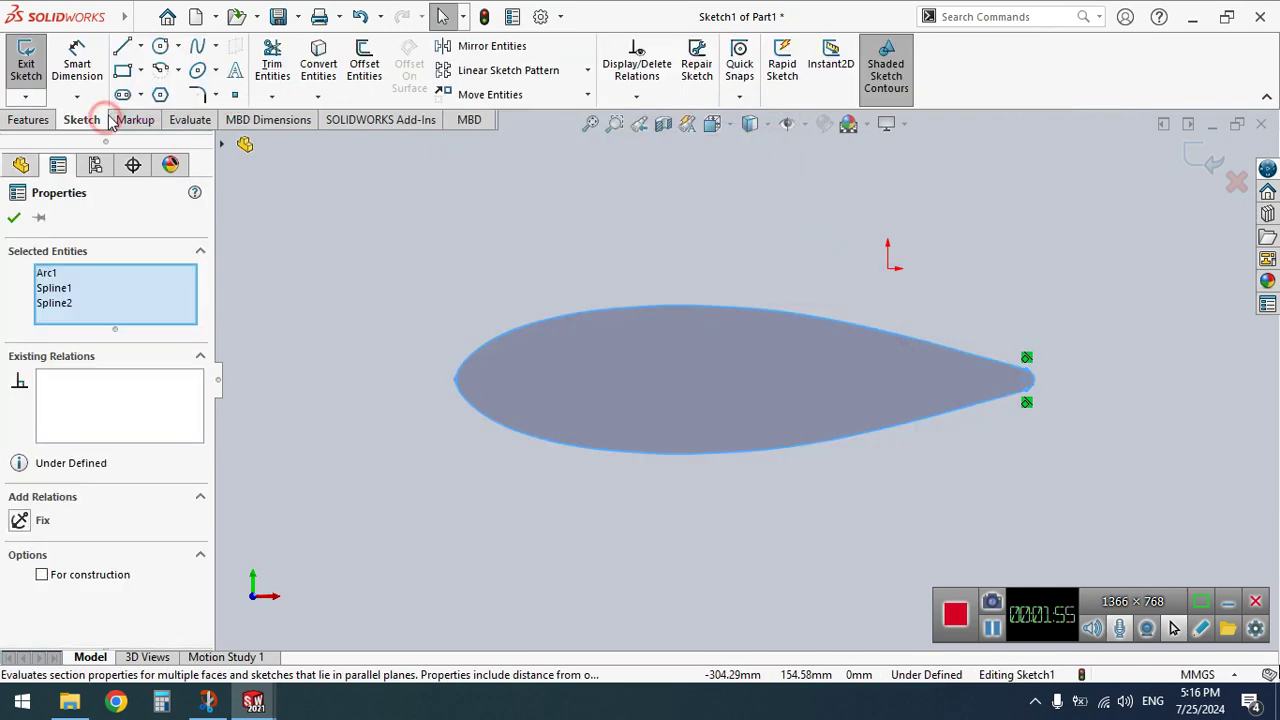
click(505, 94)
click(80, 389)
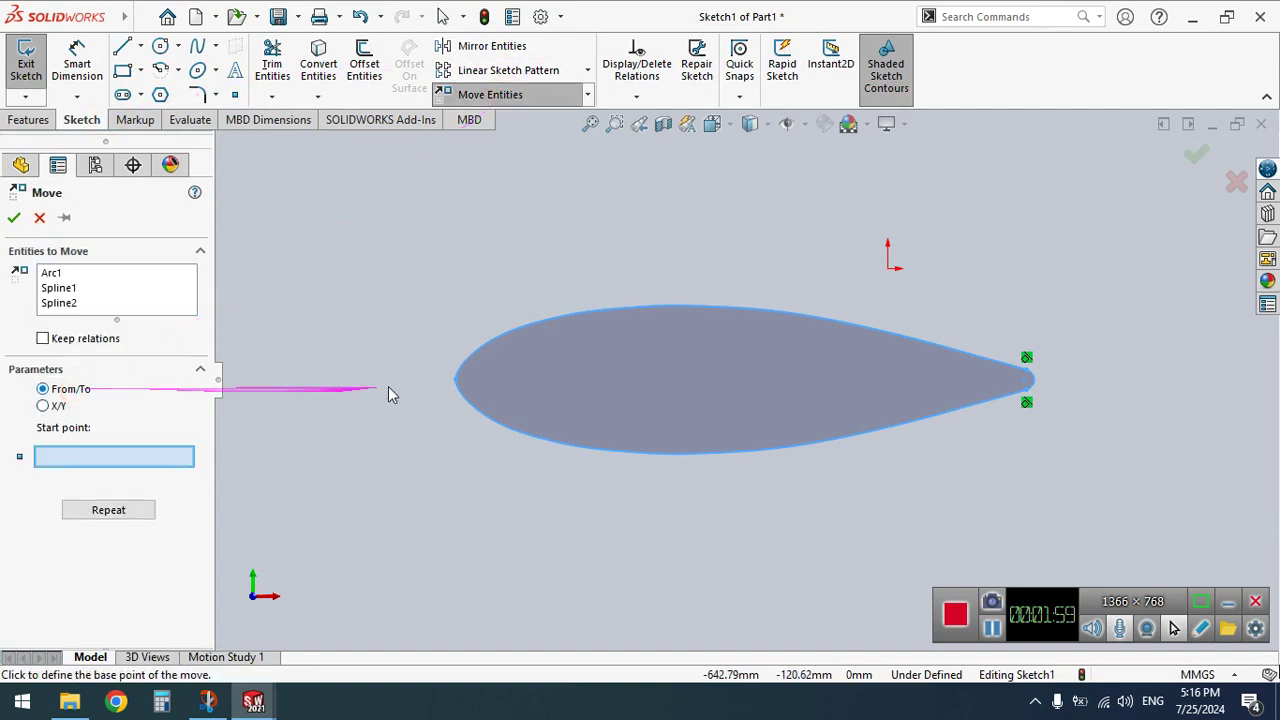
click(456, 381)
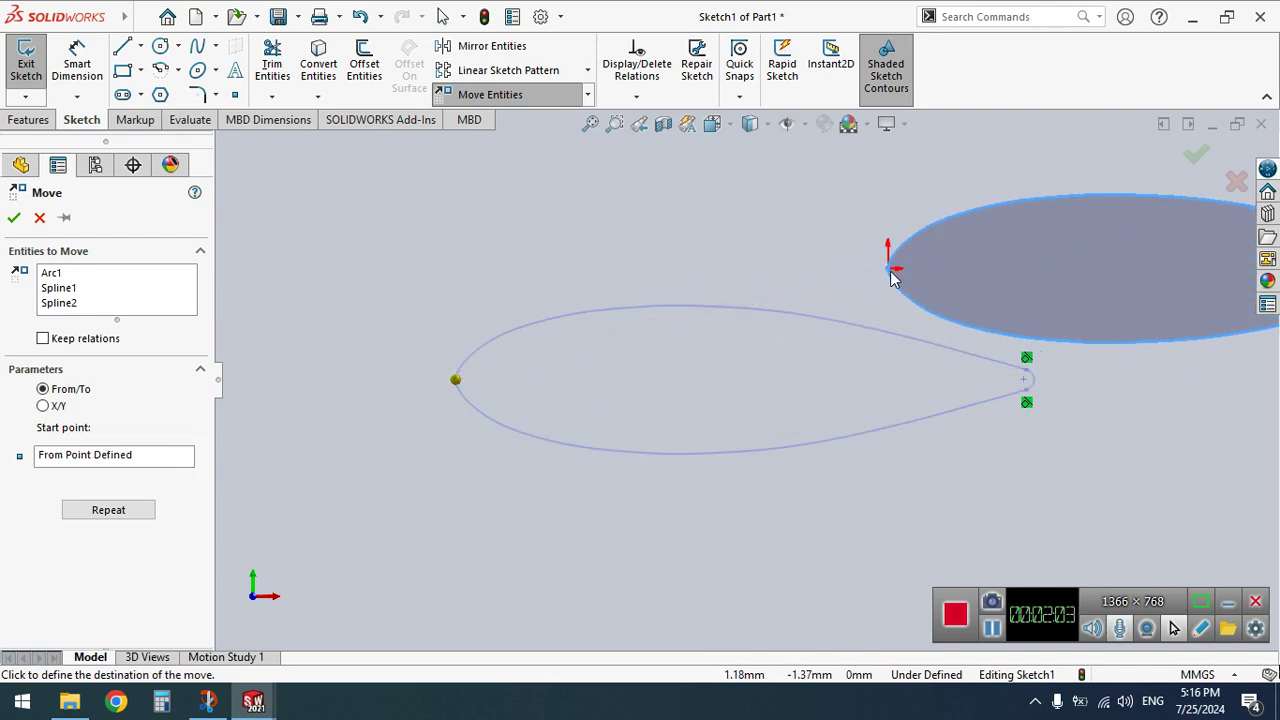
click(890, 268)
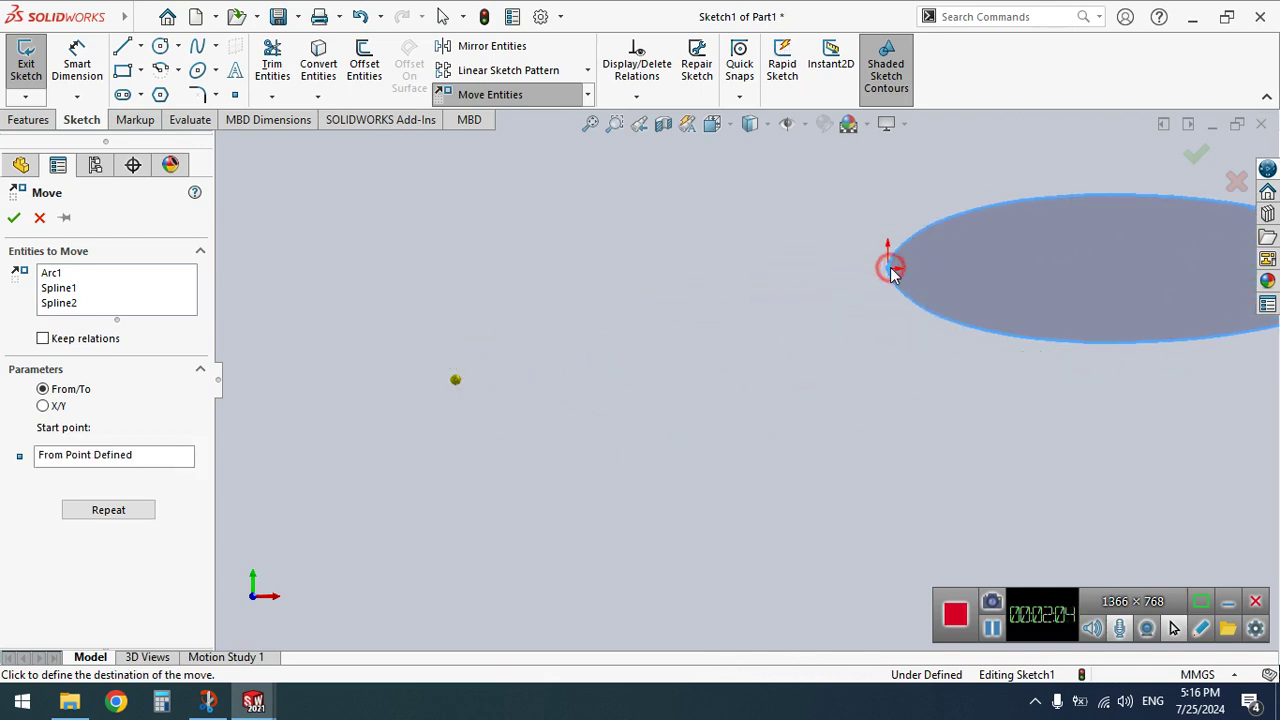
click(586, 130)
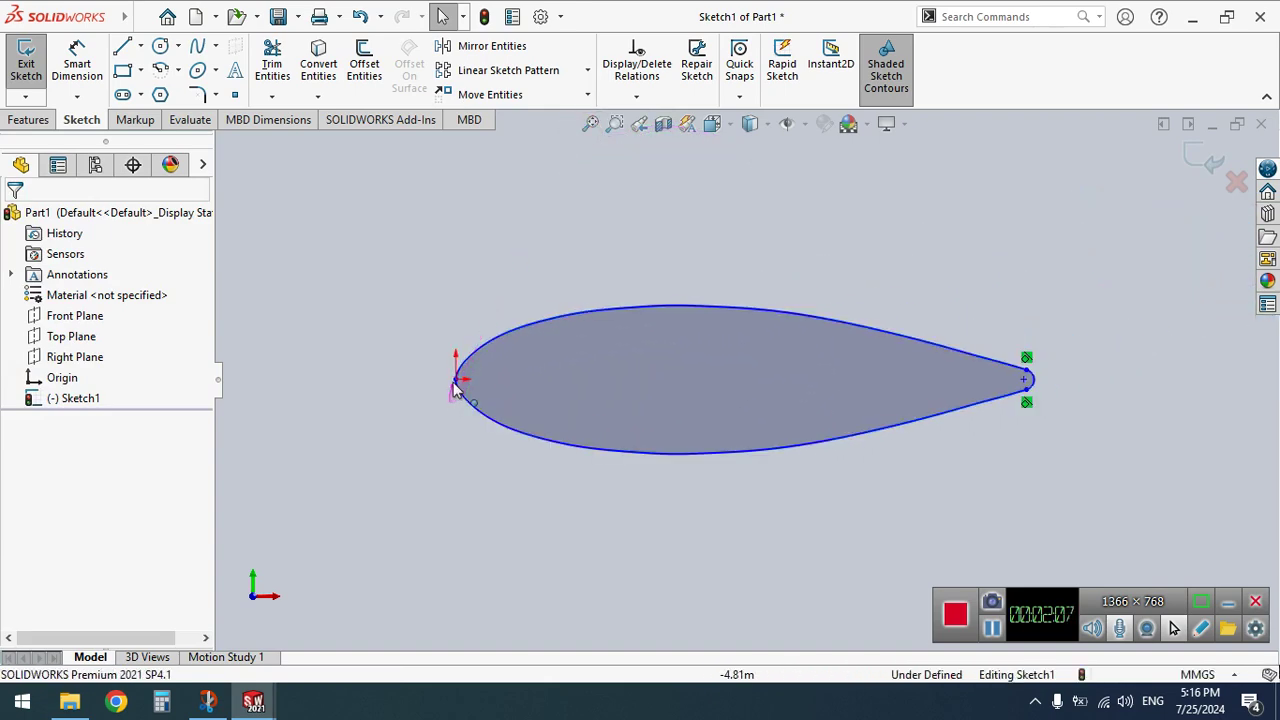
click(455, 378)
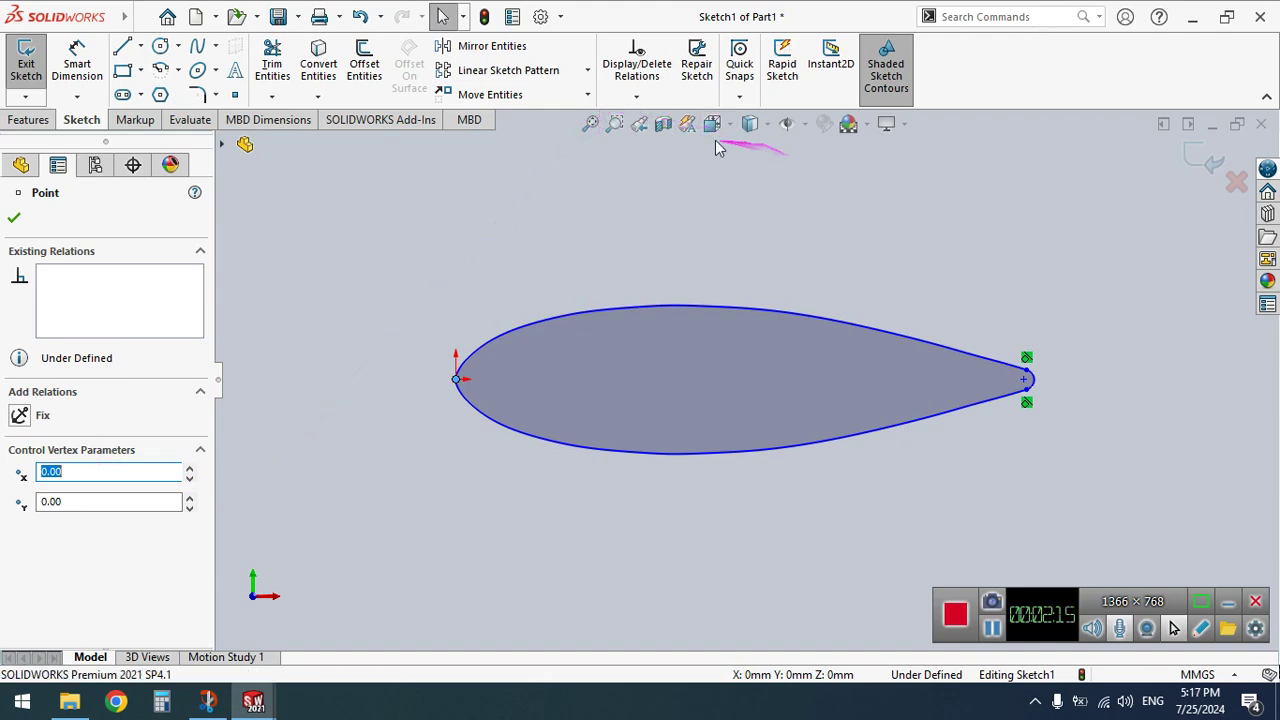
click(1200, 155)
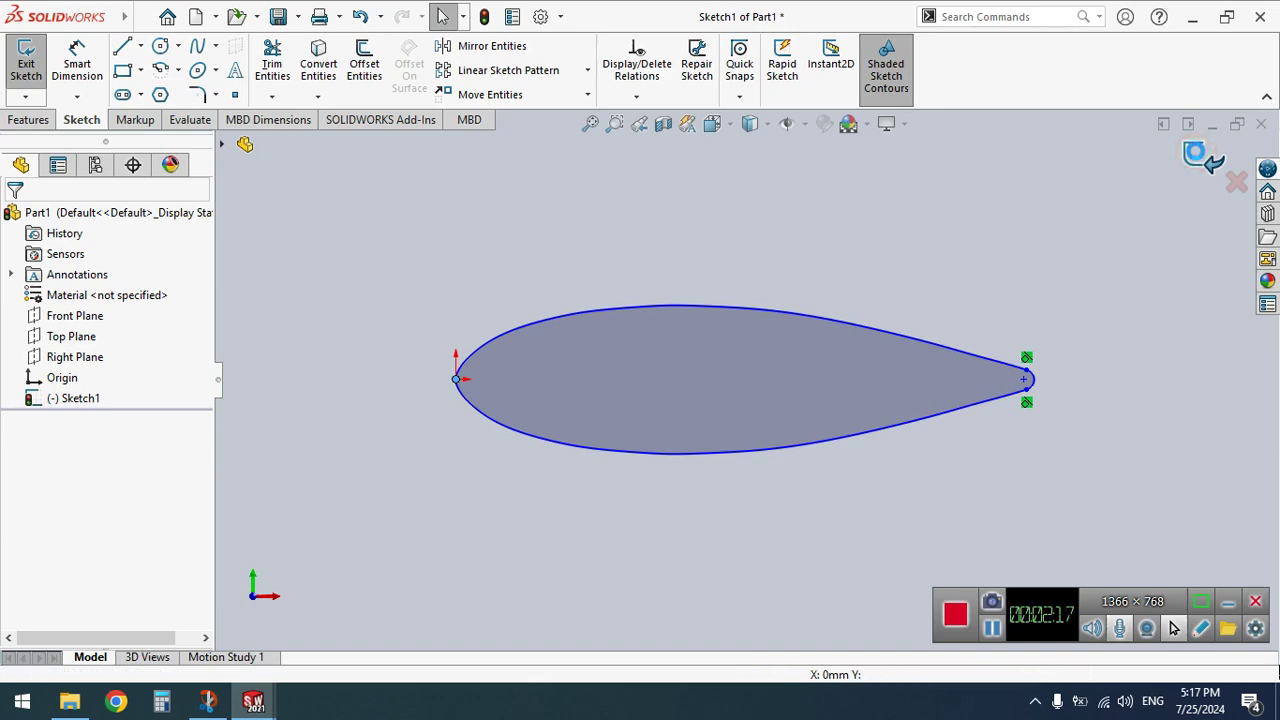
click(1198, 155)
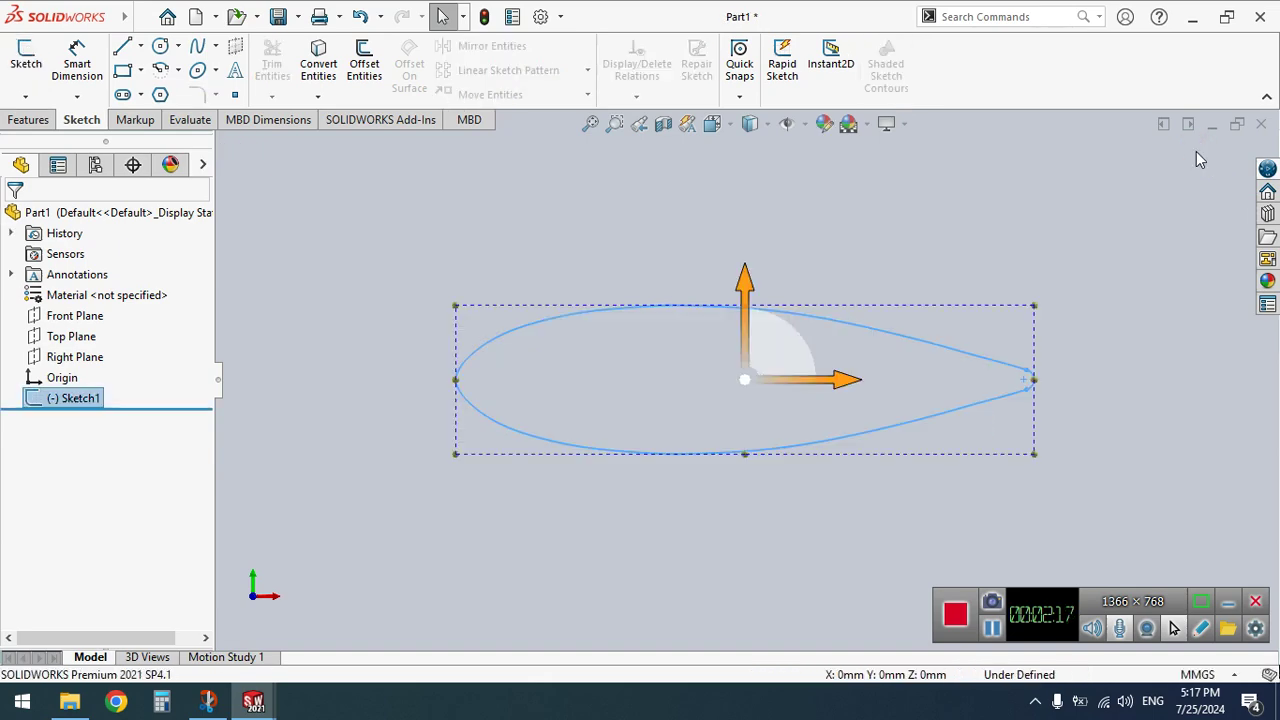
Create a reference plane offset 200 mm from the Front Plane, in front of the airfoil sketch
click(713, 125)
click(698, 330)
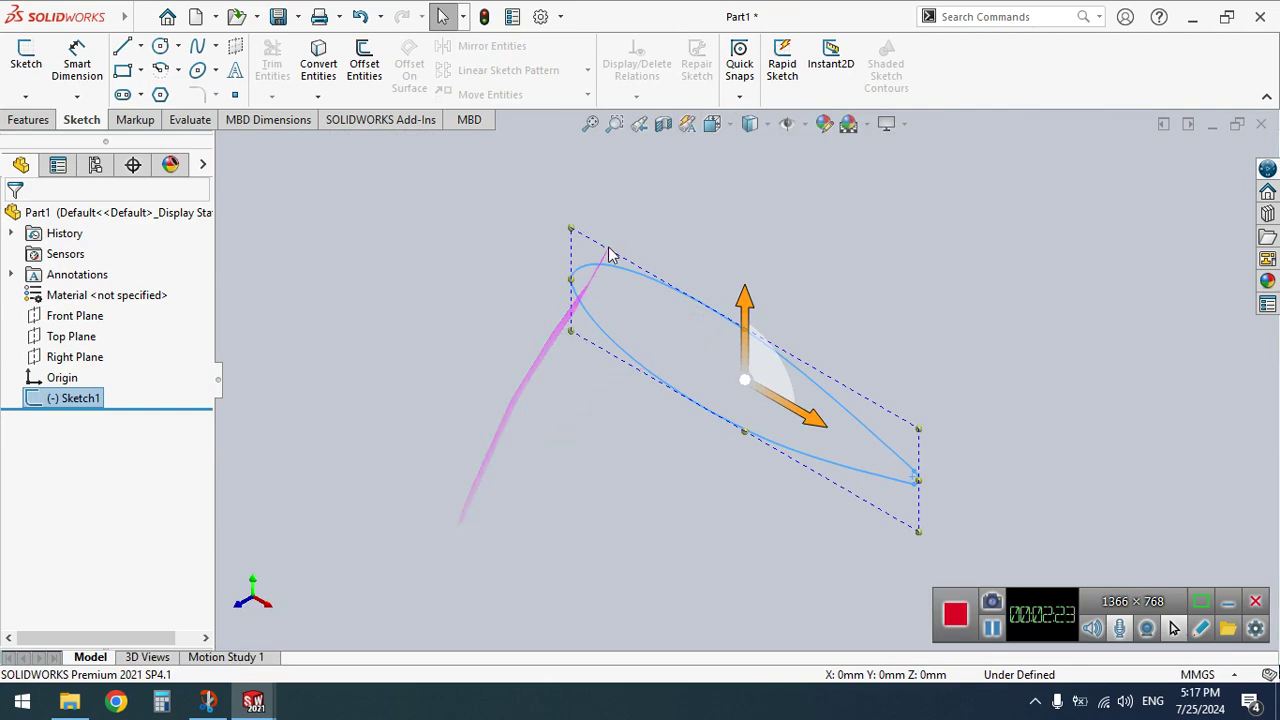
click(80, 318)
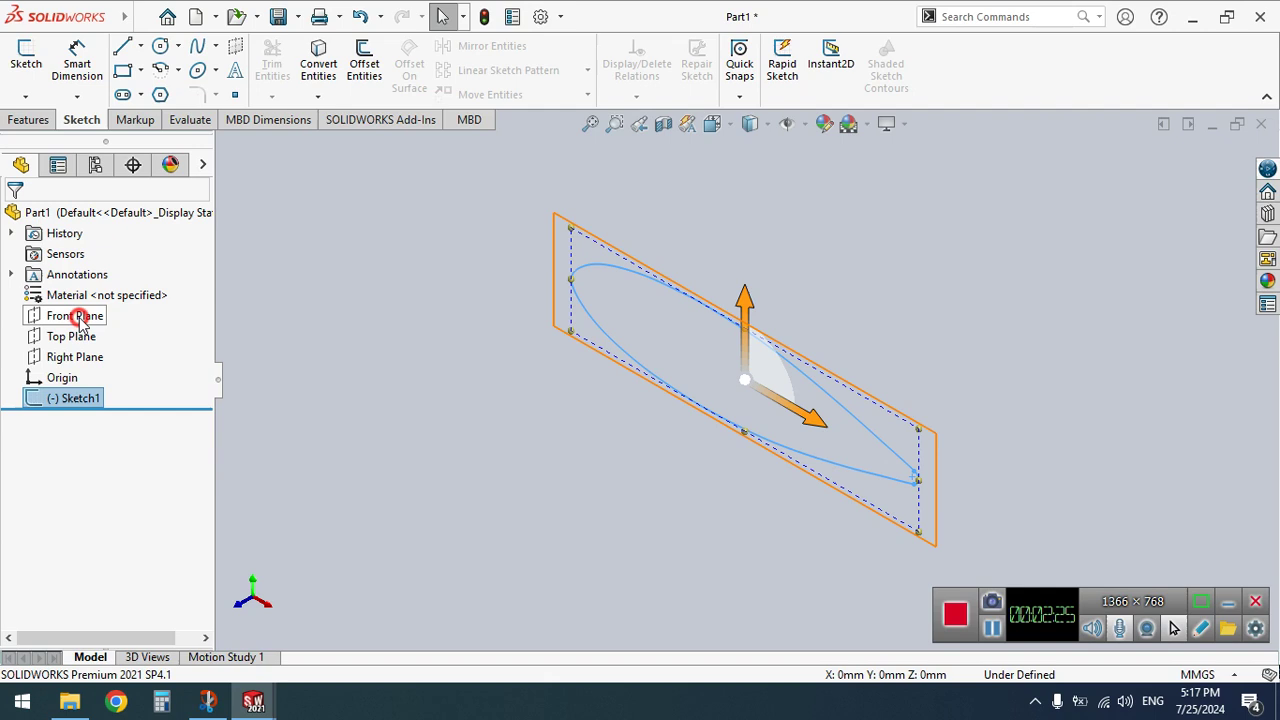
click(30, 120)
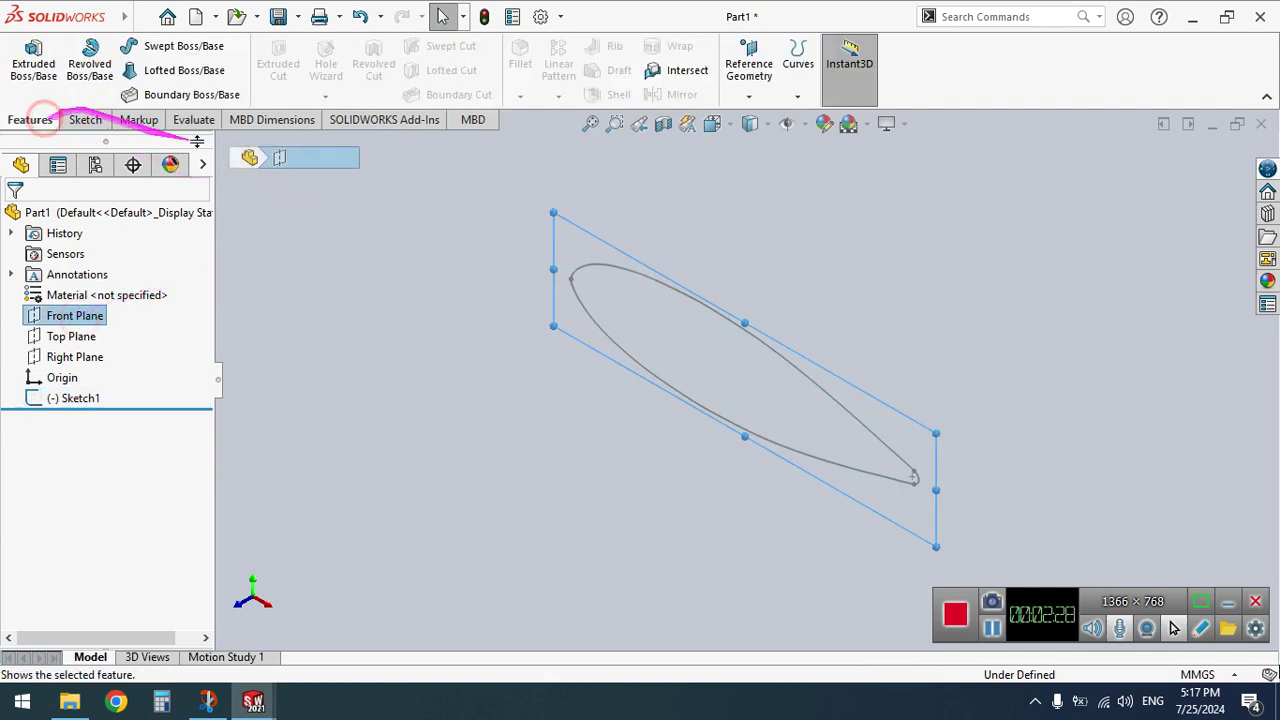
click(749, 70)
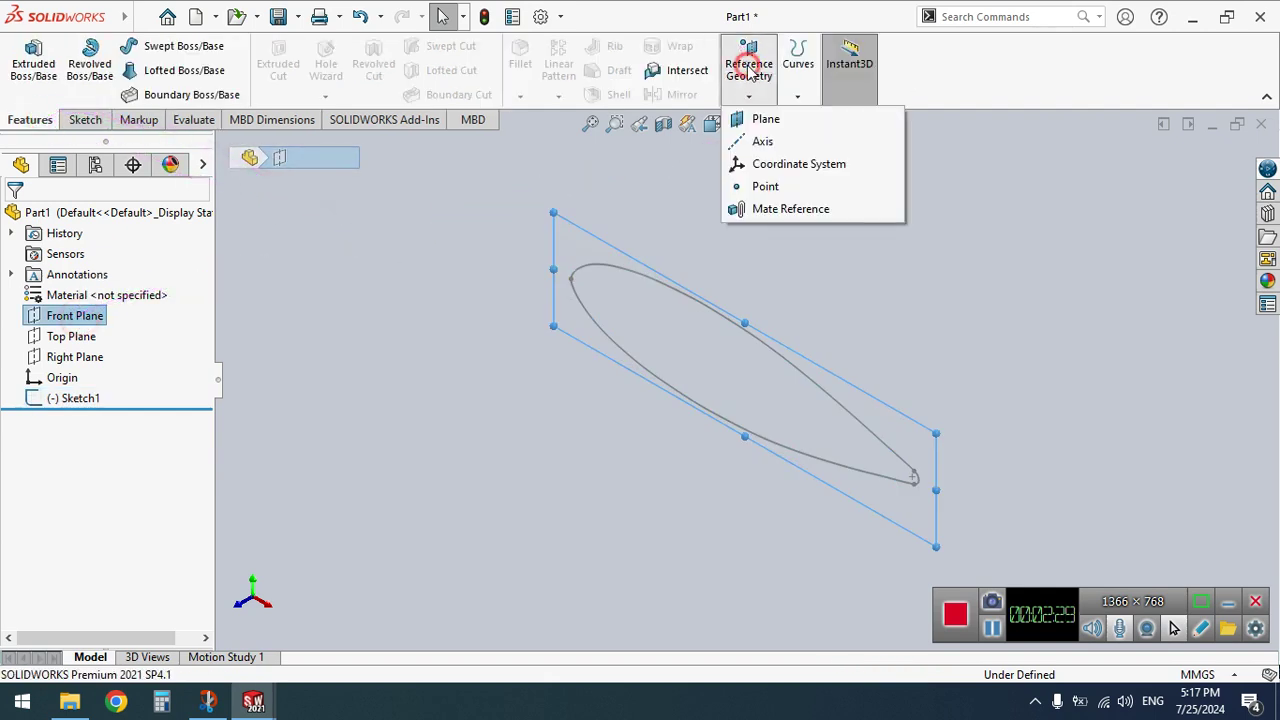
click(765, 120)
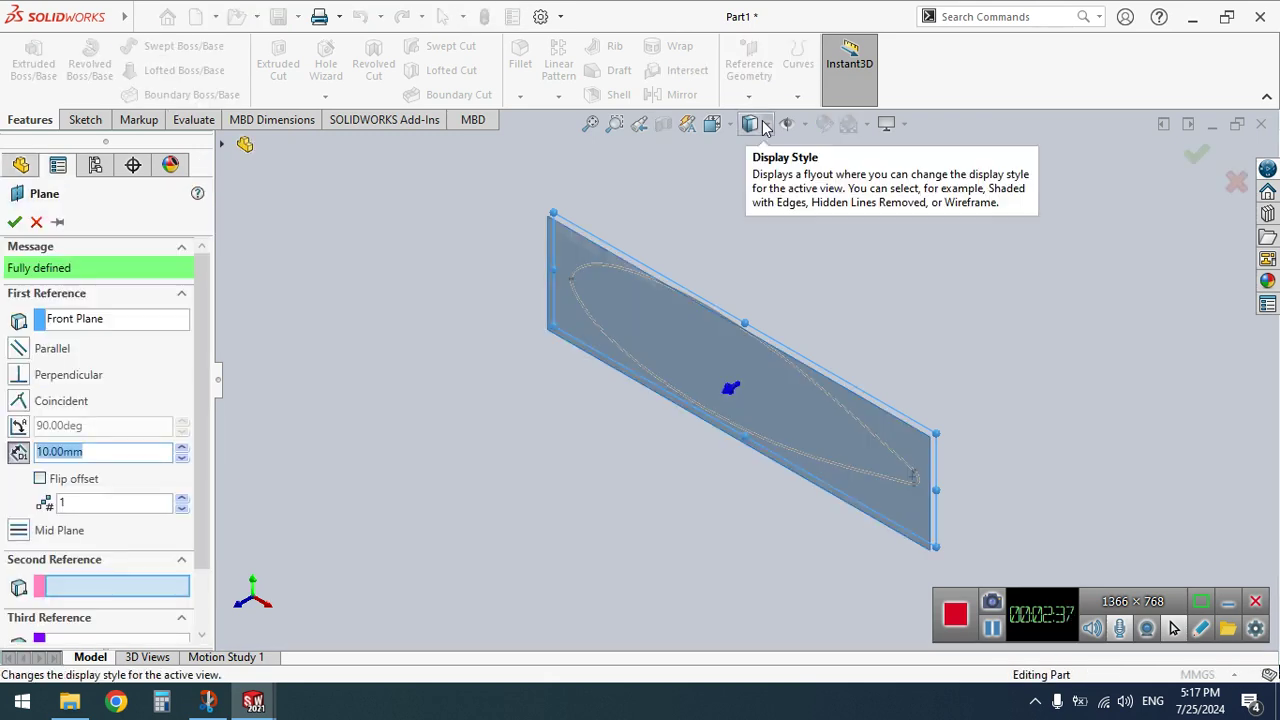
drag(183, 452, 183, 459)
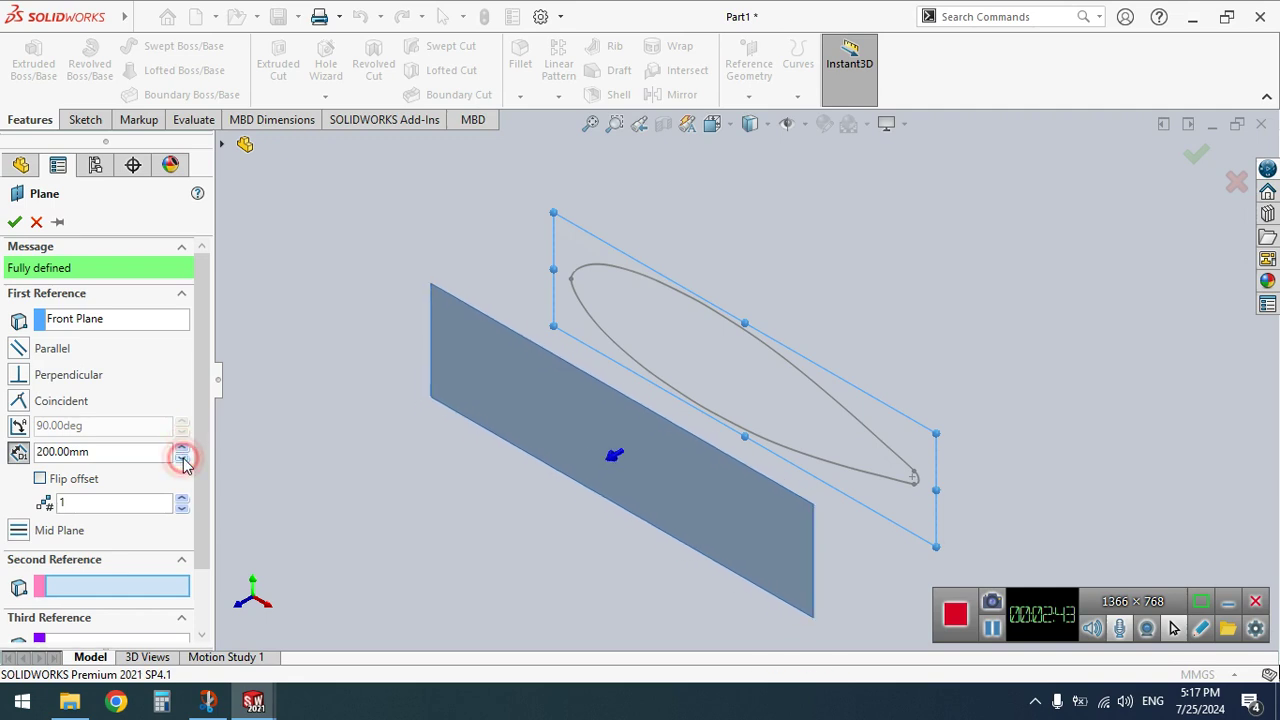
click(14, 221)
Start a sketch on Plane1 and paste into it the airfoil copied from Sketch2 of Loft1 in 1-3-1.SLDPRT
click(523, 426)
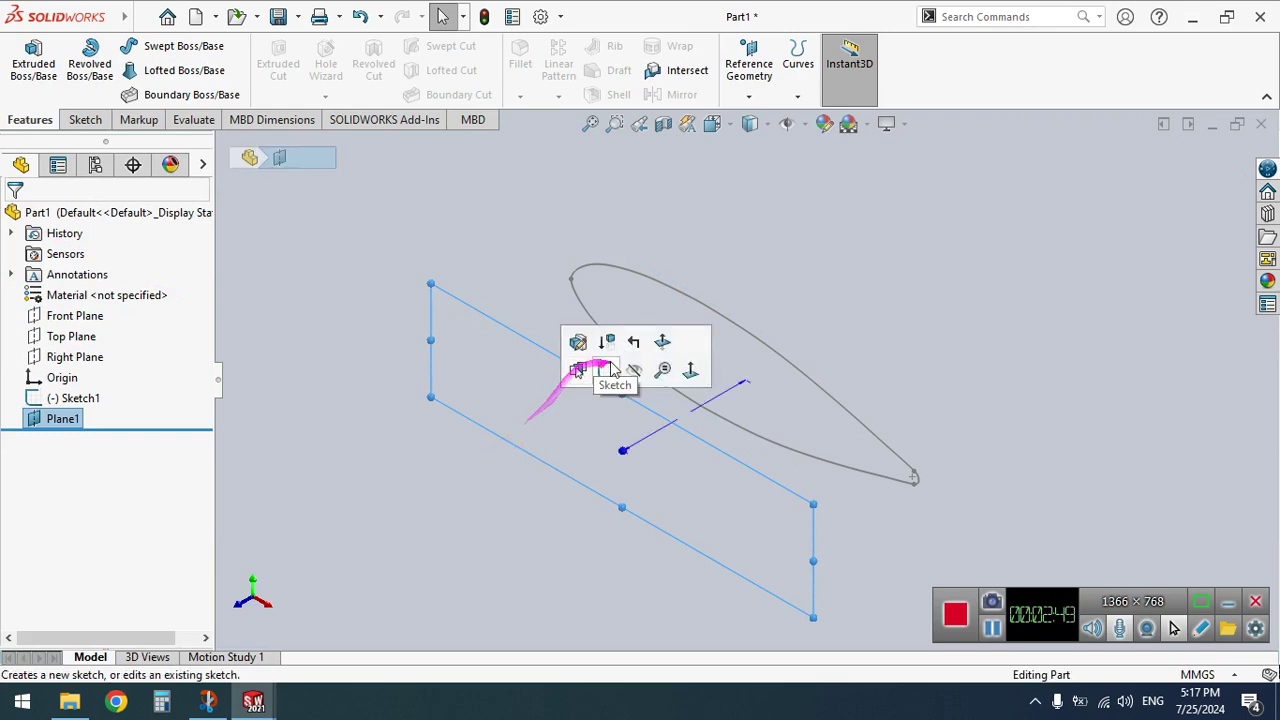
click(613, 371)
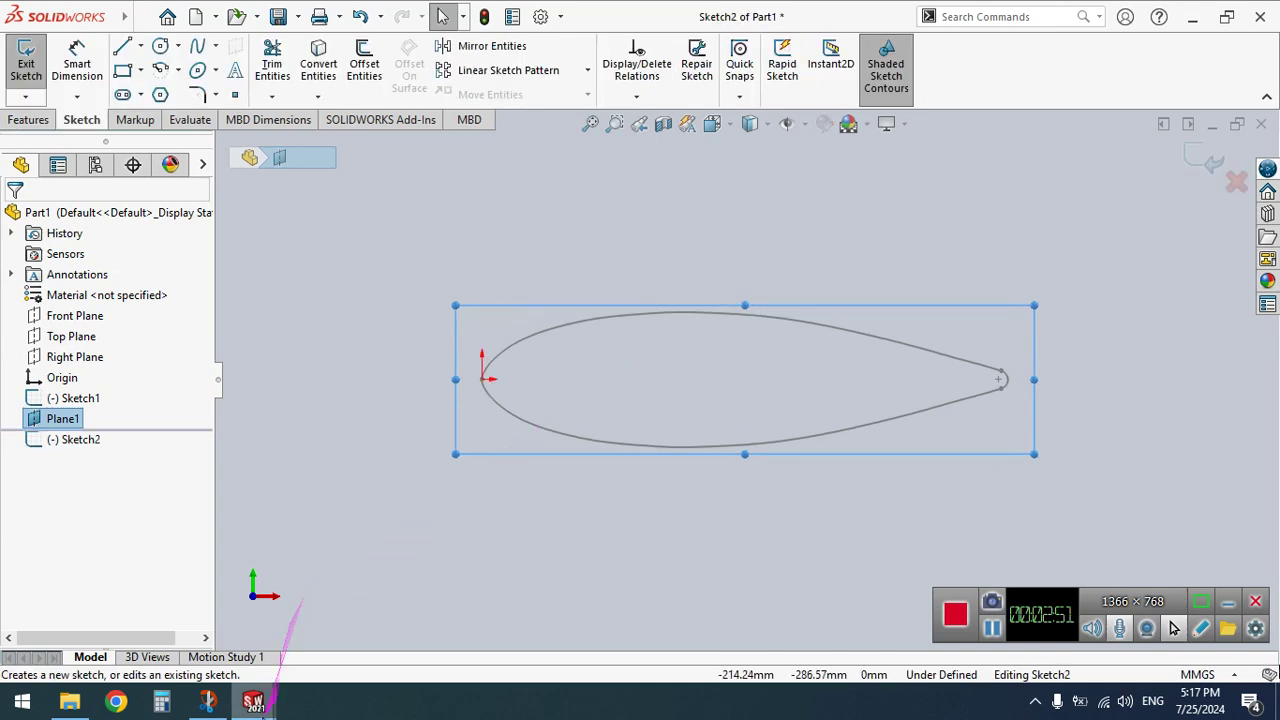
mouse_move(253, 703)
click(208, 640)
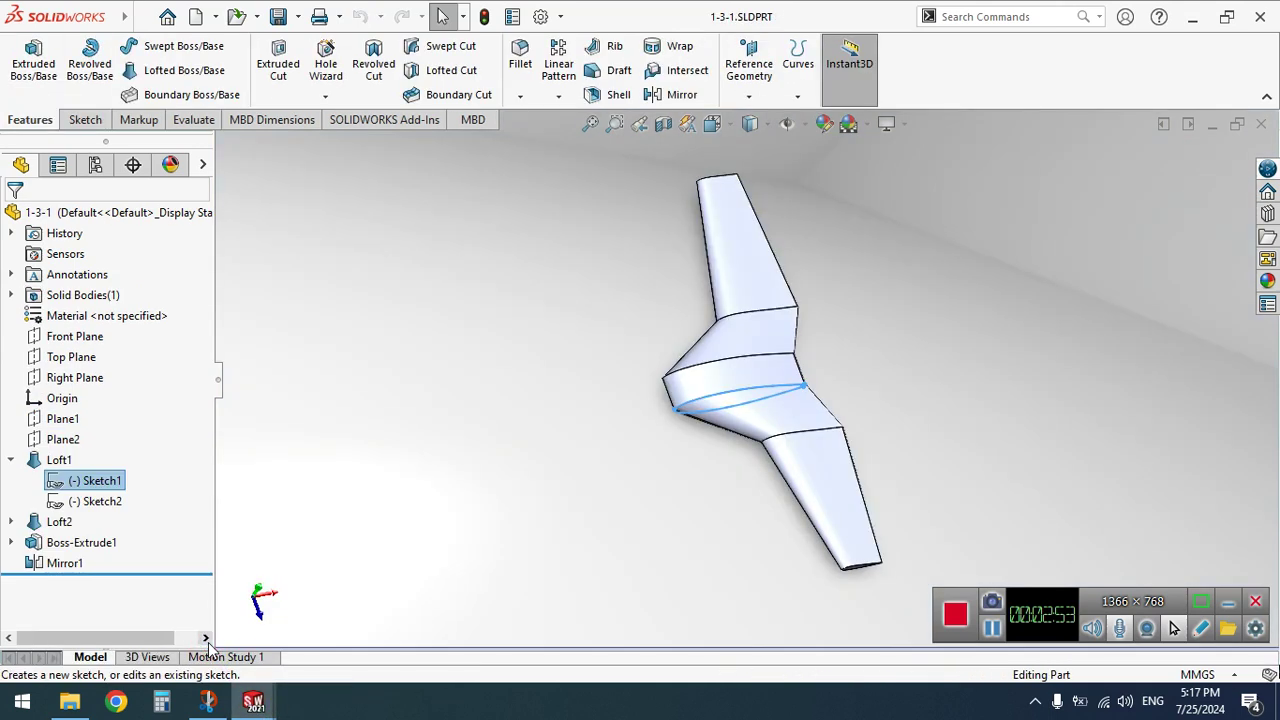
click(98, 502)
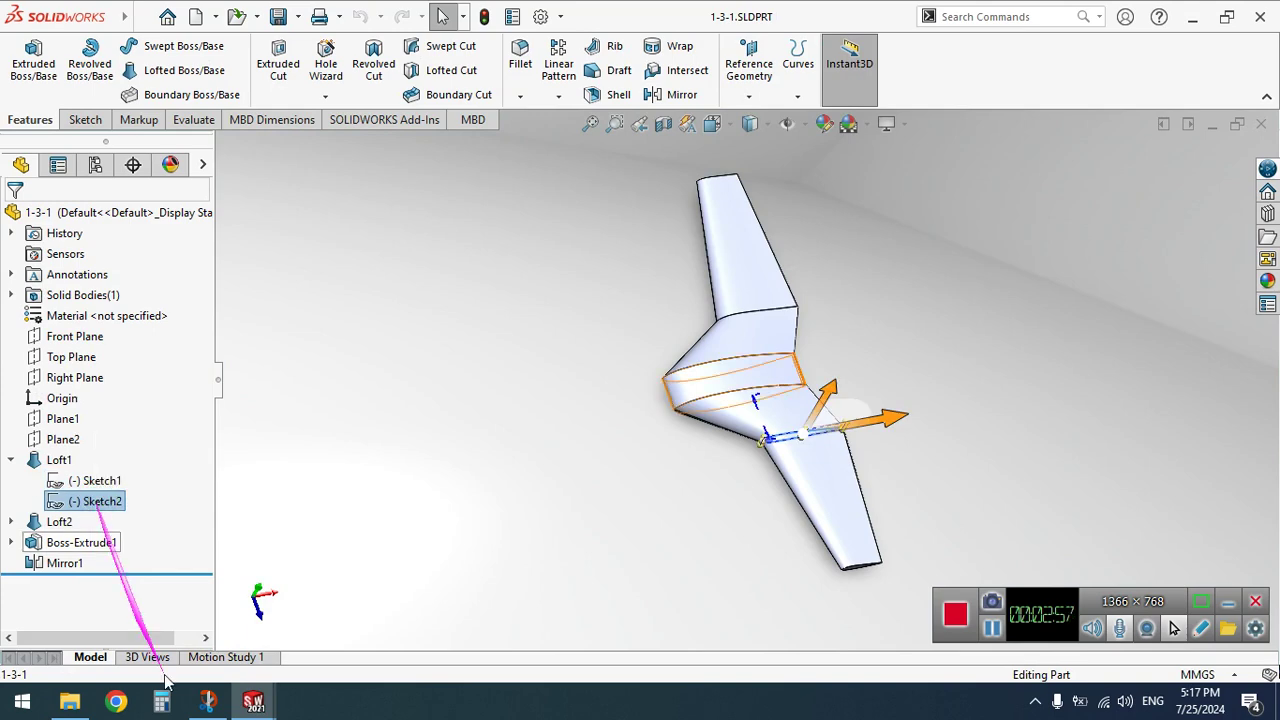
mouse_move(245, 706)
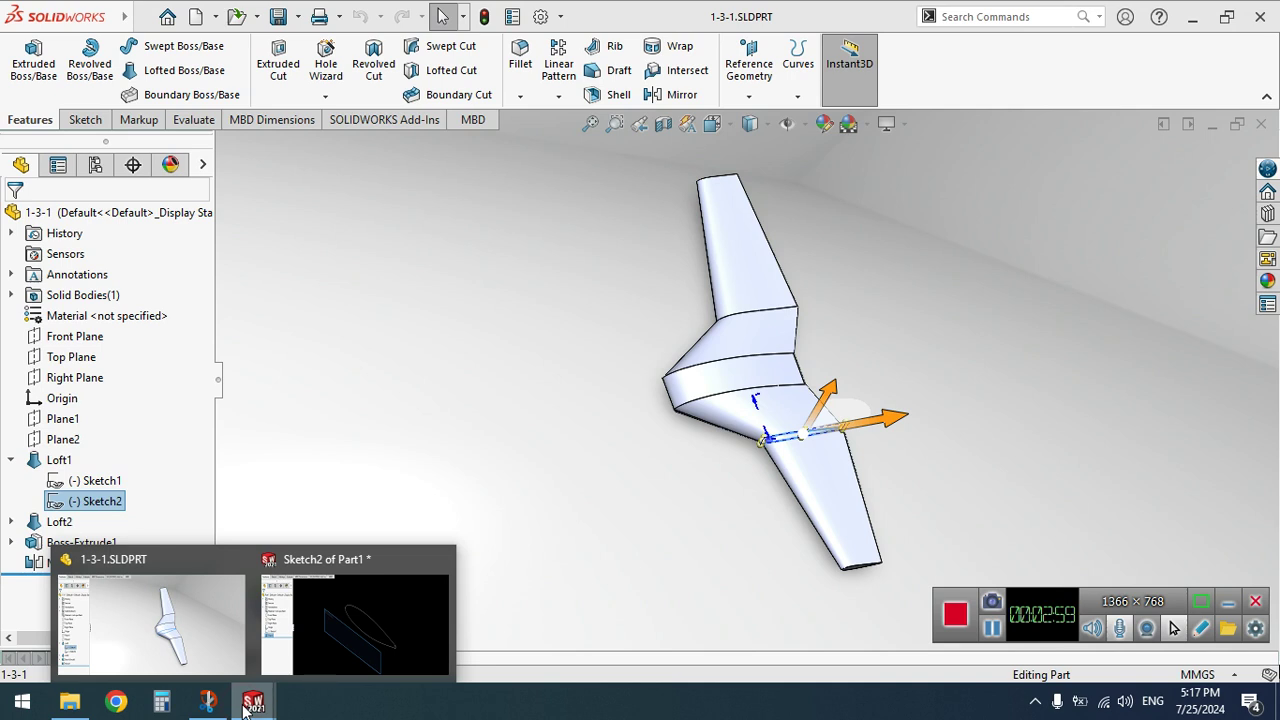
click(368, 632)
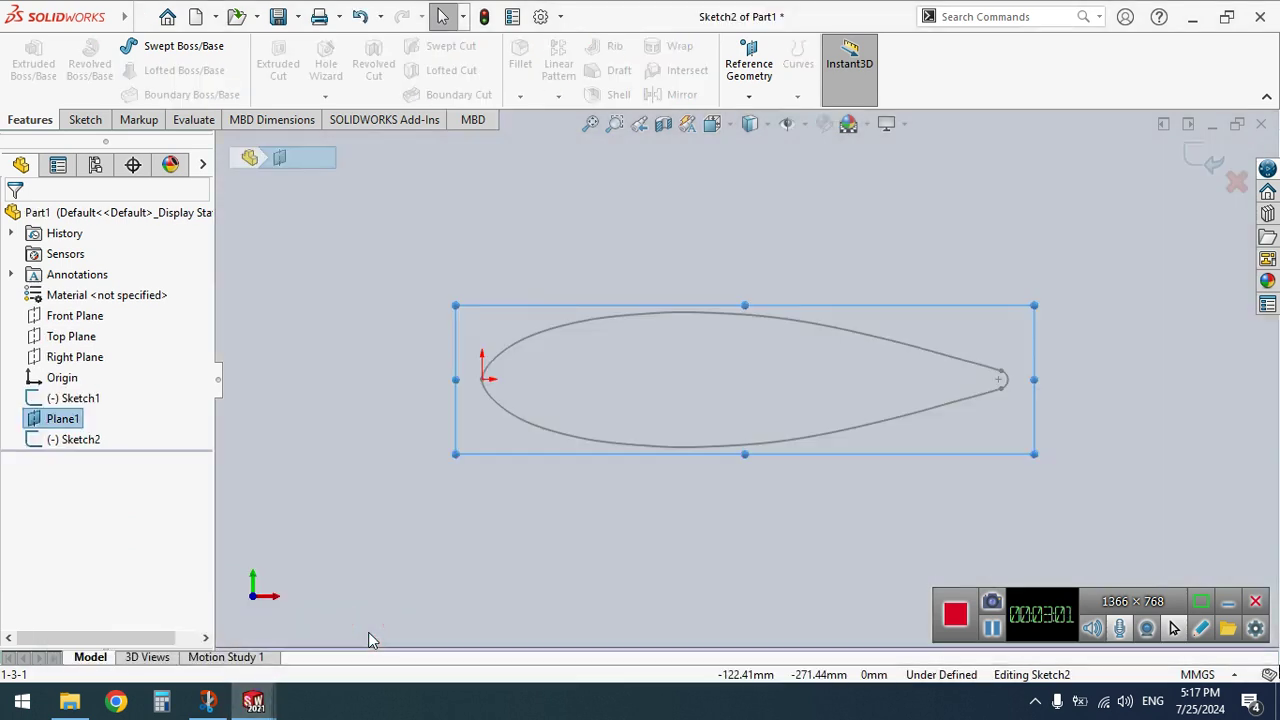
key(ctrl+v)
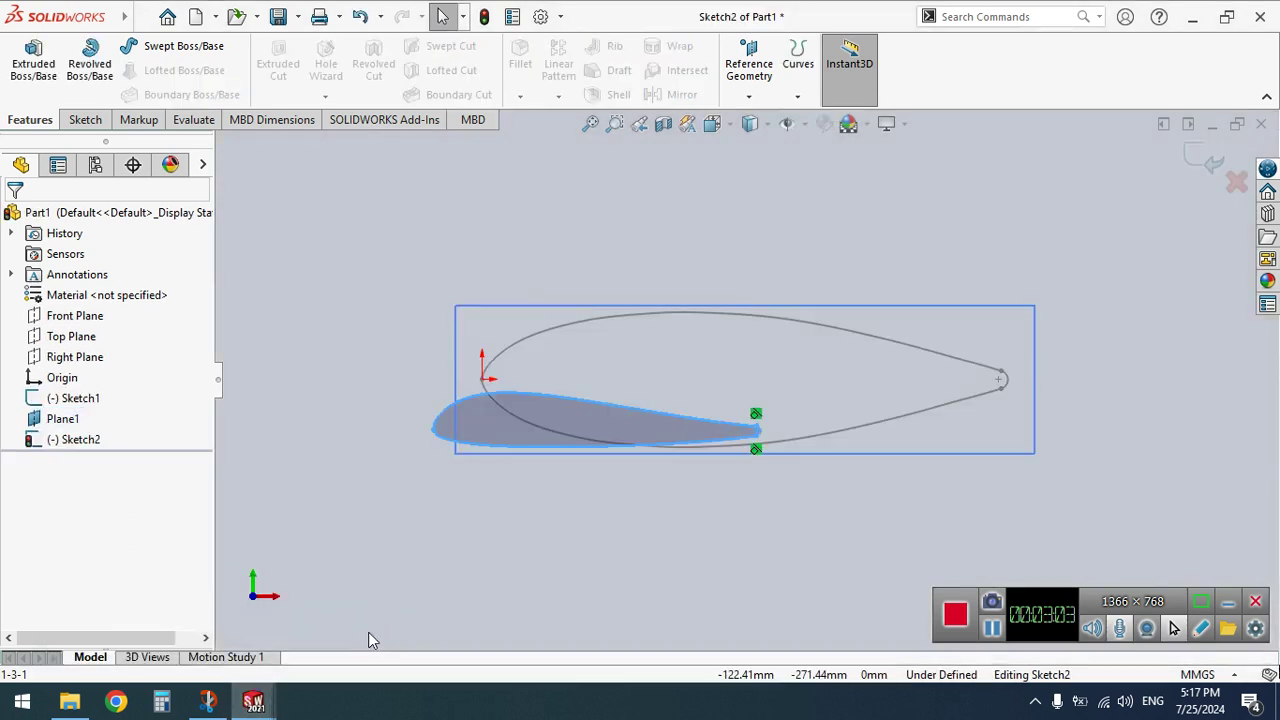
Move the pasted smaller airfoil with Move Entities, From/To, from its leading-edge vertex onto the origin
click(86, 121)
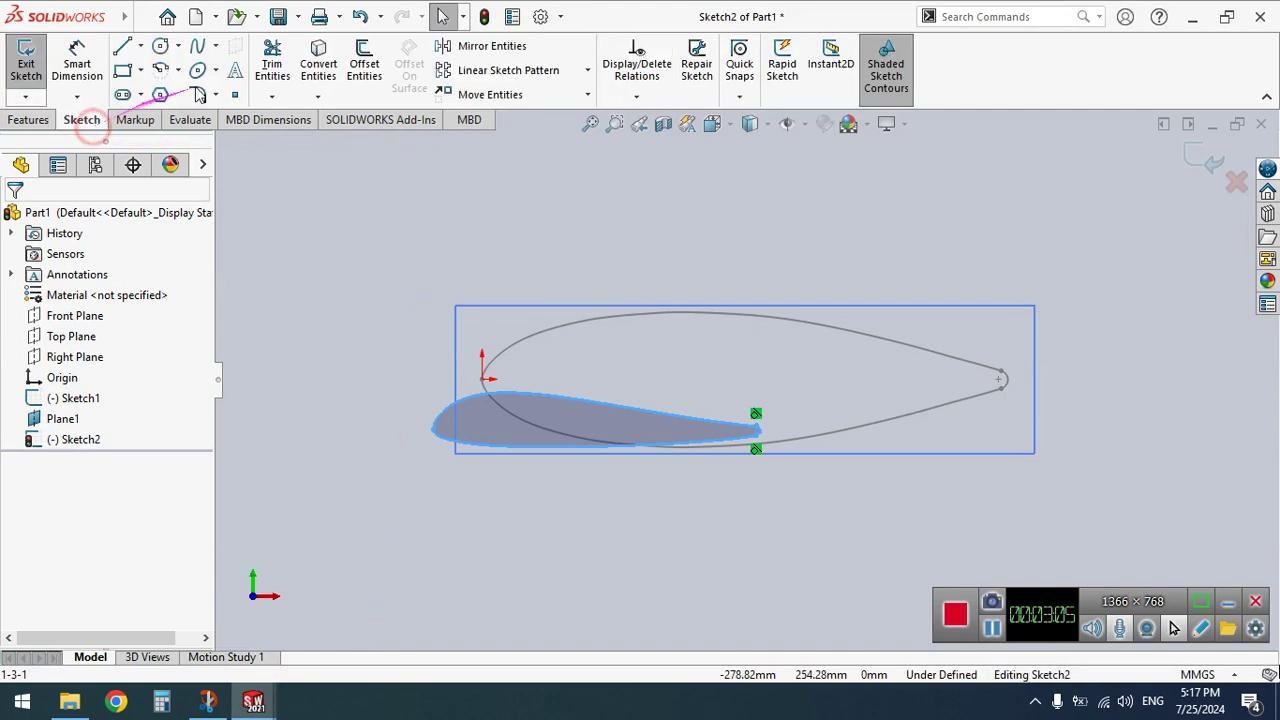
click(452, 93)
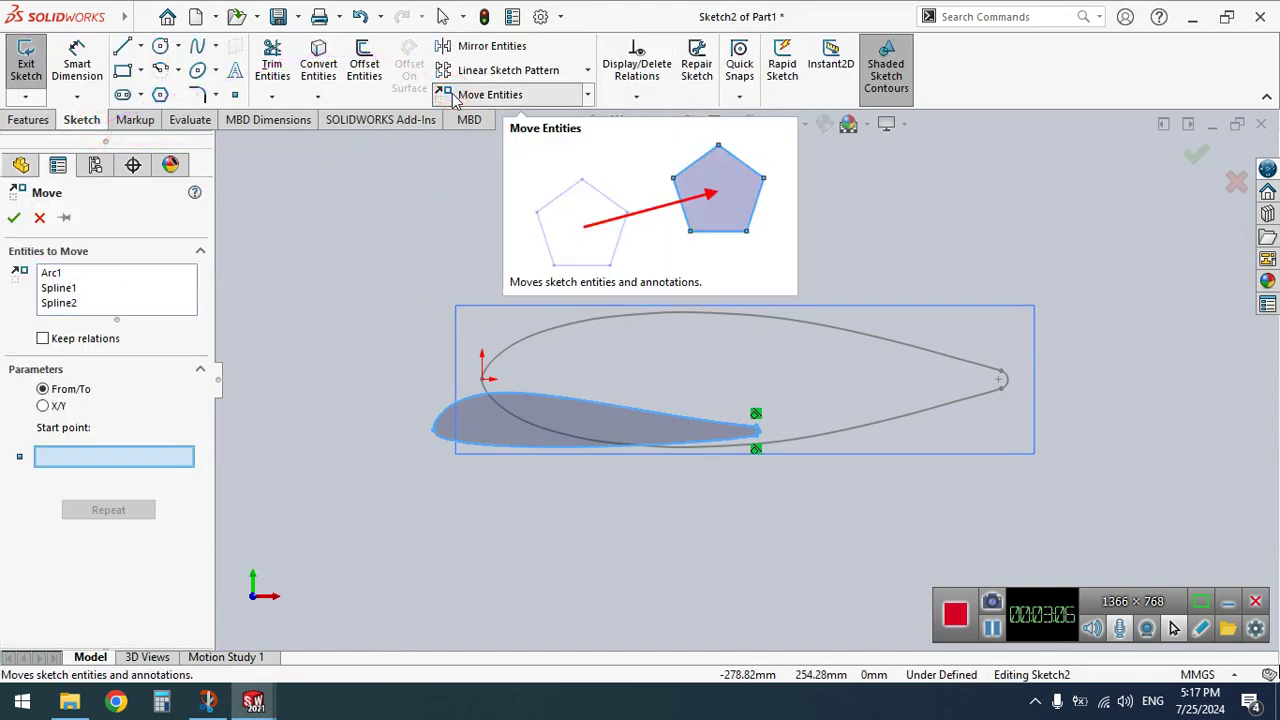
click(432, 431)
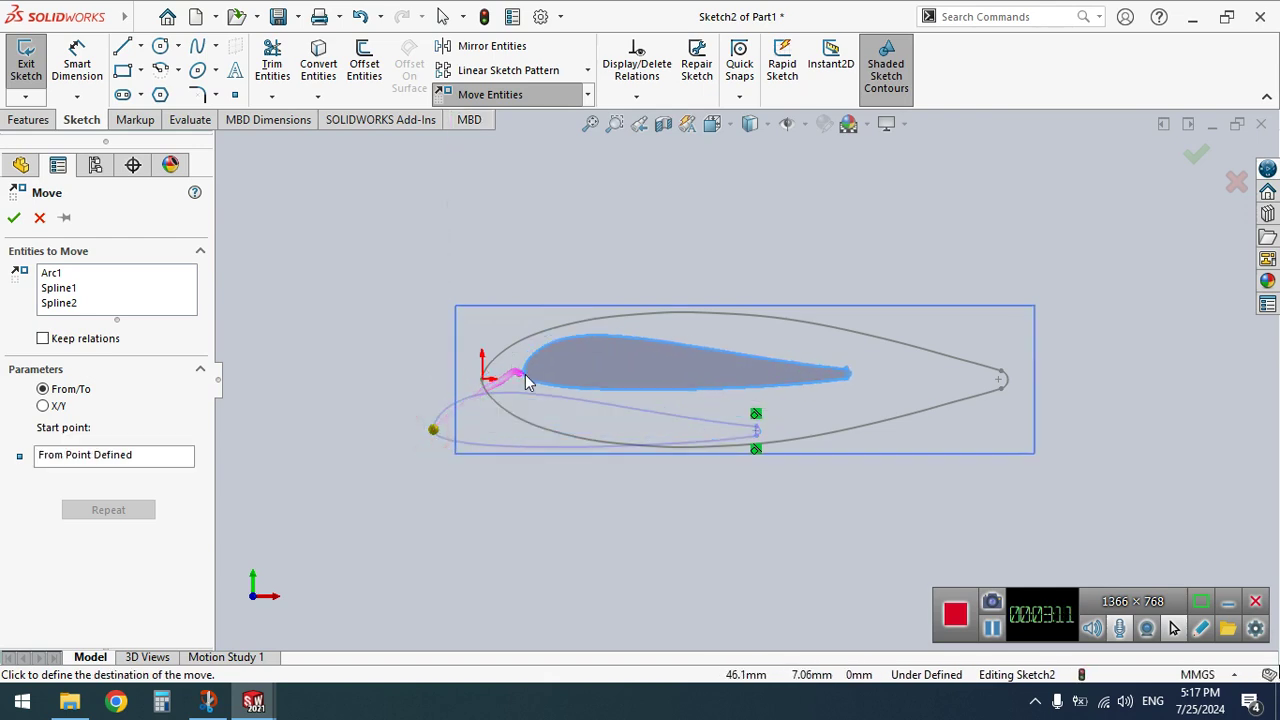
click(483, 380)
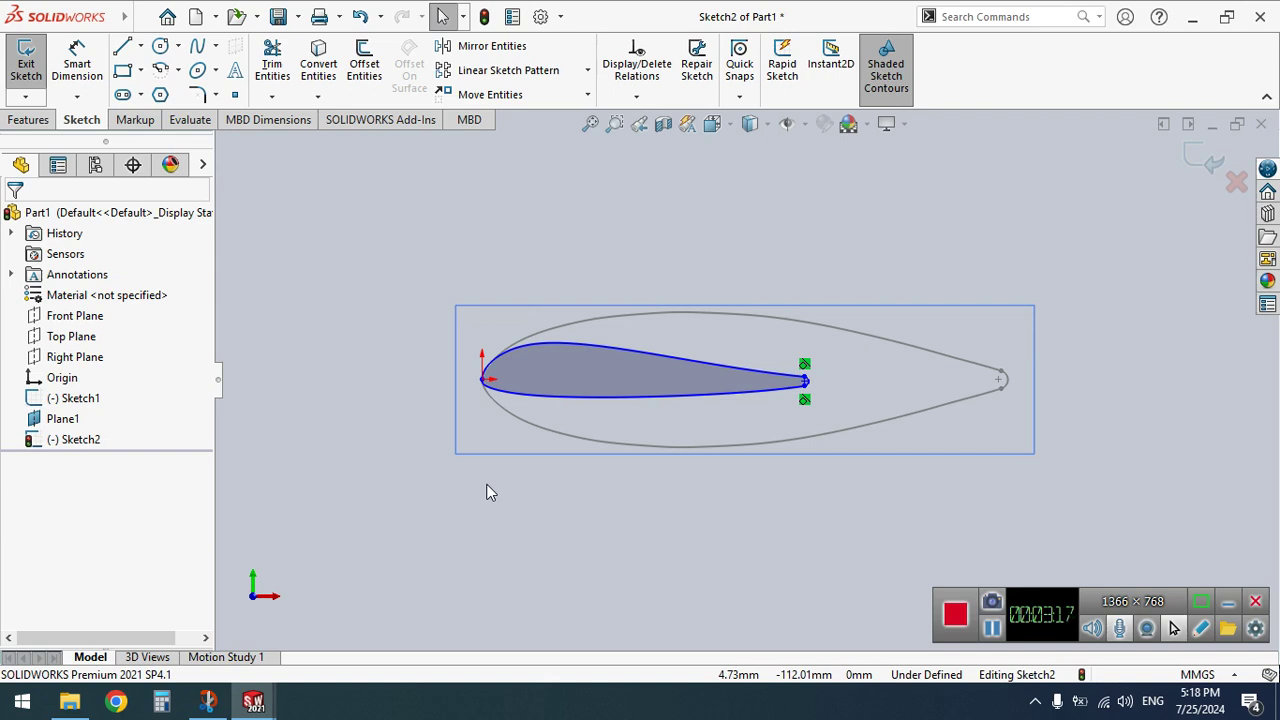
Move the whole smaller airfoil 300 mm in X with the X/Y option of Move Entities, and close the sketch
drag(388, 272, 854, 524)
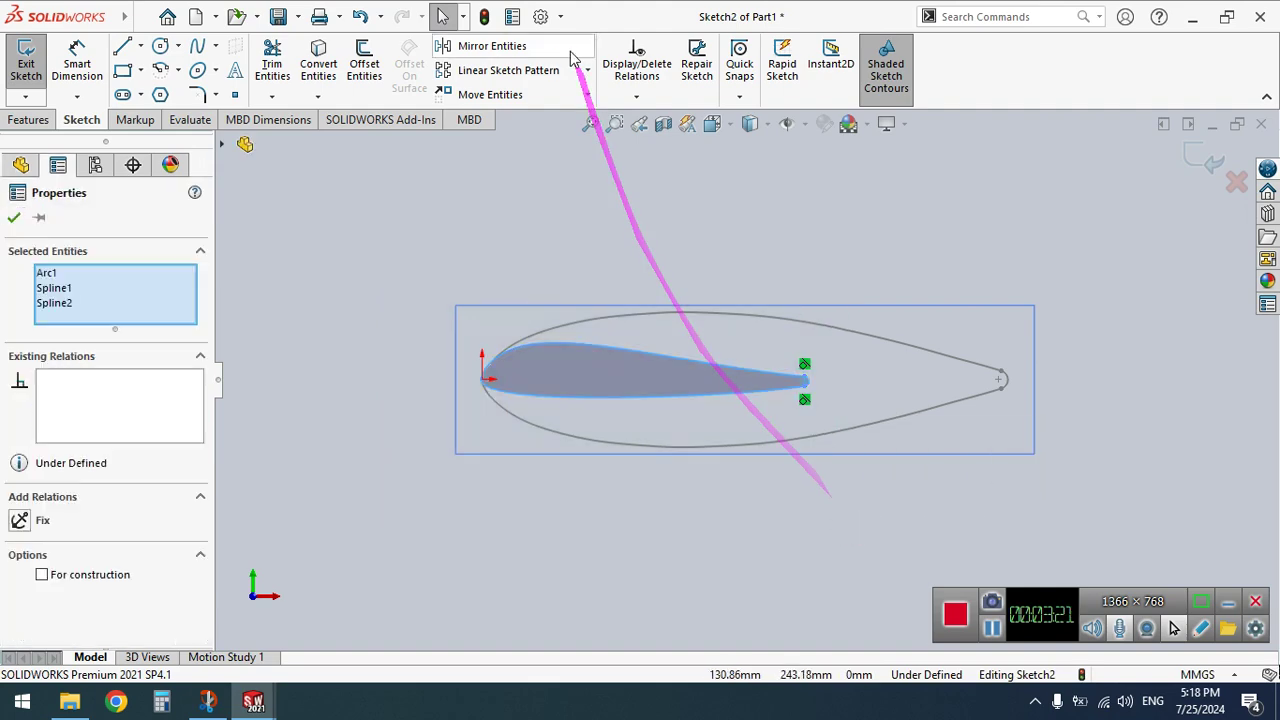
click(485, 94)
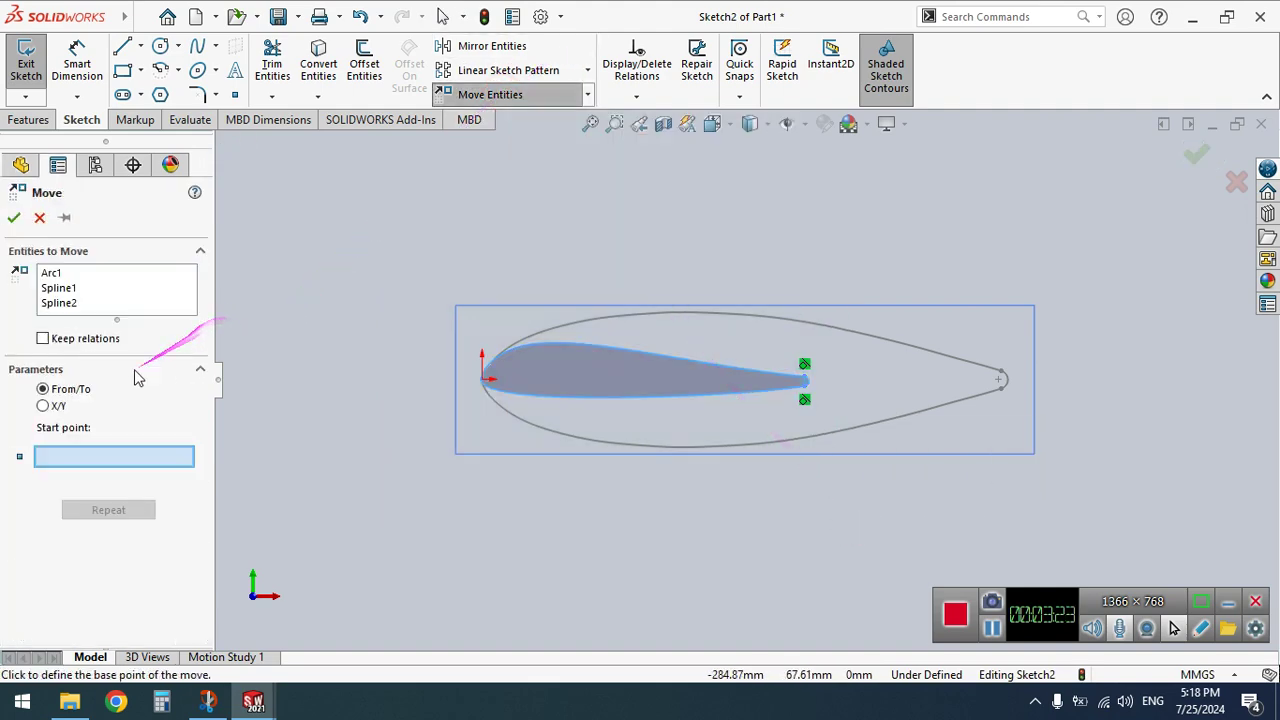
click(44, 405)
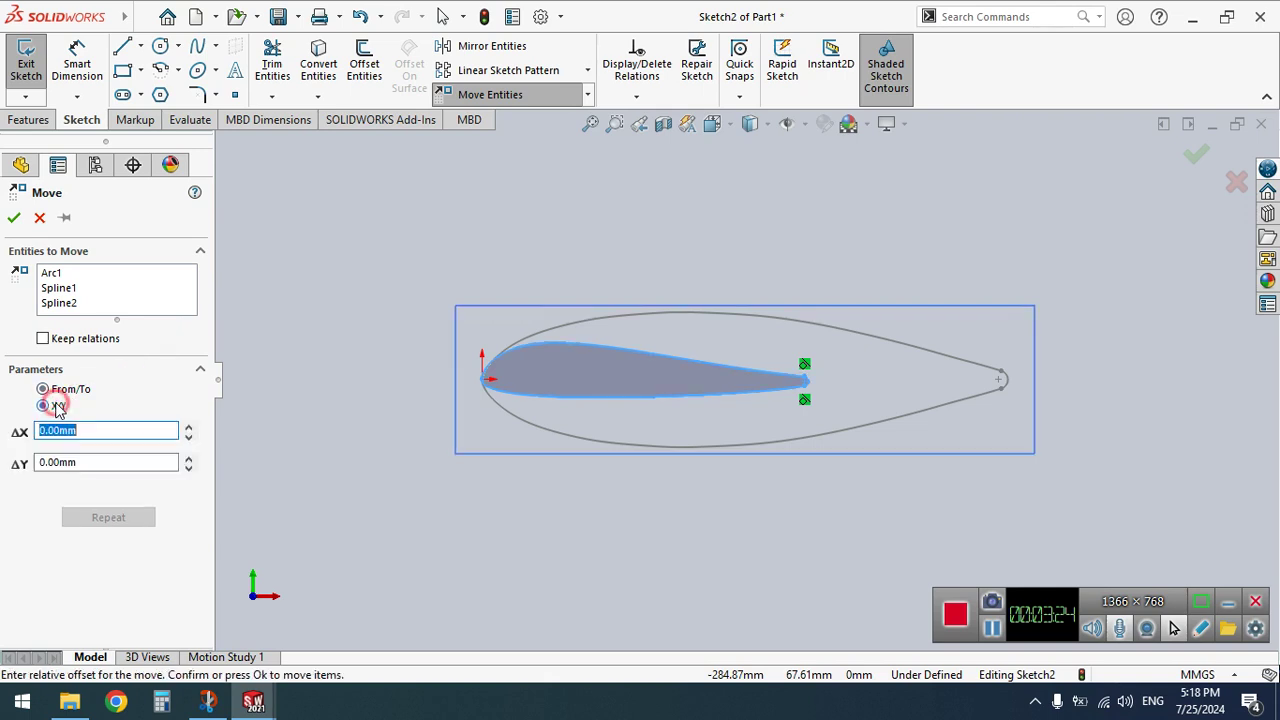
click(189, 427)
click(189, 427)
click(189, 427)
click(189, 427)
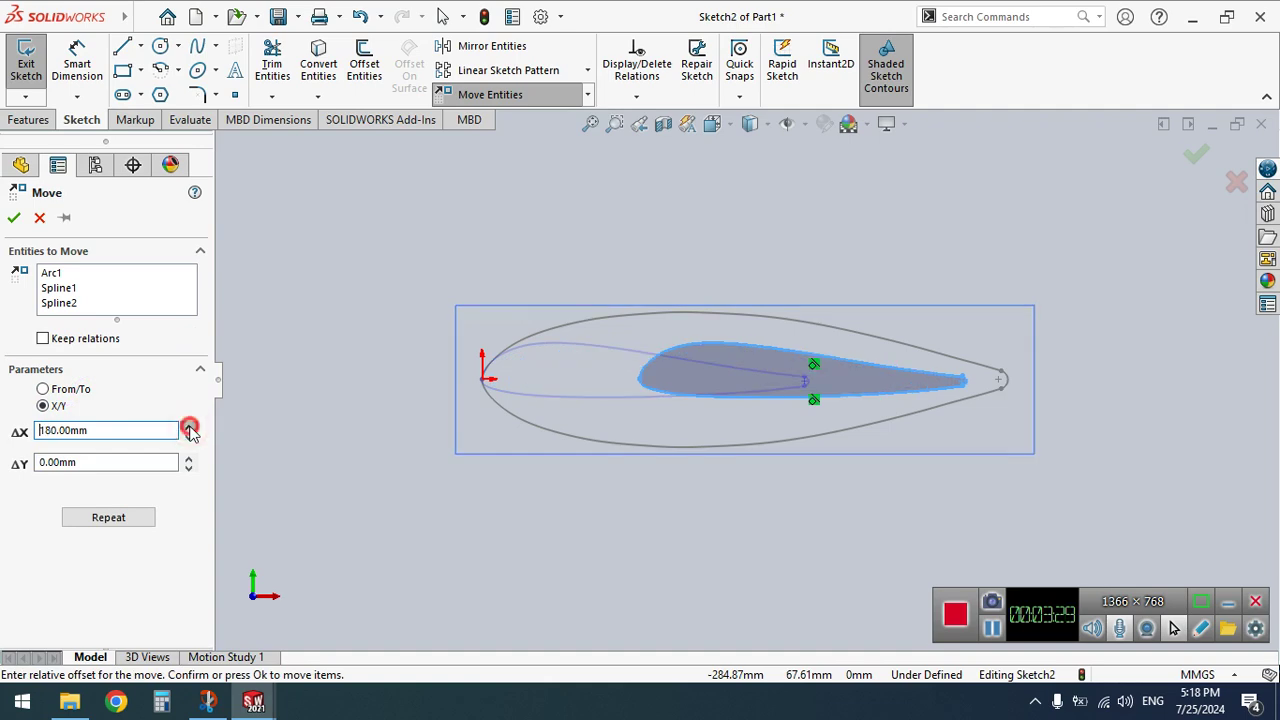
click(189, 427)
click(189, 427)
click(189, 427)
click(189, 427)
click(189, 427)
click(189, 426)
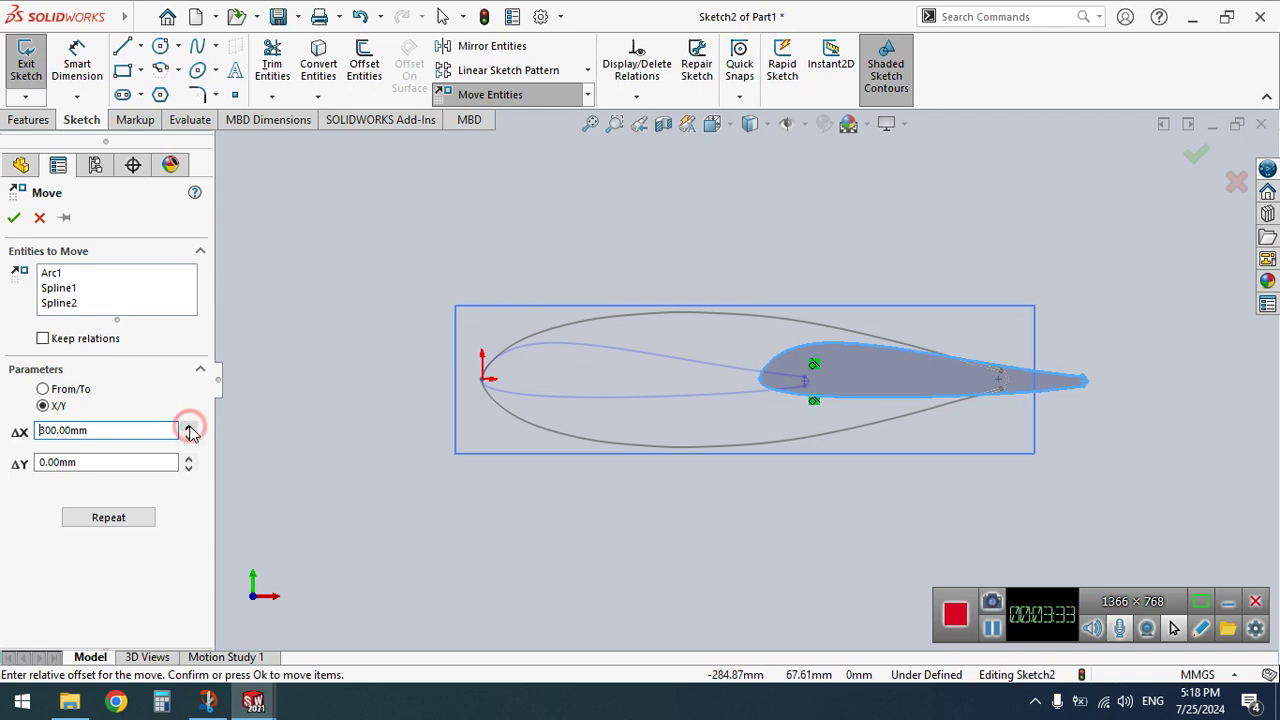
click(14, 218)
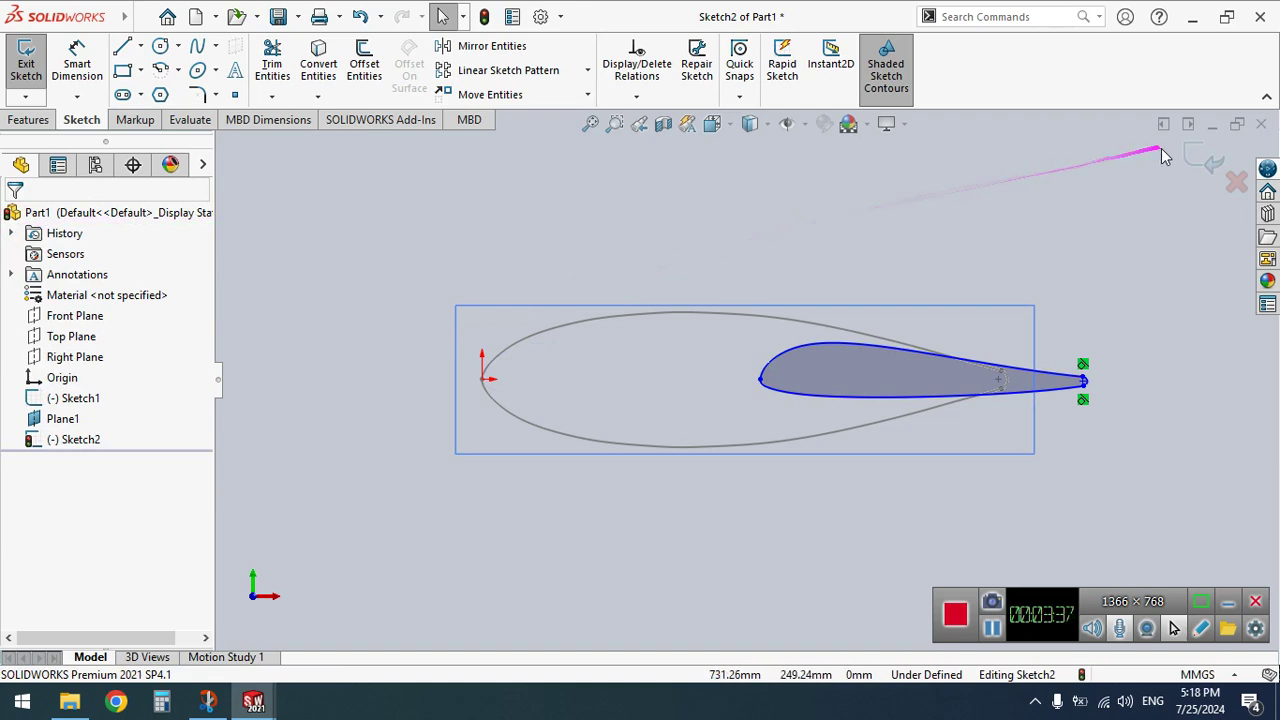
click(1194, 157)
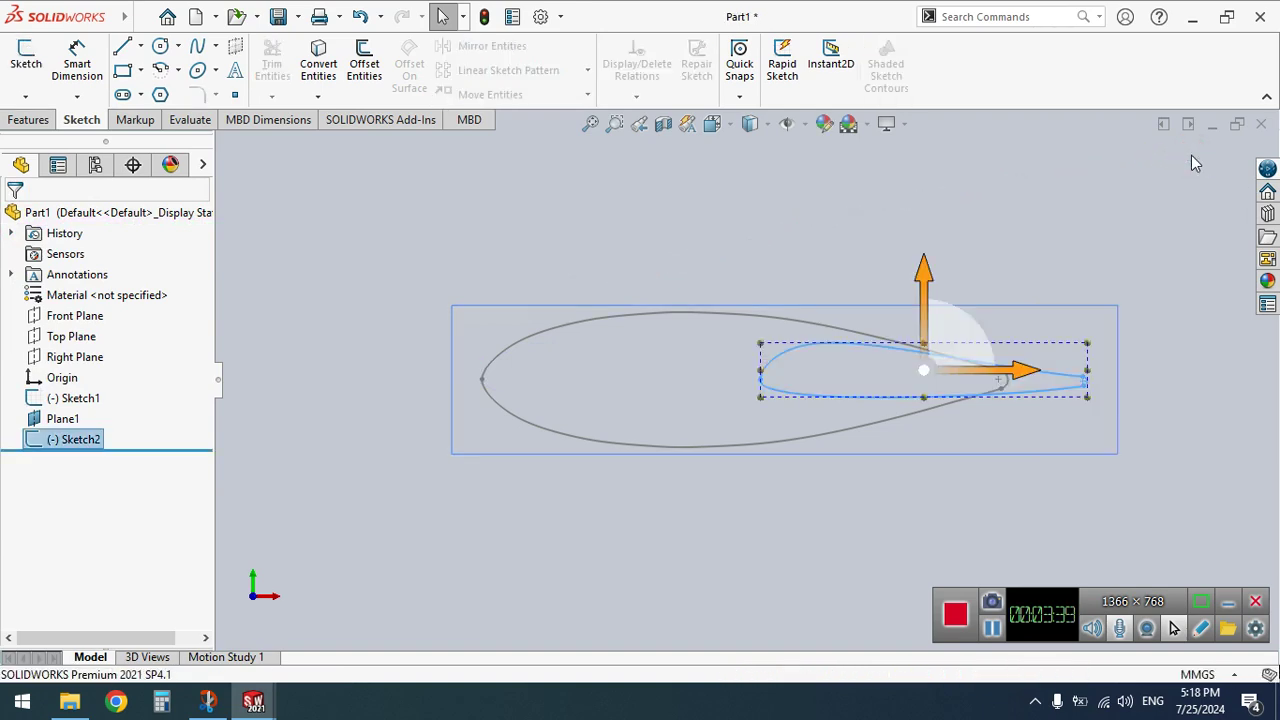
Create a Lofted Boss/Base between the airfoil profiles Sketch1 and Sketch2
click(713, 123)
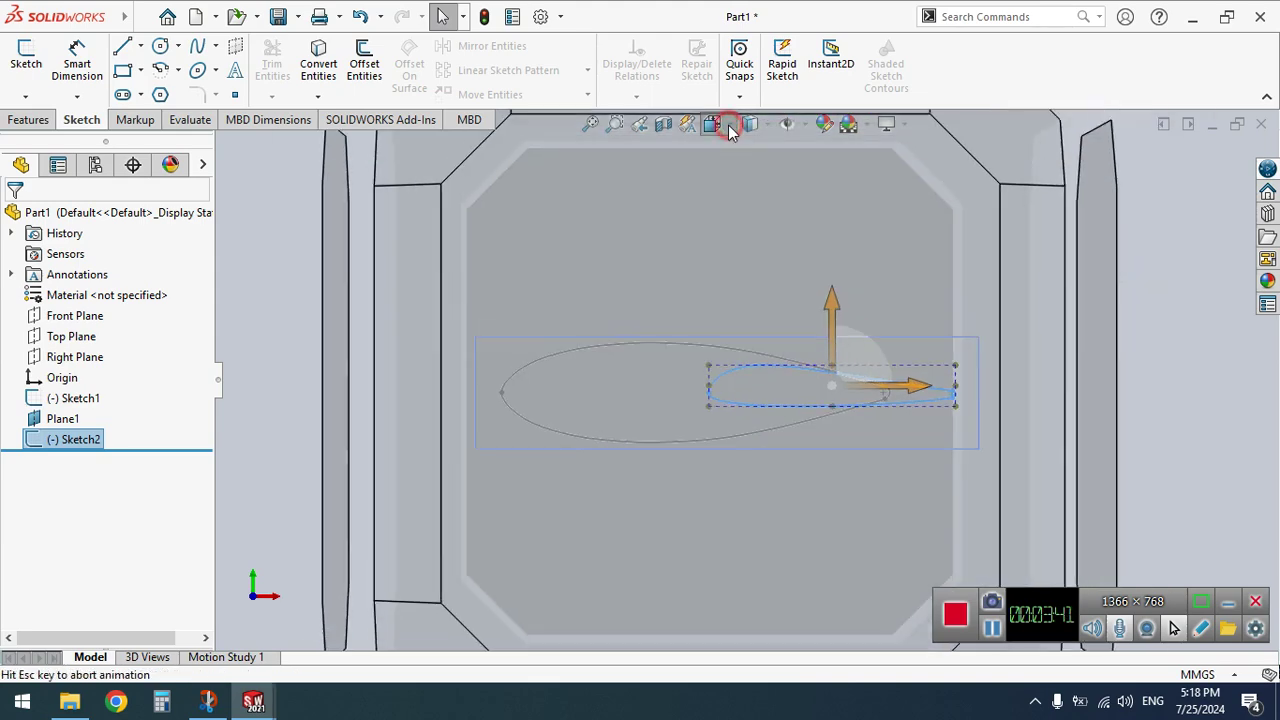
click(700, 315)
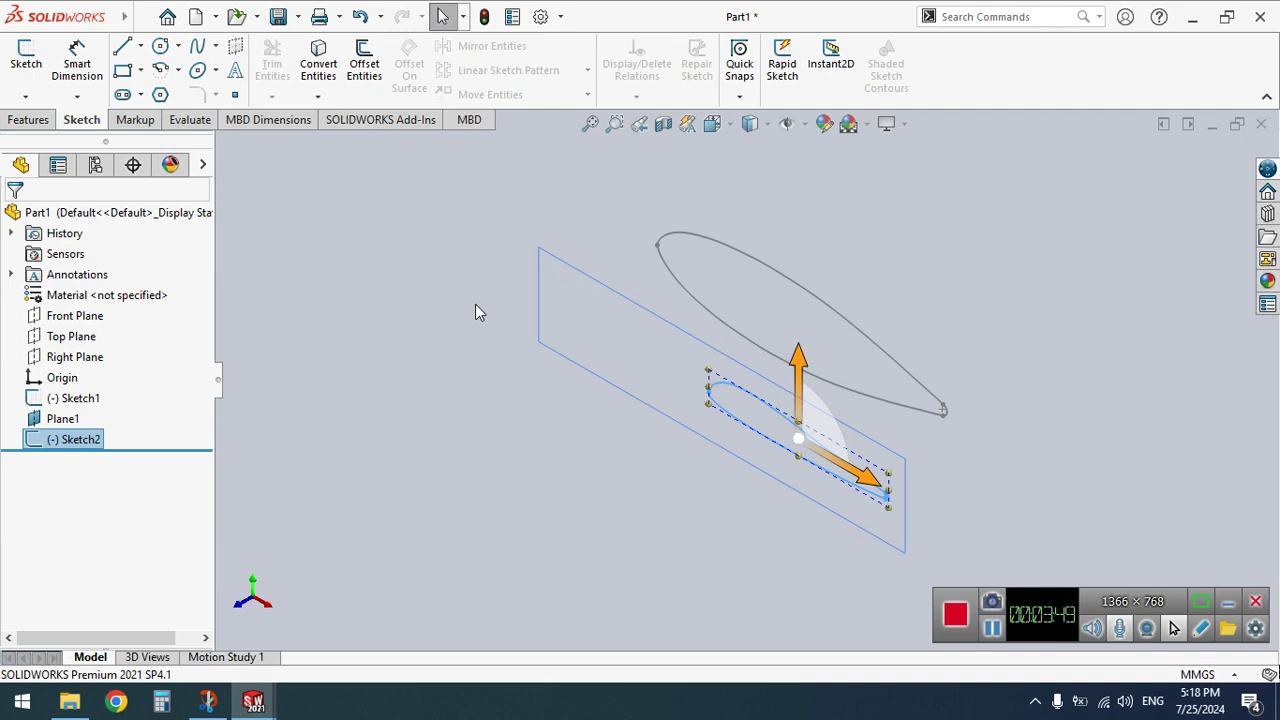
right_drag(475, 304, 280, 352)
click(72, 398)
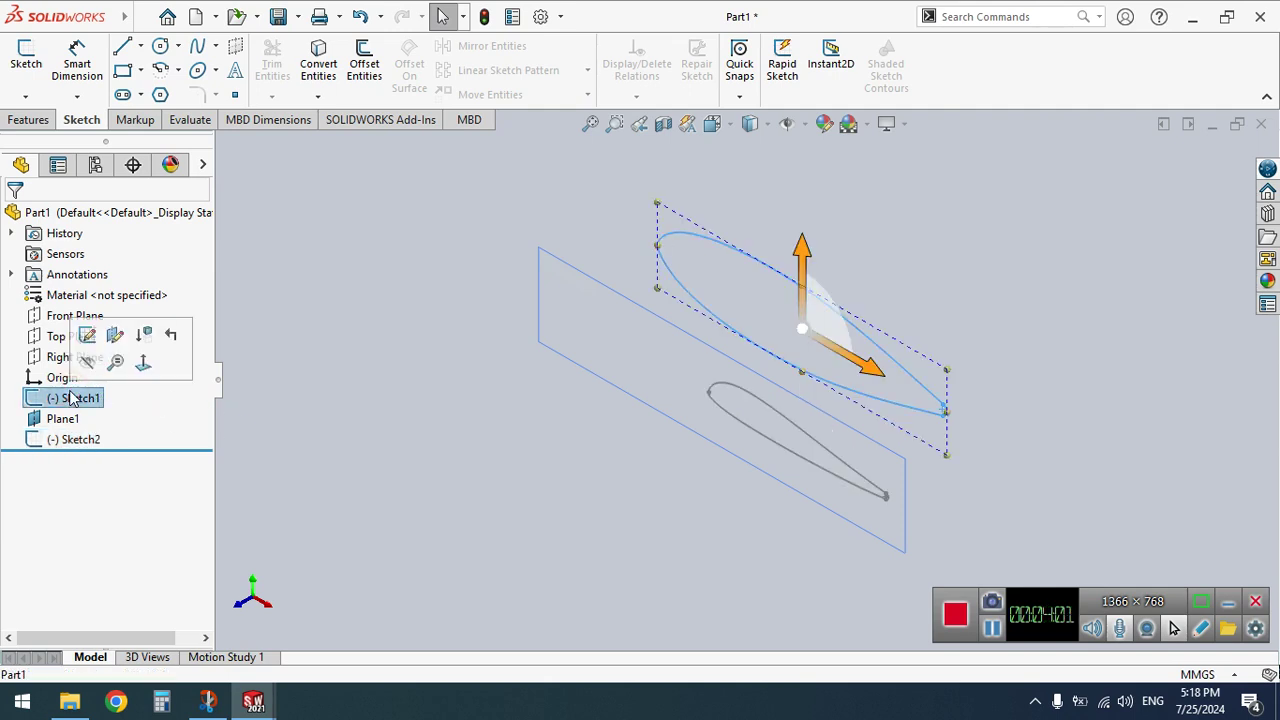
ctrl+click(73, 441)
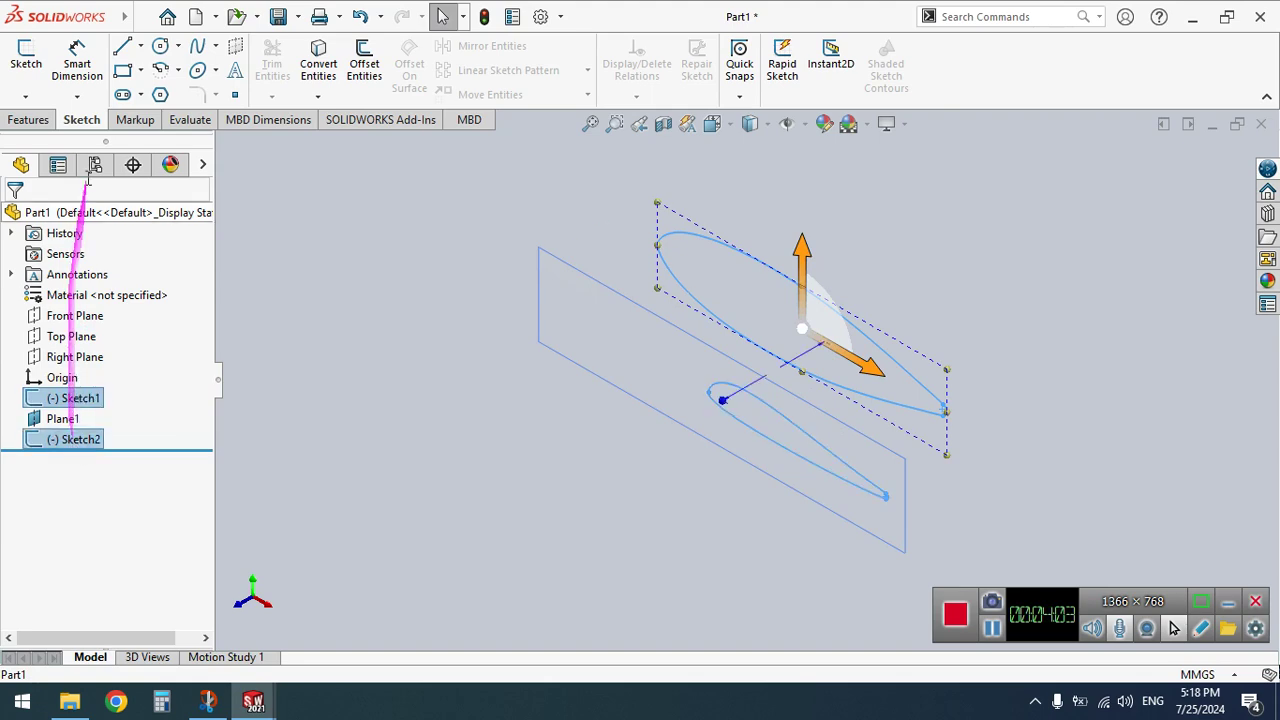
click(20, 118)
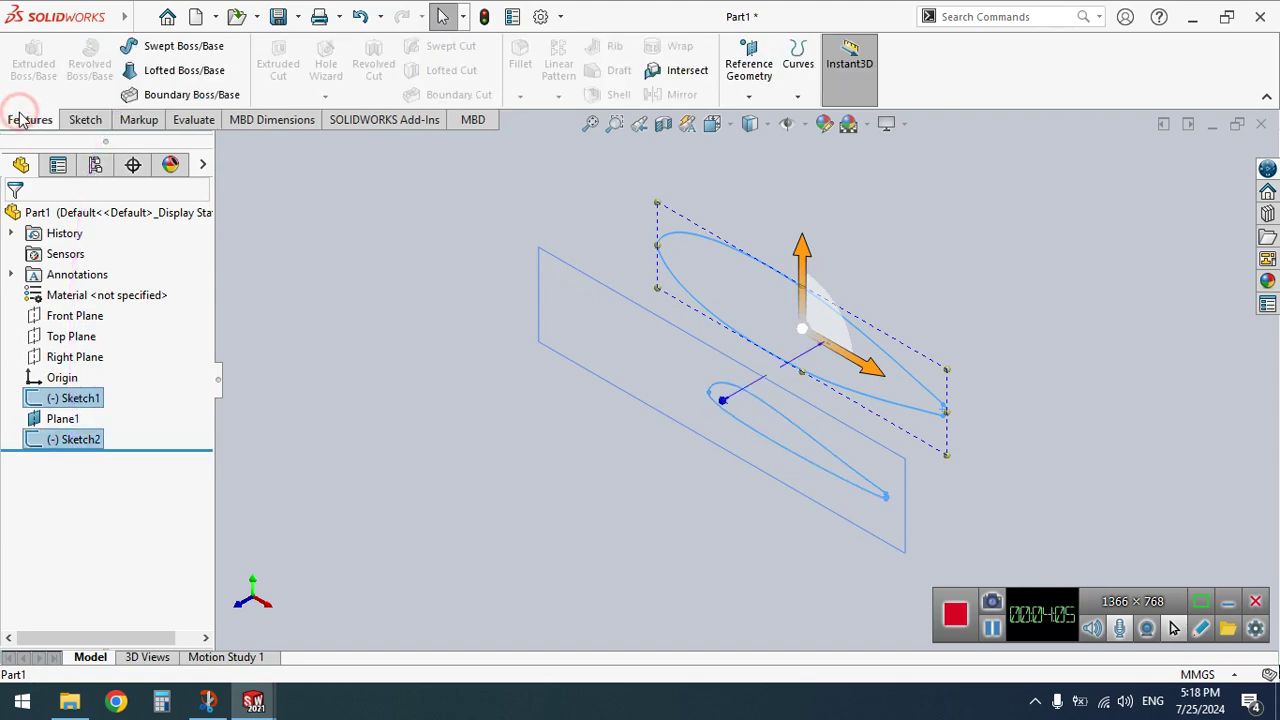
click(201, 69)
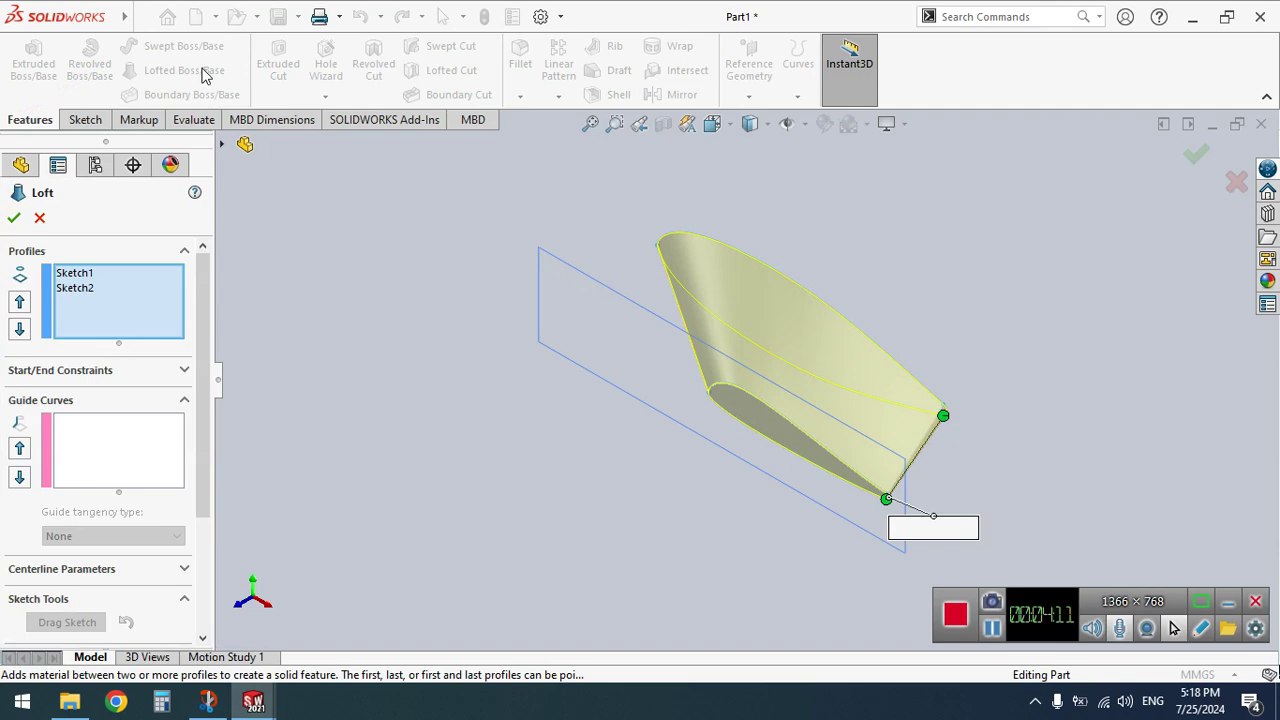
click(16, 215)
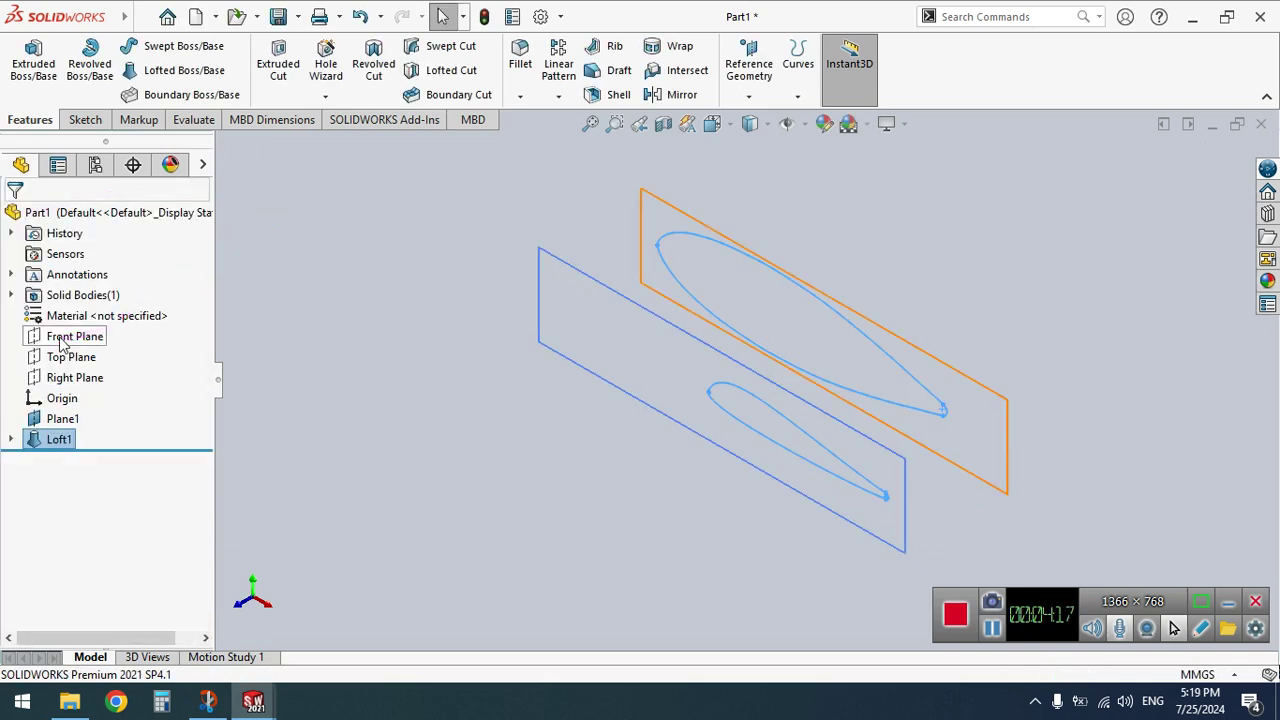
Create a reference plane offset 800 mm from Plane1, outward from the loft
click(62, 418)
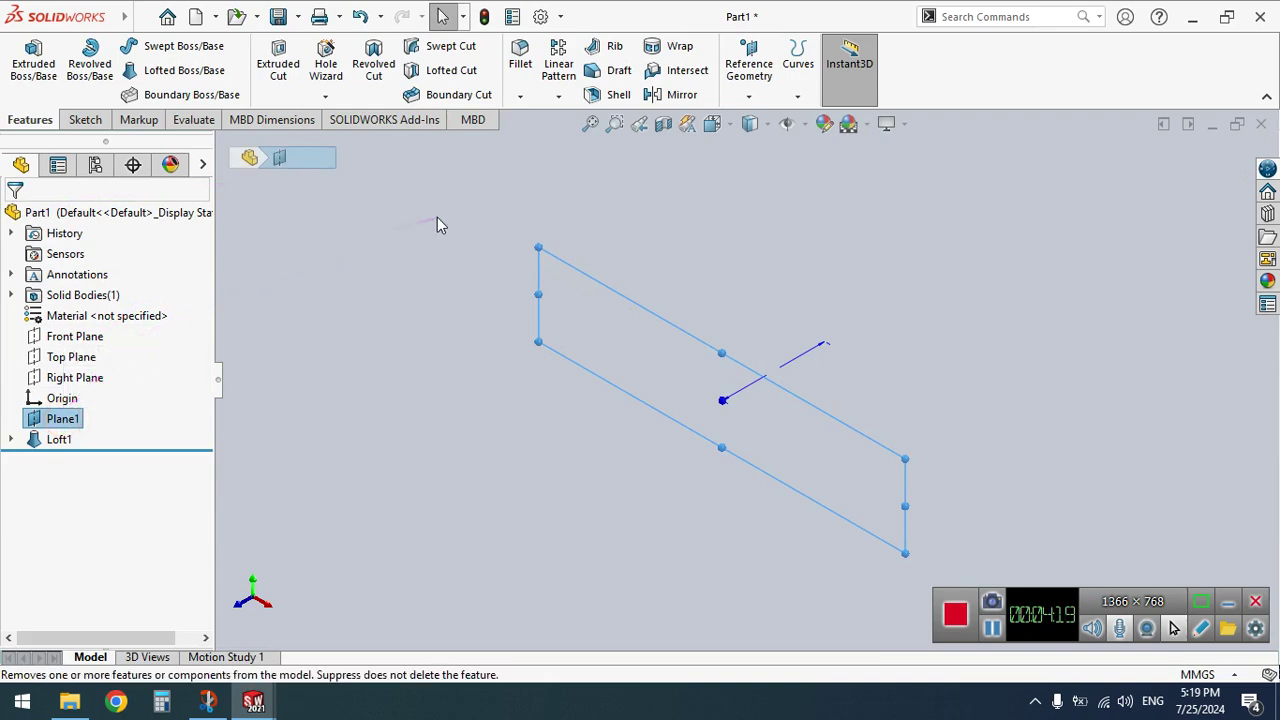
click(757, 97)
click(755, 118)
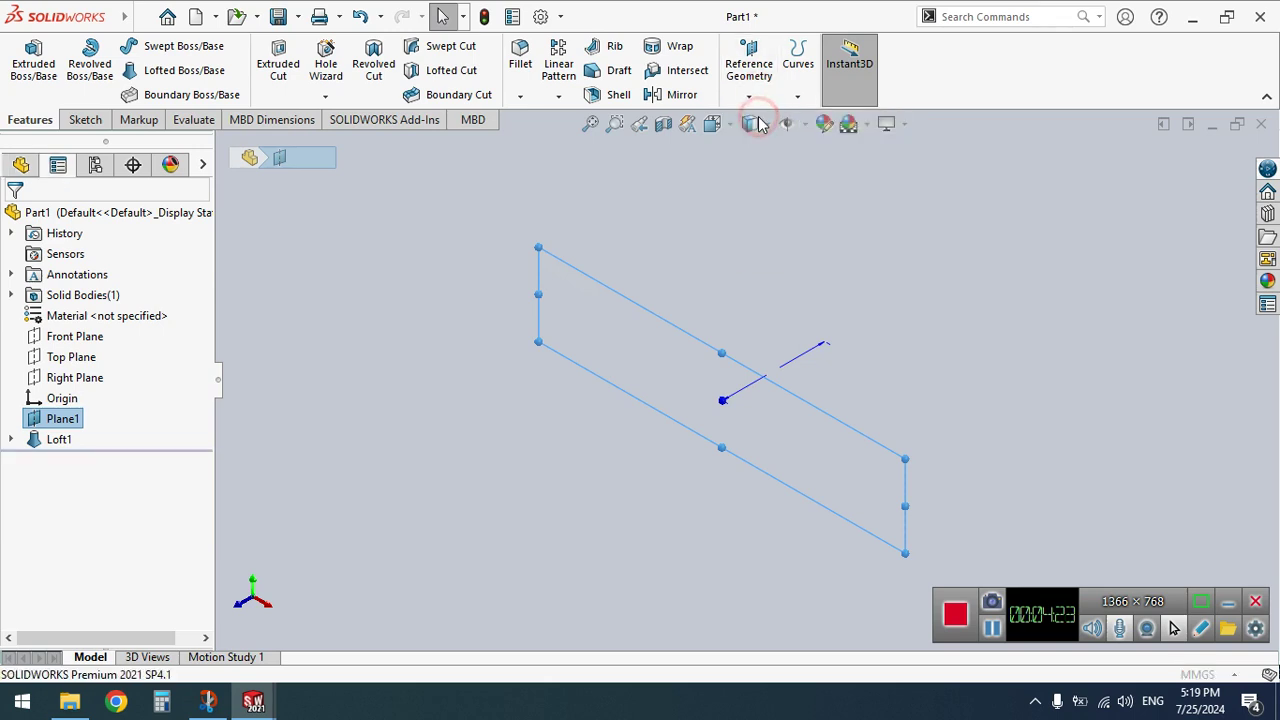
drag(178, 449, 182, 453)
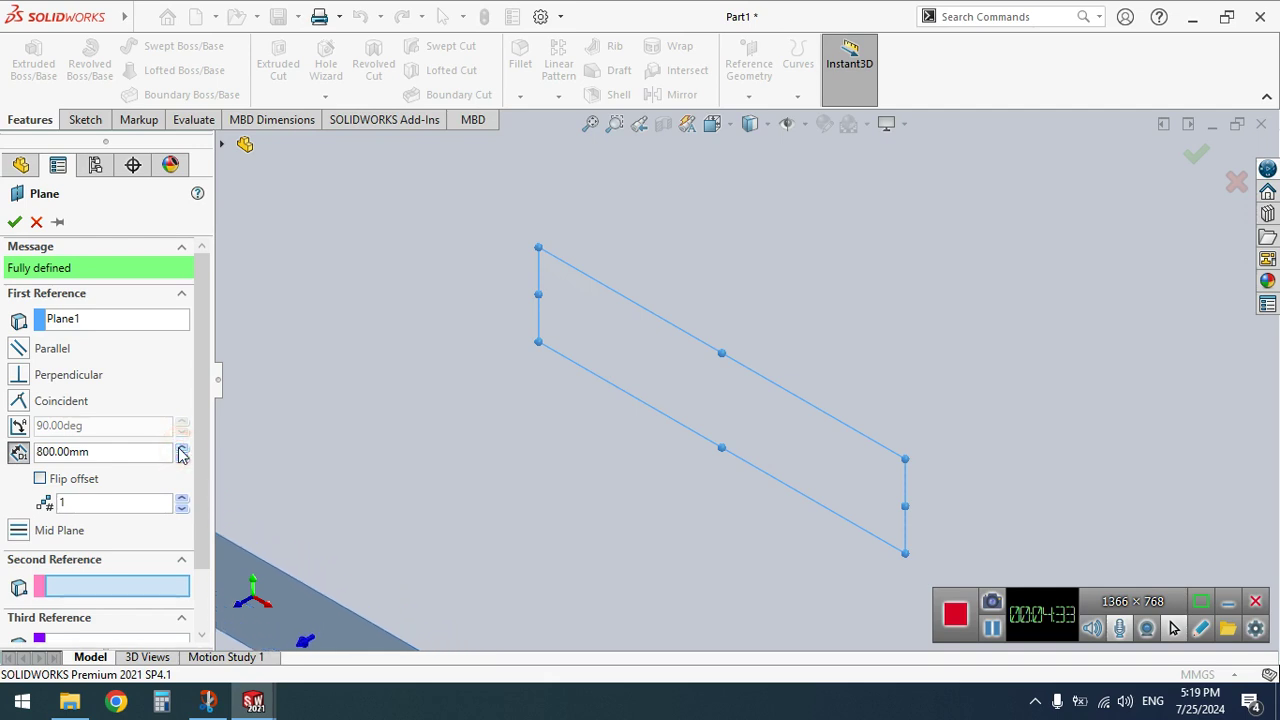
click(14, 221)
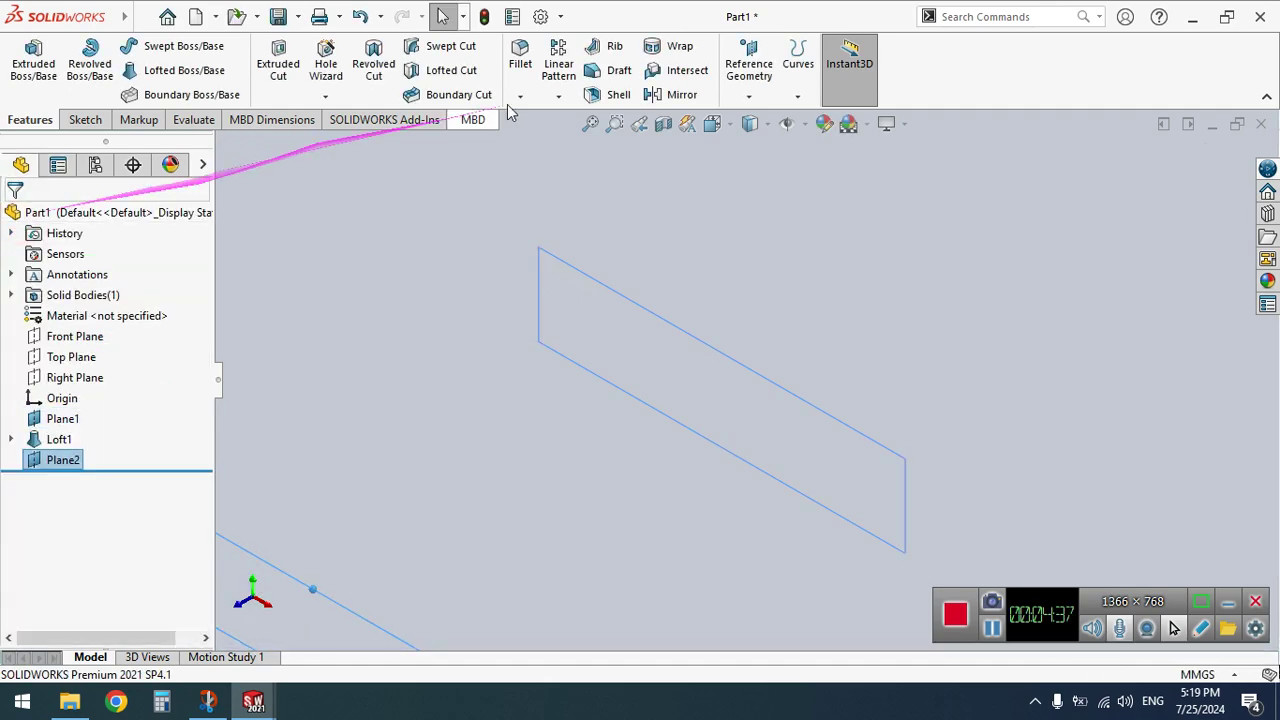
Start a new sketch on Plane2, the outermost reference plane
click(588, 125)
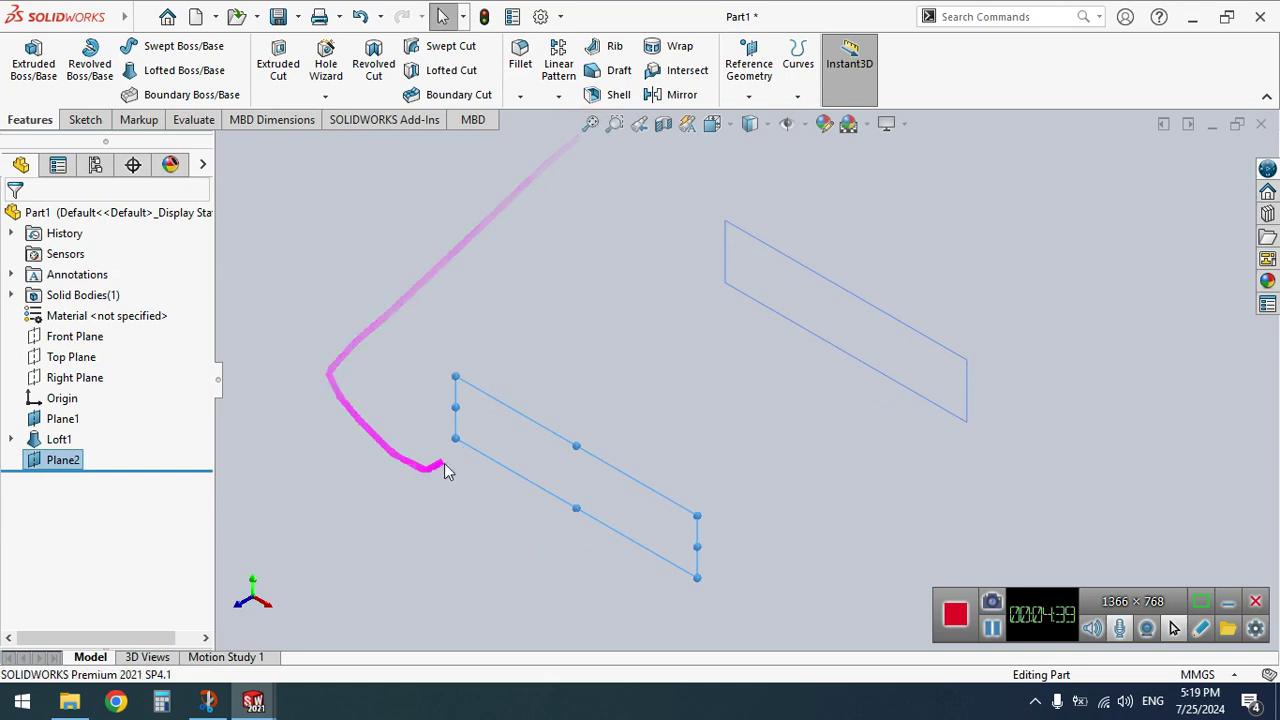
click(50, 465)
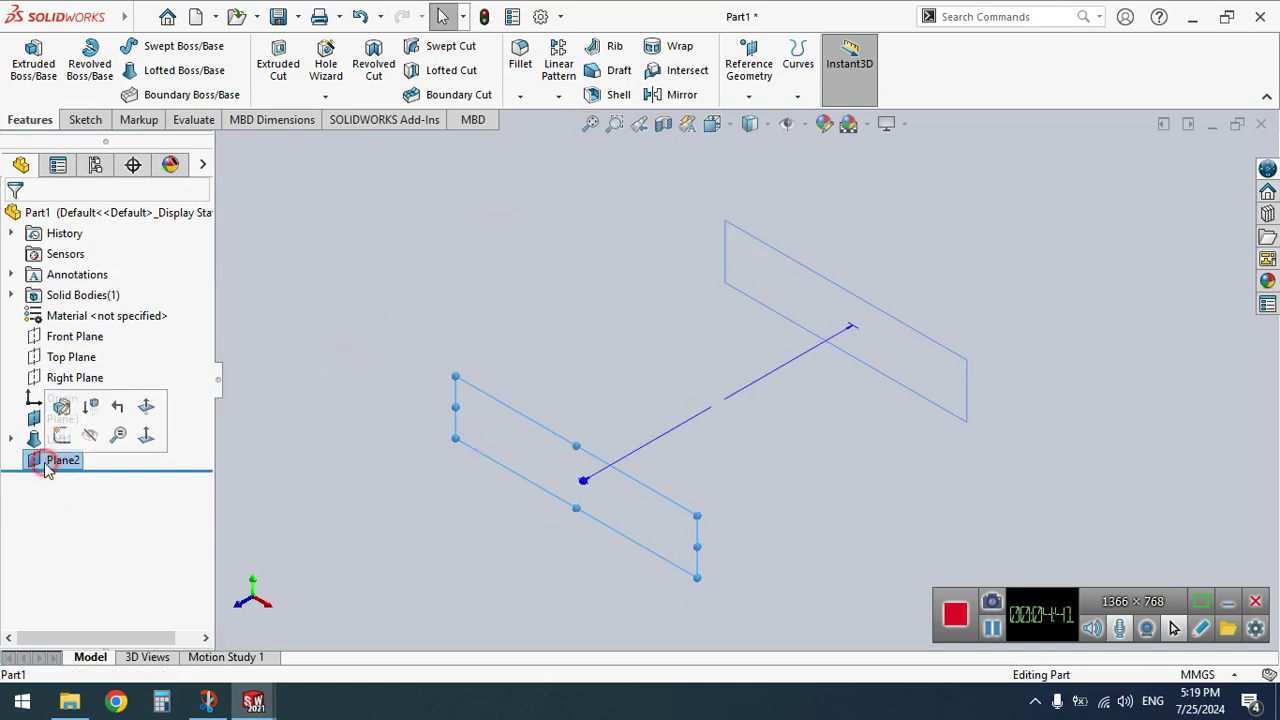
click(57, 432)
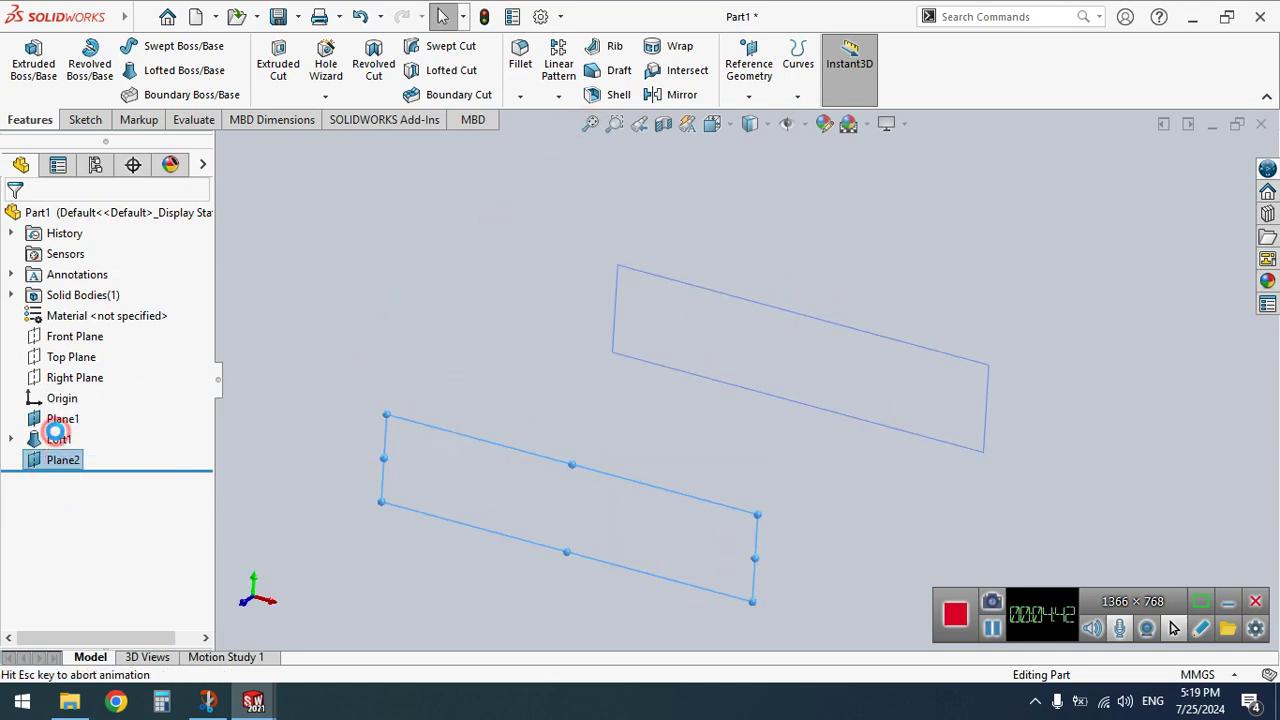
Copy the tip airfoil Sketch3 under Loft2 in 1-3-1.SLDPRT and paste it into the open sketch on Plane2 of Part1
mouse_move(255, 708)
click(171, 630)
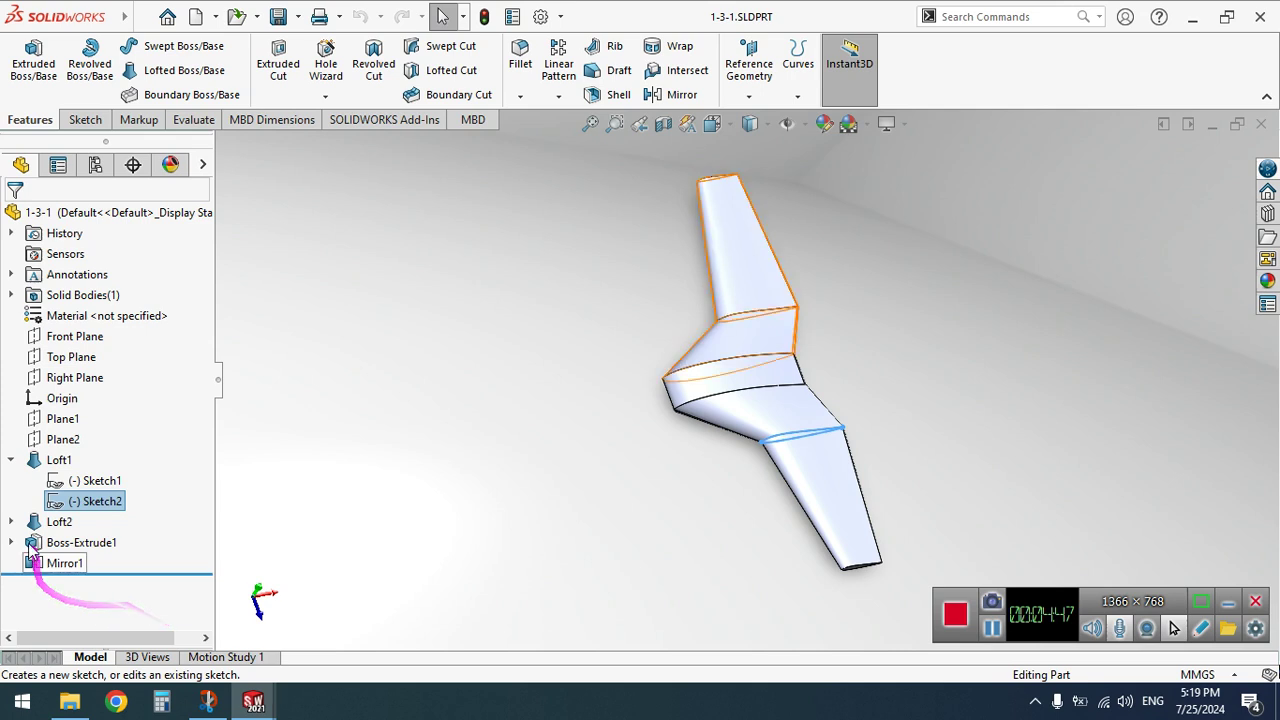
click(11, 522)
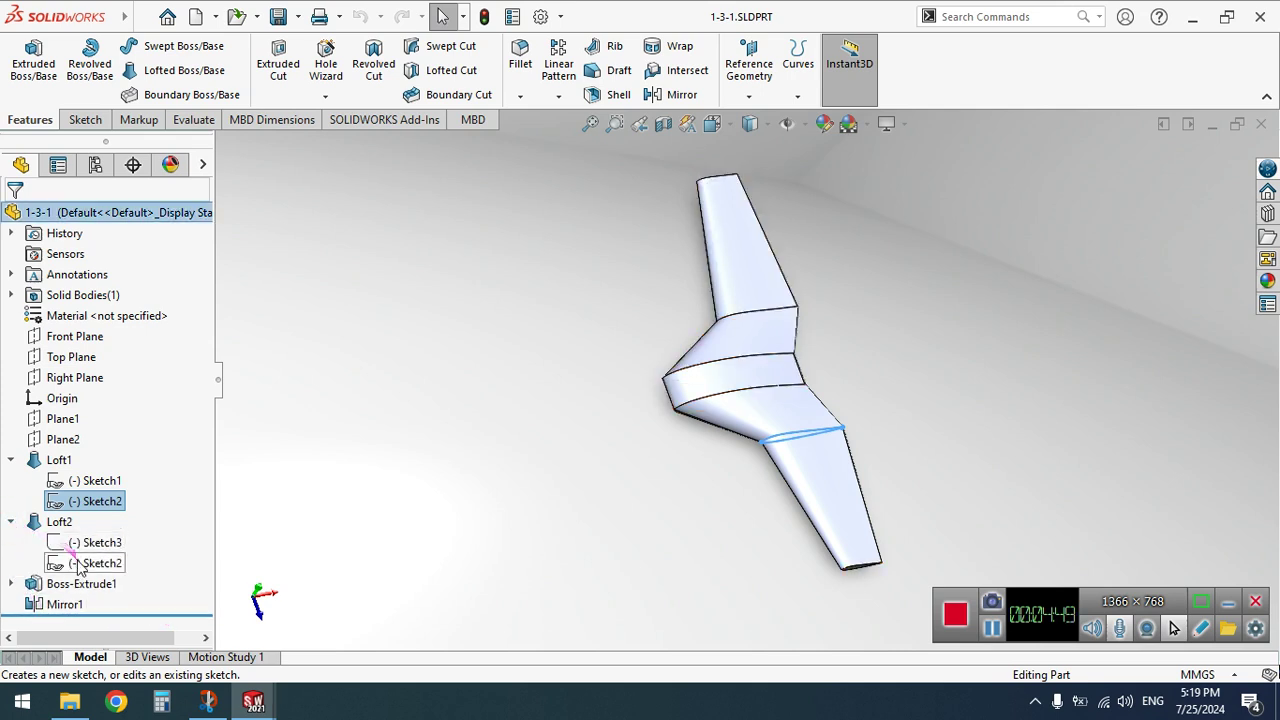
click(78, 546)
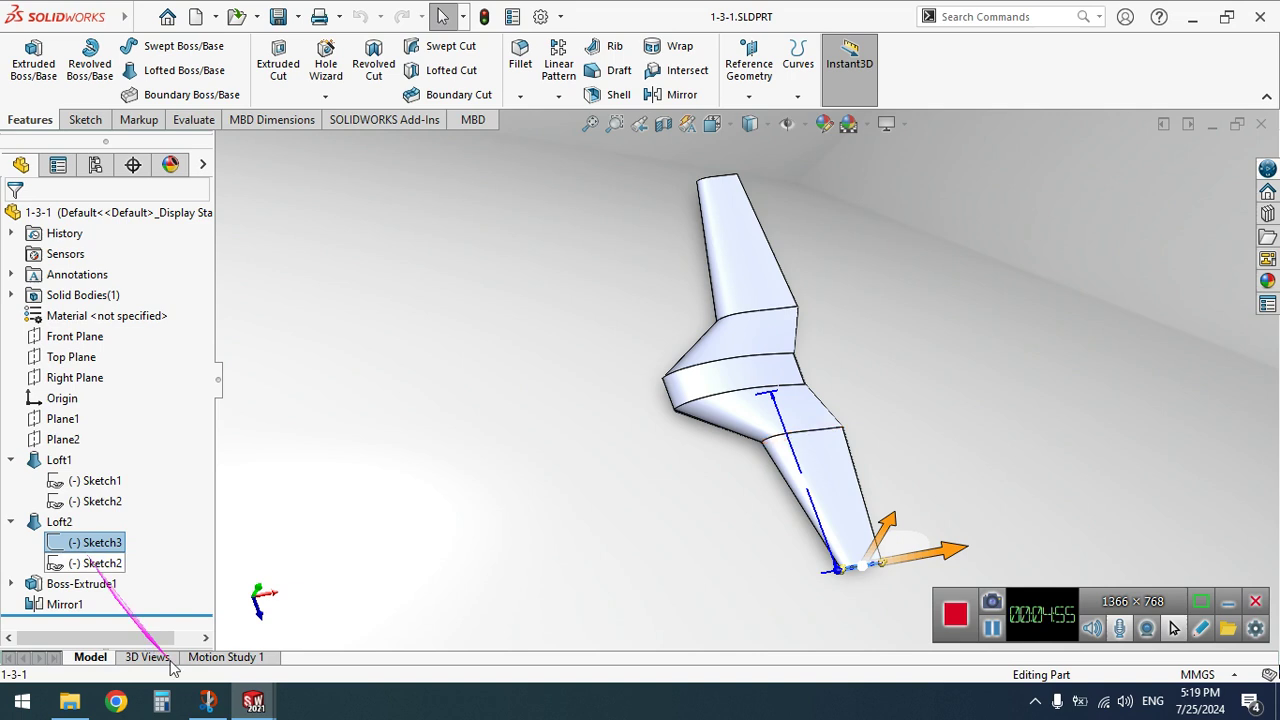
mouse_move(253, 702)
click(363, 630)
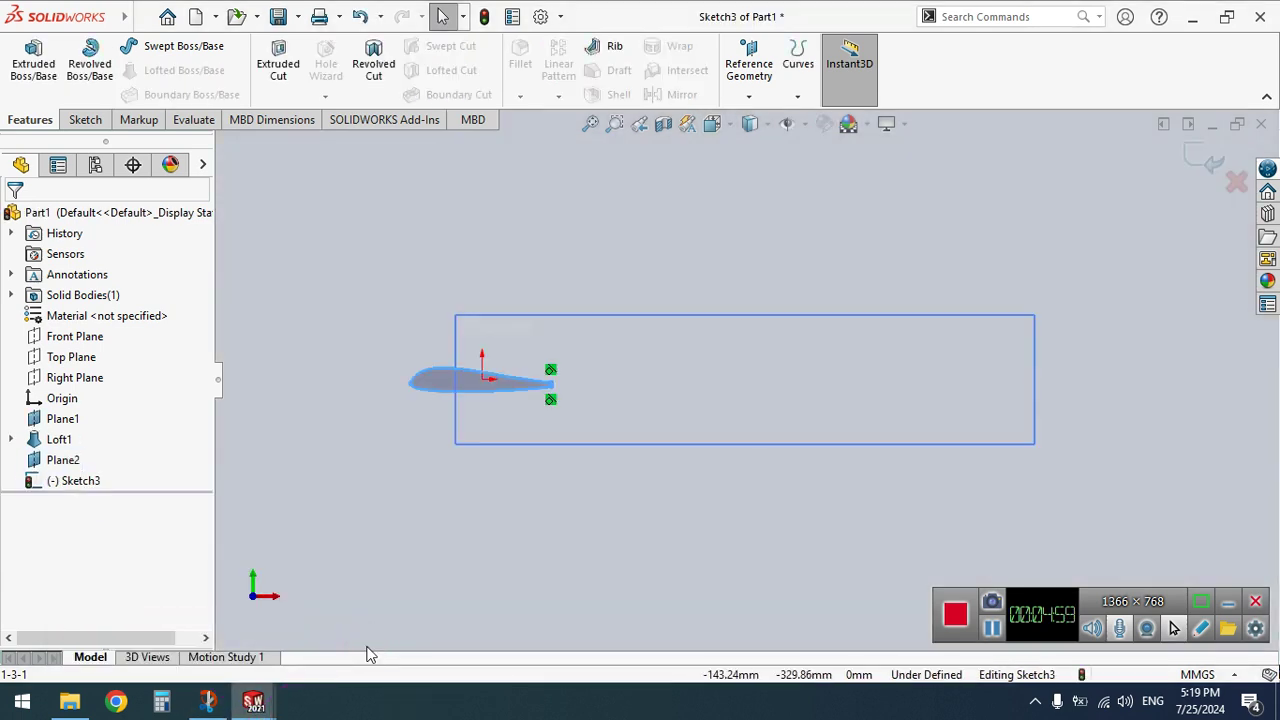
Move the pasted tip airfoil with Move Entities, From/To, from its leading-edge vertex onto the origin, and close the sketch
click(590, 124)
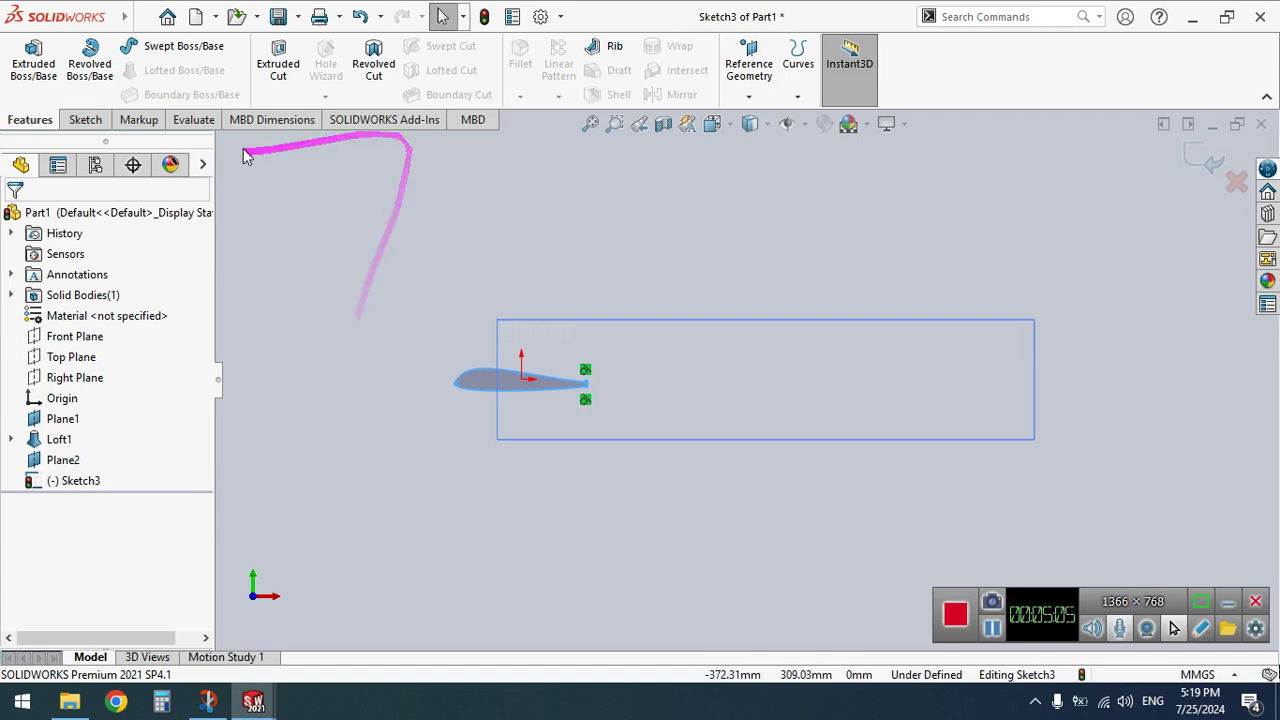
click(85, 121)
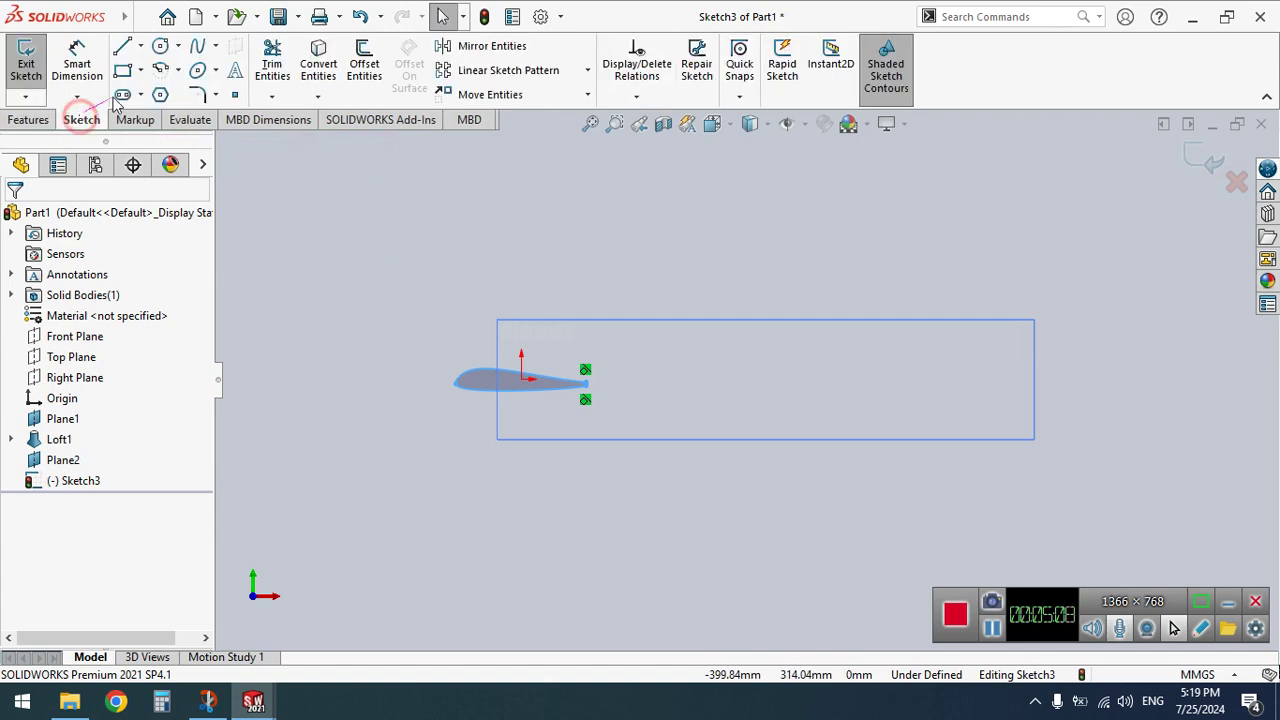
click(468, 94)
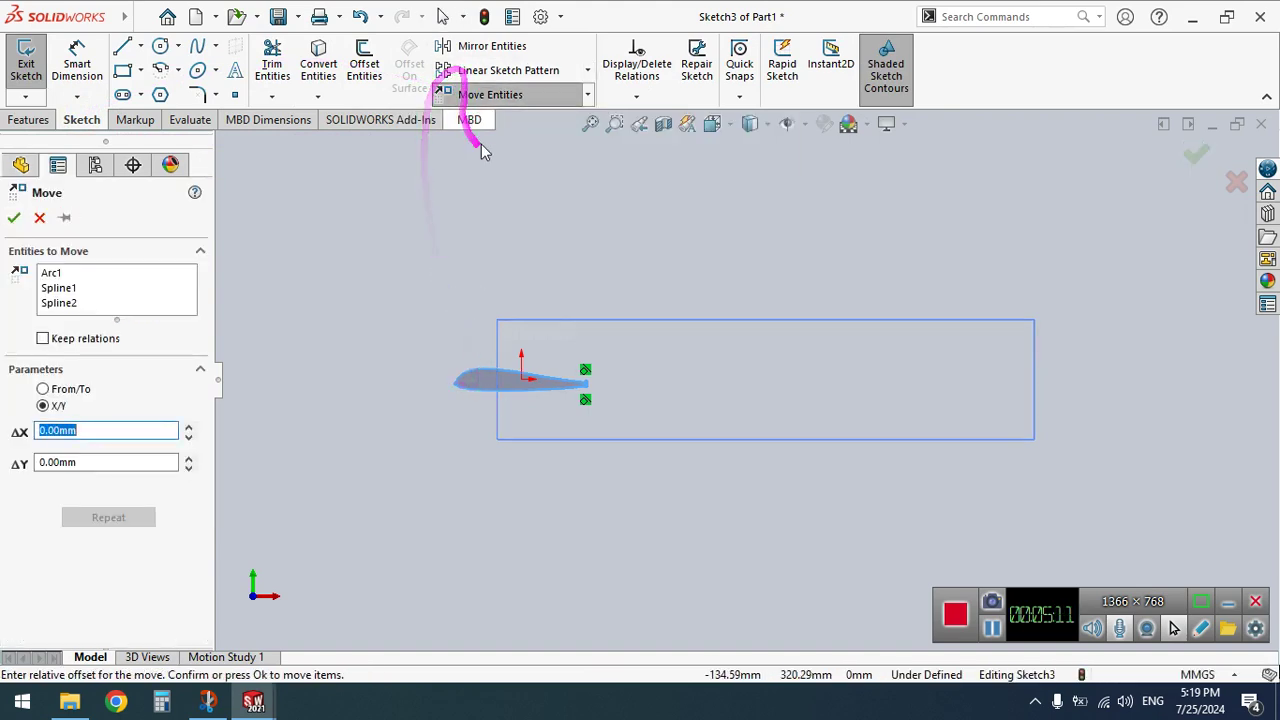
click(614, 123)
drag(412, 316, 591, 432)
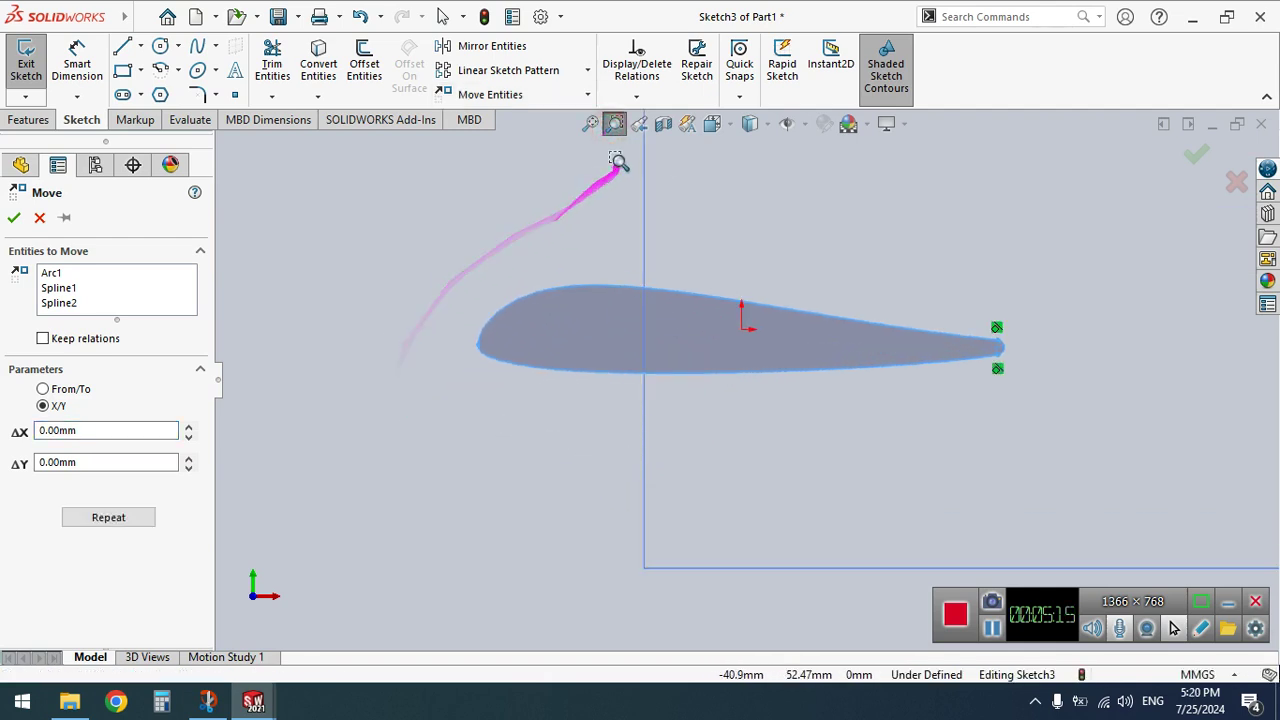
click(615, 124)
click(479, 344)
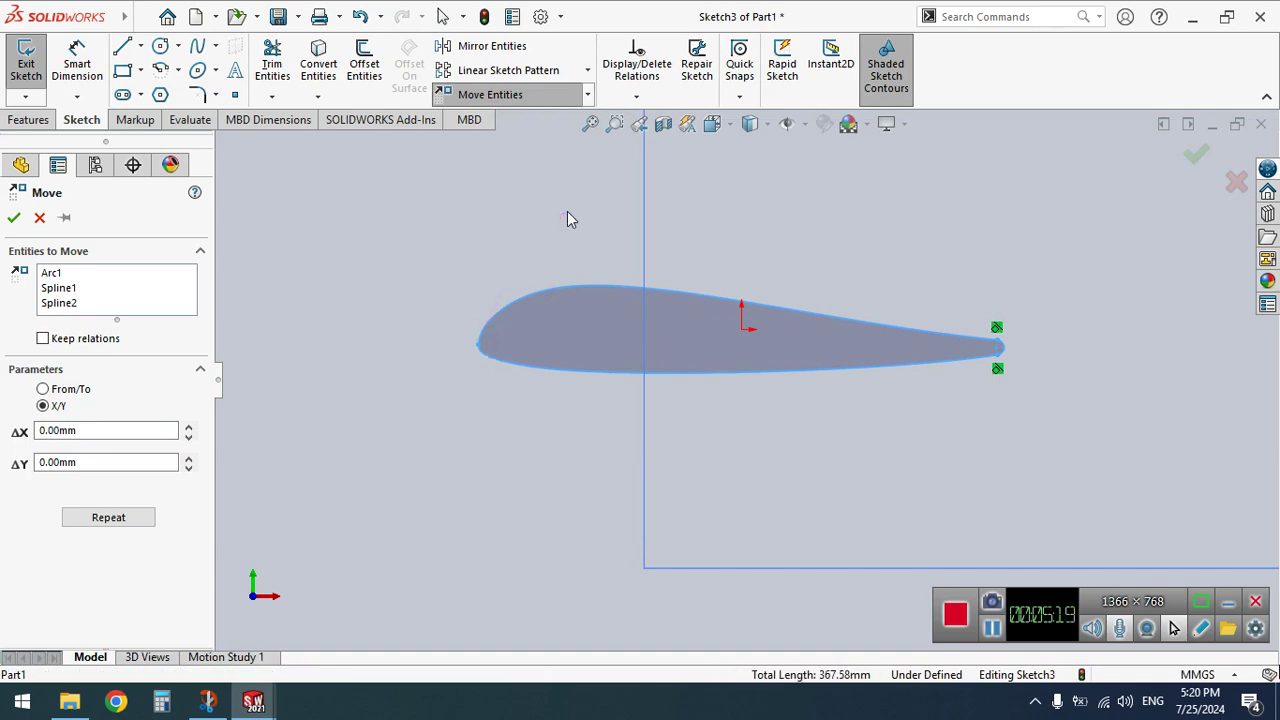
click(70, 389)
click(479, 346)
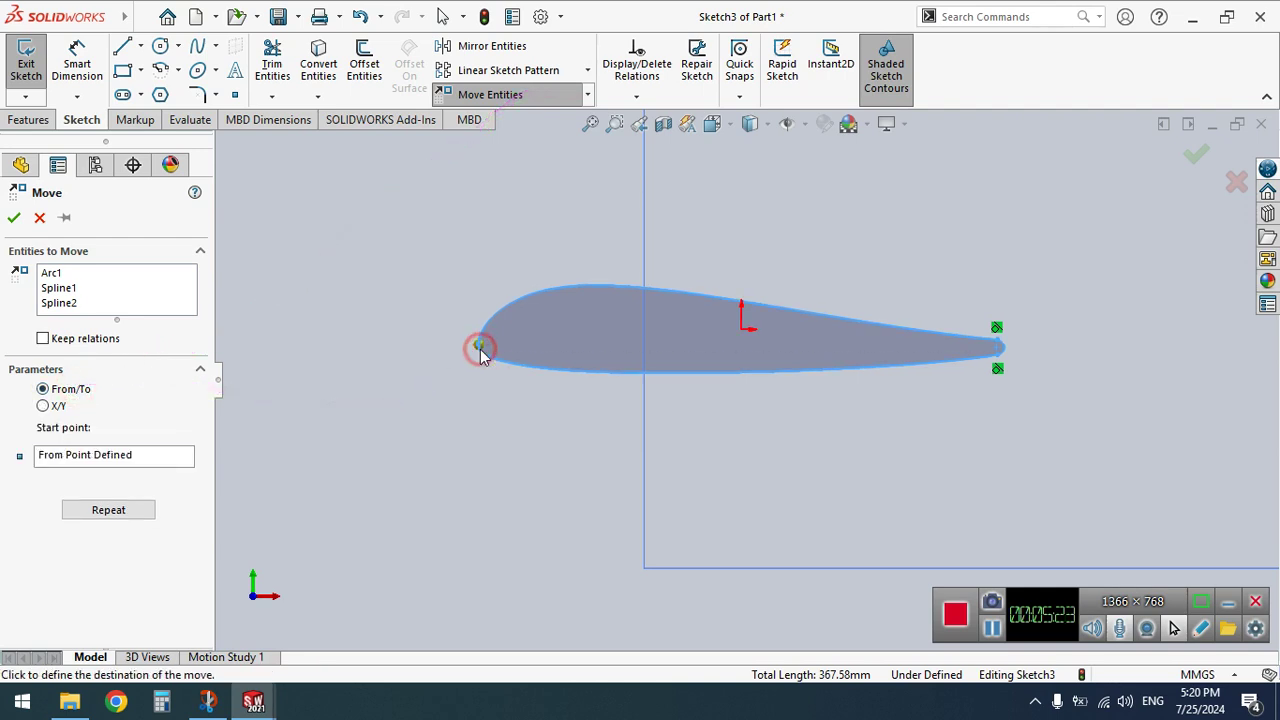
click(748, 333)
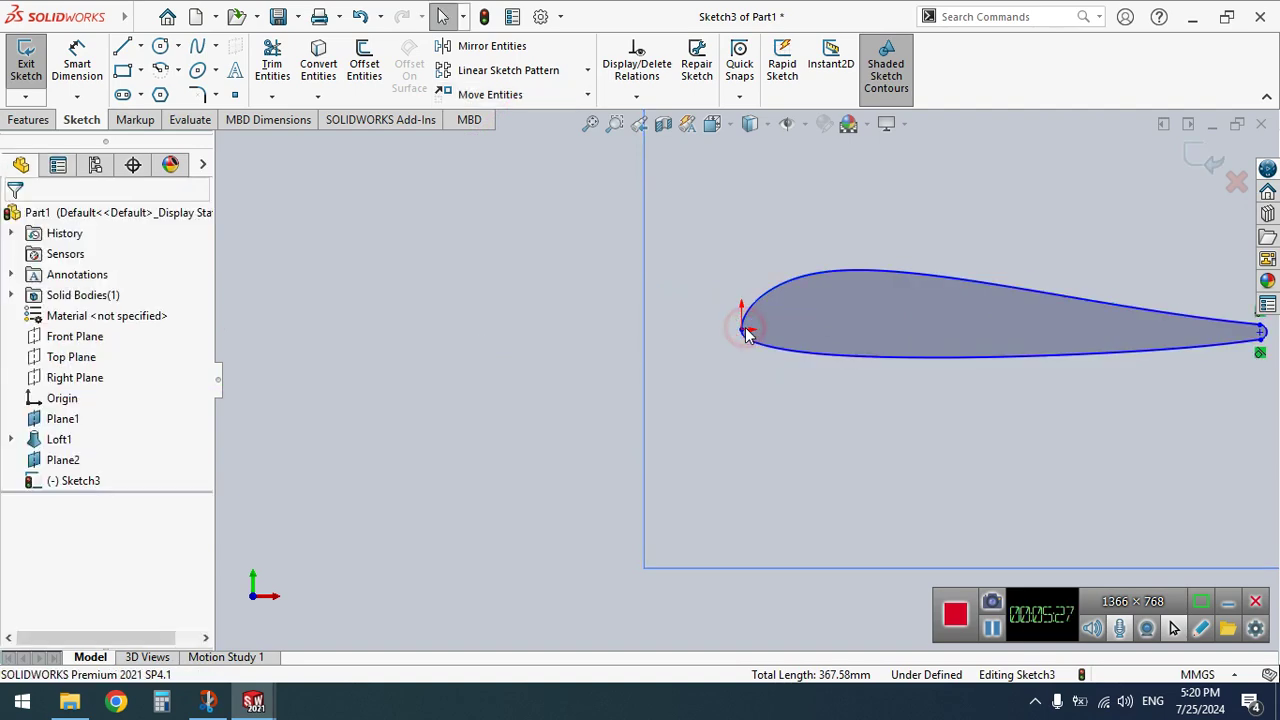
click(590, 125)
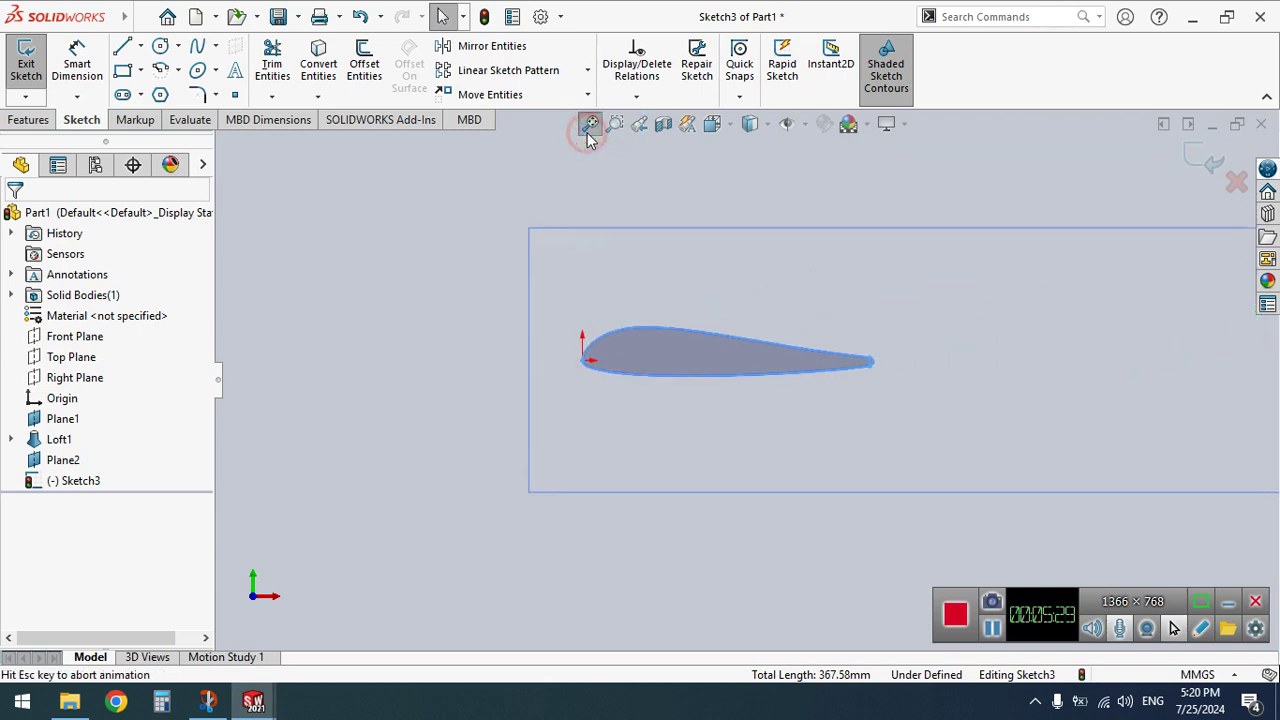
click(1201, 156)
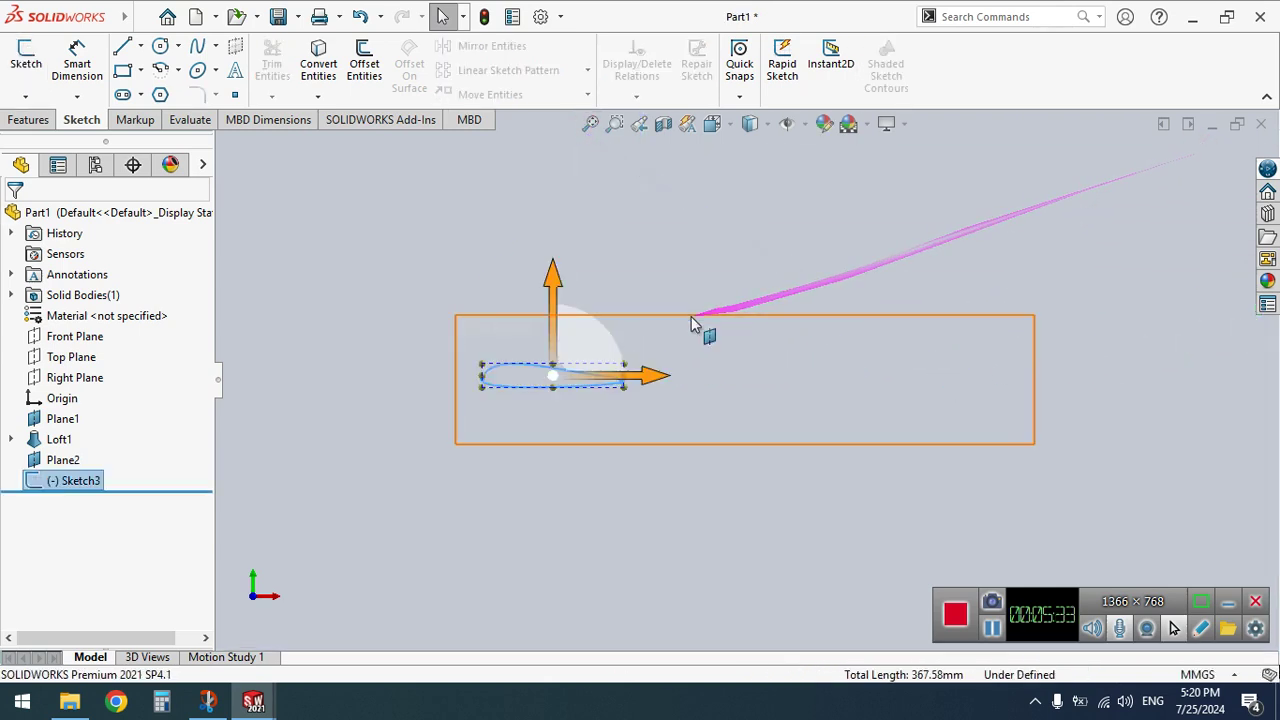
Examine the tip airfoil's position relative to the Loft1 sketches in isometric view and compare it with the 1-3-1.SLDPRT reference wing
click(767, 123)
click(712, 124)
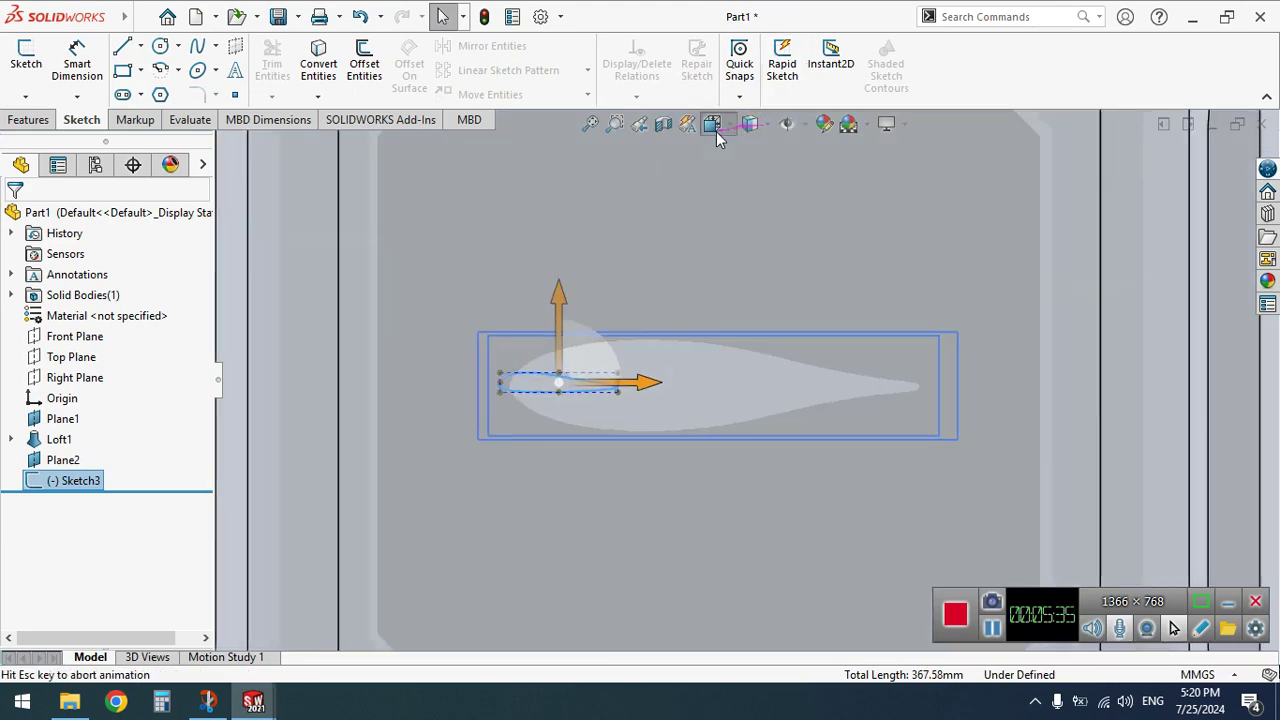
click(690, 305)
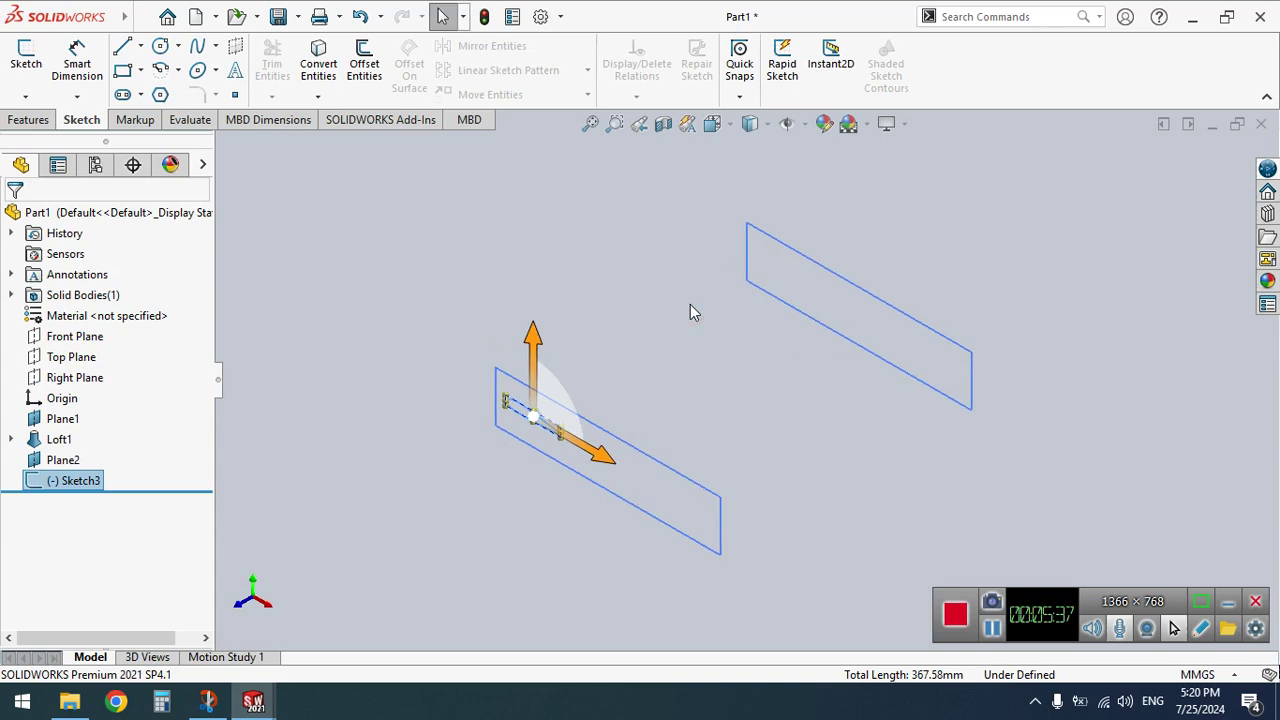
click(15, 440)
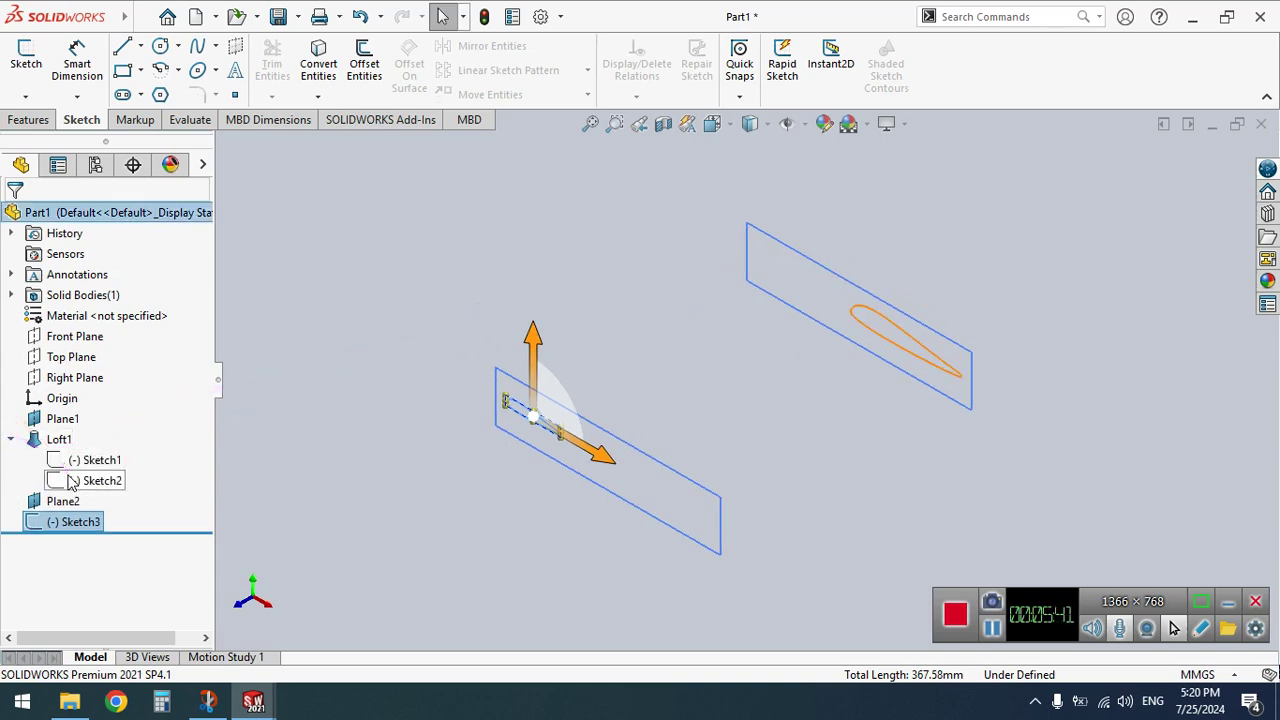
click(31, 522)
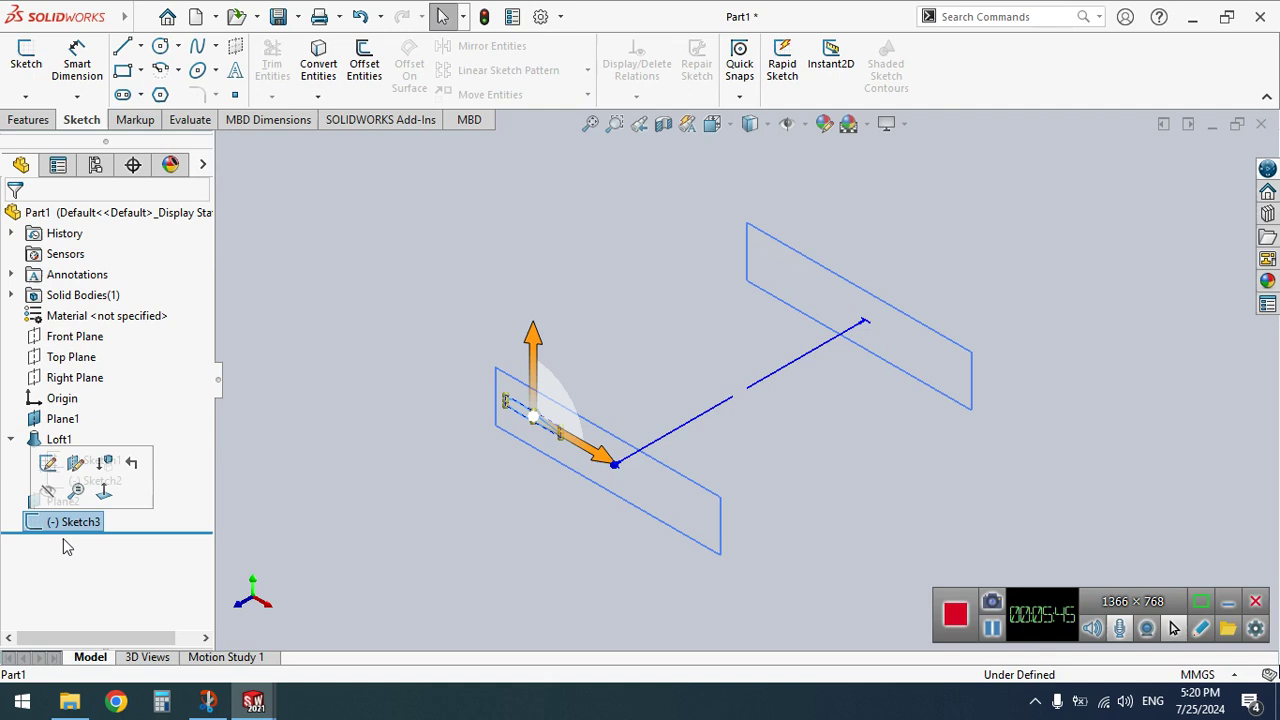
mouse_move(253, 703)
click(200, 634)
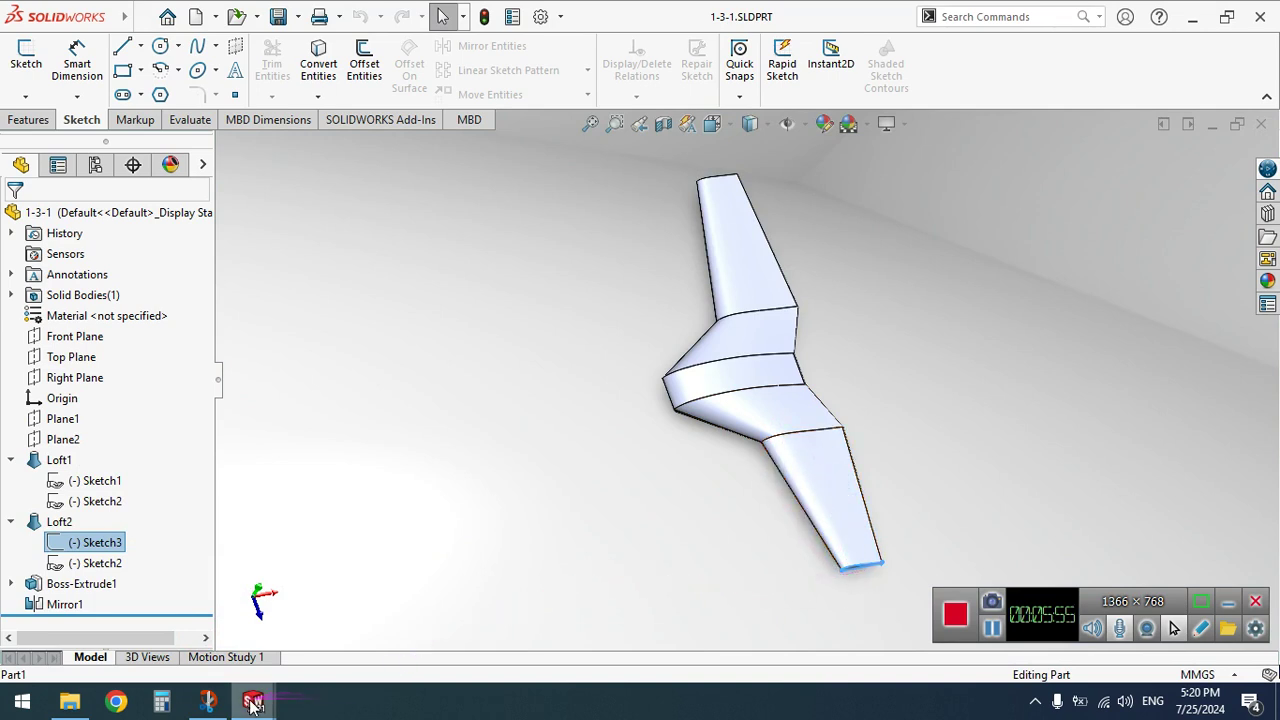
mouse_move(254, 703)
click(396, 618)
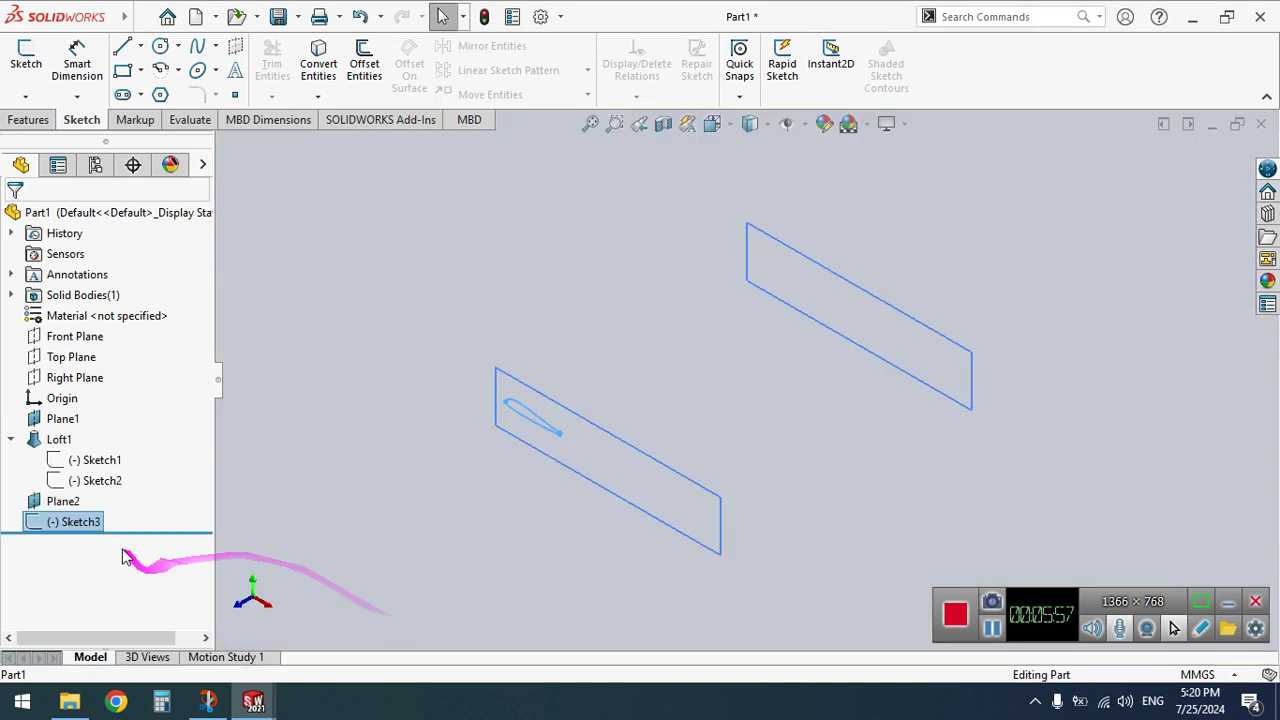
Edit Sketch3, move the whole tip airfoil 50 mm in X with the X/Y option of Move Entities, and close the sketch
click(68, 524)
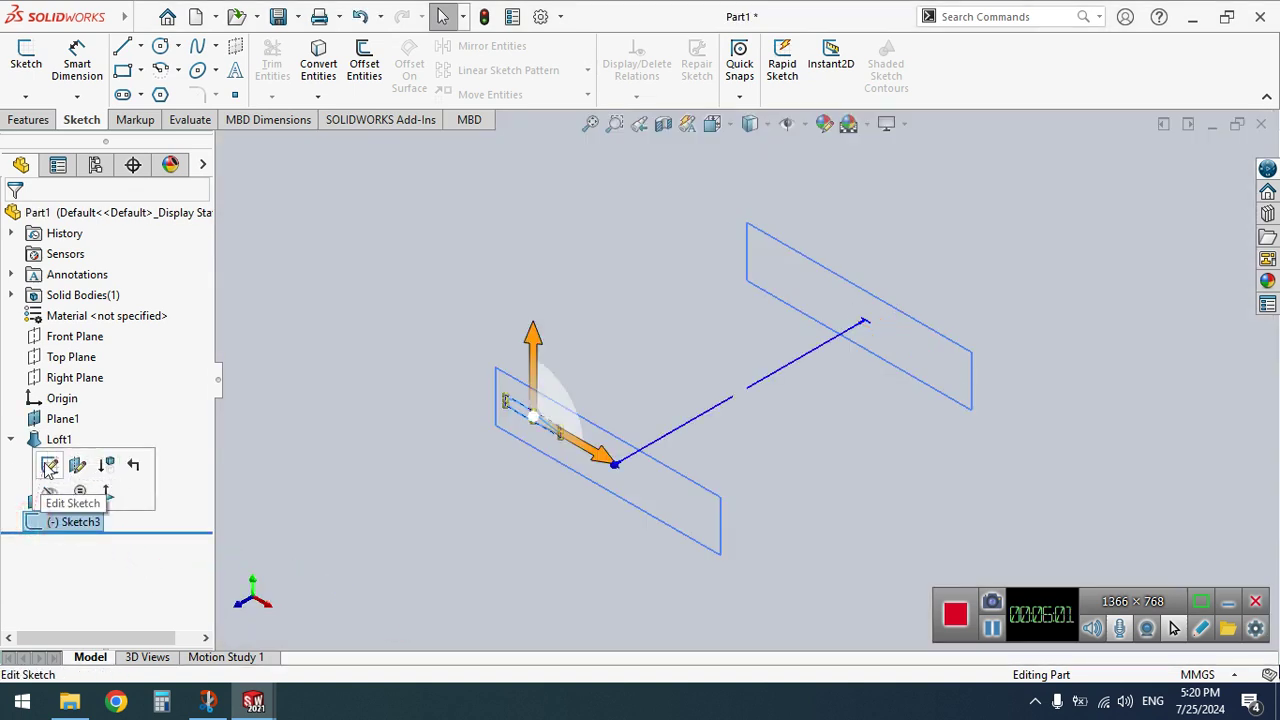
click(48, 466)
mouse_move(522, 328)
mouse_down()
mouse_move(646, 416)
mouse_move(748, 427)
mouse_up()
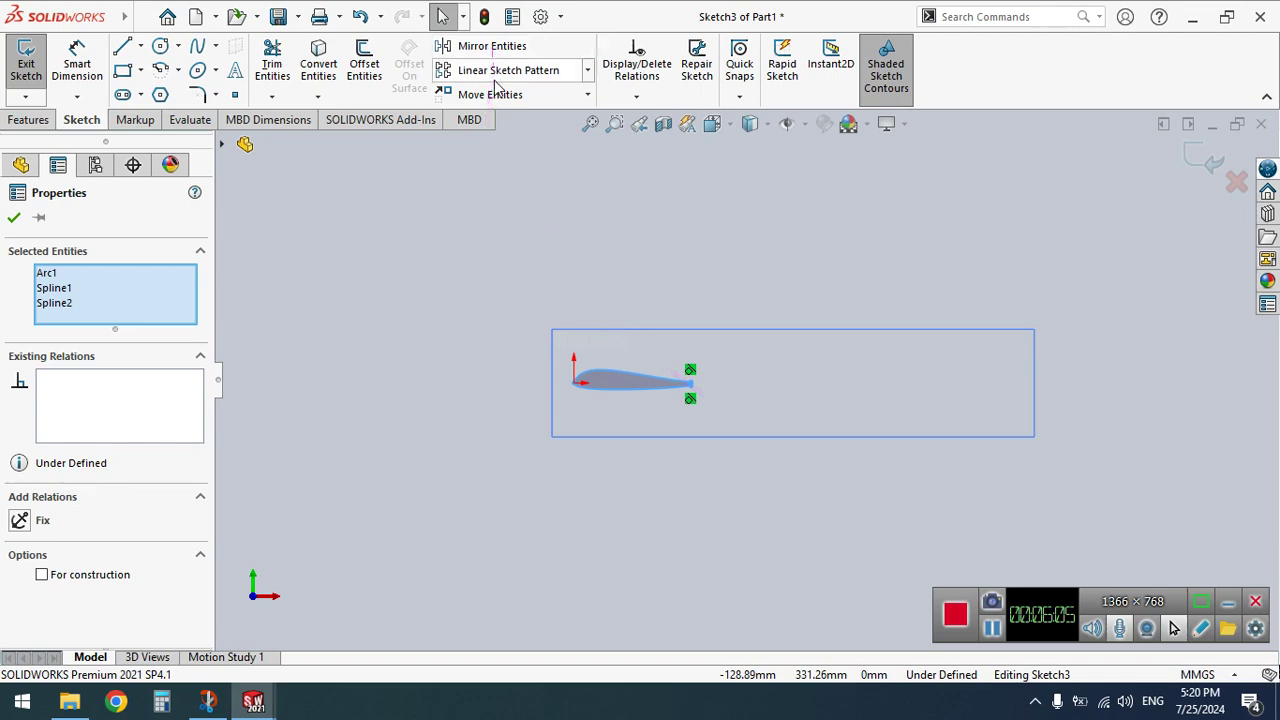
click(490, 94)
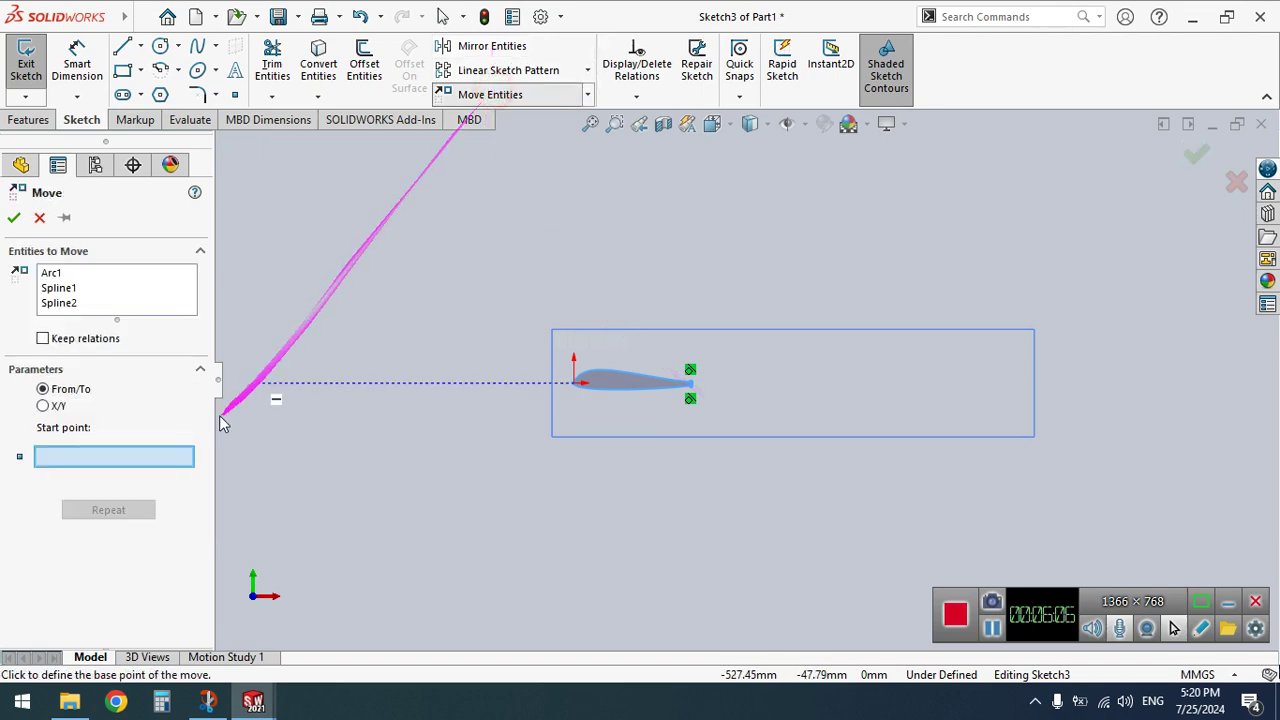
click(43, 406)
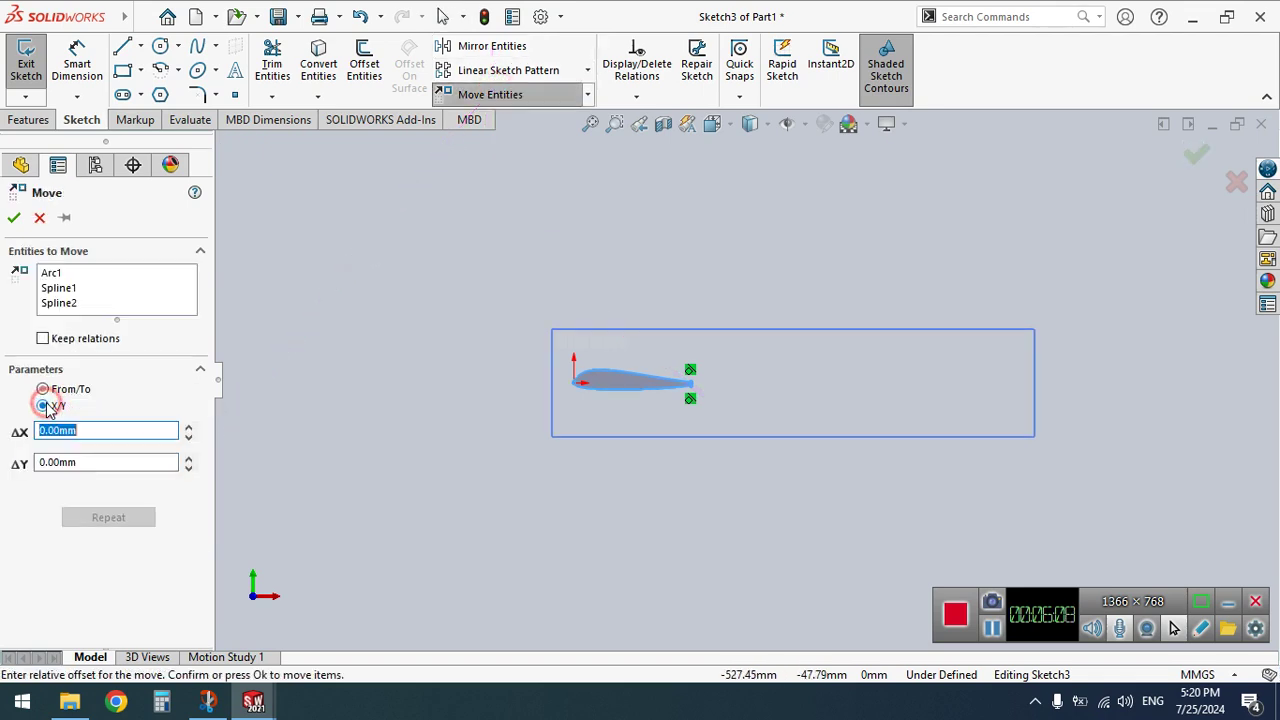
click(190, 428)
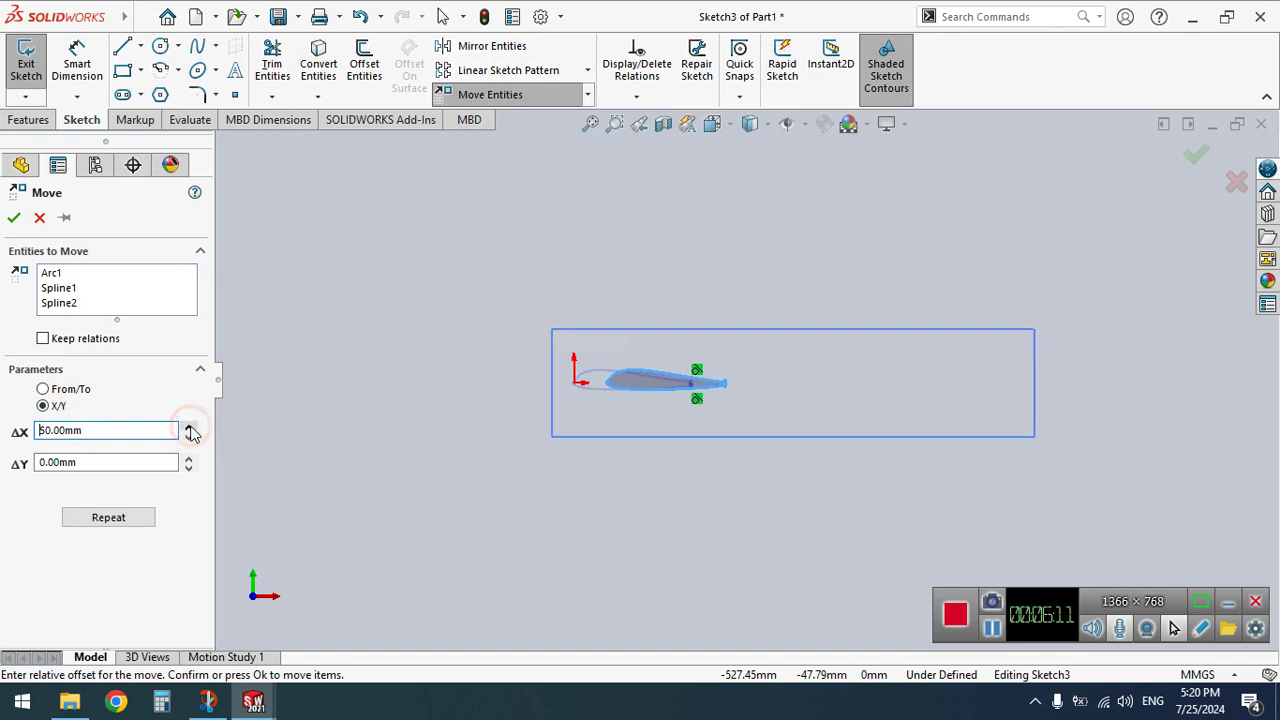
click(14, 217)
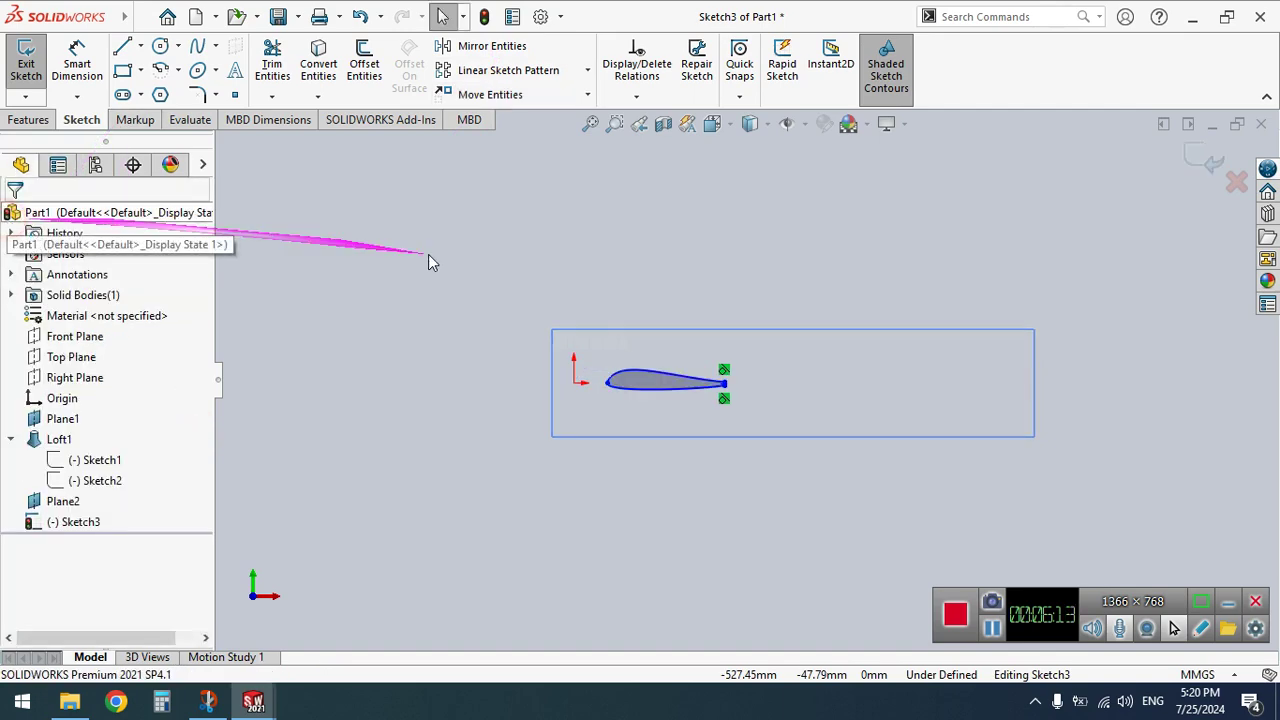
click(1190, 164)
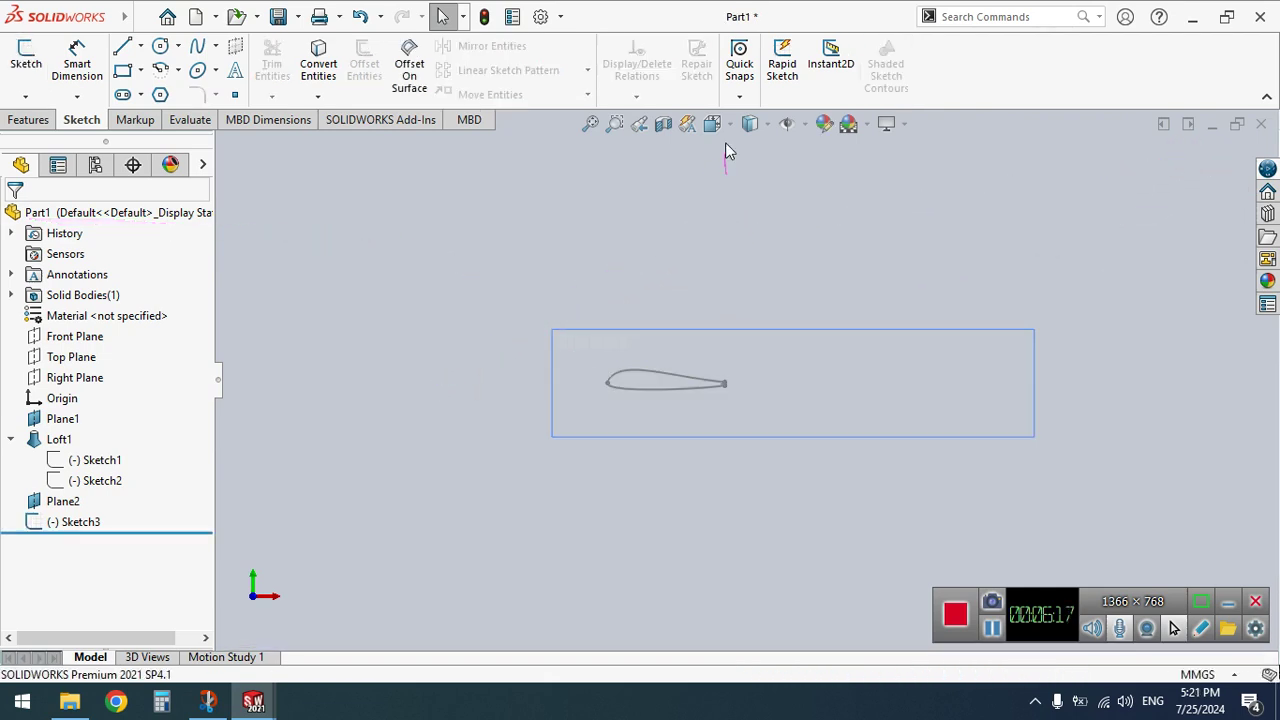
Create a Lofted Boss/Base between Sketch2 and Sketch3, with the connector joining the leading-edge vertices of both airfoils
click(719, 130)
click(697, 303)
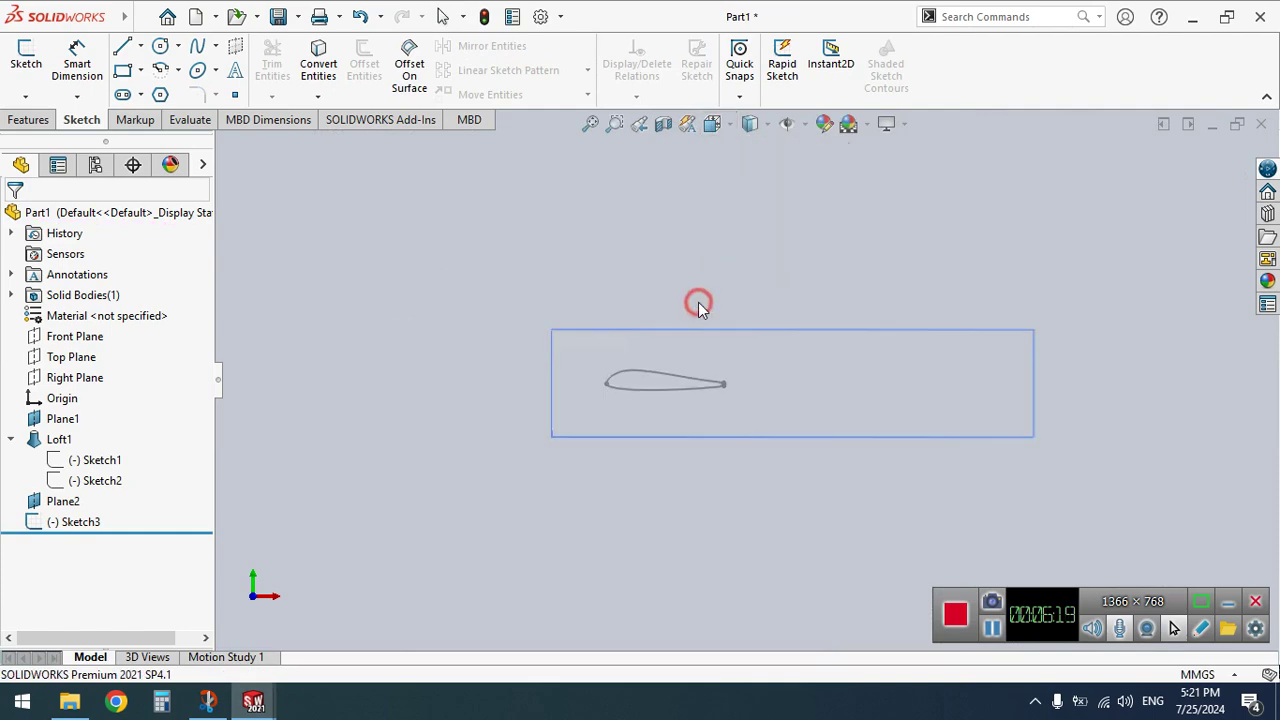
click(90, 484)
ctrl+click(60, 522)
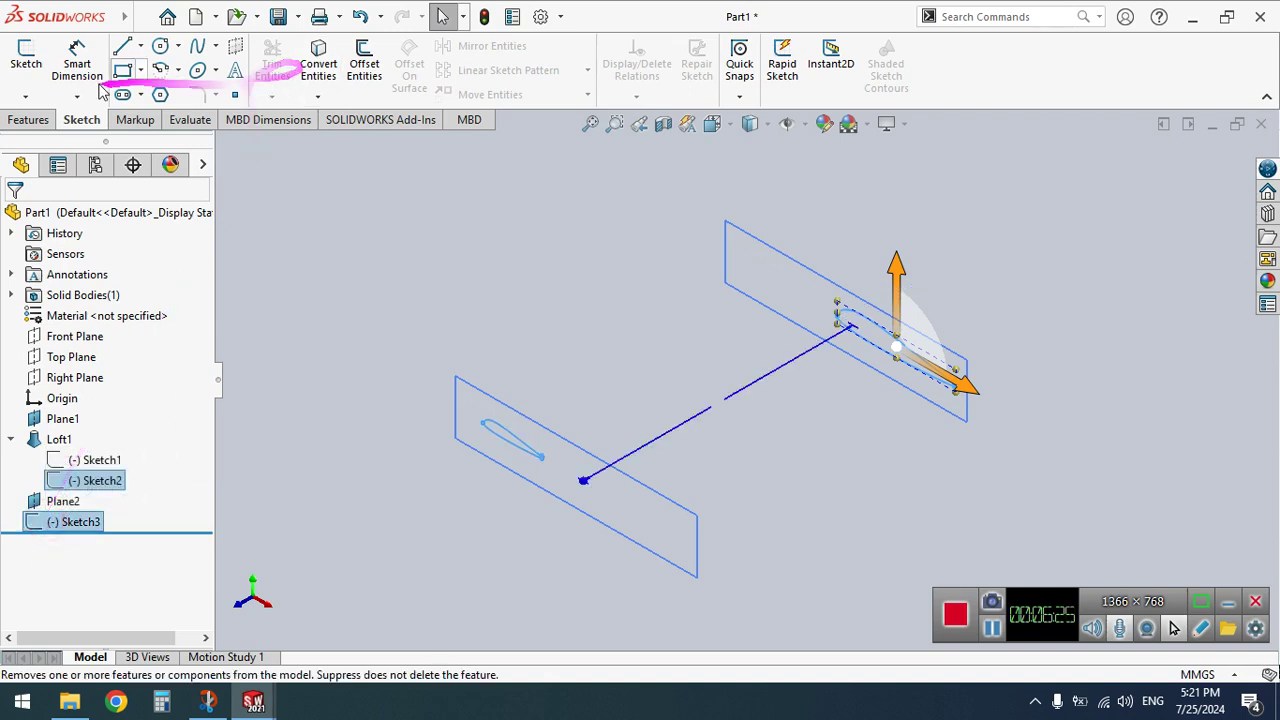
click(32, 121)
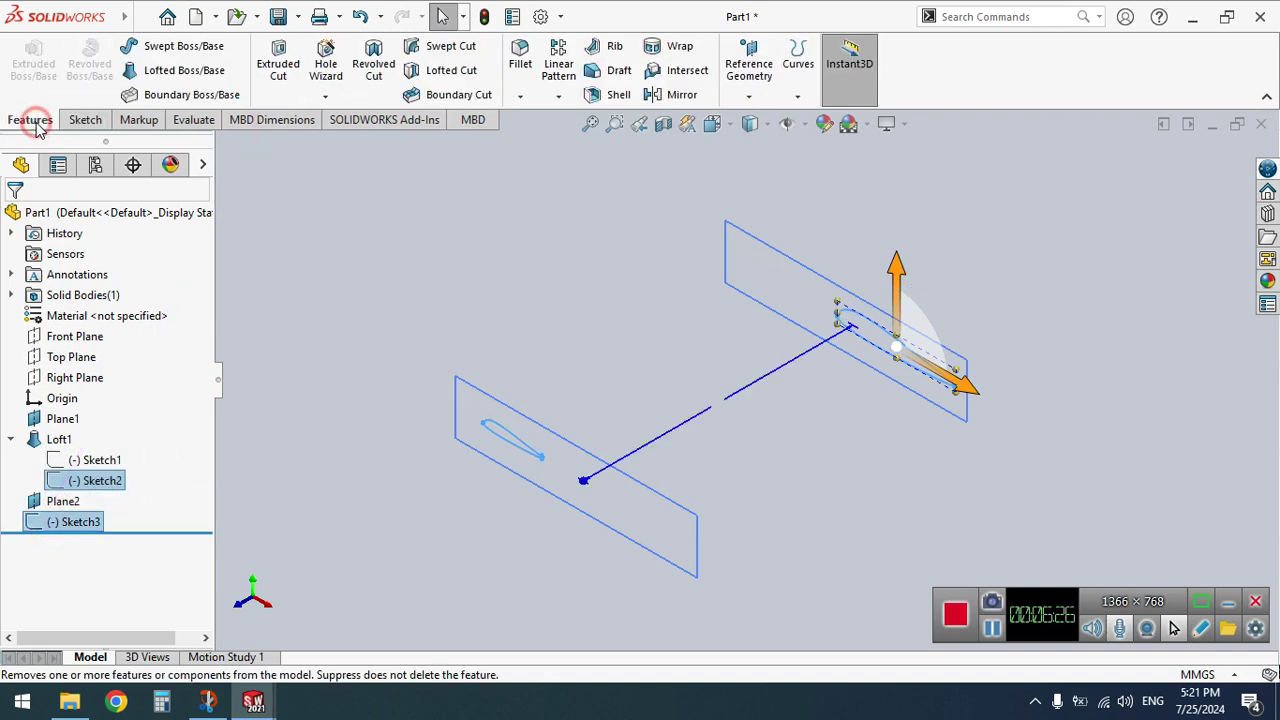
click(185, 70)
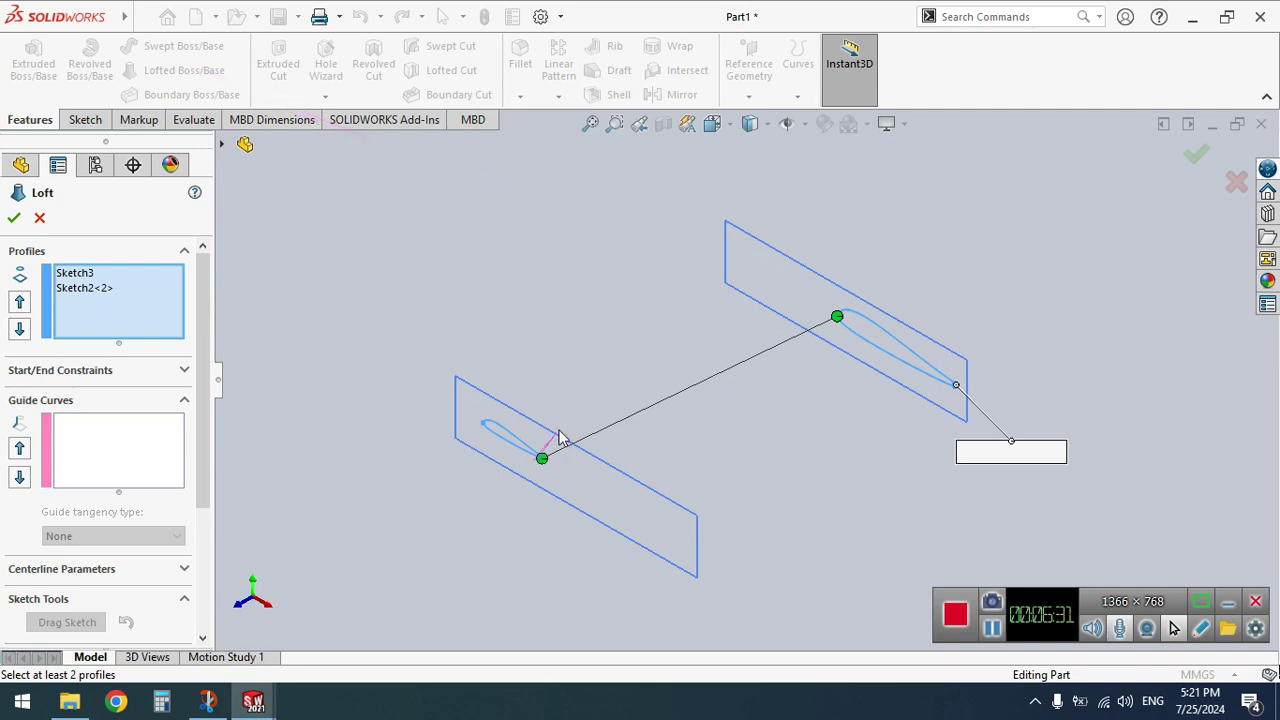
drag(541, 460, 503, 430)
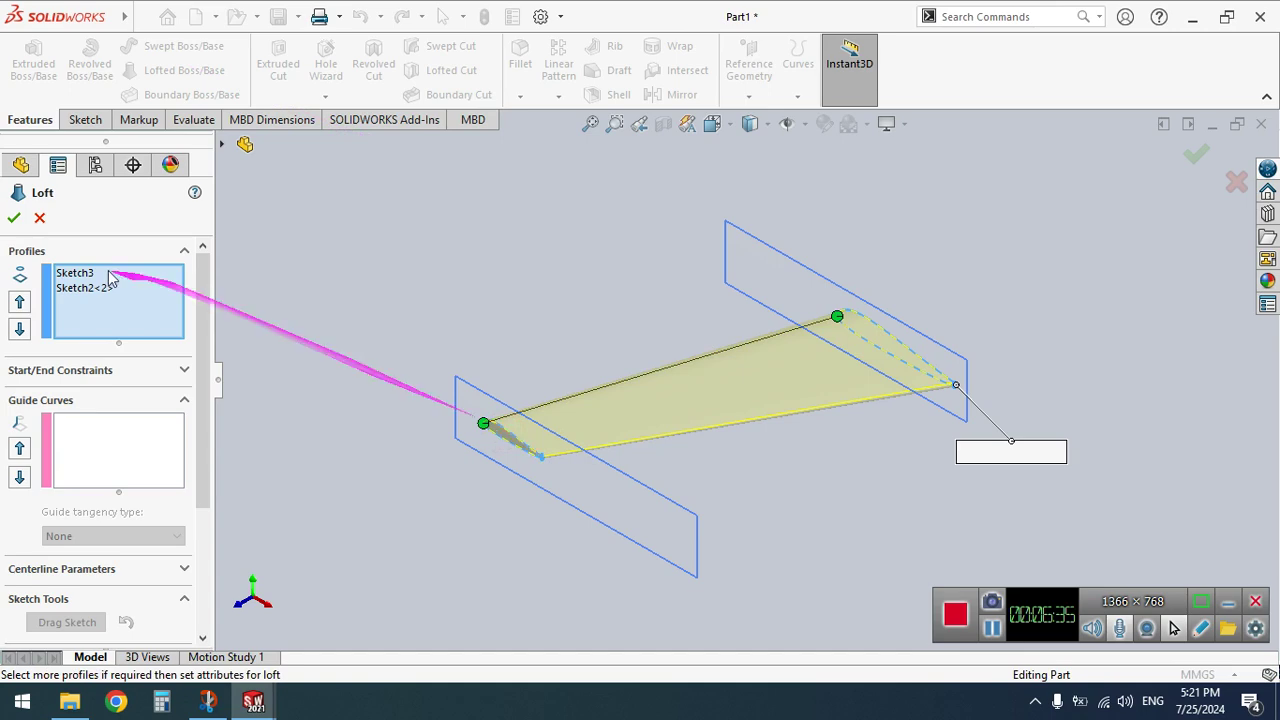
click(13, 217)
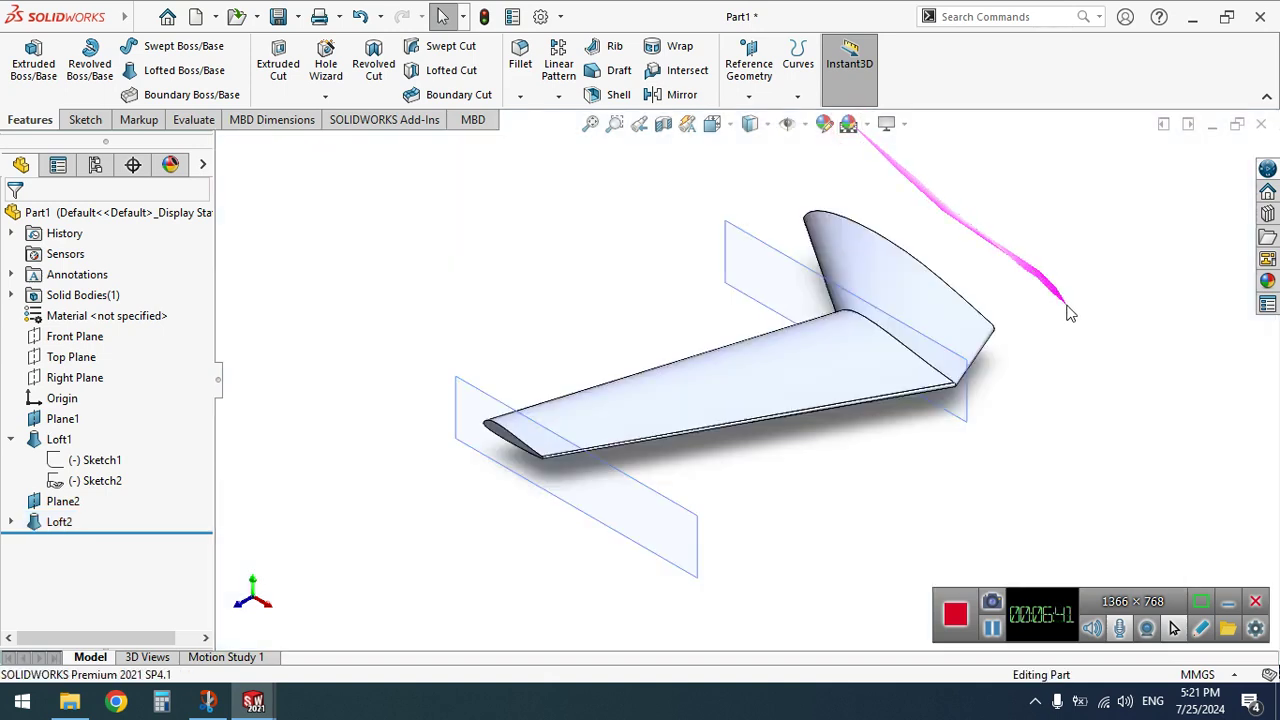
Examine the lofted wing from above and check which profile sketches belong to Loft1 and Loft2
click(256, 588)
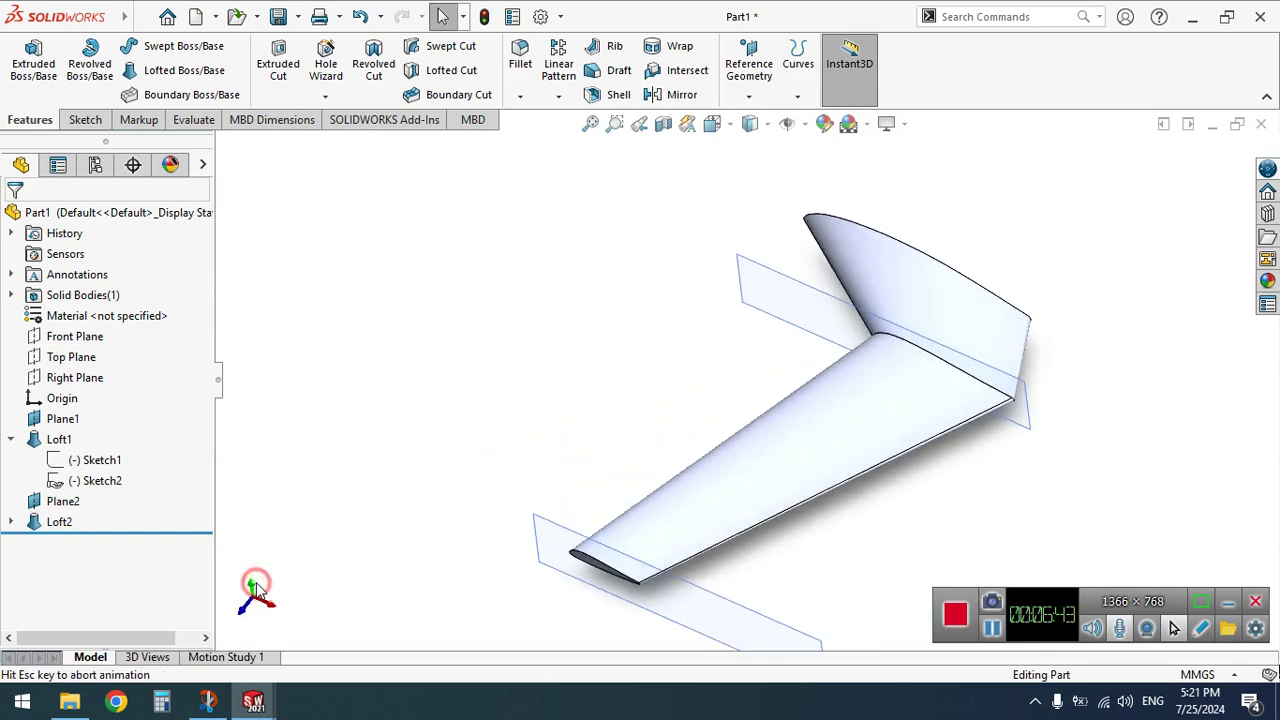
click(594, 134)
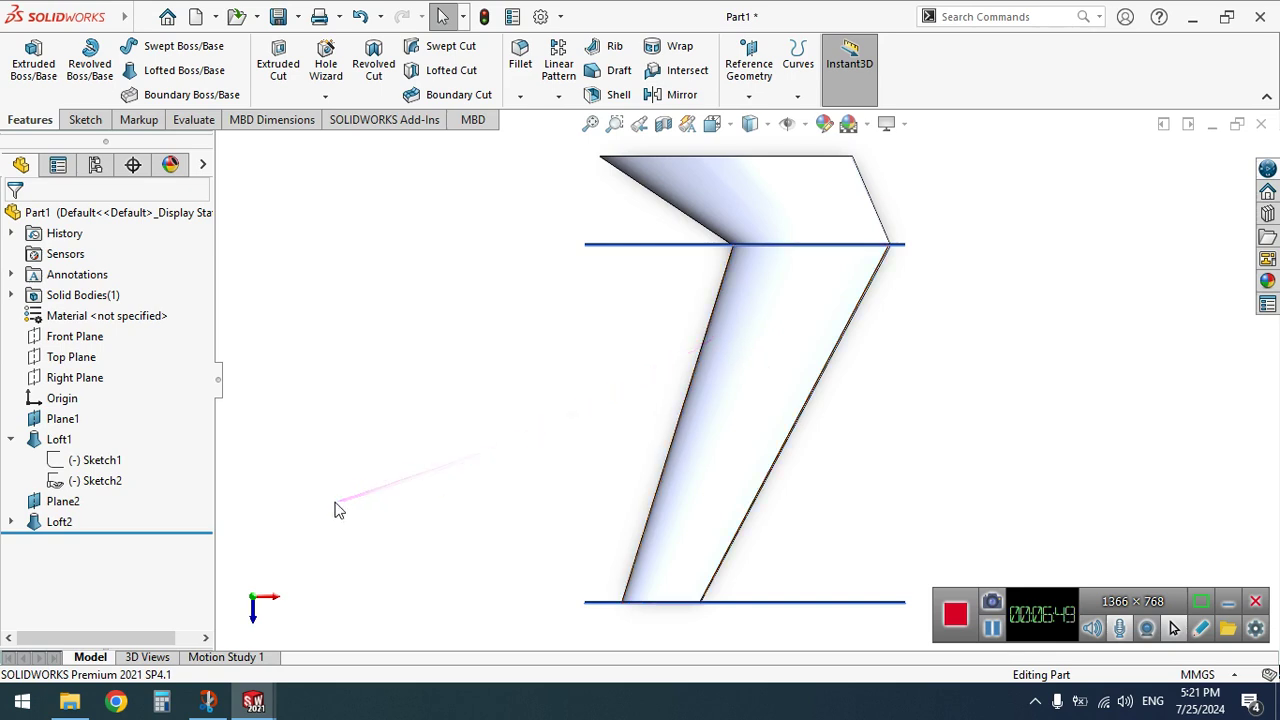
click(11, 522)
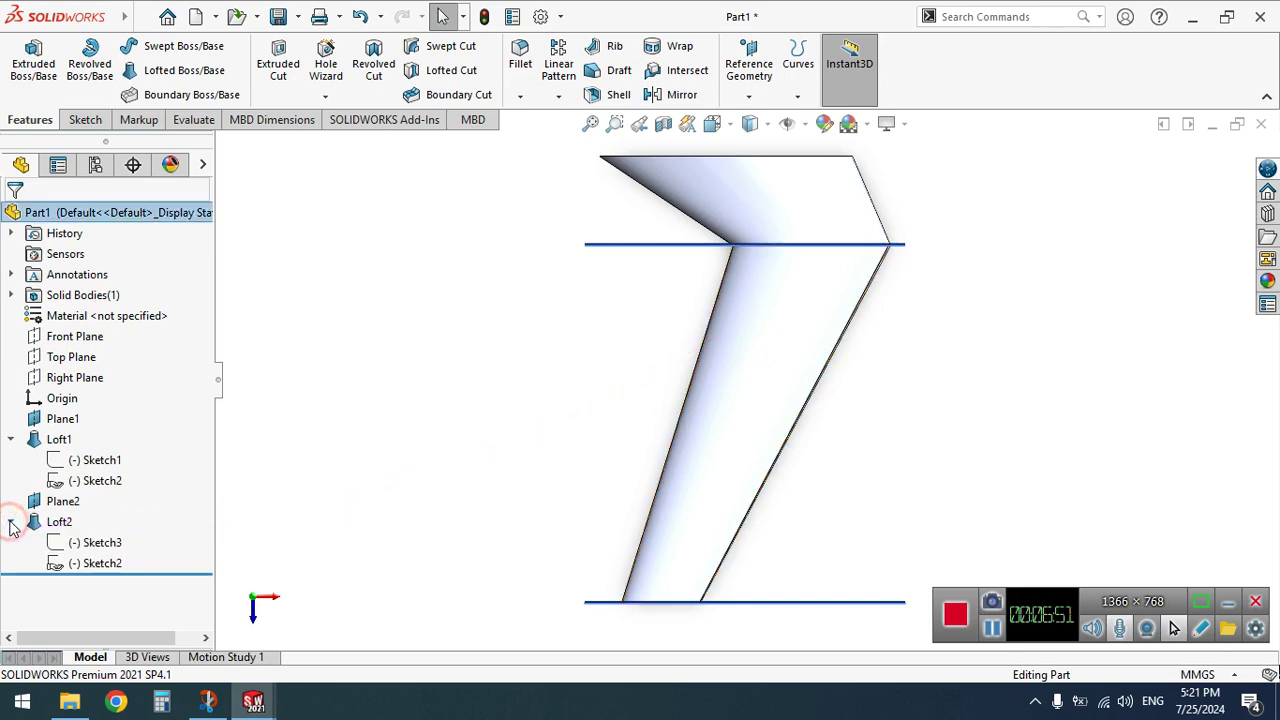
click(70, 547)
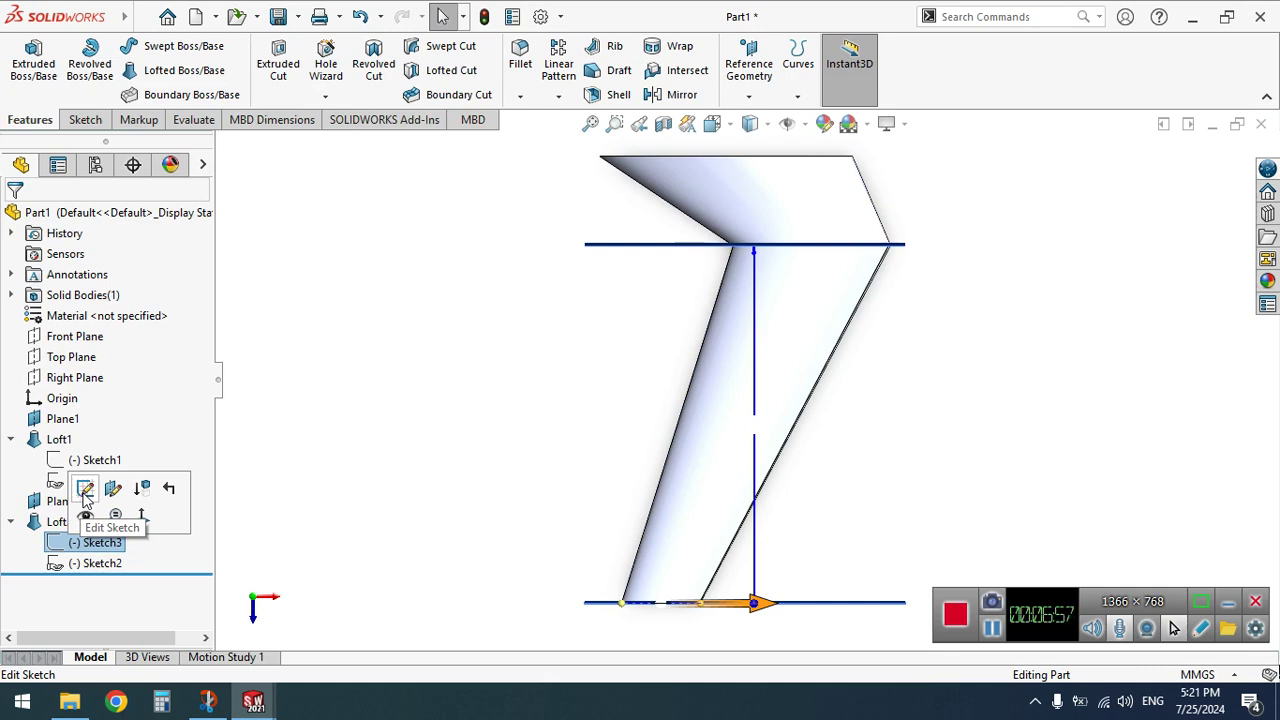
click(320, 500)
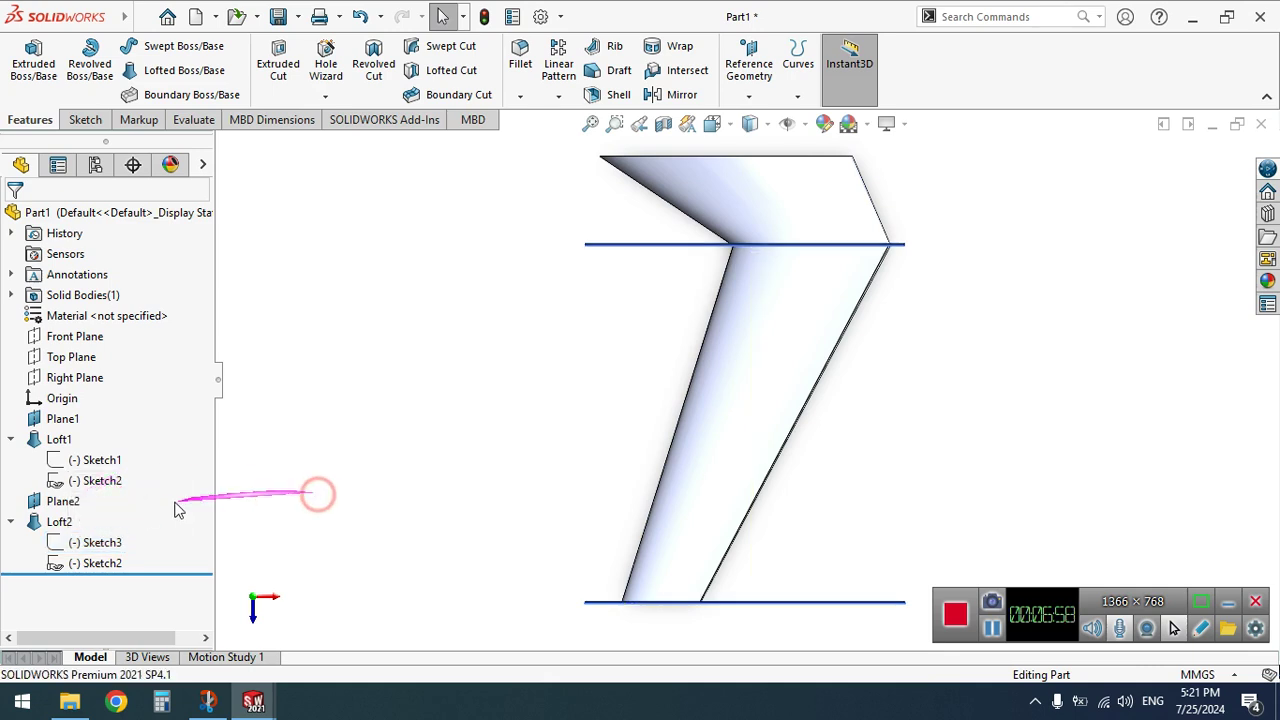
click(96, 484)
click(106, 447)
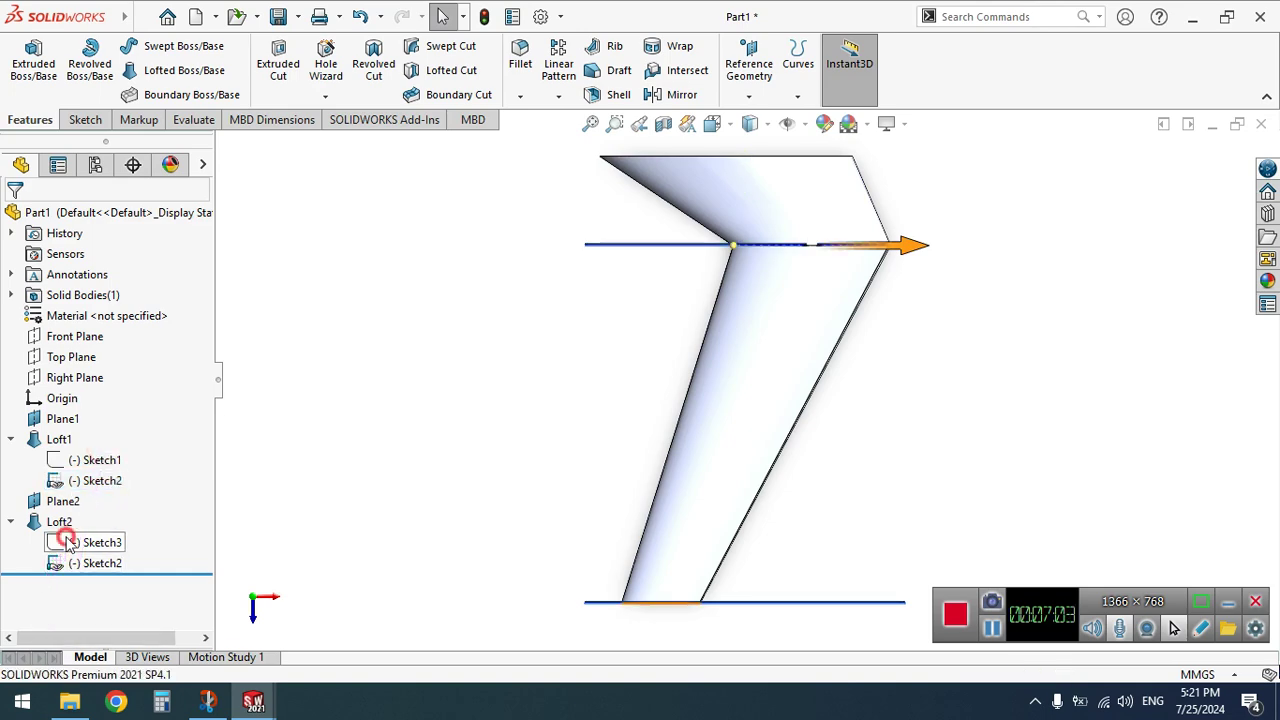
Edit Sketch3, move the whole tip airfoil 300 mm in X with the X/Y option of Move Entities, and close the sketch
click(66, 540)
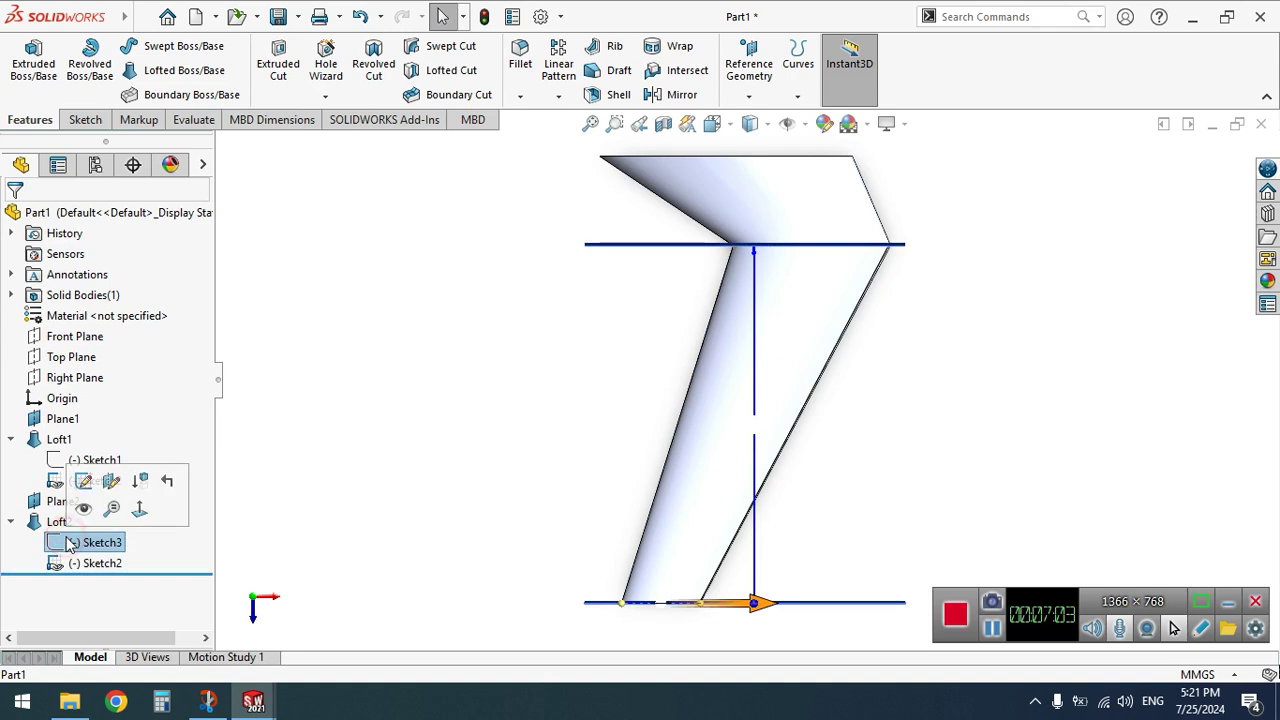
click(84, 482)
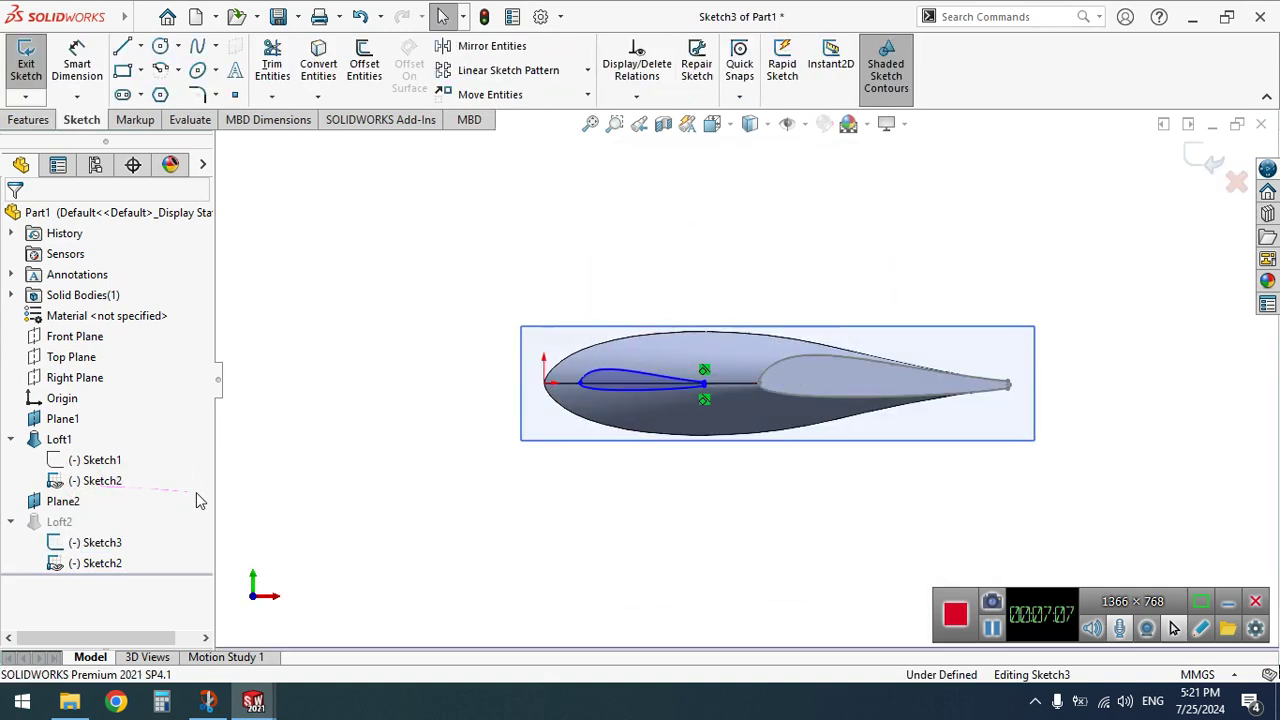
drag(450, 296, 756, 477)
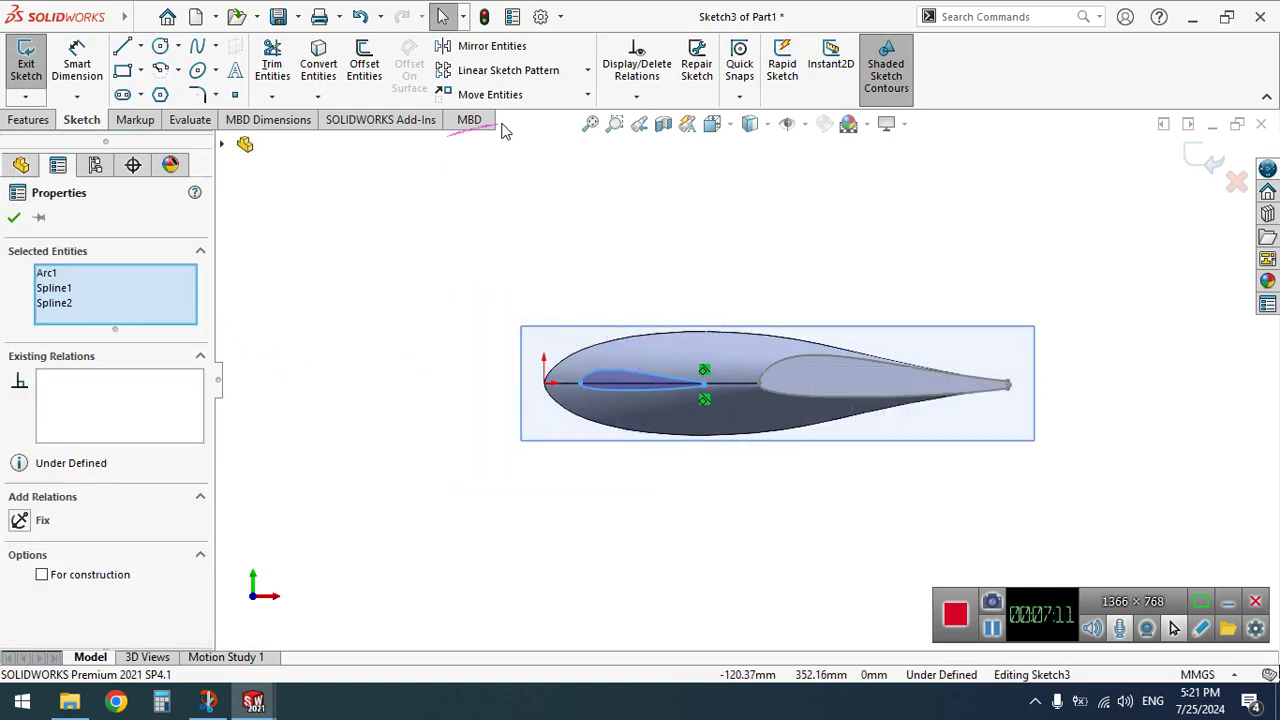
click(587, 94)
click(587, 94)
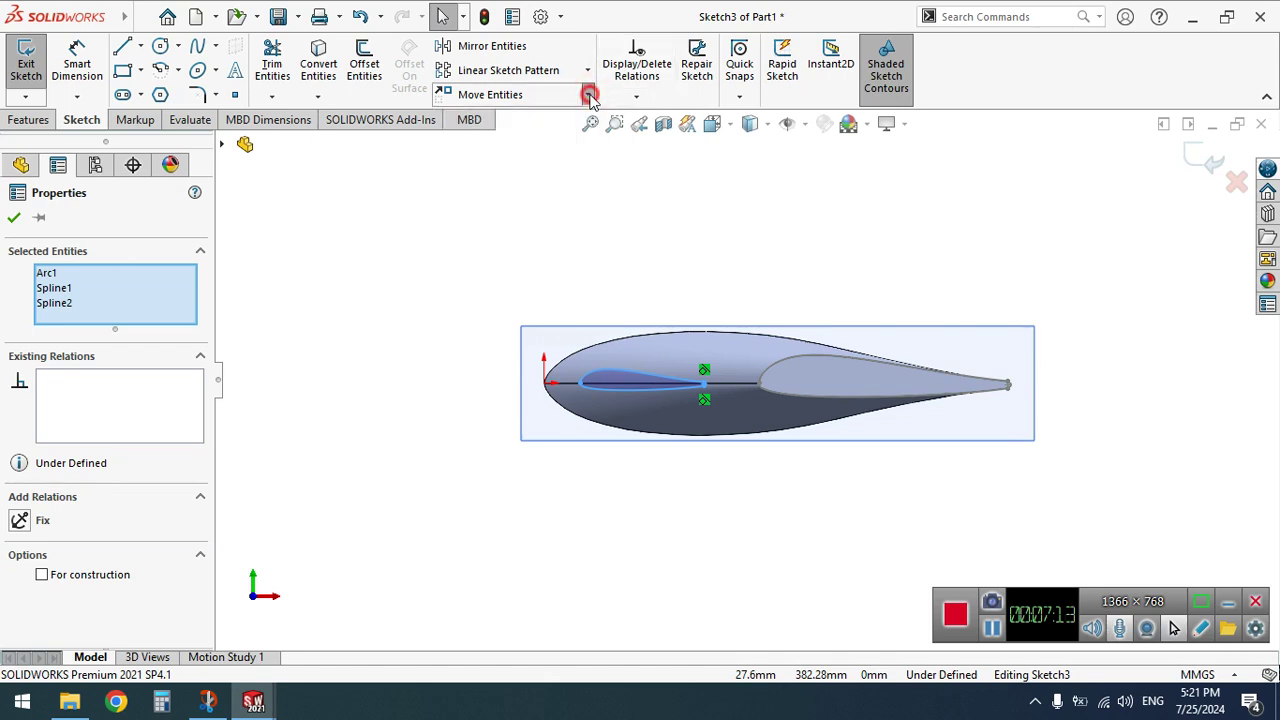
click(548, 95)
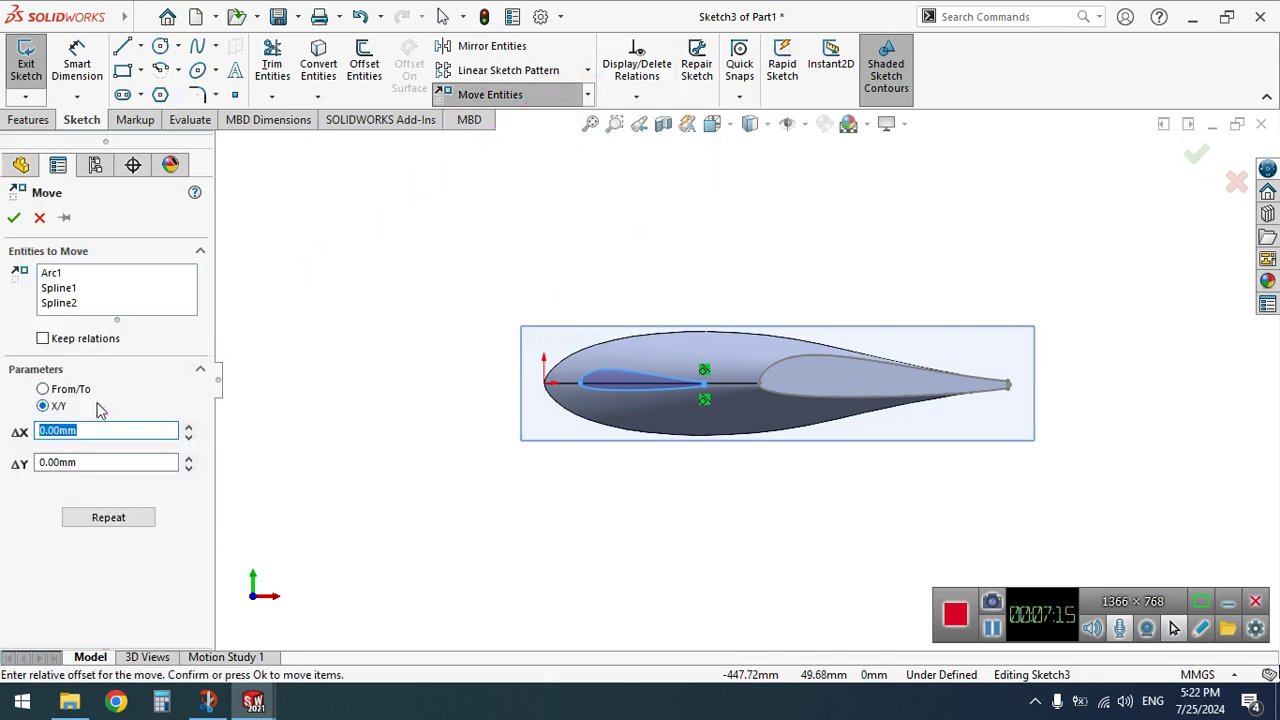
click(188, 425)
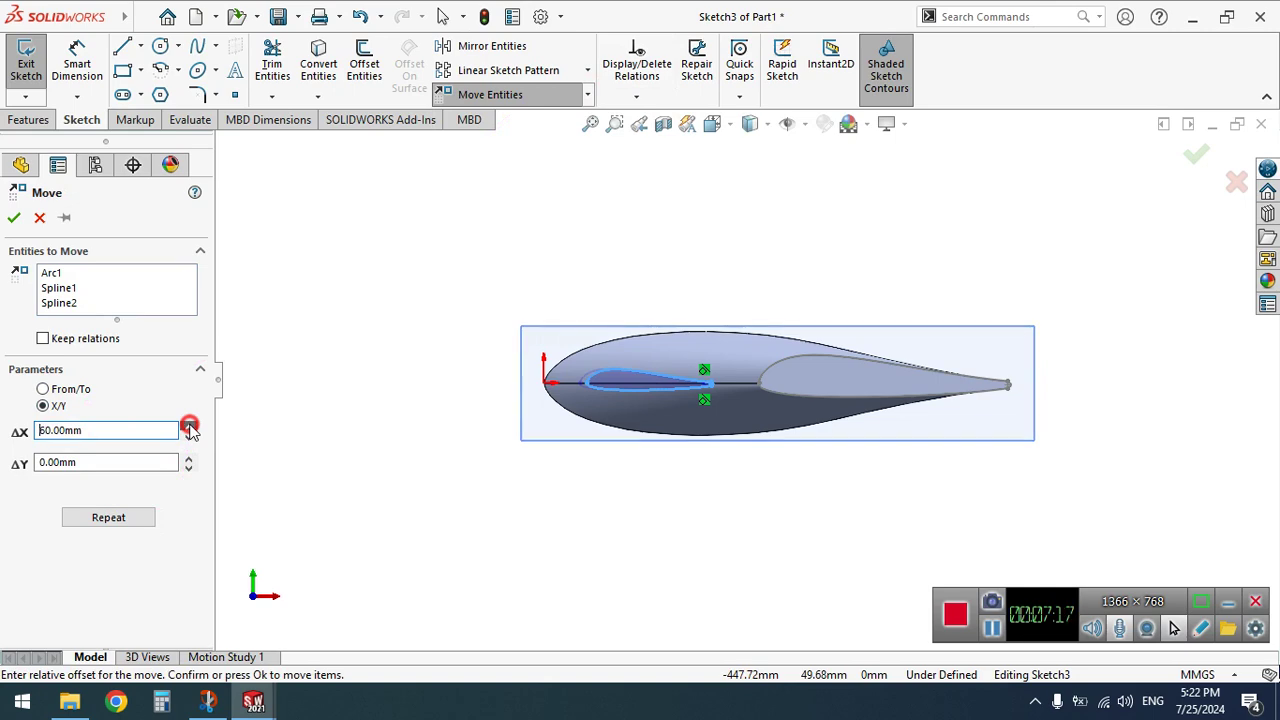
drag(189, 427, 189, 427)
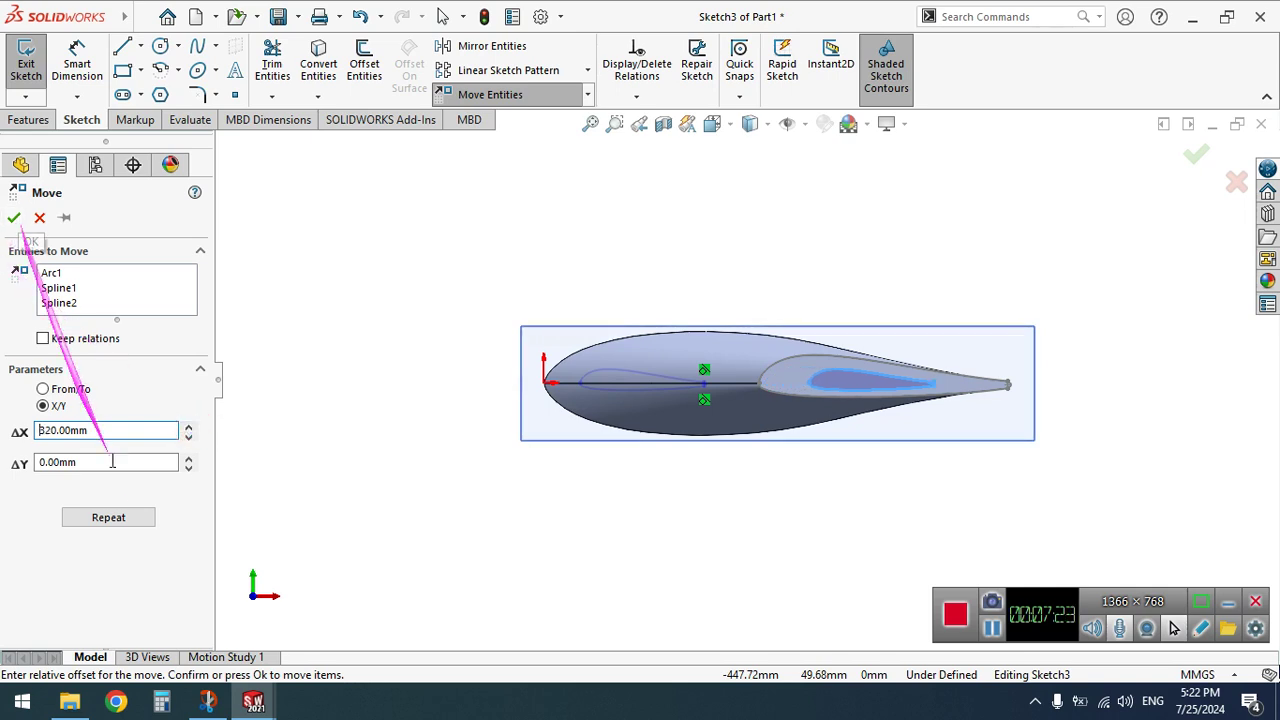
click(189, 437)
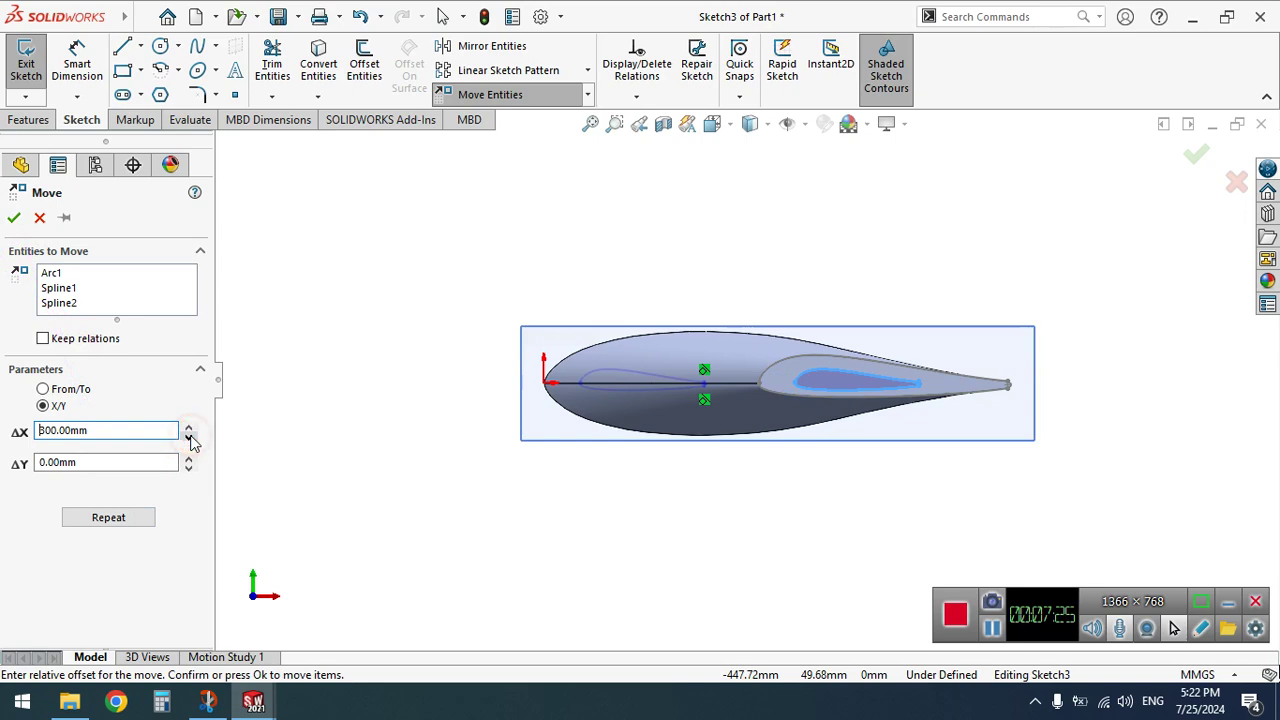
click(15, 218)
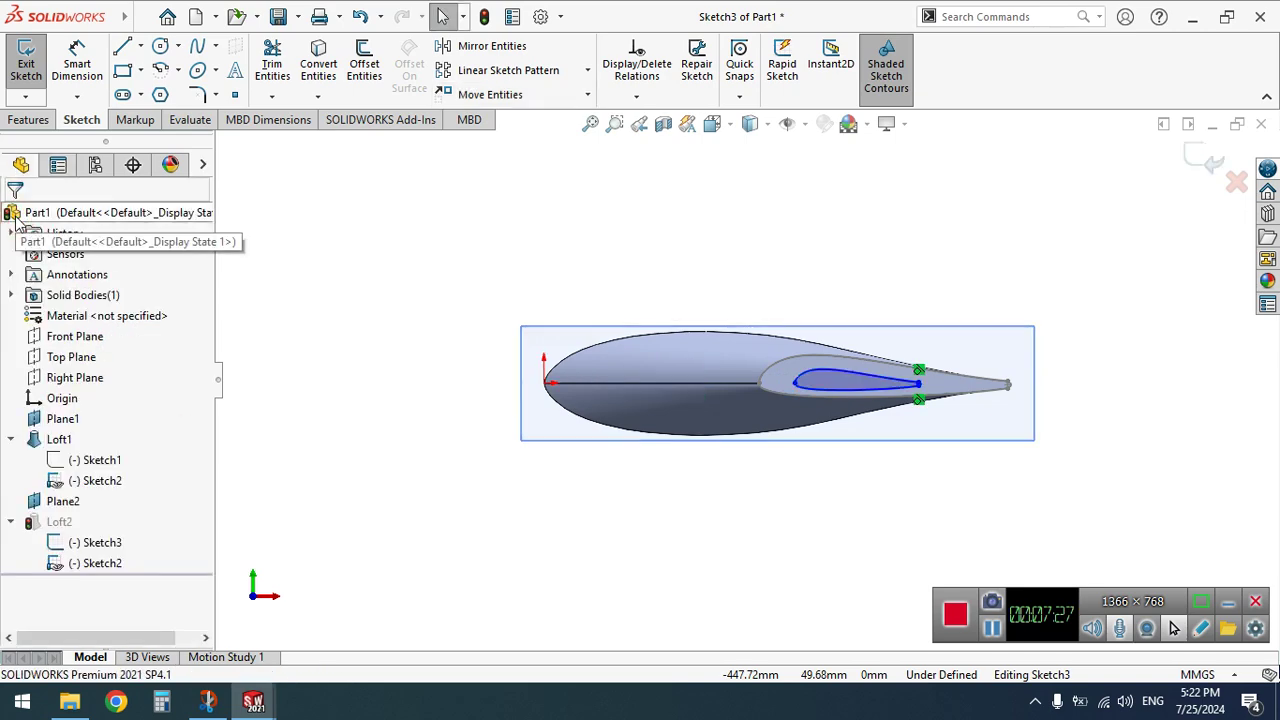
click(1201, 158)
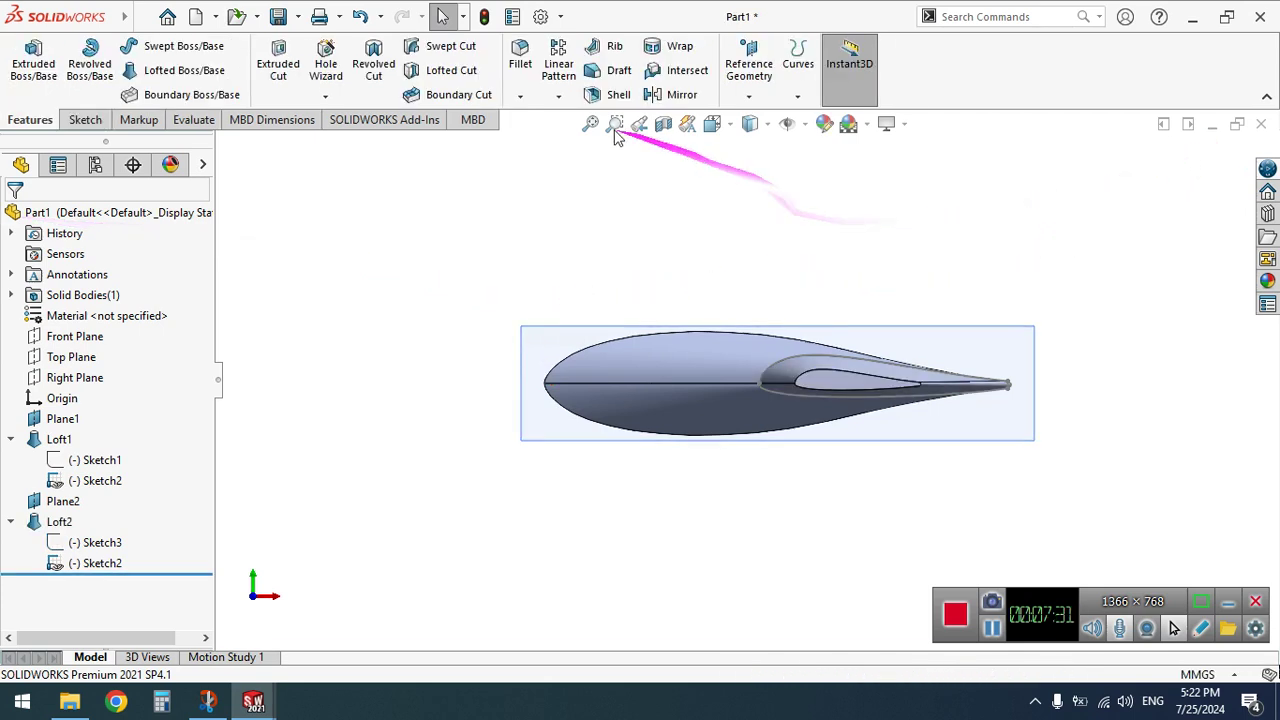
Compare the wing's planform from above with the top view of the 1-3-1.SLDPRT reference model
click(252, 585)
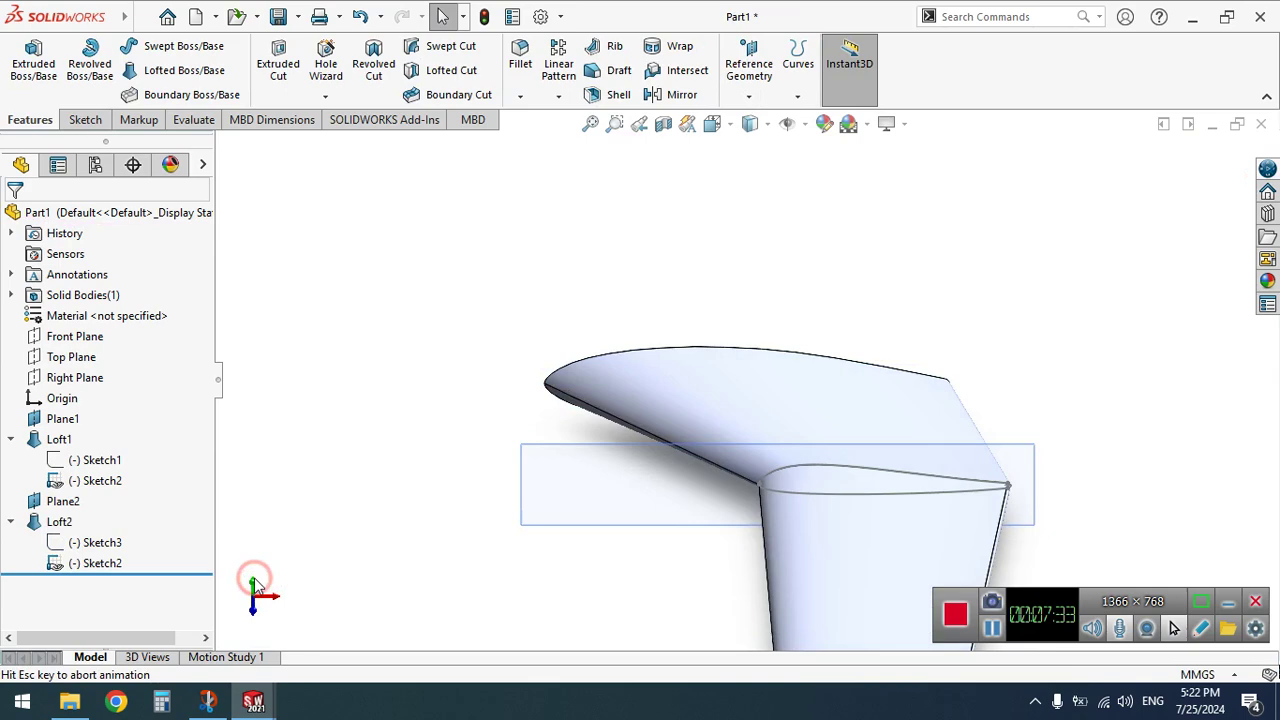
click(590, 125)
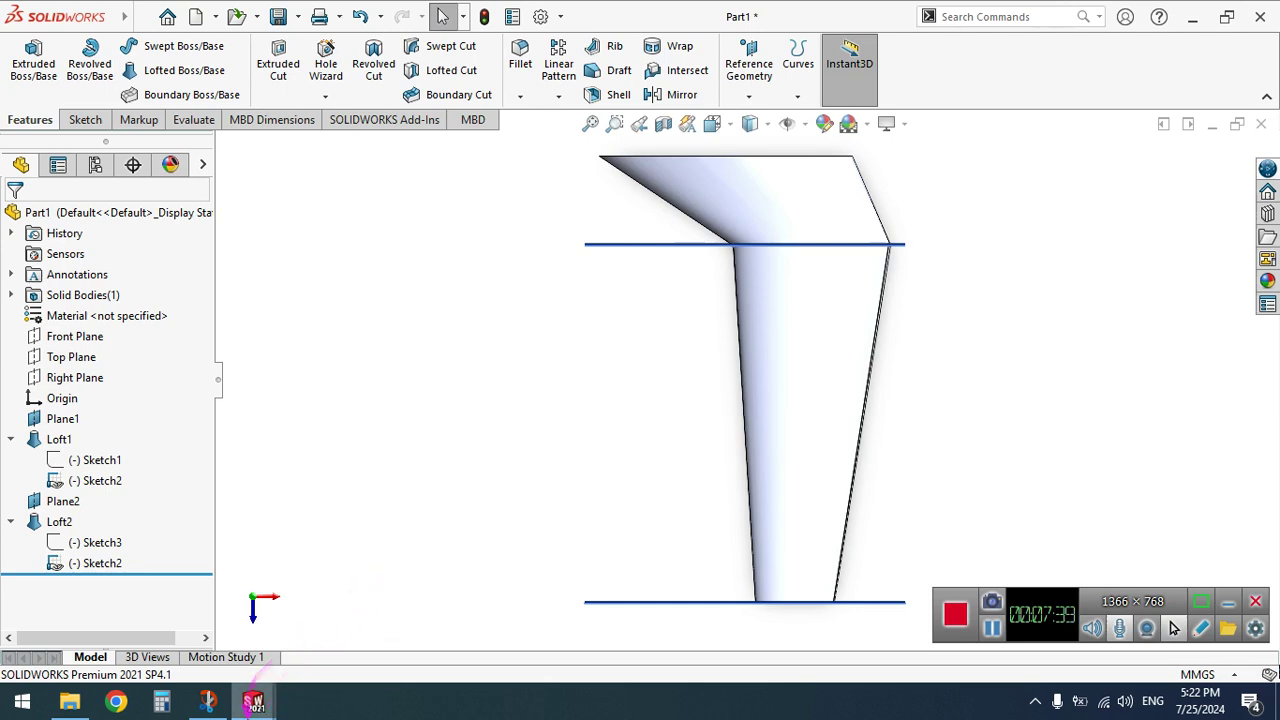
mouse_move(249, 706)
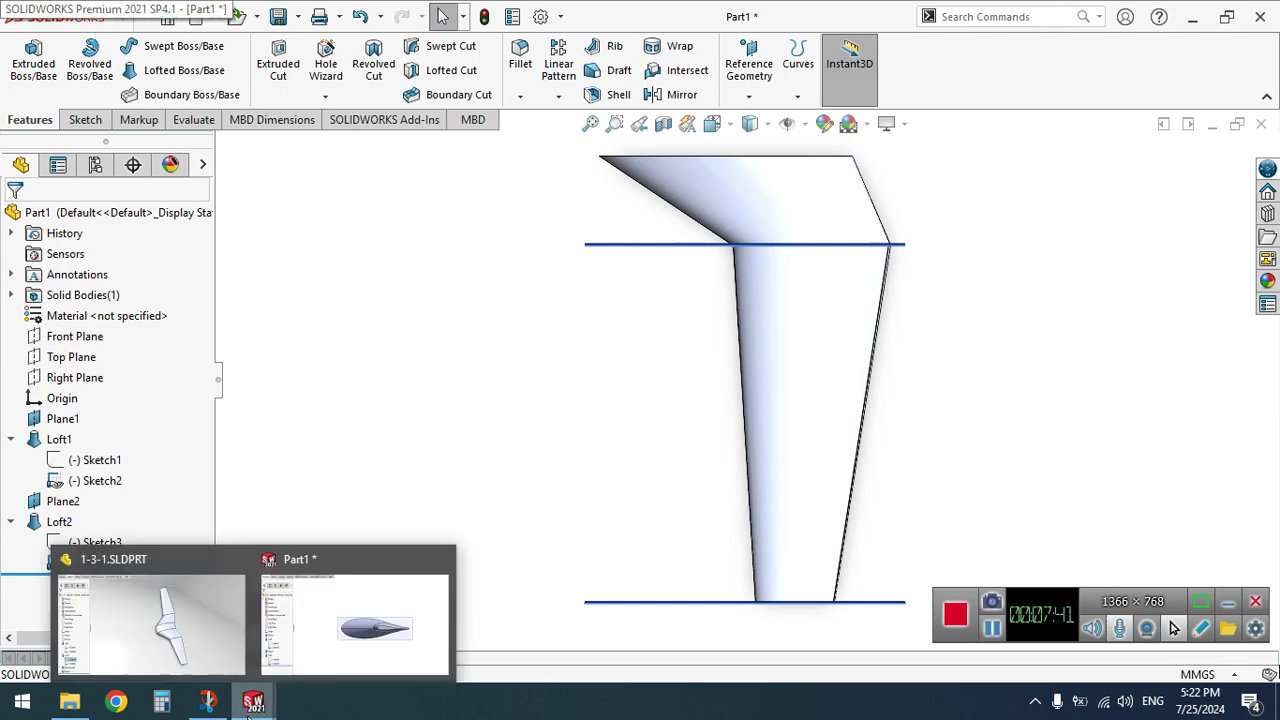
click(200, 612)
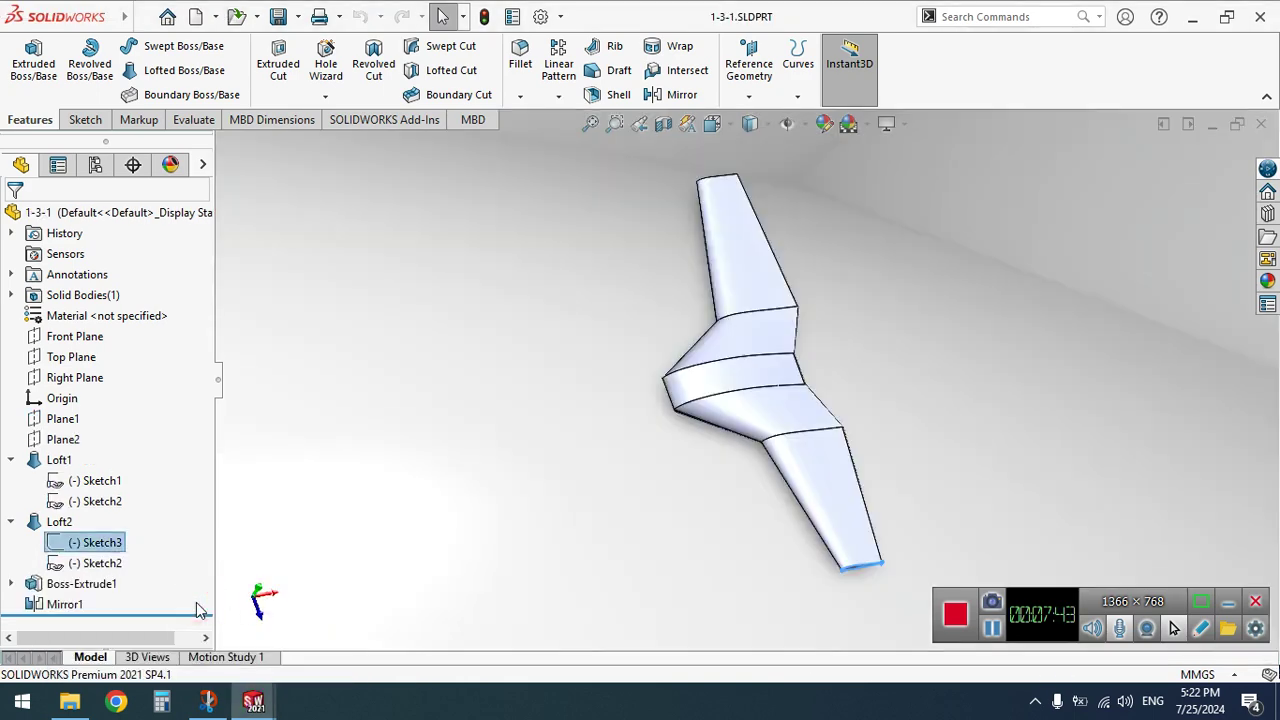
click(257, 591)
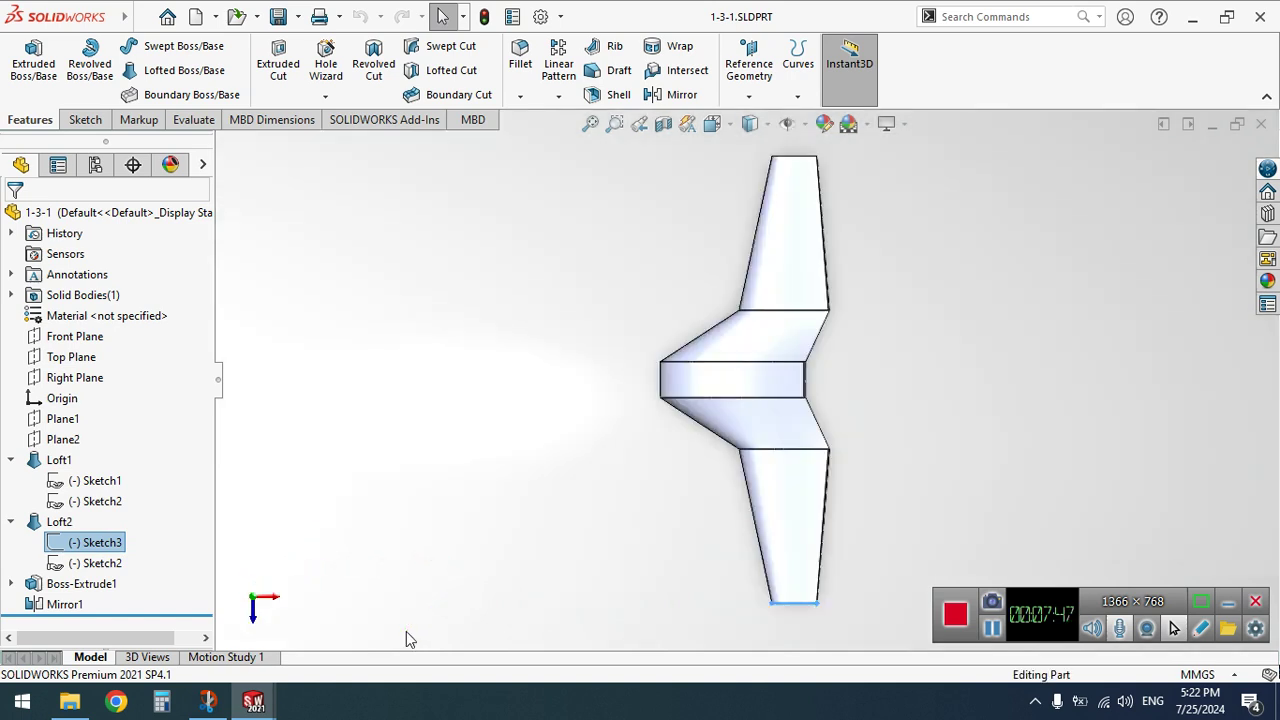
mouse_move(256, 705)
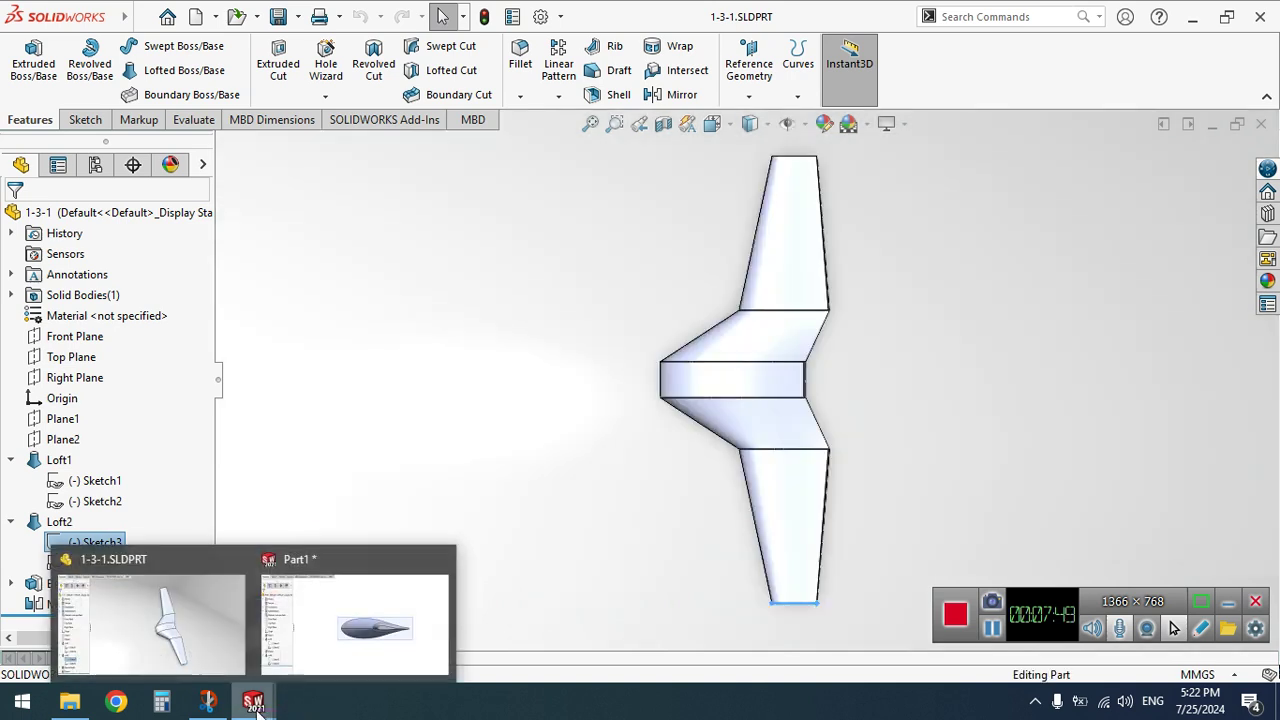
click(440, 559)
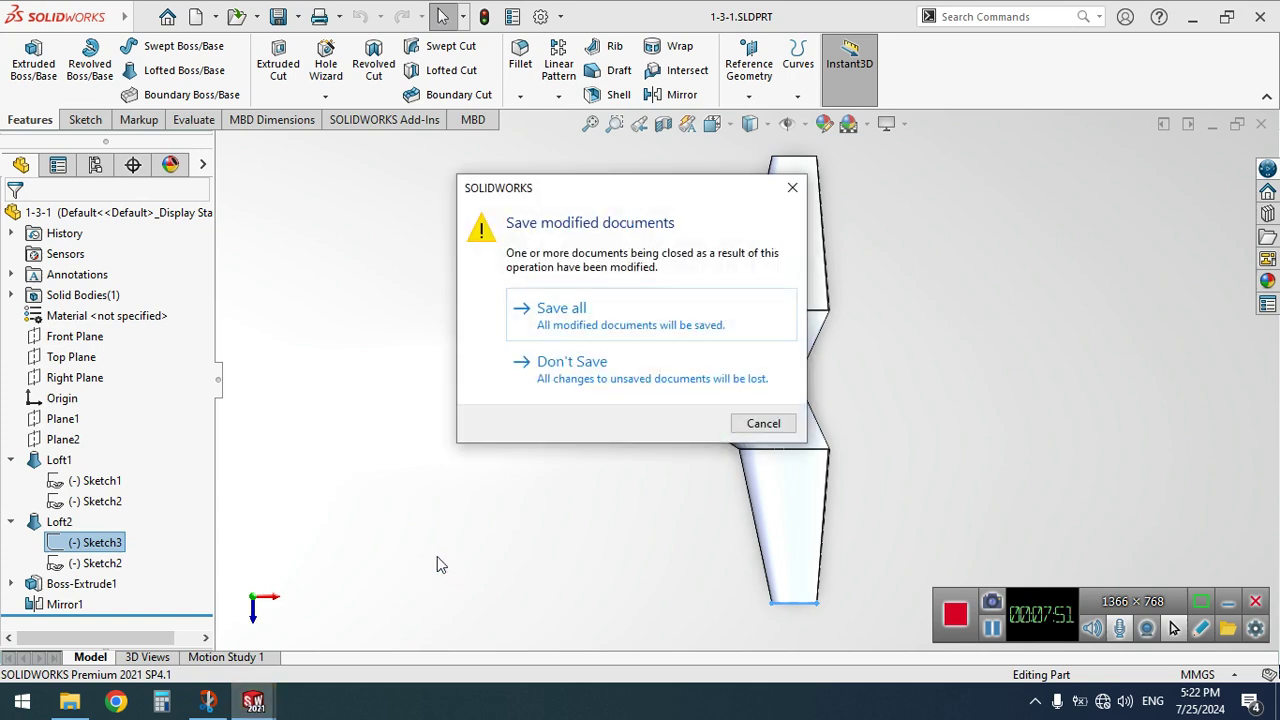
click(781, 423)
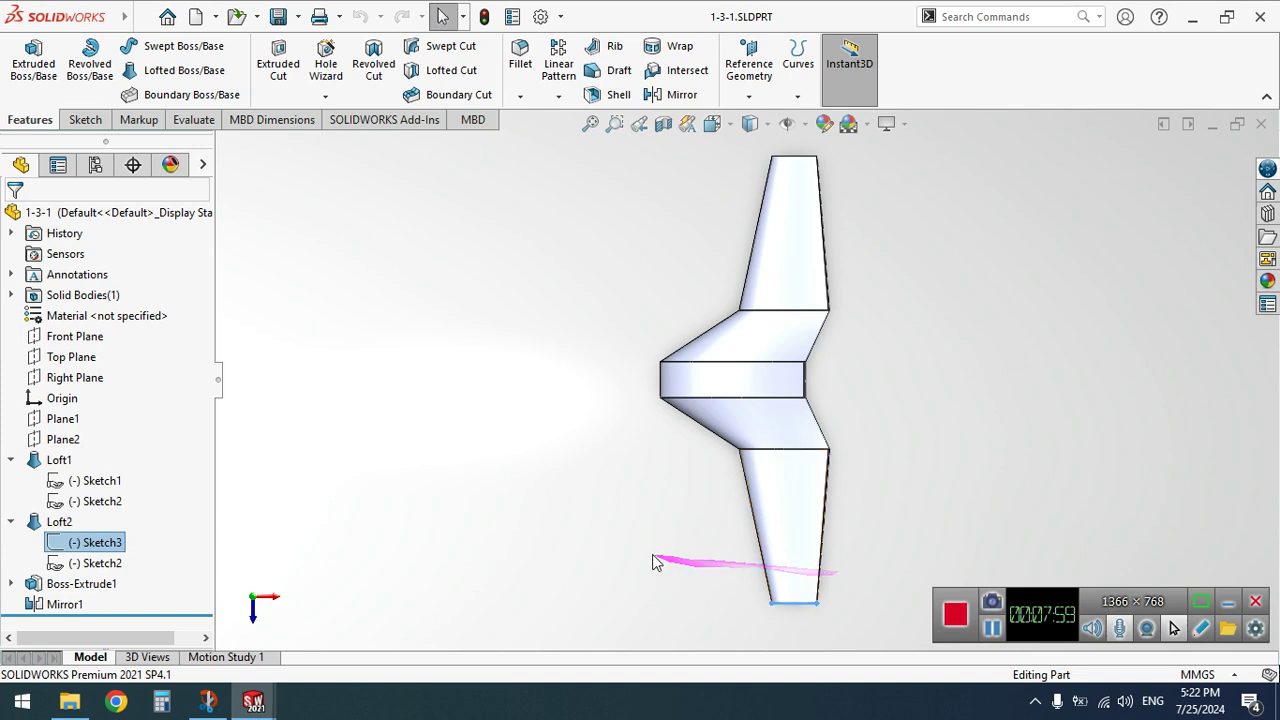
In the reference model, try moving the Sketch2 airfoil -50 mm in X with Move Entities, check the planform from above, and undo the move
click(108, 502)
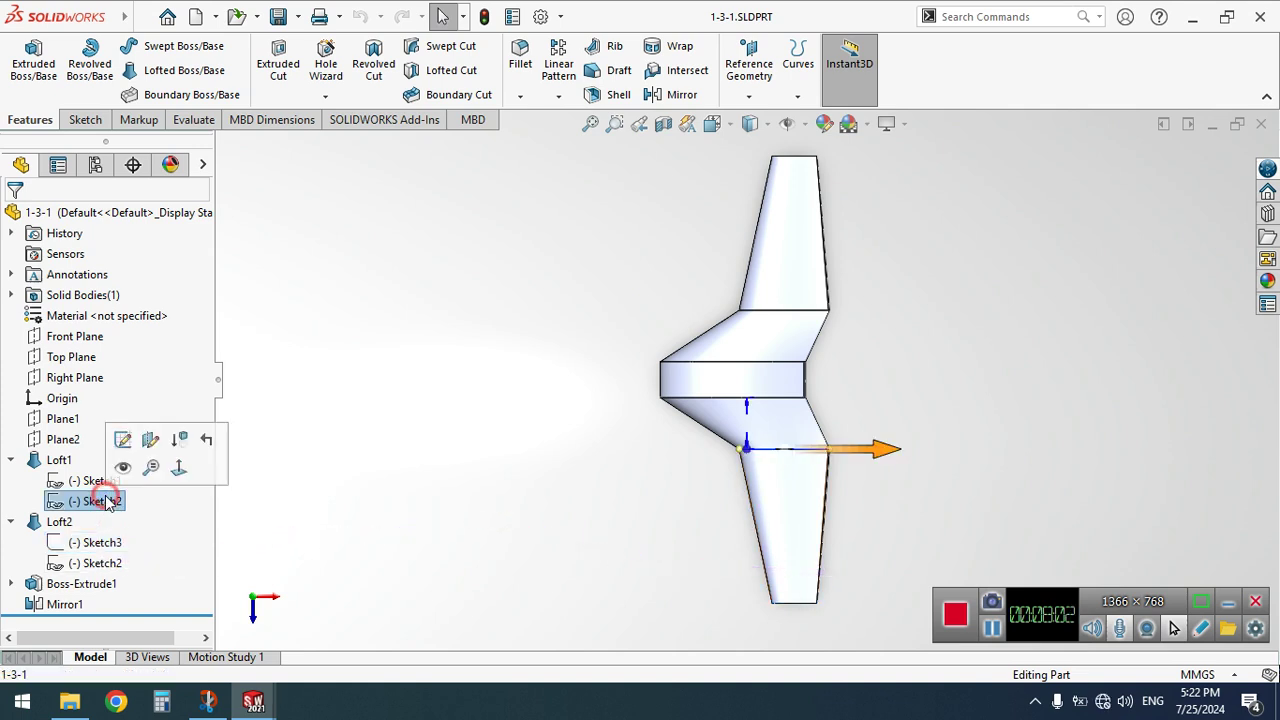
click(123, 439)
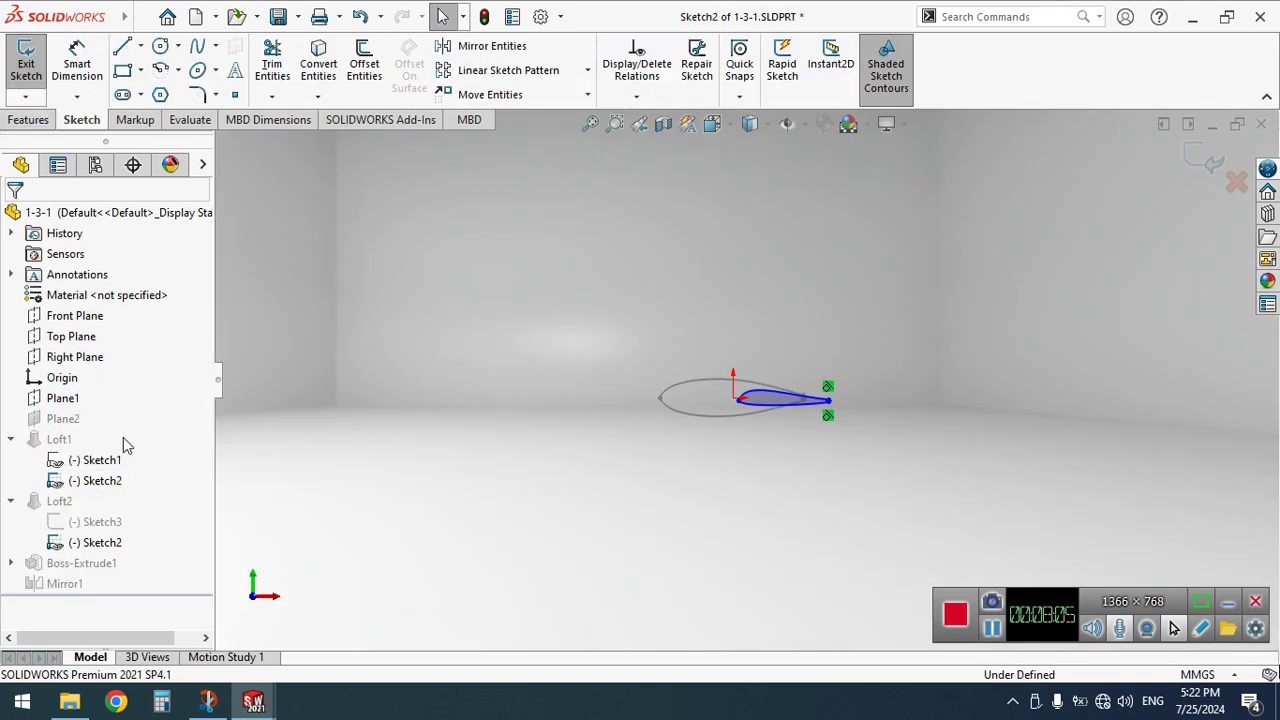
mouse_move(664, 338)
mouse_down()
mouse_move(843, 380)
mouse_move(906, 466)
mouse_up()
click(498, 94)
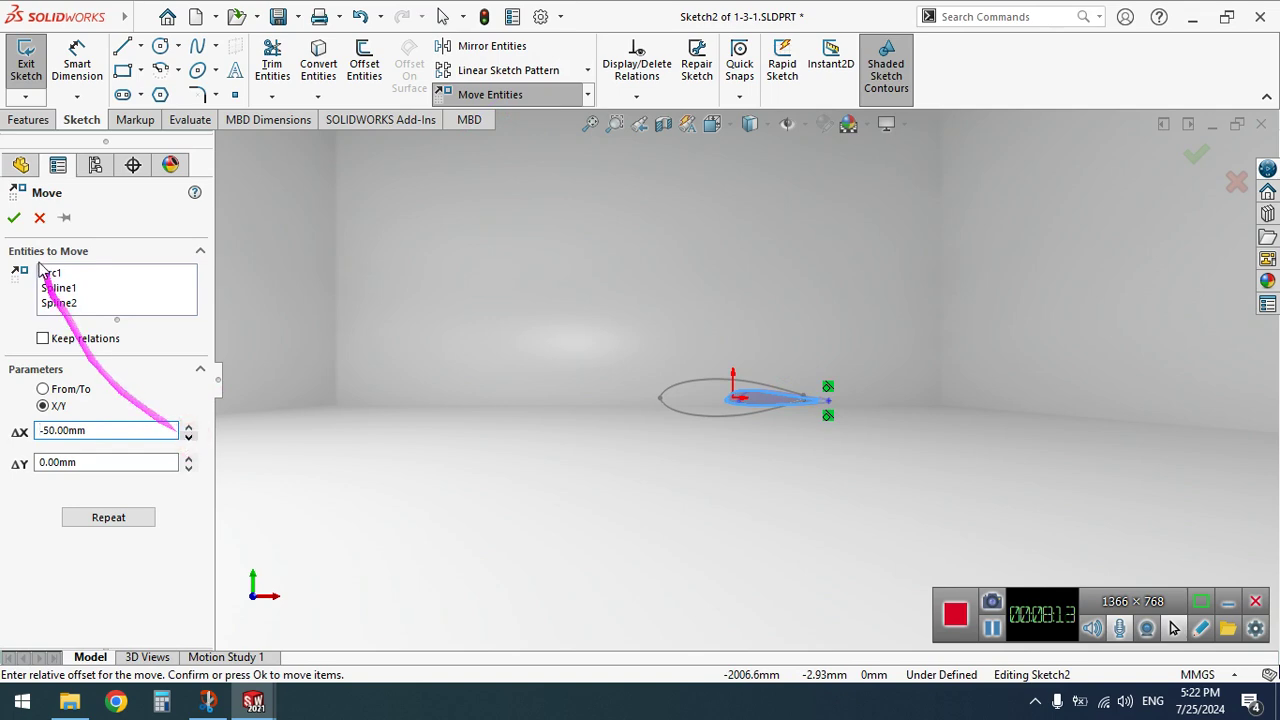
click(14, 219)
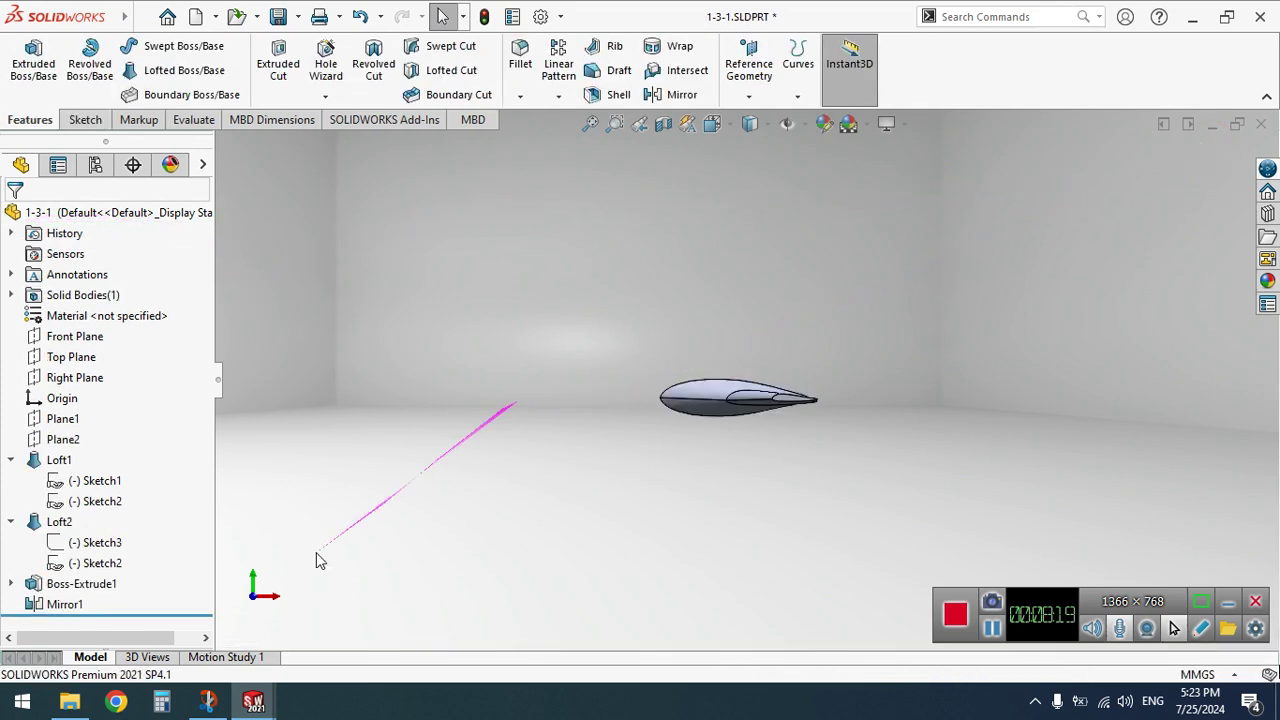
click(251, 570)
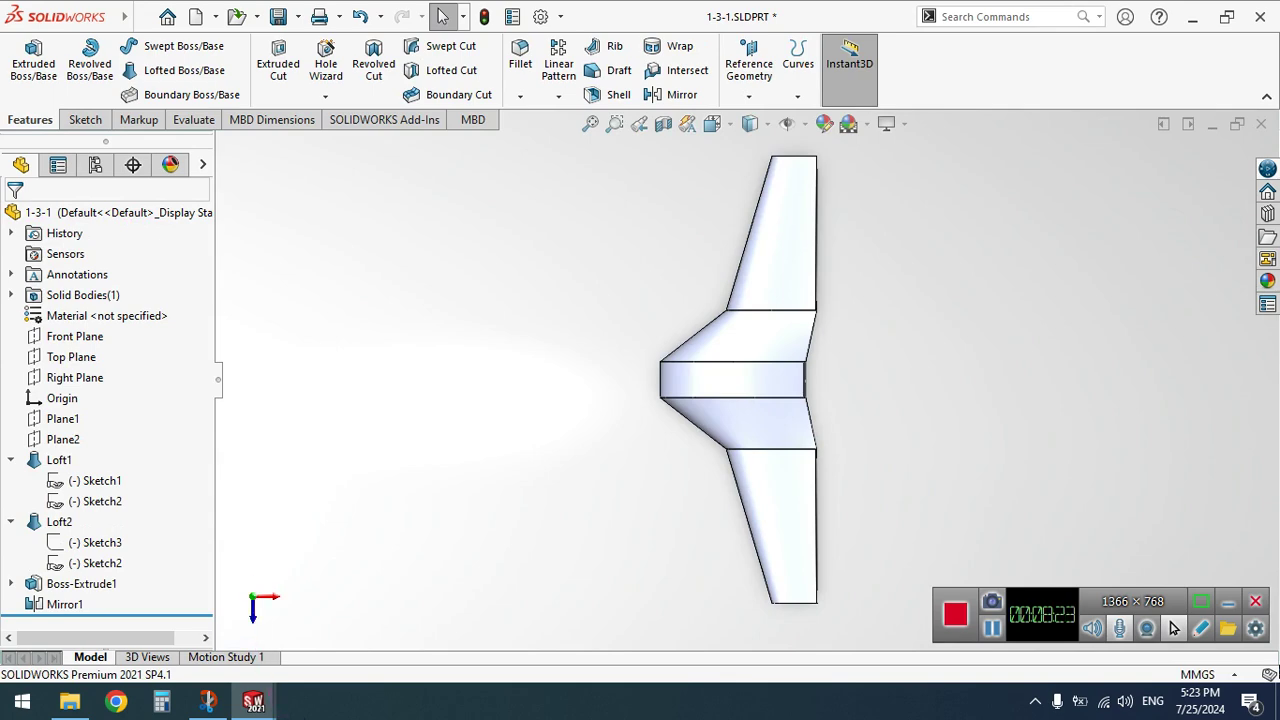
click(359, 15)
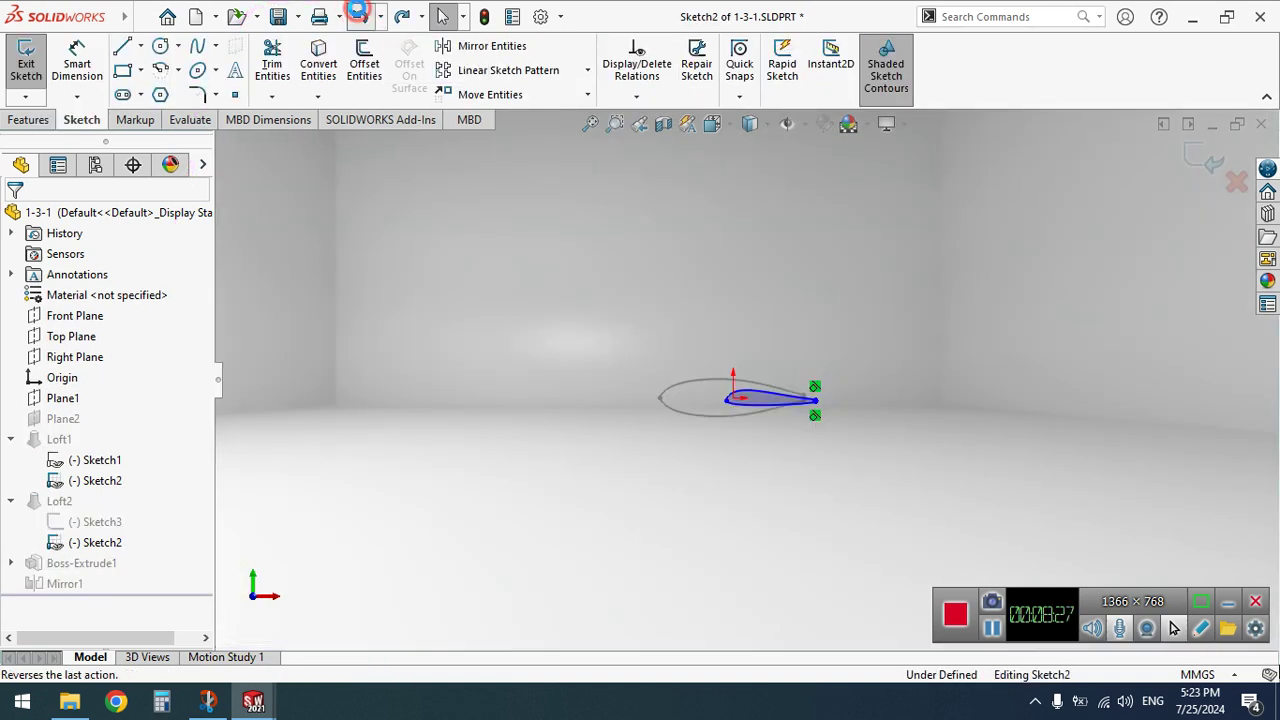
click(359, 15)
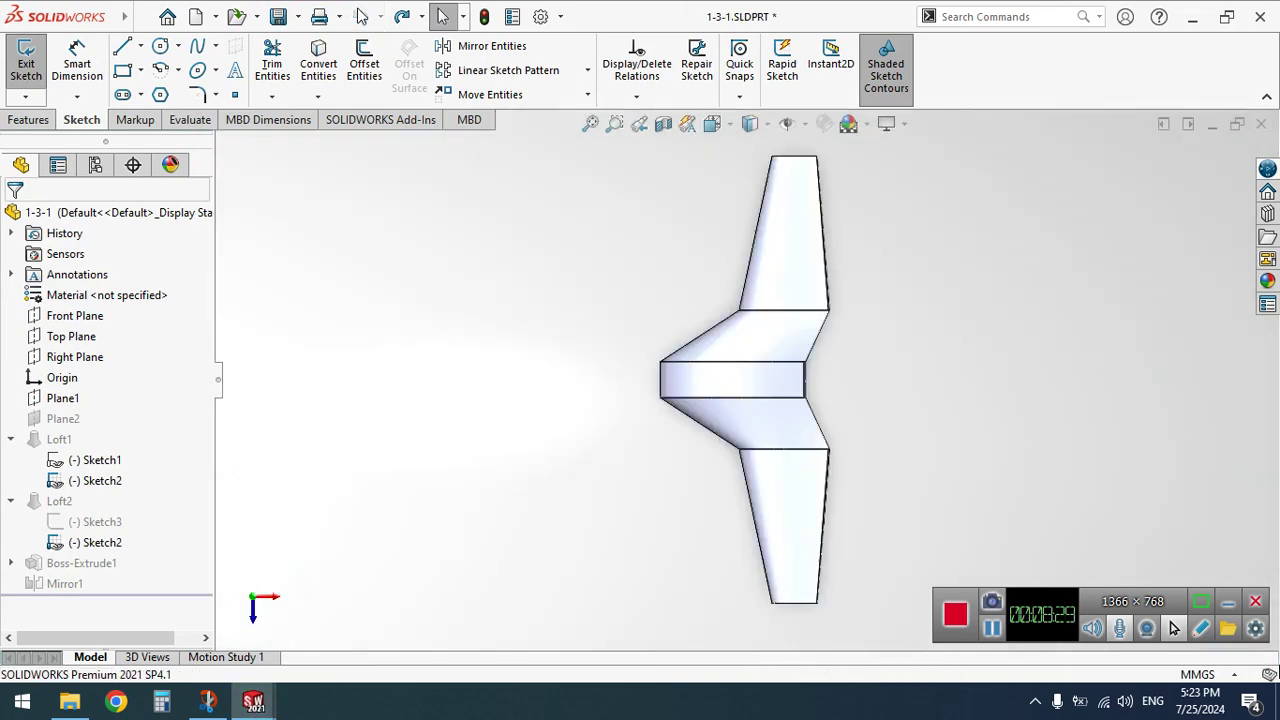
Switch to Part1, edit Sketch2, shift the whole airfoil in the negative X direction with Move Entities, and close the sketch
mouse_move(253, 701)
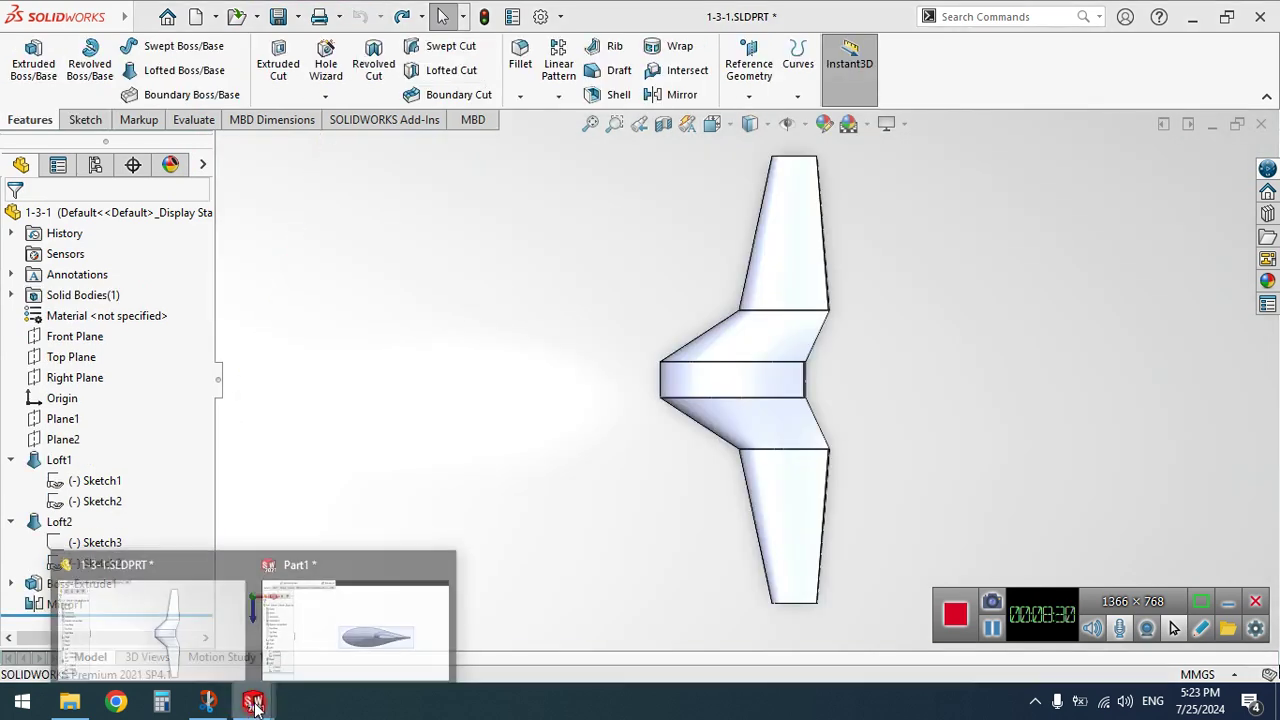
click(352, 656)
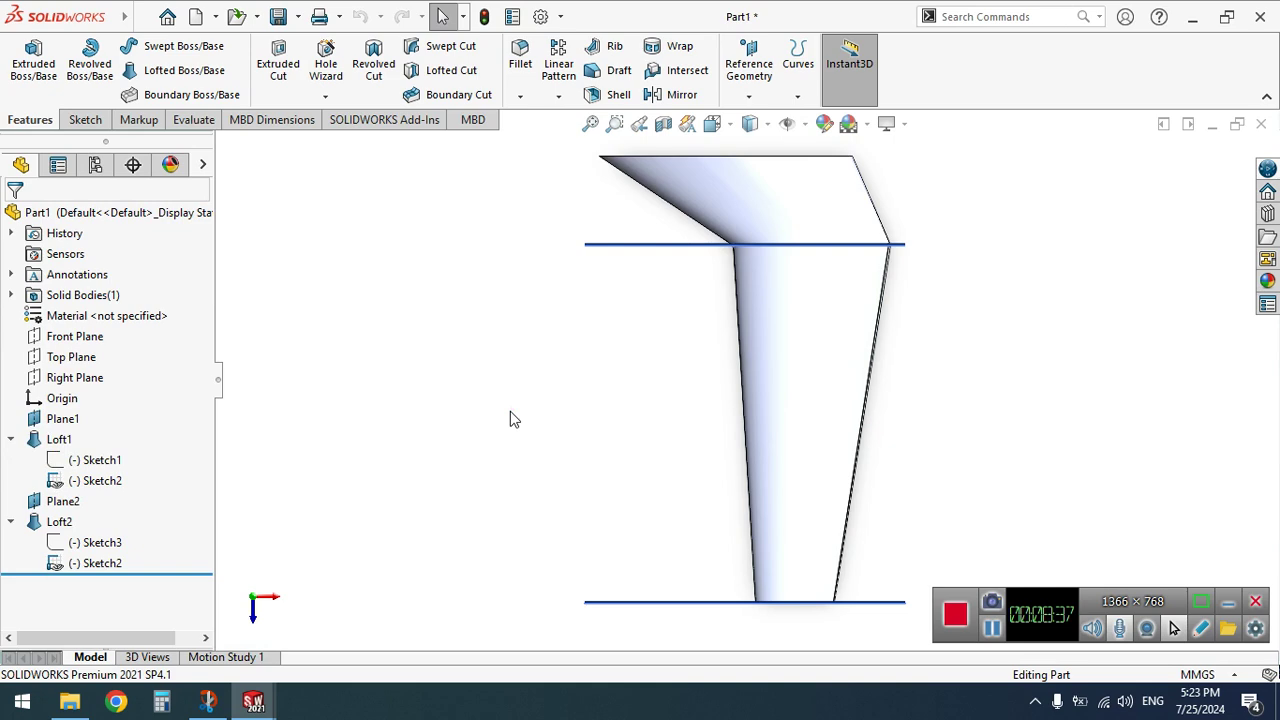
click(110, 481)
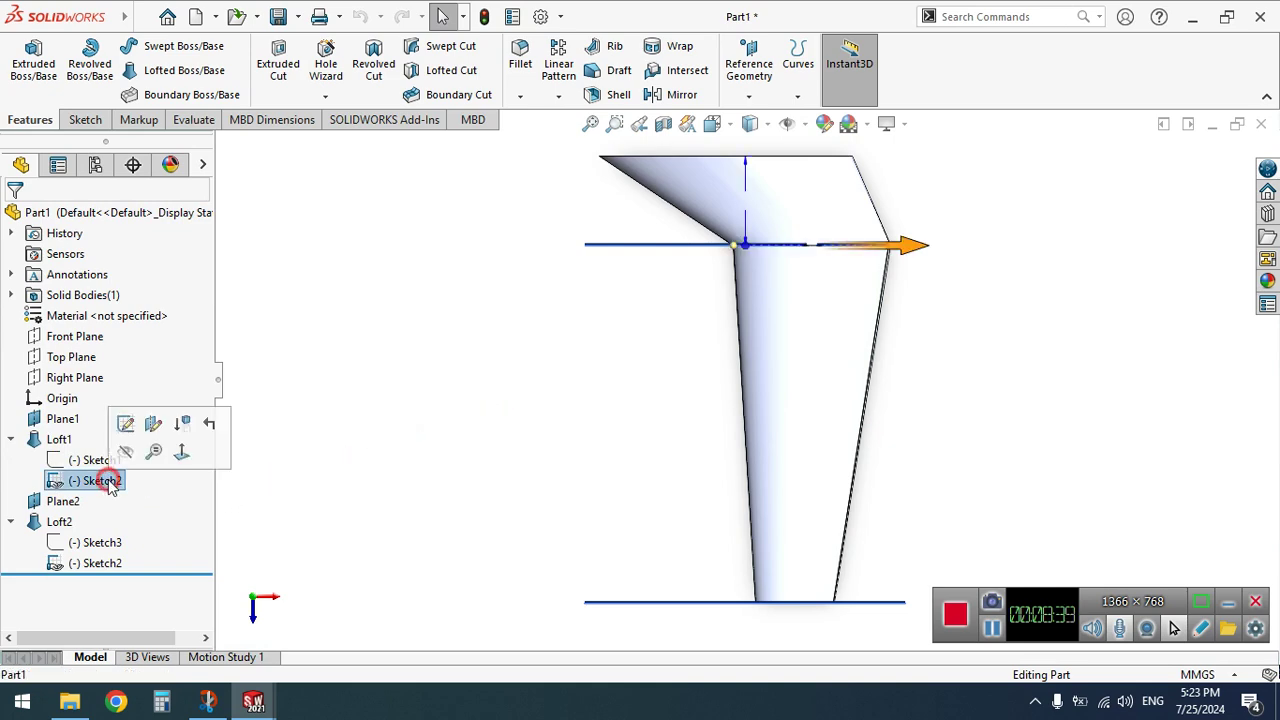
click(123, 423)
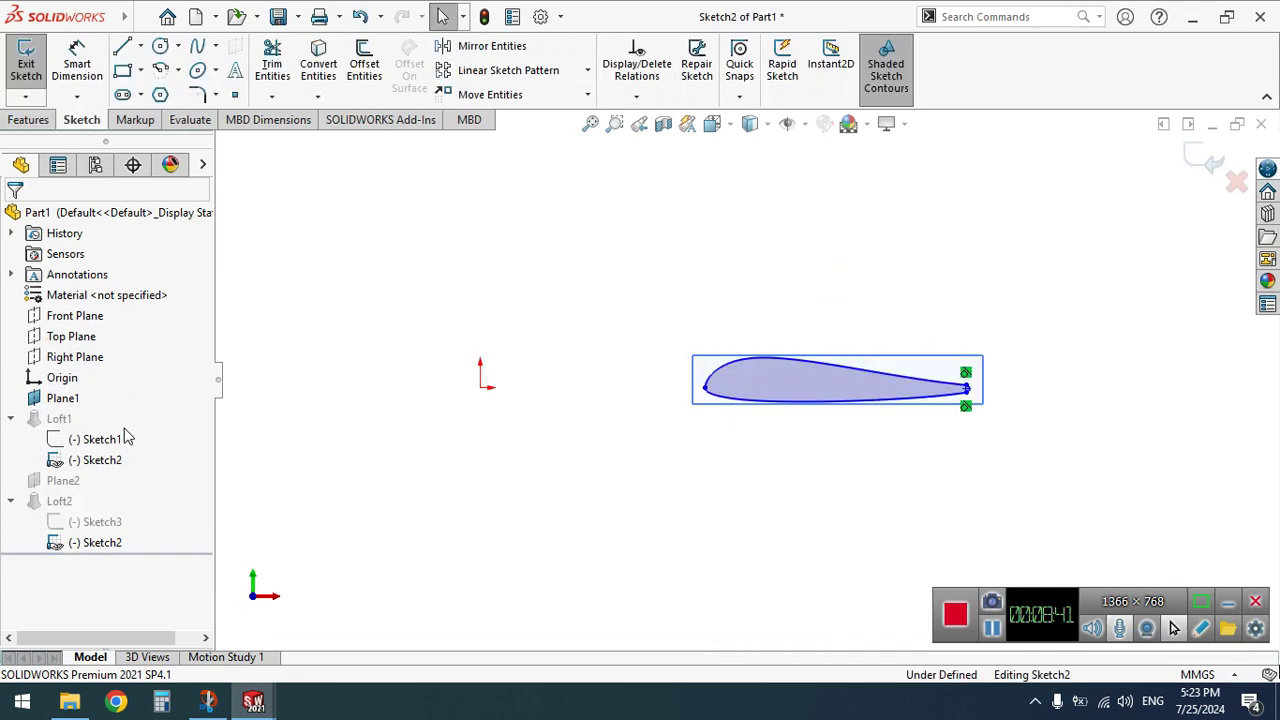
drag(523, 276, 1053, 475)
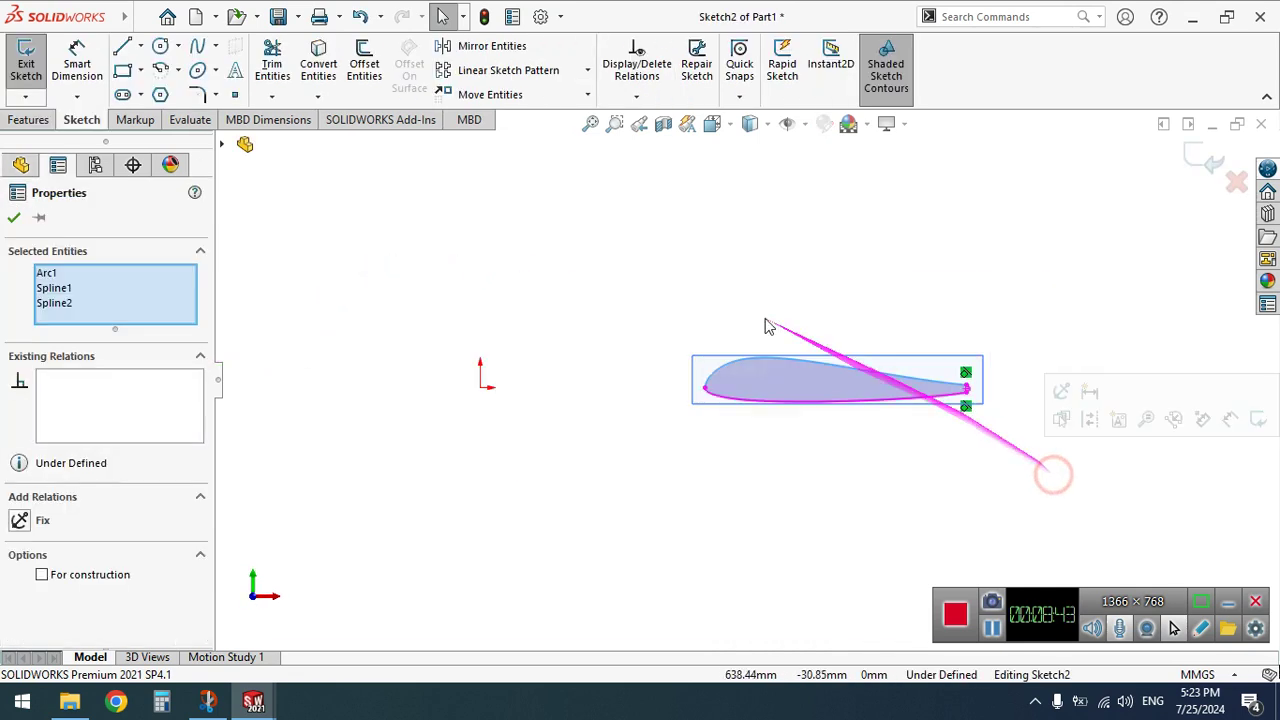
click(513, 93)
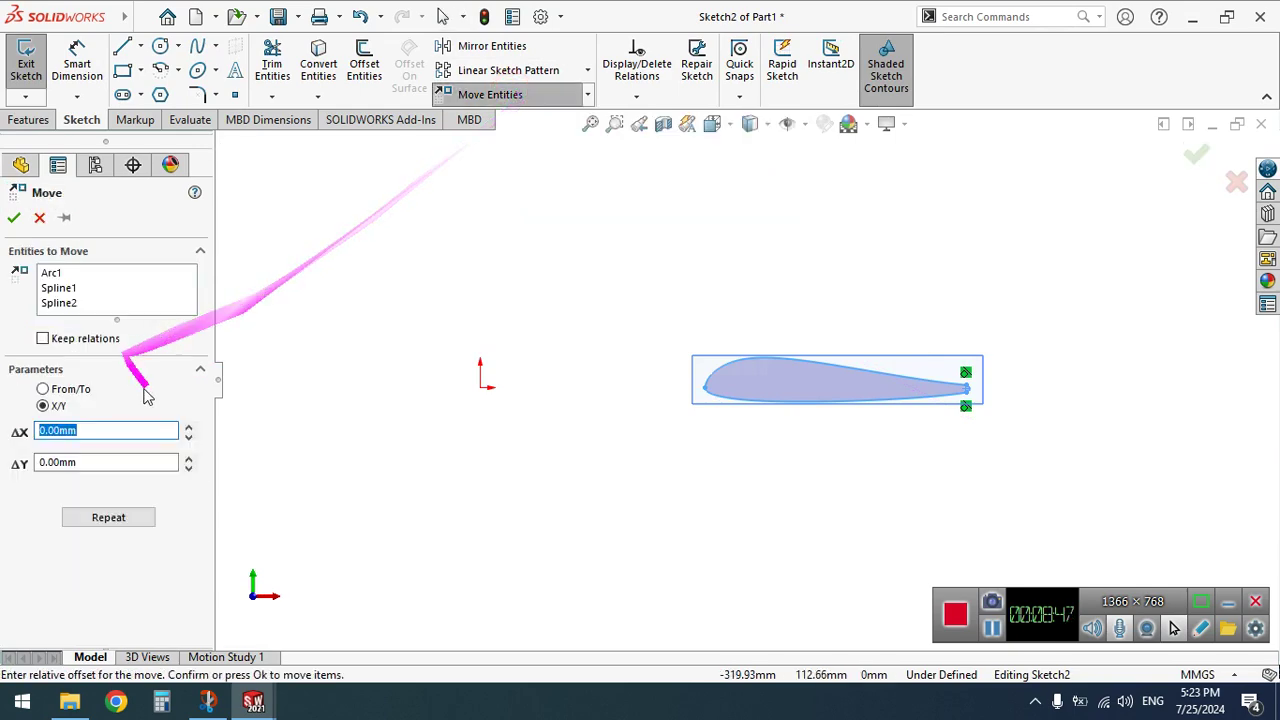
click(189, 440)
click(190, 440)
click(190, 440)
click(15, 217)
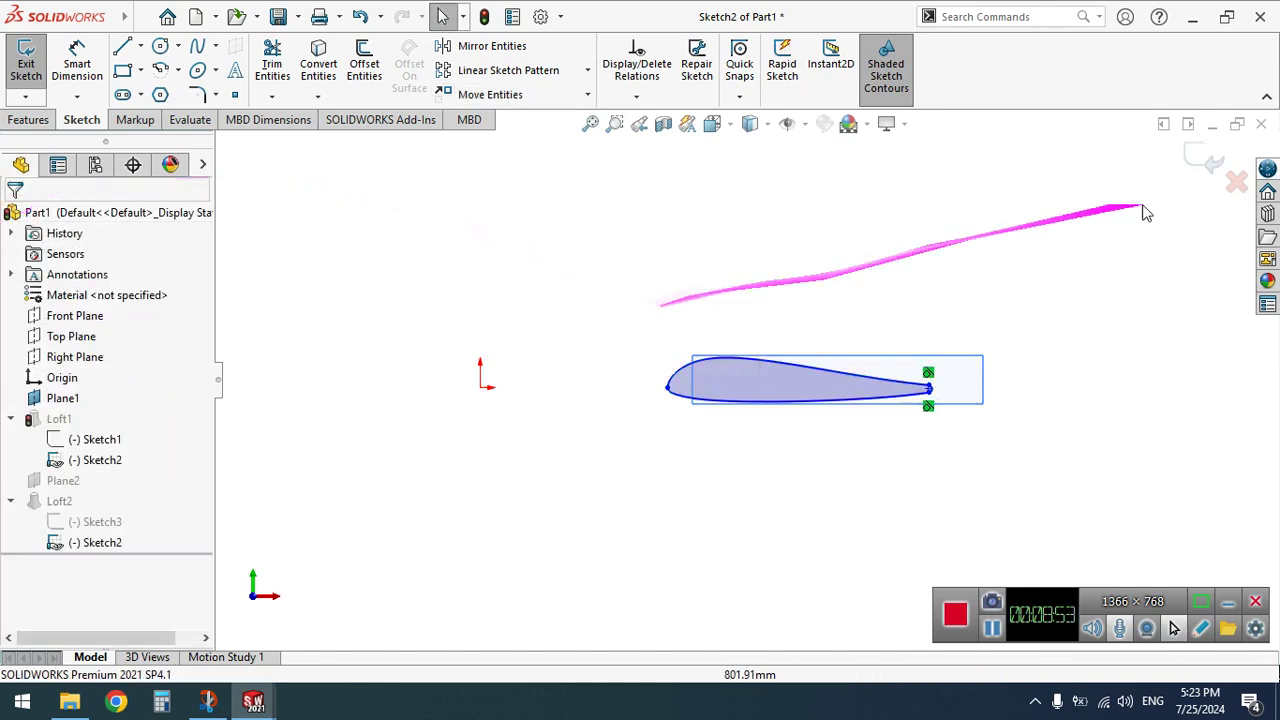
click(1212, 162)
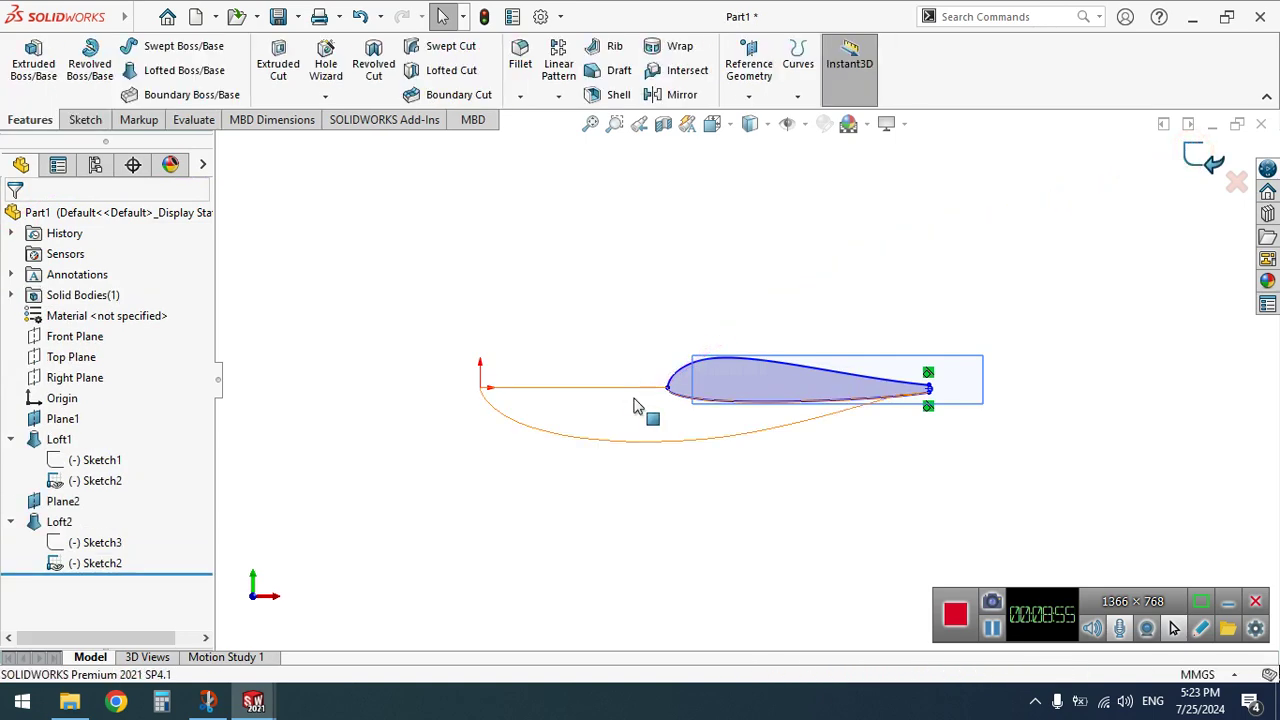
click(253, 576)
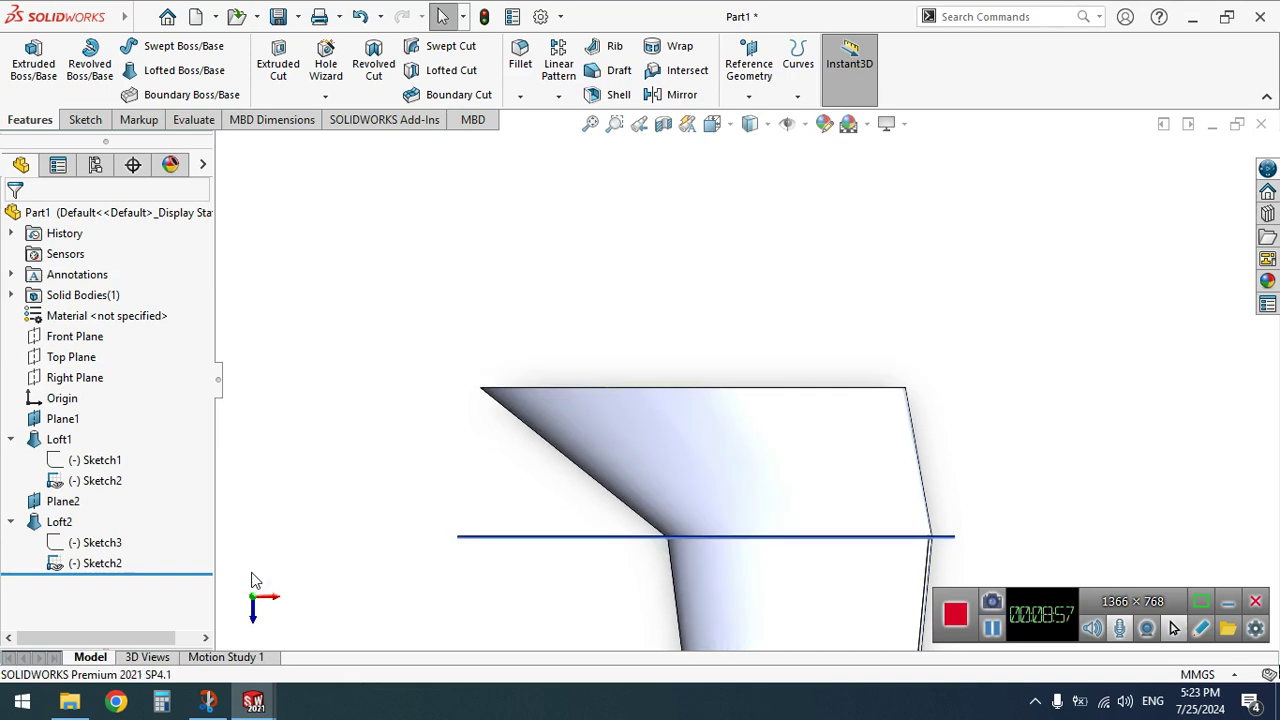
click(589, 124)
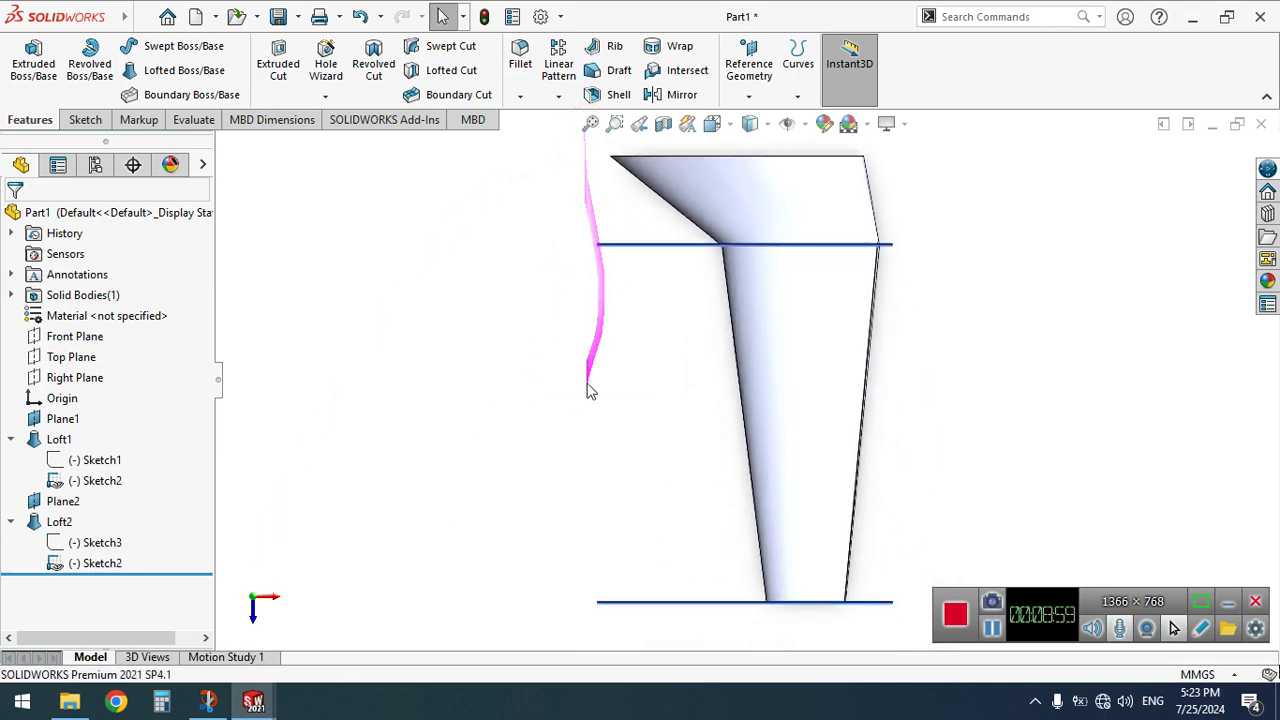
Edit Sketch3, move the whole tip airfoil 50 mm in X with Move Entities, close the sketch, and check the planform from above
click(100, 542)
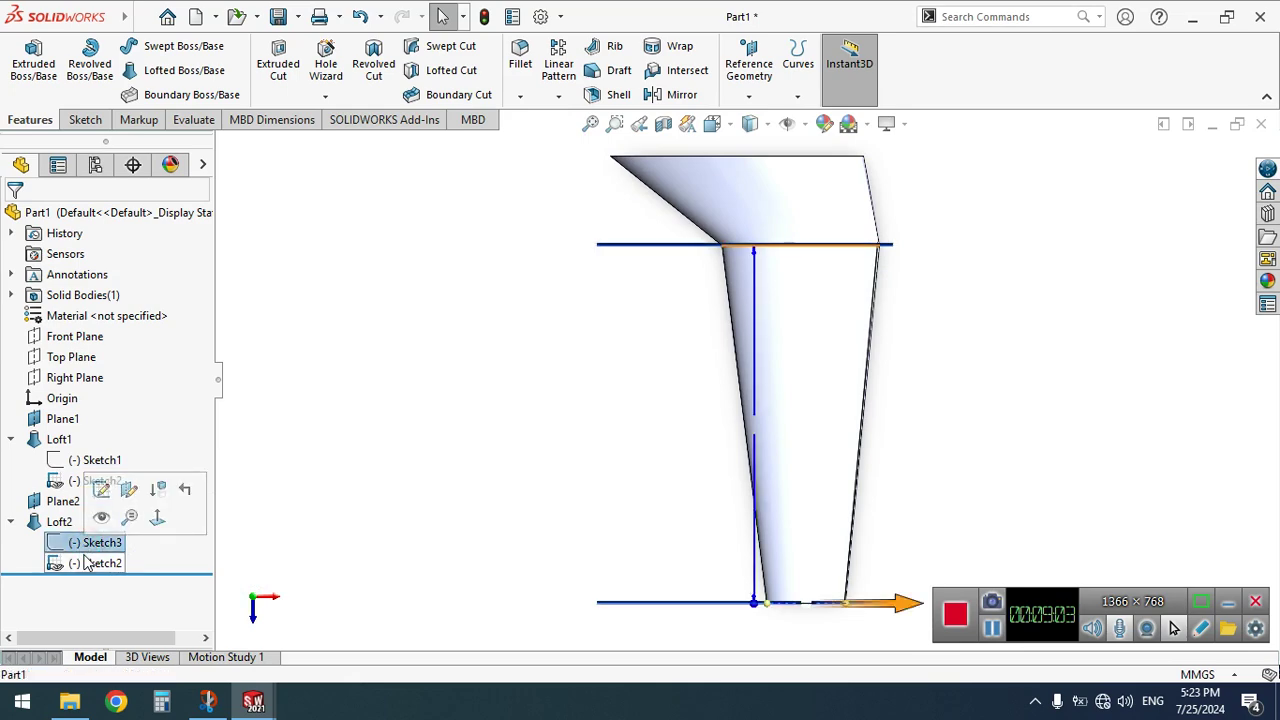
click(101, 488)
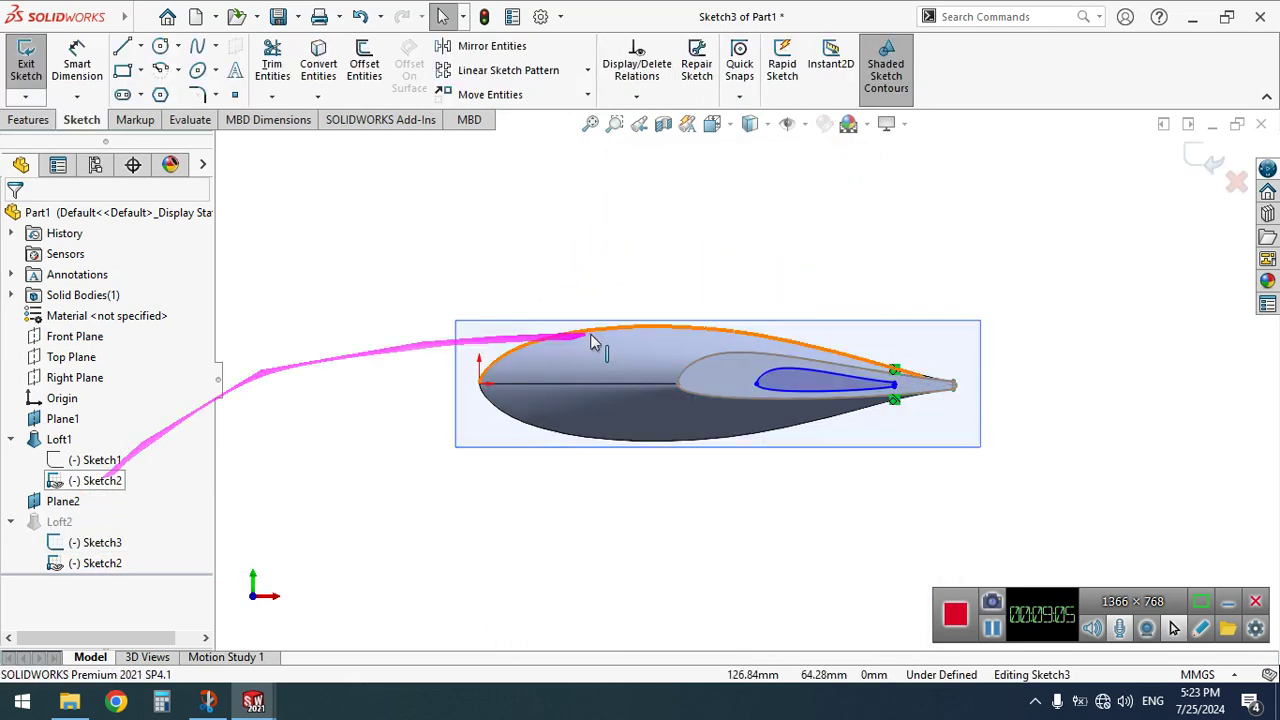
drag(733, 285, 966, 475)
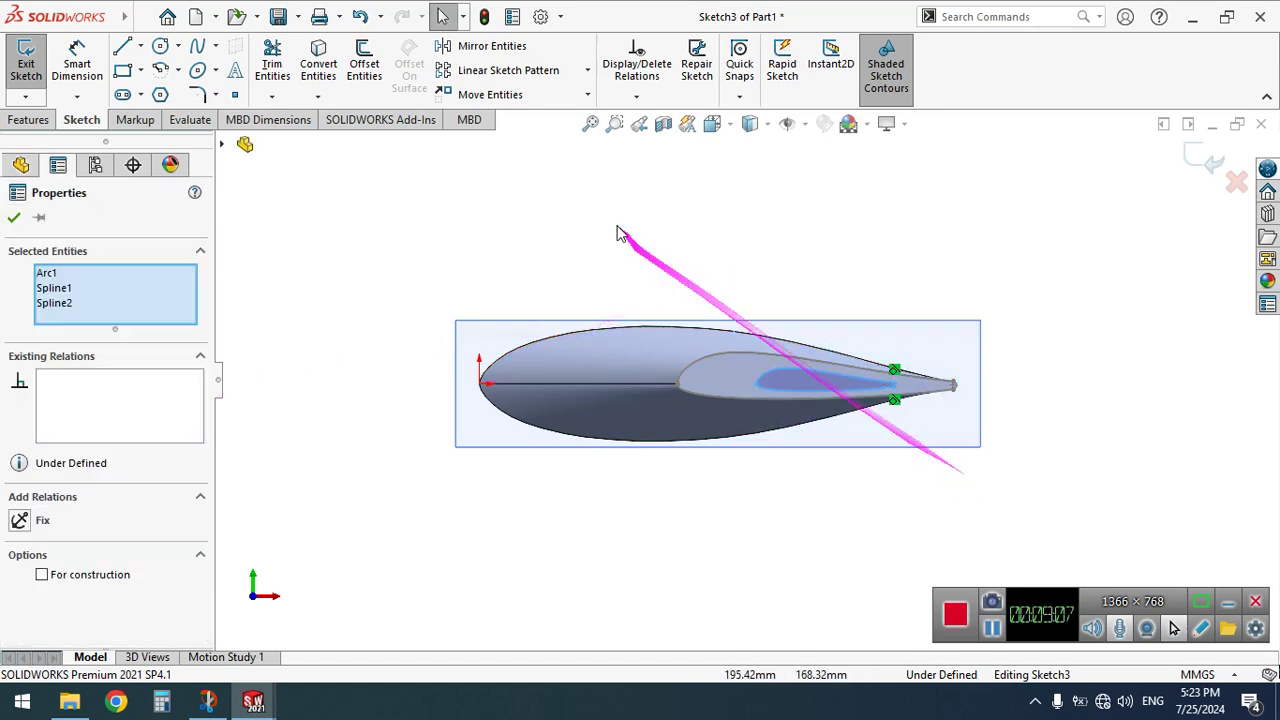
click(563, 95)
click(188, 425)
click(188, 425)
click(188, 425)
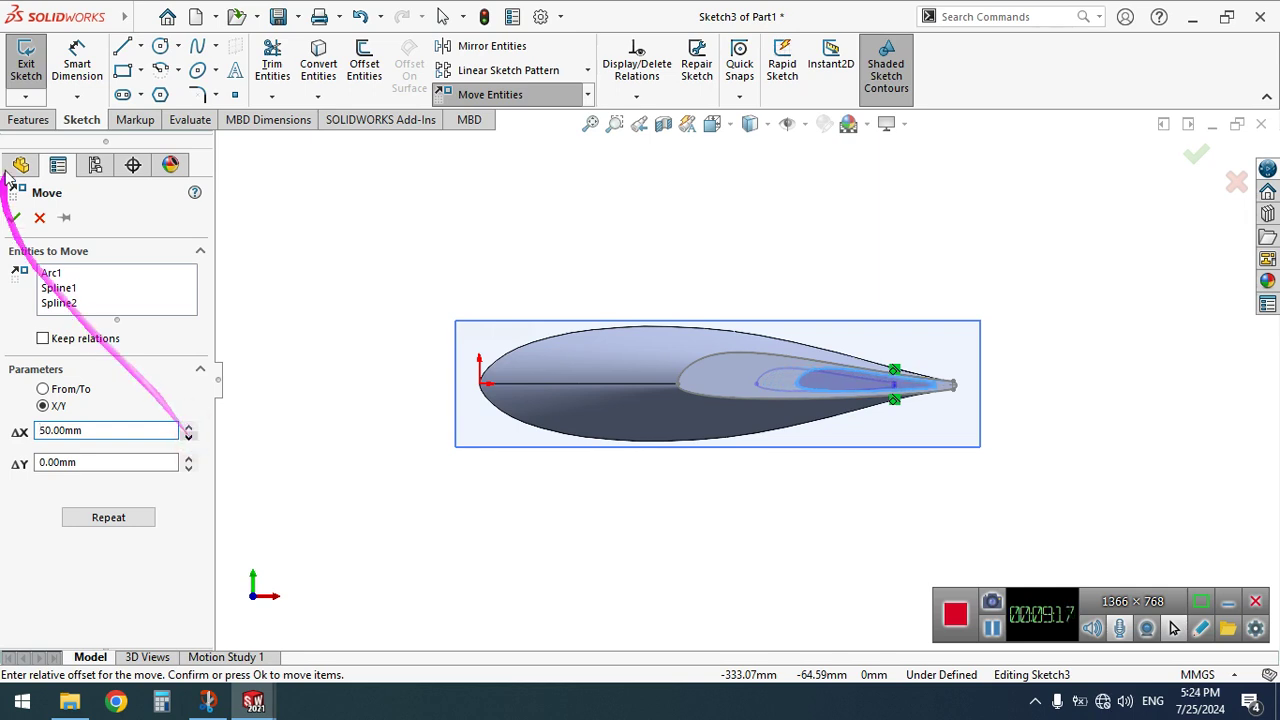
click(14, 217)
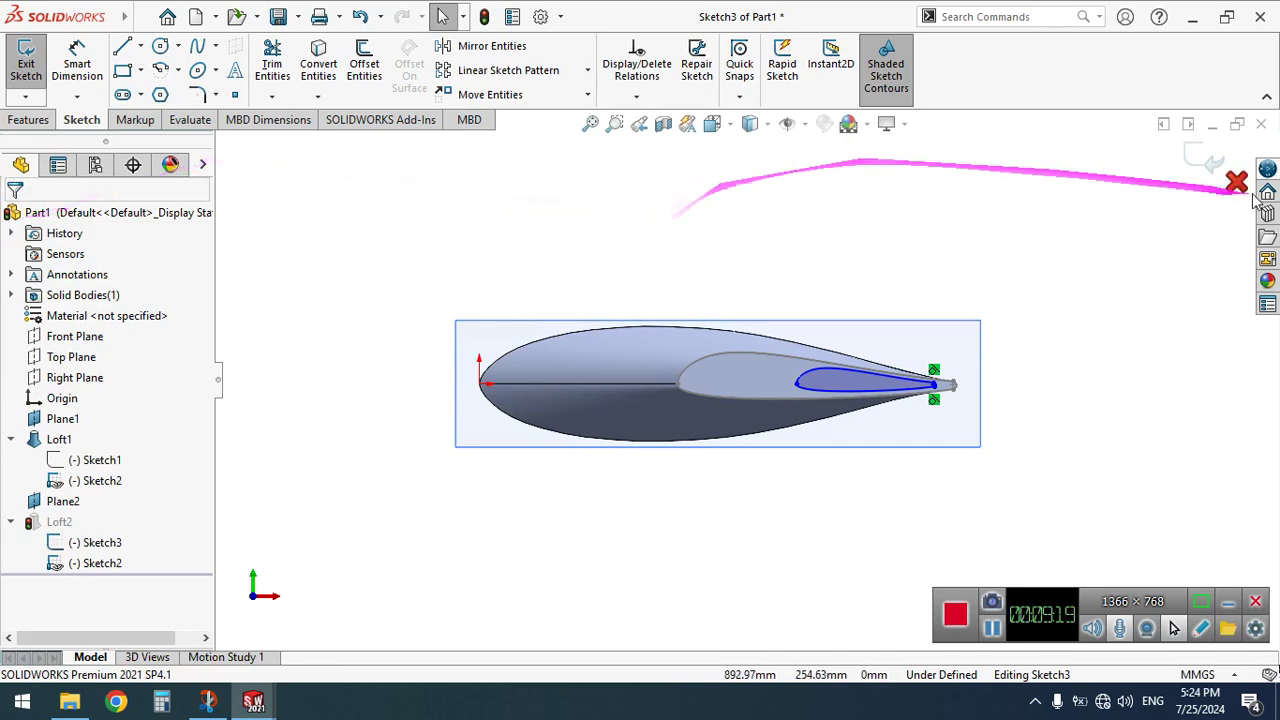
click(1205, 152)
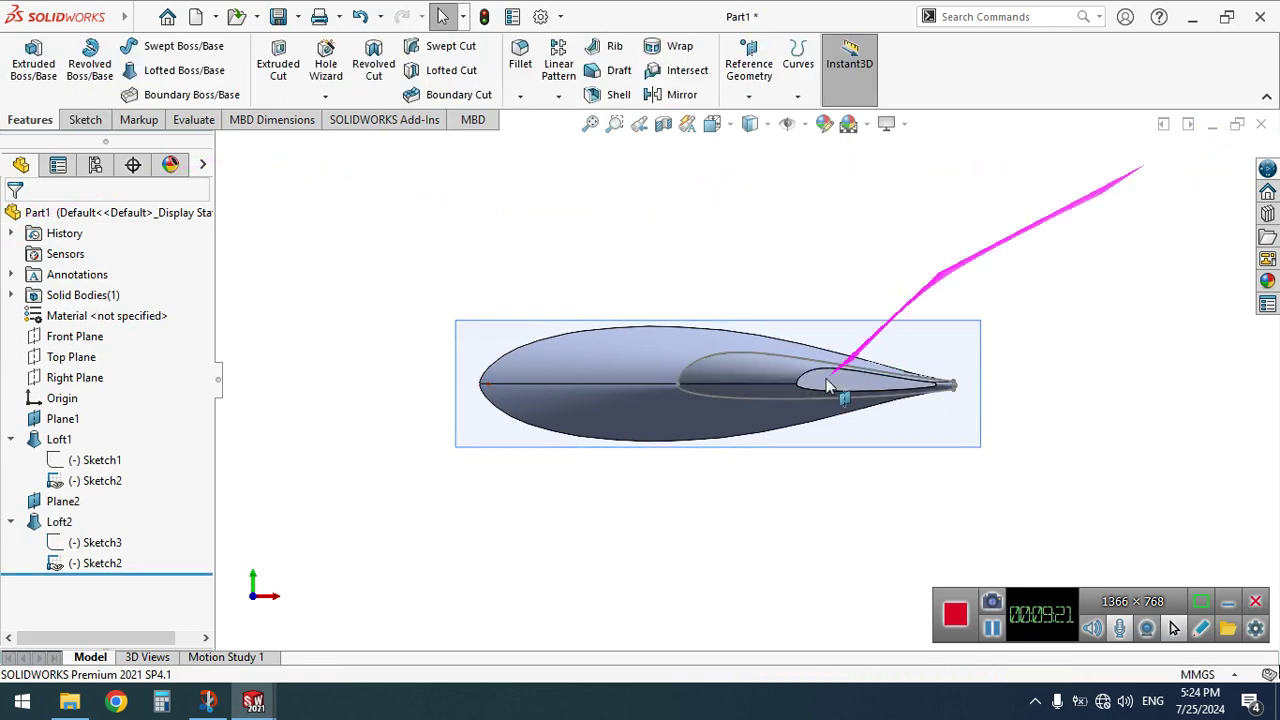
click(255, 584)
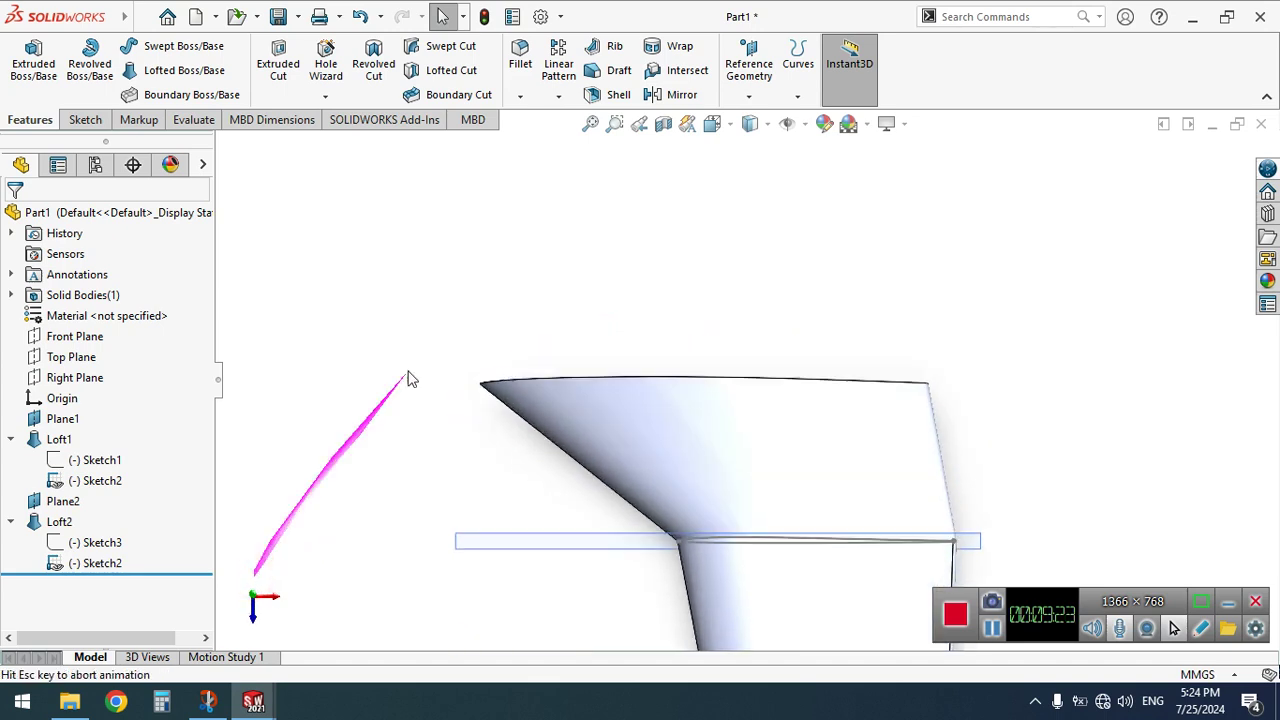
click(589, 125)
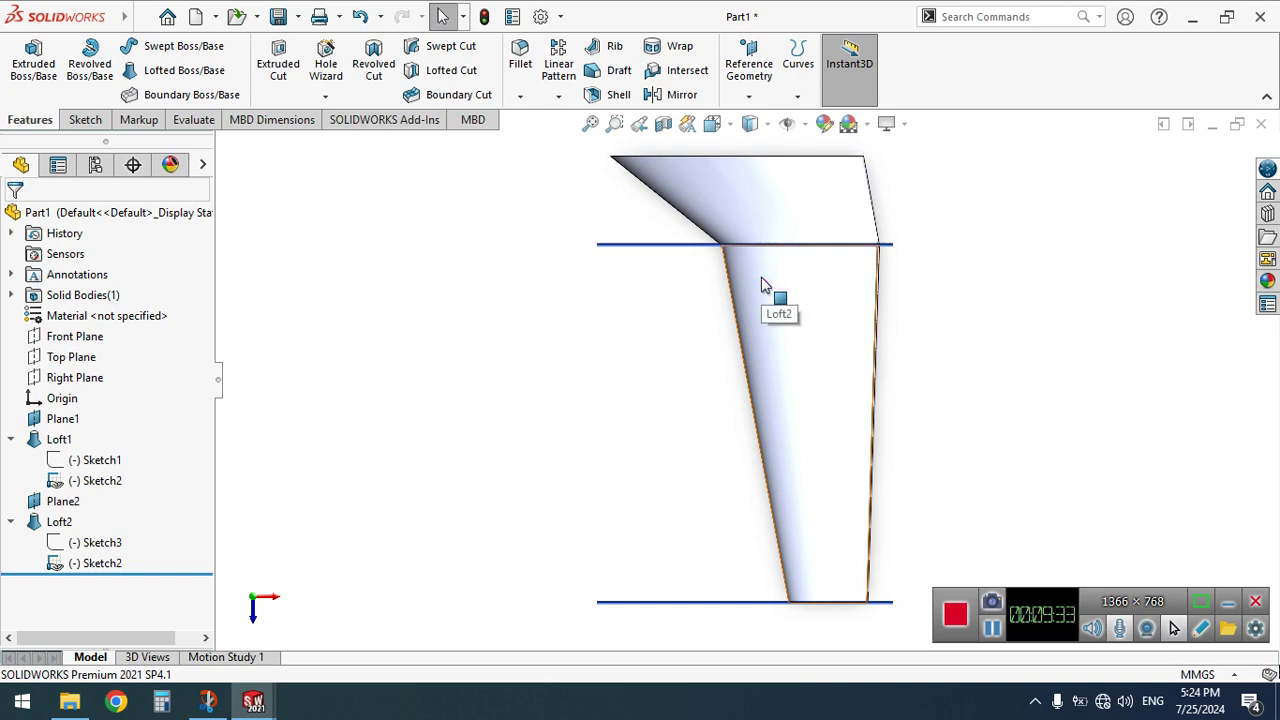
Extrude the Sketch1 root airfoil 70 mm with a blind end condition in the reversed direction, away from the lofted wing
right_drag(606, 137, 566, 216)
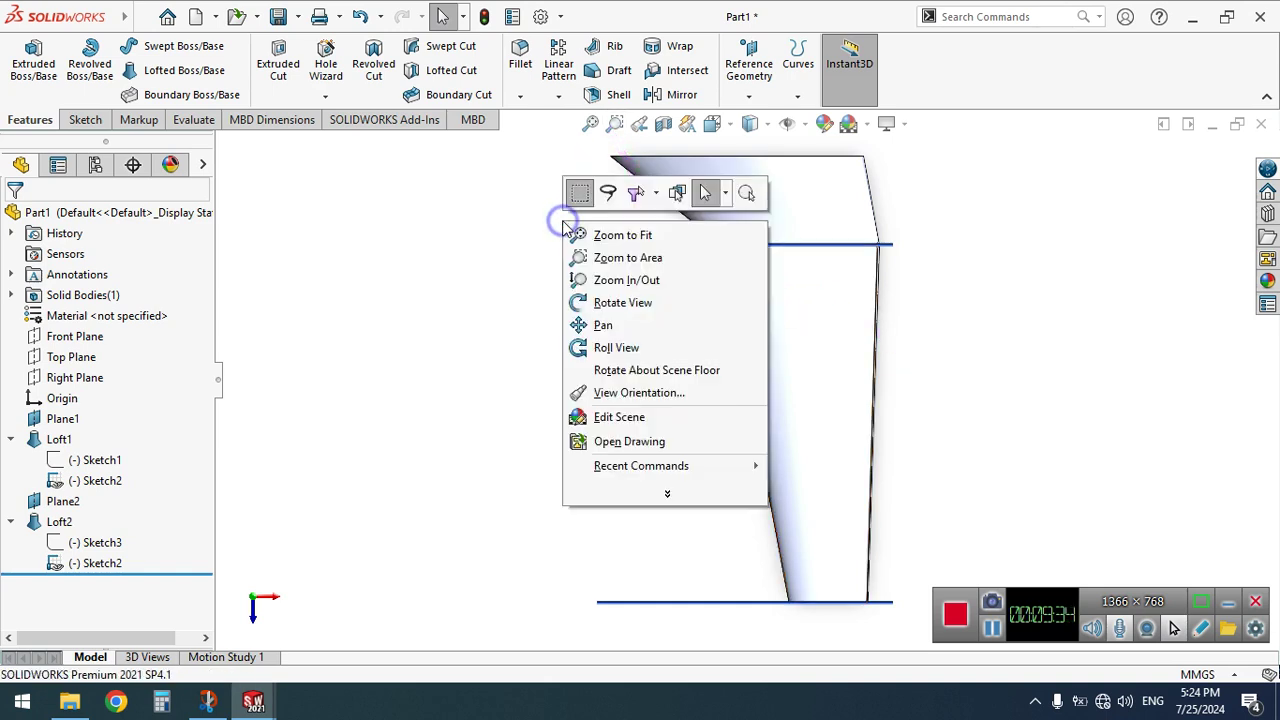
click(600, 298)
drag(636, 183, 652, 323)
right_drag(652, 323, 343, 366)
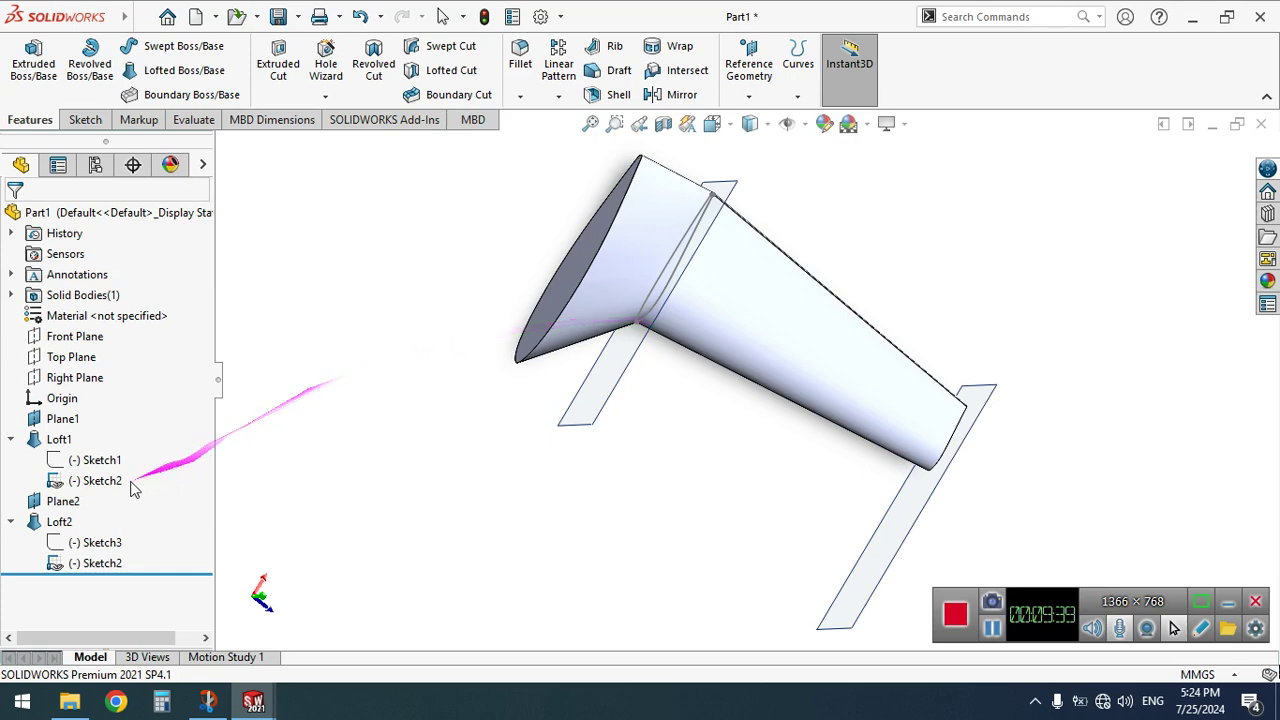
click(100, 462)
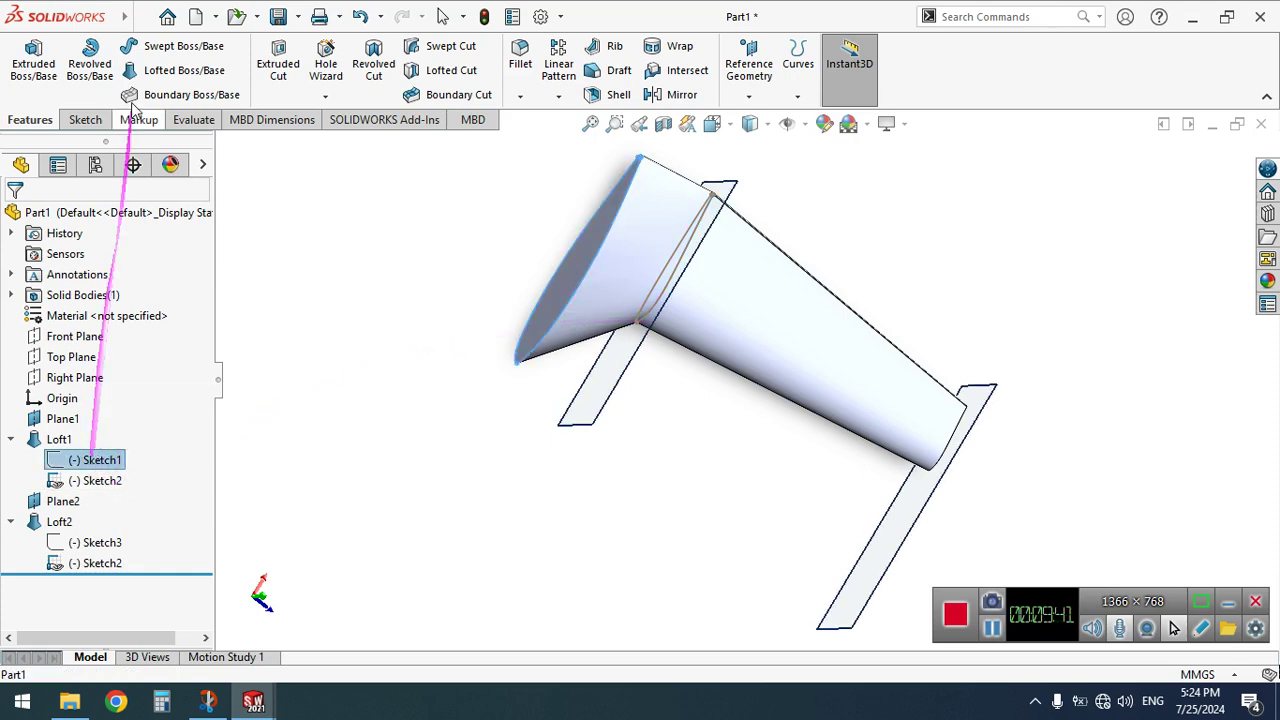
click(35, 65)
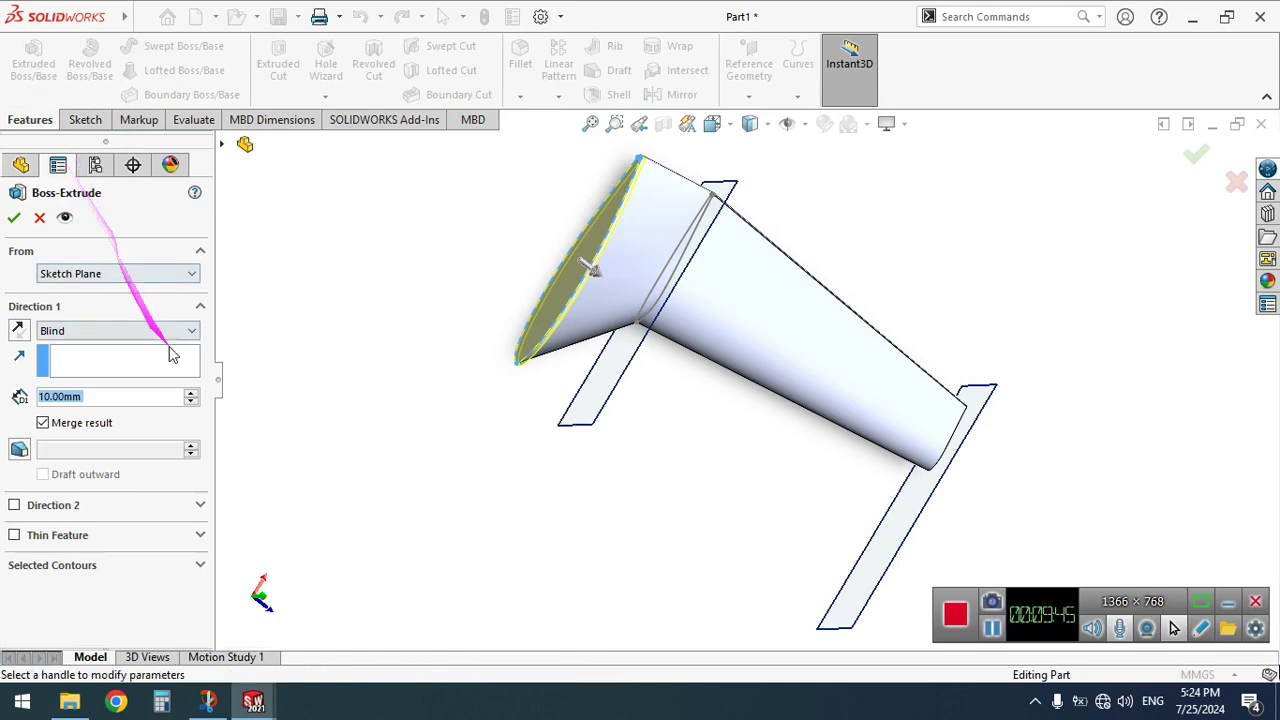
click(193, 394)
click(193, 394)
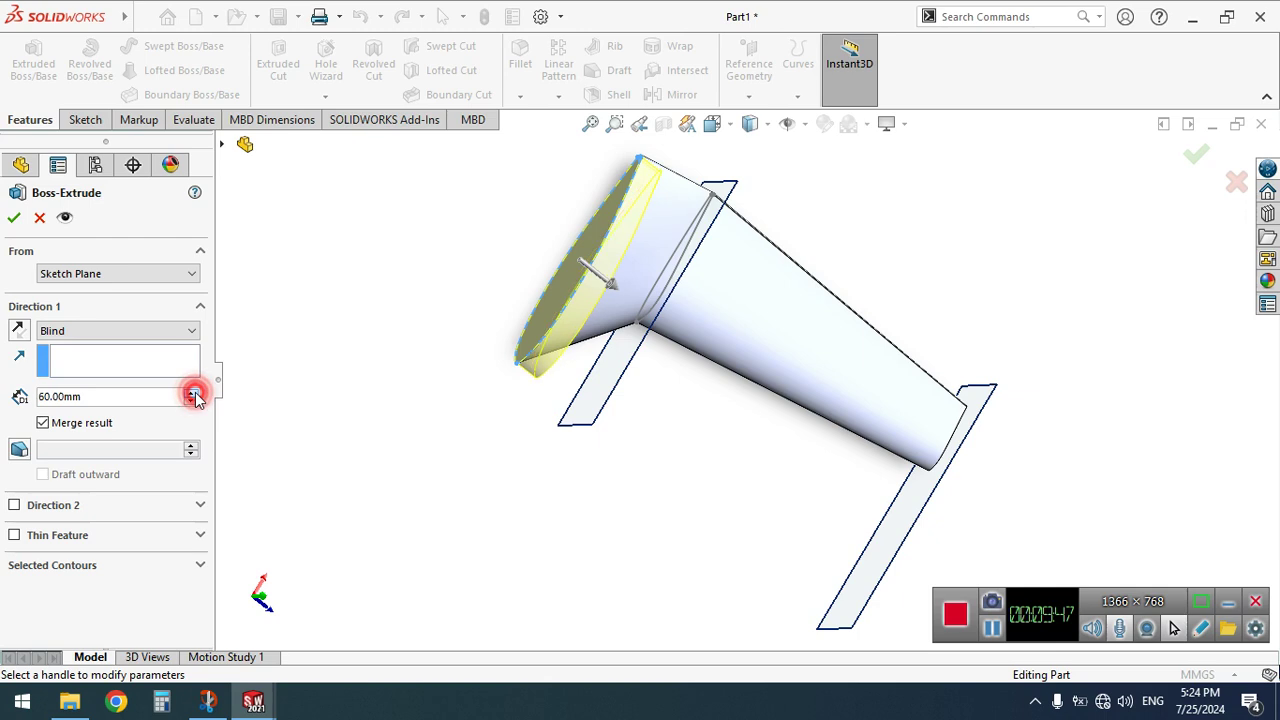
click(193, 394)
click(190, 401)
click(18, 330)
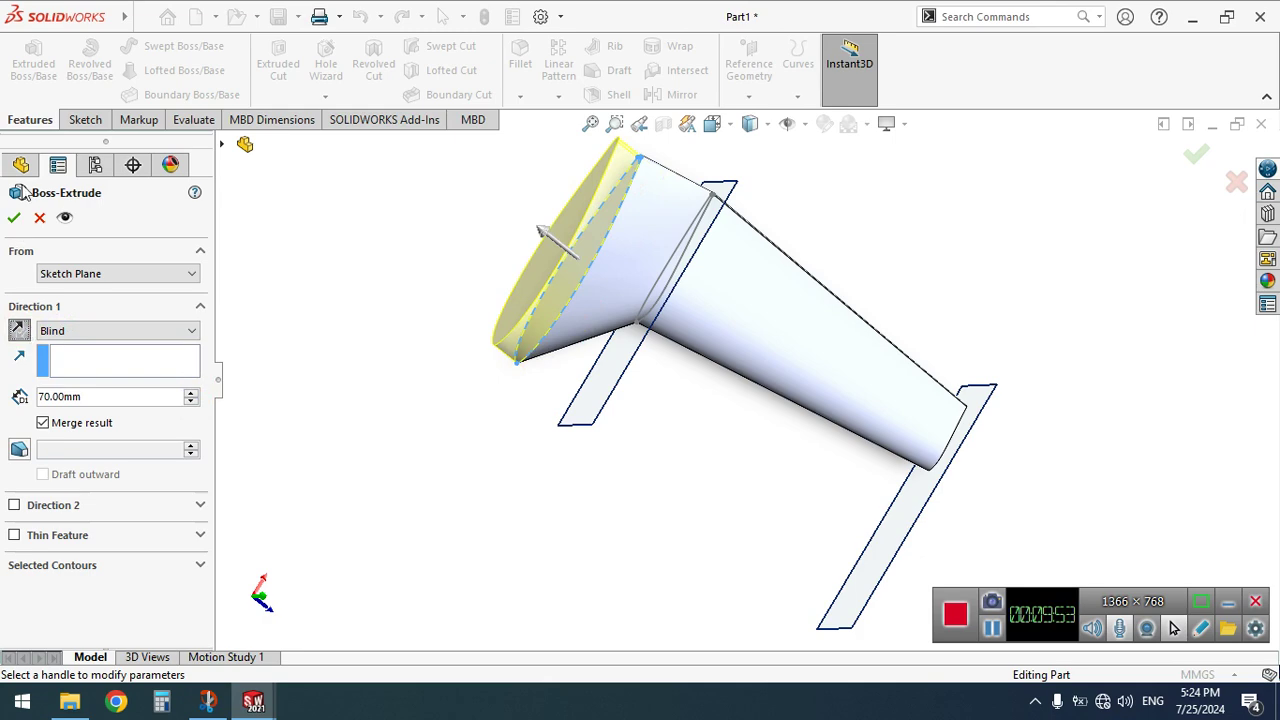
click(13, 214)
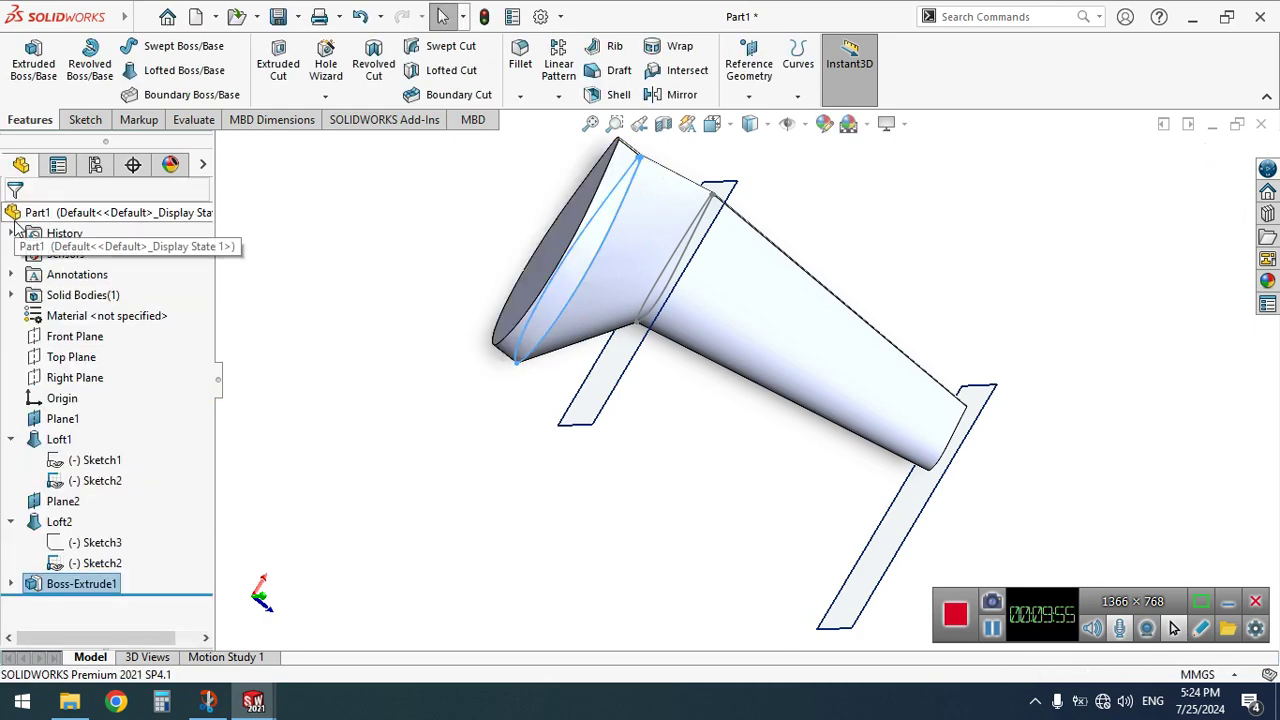
Start mirroring the half wing, using the flat outer end face of the extruded root section as the mirror plane
click(262, 592)
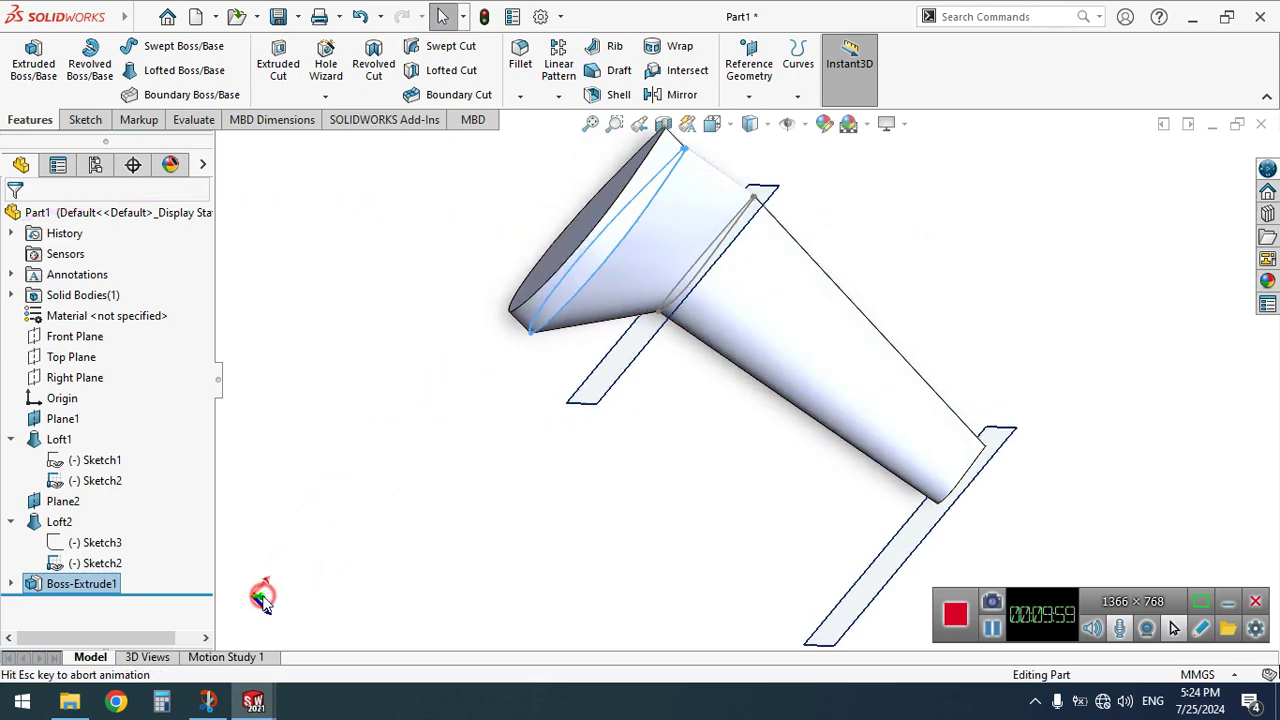
click(590, 123)
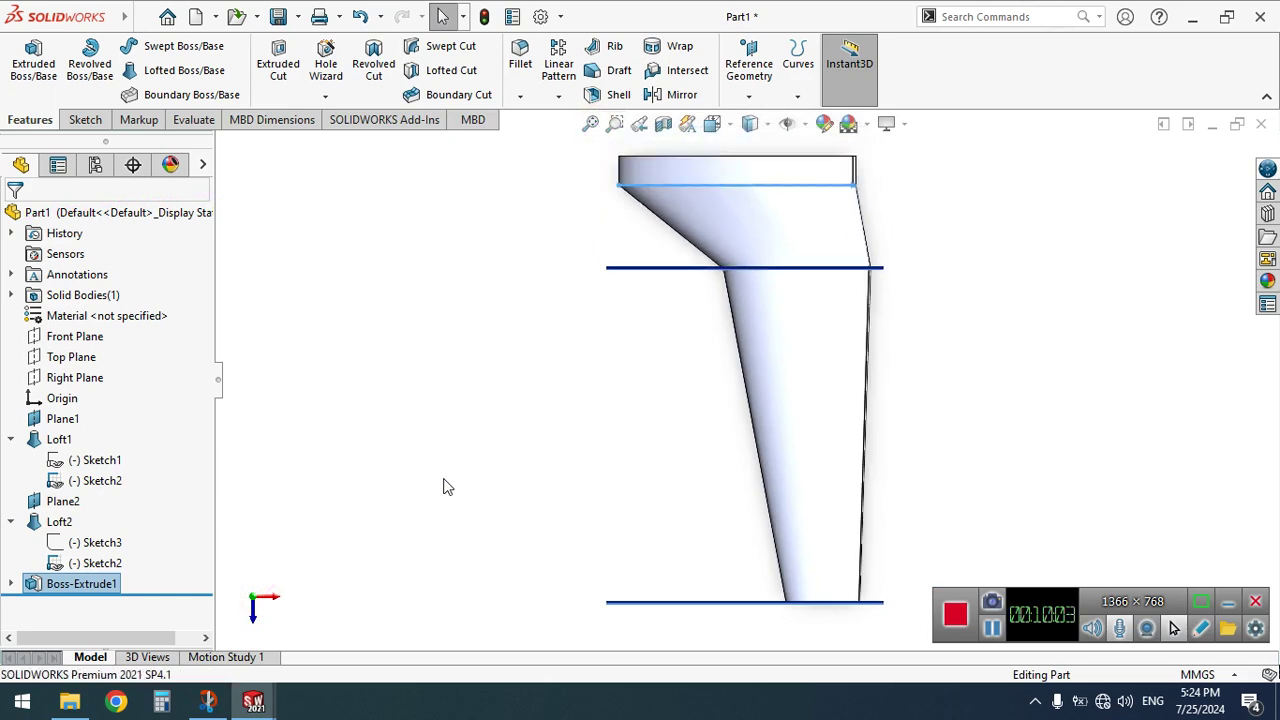
click(680, 95)
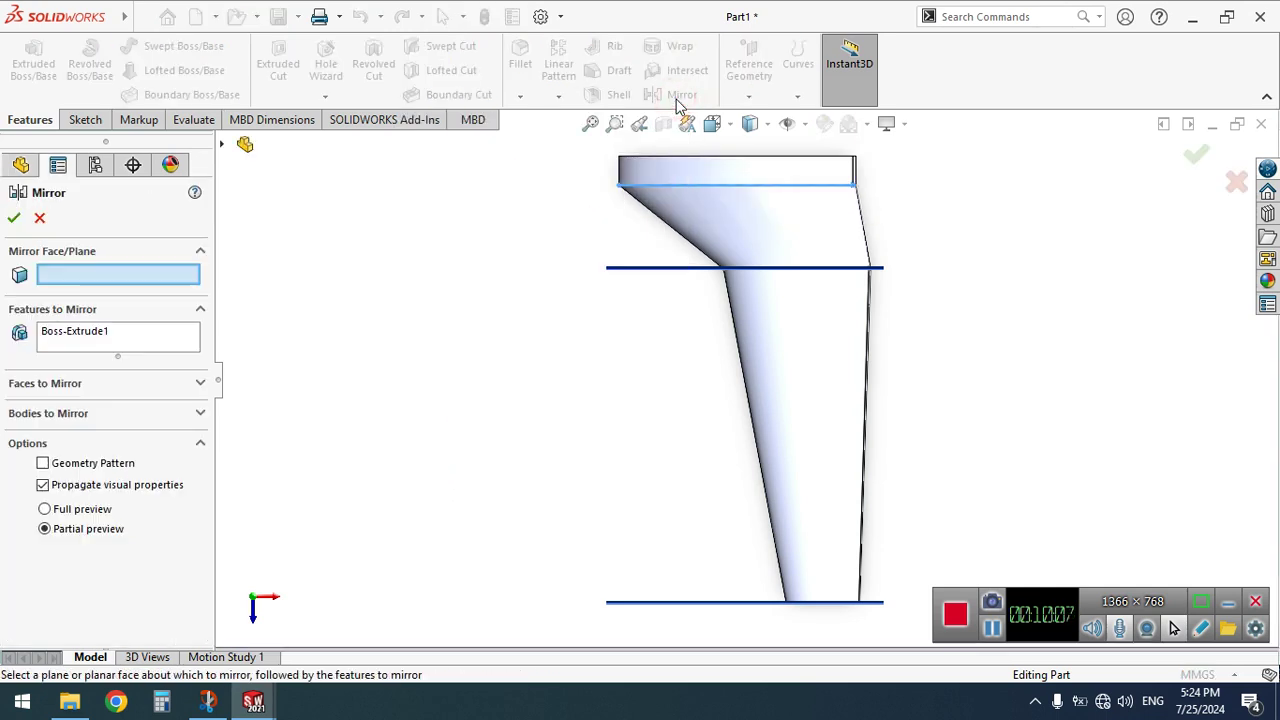
right_click(494, 279)
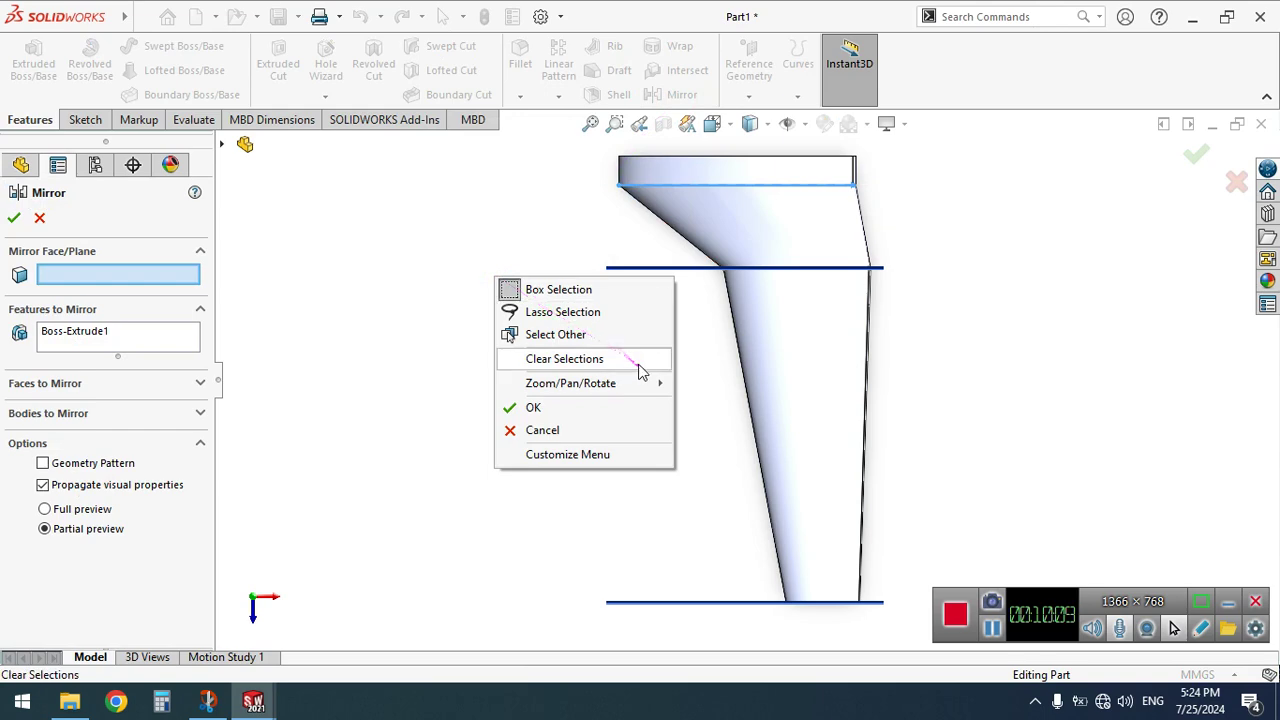
mouse_move(668, 388)
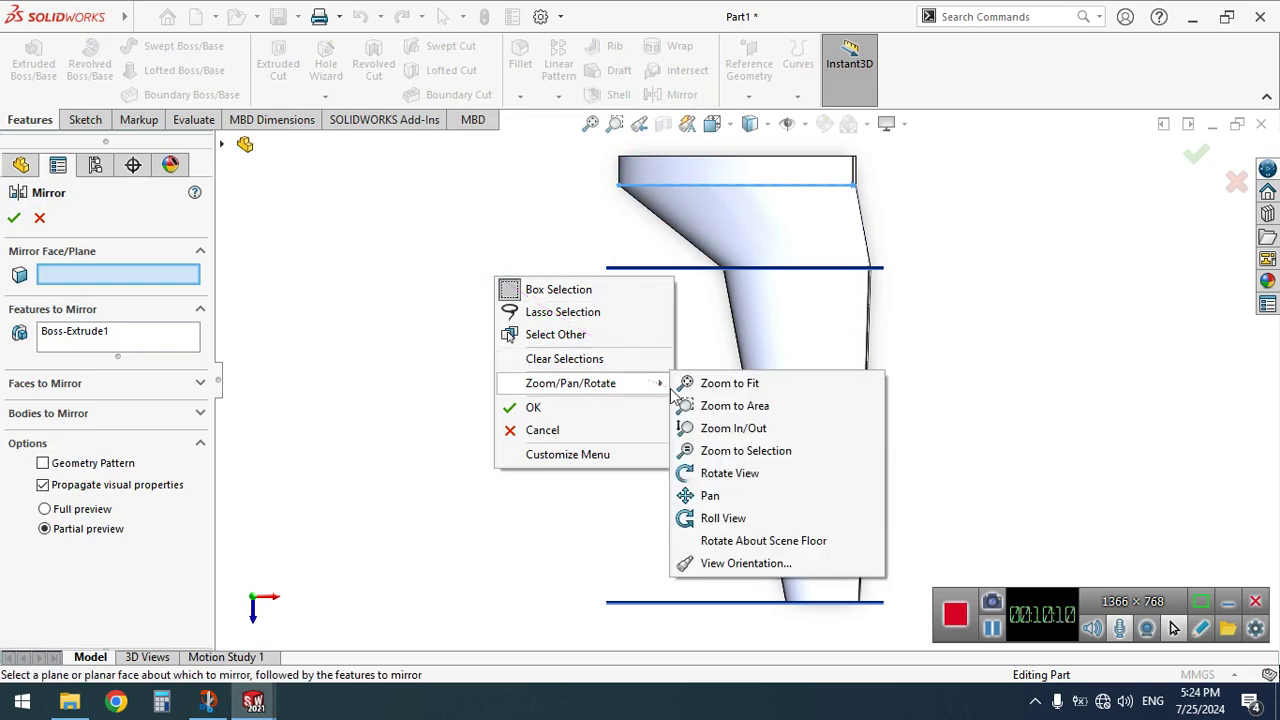
click(713, 475)
middle_drag(606, 198, 619, 445)
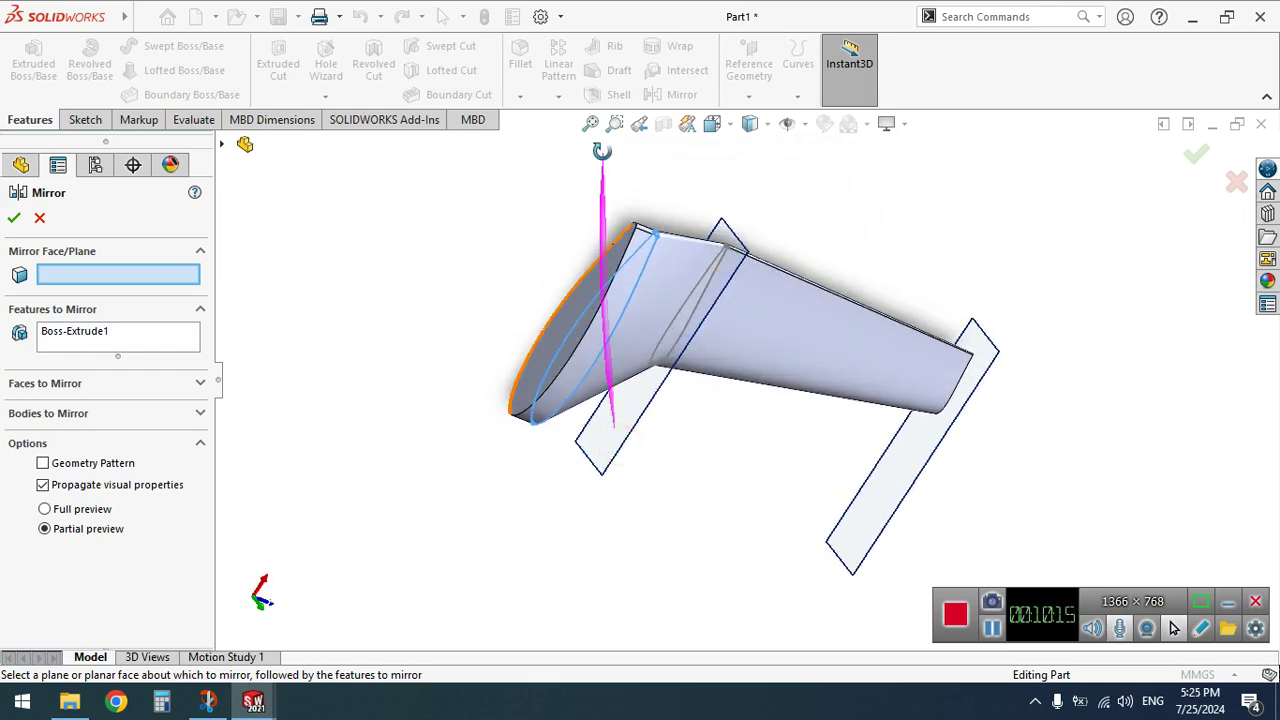
right_click(459, 293)
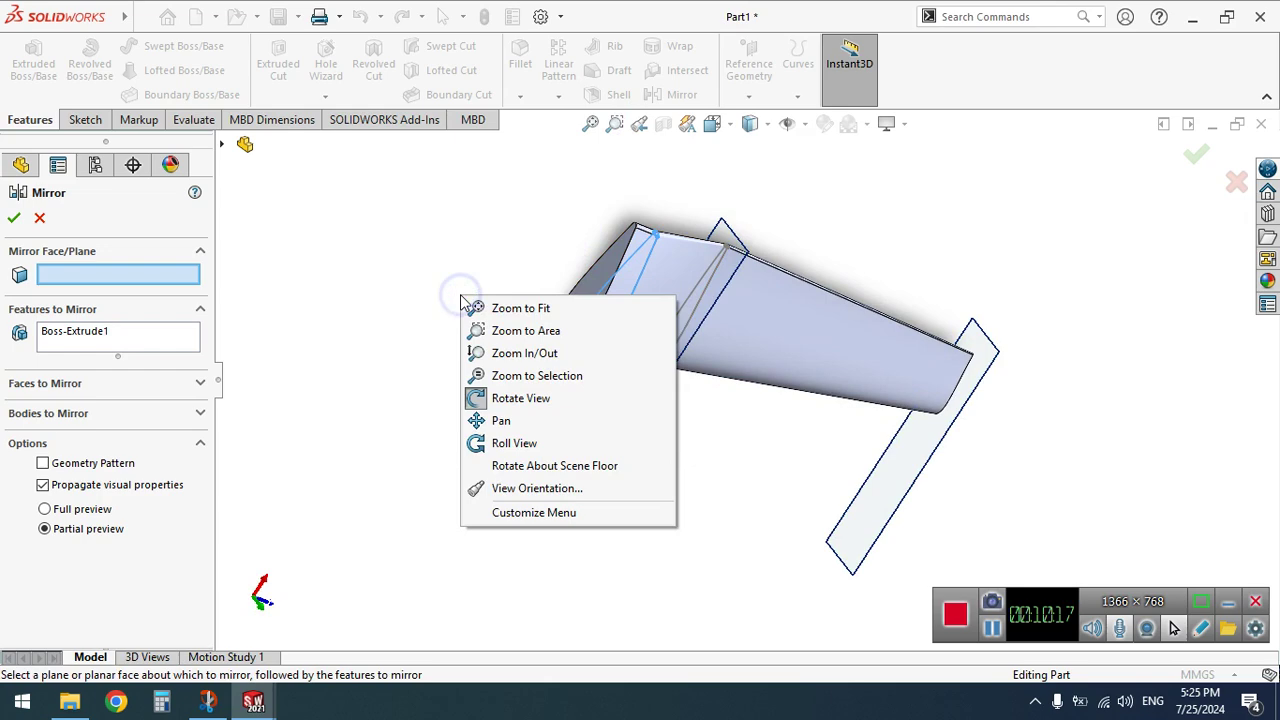
click(501, 400)
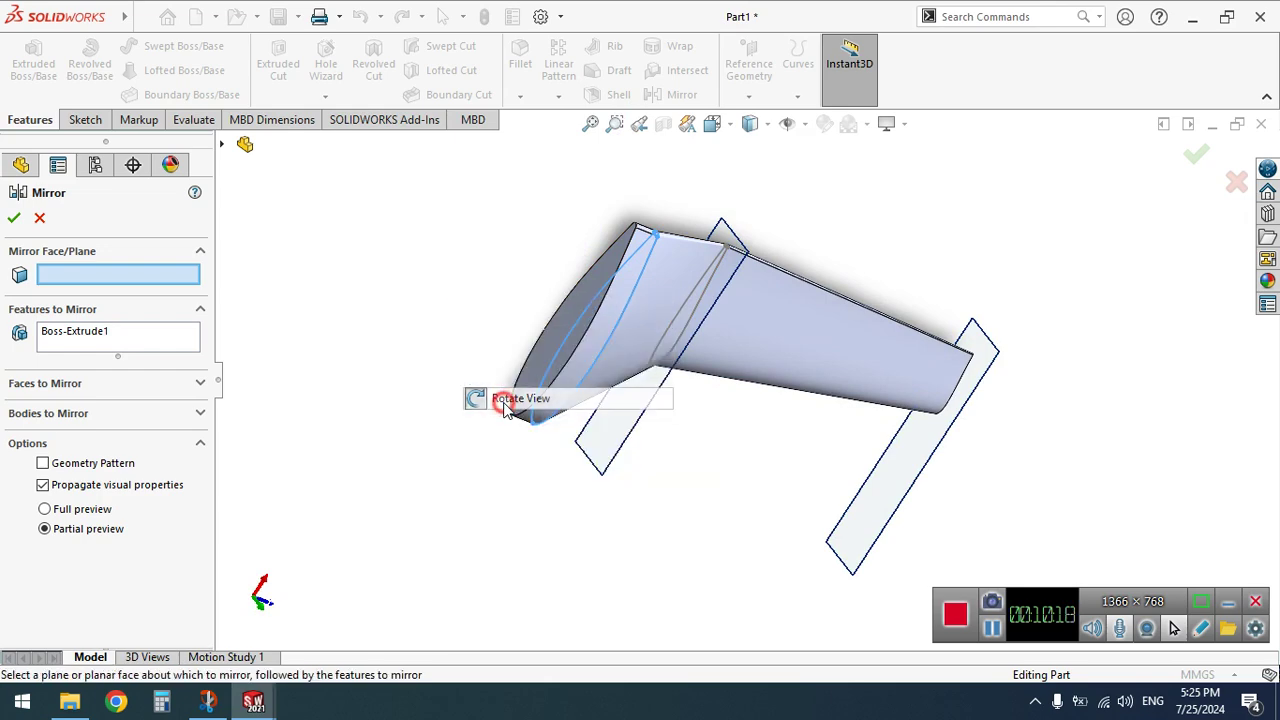
click(558, 331)
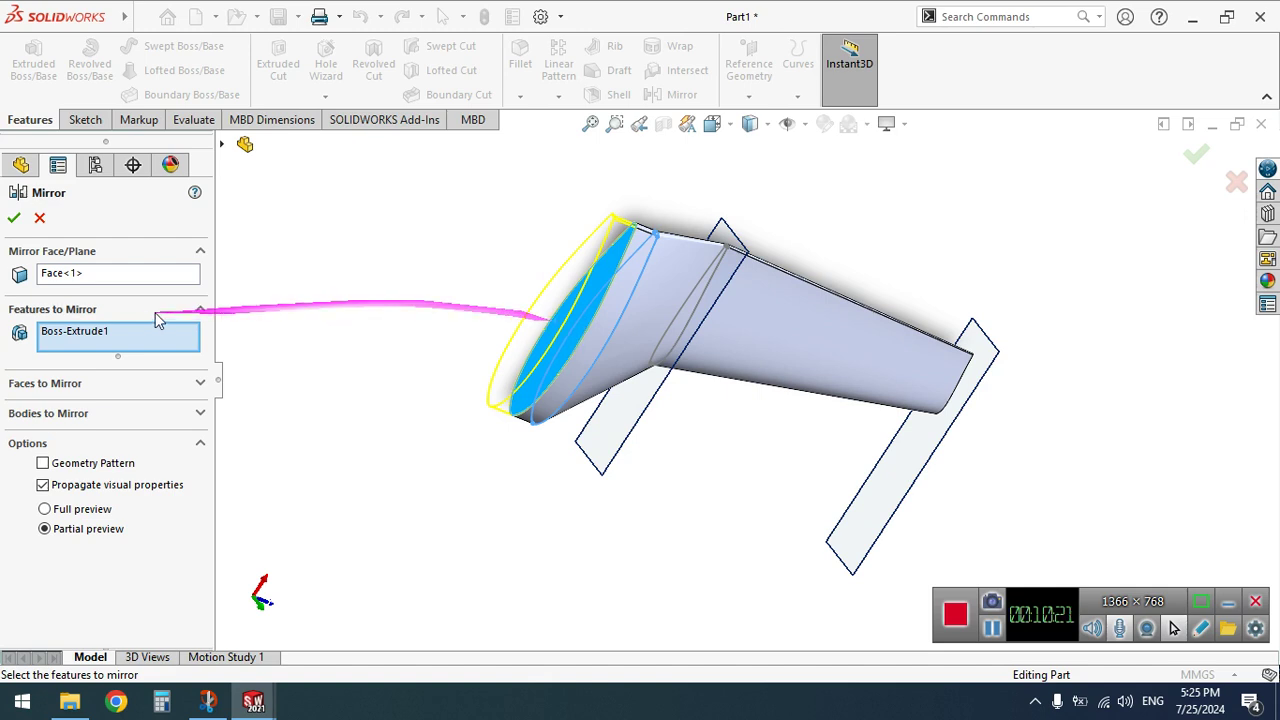
Remove the root extrusion from the features to mirror, mirror the whole wing body instead with merged solids, and finish the mirror
click(128, 333)
key(Delete)
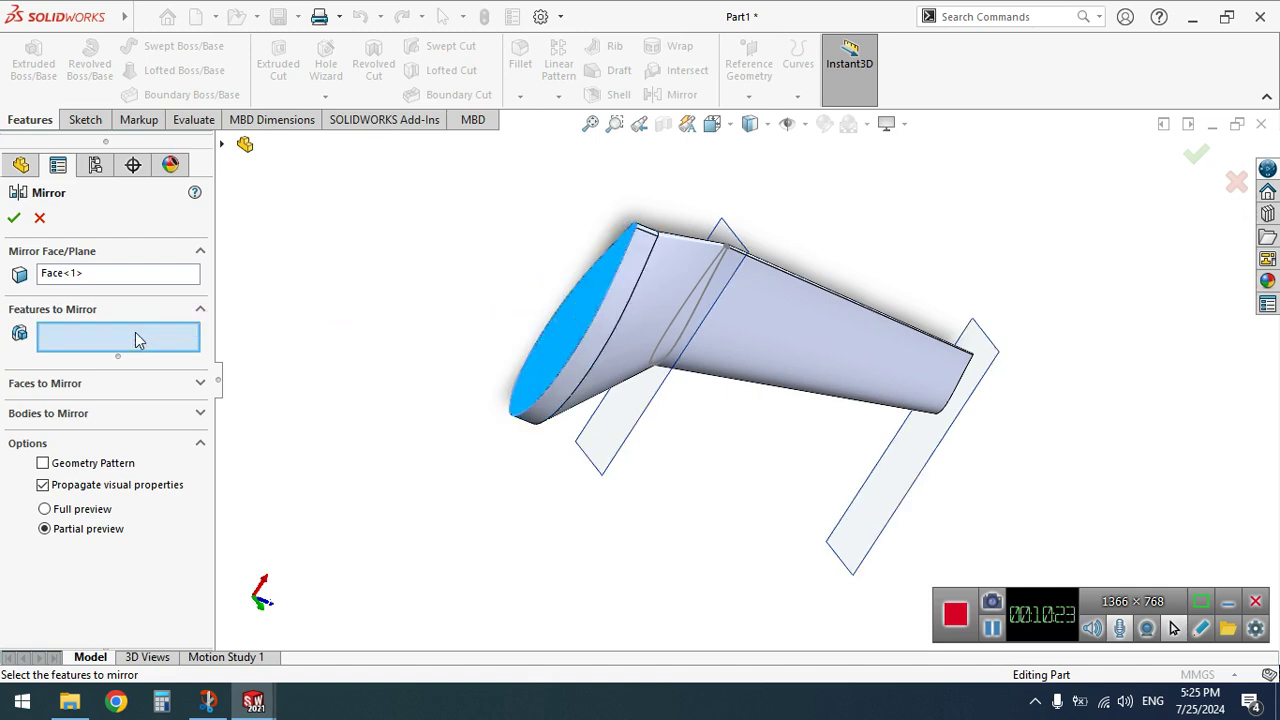
click(200, 415)
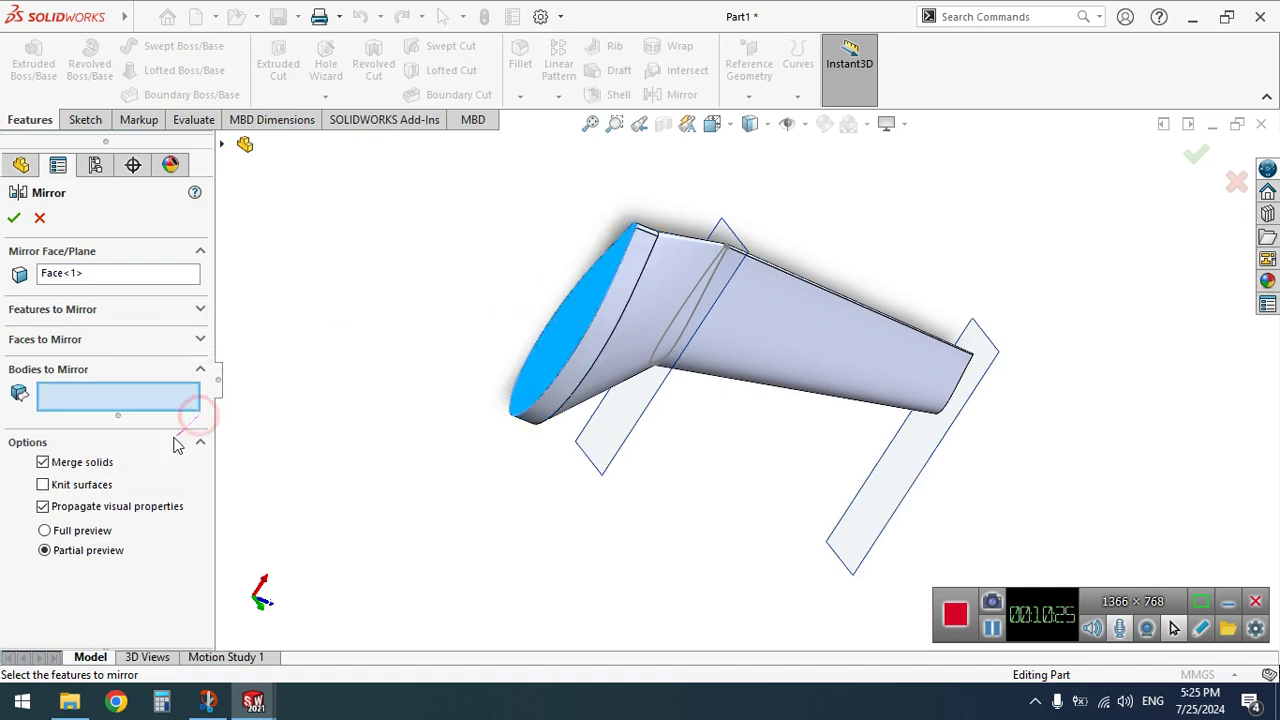
click(787, 343)
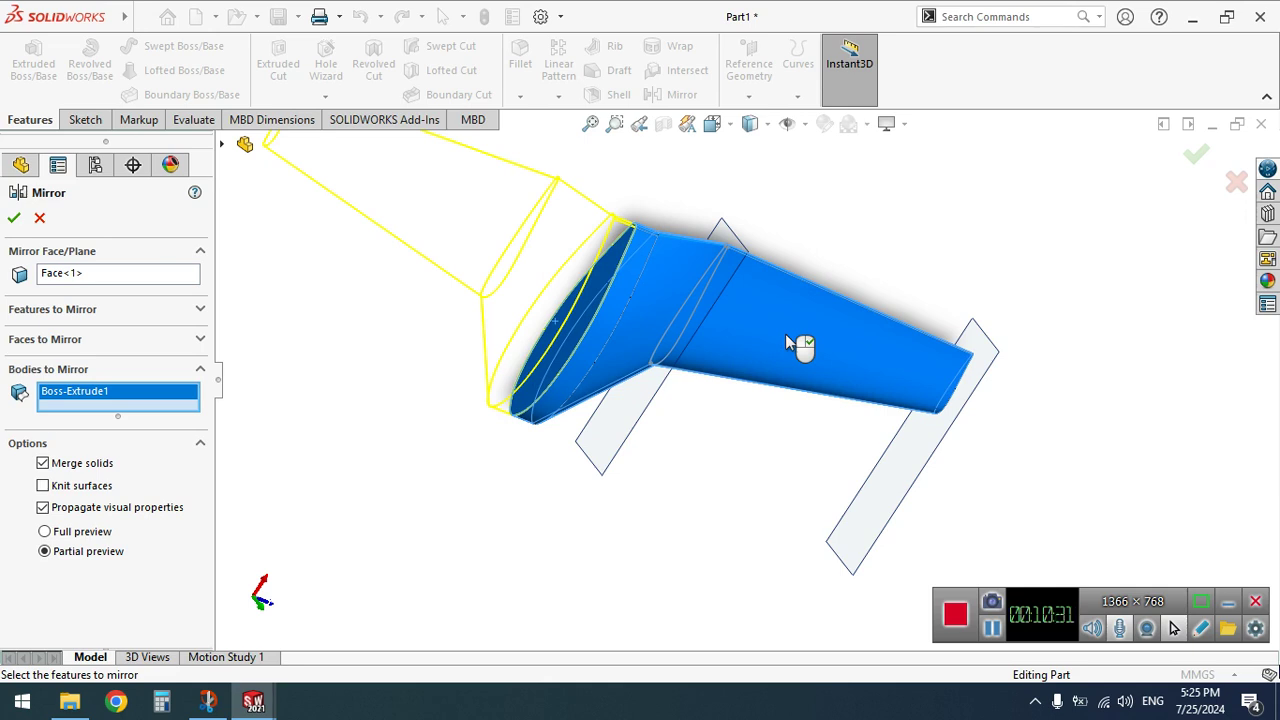
right_click(785, 334)
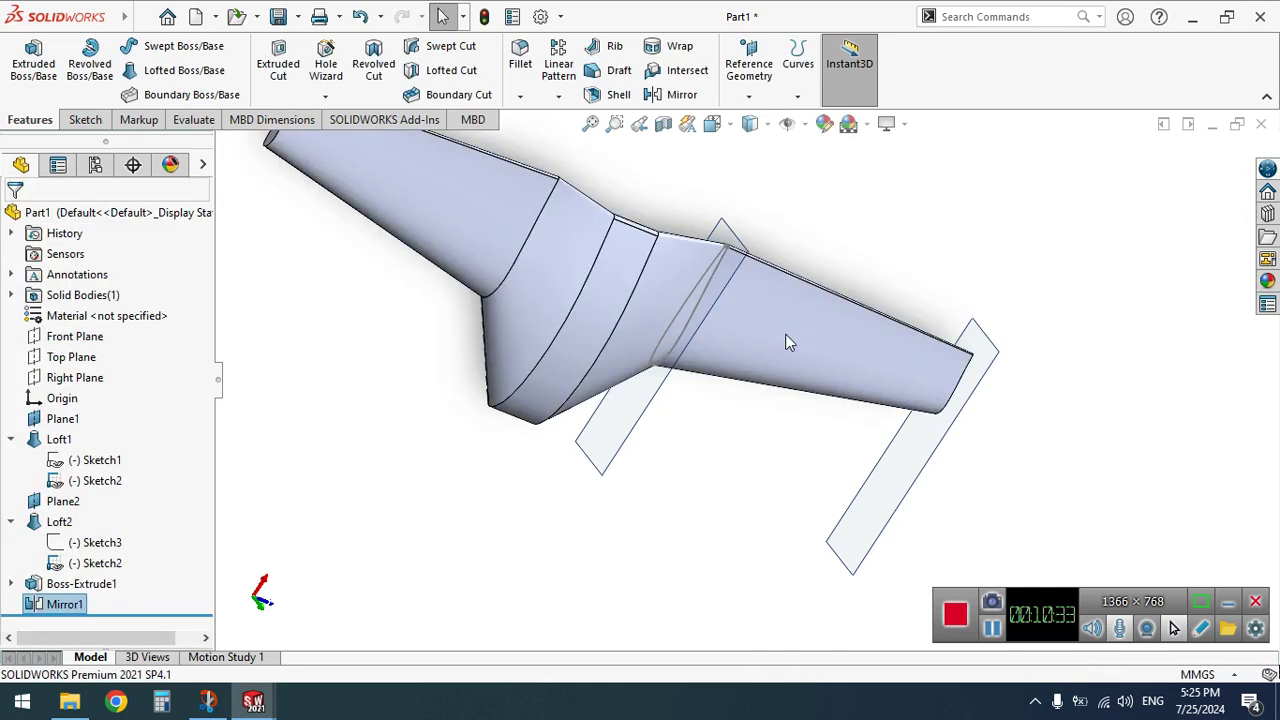
View the full wing planform from above and hide Plane1 and Plane2
click(260, 597)
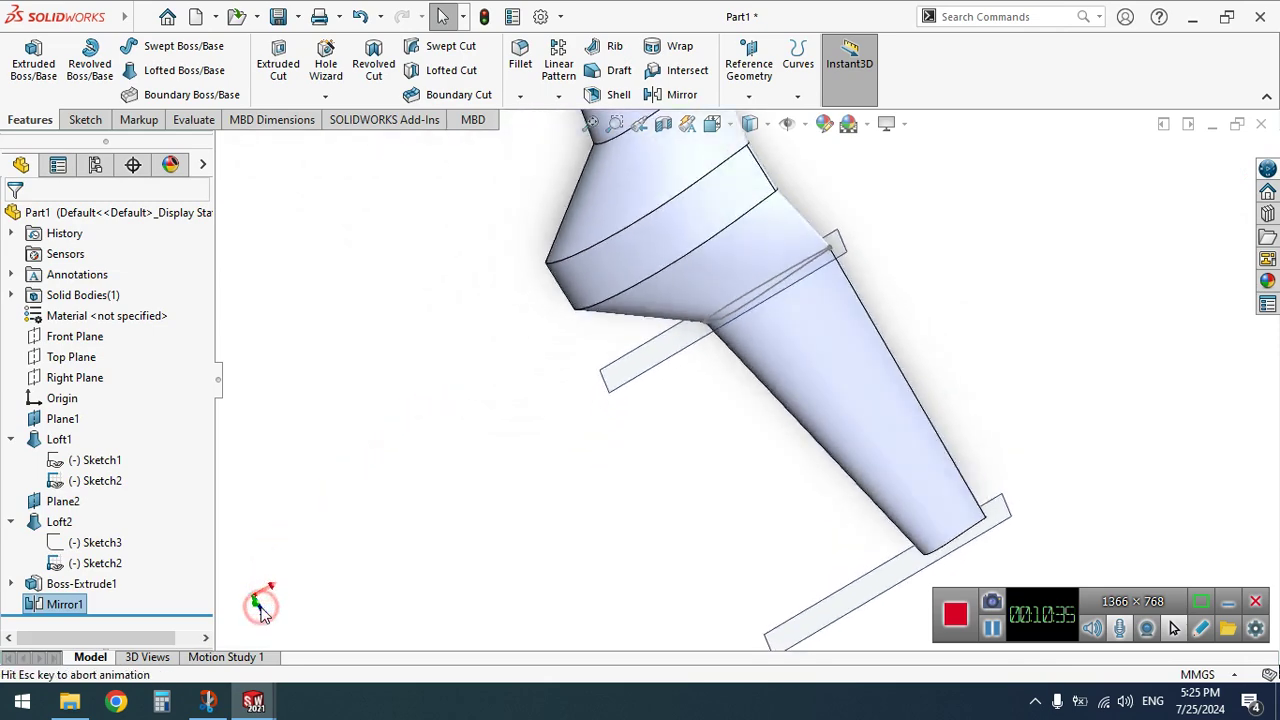
click(591, 124)
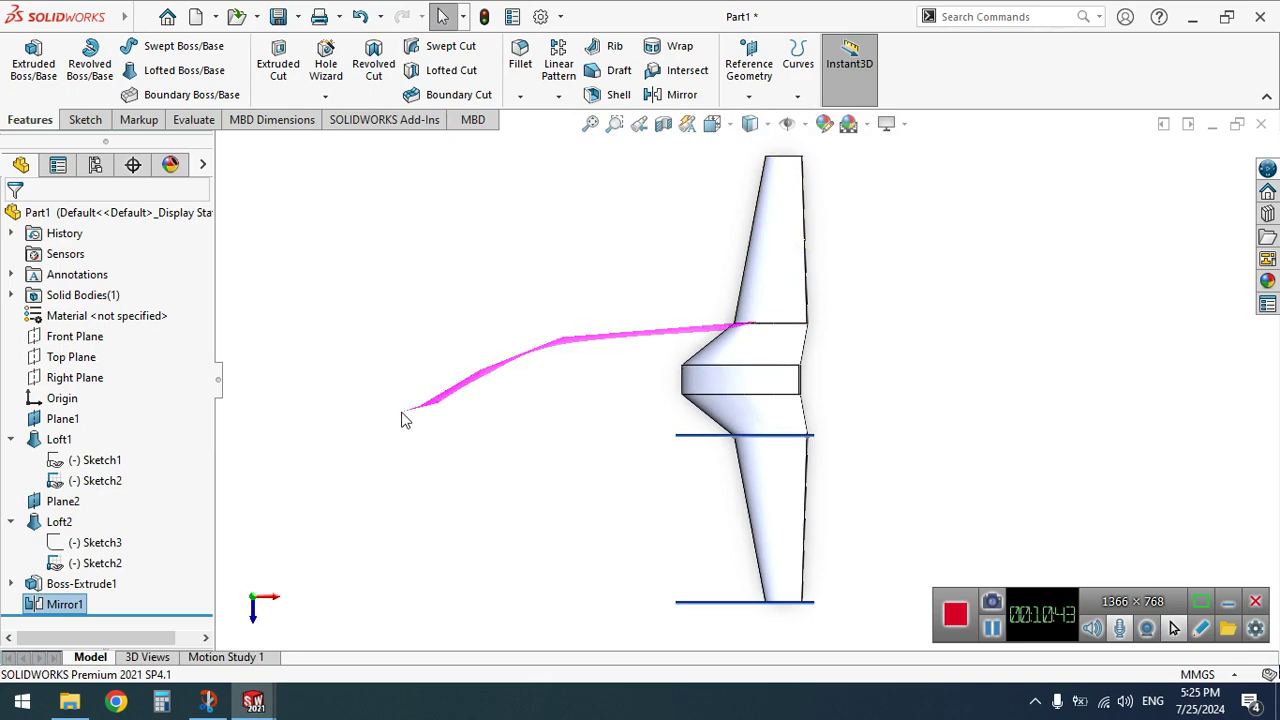
click(62, 419)
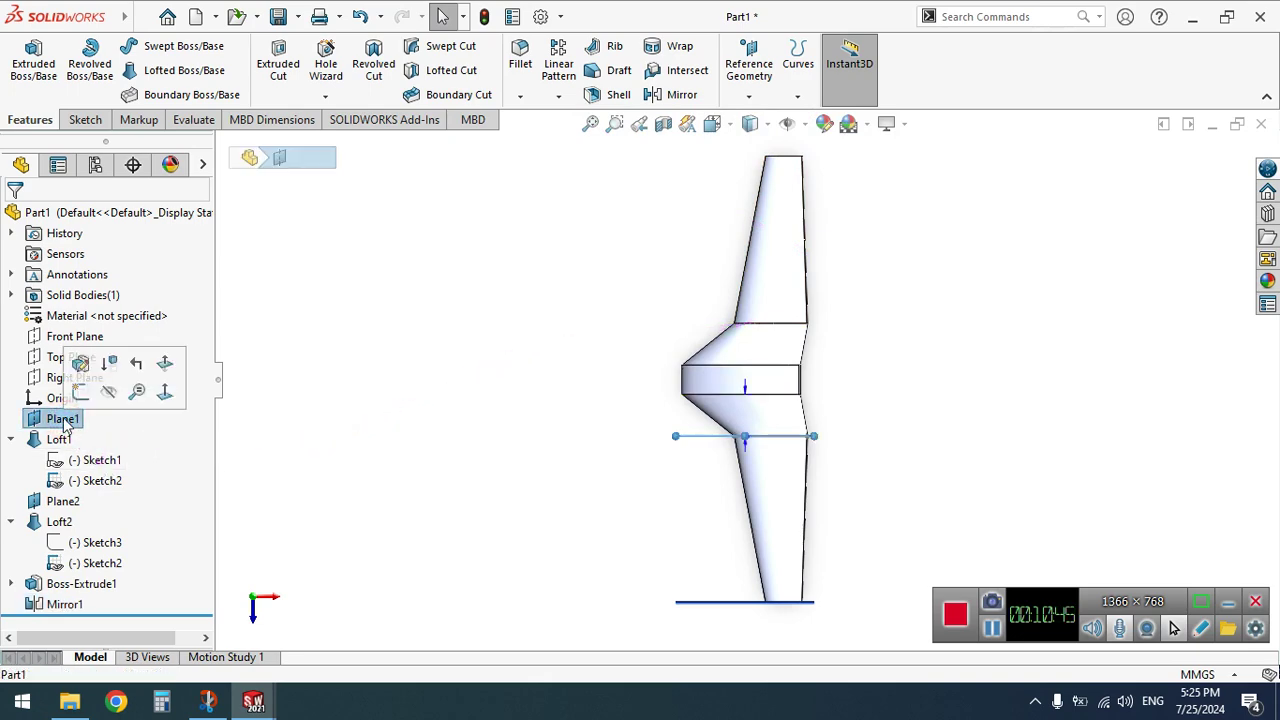
click(100, 391)
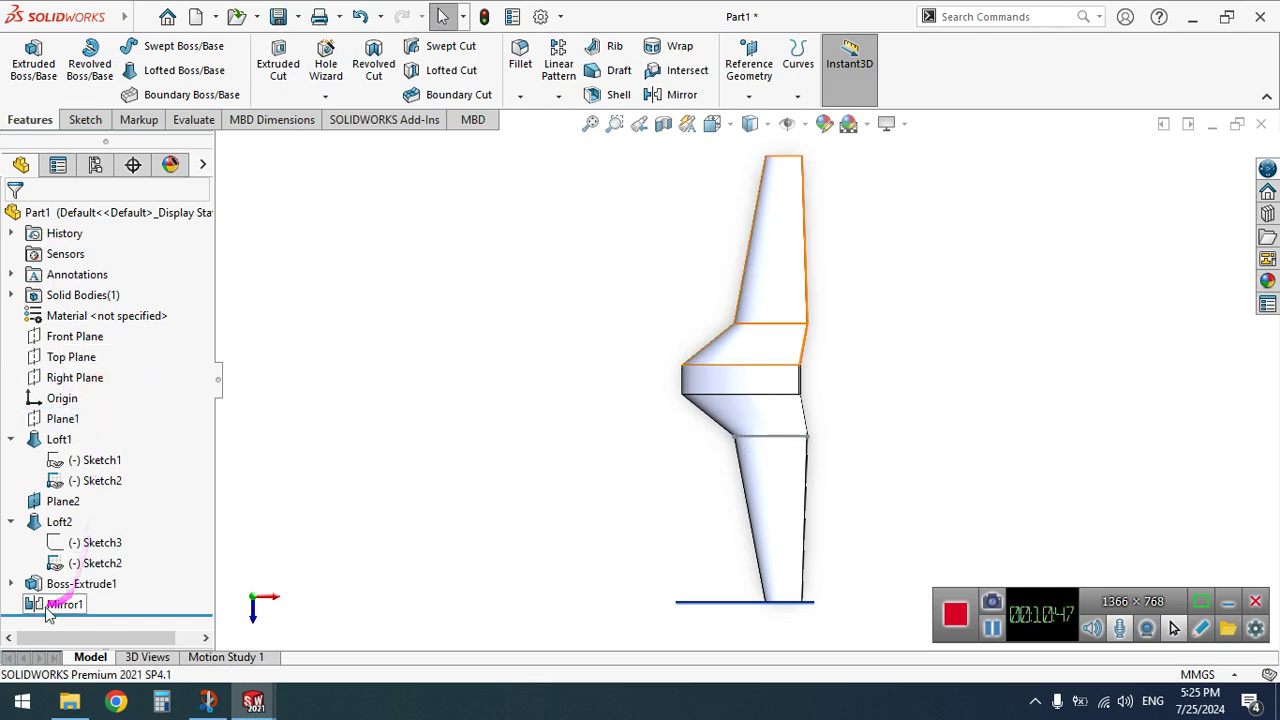
click(62, 501)
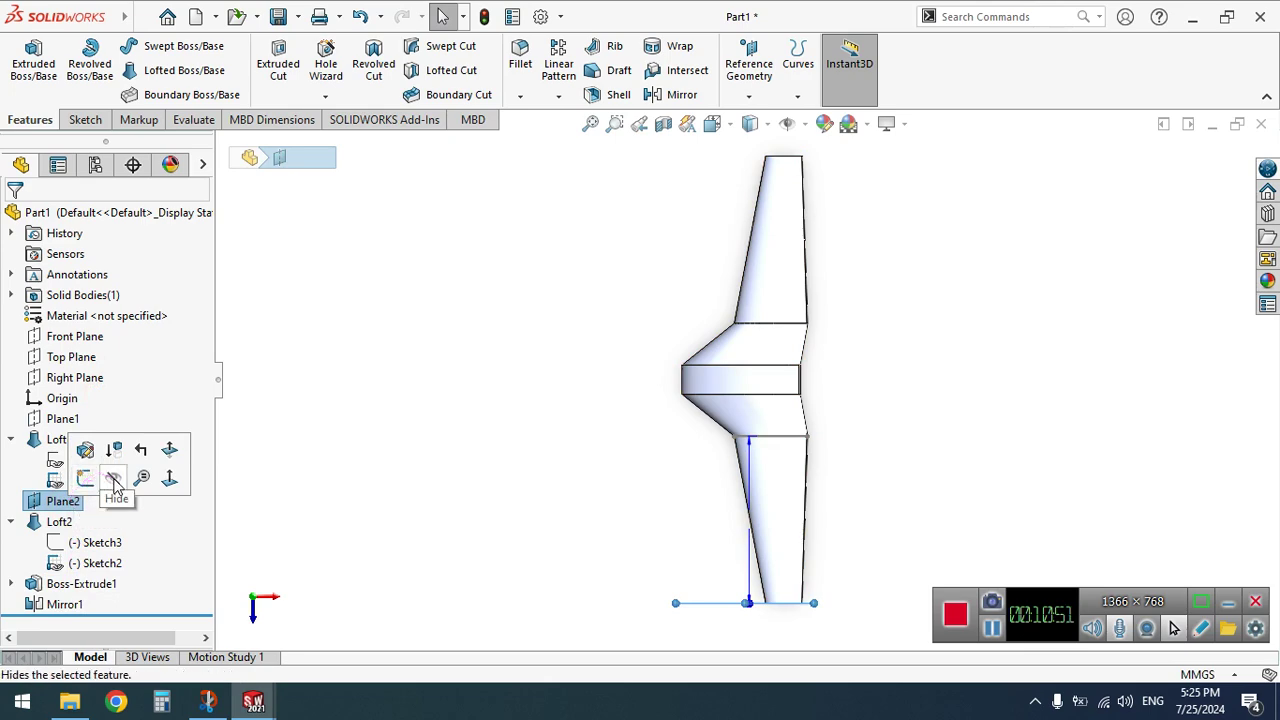
click(115, 483)
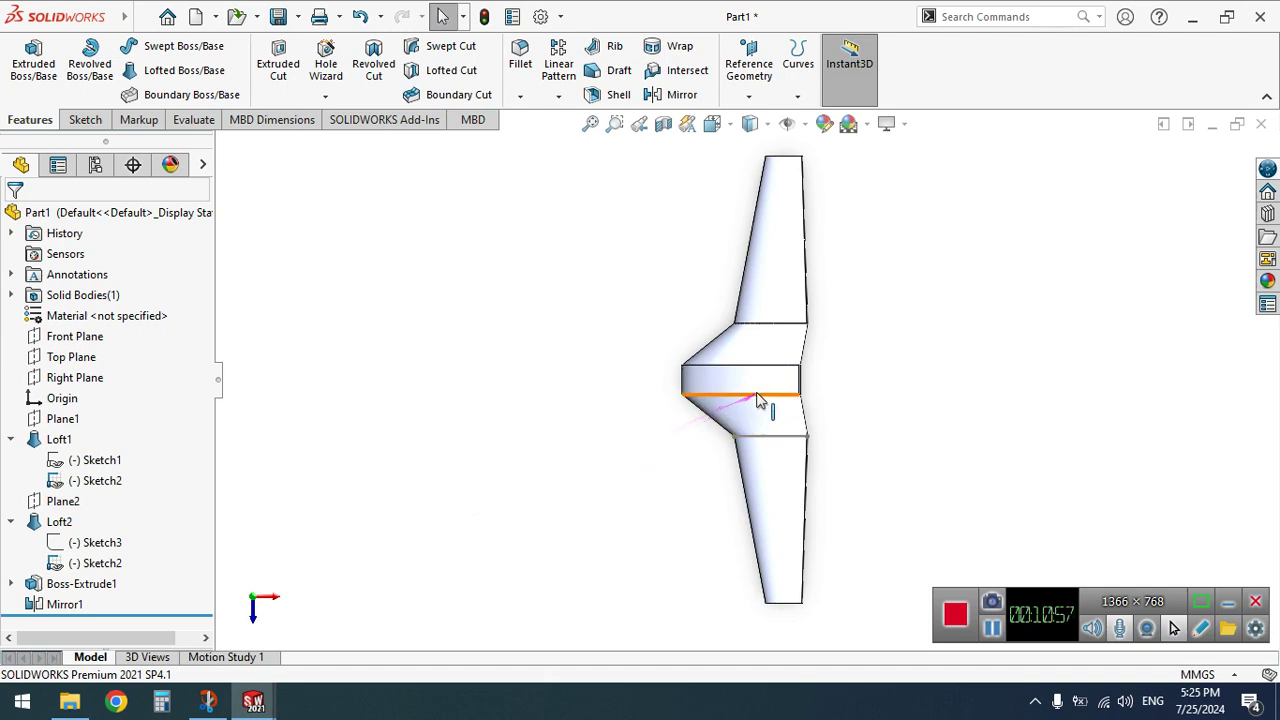
drag(715, 393, 795, 381)
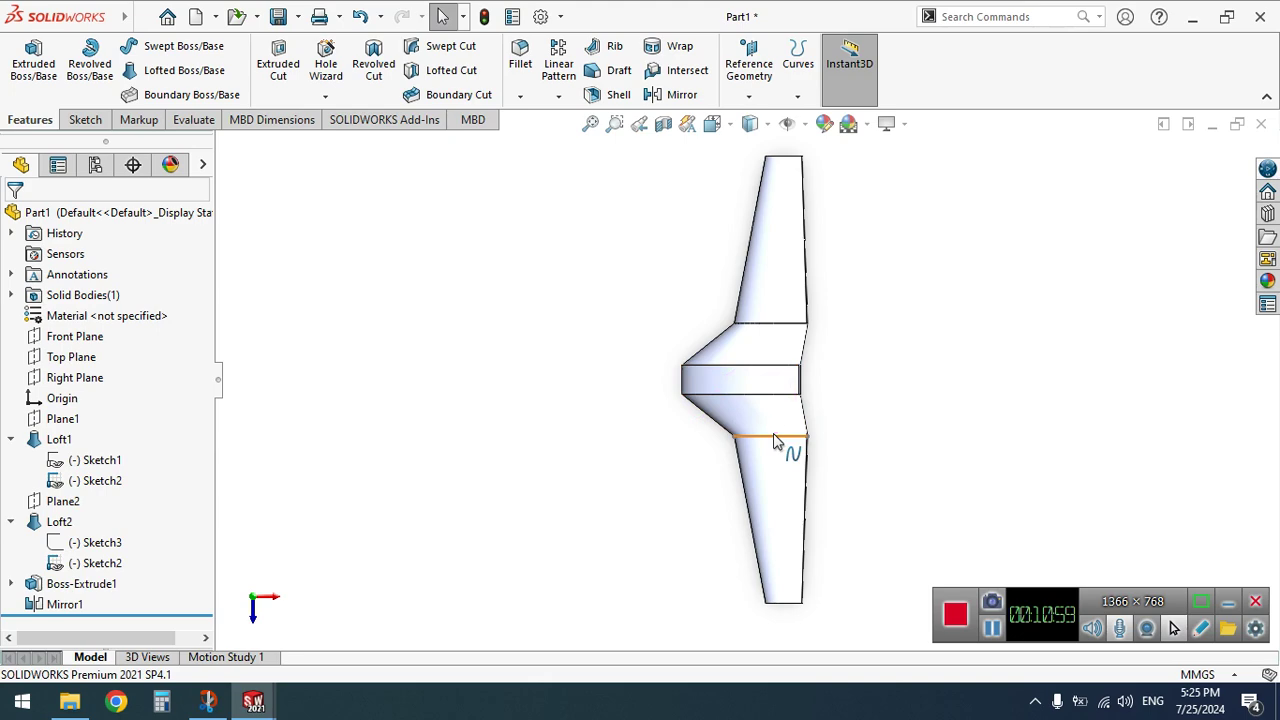
mouse_move(777, 437)
mouse_down()
mouse_move(589, 277)
mouse_move(423, 251)
mouse_move(266, 374)
mouse_move(600, 347)
mouse_move(789, 283)
mouse_move(657, 309)
mouse_move(689, 414)
mouse_move(674, 362)
mouse_move(843, 360)
mouse_move(836, 494)
mouse_up()
mouse_move(826, 497)
mouse_down()
mouse_move(749, 432)
mouse_move(849, 457)
mouse_move(729, 514)
mouse_move(695, 402)
mouse_up()
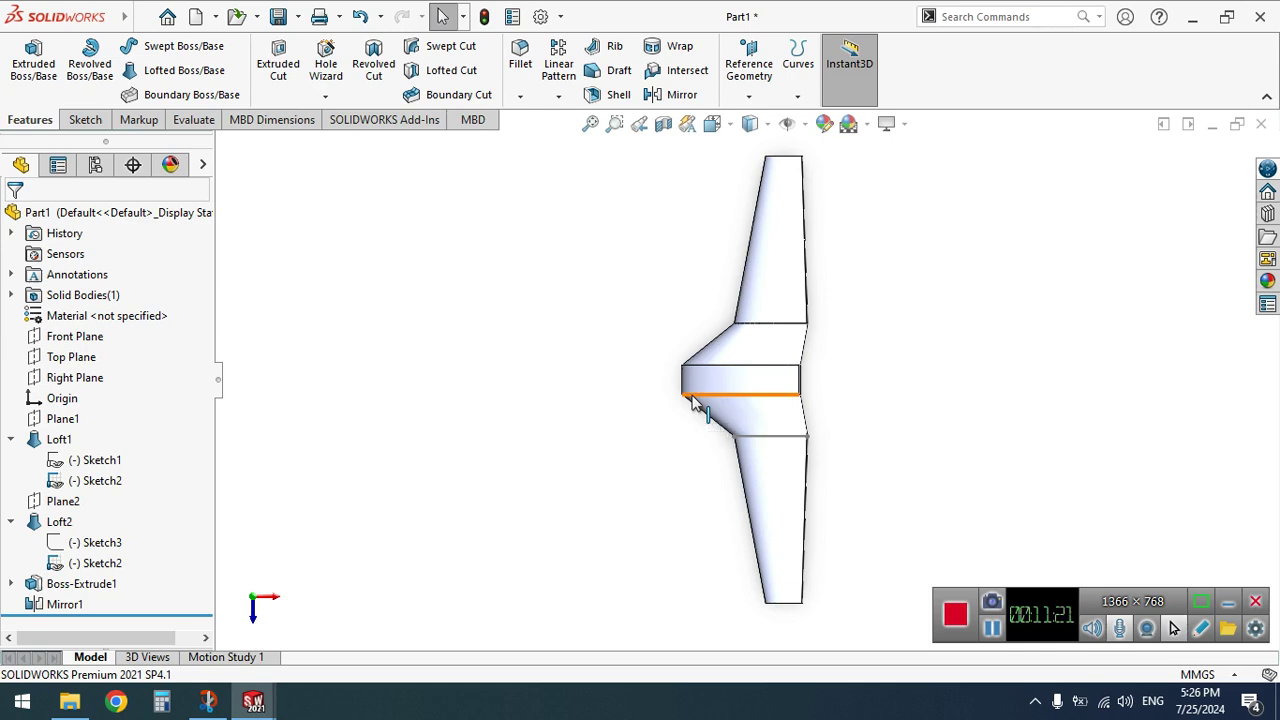
mouse_move(694, 403)
mouse_down()
mouse_move(634, 416)
mouse_move(631, 394)
mouse_move(780, 366)
mouse_move(694, 469)
mouse_move(793, 289)
mouse_move(694, 514)
mouse_up()
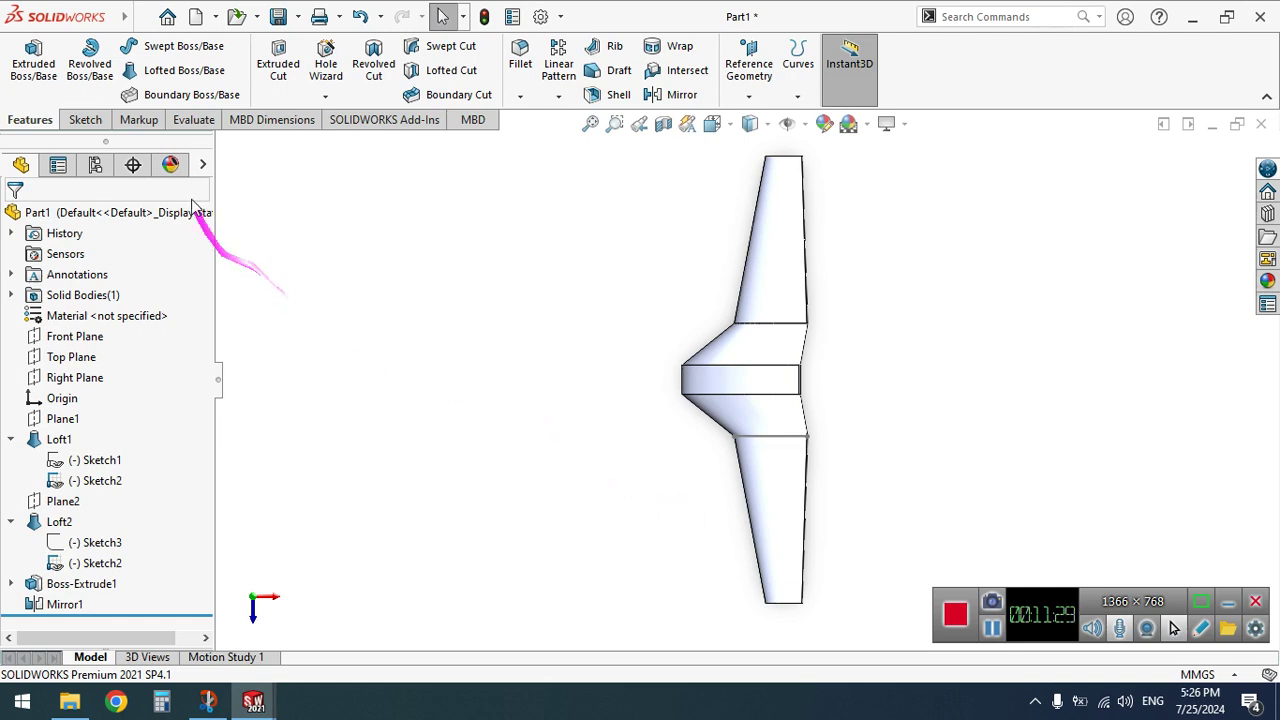
Examine the mass properties of the complete flying wing, including volume, surface area and center of mass, and close the report
click(193, 120)
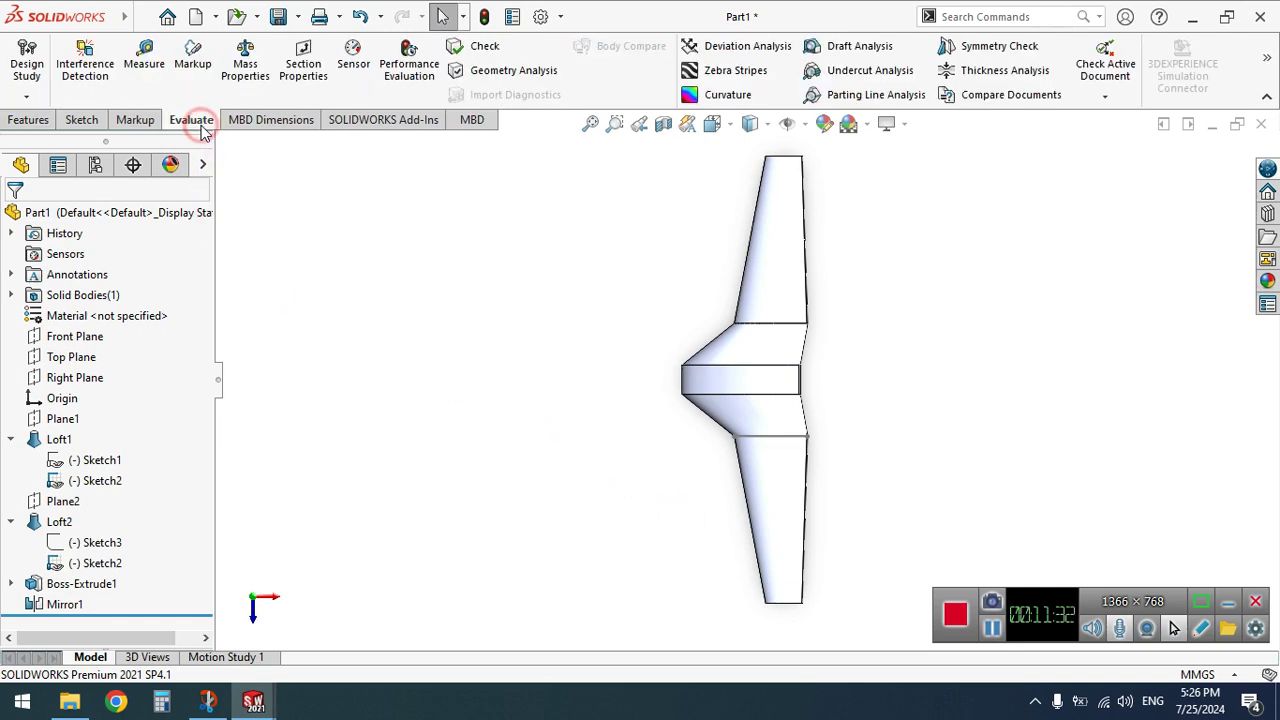
click(245, 63)
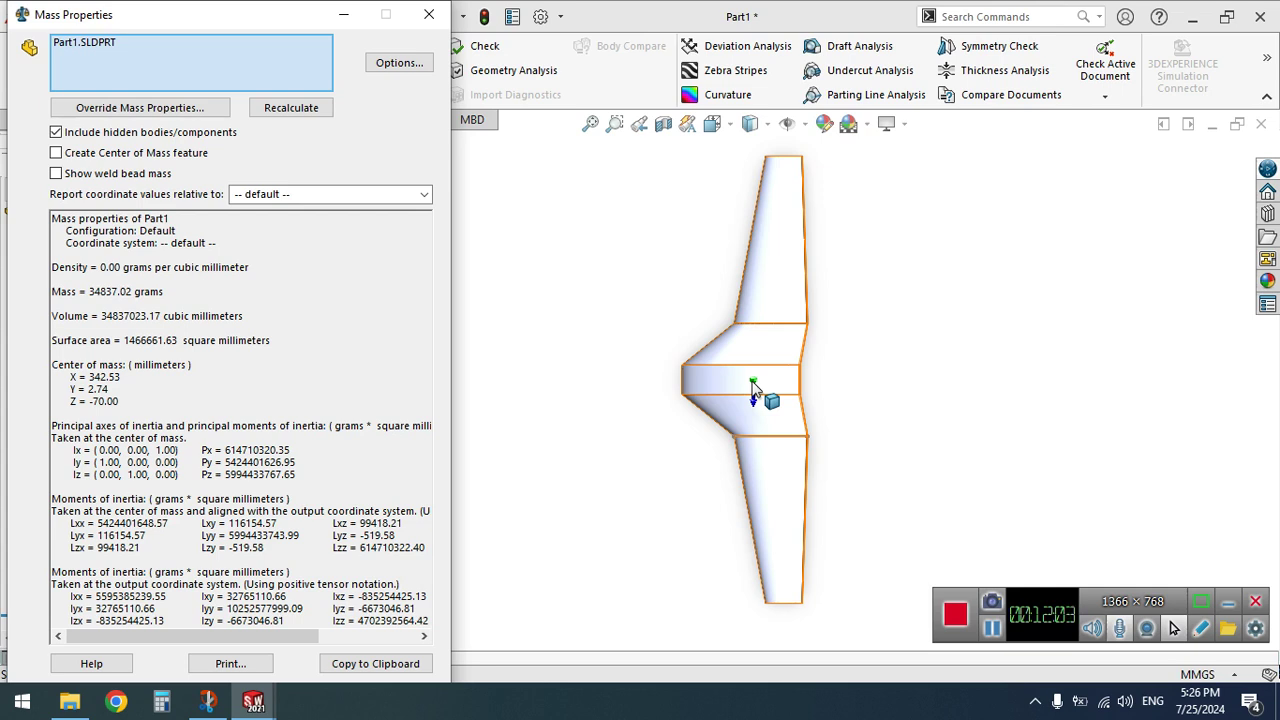
click(549, 309)
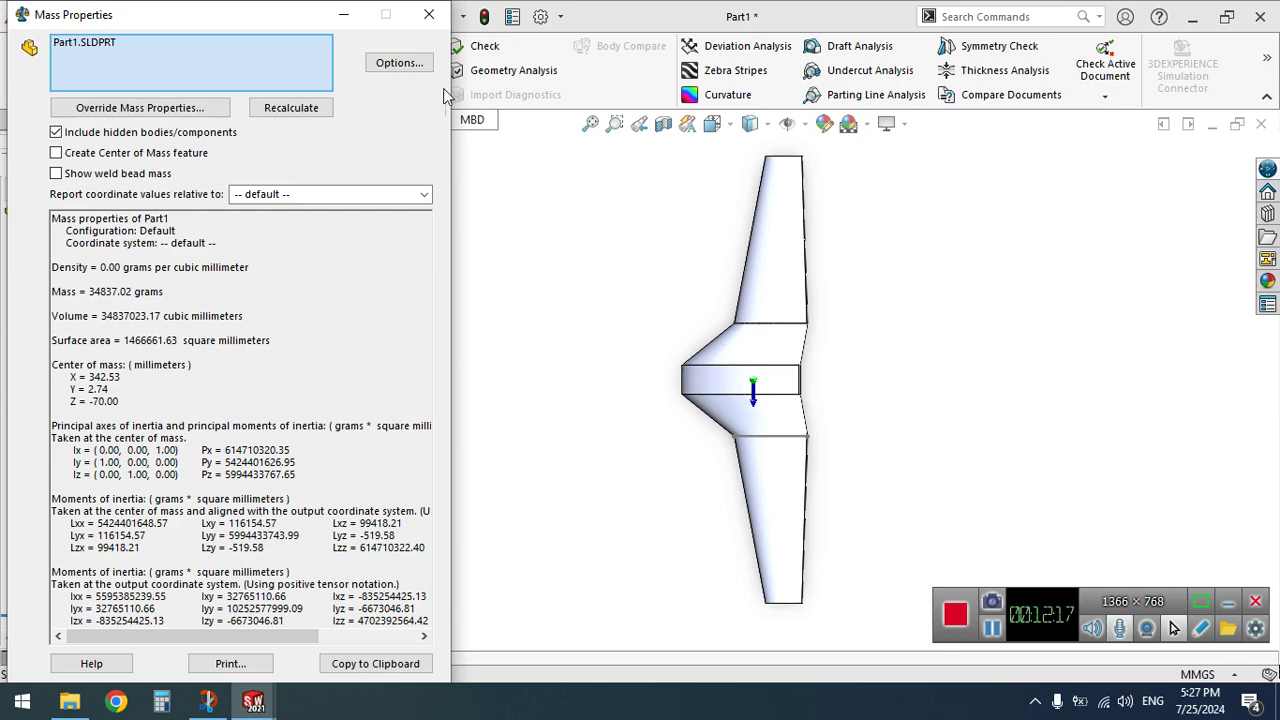
click(429, 14)
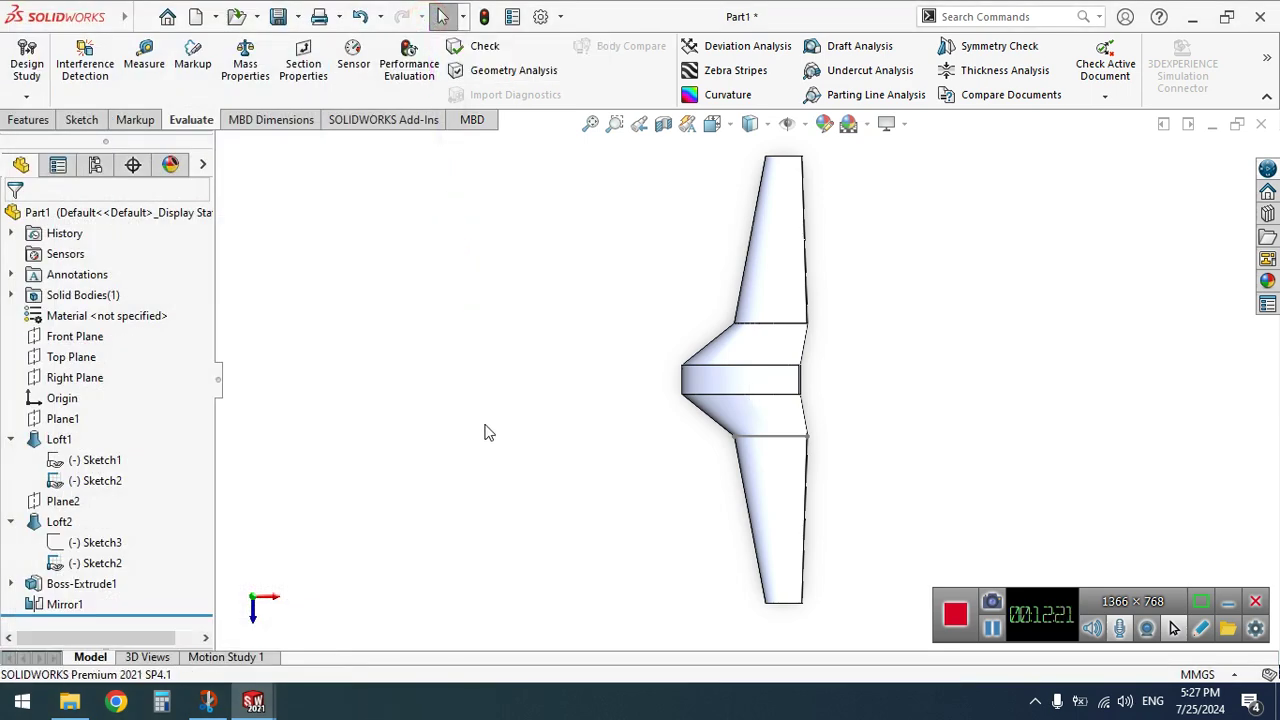
Save the part as flyingWing in the flyingWing project folder
click(289, 20)
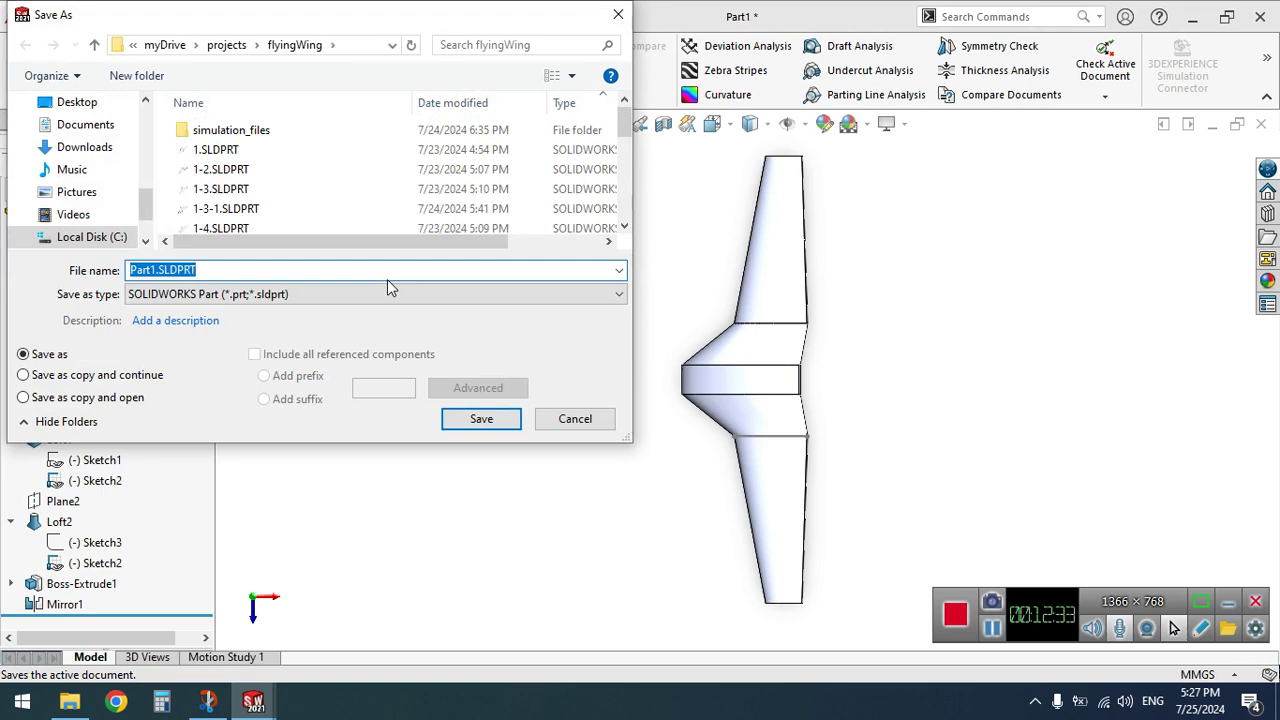
text(F)
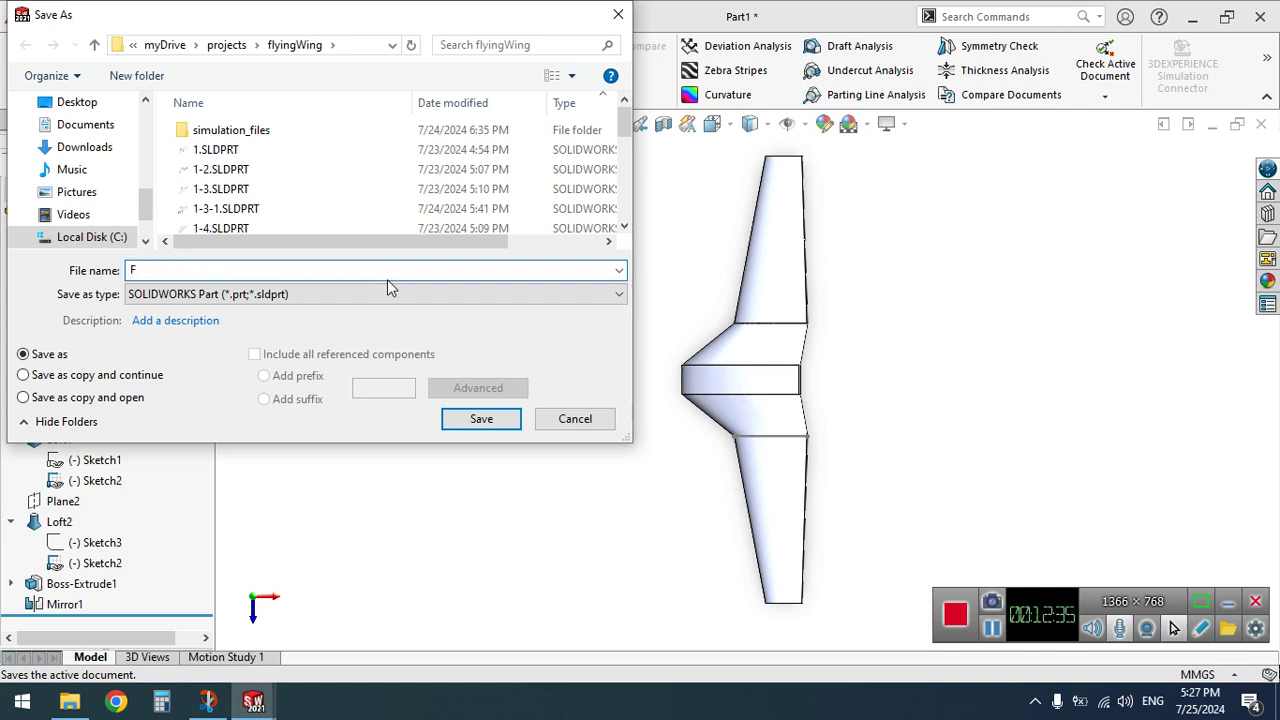
text(lyingWing)
click(481, 418)
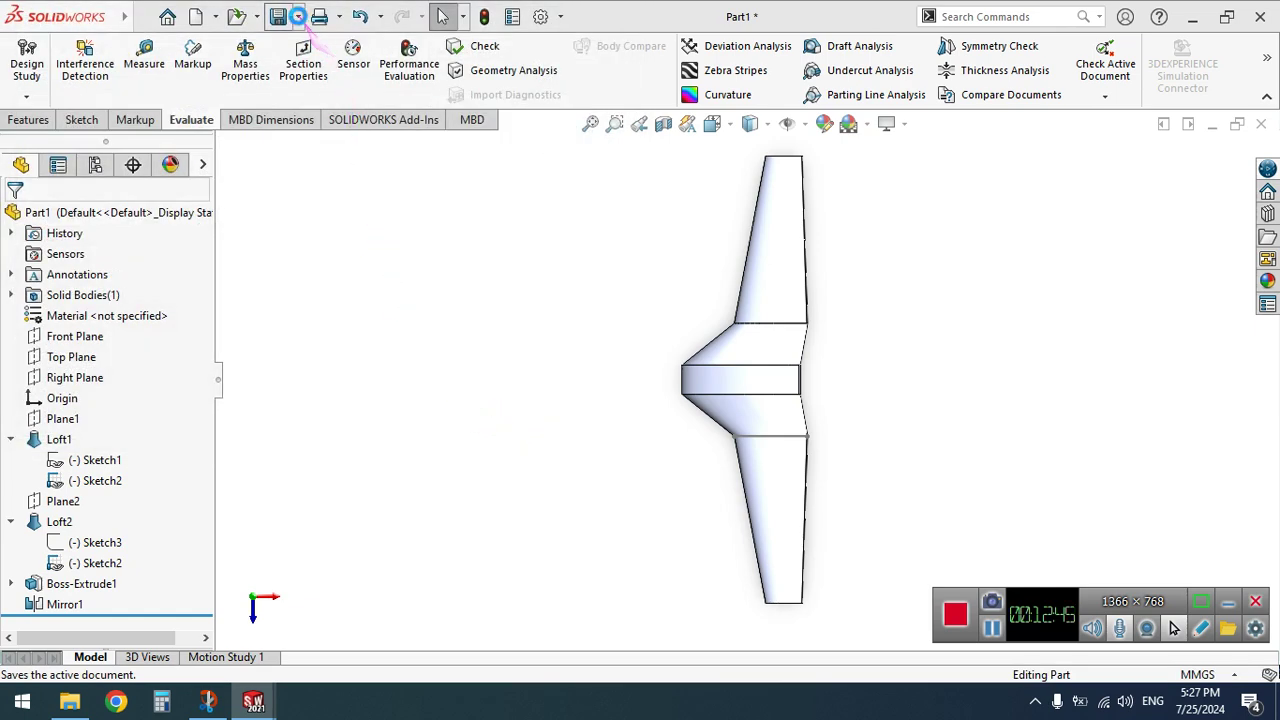
Export the model in ACIS format as flyingWing.SAT to the flyingWing project folder
click(298, 20)
click(312, 65)
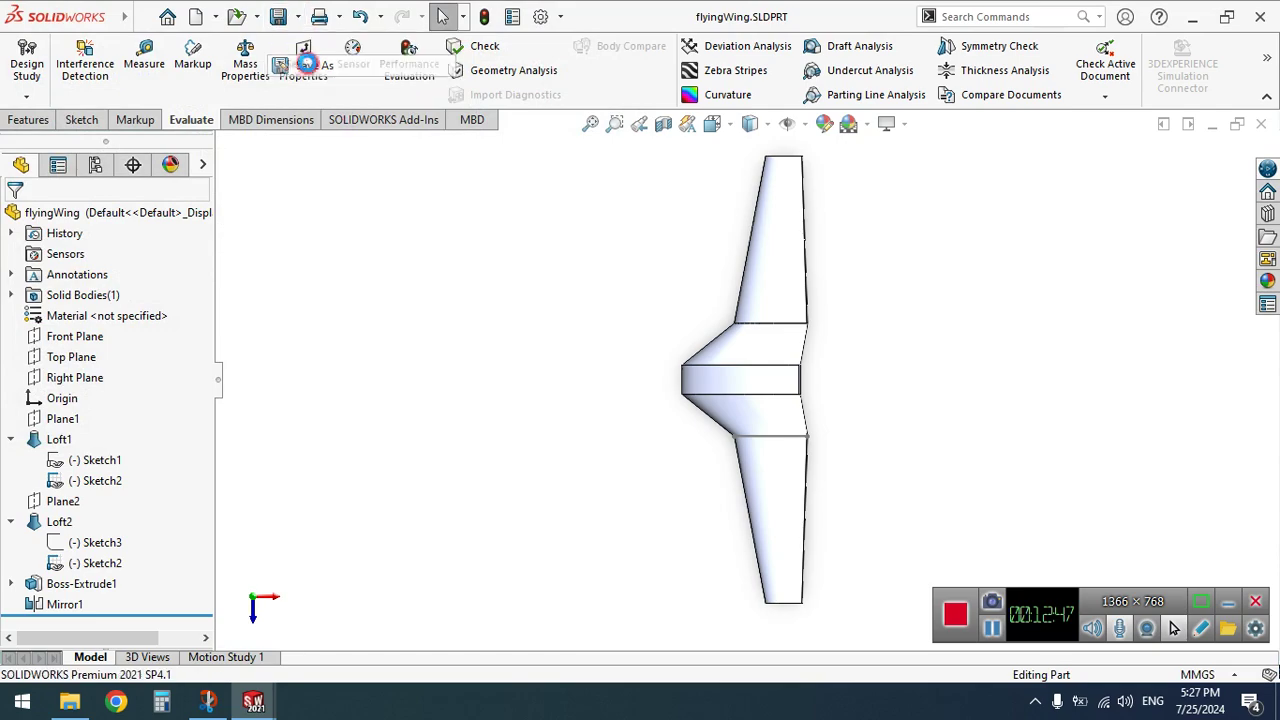
click(357, 295)
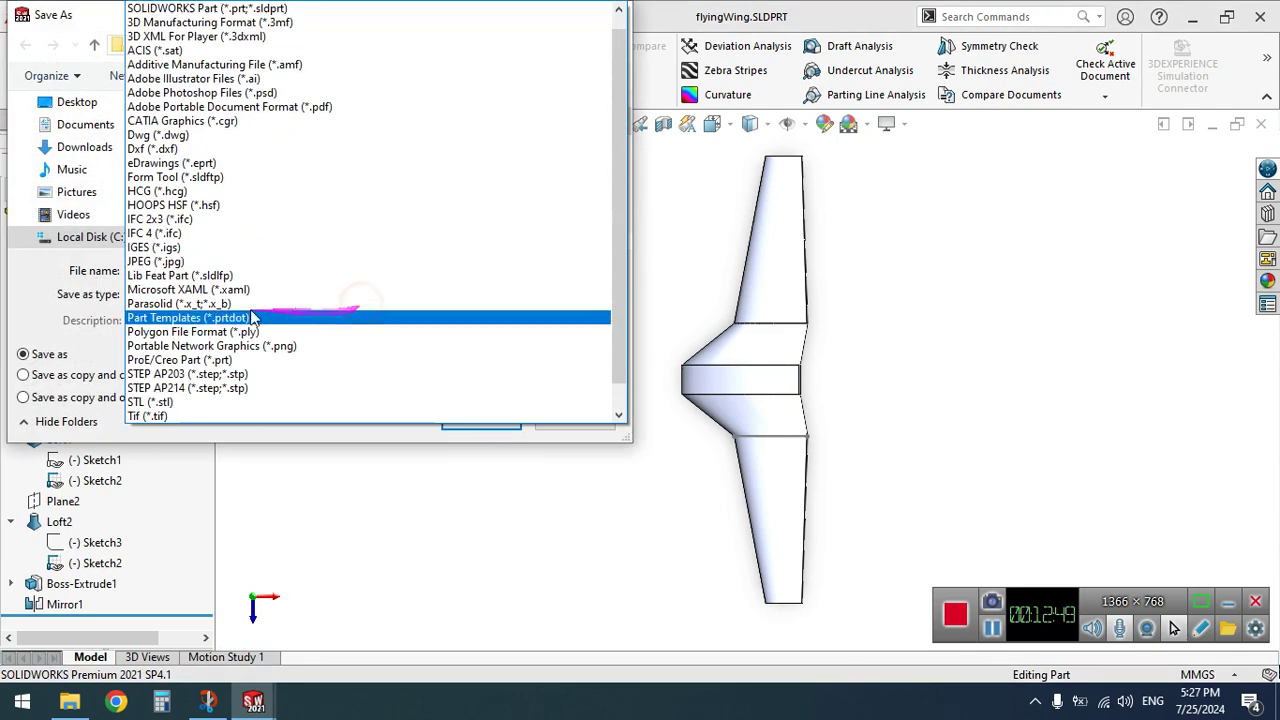
click(175, 51)
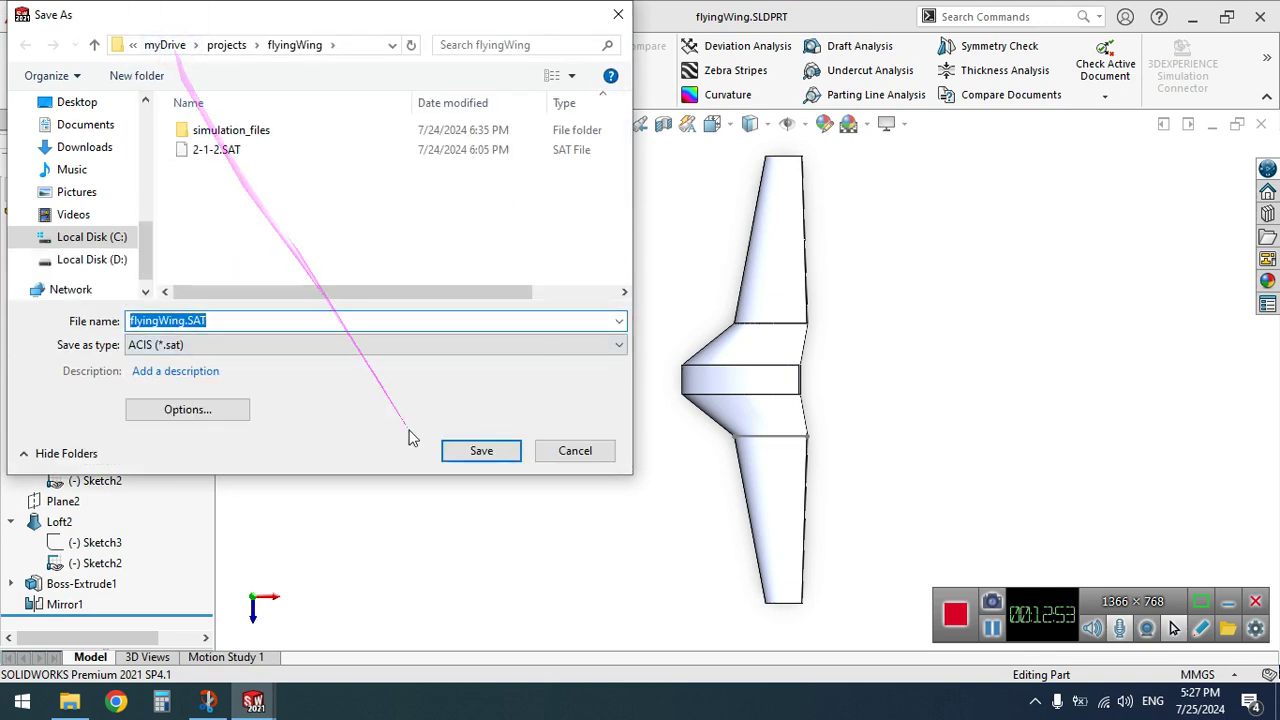
click(490, 450)
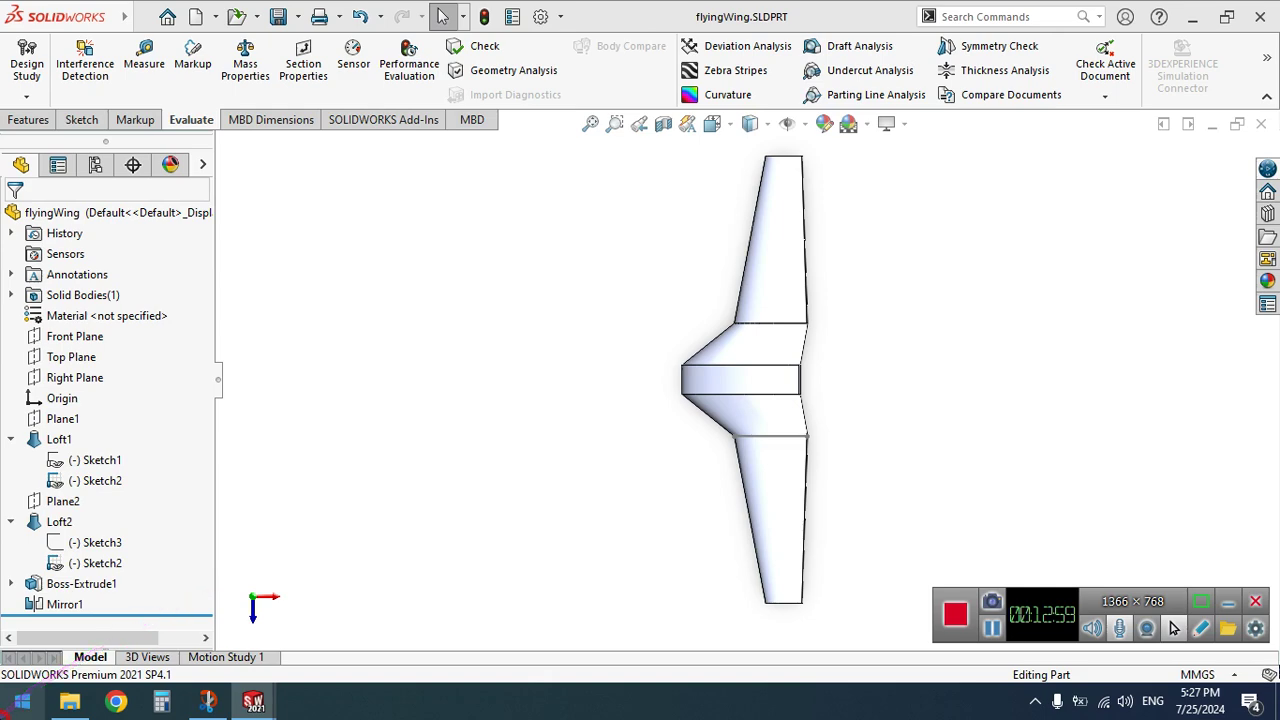
Launch Ansys Workbench 2021 R2
click(10, 710)
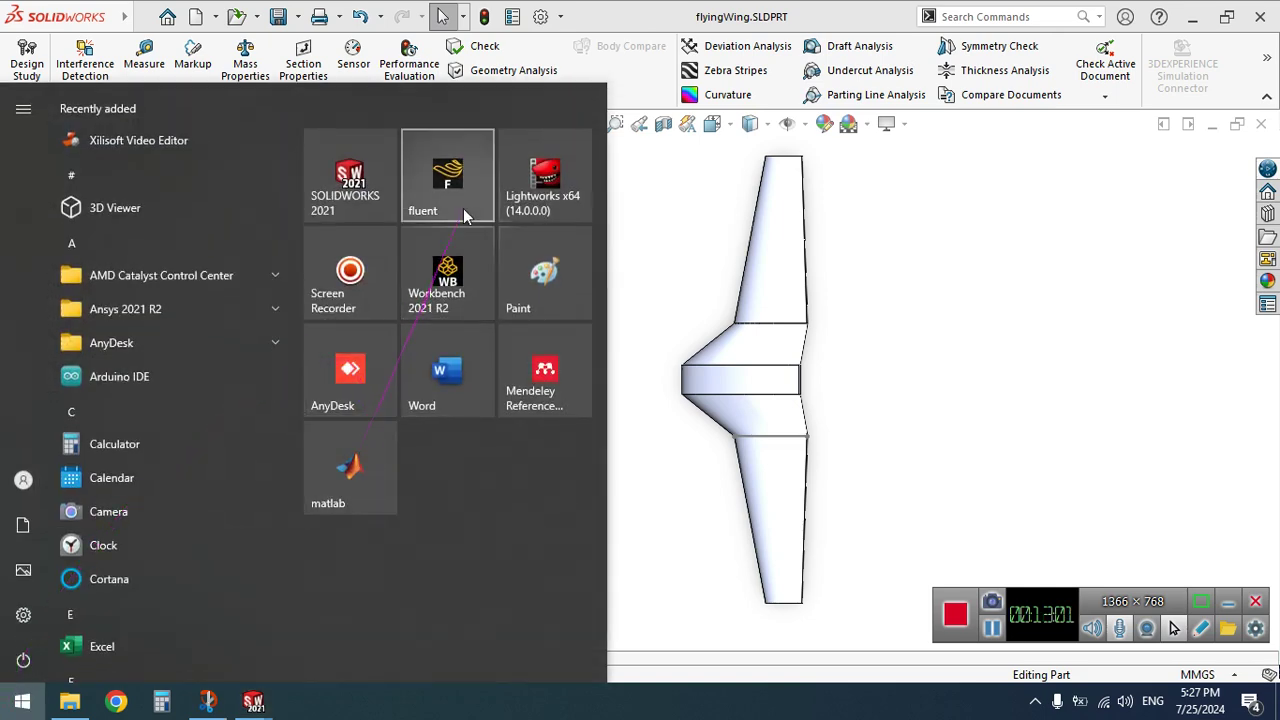
click(460, 267)
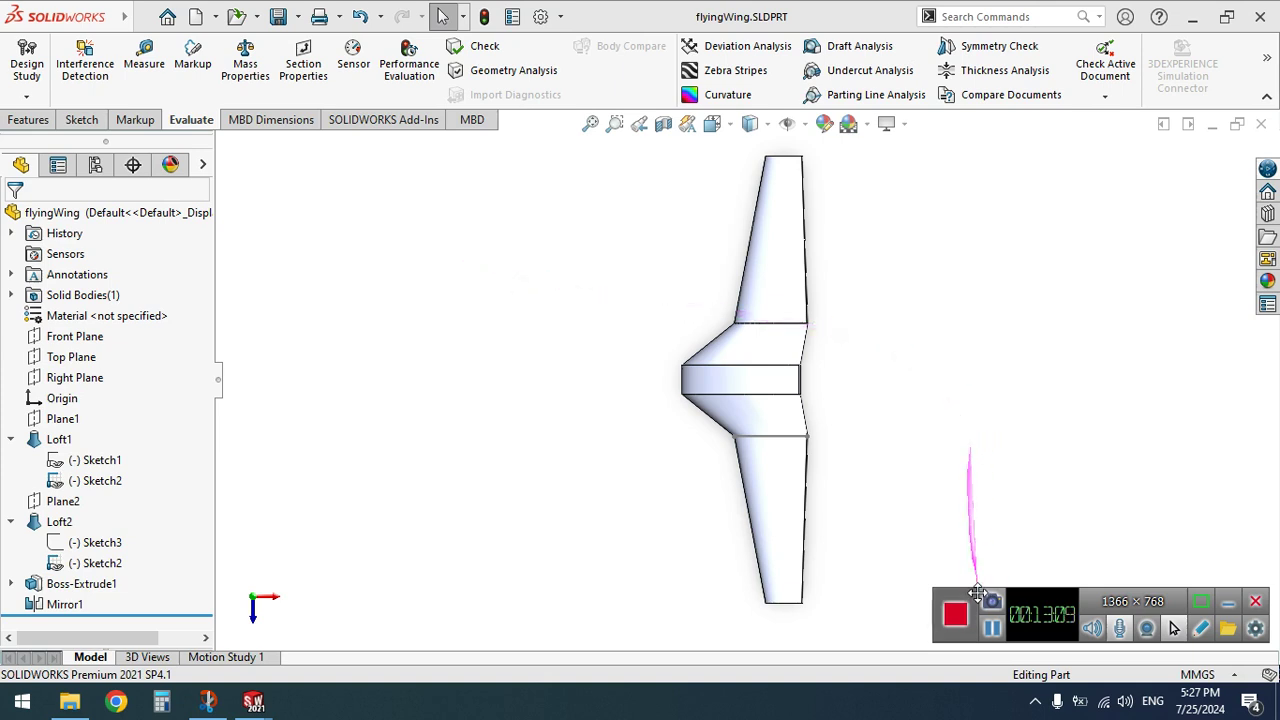
Add a Fluid Flow (Fluent) analysis system to the Project Schematic, keeping its default name
click(991, 628)
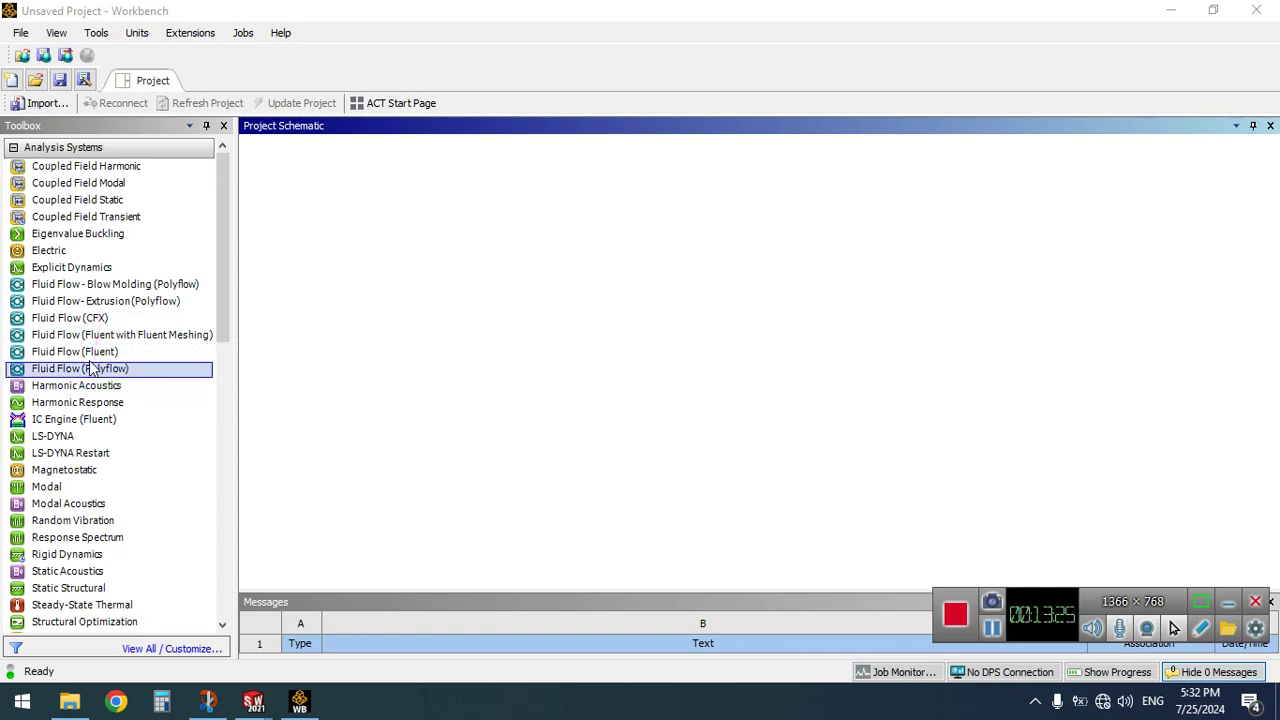
drag(89, 360, 392, 220)
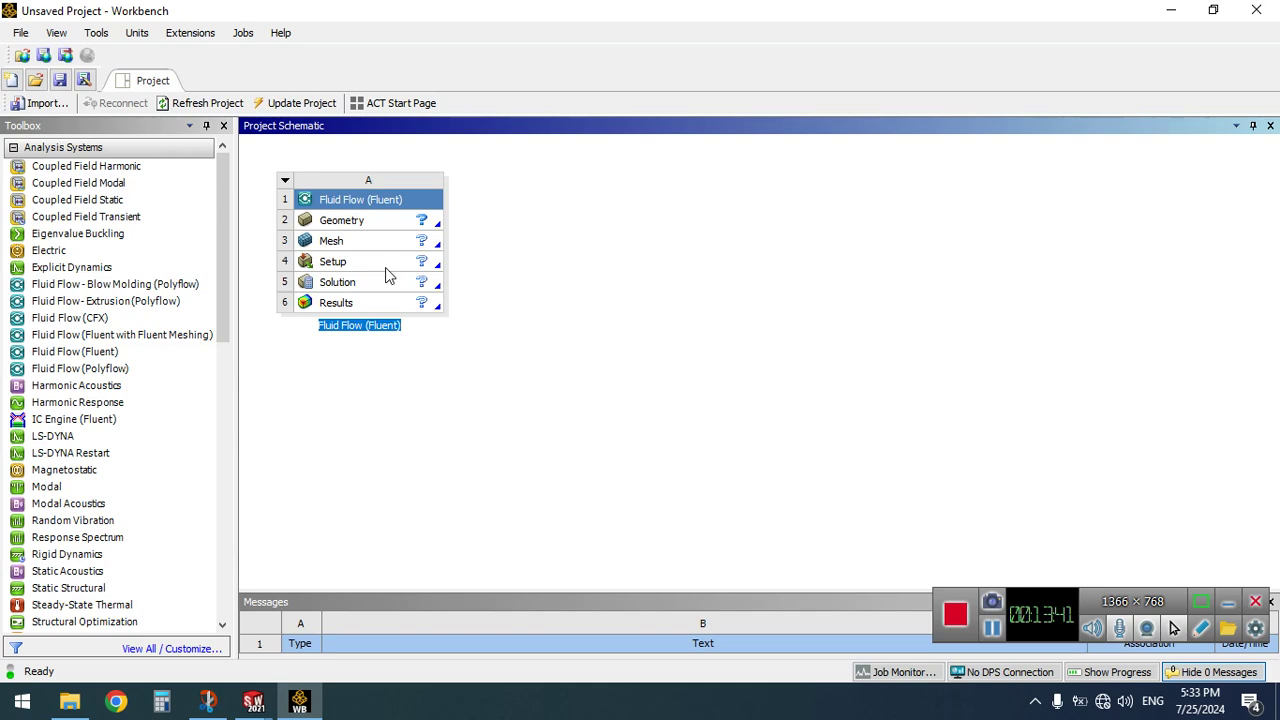
click(413, 224)
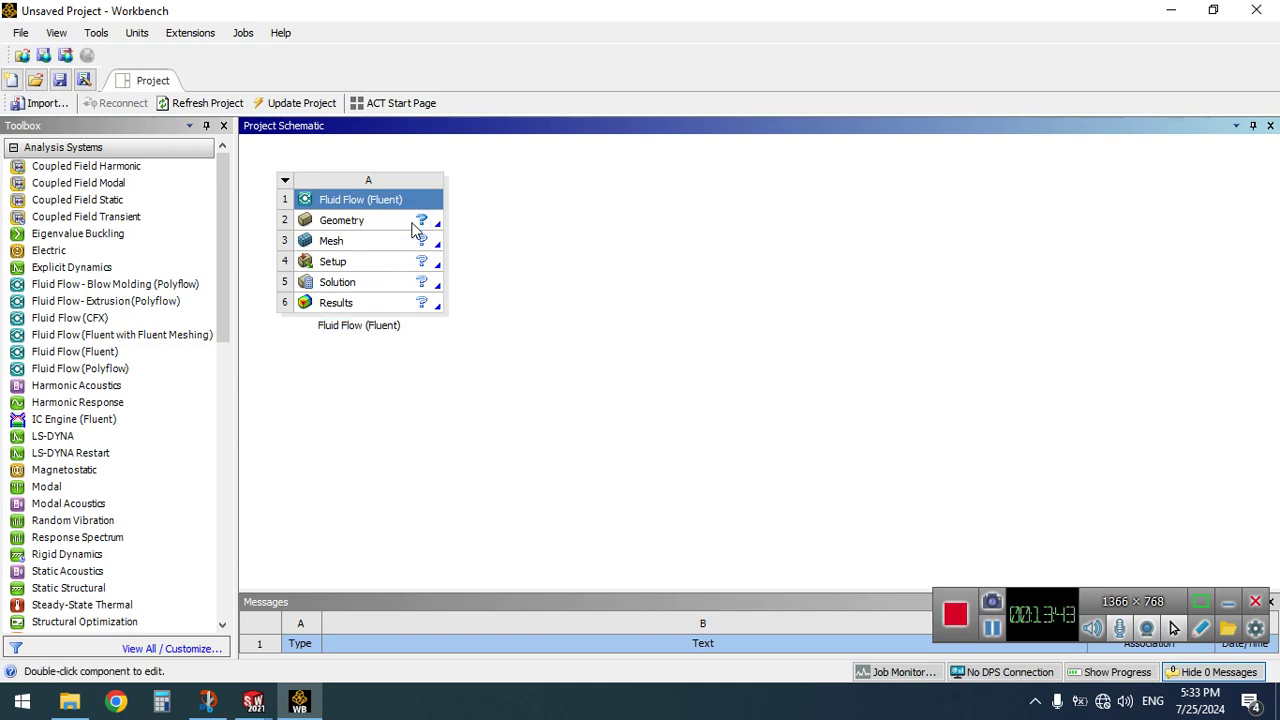
Import flyingWing.SAT from the flyingWing project folder as the geometry of the Fluid Flow (Fluent) system
click(413, 228)
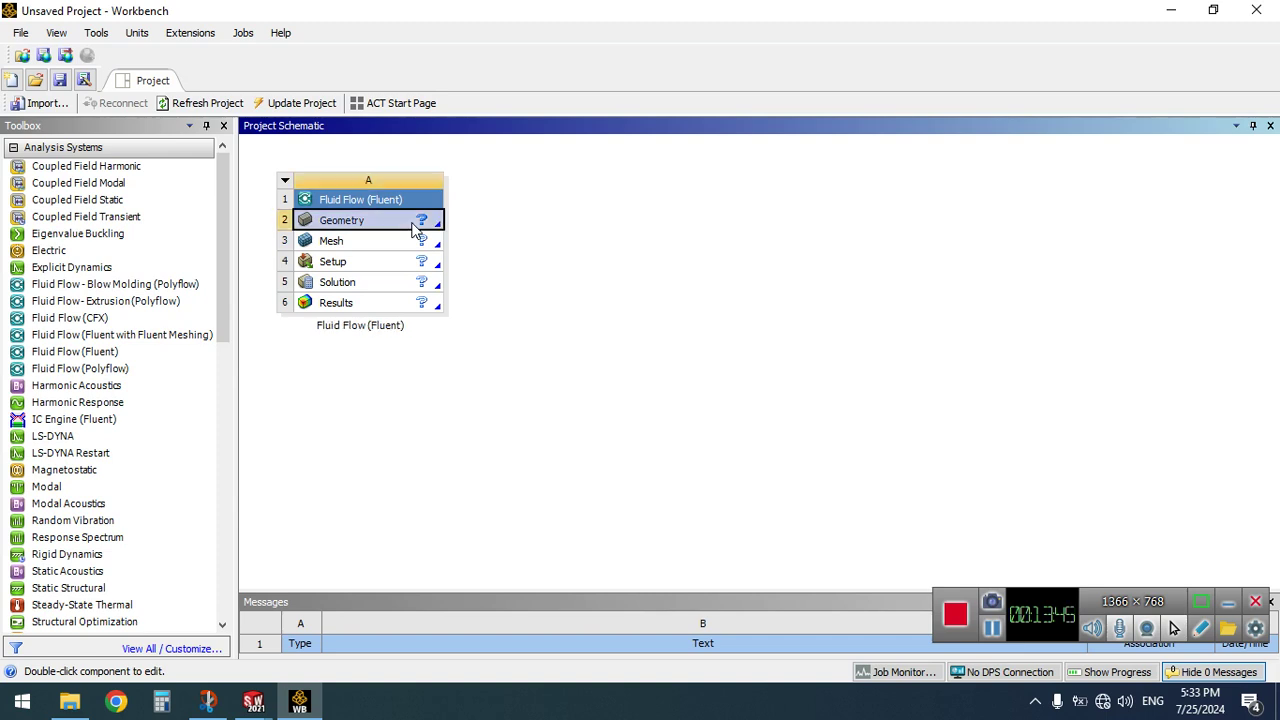
right_click(414, 228)
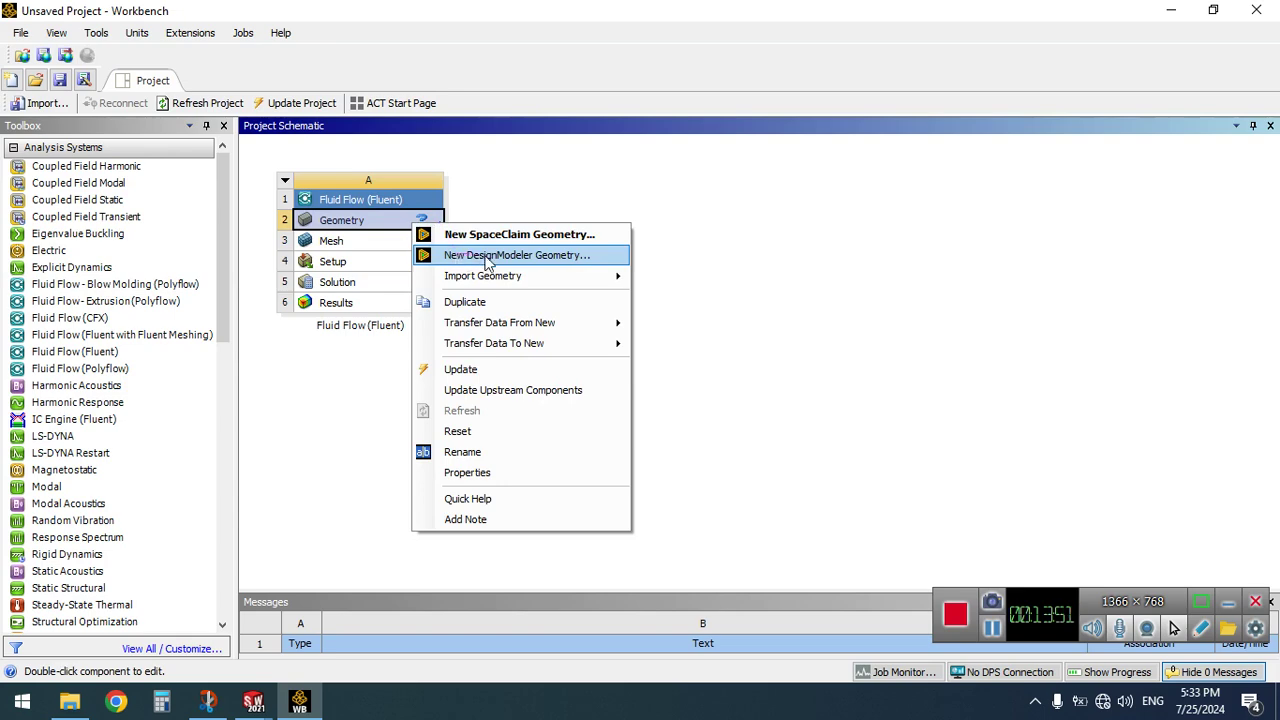
mouse_move(543, 280)
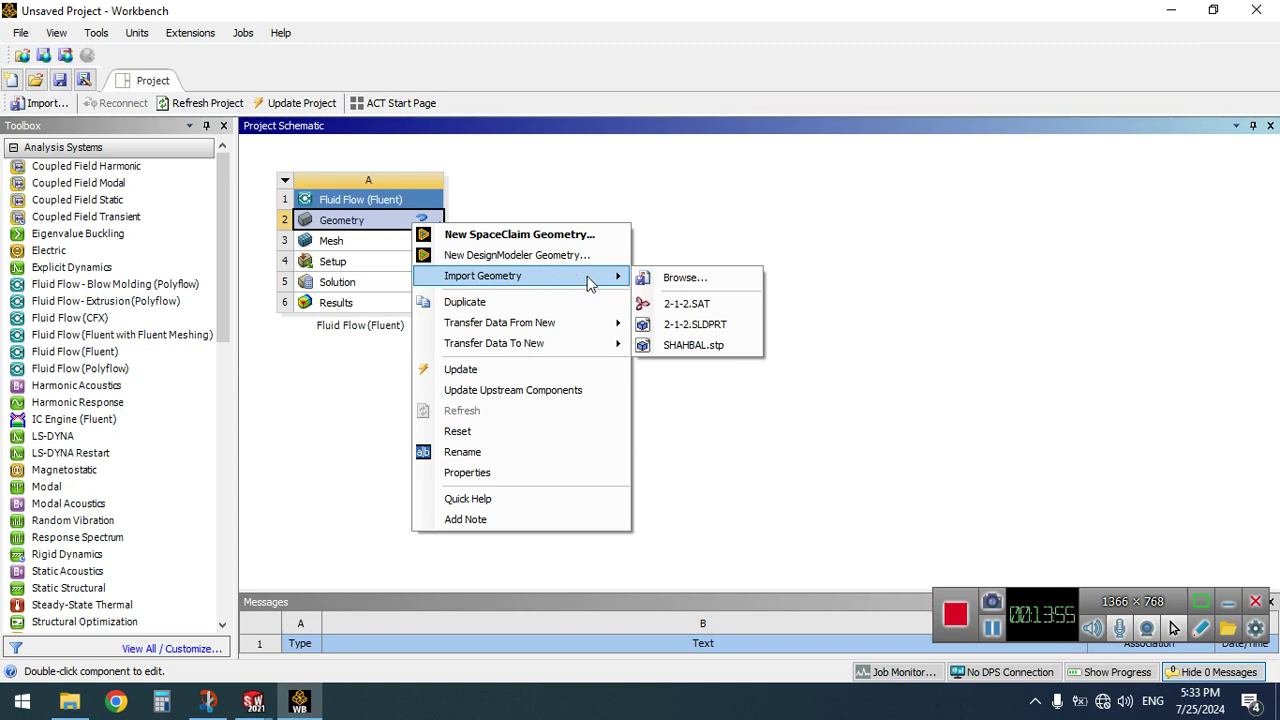
click(683, 278)
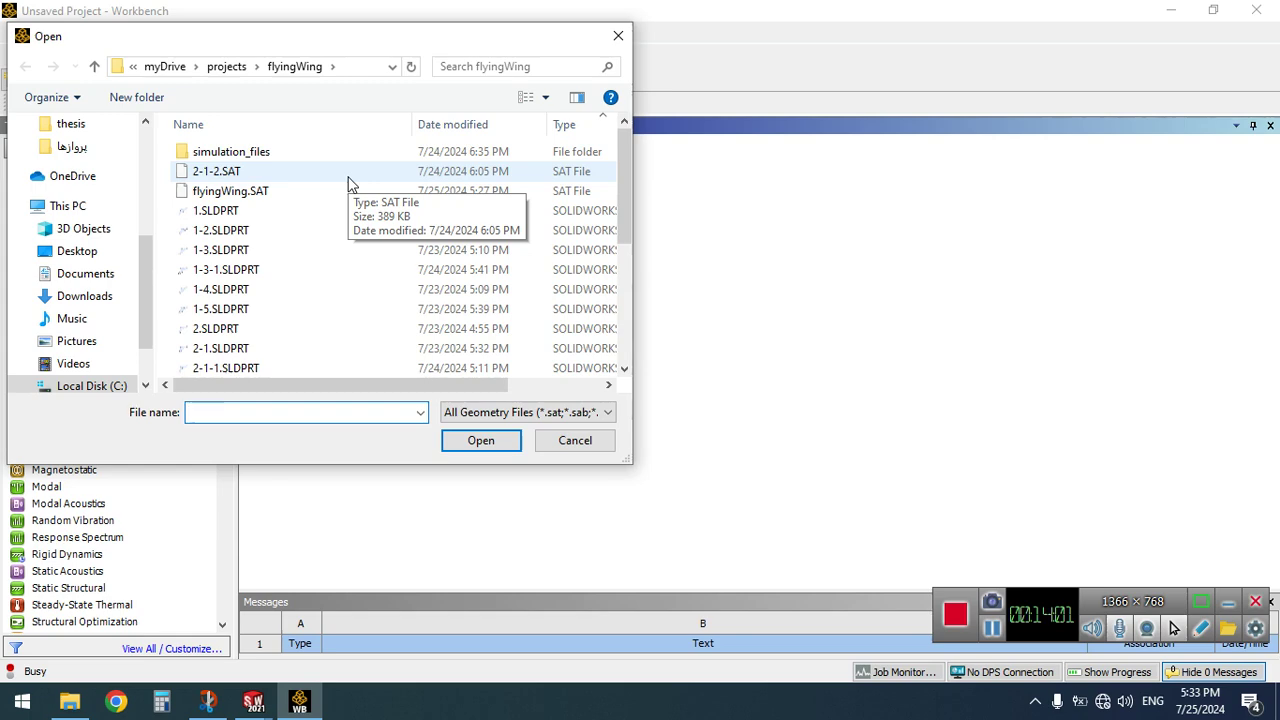
click(265, 191)
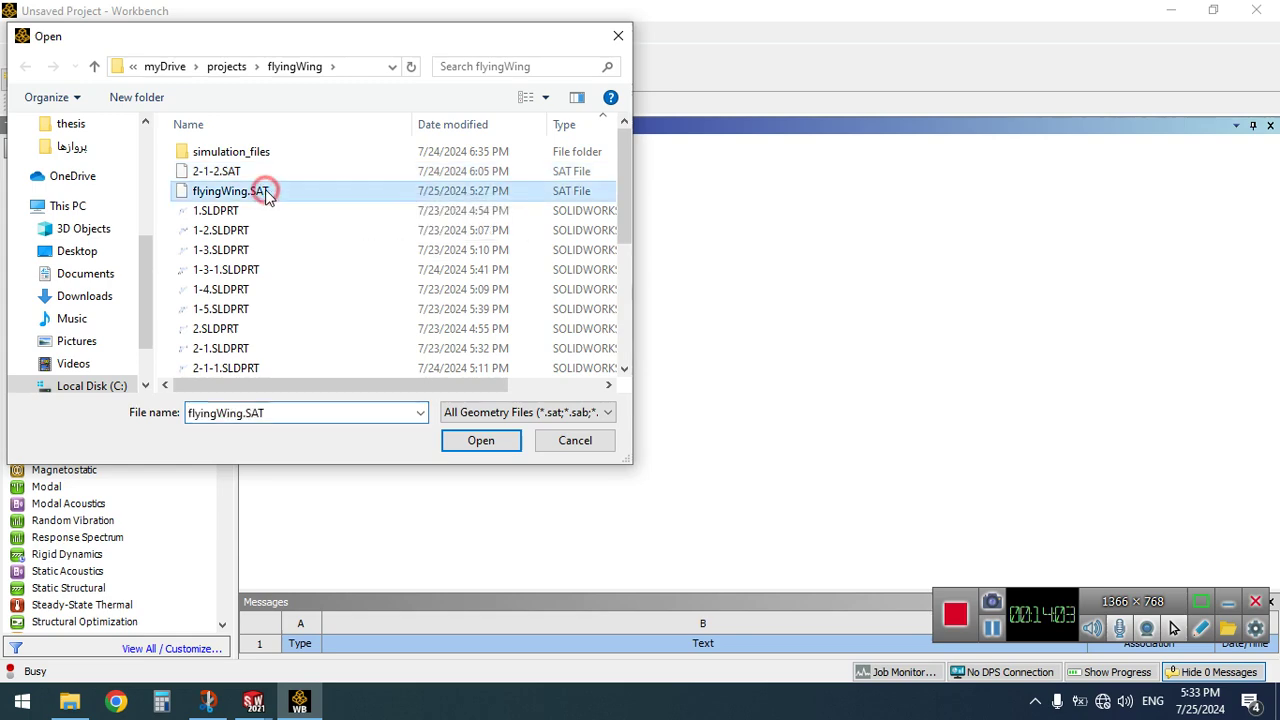
click(484, 439)
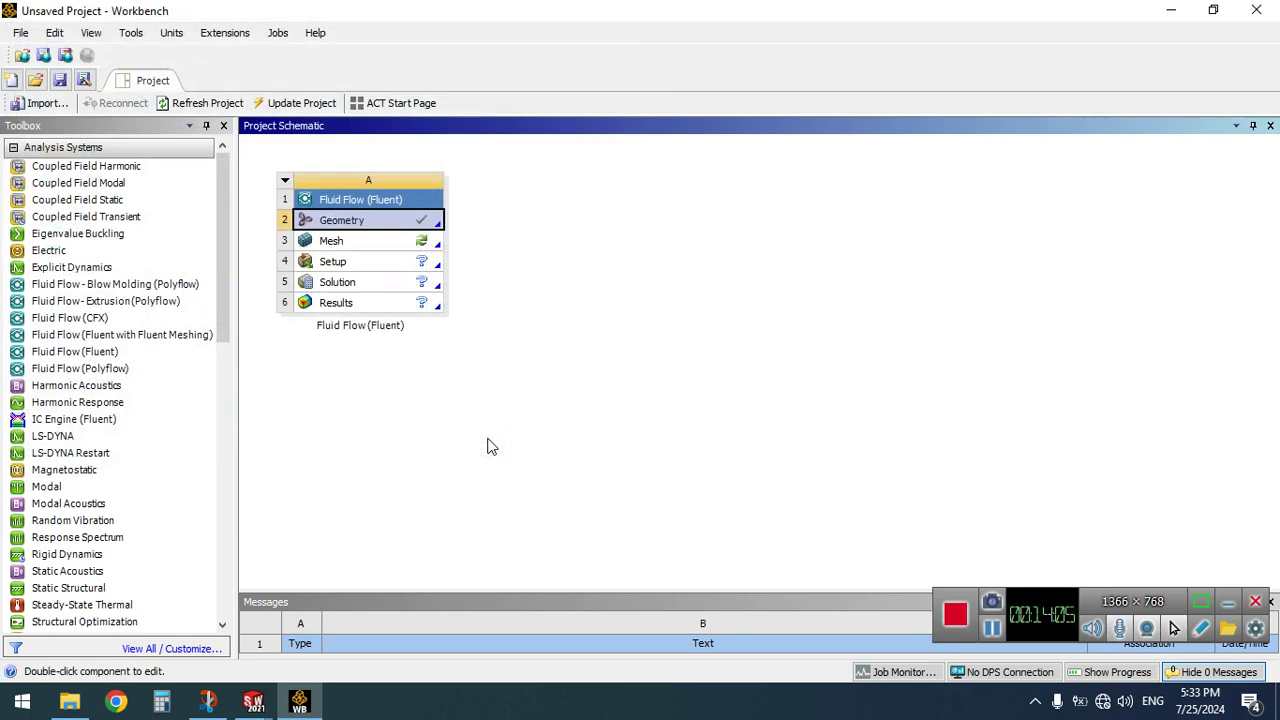
Edit the imported geometry in DesignModeler, generate the import, and select the Part 1 wing body
click(391, 220)
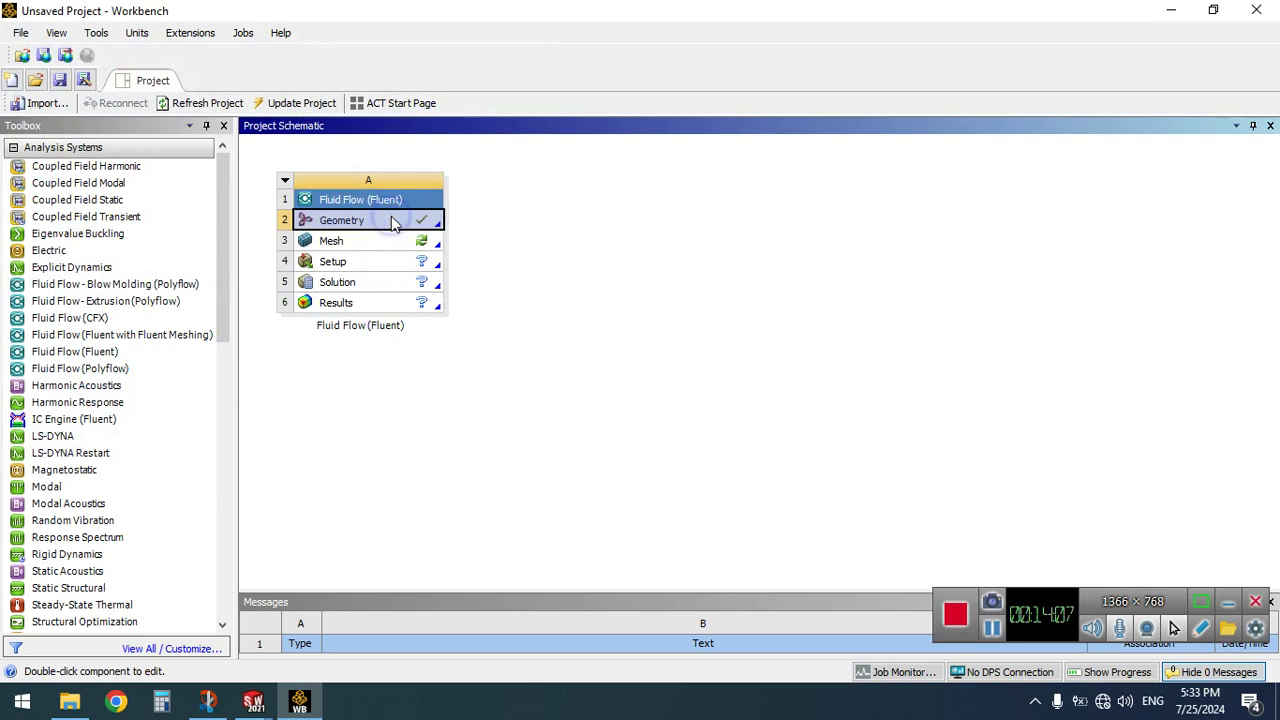
right_click(392, 221)
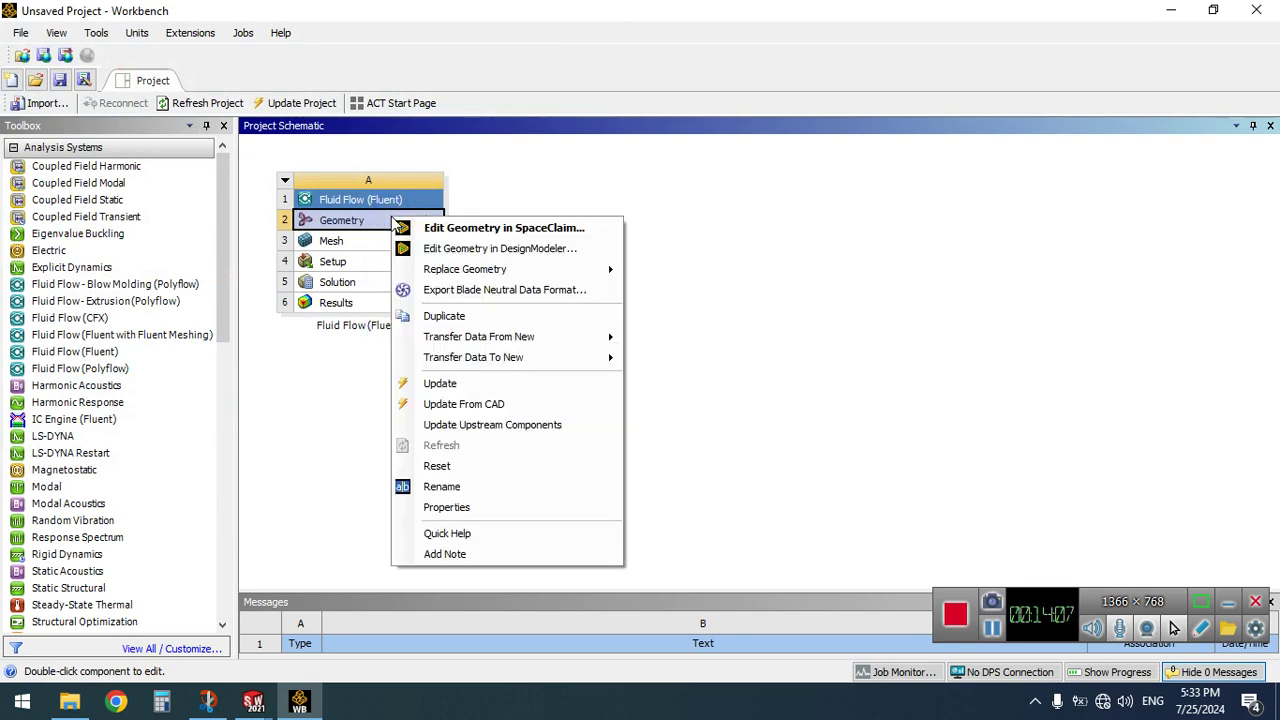
click(497, 249)
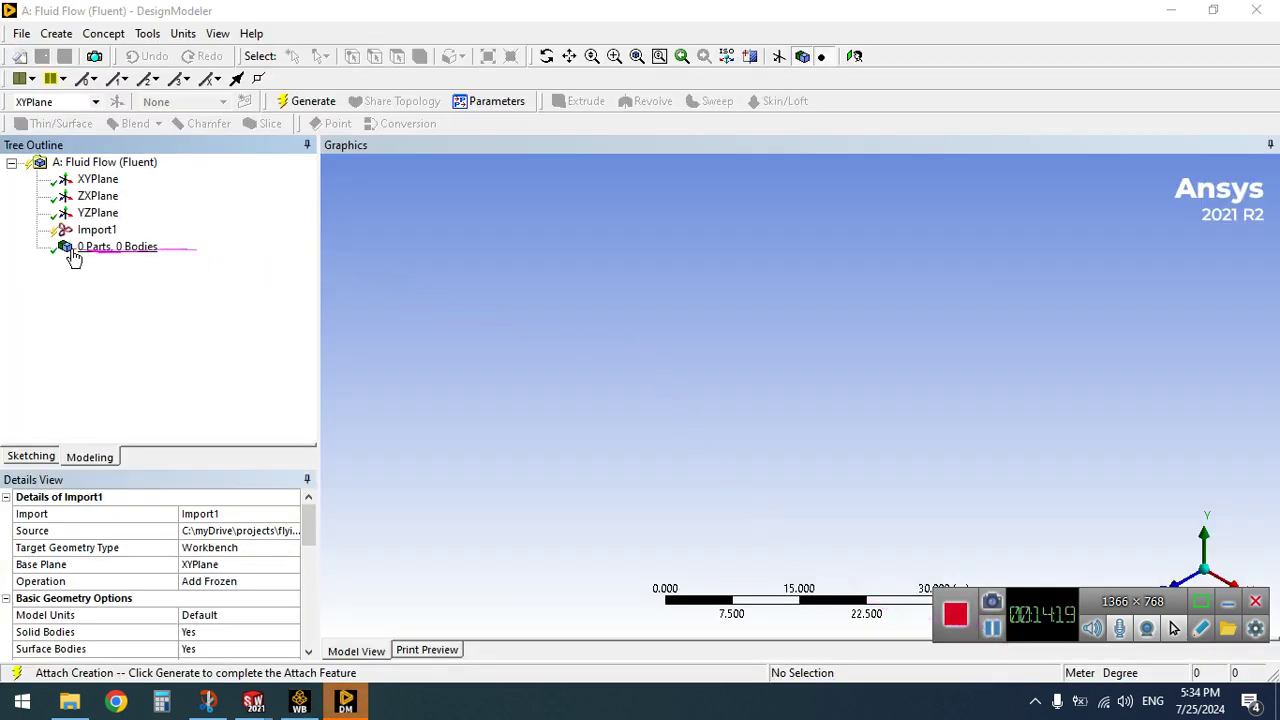
click(306, 104)
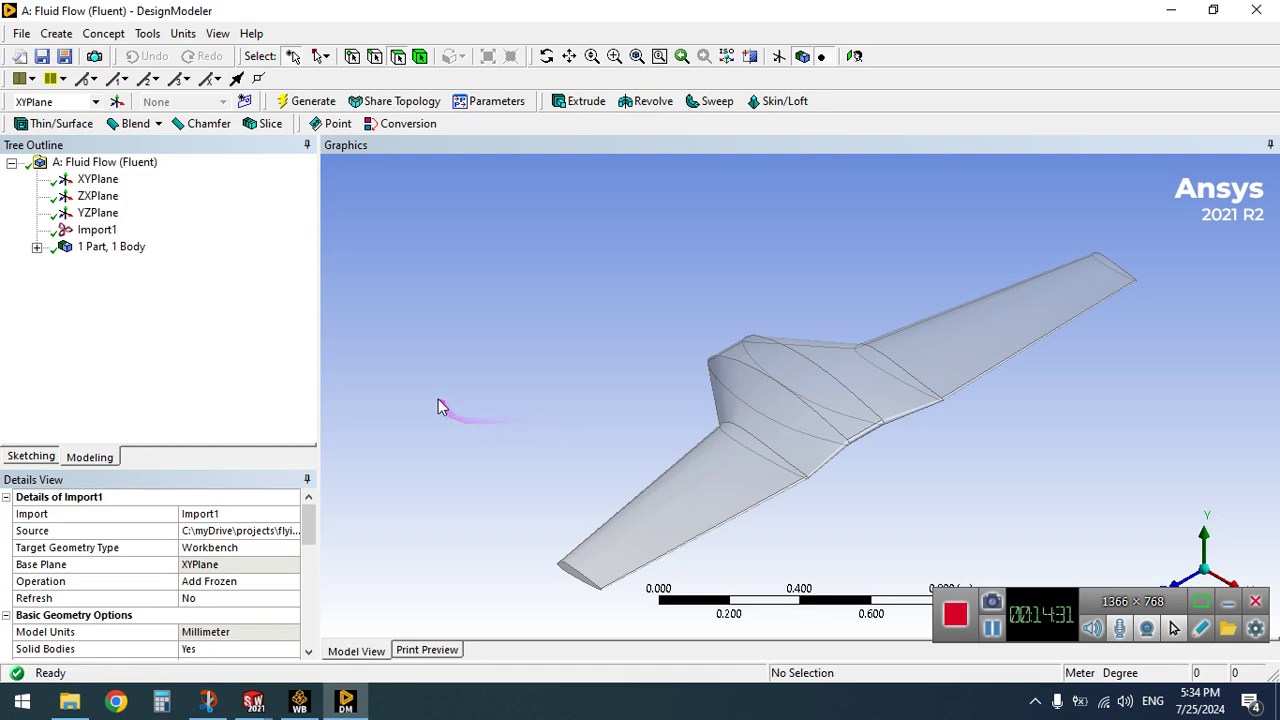
click(37, 247)
click(113, 265)
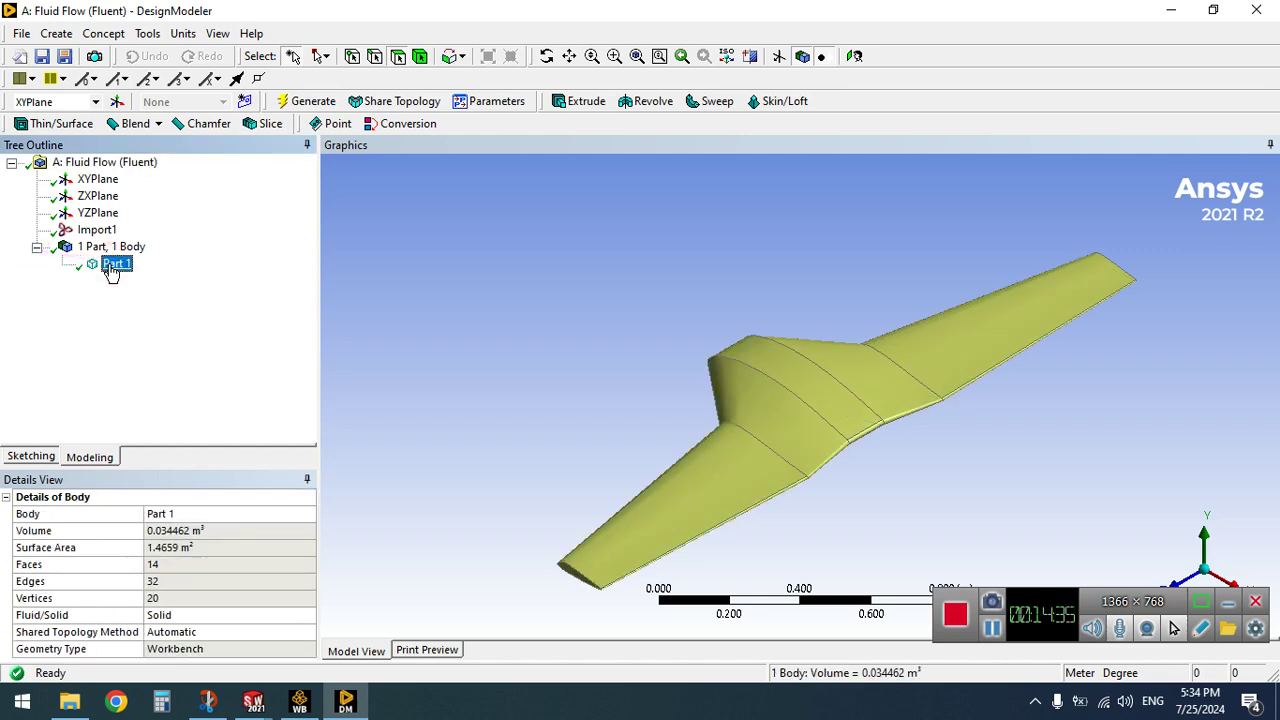
Define a box primitive on the XYPlane with diagonal components of 50 m in X, 20 m in Y and 20 m in Z
click(57, 33)
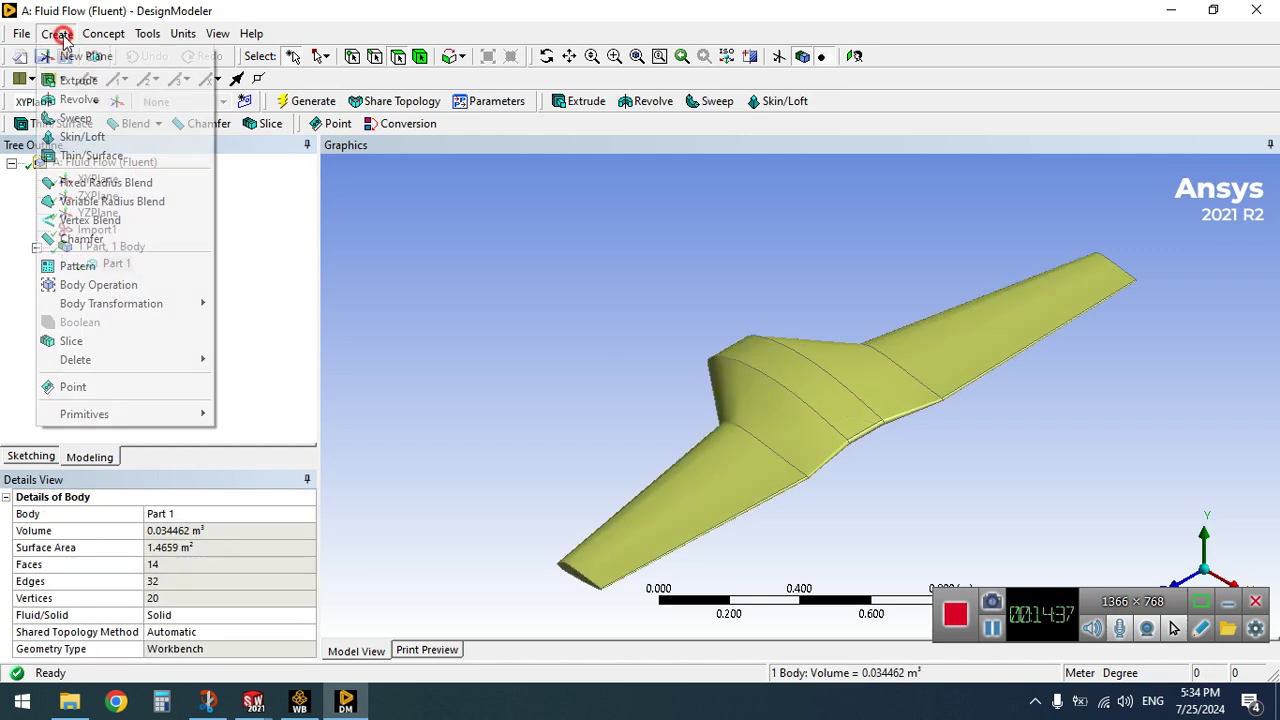
mouse_move(140, 414)
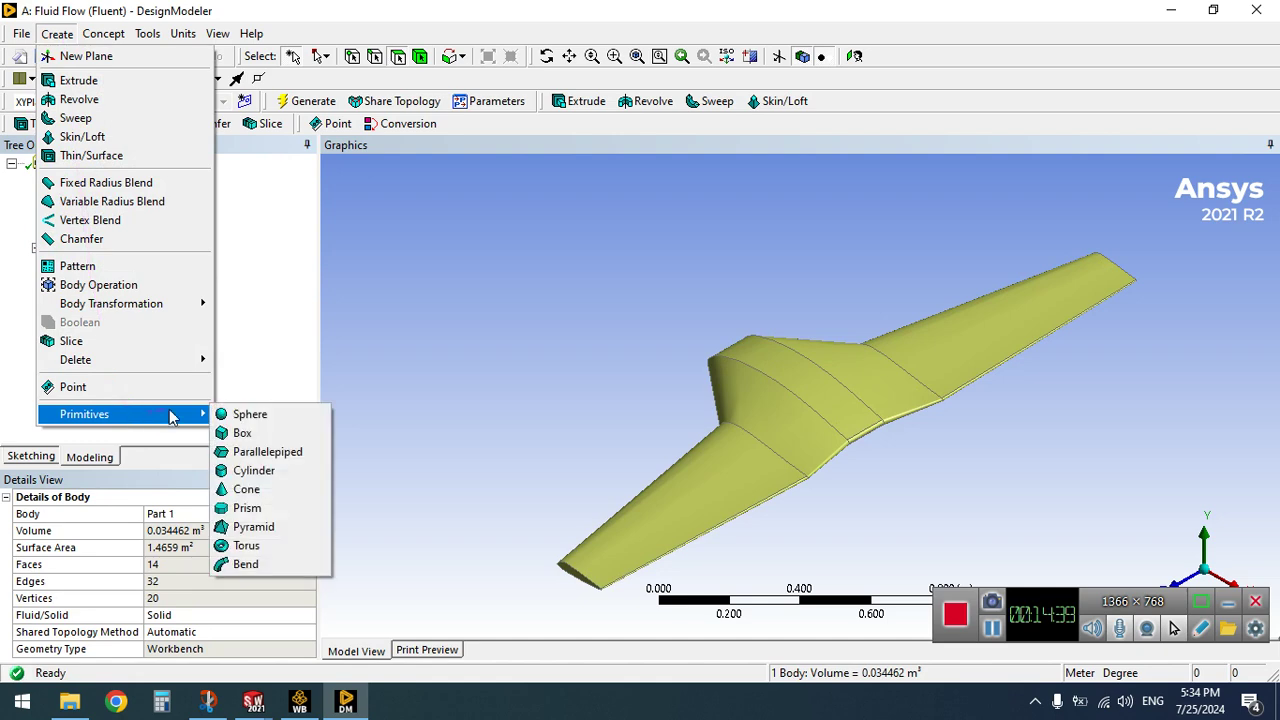
click(251, 436)
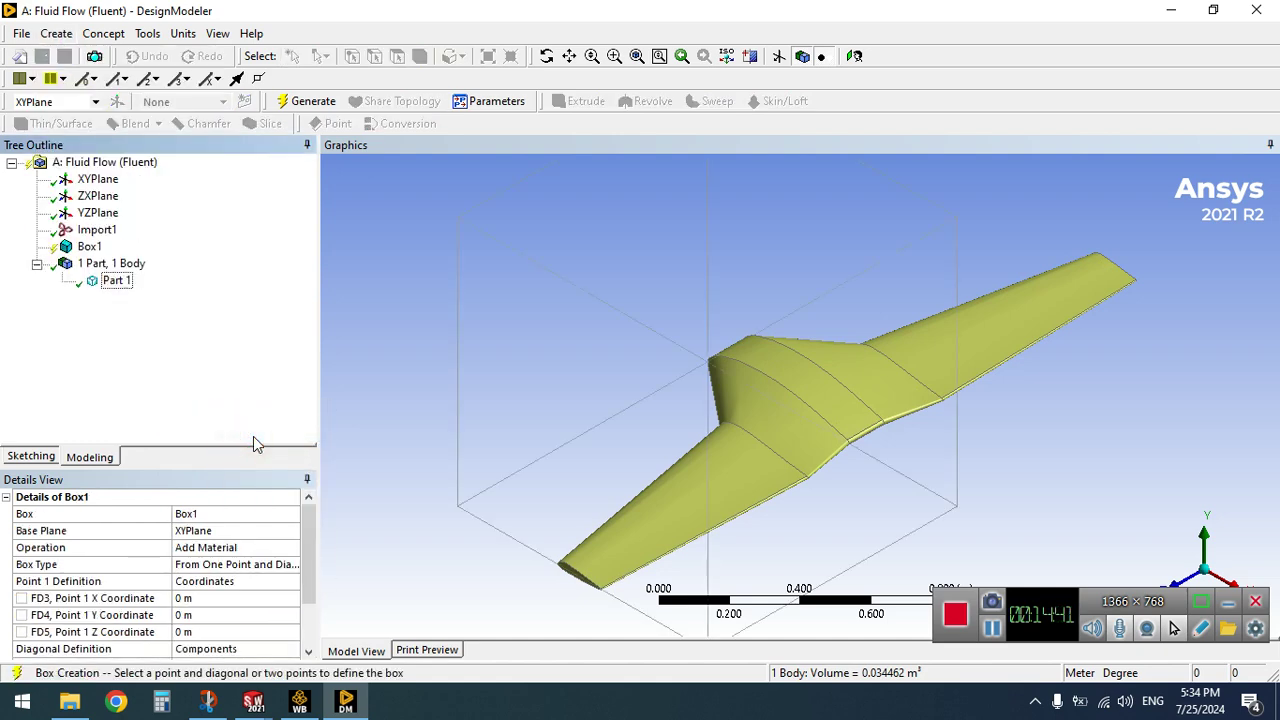
drag(305, 533, 317, 587)
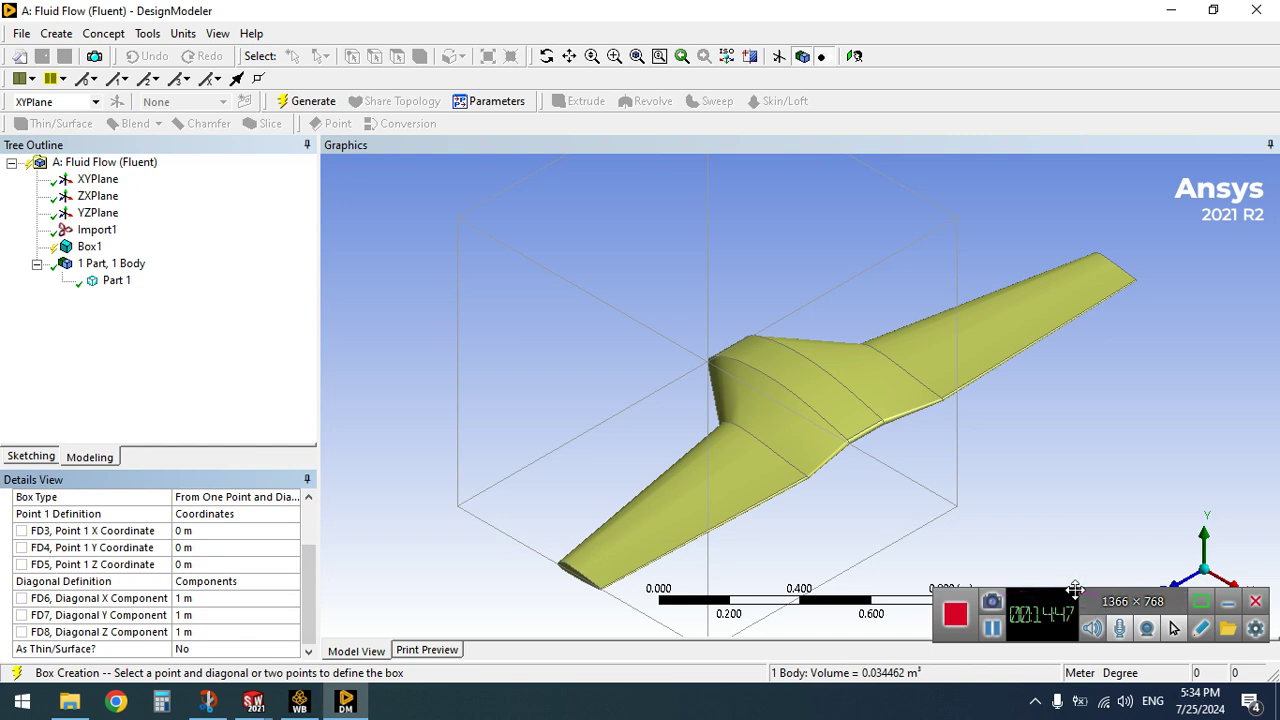
drag(1061, 592, 1124, 681)
click(1201, 532)
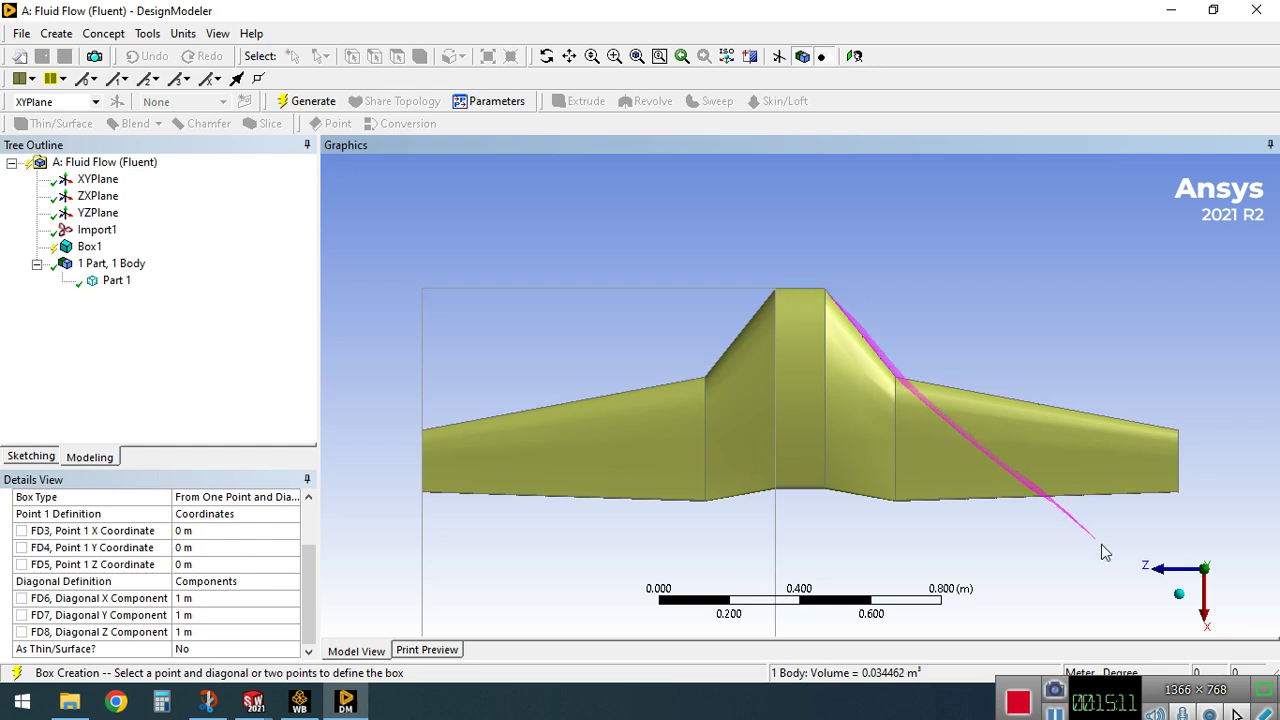
click(1179, 594)
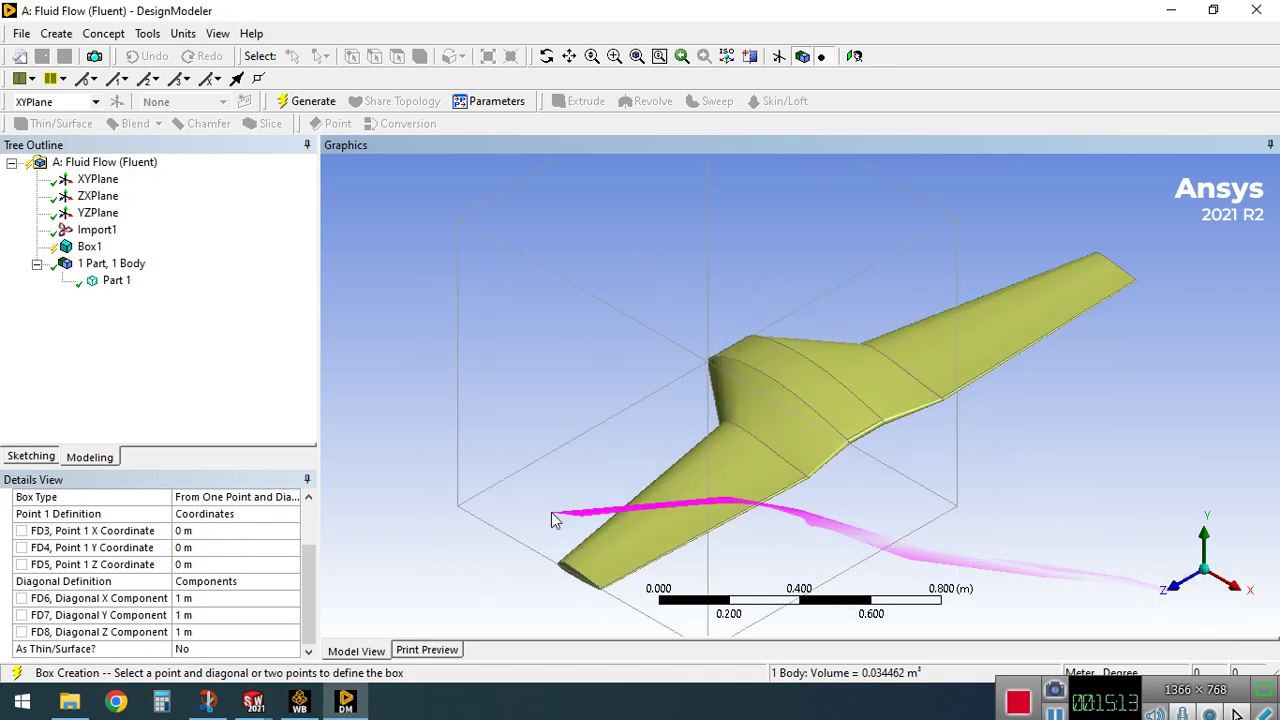
click(214, 598)
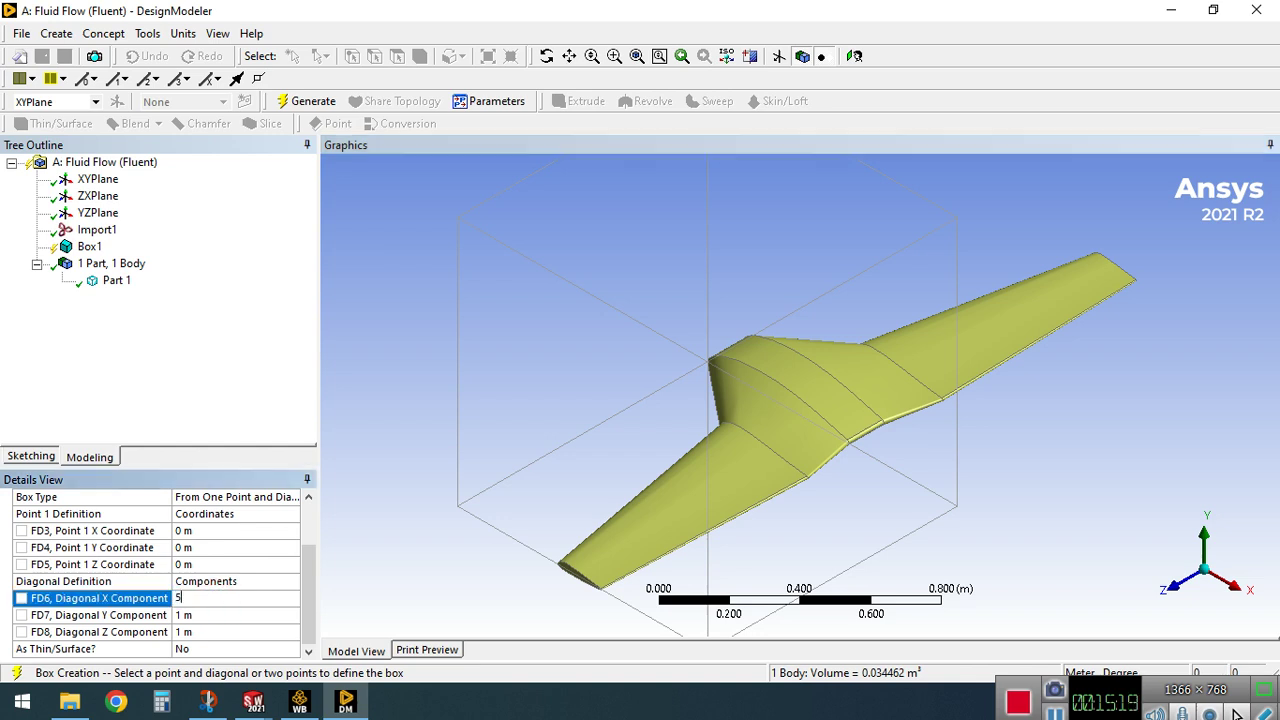
click(204, 615)
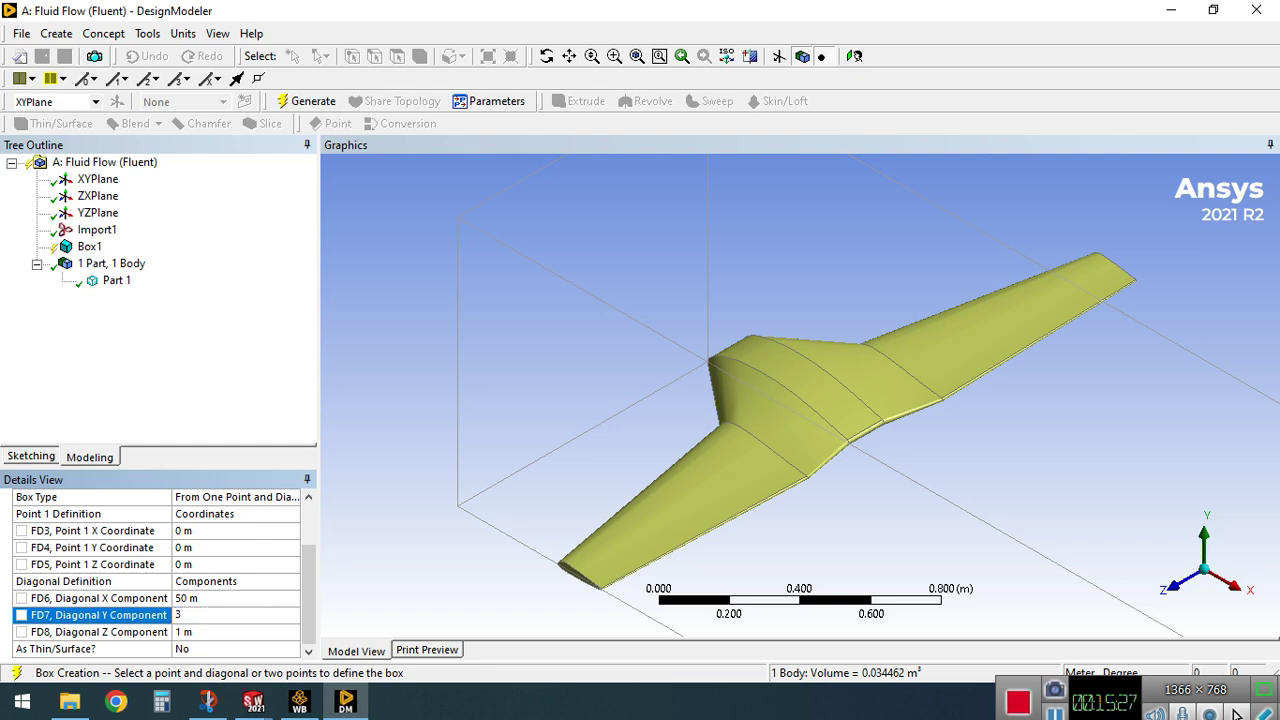
text(20)
click(201, 632)
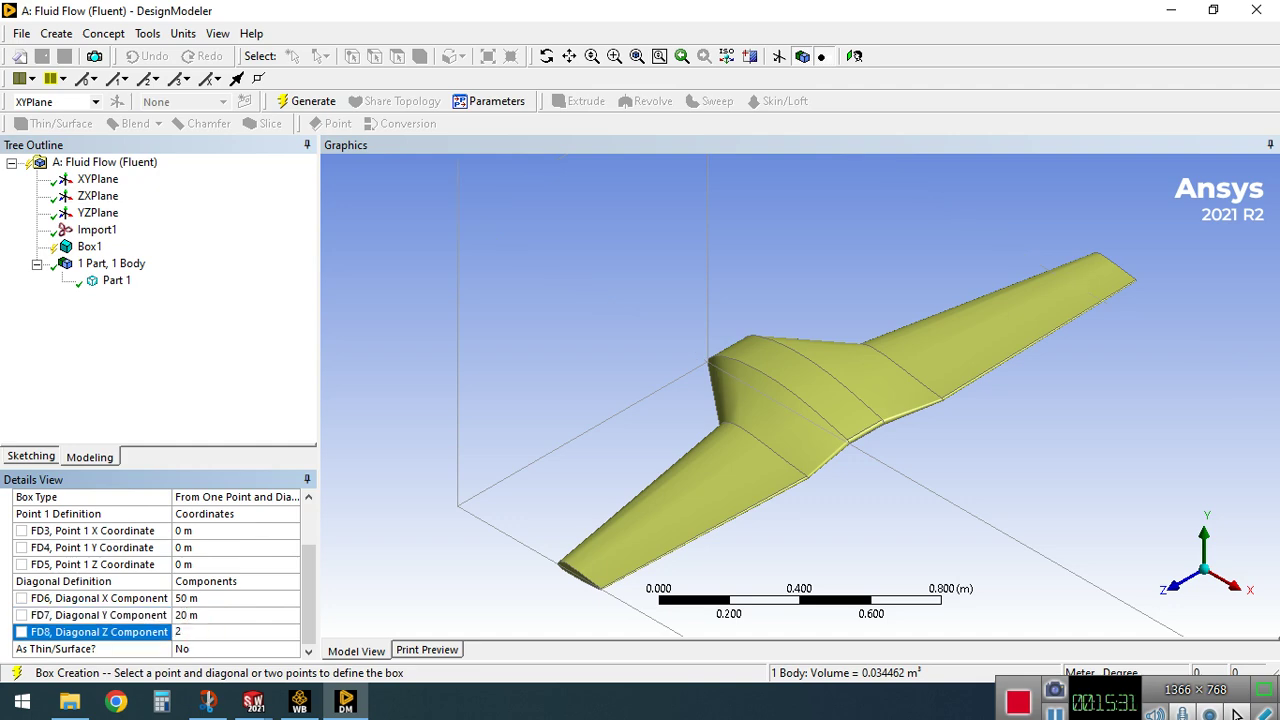
key(Return)
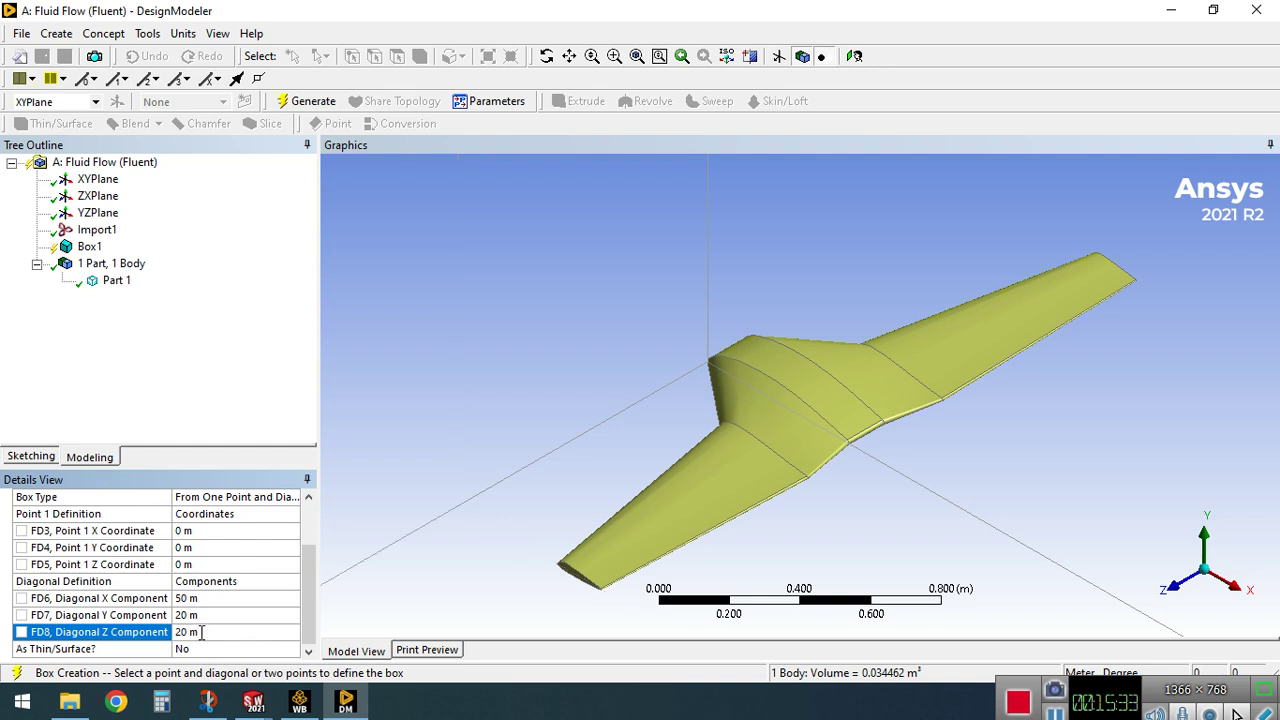
Set the box's Point 1 X and Y coordinates to -10 m each and generate the box
click(1207, 548)
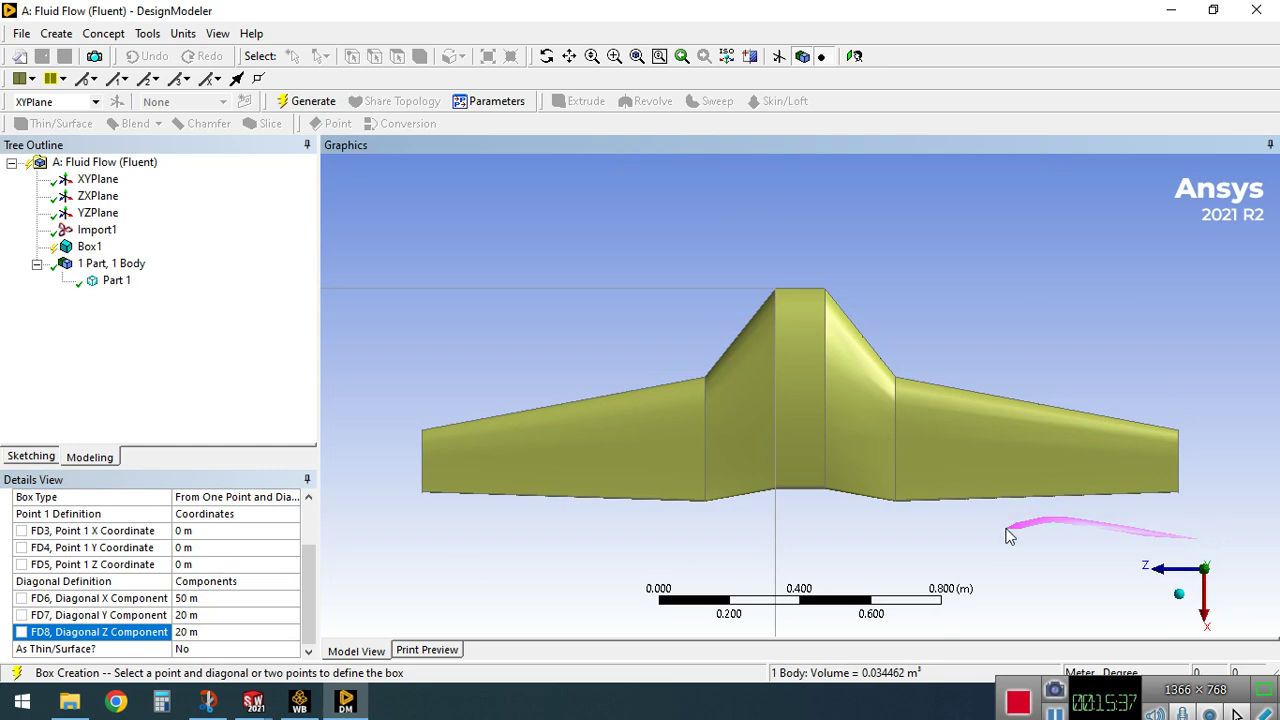
click(1179, 594)
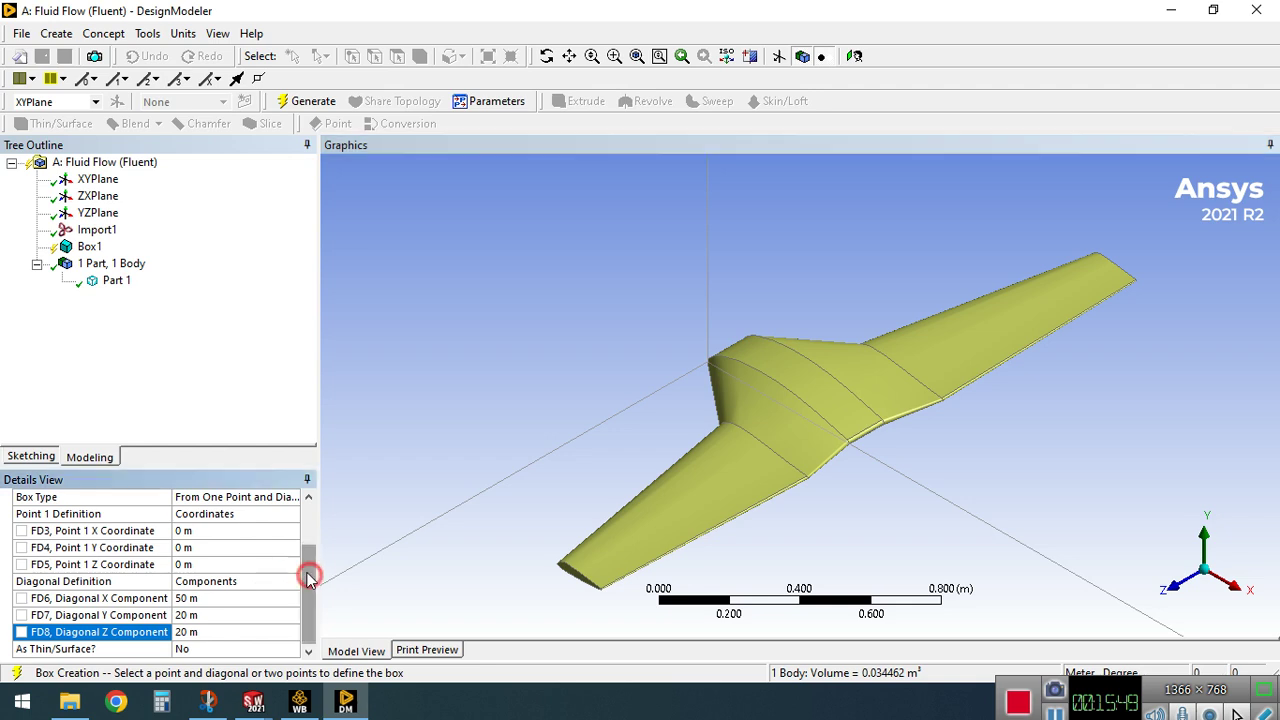
click(274, 529)
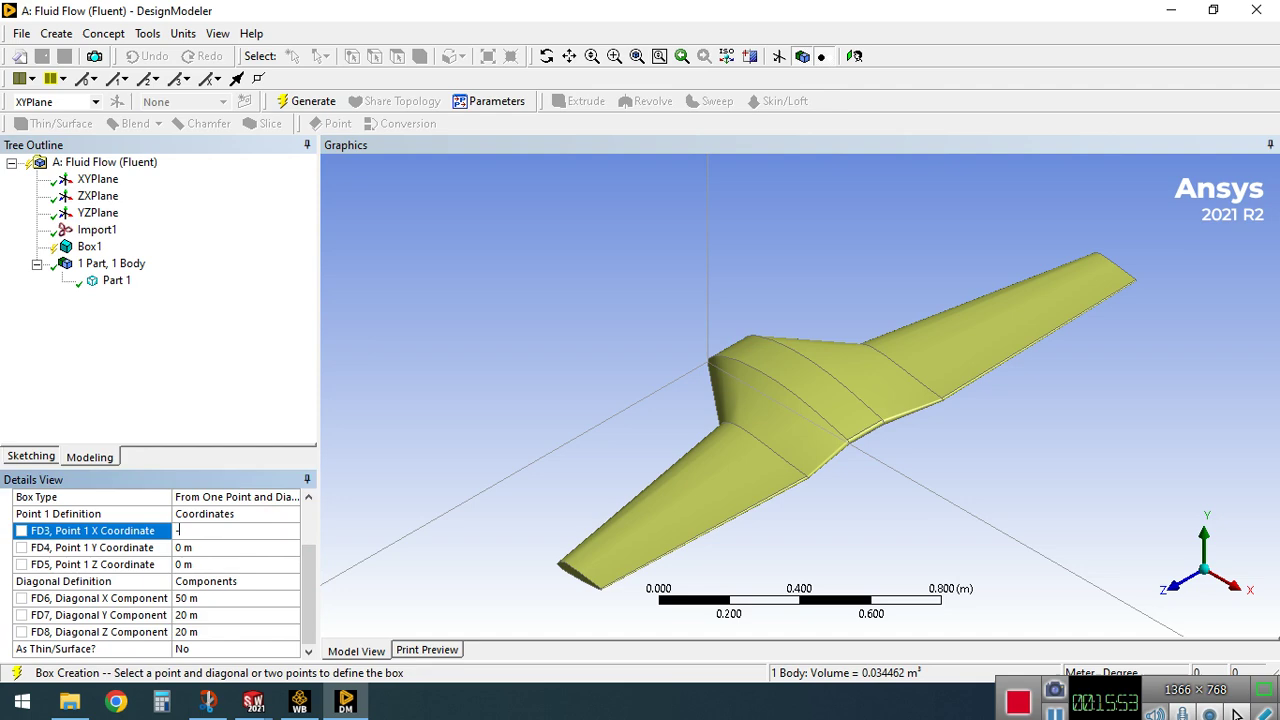
key(Return)
click(260, 548)
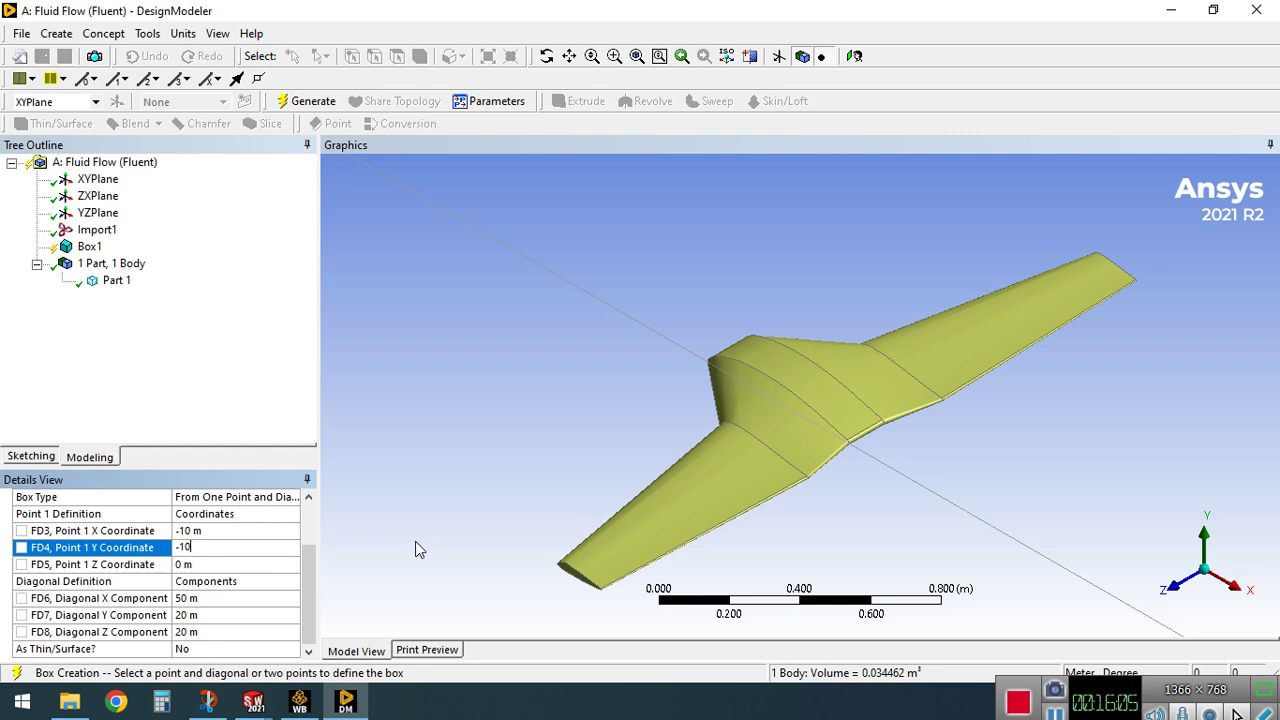
key(Return)
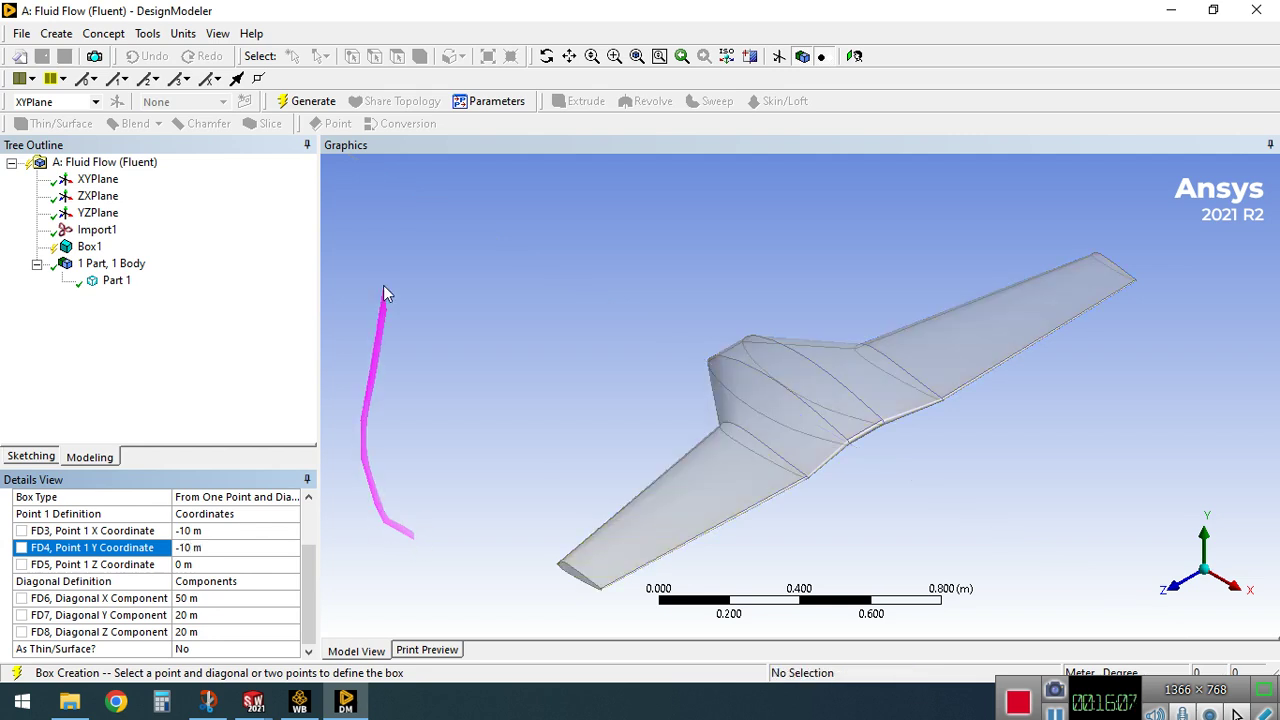
click(305, 103)
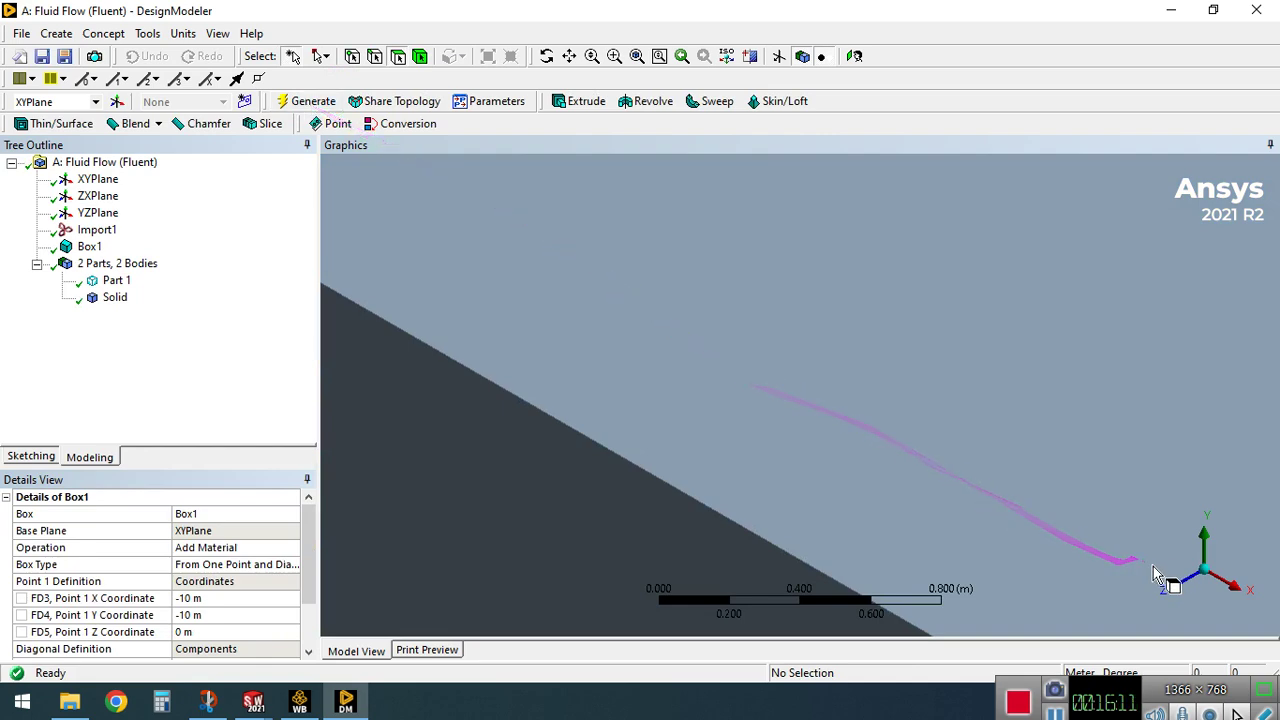
Examine from above how the wing's root section sits relative to the side face of the box
click(1203, 537)
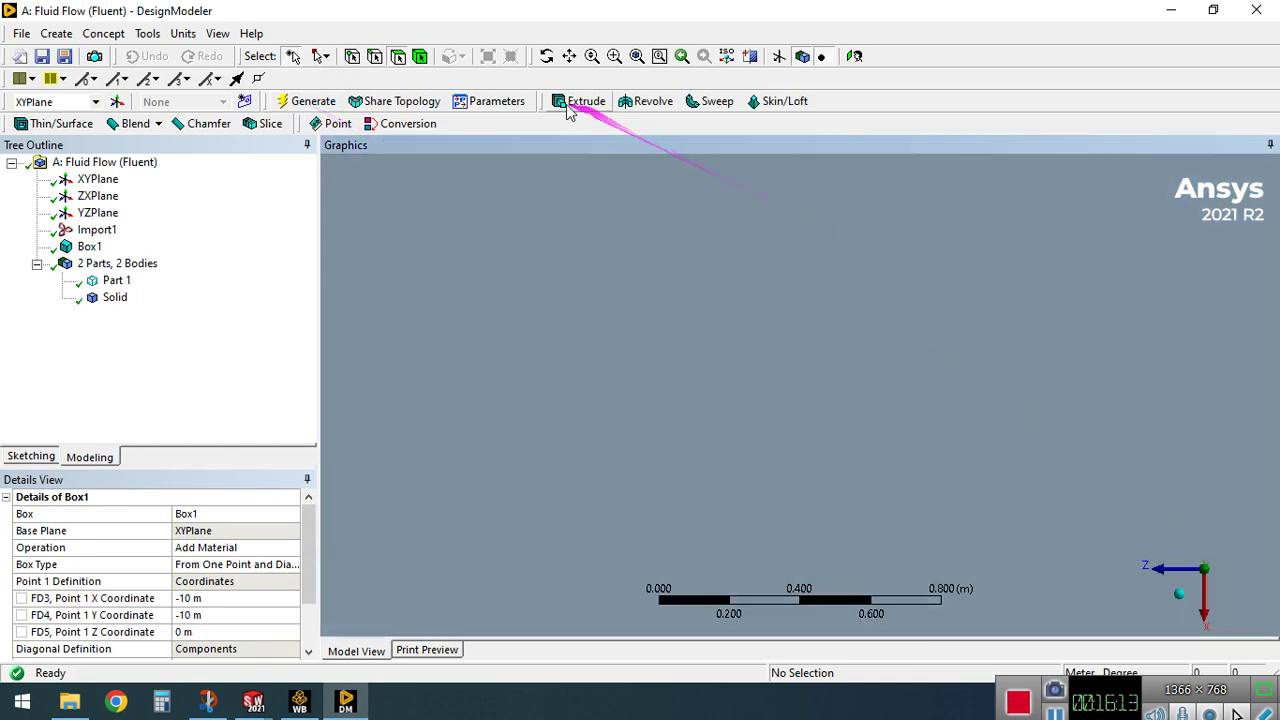
click(636, 56)
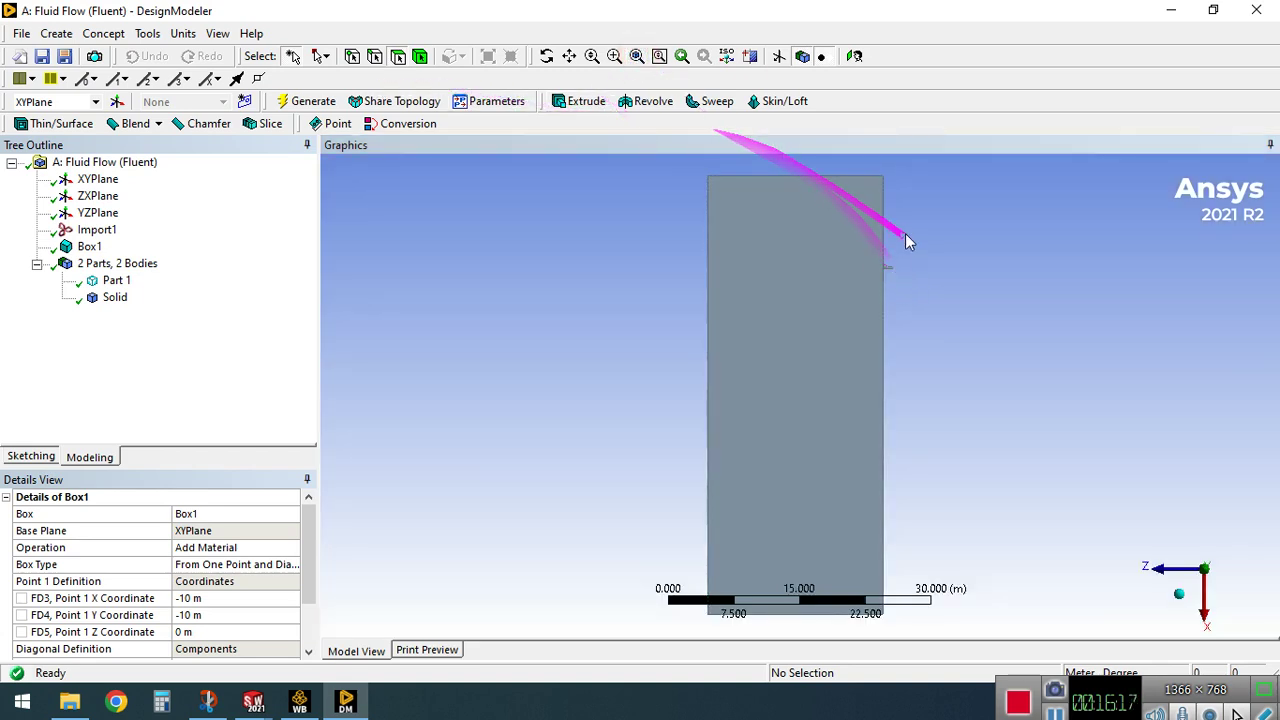
drag(871, 247, 918, 310)
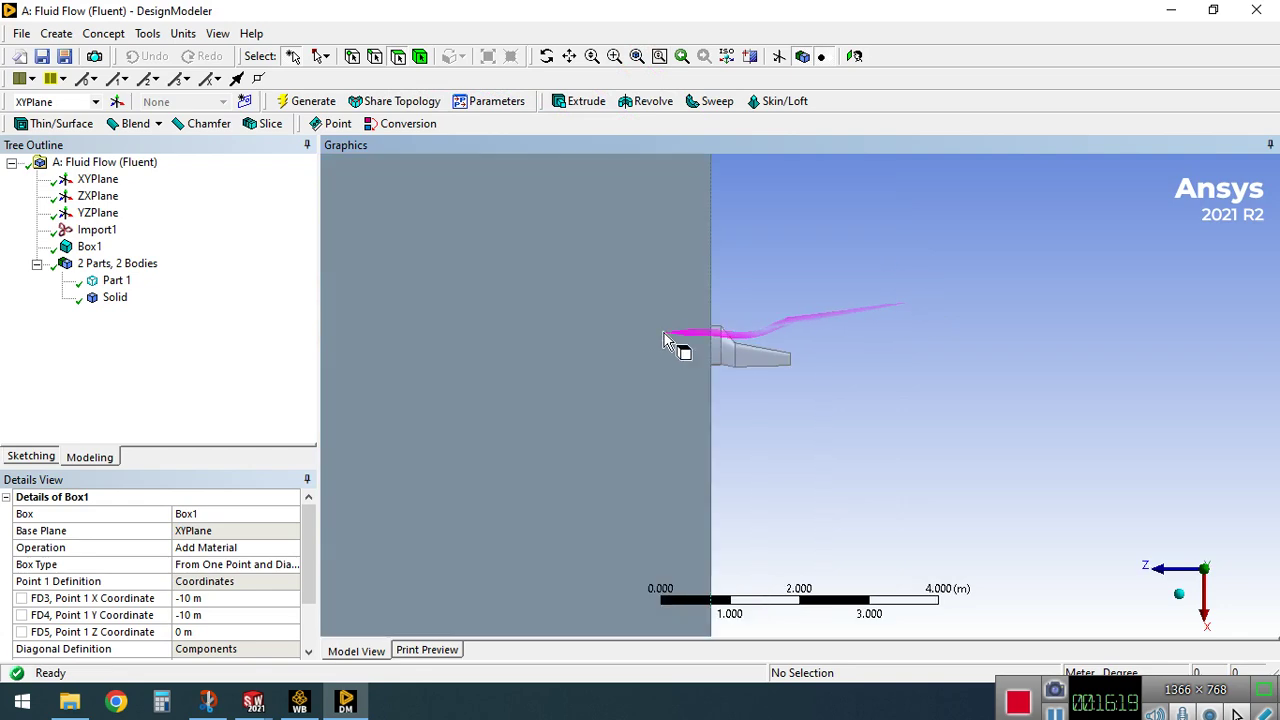
drag(663, 283, 822, 430)
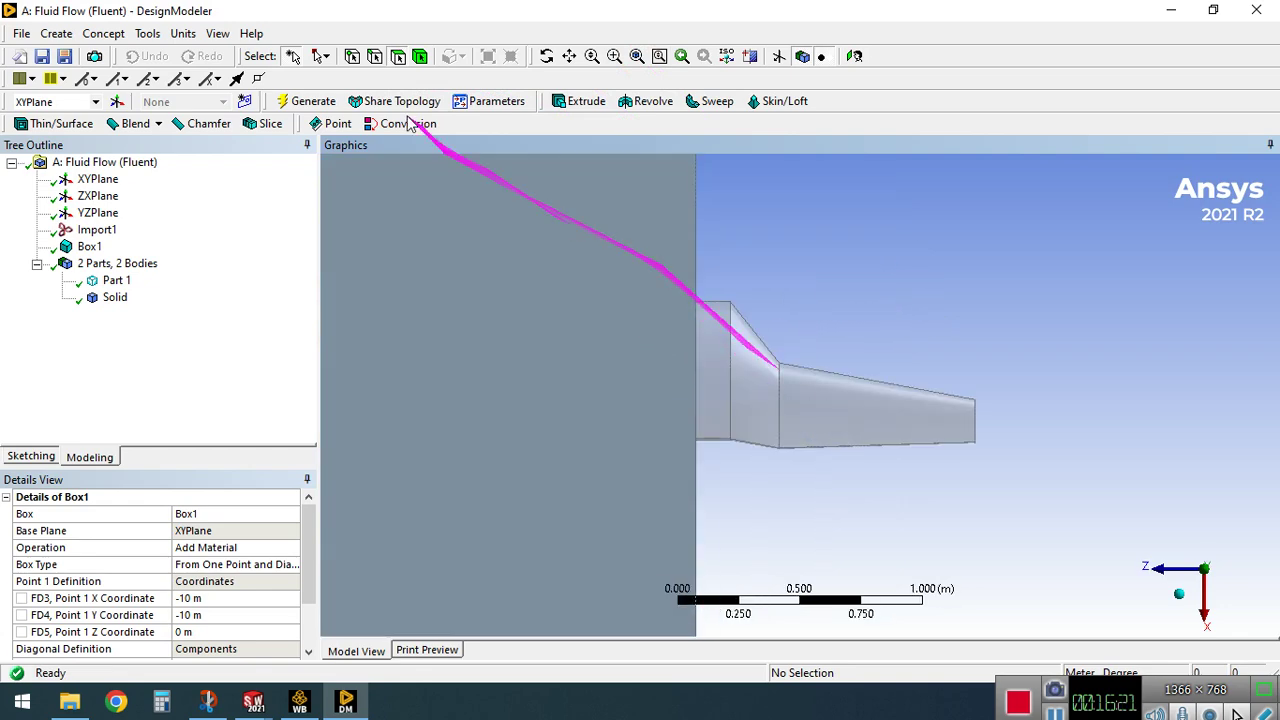
click(546, 56)
drag(688, 345, 695, 358)
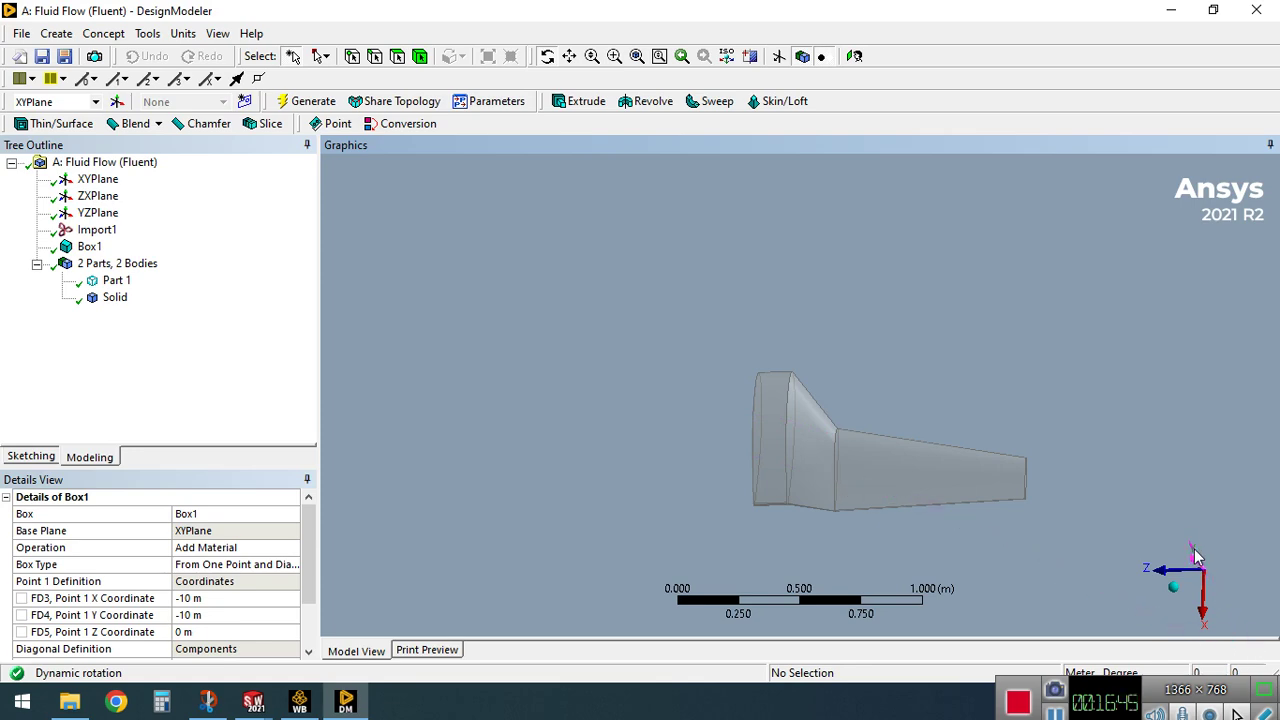
click(1195, 558)
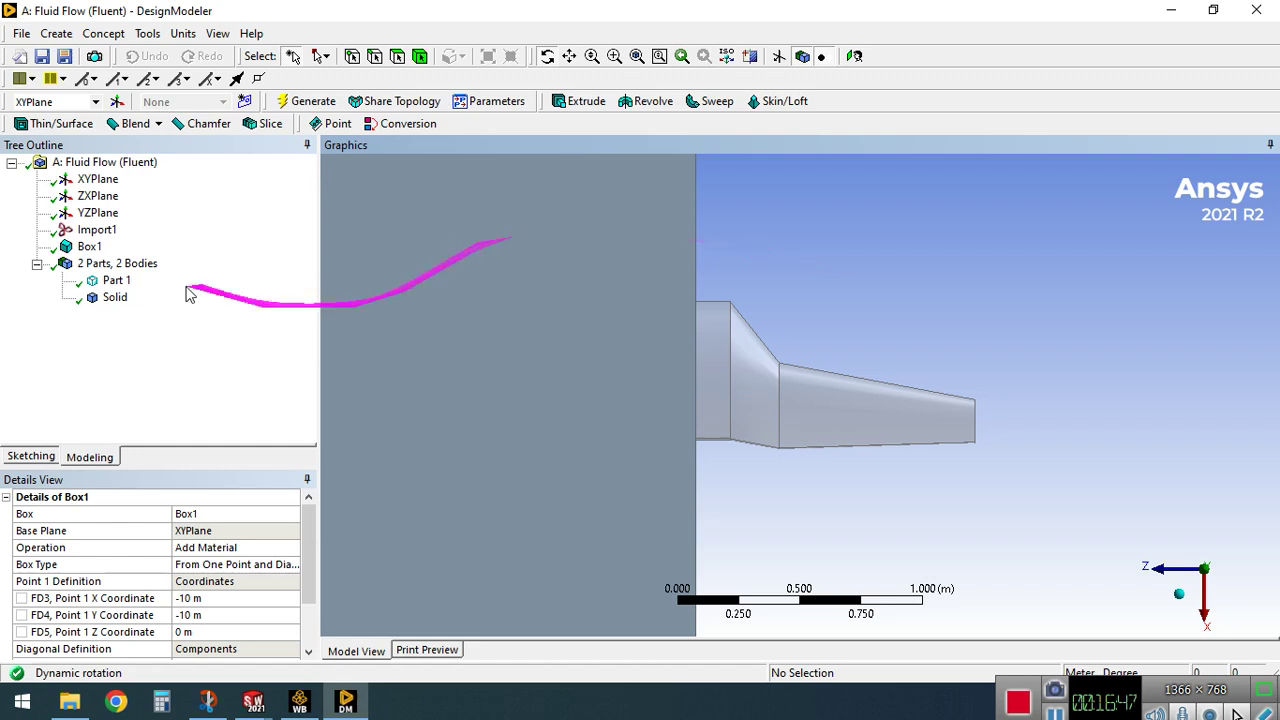
Translate the Part 1 wing body by coordinates with a Z offset of 0.07 m and generate the translation
click(116, 281)
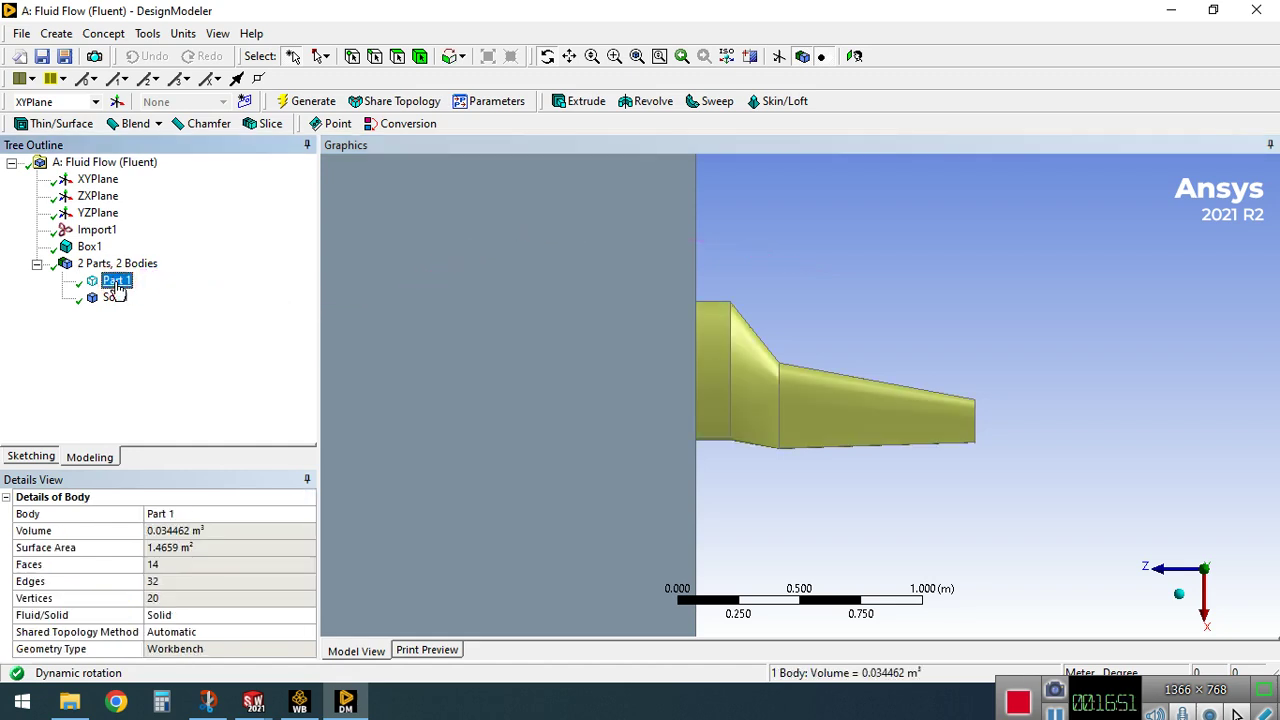
click(64, 35)
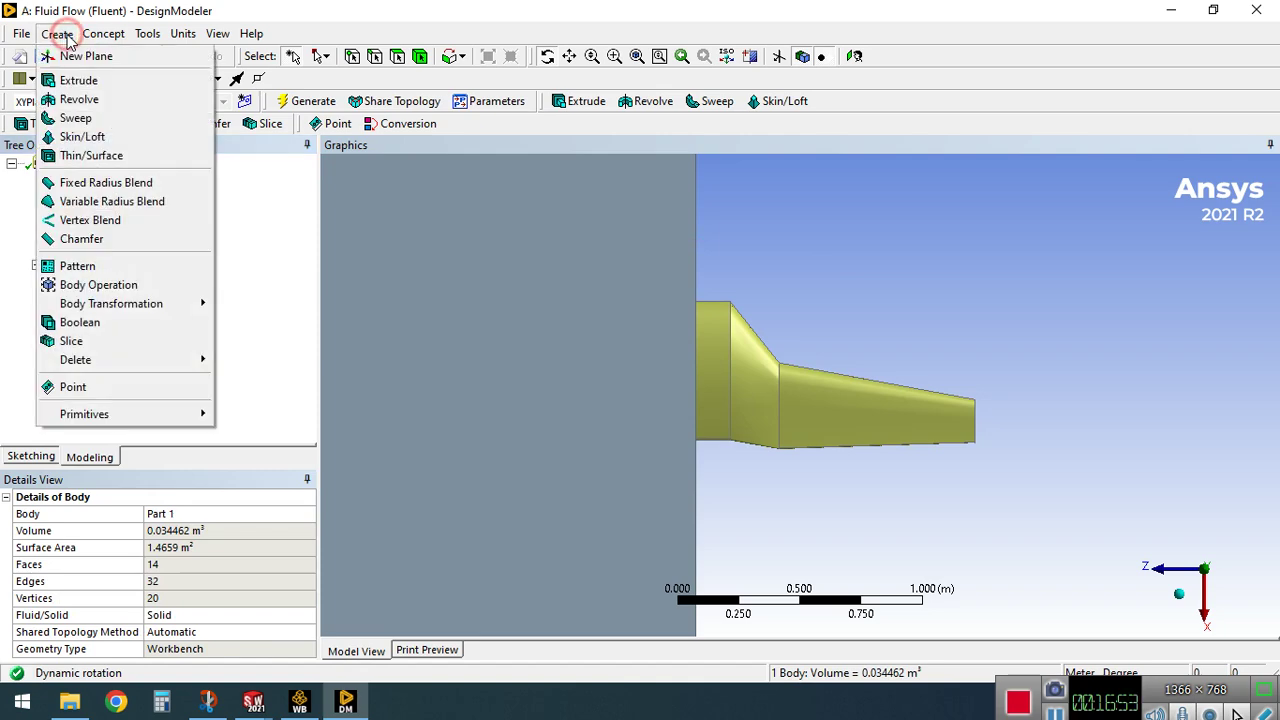
mouse_move(155, 310)
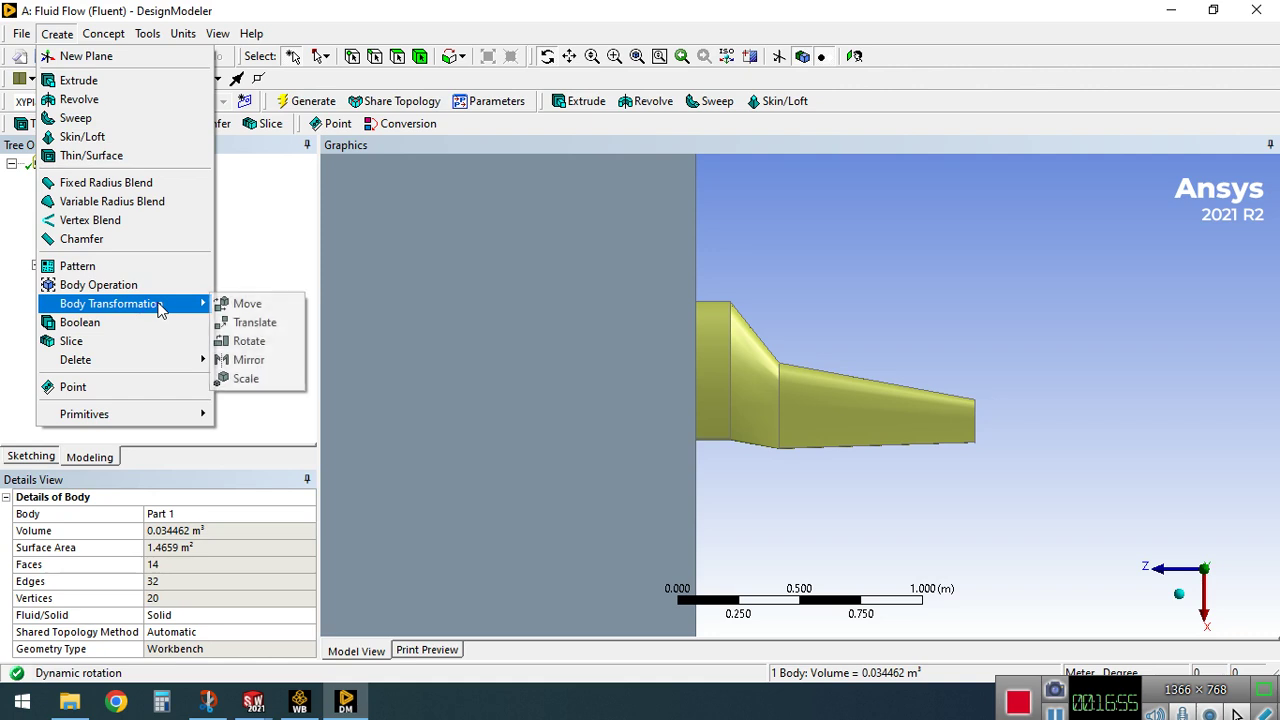
click(240, 321)
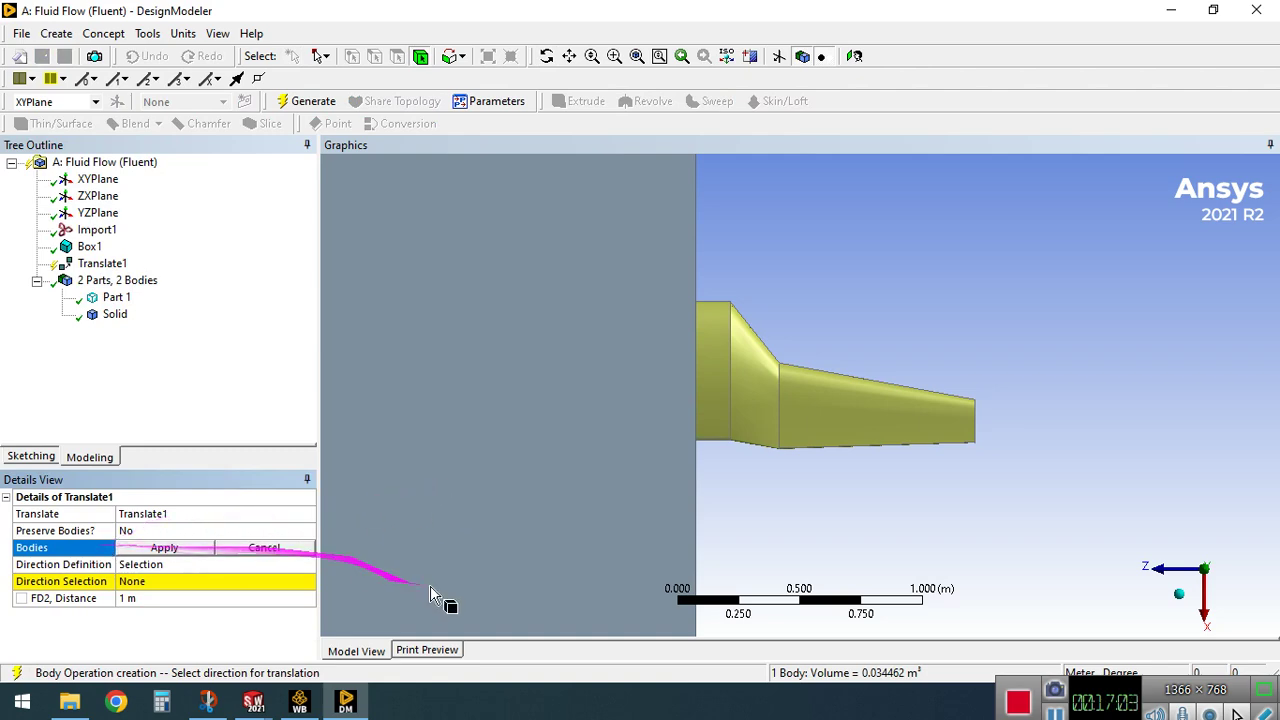
click(205, 547)
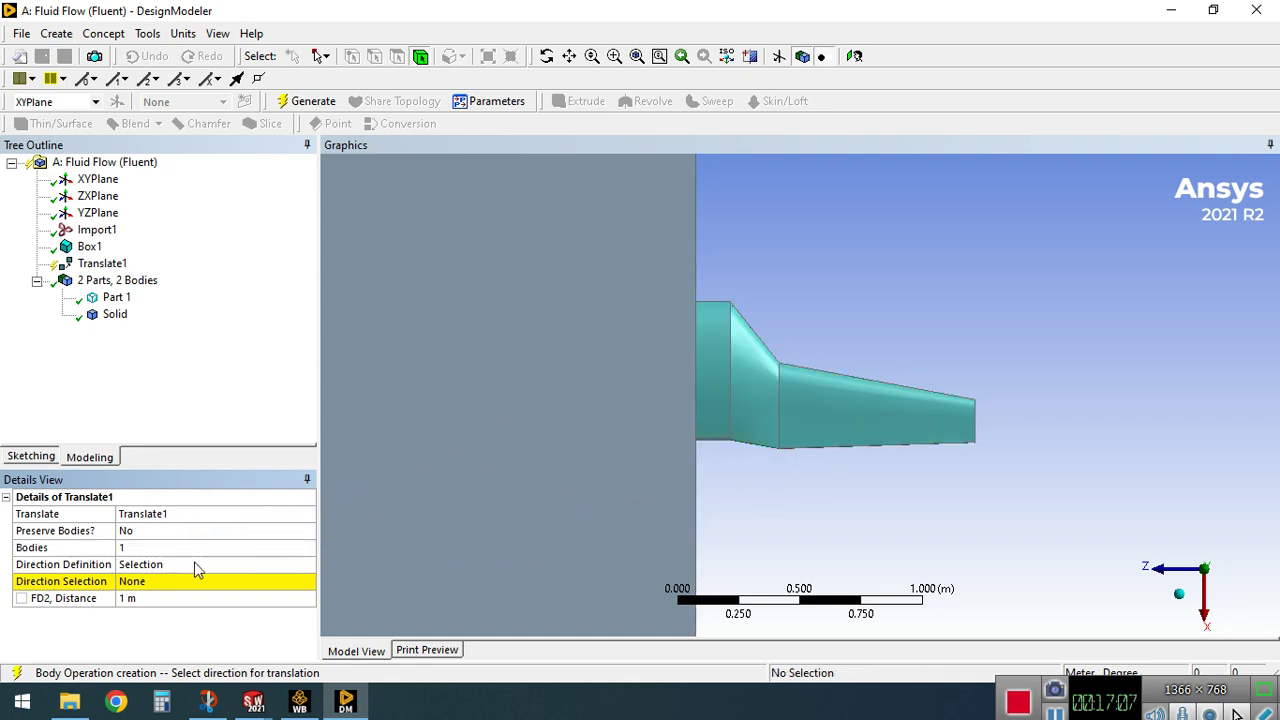
click(222, 566)
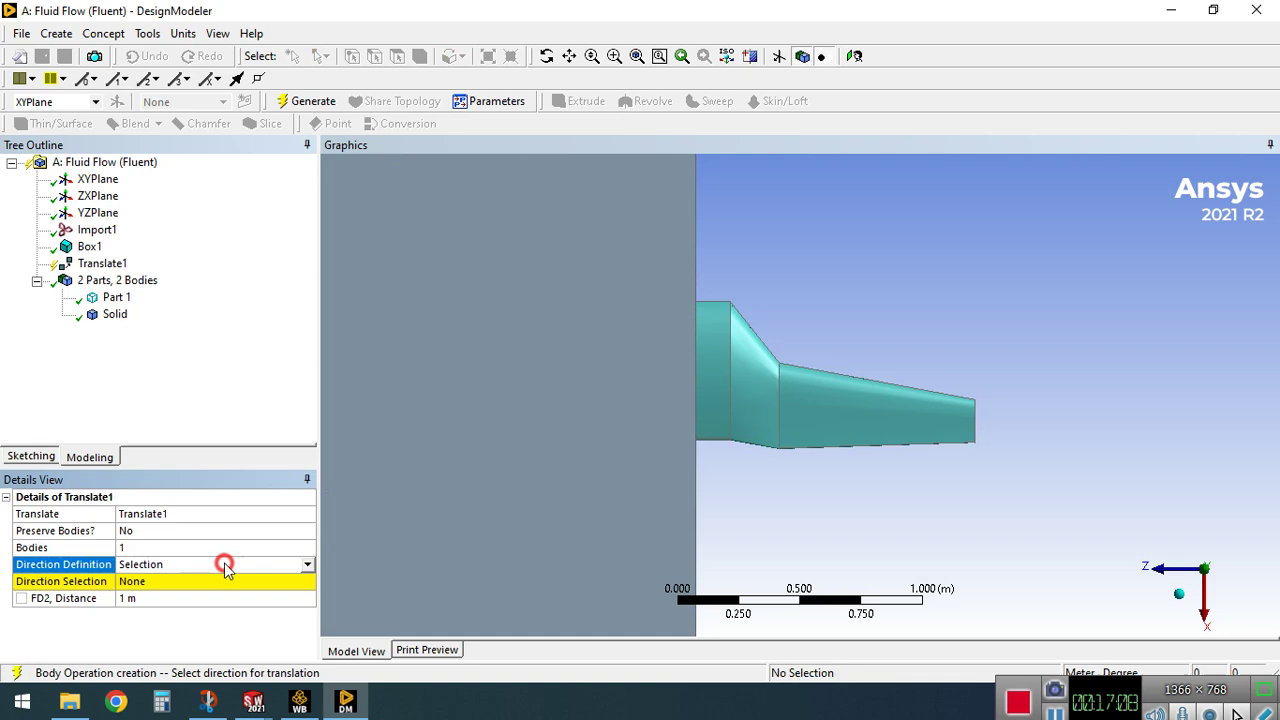
click(311, 566)
click(305, 591)
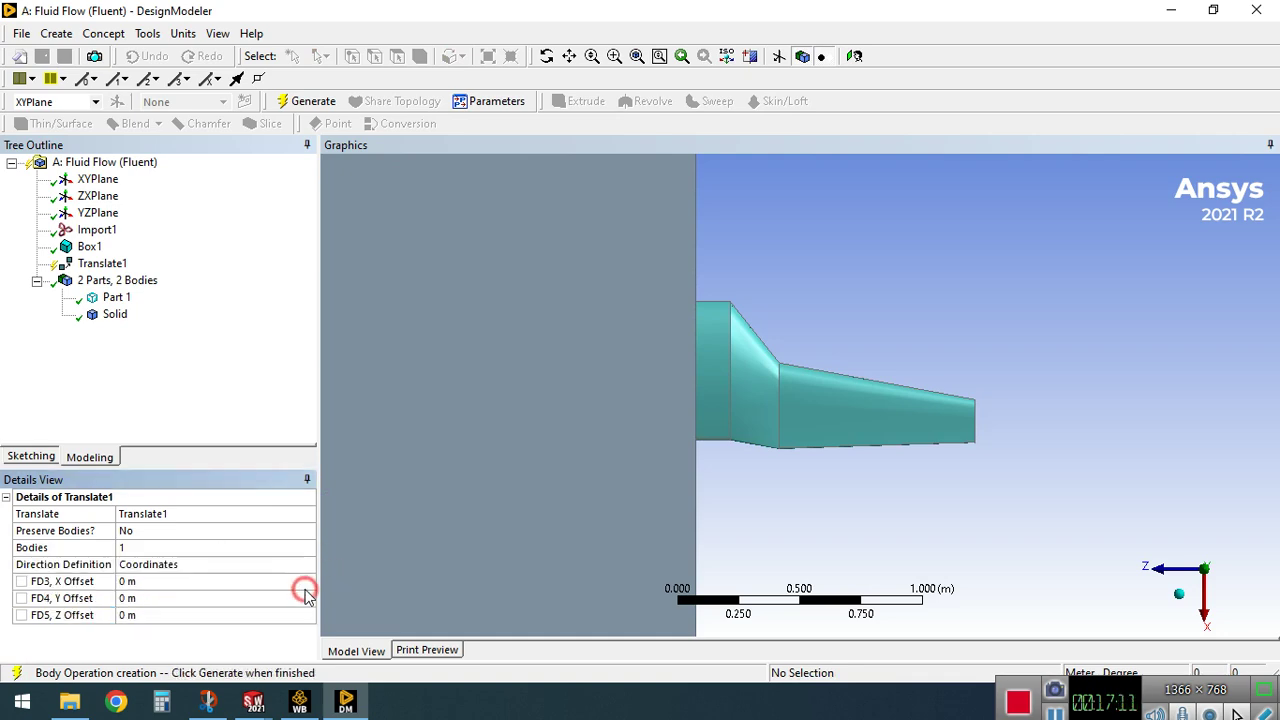
click(153, 615)
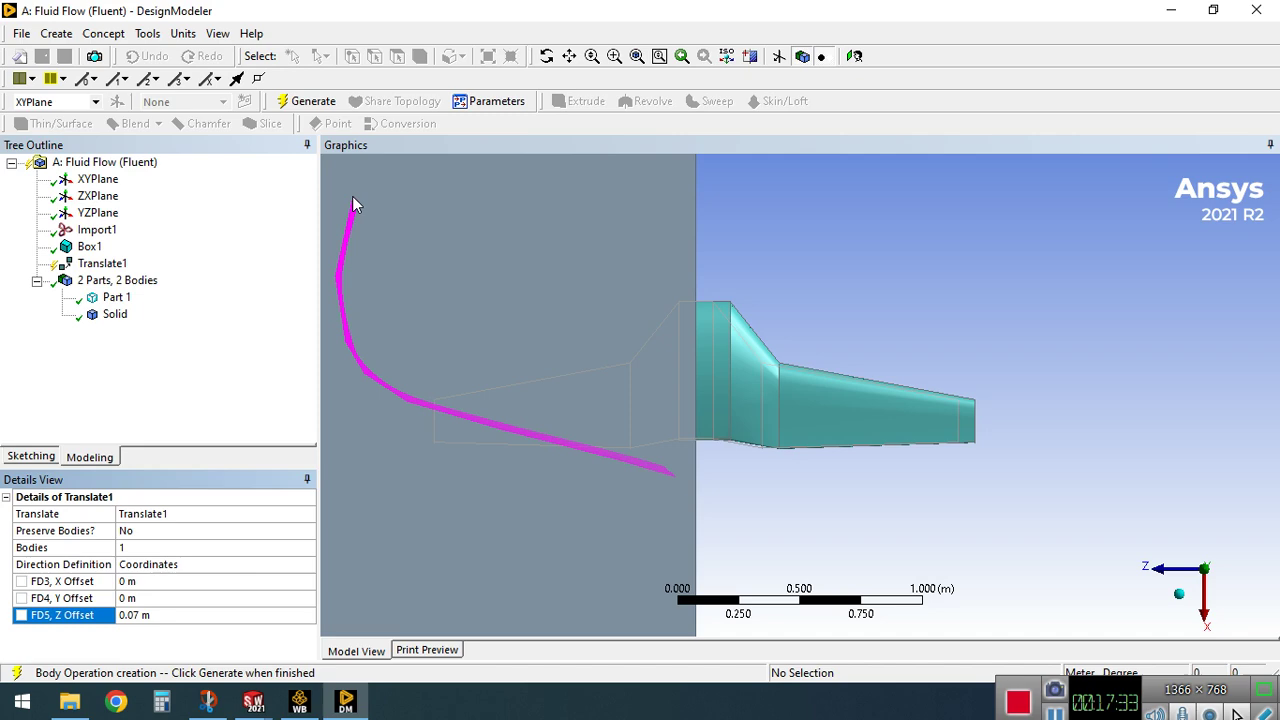
click(322, 101)
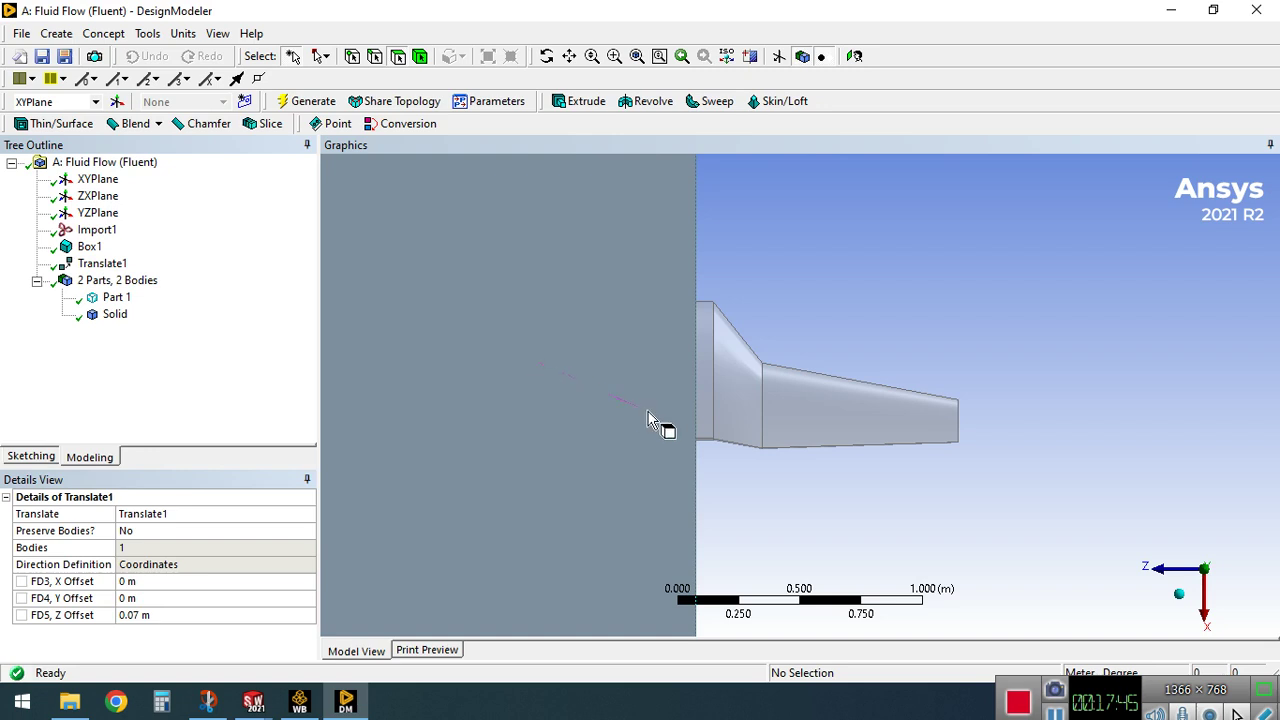
Create a Boolean feature and set its operation to Subtract
click(546, 57)
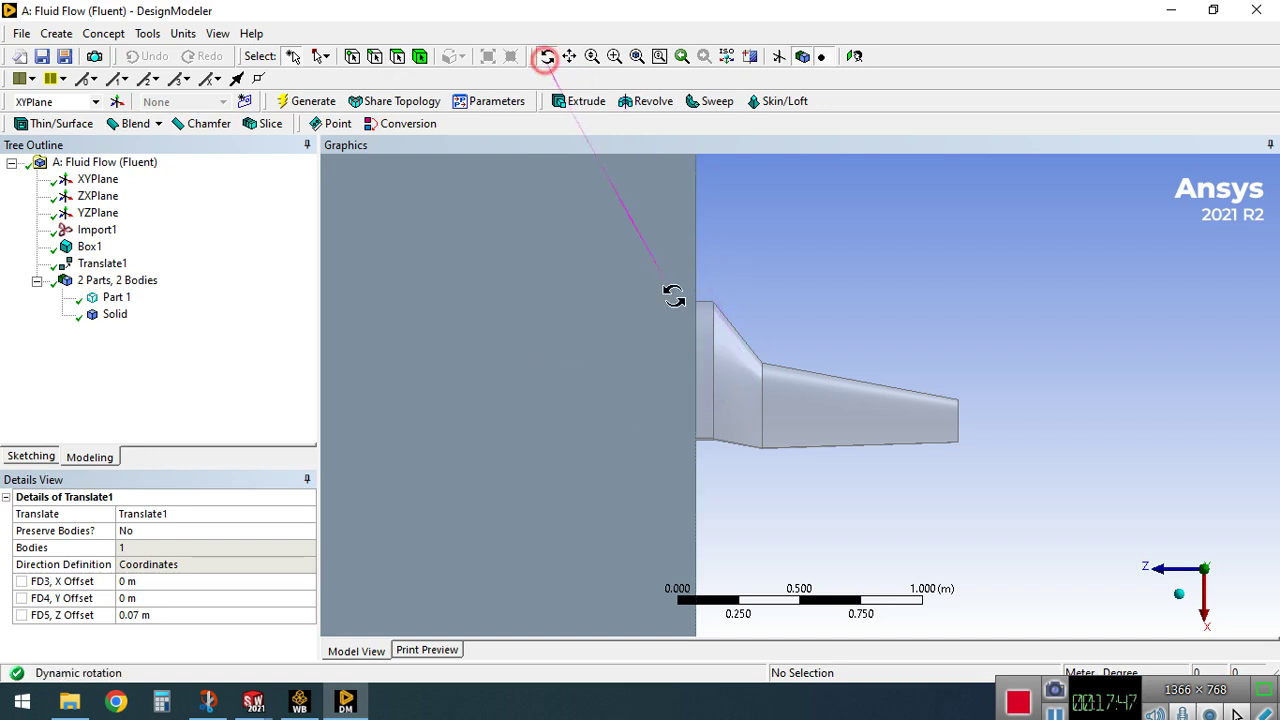
drag(751, 417, 665, 357)
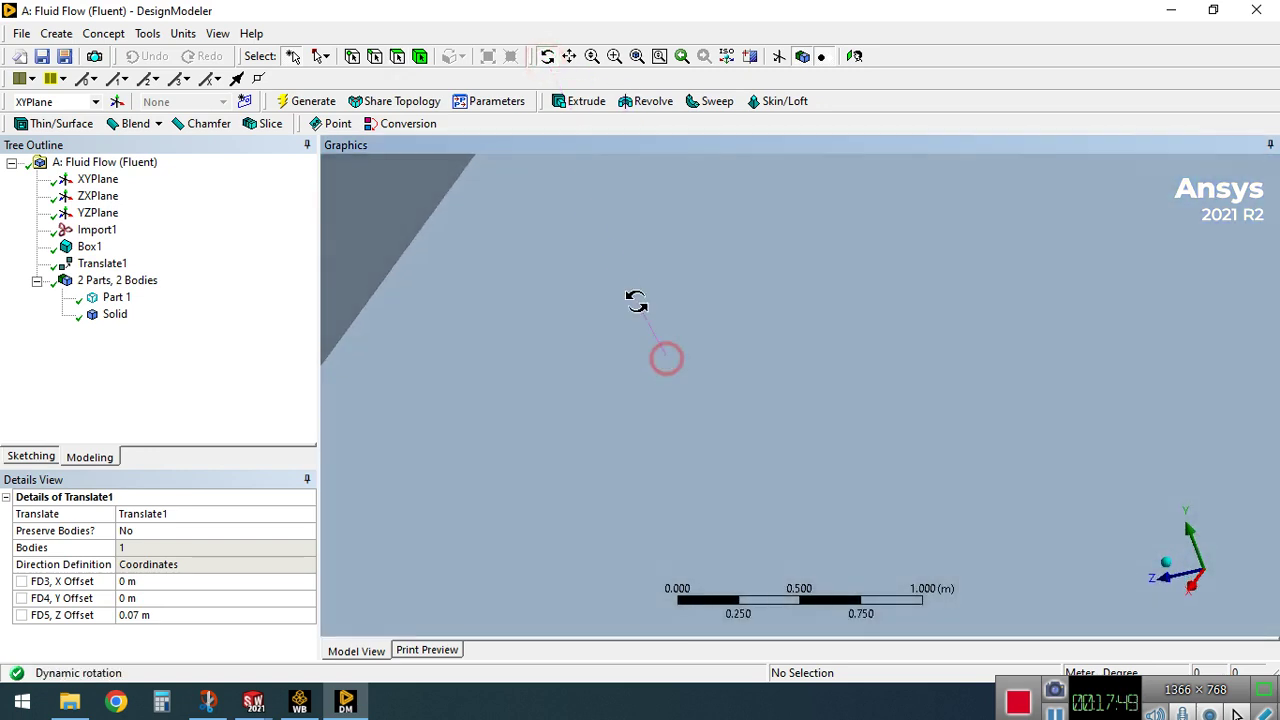
click(636, 56)
drag(750, 318, 871, 457)
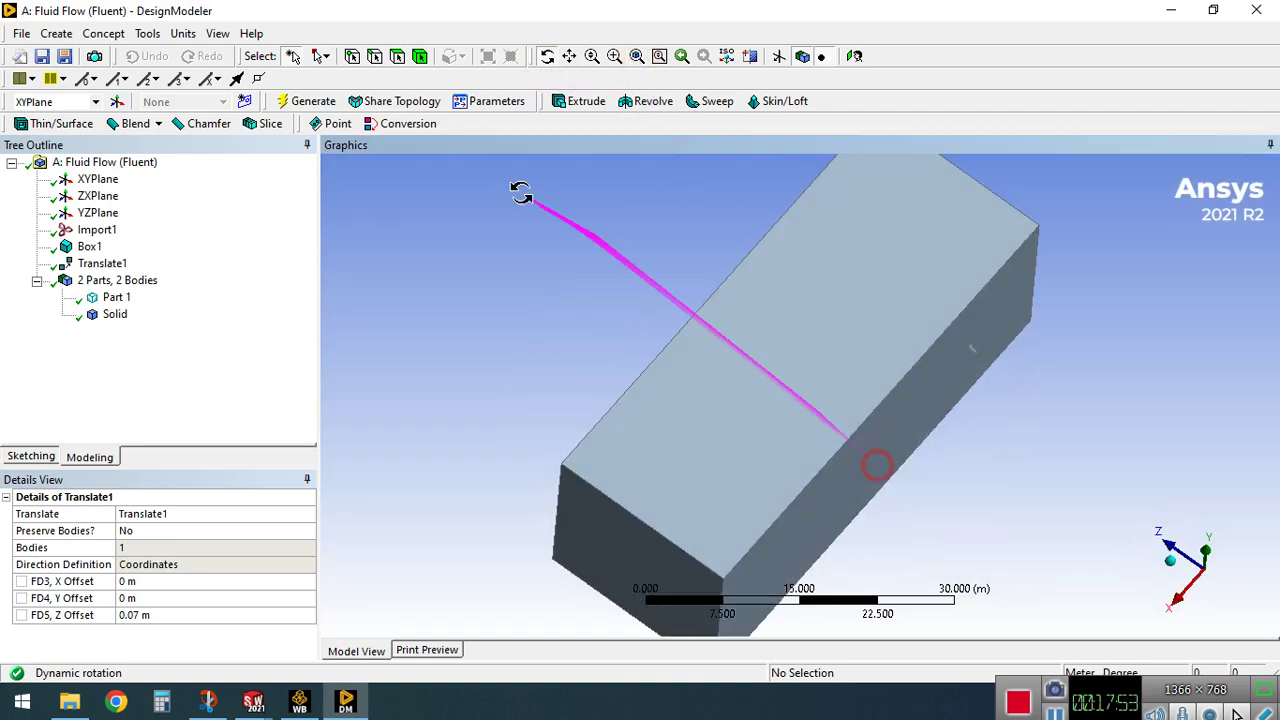
click(57, 34)
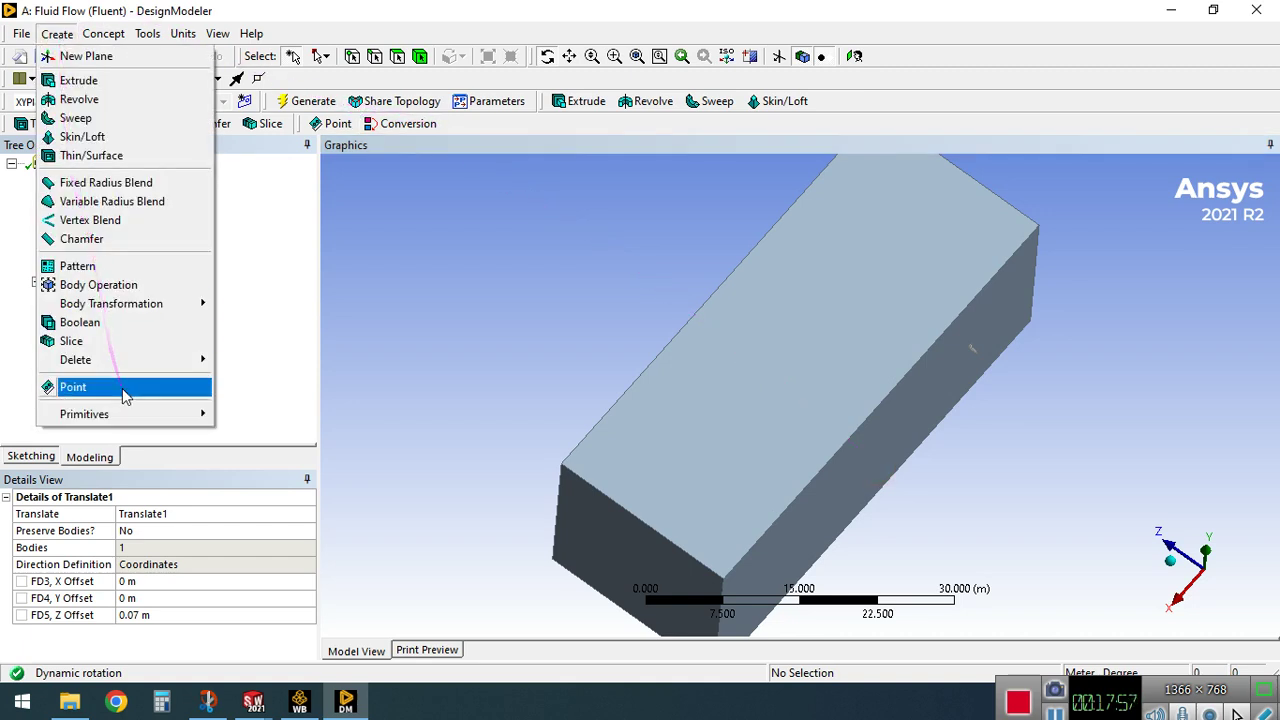
click(126, 330)
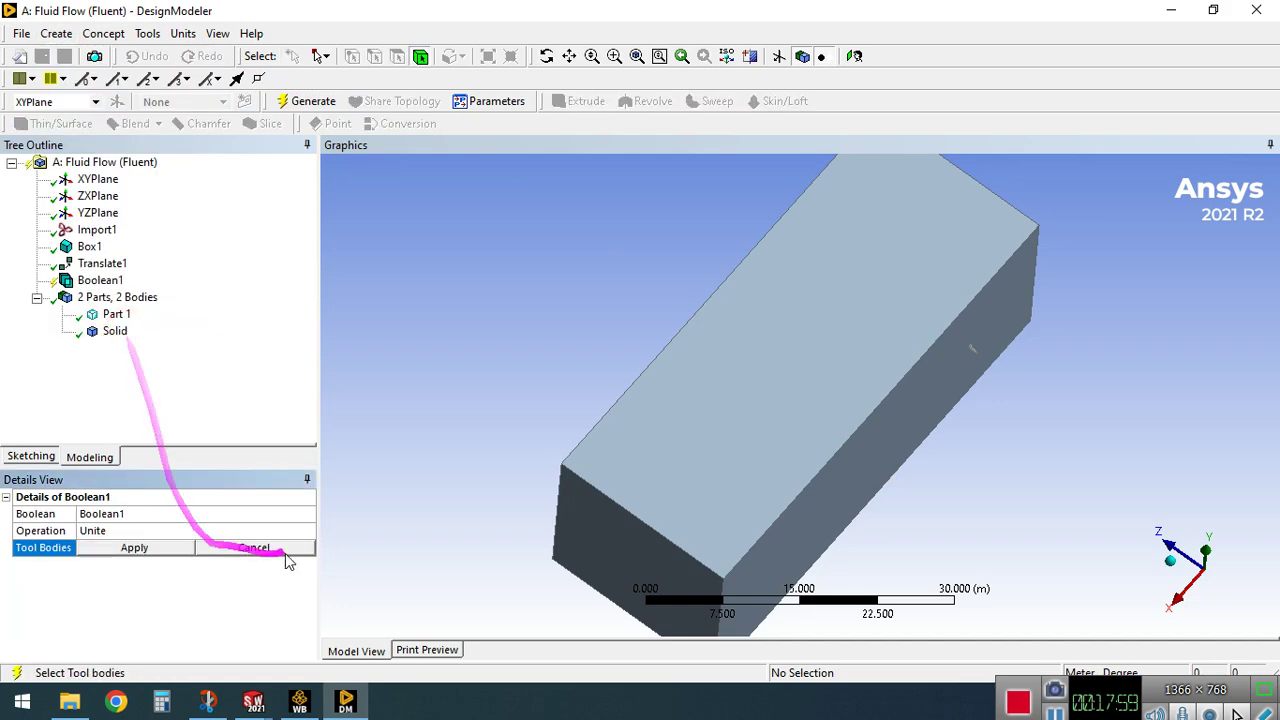
click(307, 532)
click(307, 532)
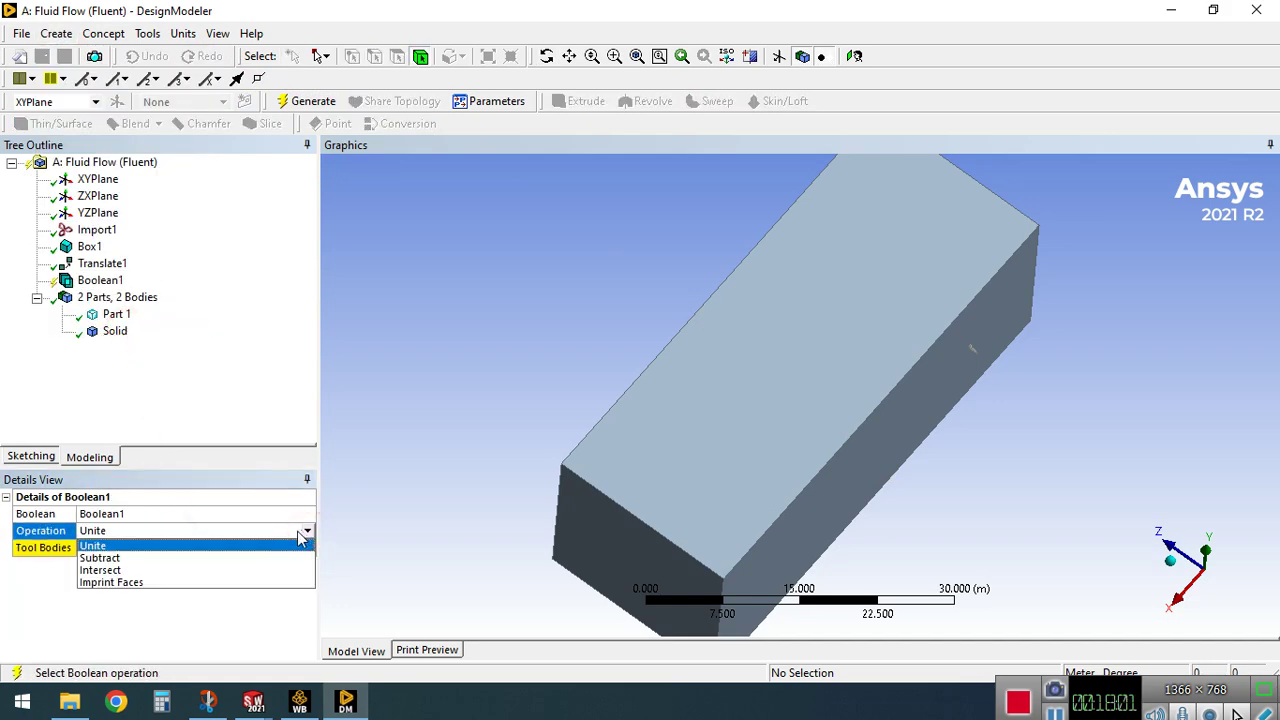
click(141, 558)
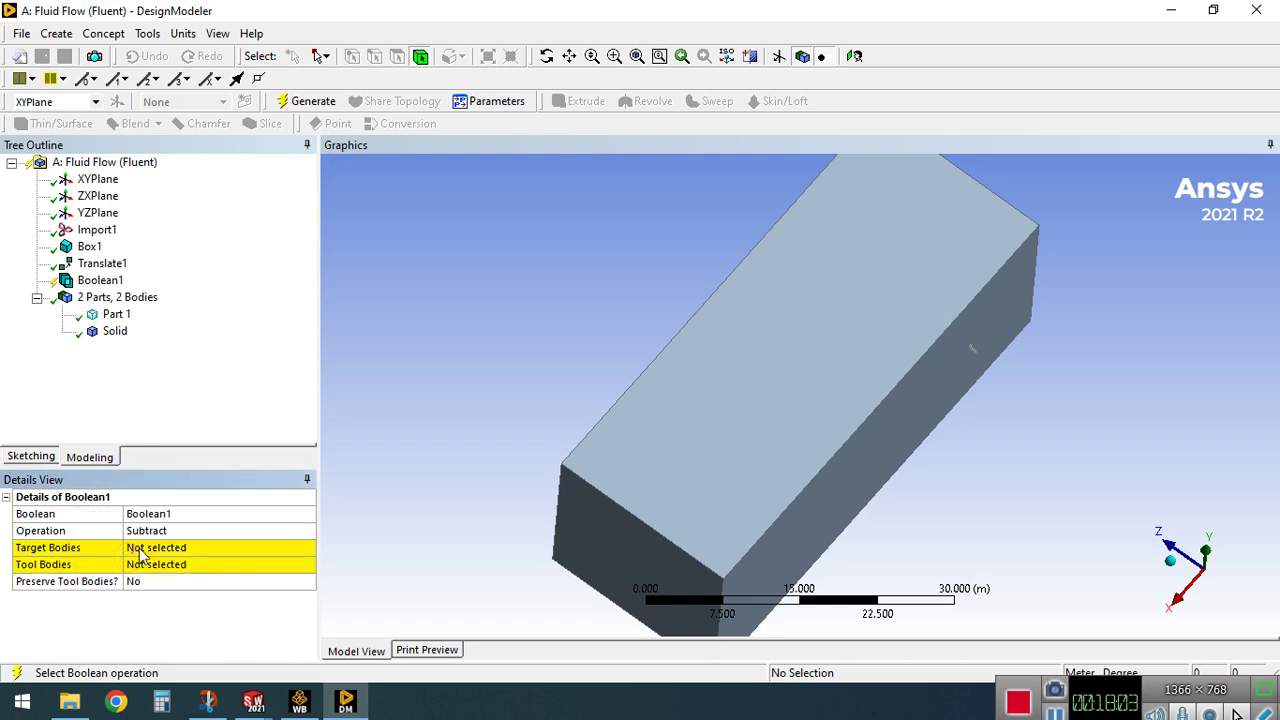
Assign the box solid as the target body and the Part 1 wing as the tool body, and generate the Boolean
click(160, 548)
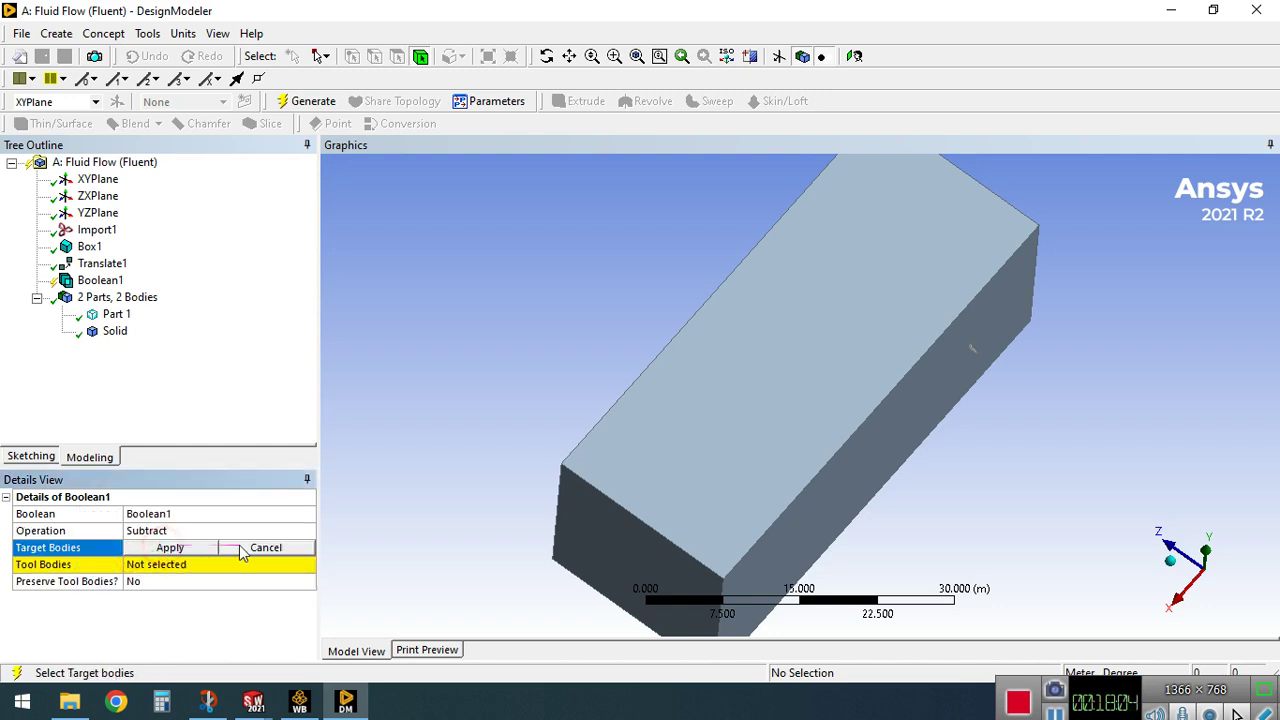
click(683, 485)
click(185, 548)
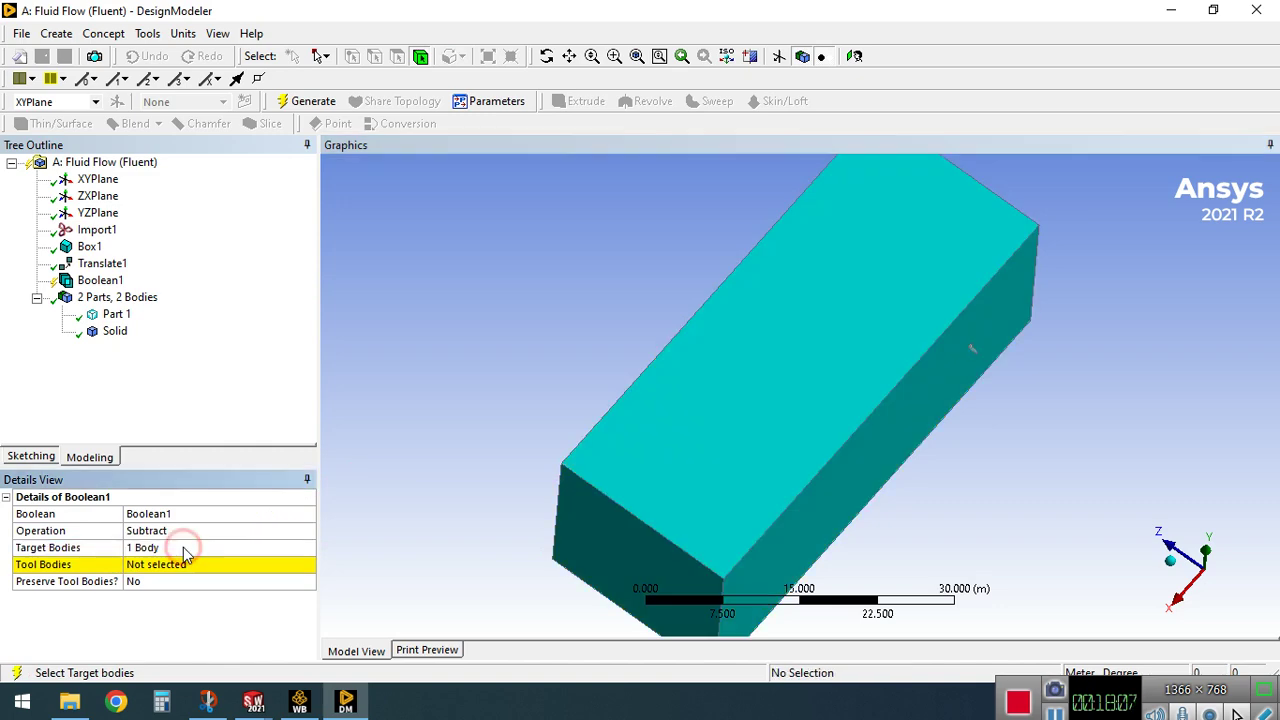
click(190, 565)
click(819, 468)
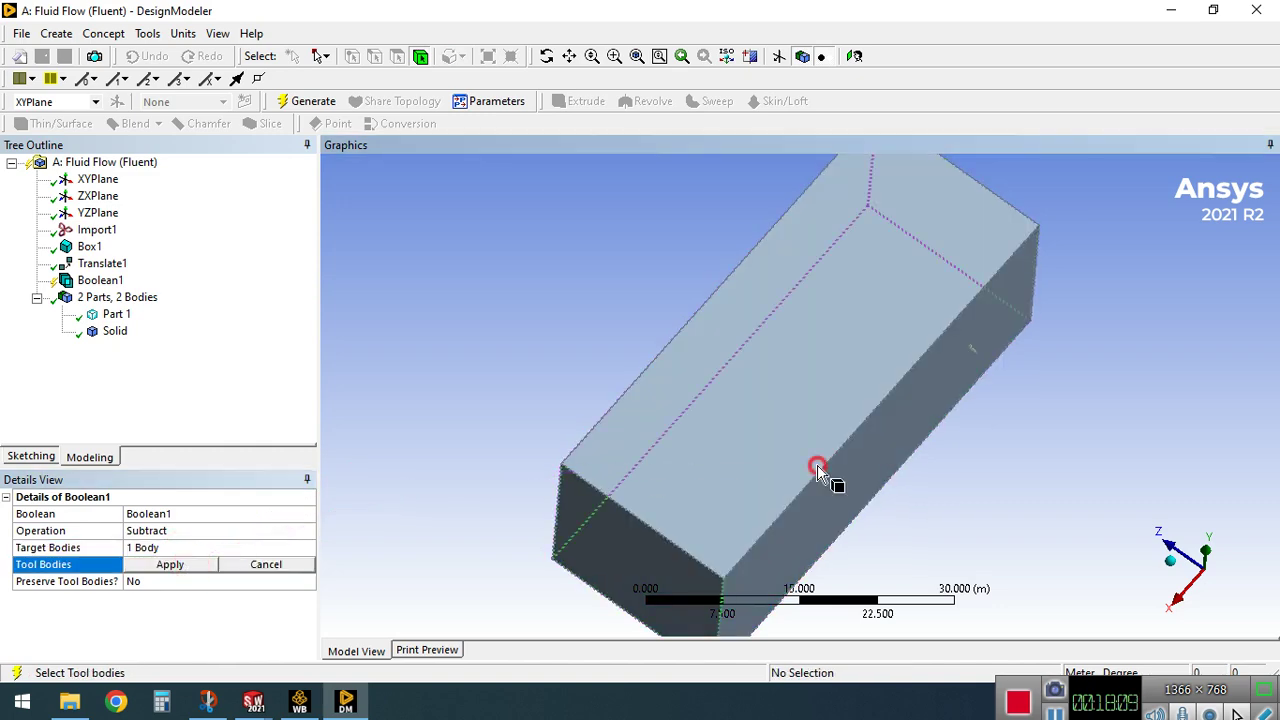
click(115, 316)
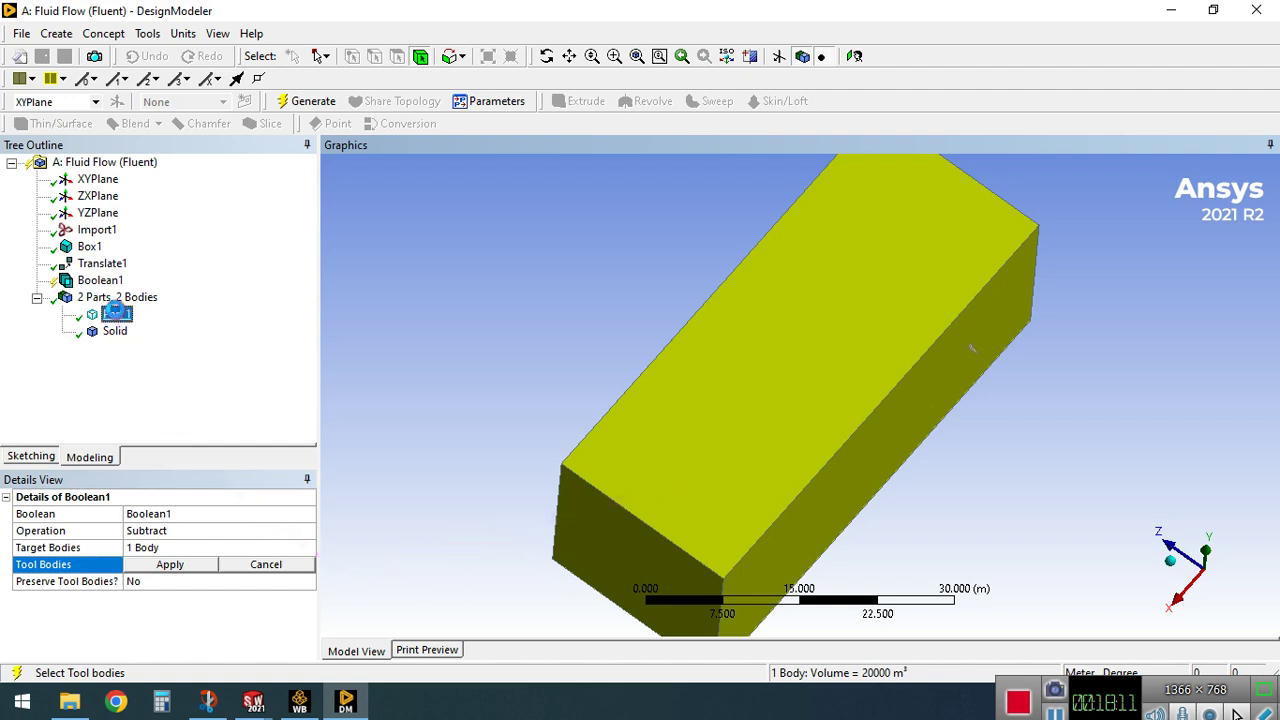
click(203, 566)
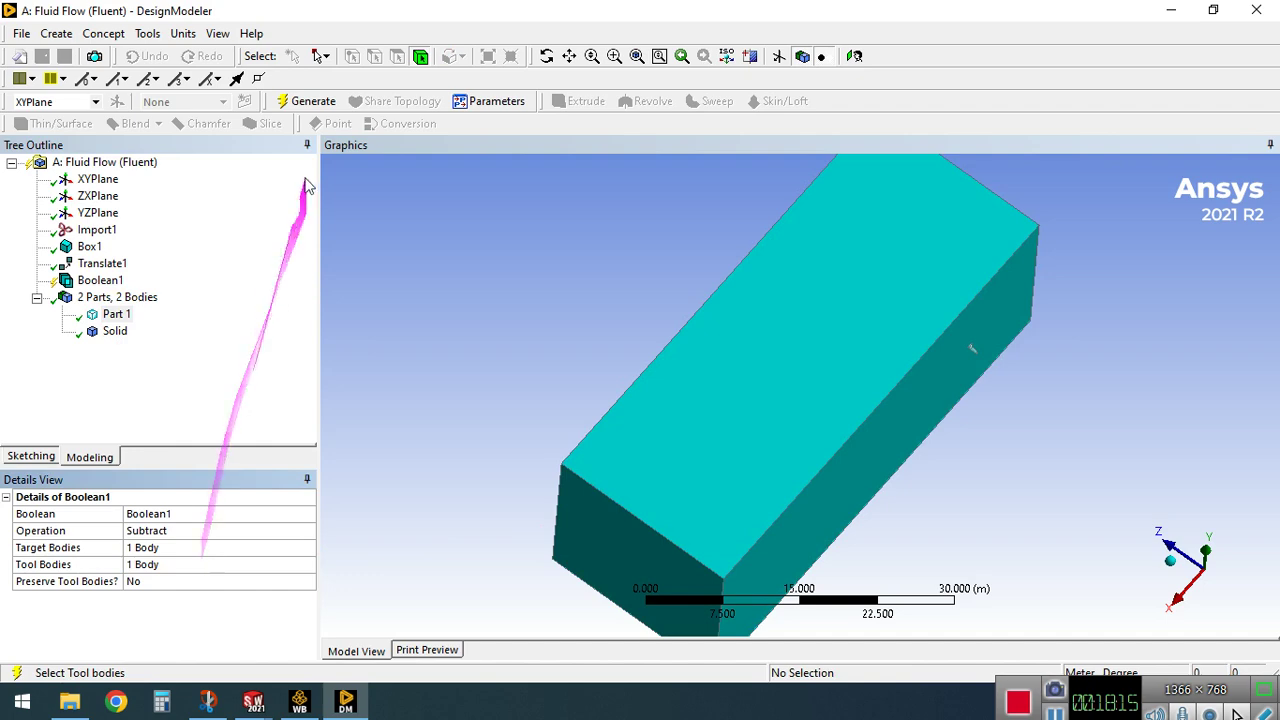
click(308, 101)
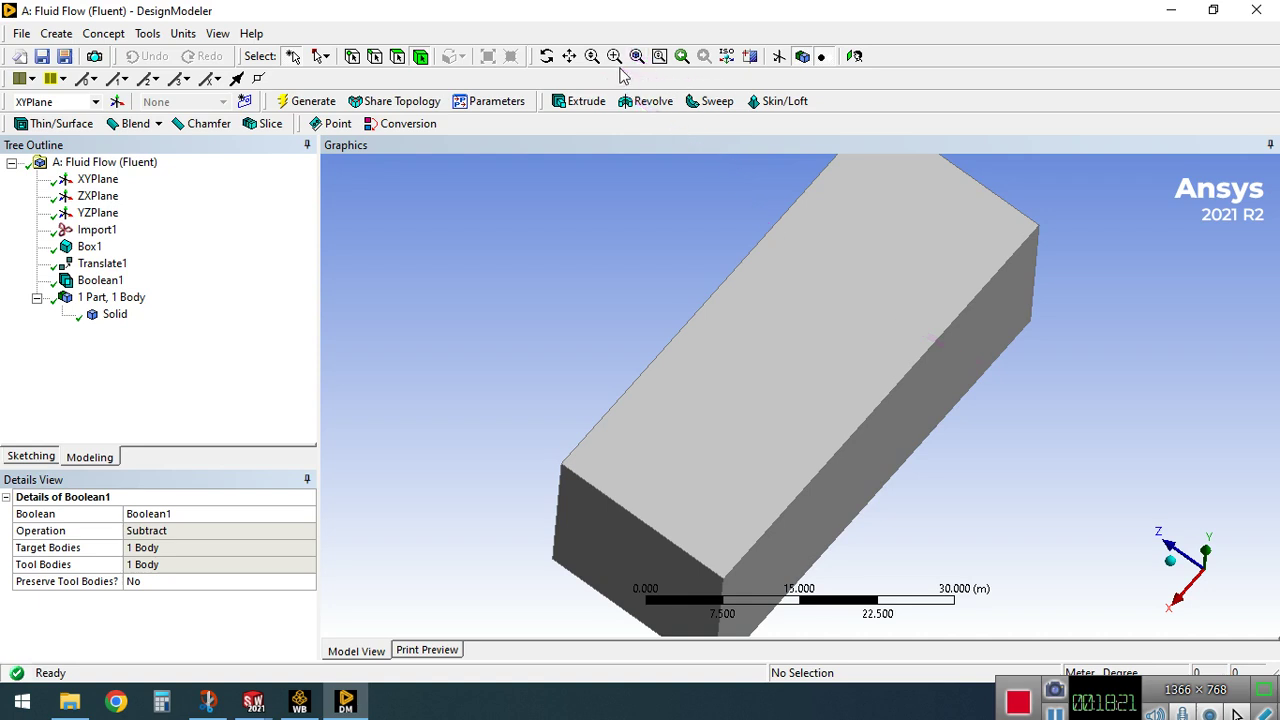
Examine the wing-shaped cavity that the Boolean cut into the side face of the box
drag(927, 311, 1022, 386)
drag(652, 322, 766, 383)
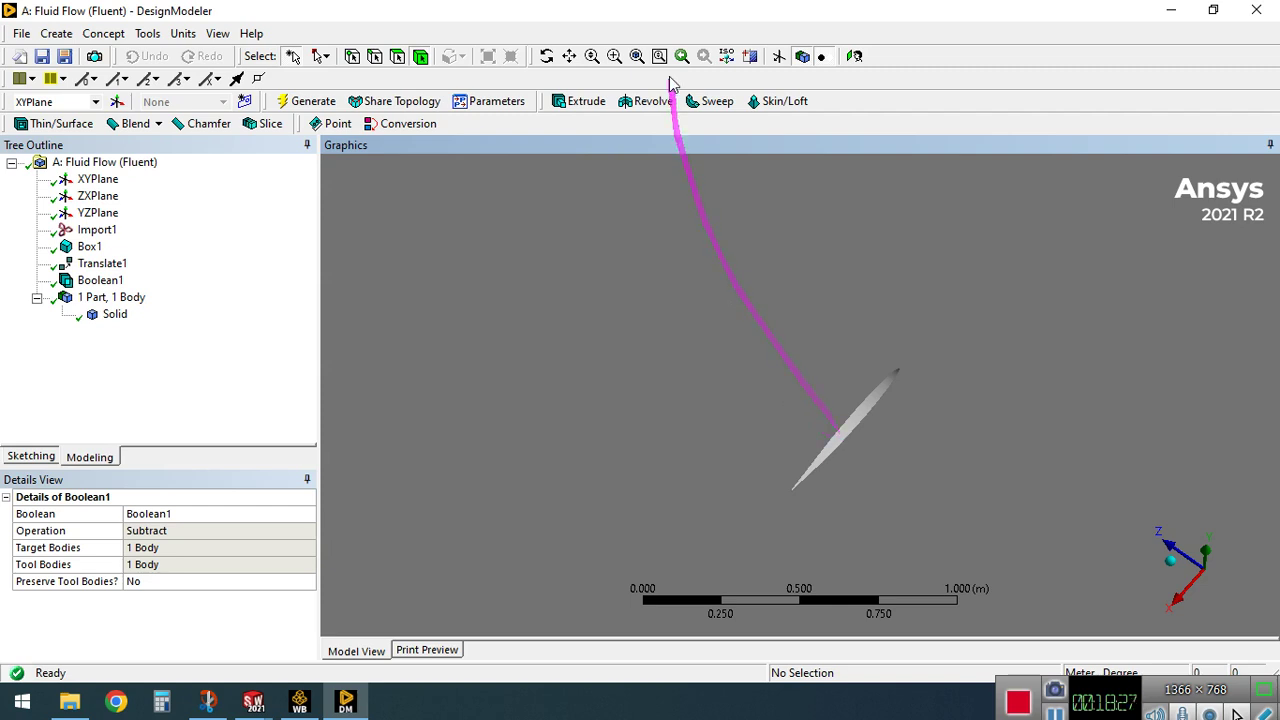
click(546, 57)
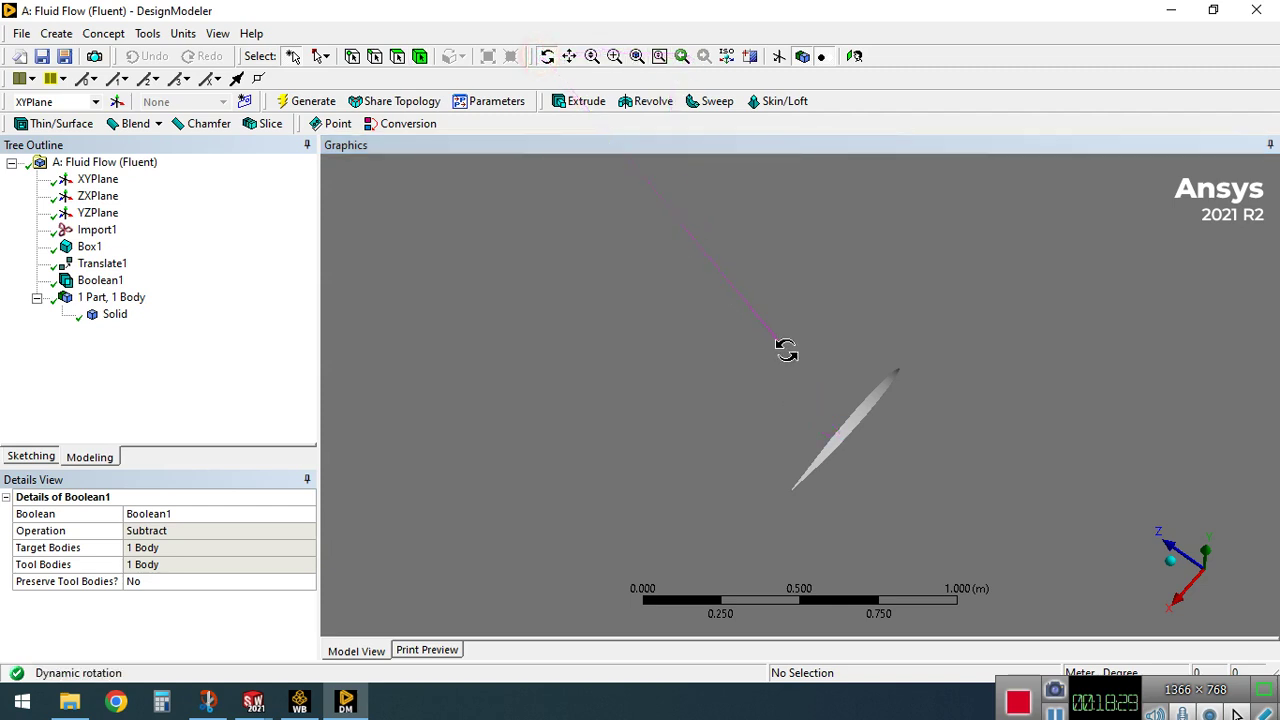
drag(876, 391, 720, 396)
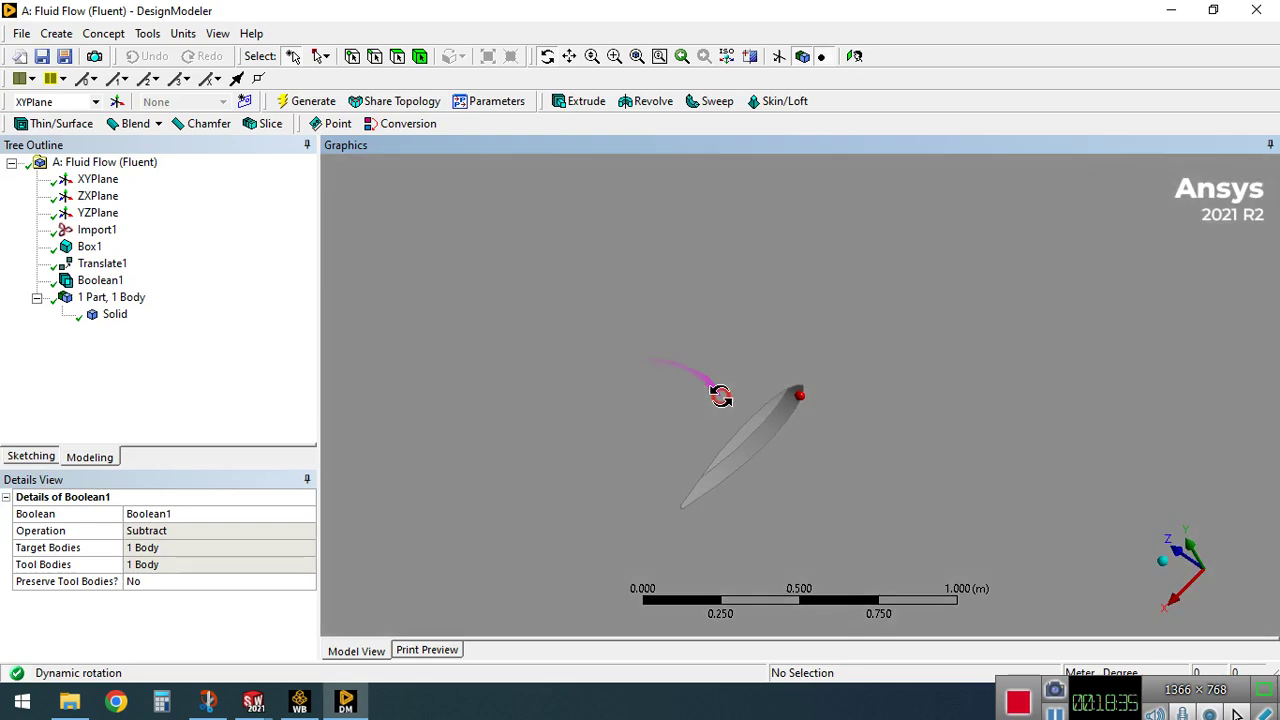
click(636, 56)
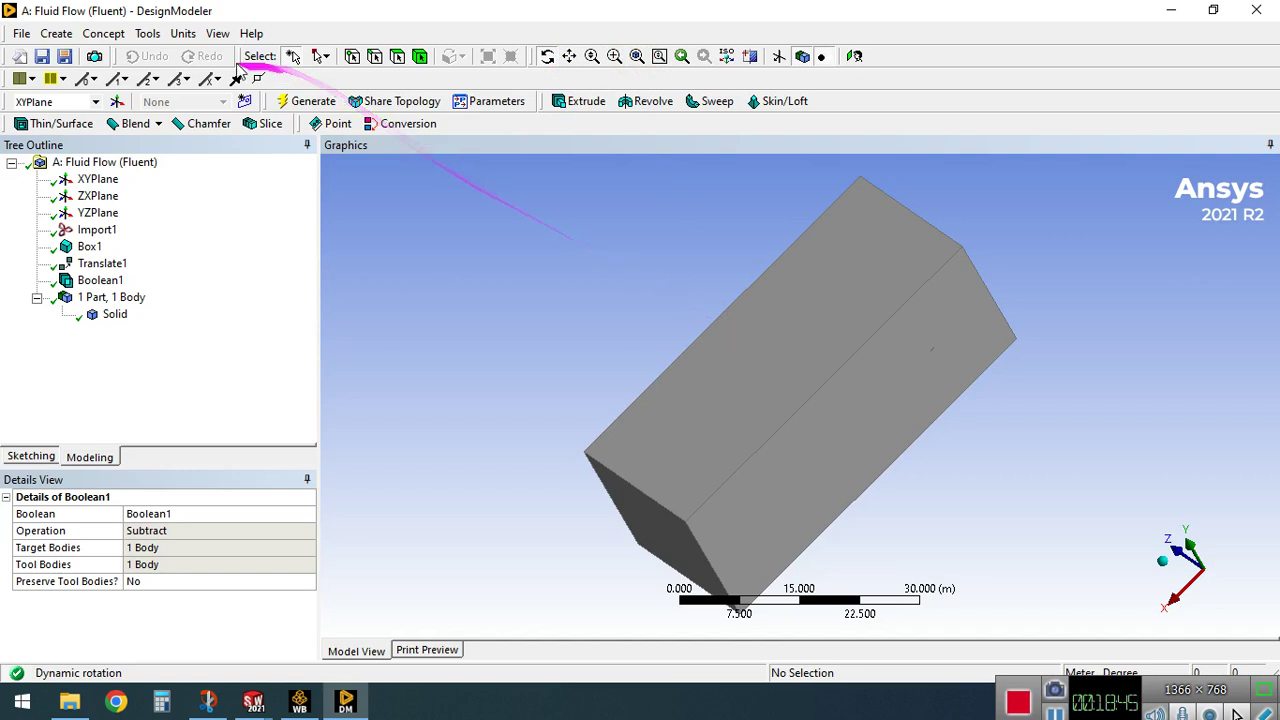
Save the project on the Desktop as flyingWing
click(44, 56)
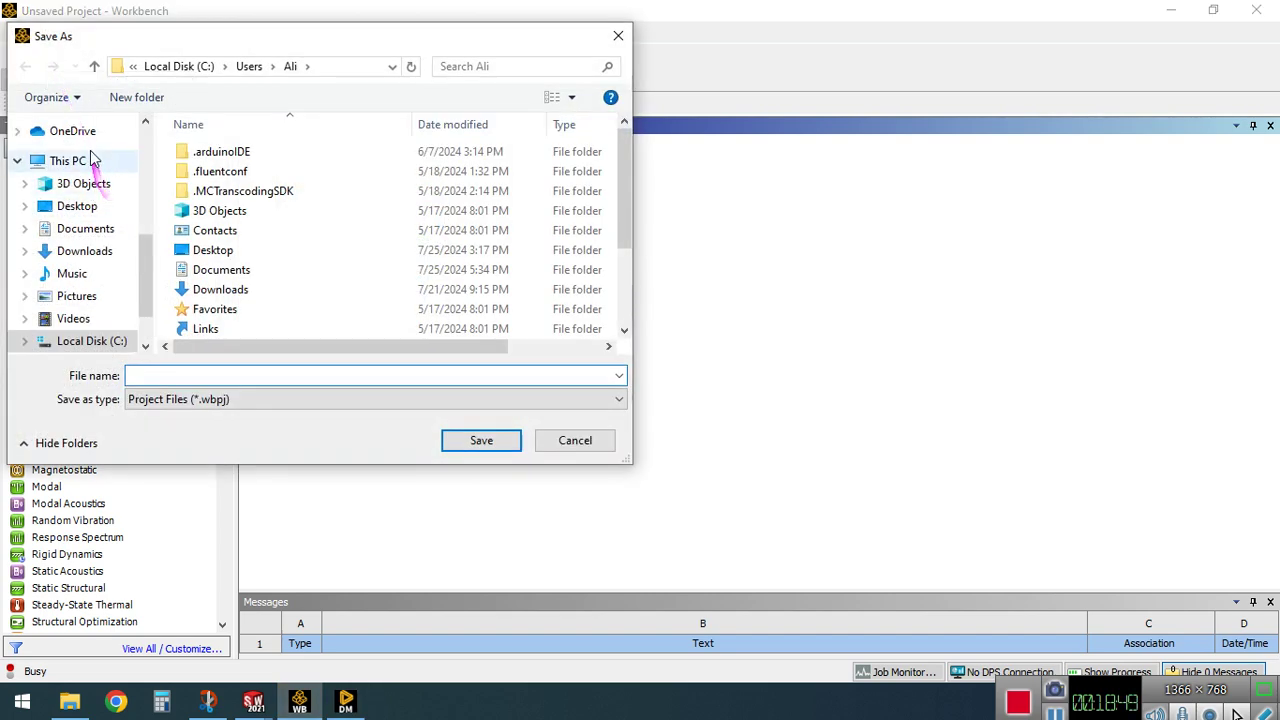
click(100, 207)
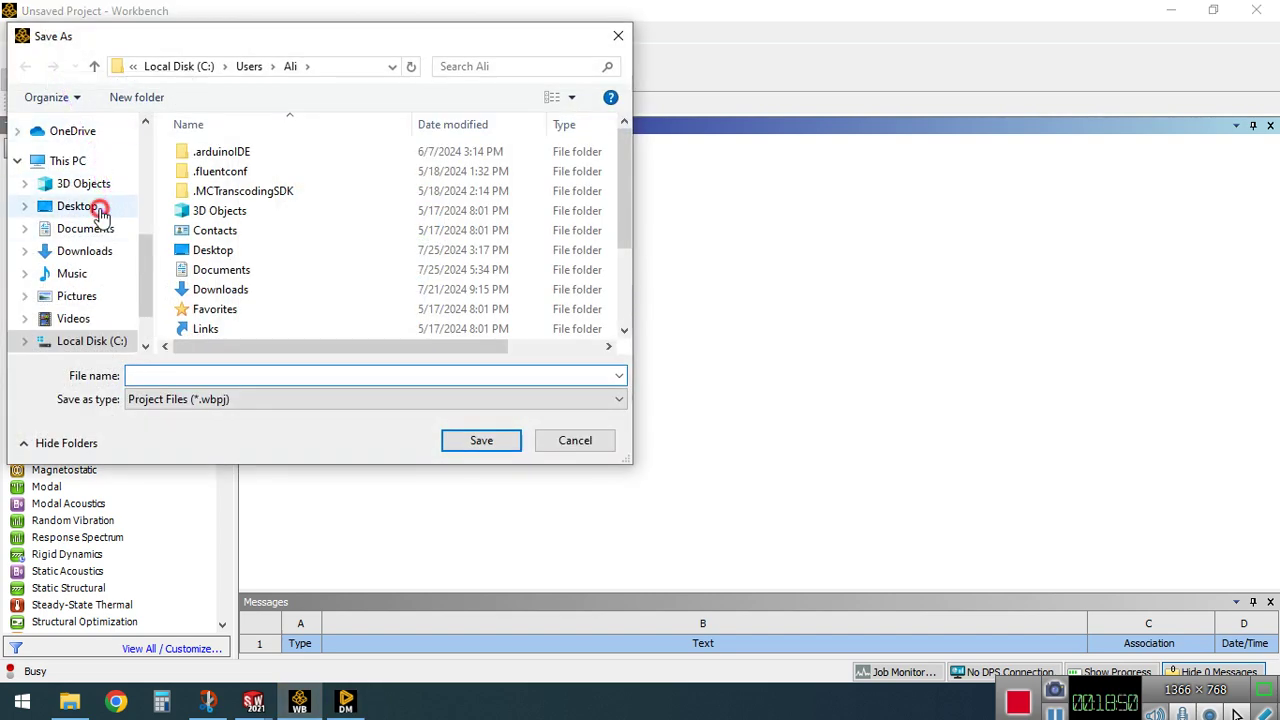
click(292, 377)
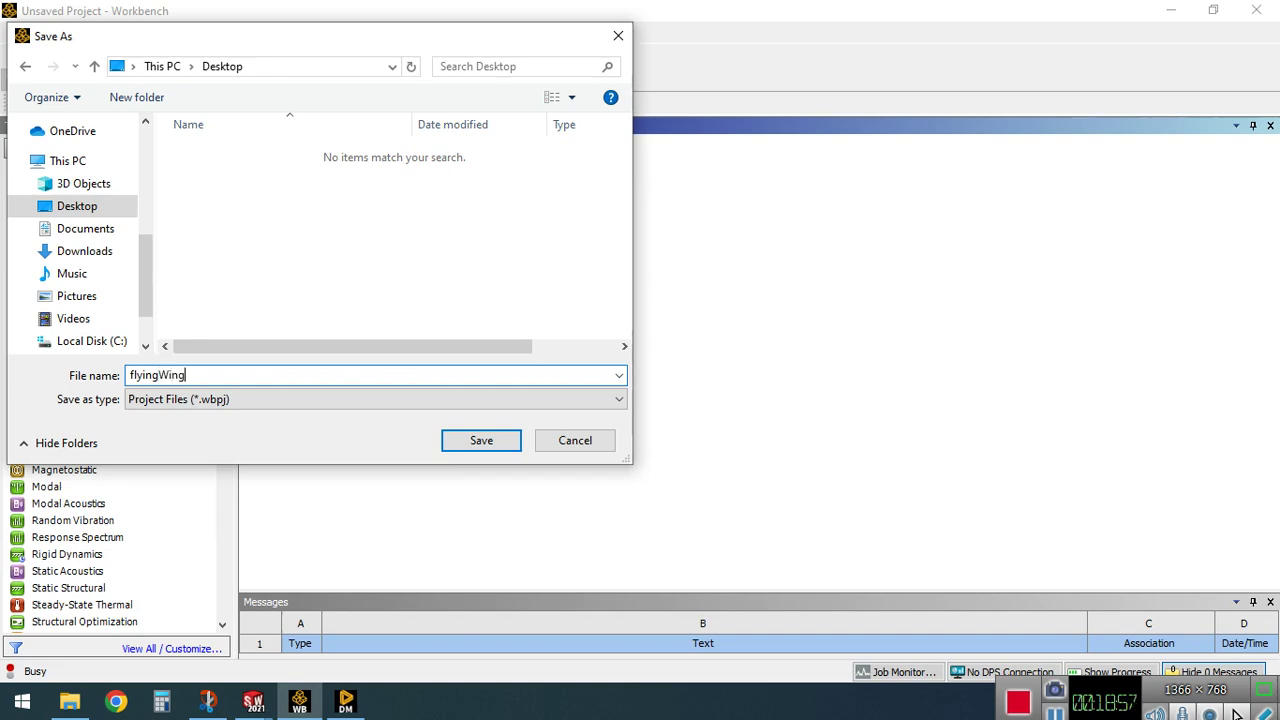
click(508, 449)
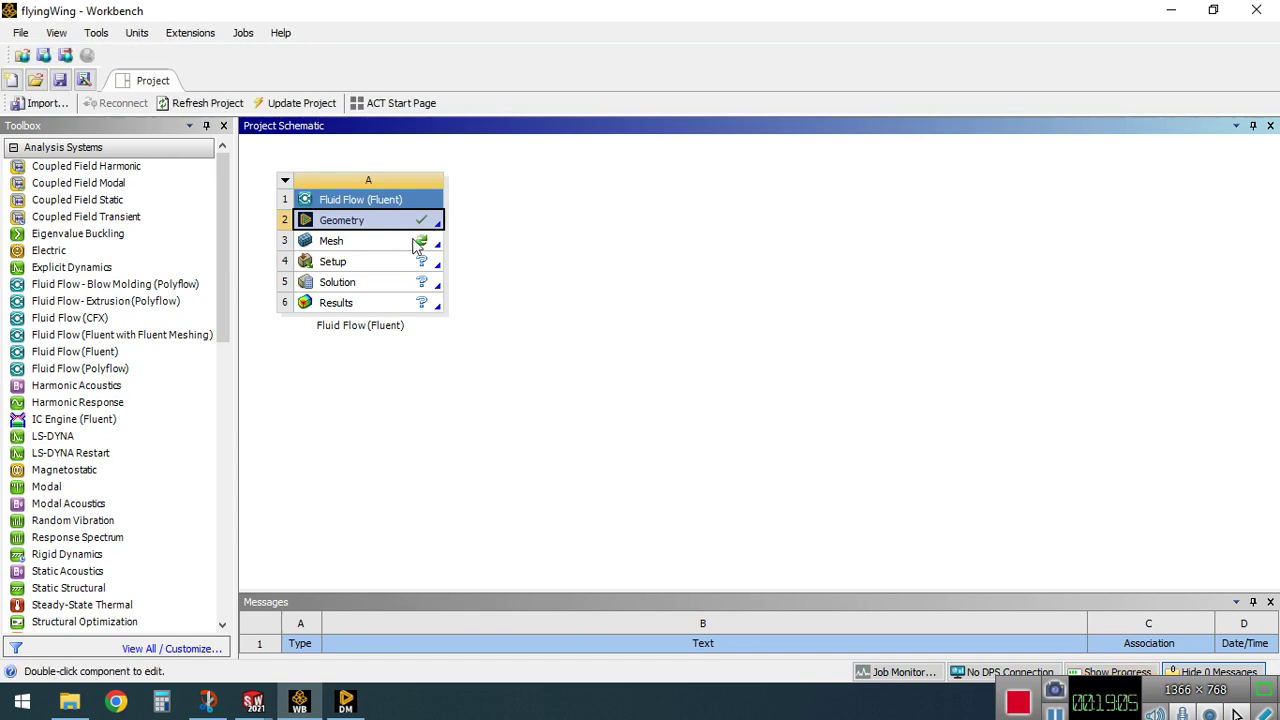
Open the Mesh cell of the Fluid Flow (Fluent) system for editing and generate the mesh with the default settings
click(413, 240)
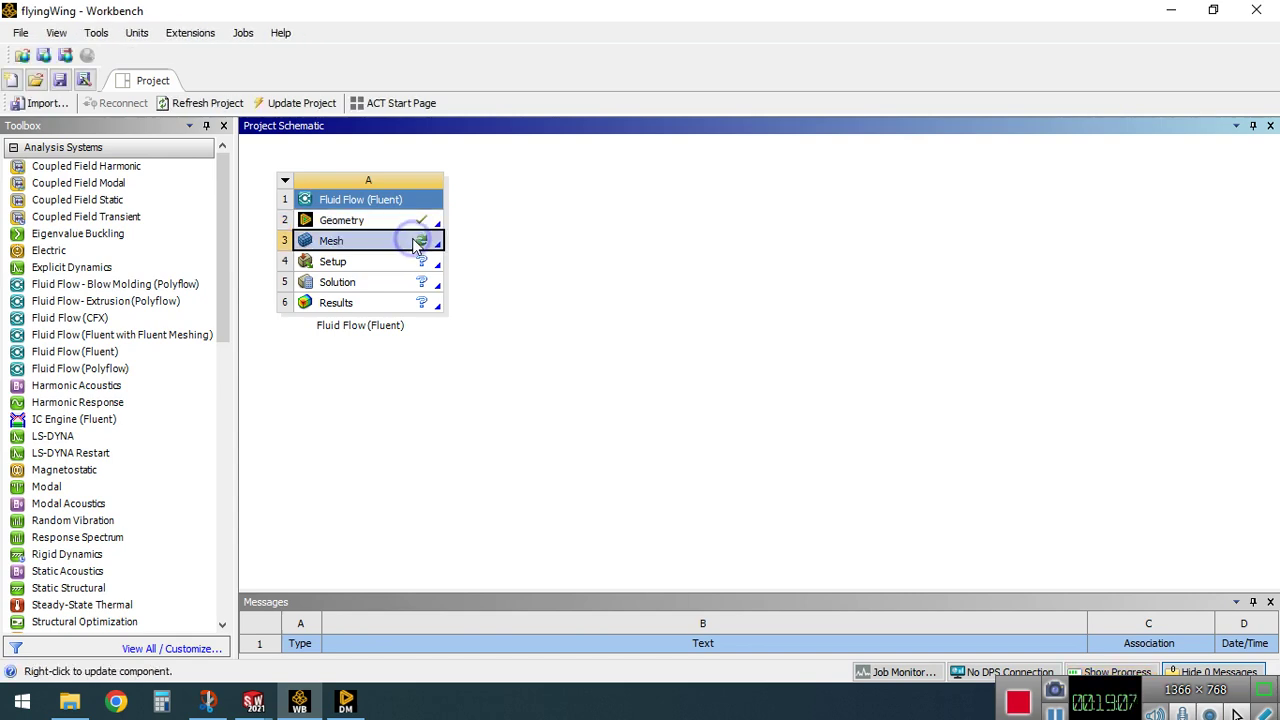
right_click(418, 238)
click(437, 250)
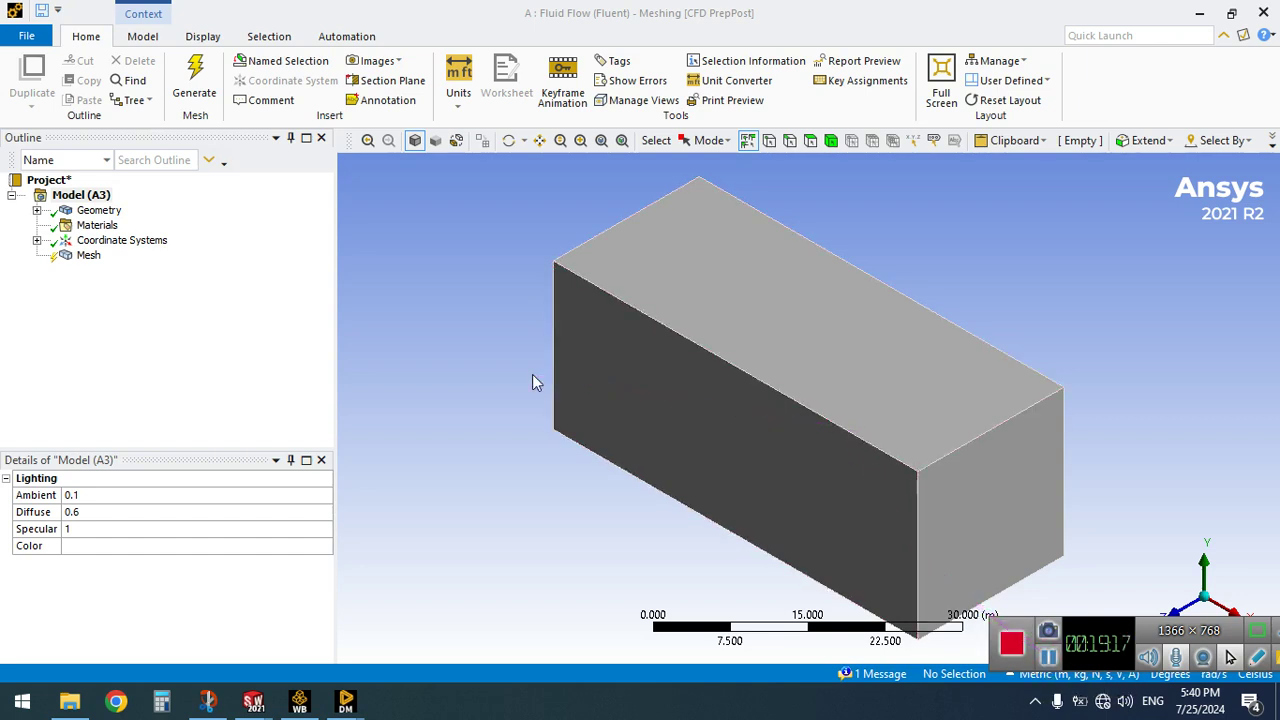
click(88, 258)
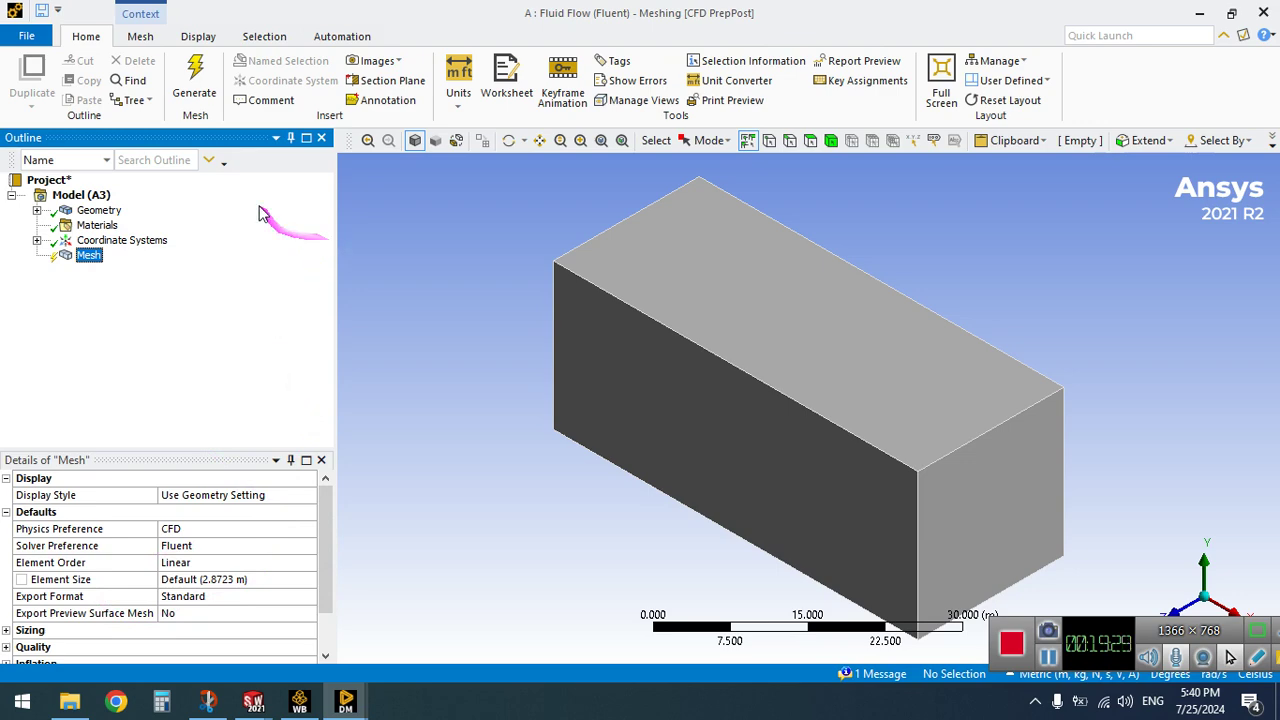
click(194, 80)
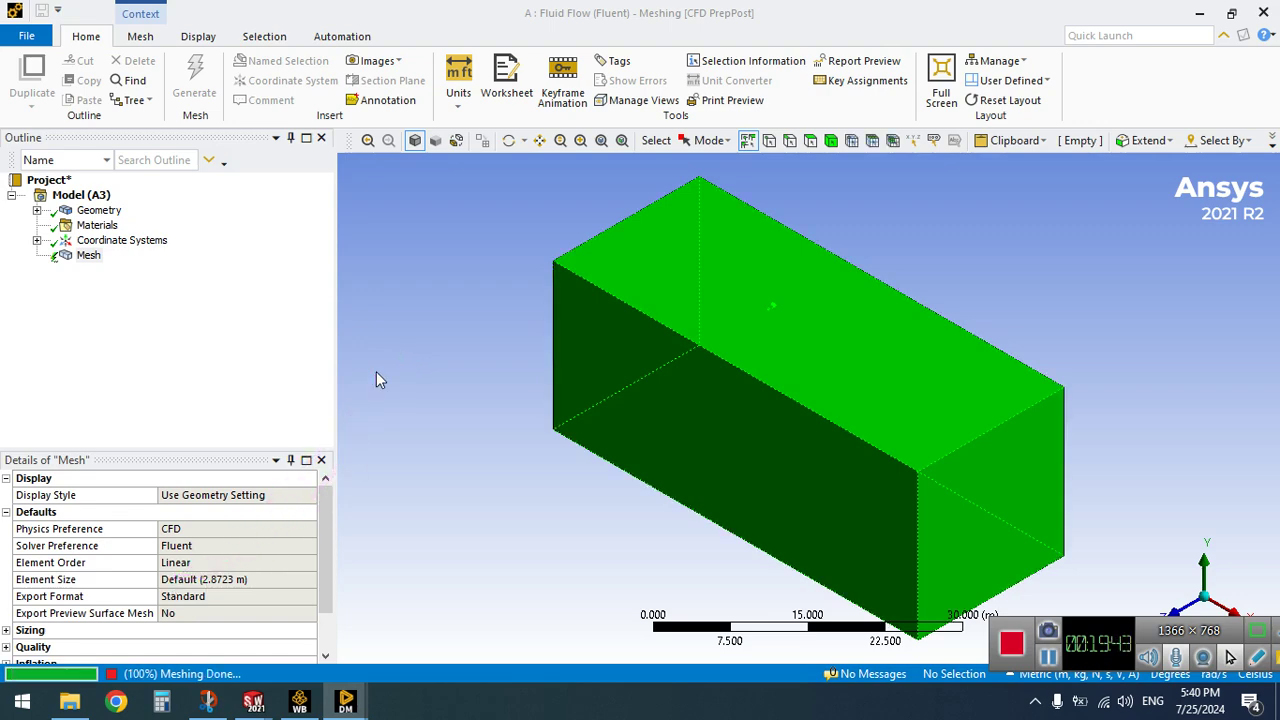
Examine the generated mesh around the wing cavity on the side face of the box
click(508, 140)
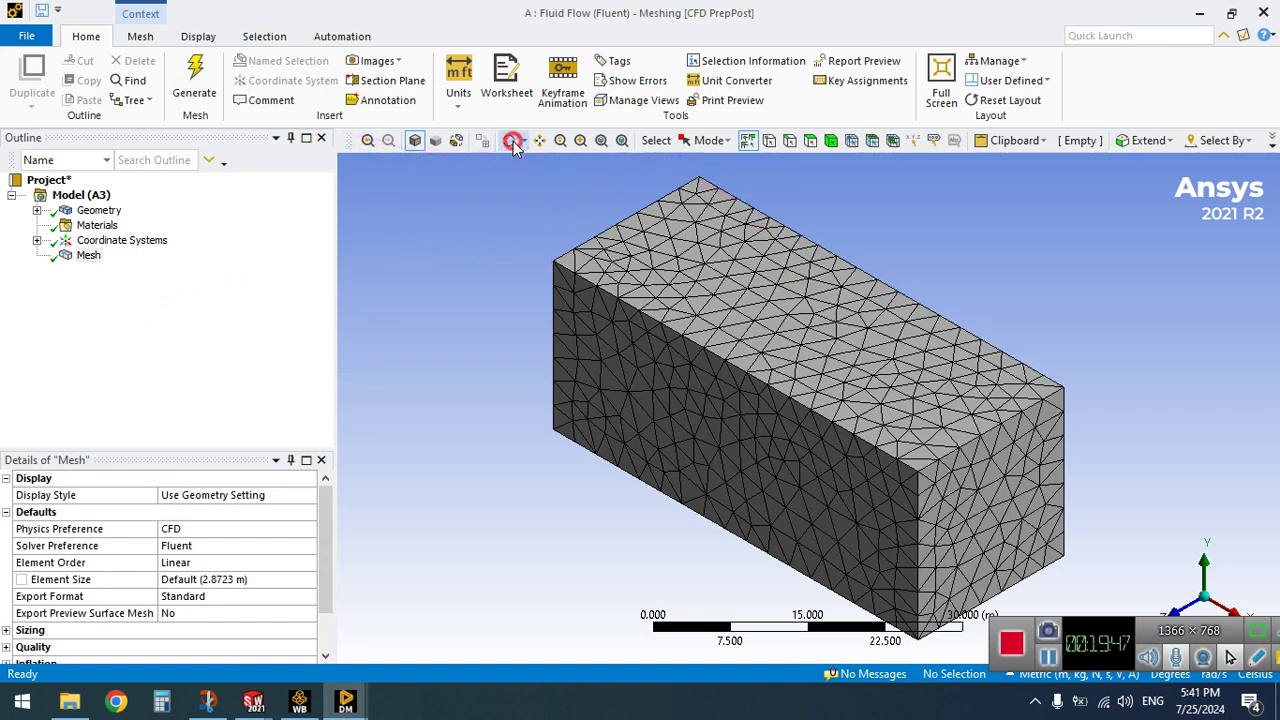
drag(900, 360, 858, 410)
scroll(1025, 428, up, 10)
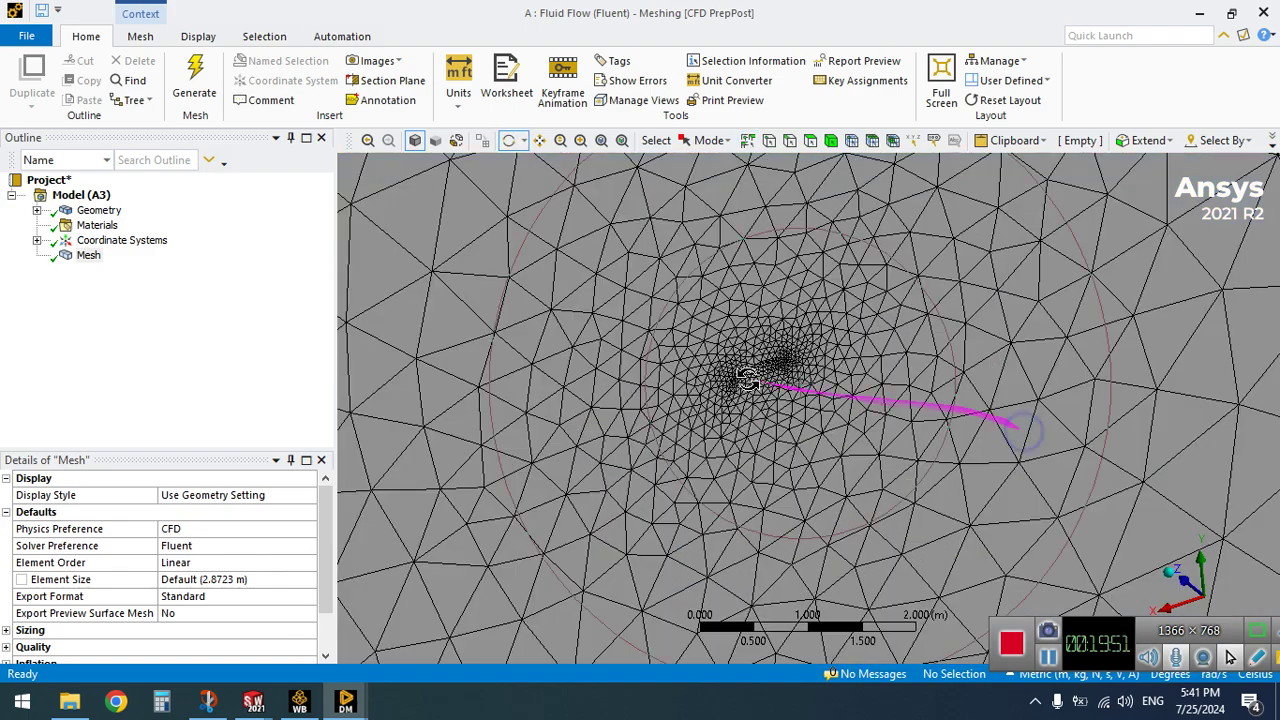
scroll(851, 423, up, 5)
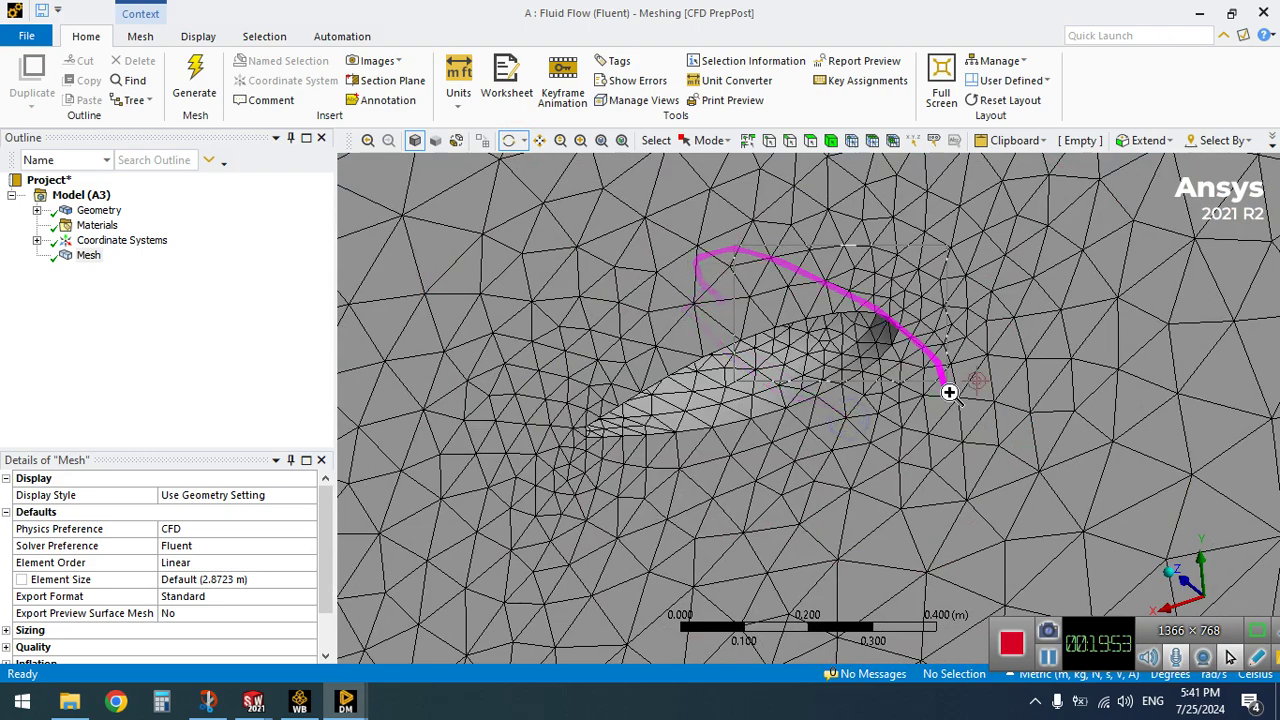
scroll(946, 380, up, 5)
scroll(897, 410, up, 5)
scroll(920, 430, up, 5)
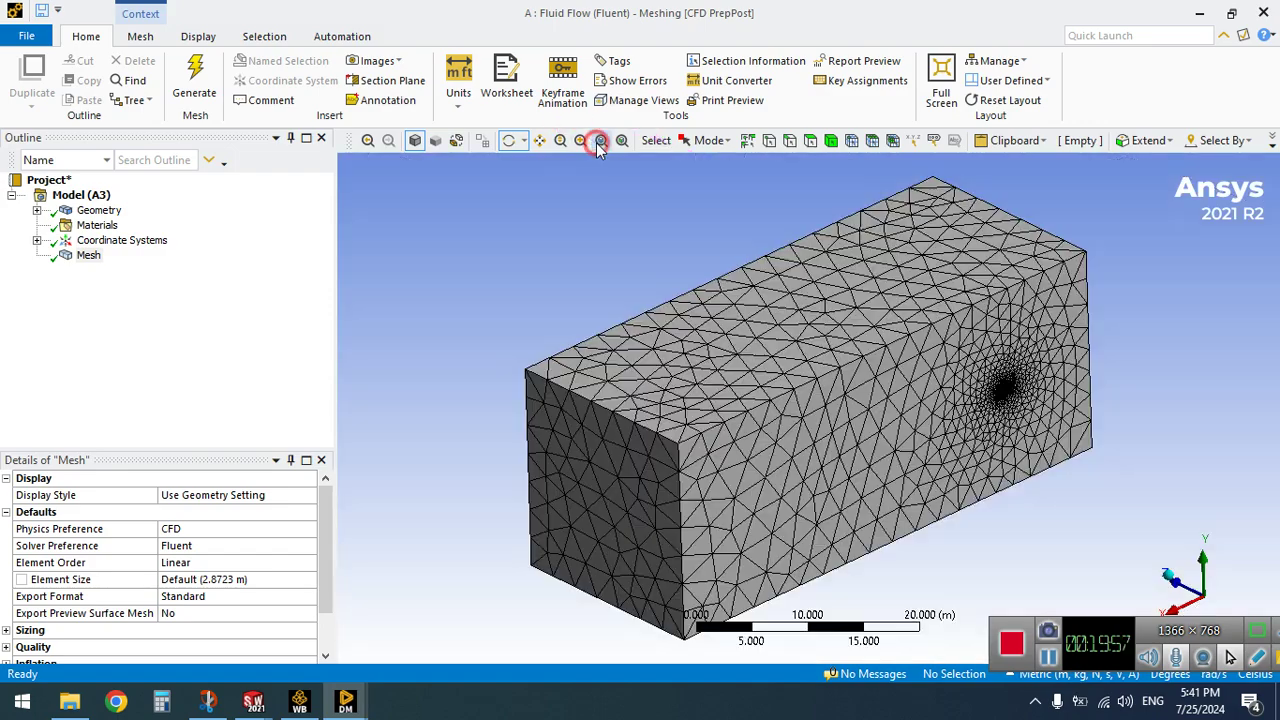
Examine the existing mesh on the domain's side face and inside the airfoil-shaped wing cavity
click(601, 140)
scroll(1034, 409, up, 5)
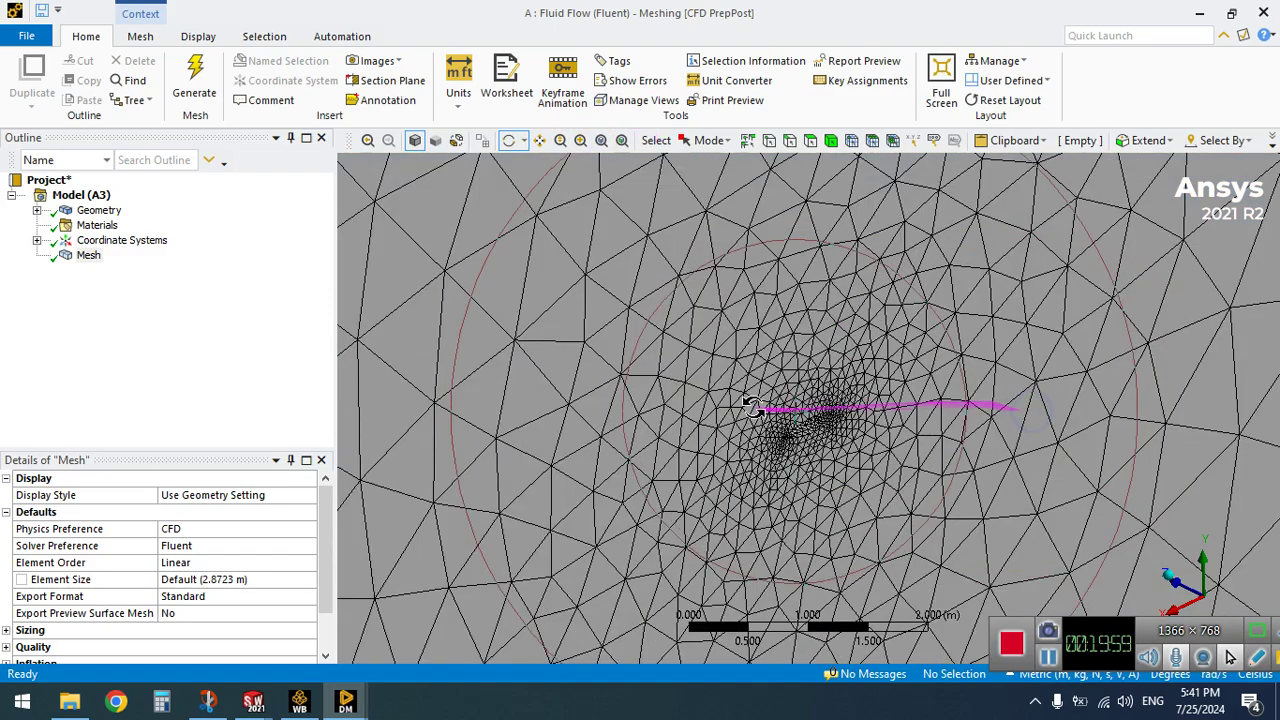
drag(868, 458, 991, 343)
scroll(980, 331, up, 3)
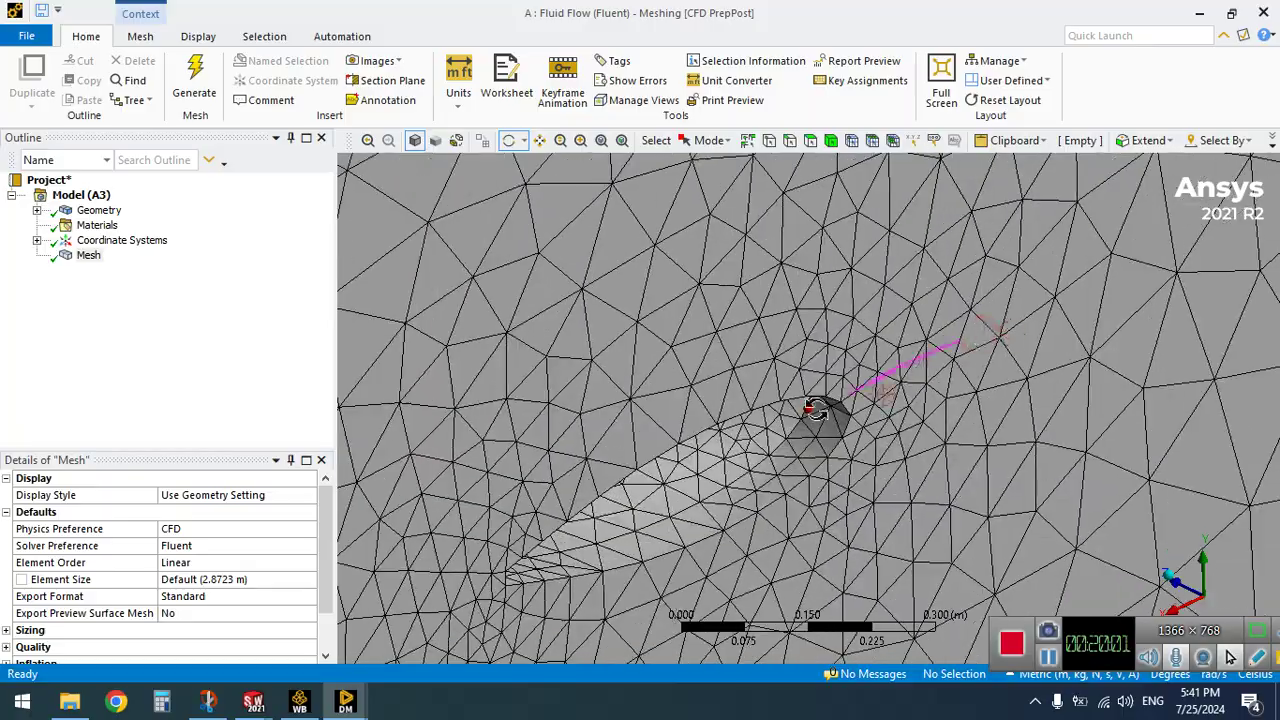
drag(771, 401, 701, 404)
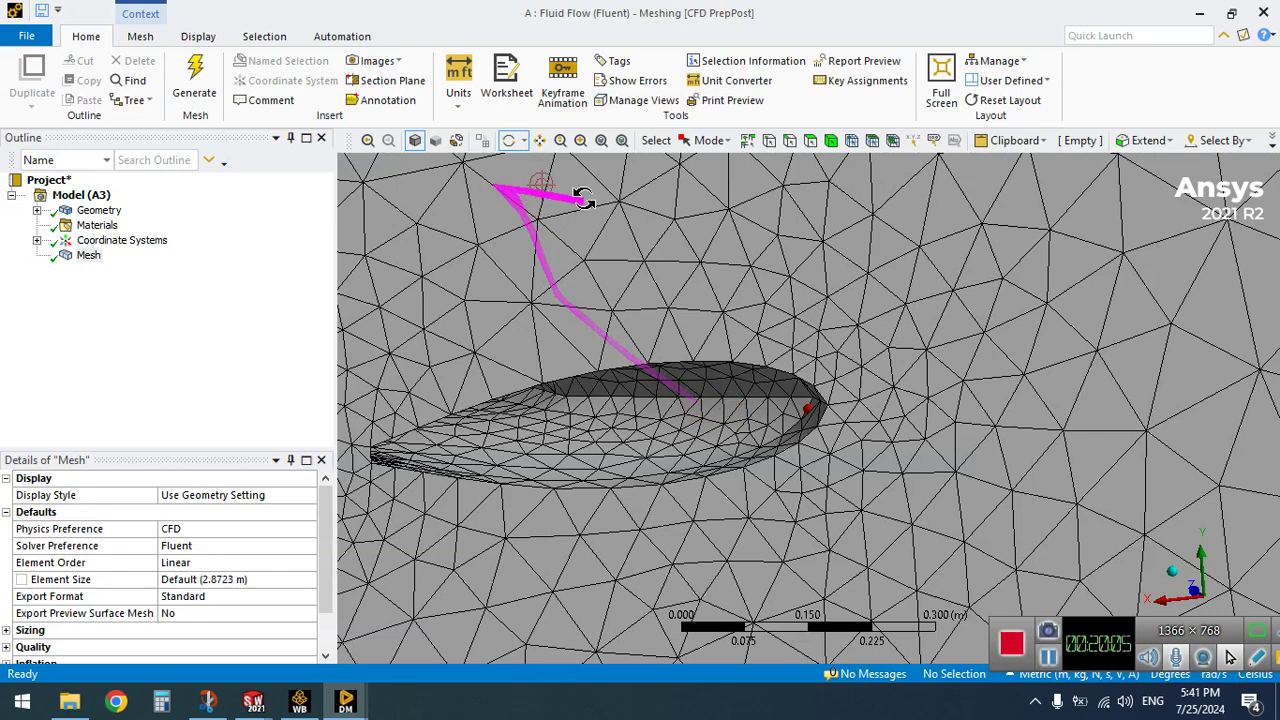
click(600, 142)
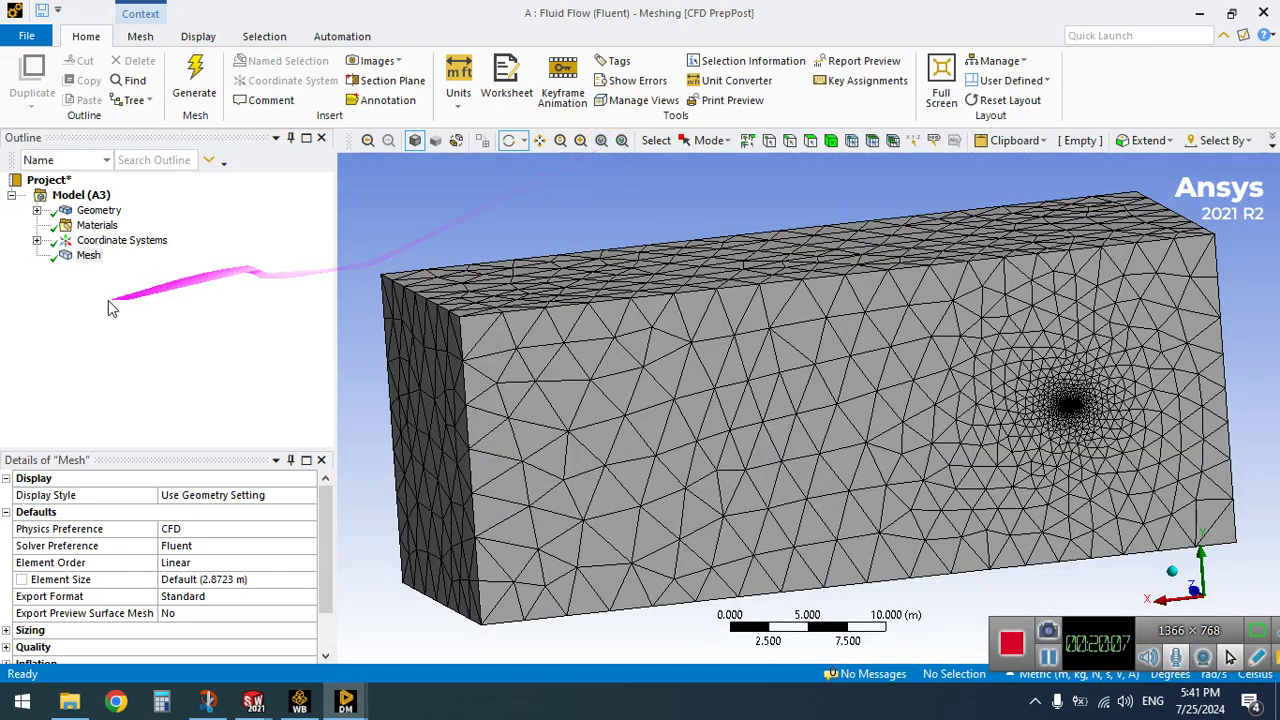
Set the Curvature Min Size in the mesh sizing settings to 0.01 m
click(88, 255)
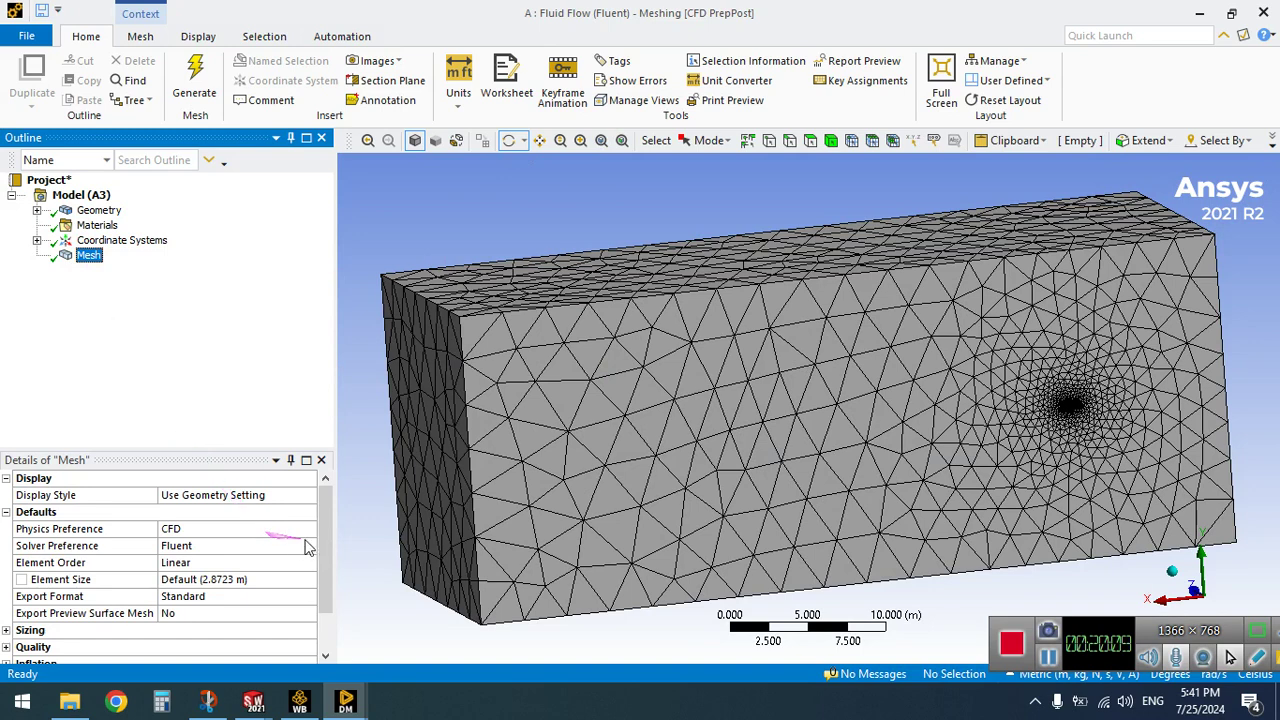
drag(323, 543, 323, 594)
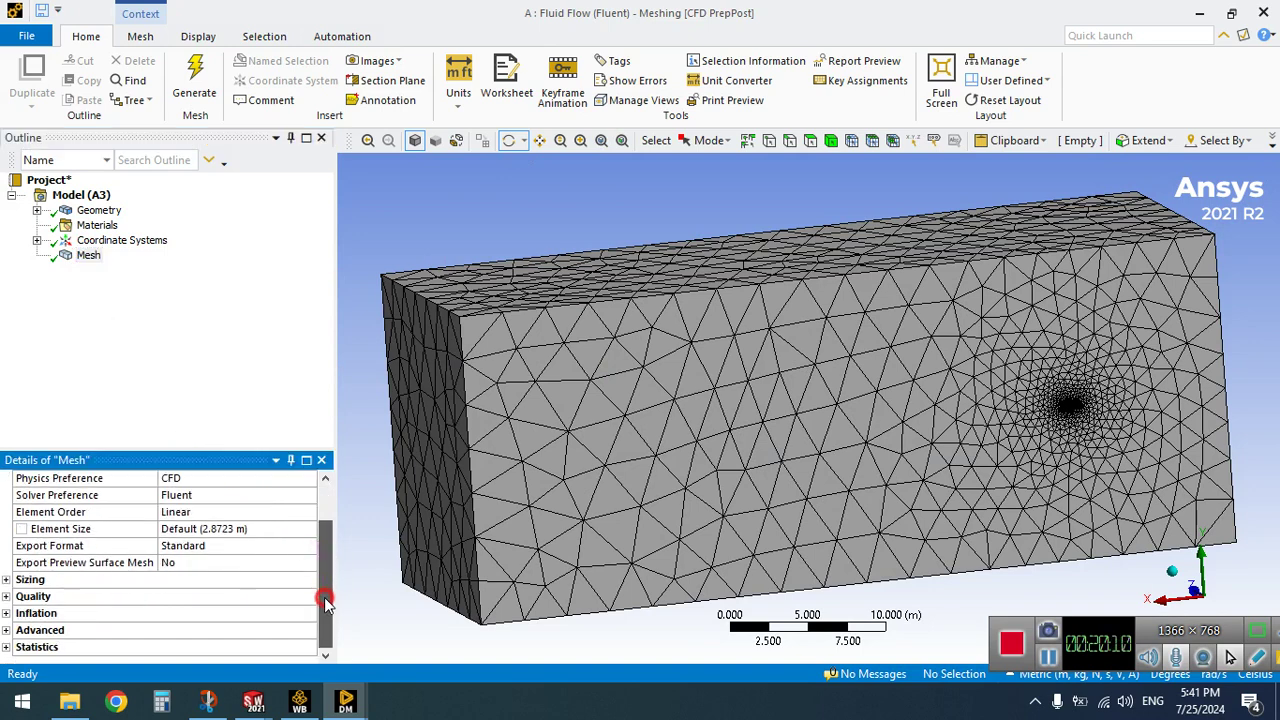
click(6, 580)
drag(322, 545, 323, 586)
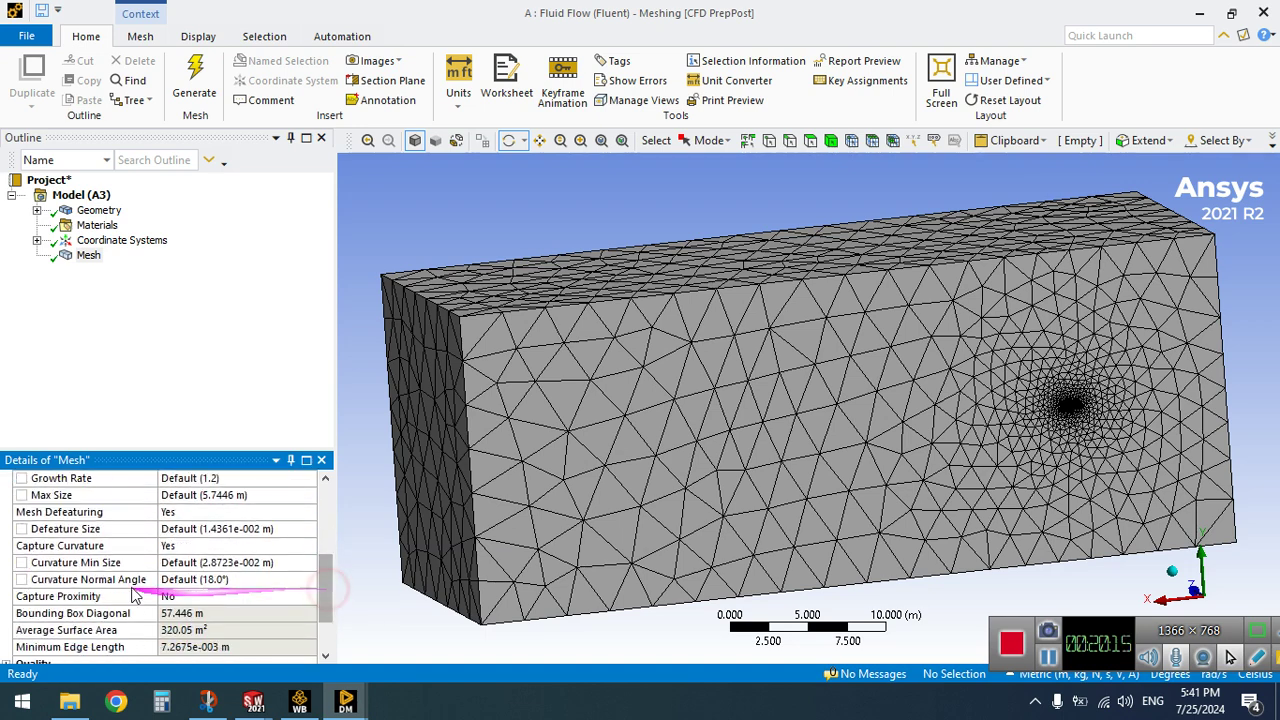
click(224, 563)
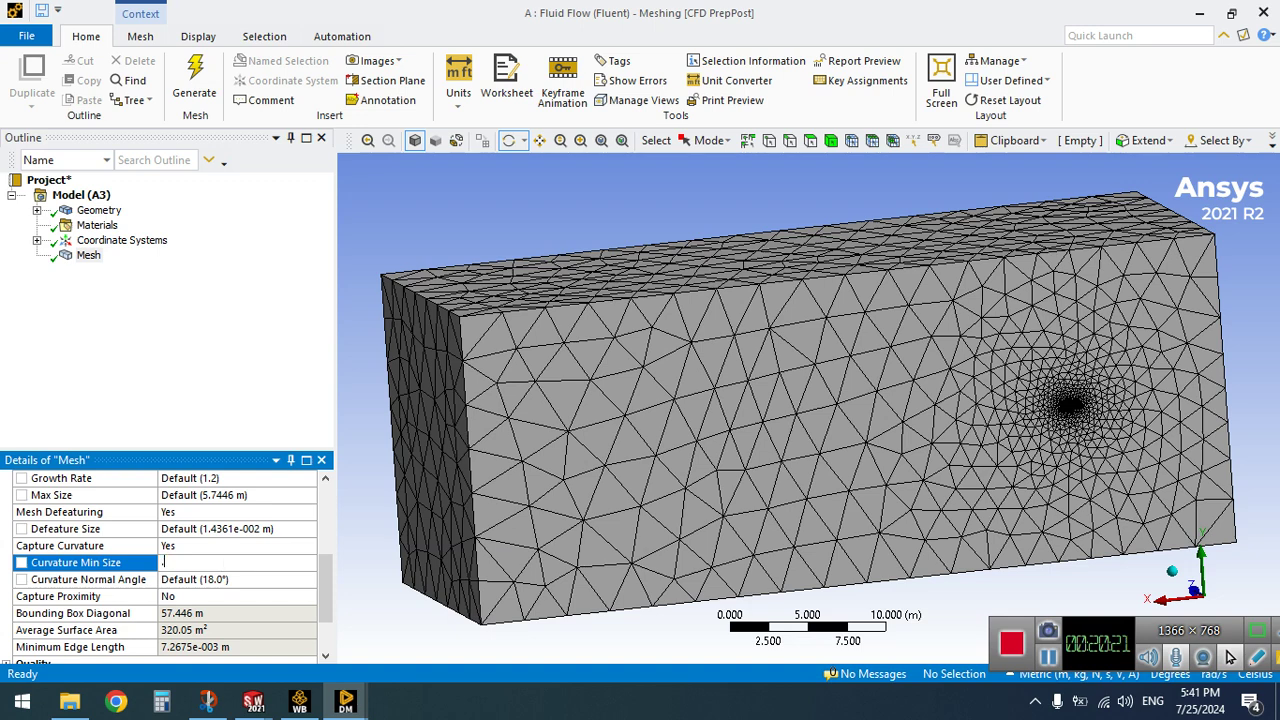
text(.01)
key(Return)
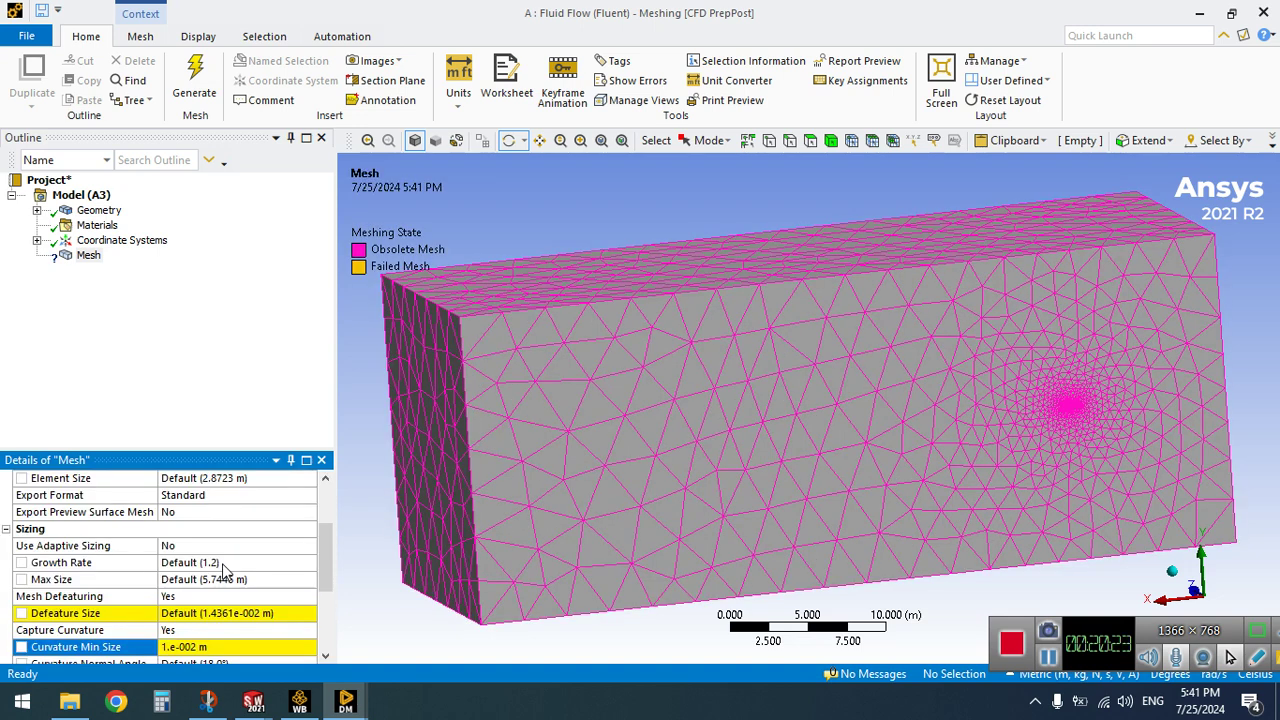
Set the mesh Defeature Size to 0.01 m and regenerate the mesh
drag(326, 565, 329, 591)
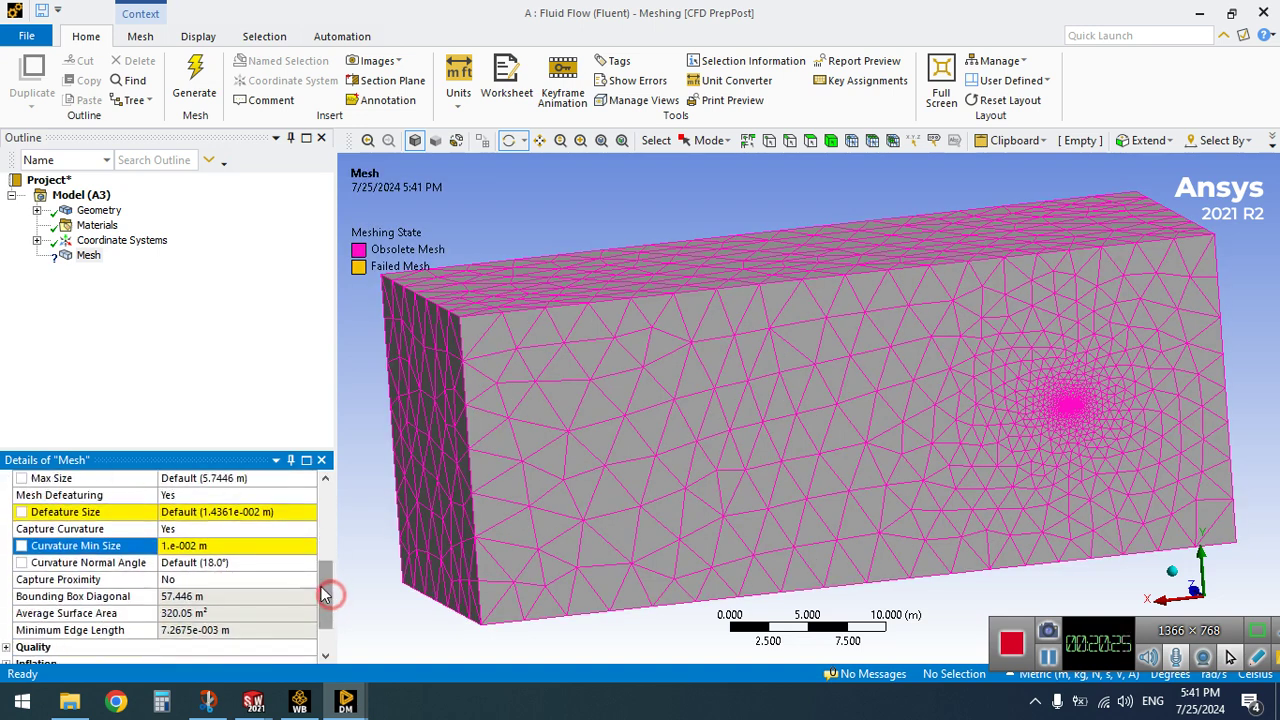
click(260, 512)
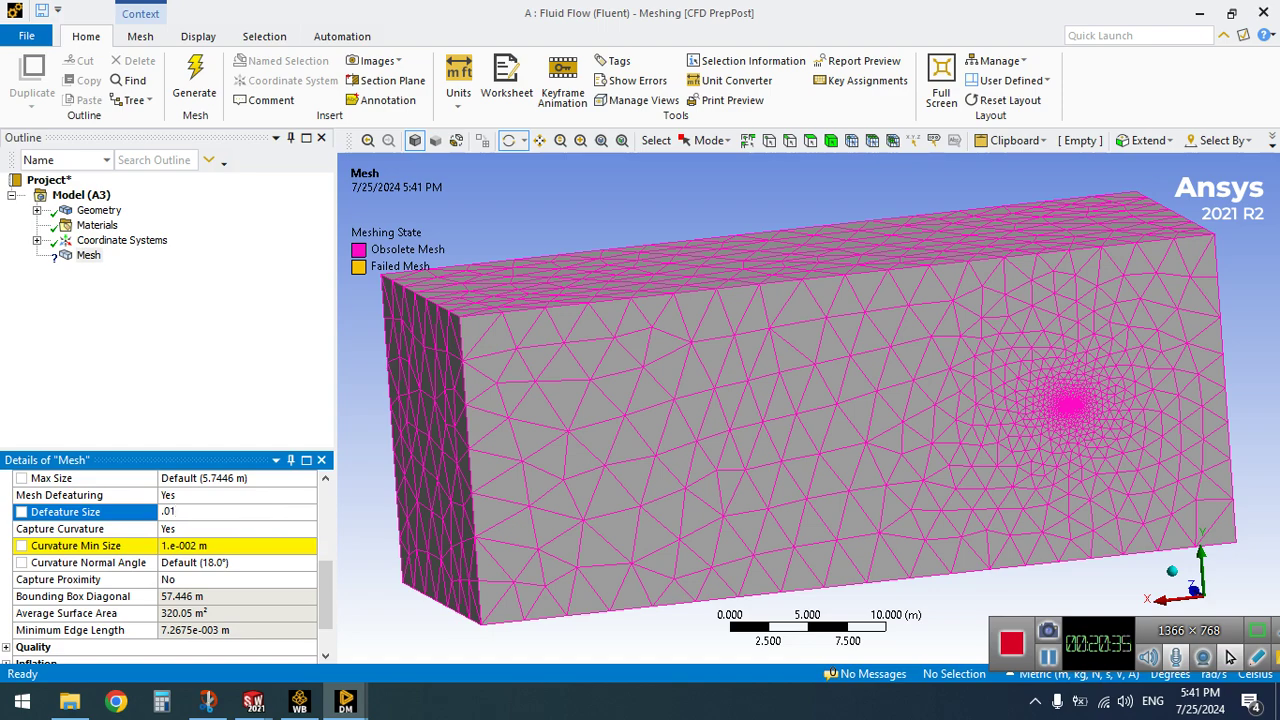
scroll(260, 517, up, 3)
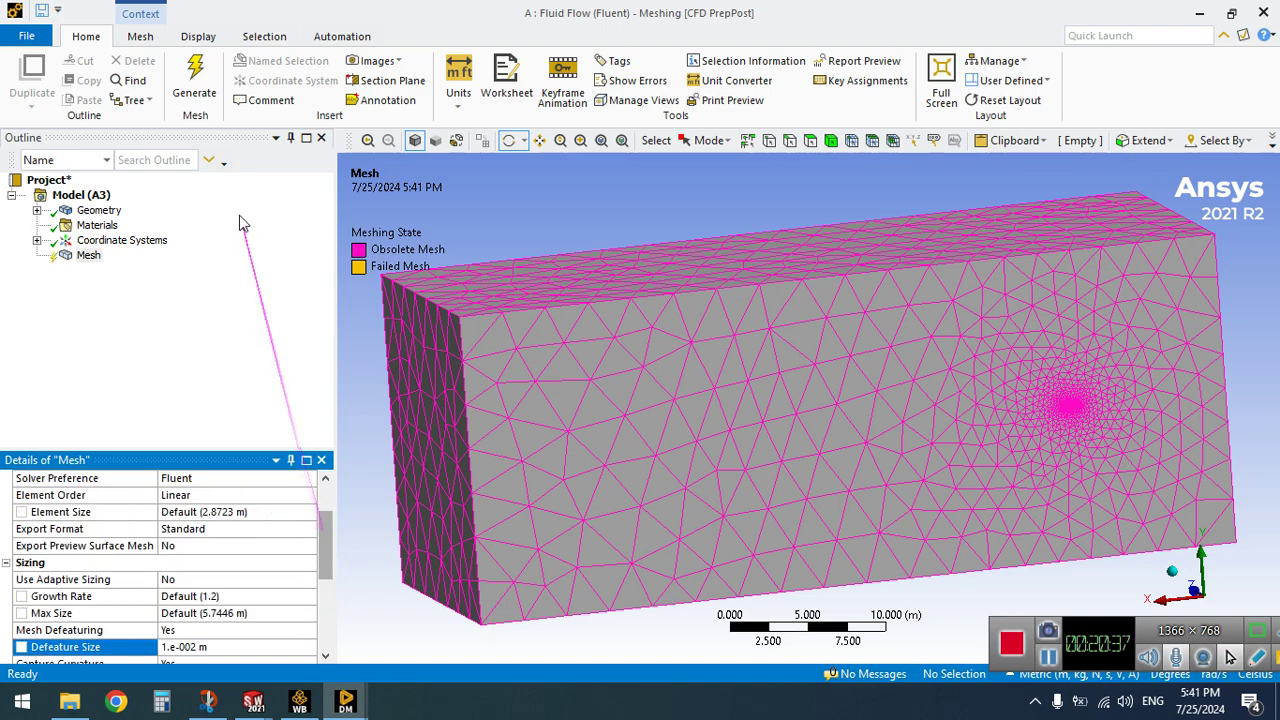
click(194, 86)
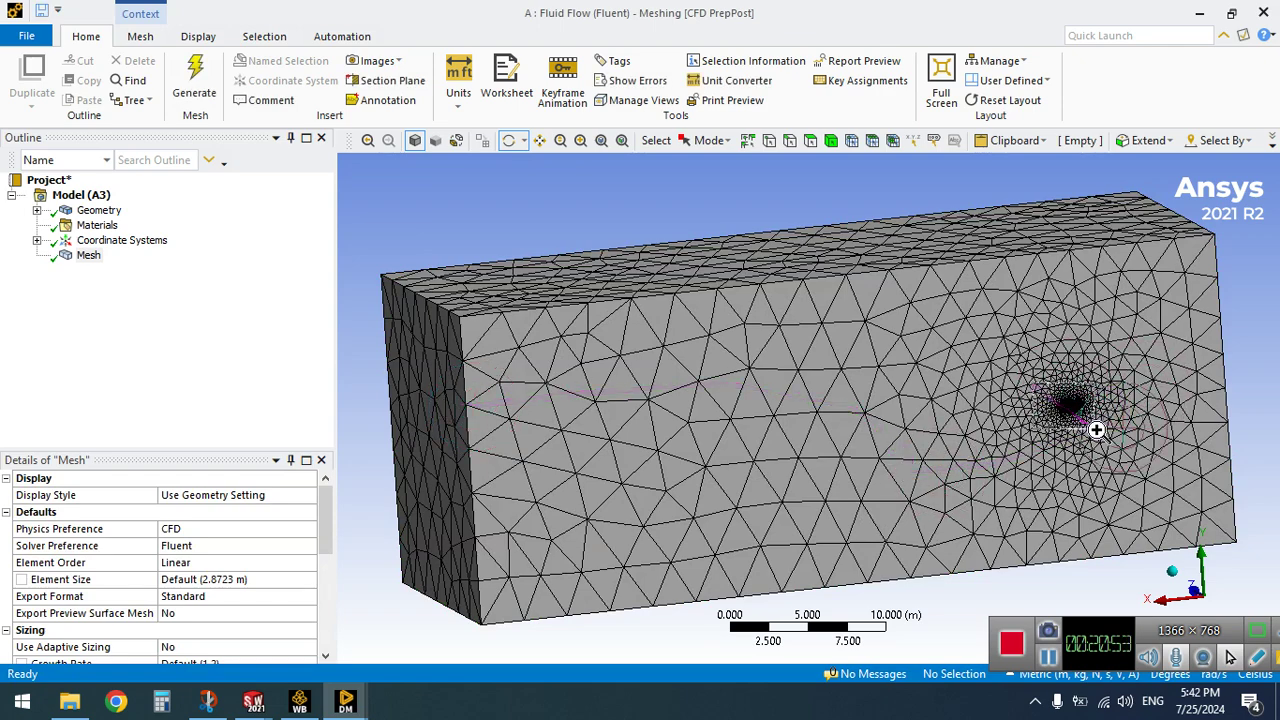
Inspect the regenerated mesh around the airfoil cavity, including its leading and trailing edges
scroll(1096, 430, up, 10)
scroll(940, 420, up, 10)
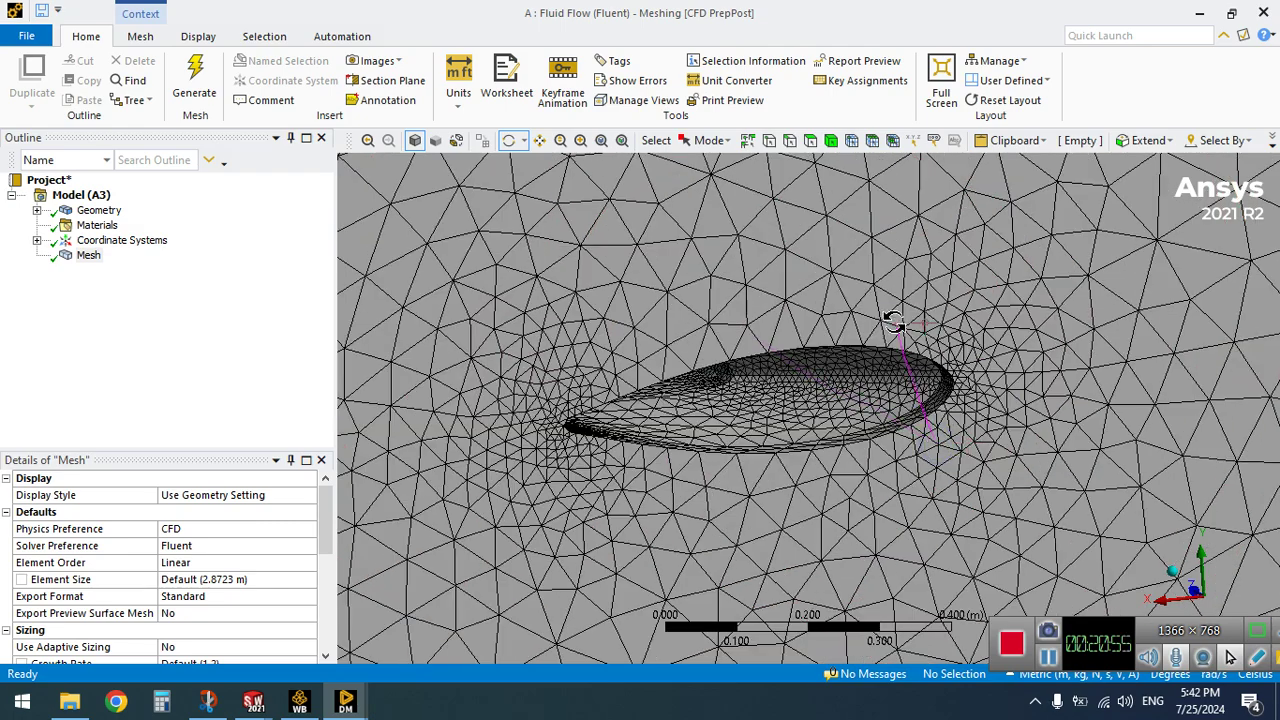
scroll(760, 395, up, 10)
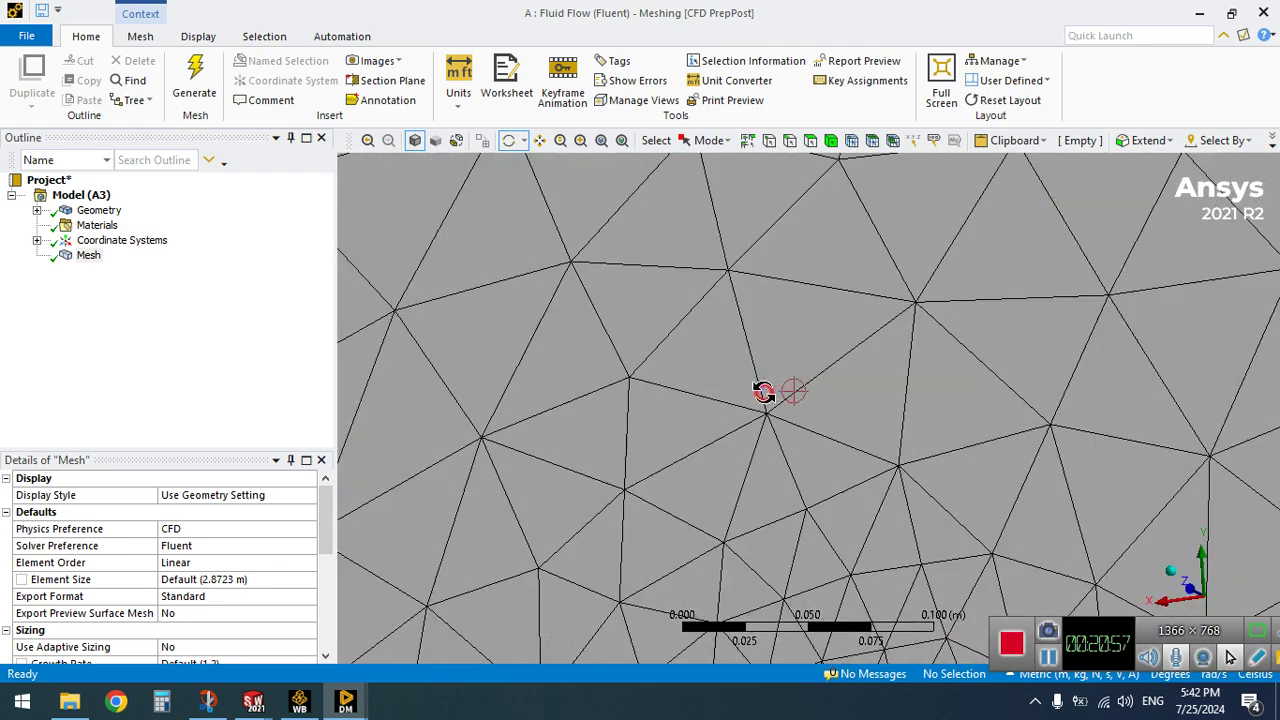
drag(765, 398, 757, 391)
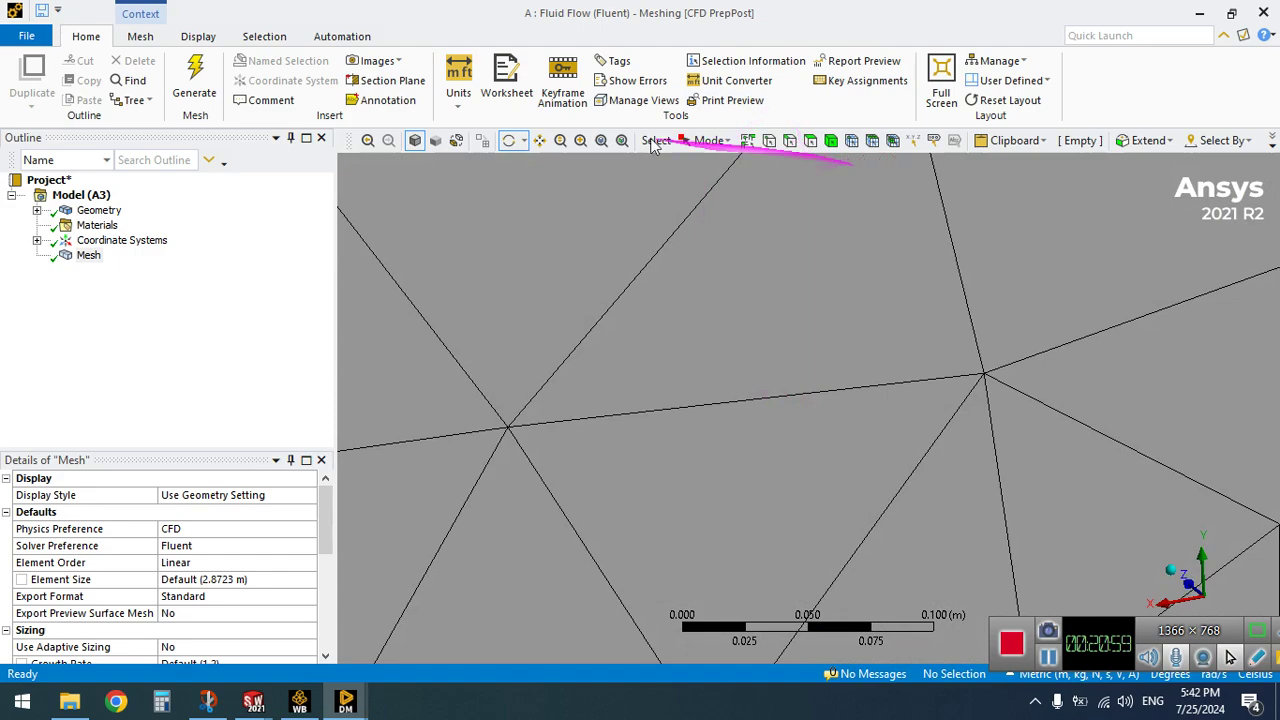
click(596, 141)
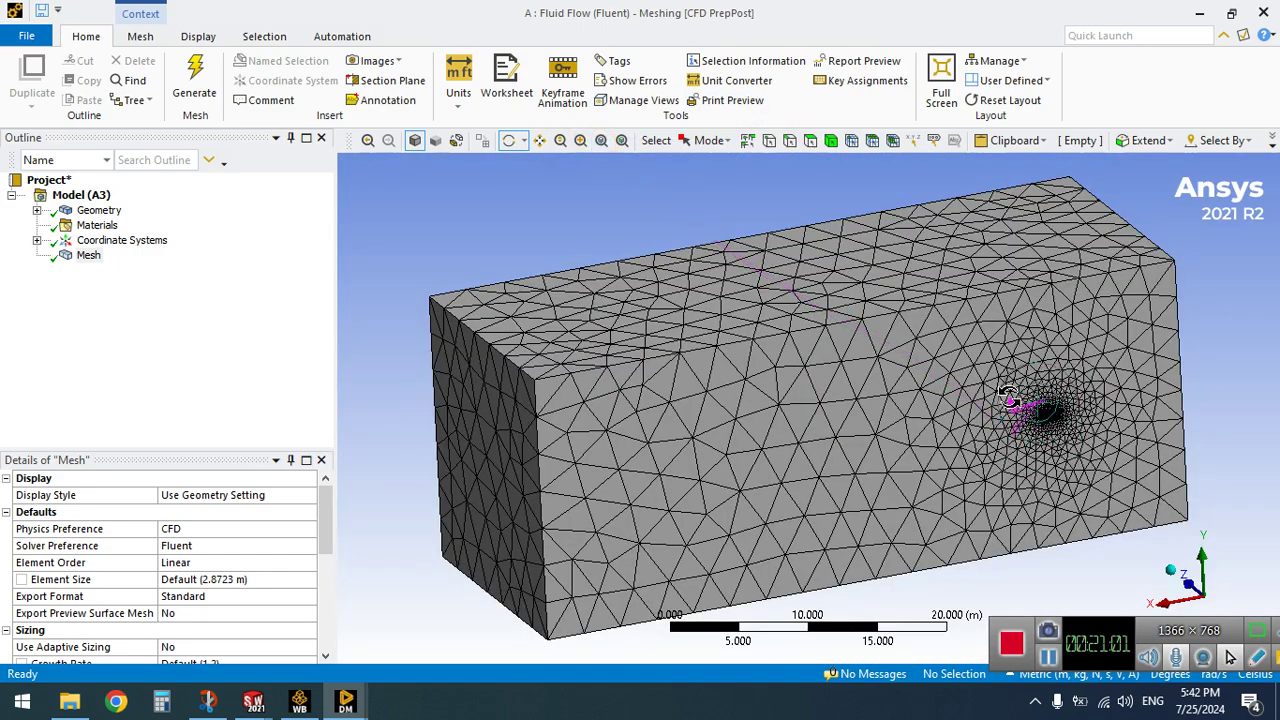
scroll(1095, 465, up, 5)
scroll(850, 358, up, 5)
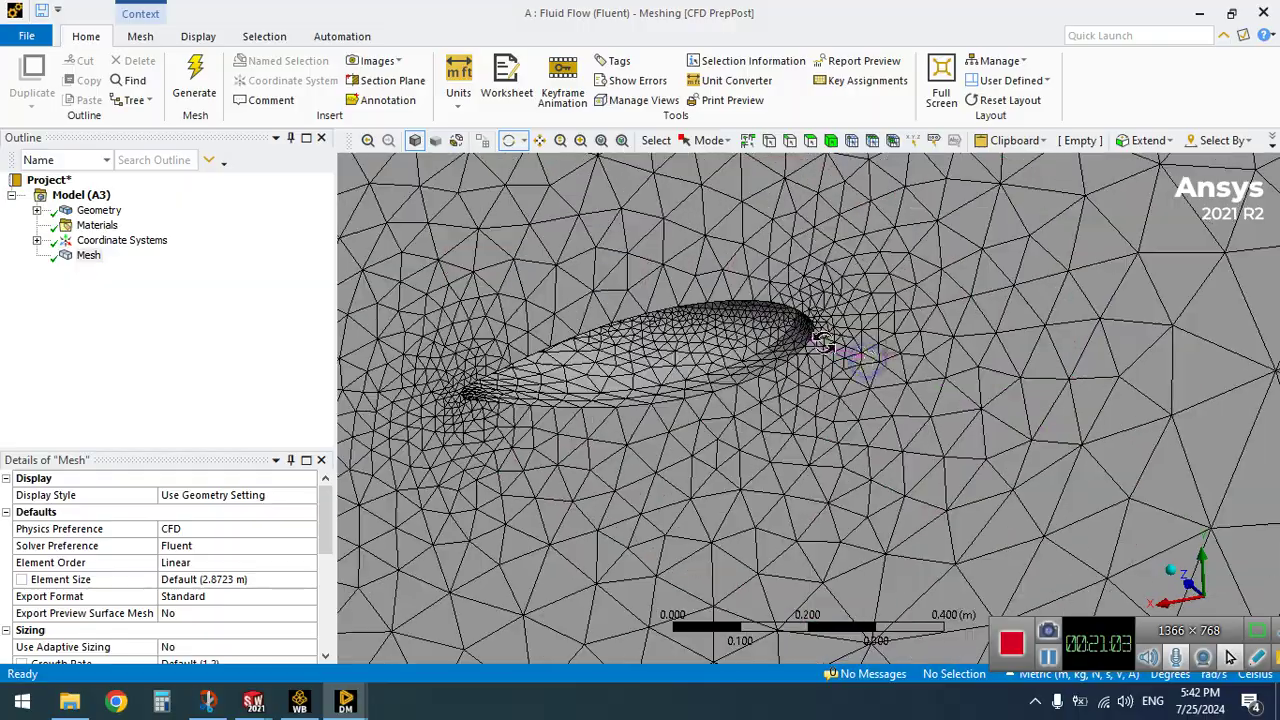
drag(791, 322, 830, 430)
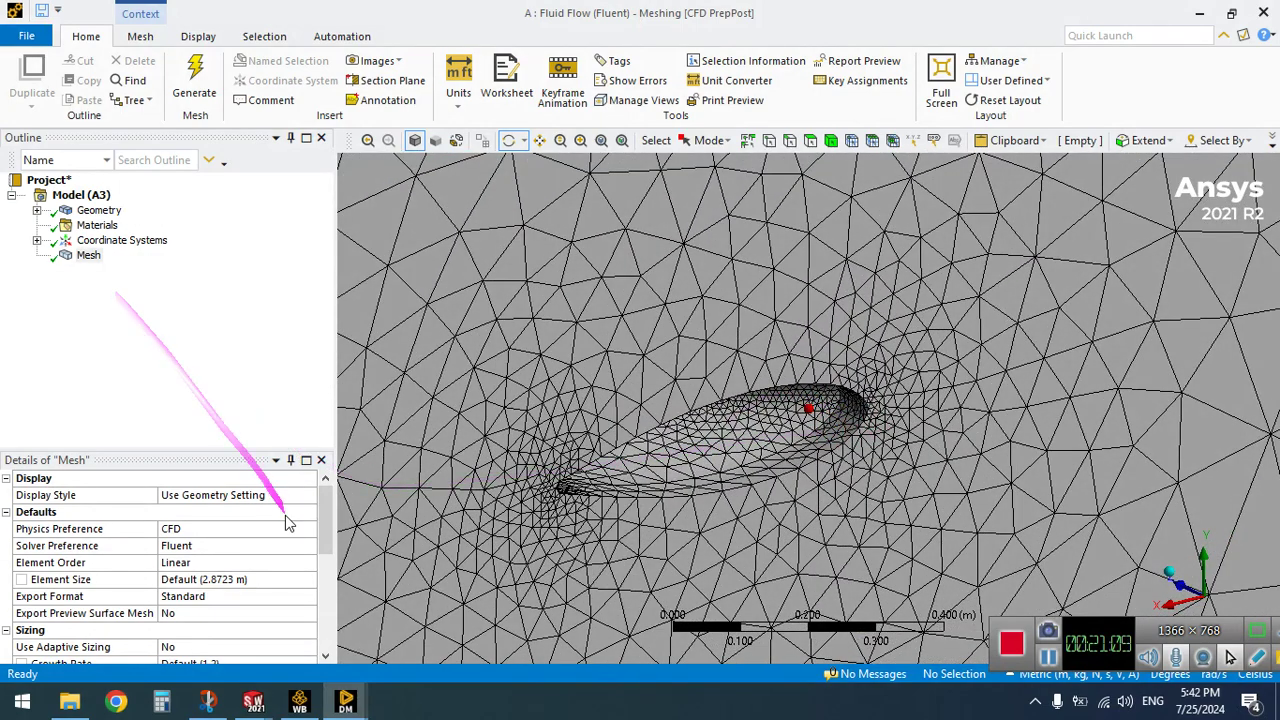
Show the mesh statistics to check the node and element counts
drag(329, 514, 329, 612)
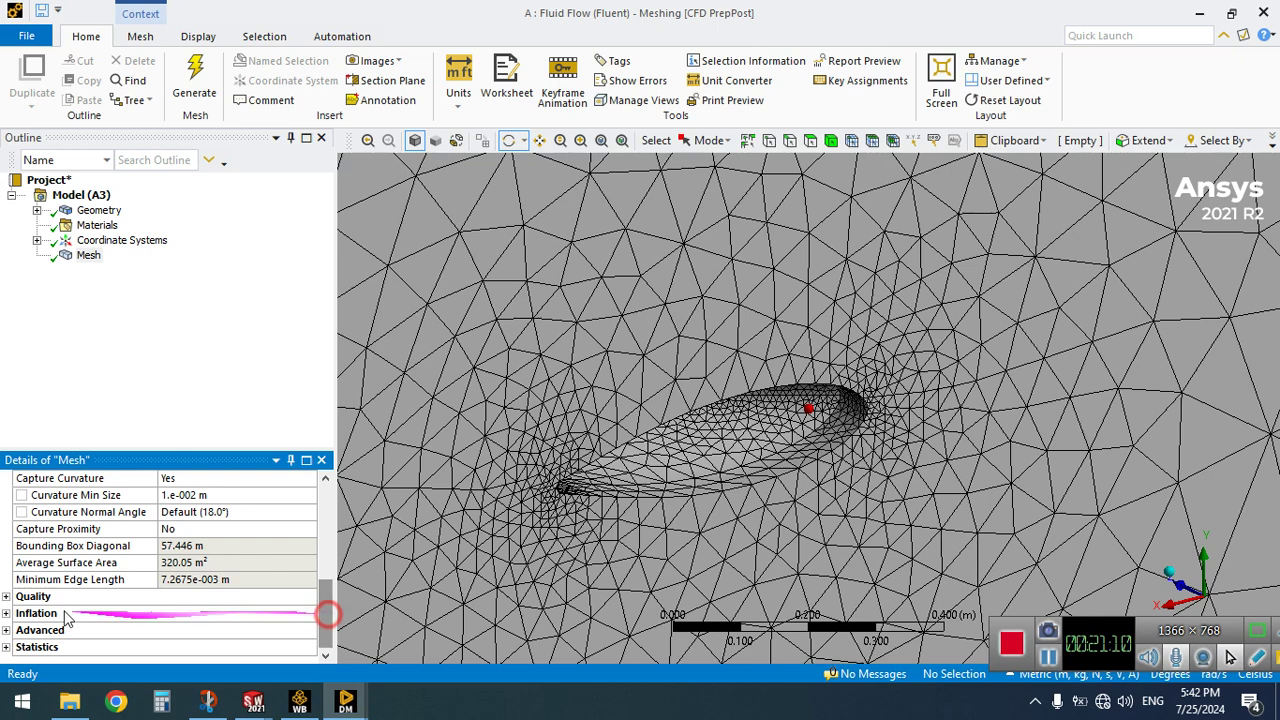
click(7, 648)
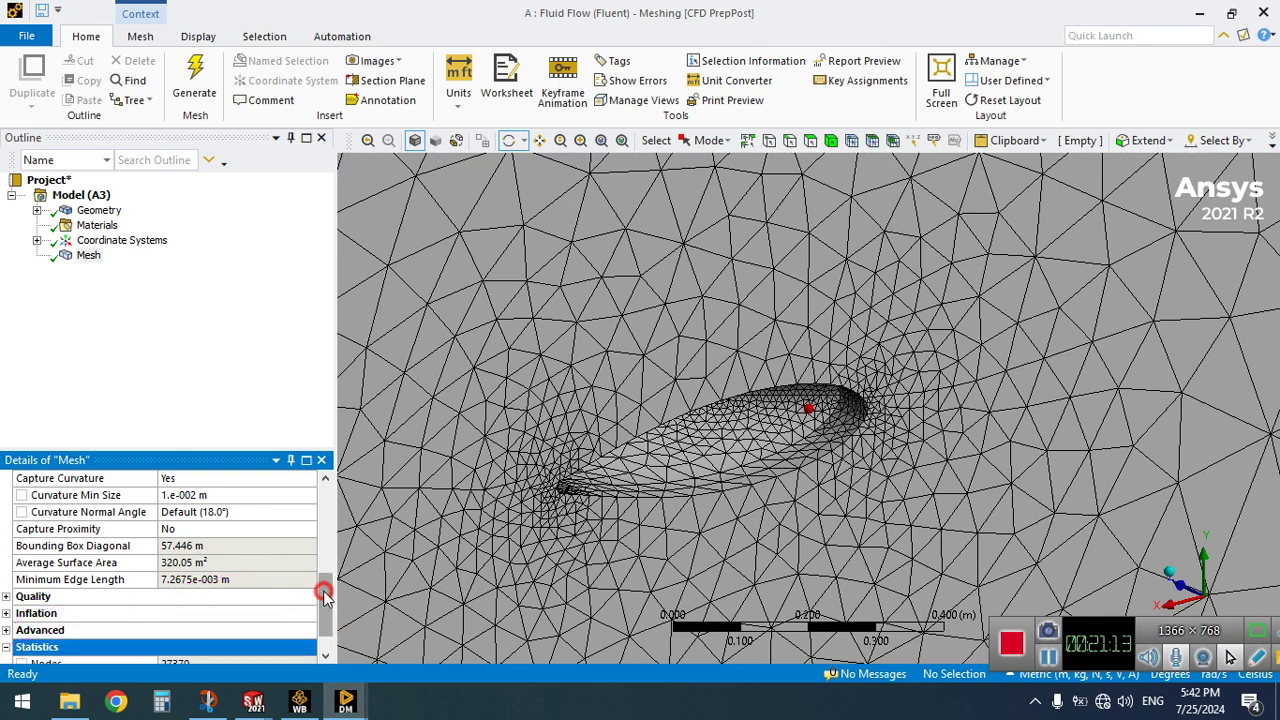
drag(323, 591, 325, 630)
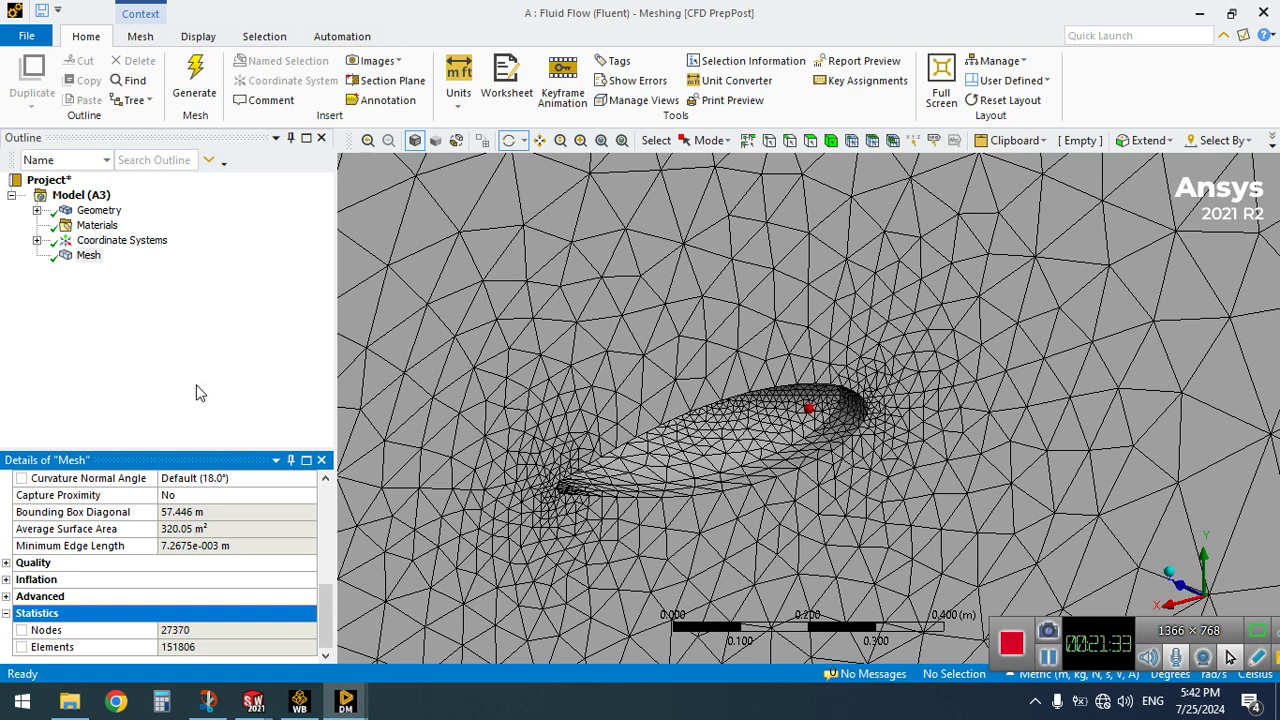
Insert an Inflation control under the mesh and scope its geometry to the fluid domain body
right_click(88, 256)
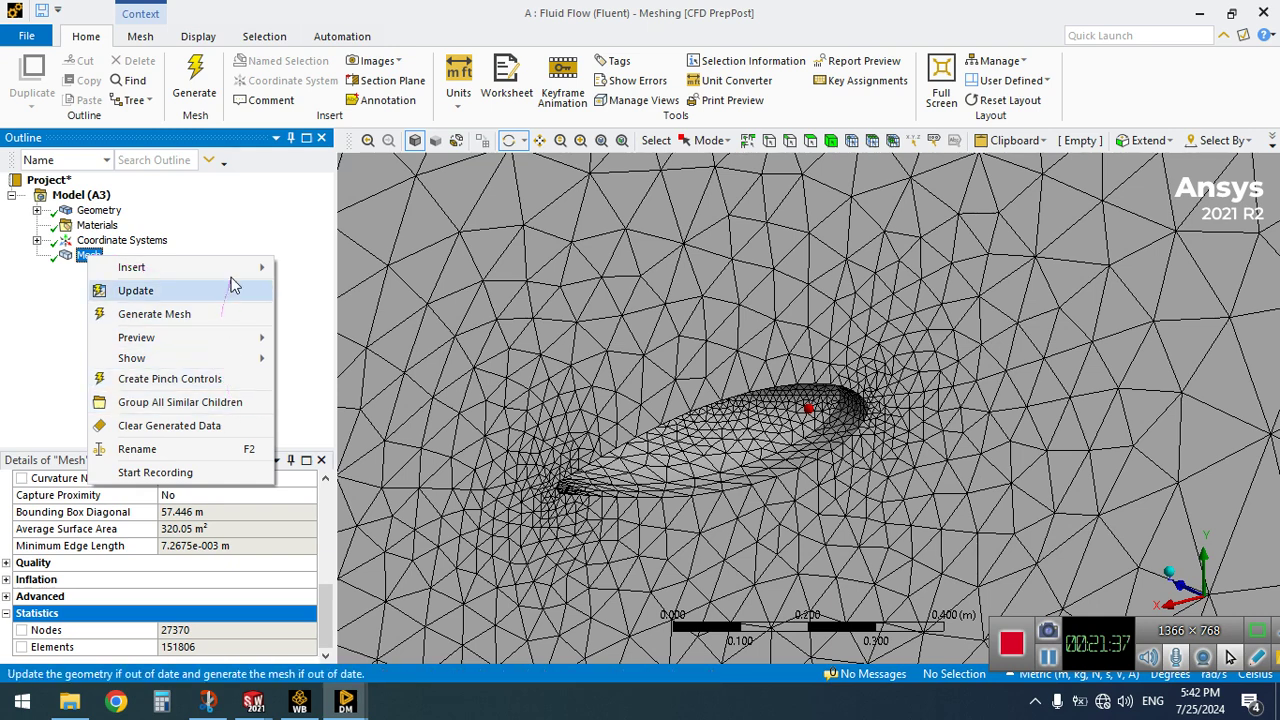
mouse_move(250, 267)
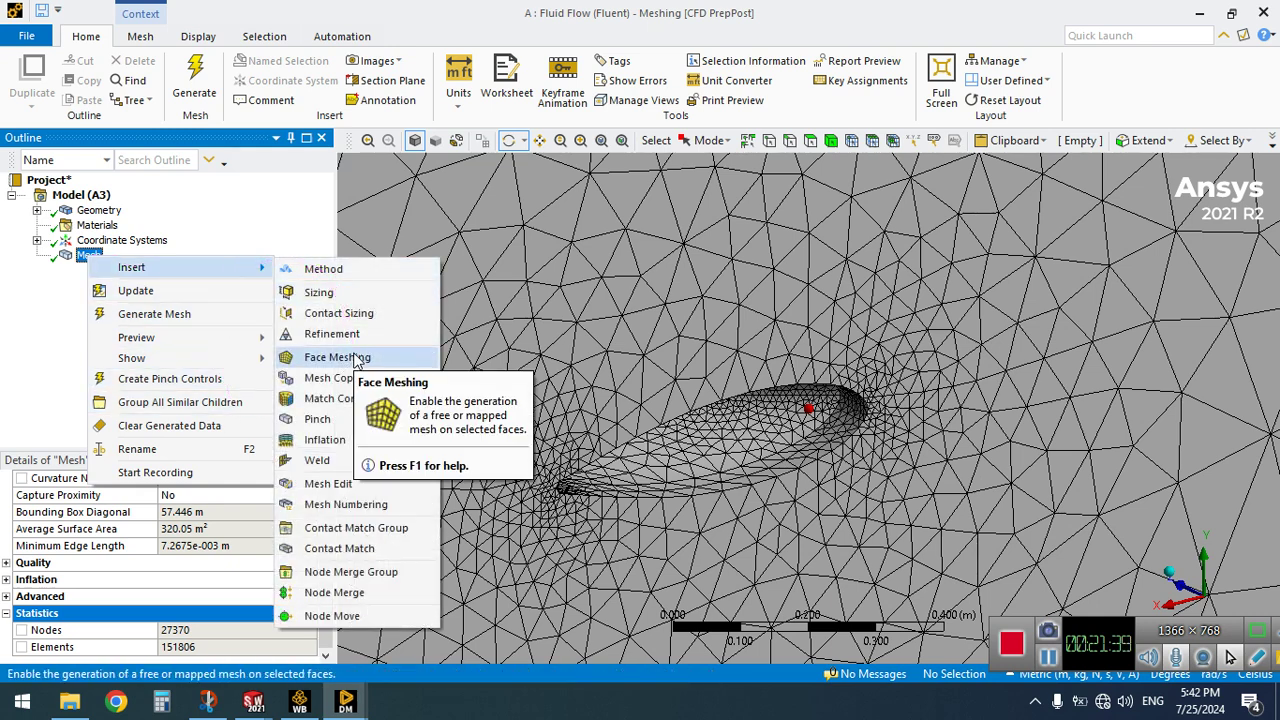
click(340, 440)
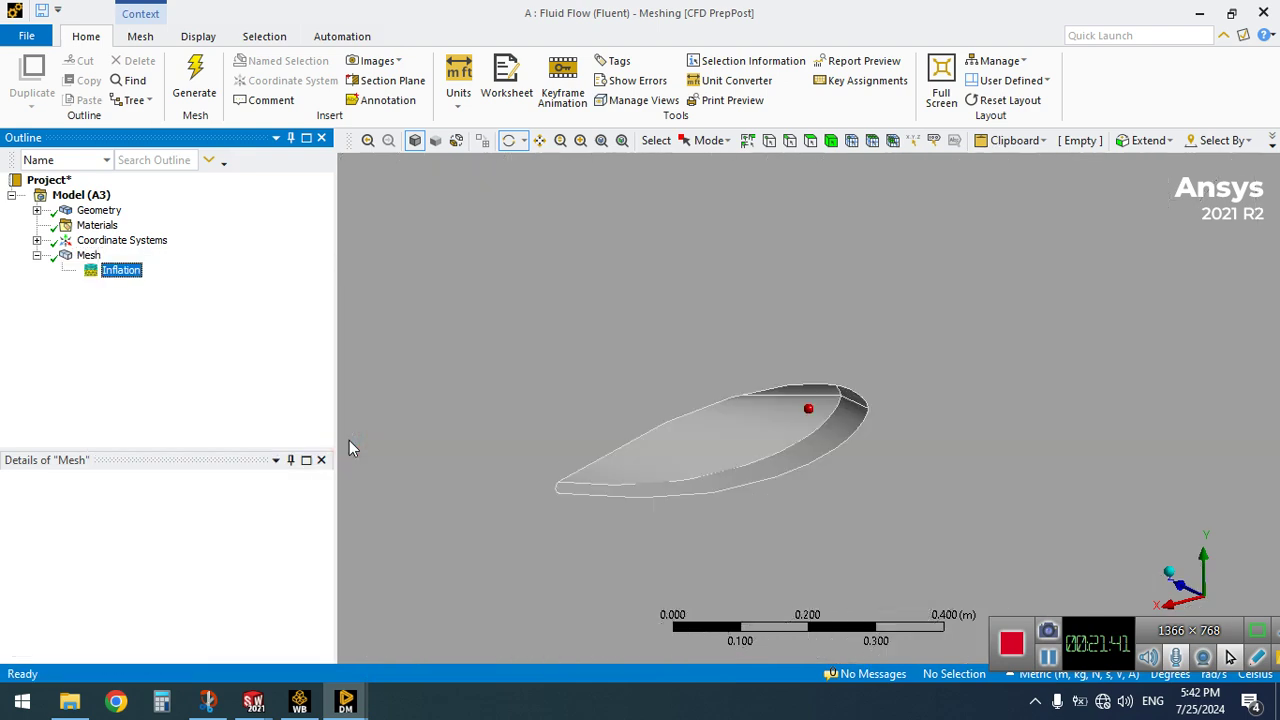
click(267, 512)
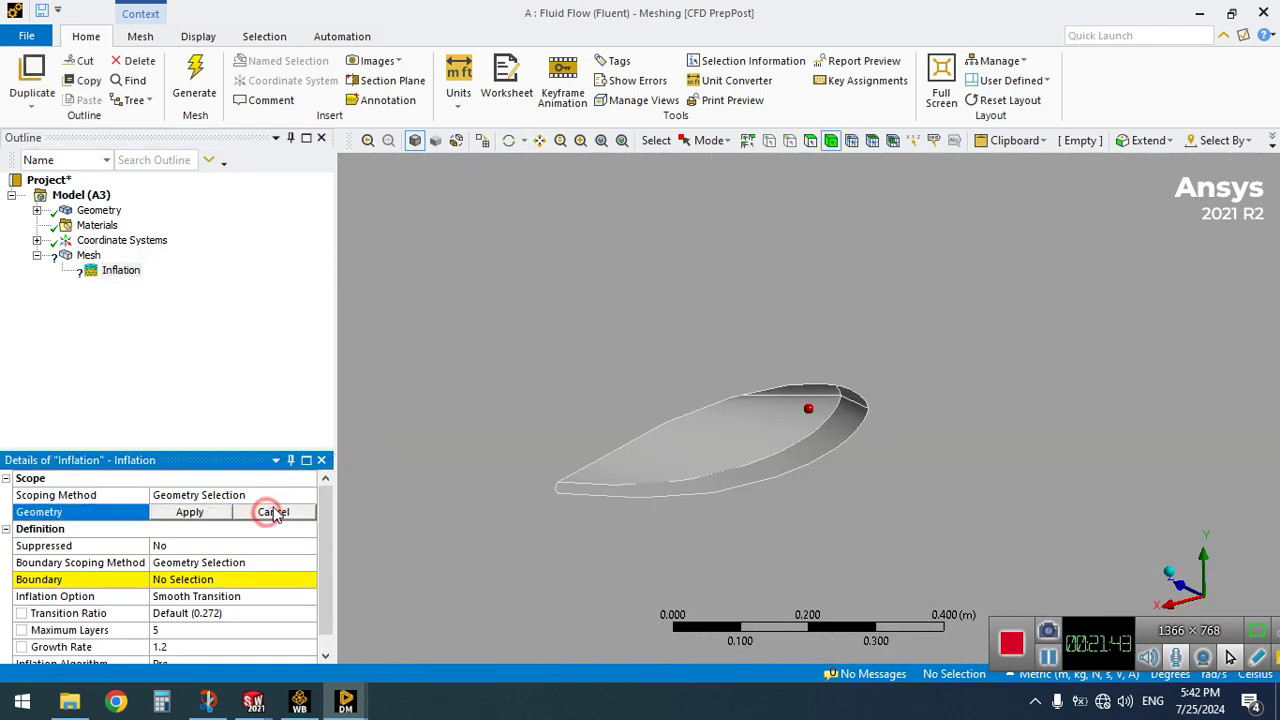
click(532, 349)
click(190, 512)
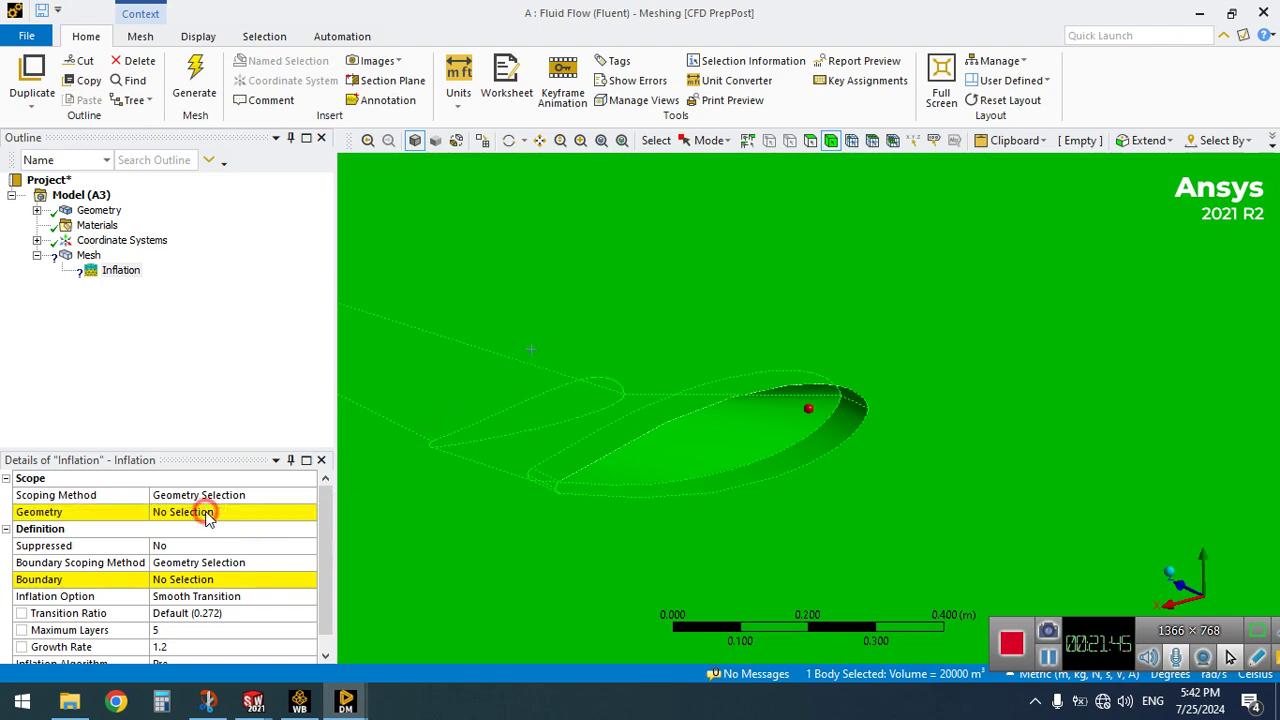
Box-select the nine wing faces inside the domain in an end-on view and assign them as the inflation boundary
click(601, 142)
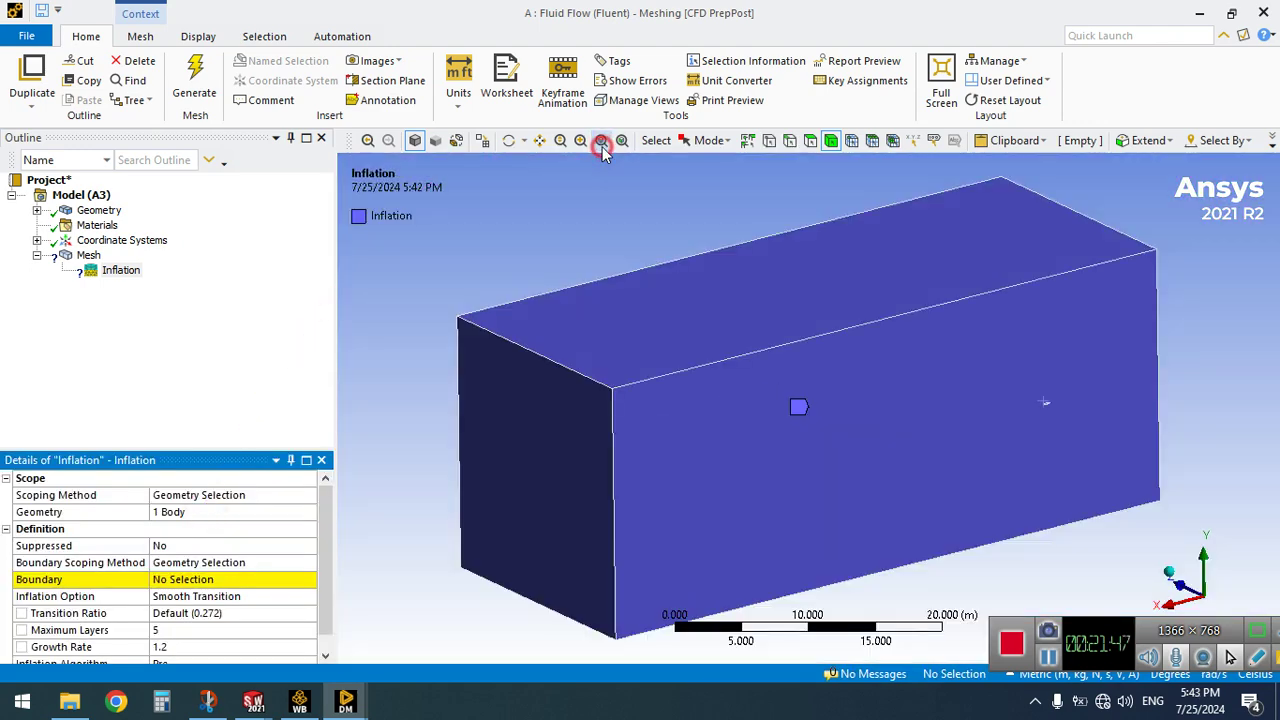
click(1180, 582)
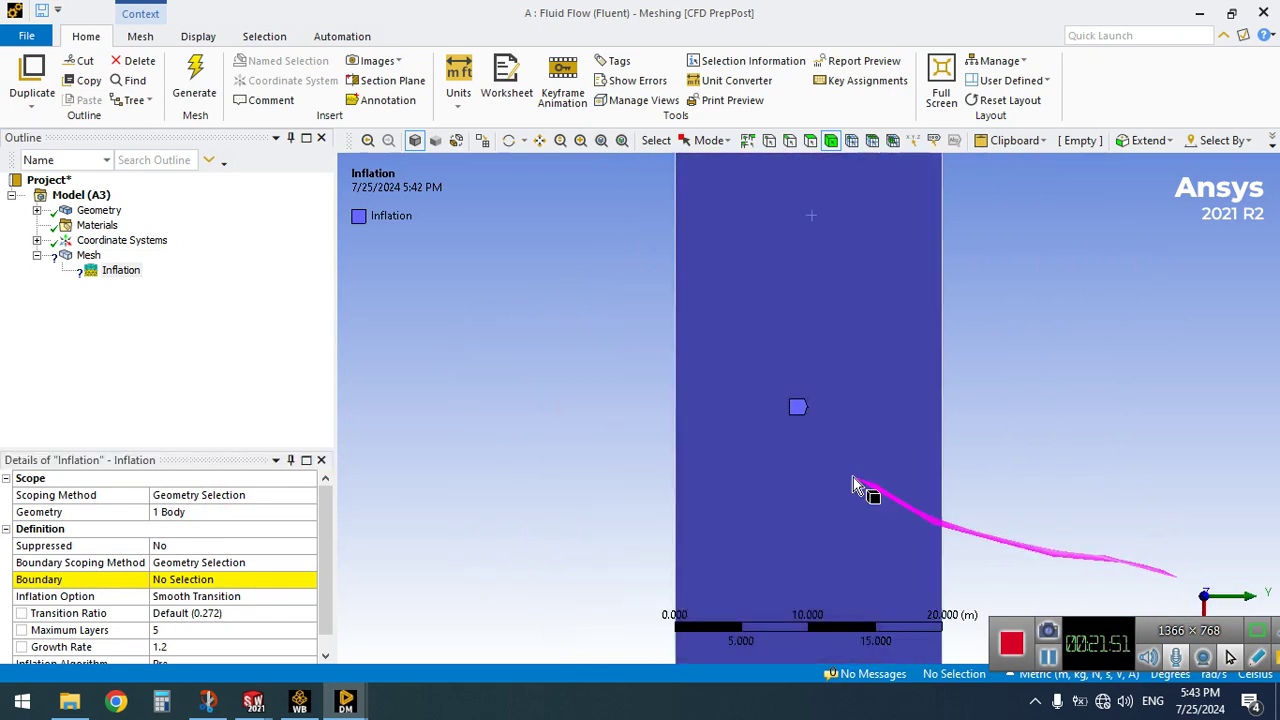
click(268, 580)
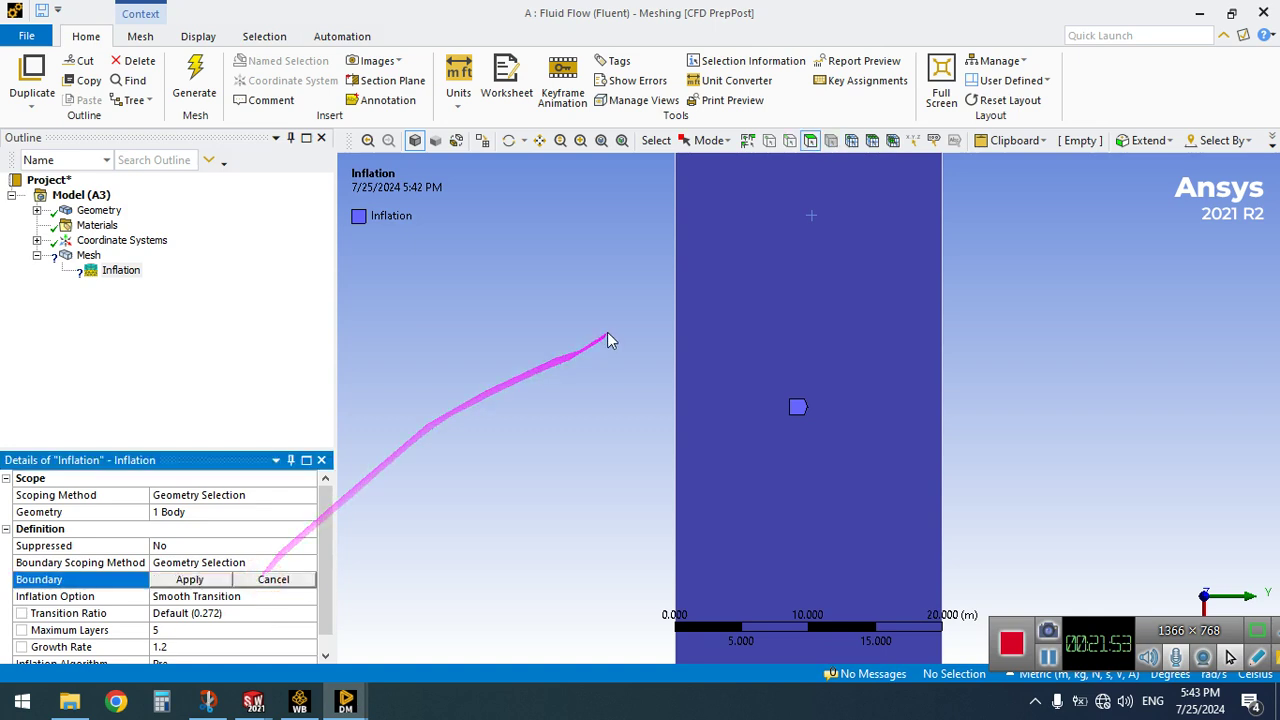
click(760, 182)
click(1036, 375)
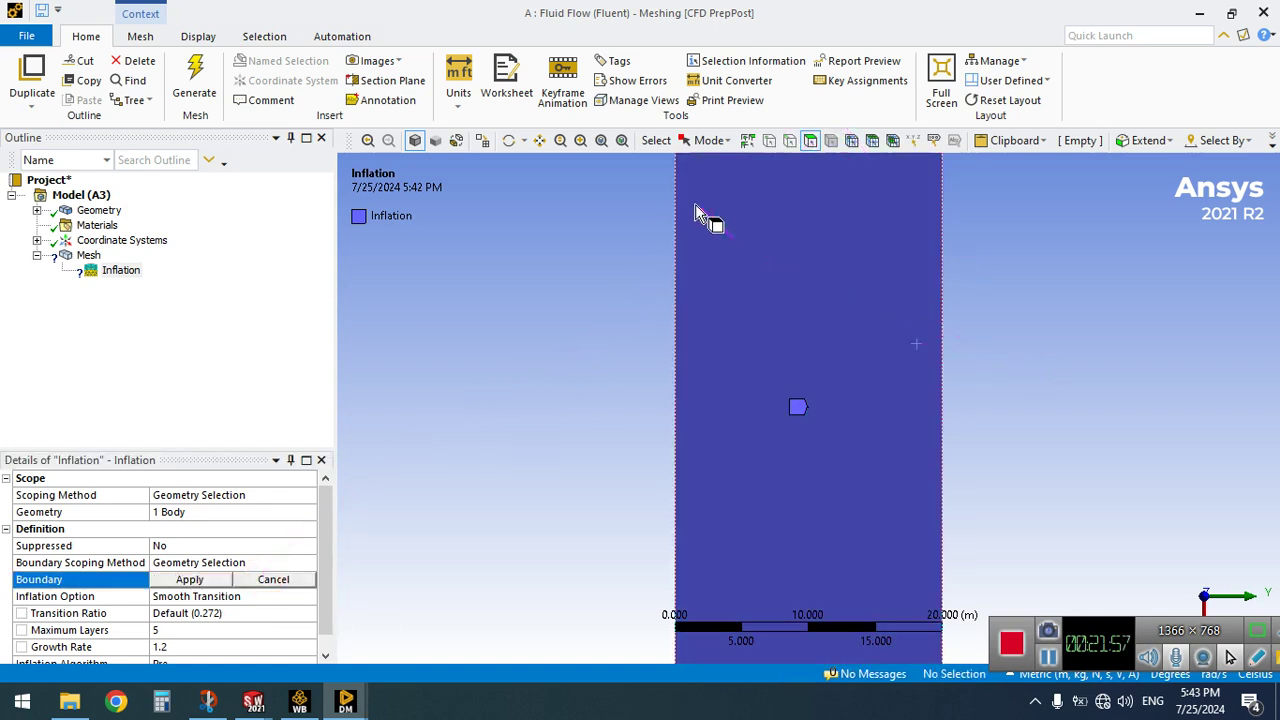
click(709, 140)
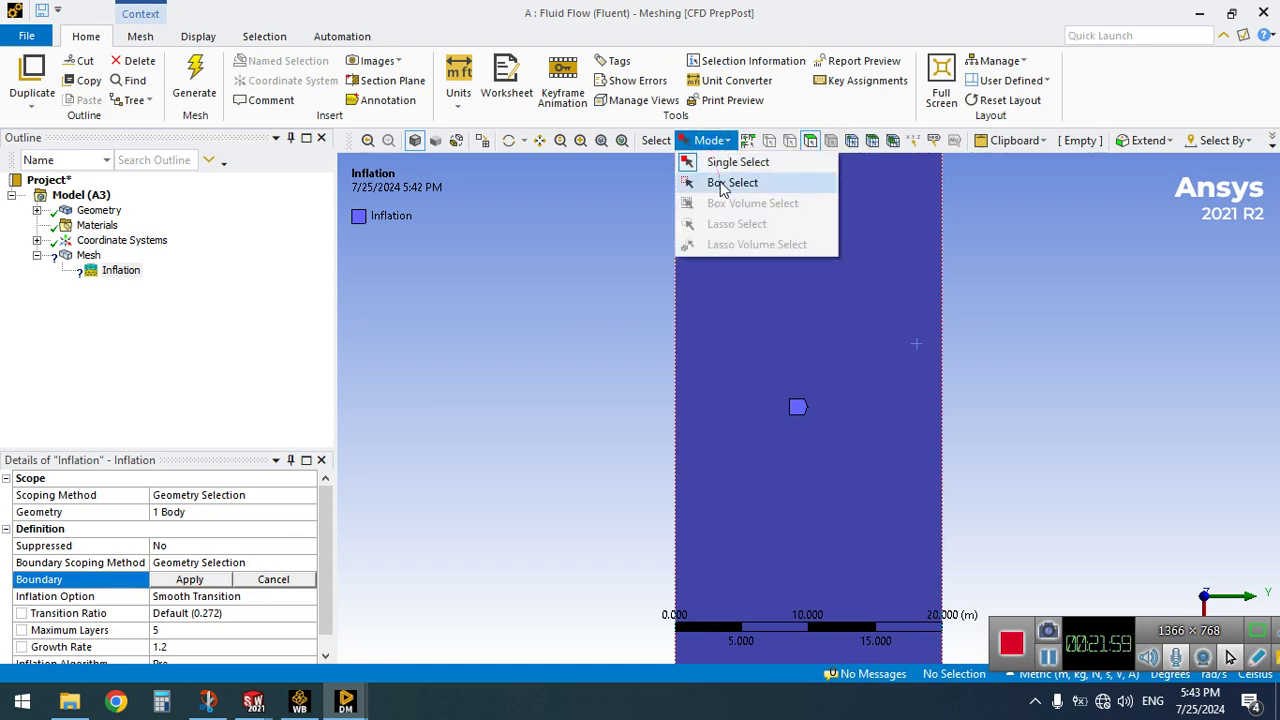
click(724, 184)
drag(736, 176, 934, 458)
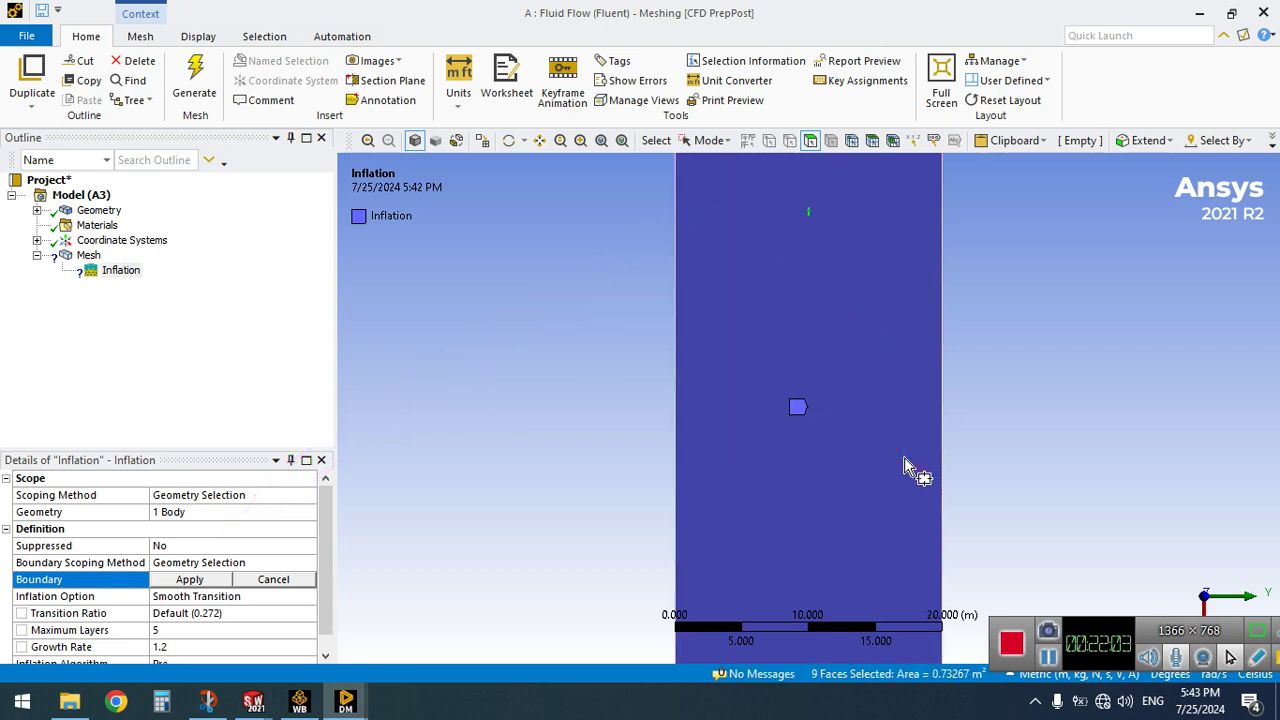
drag(740, 170, 867, 272)
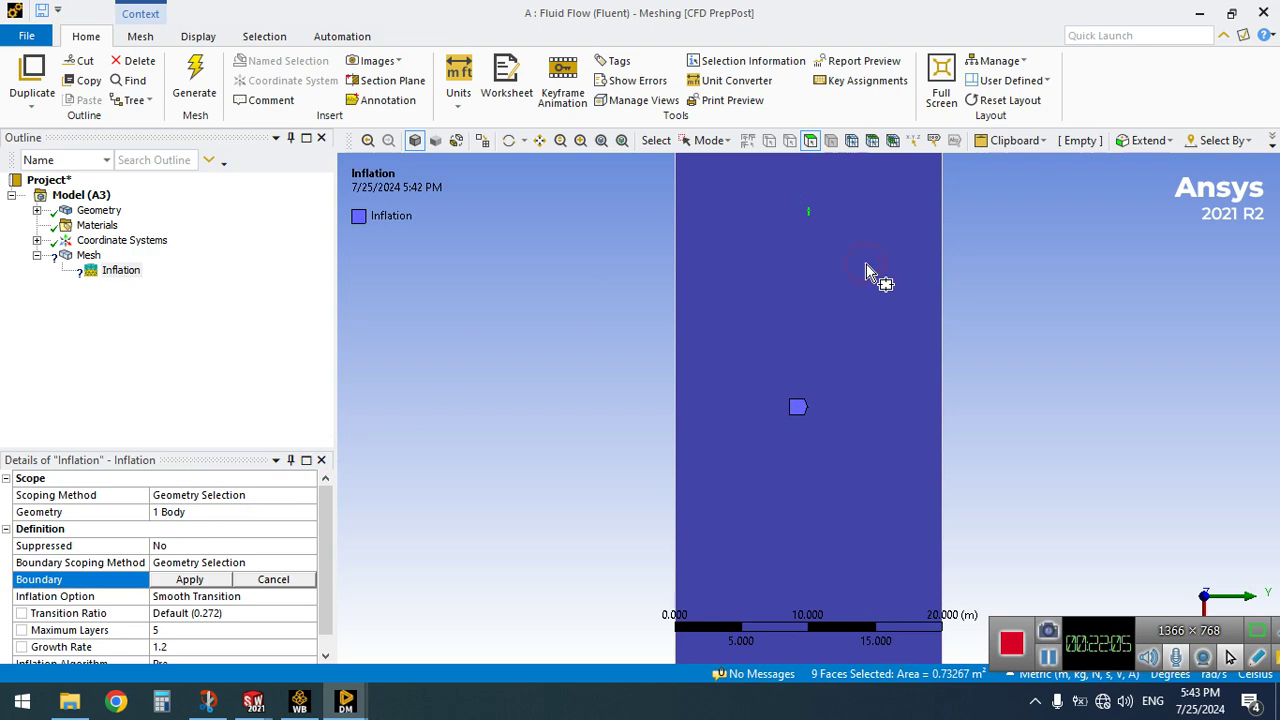
click(189, 580)
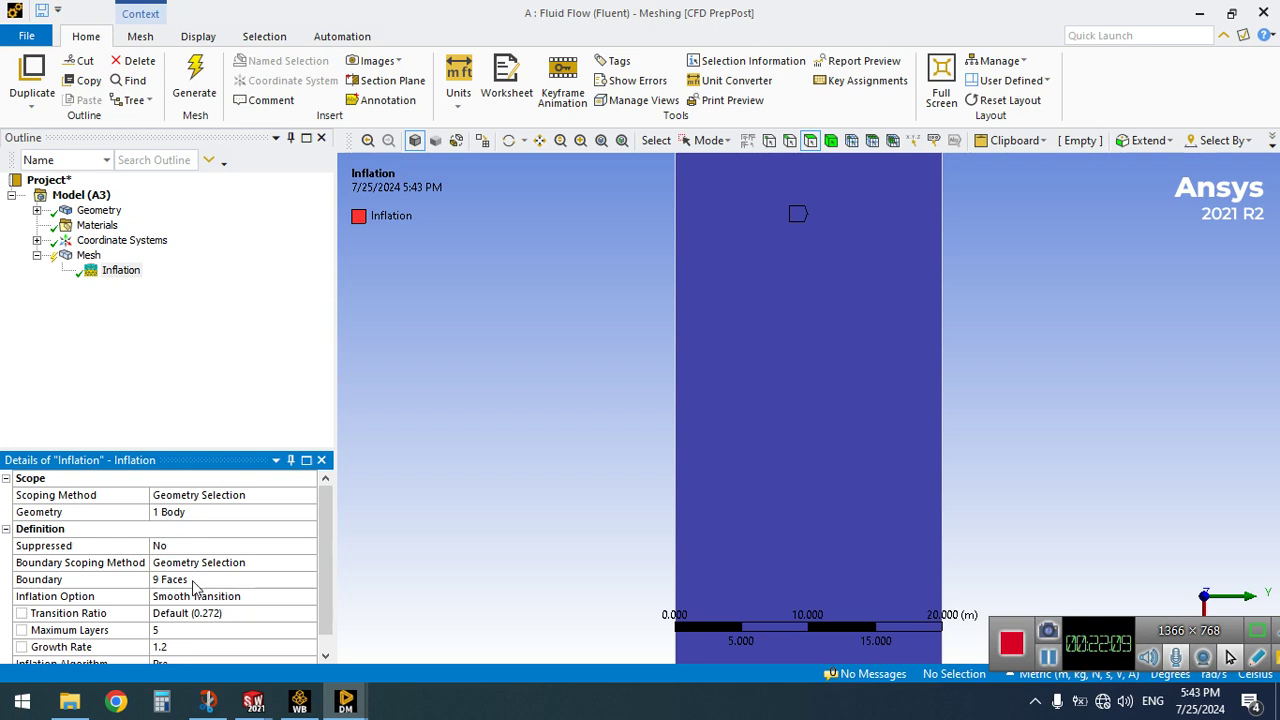
Change the inflation option to Total Thickness and set the maximum thickness to 0.003 m
click(323, 628)
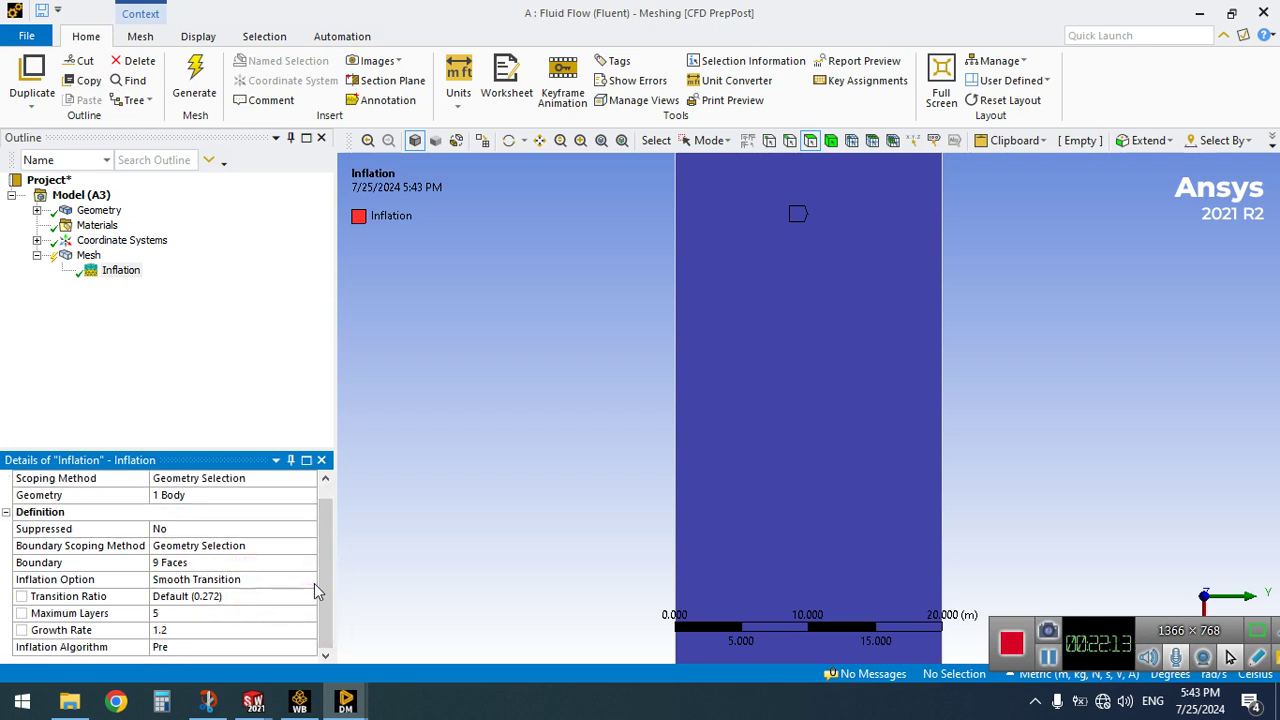
click(311, 582)
click(309, 582)
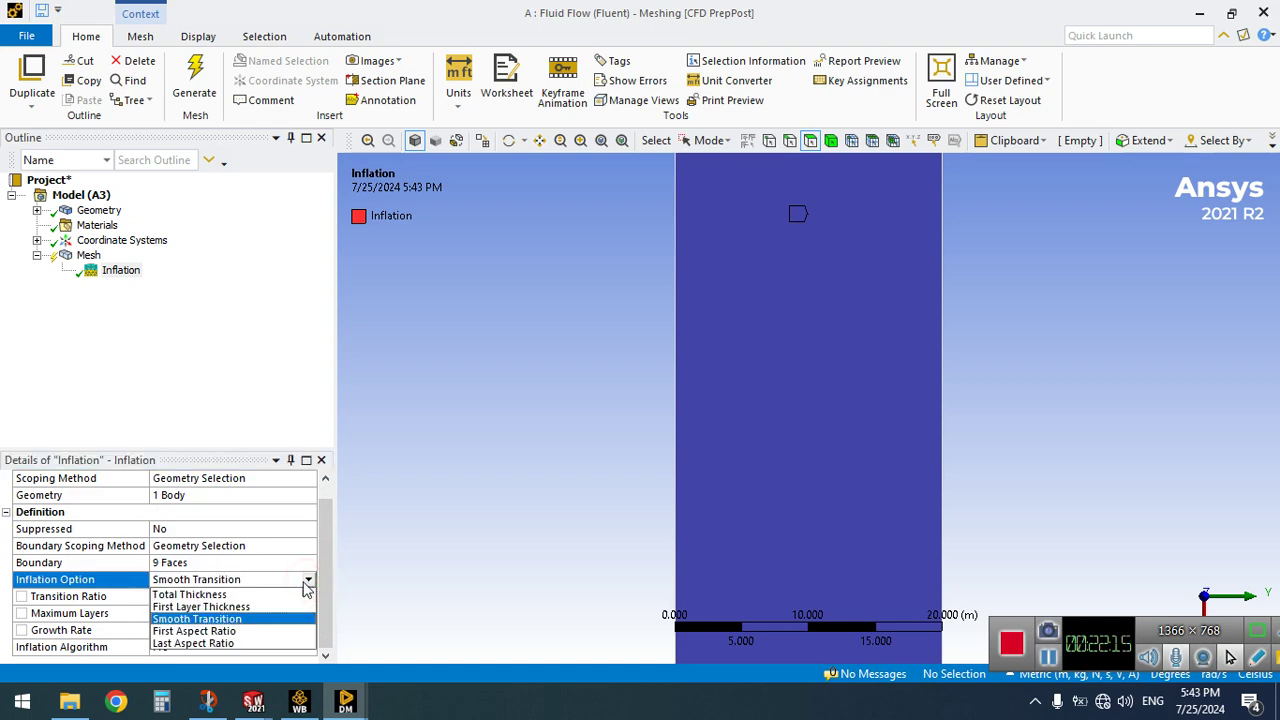
click(266, 597)
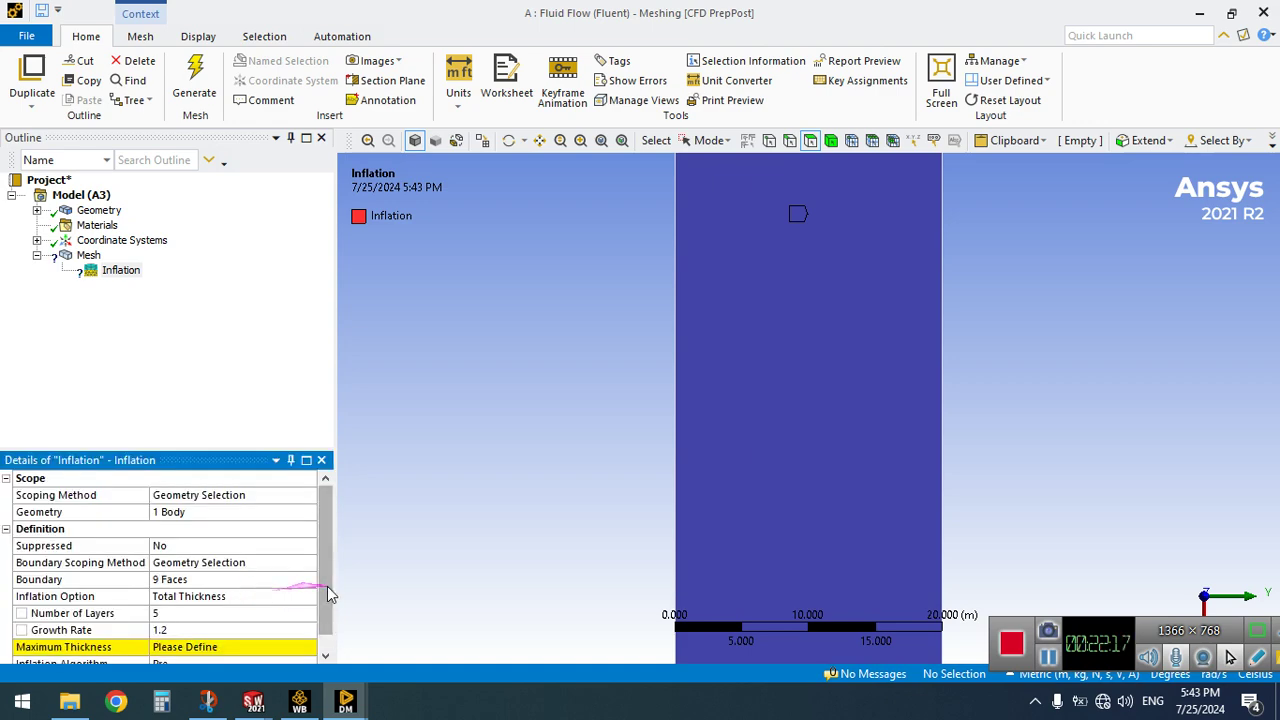
drag(323, 594, 323, 634)
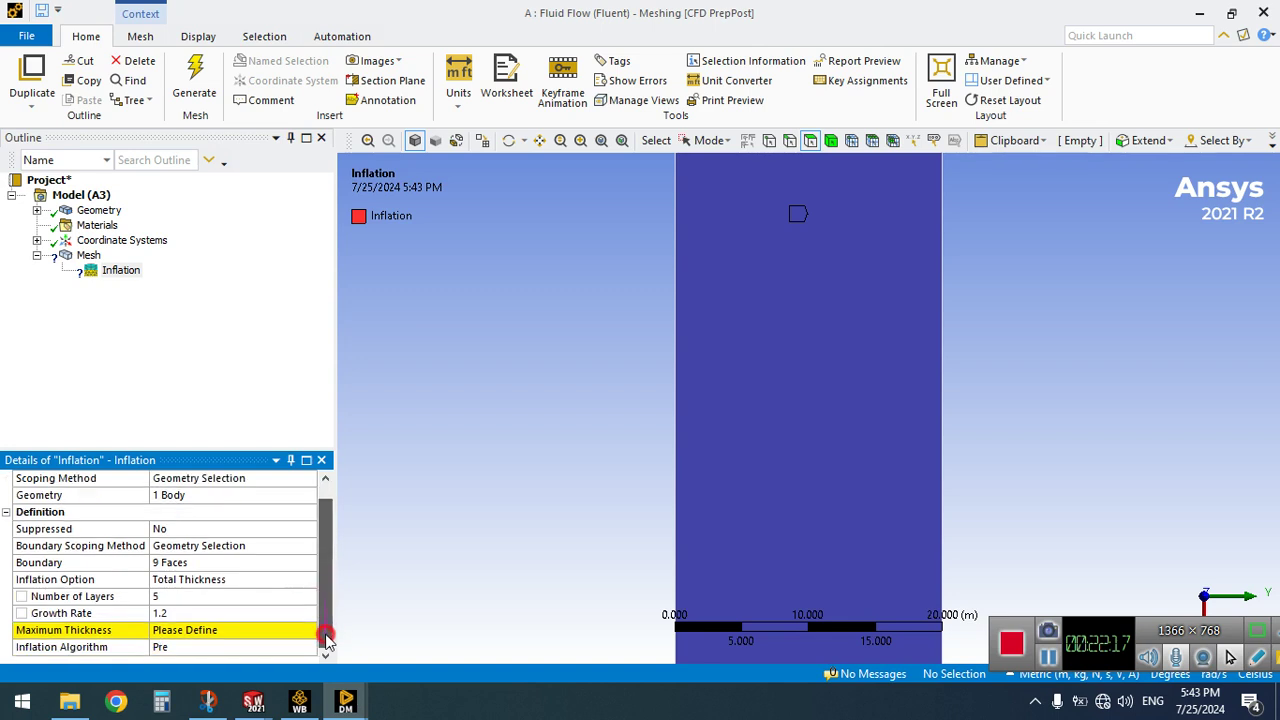
click(275, 629)
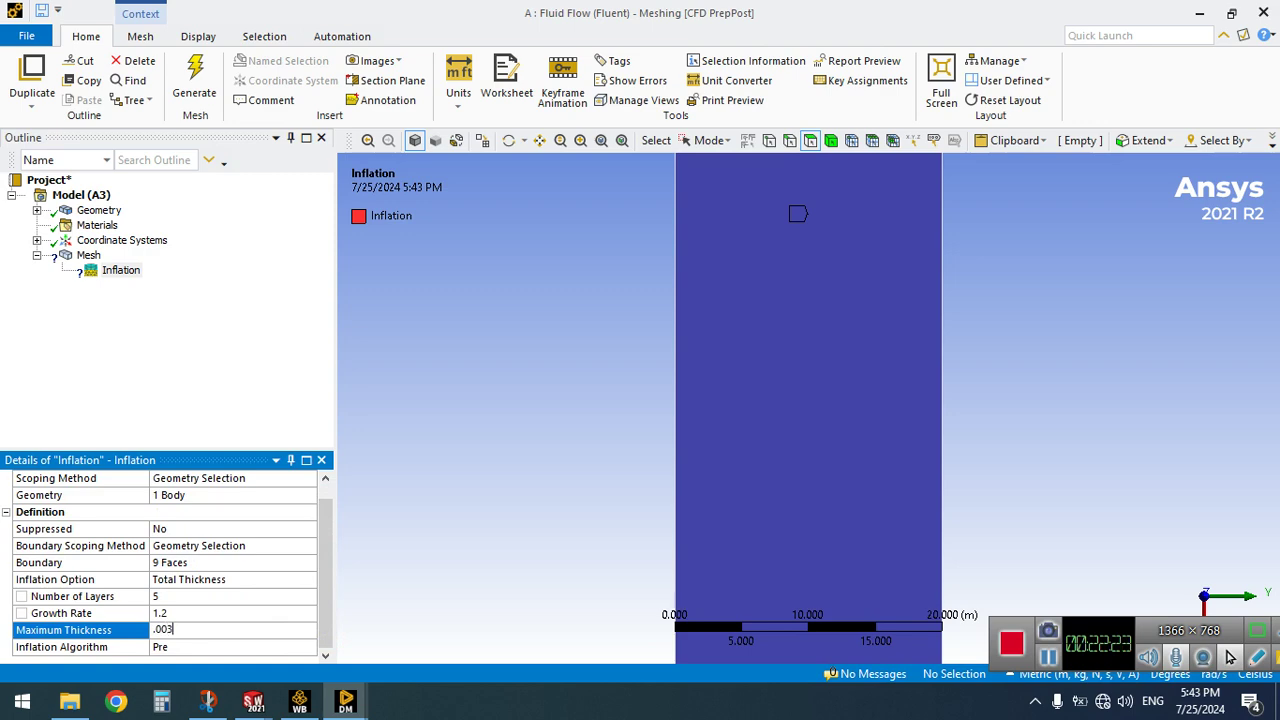
Set the number of inflation layers to 10 and generate the mesh
click(257, 600)
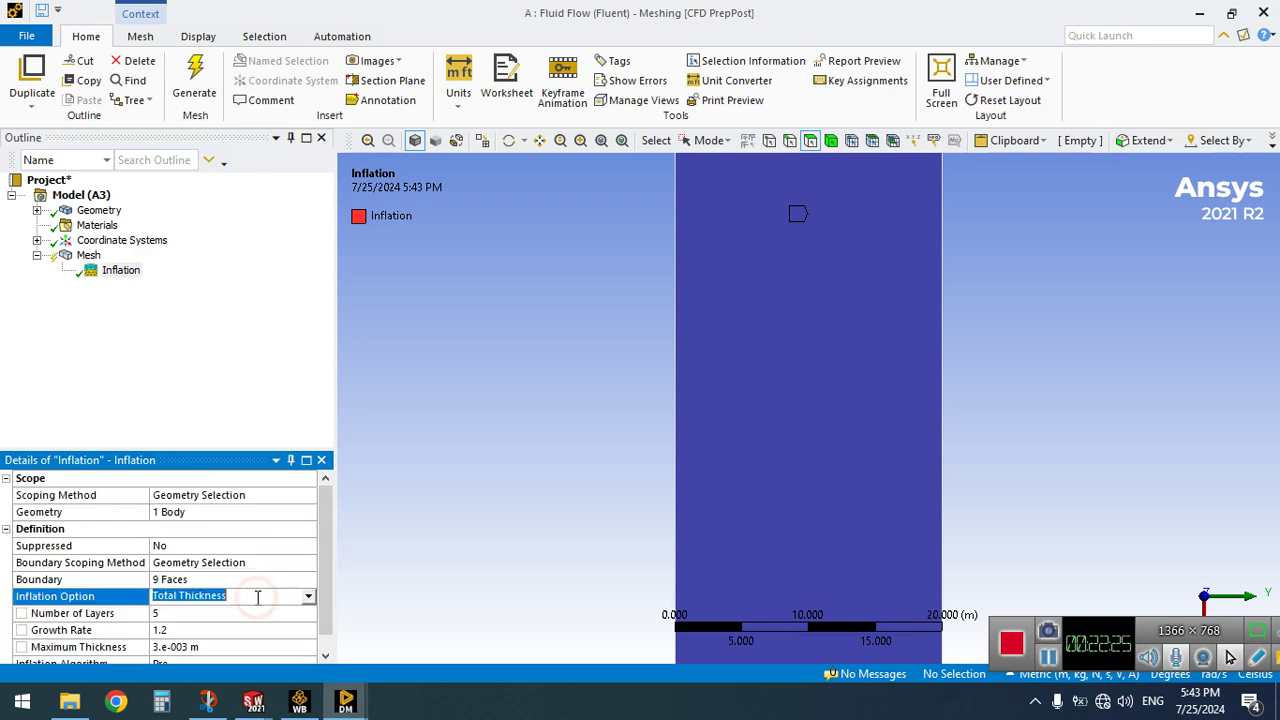
click(257, 617)
click(308, 617)
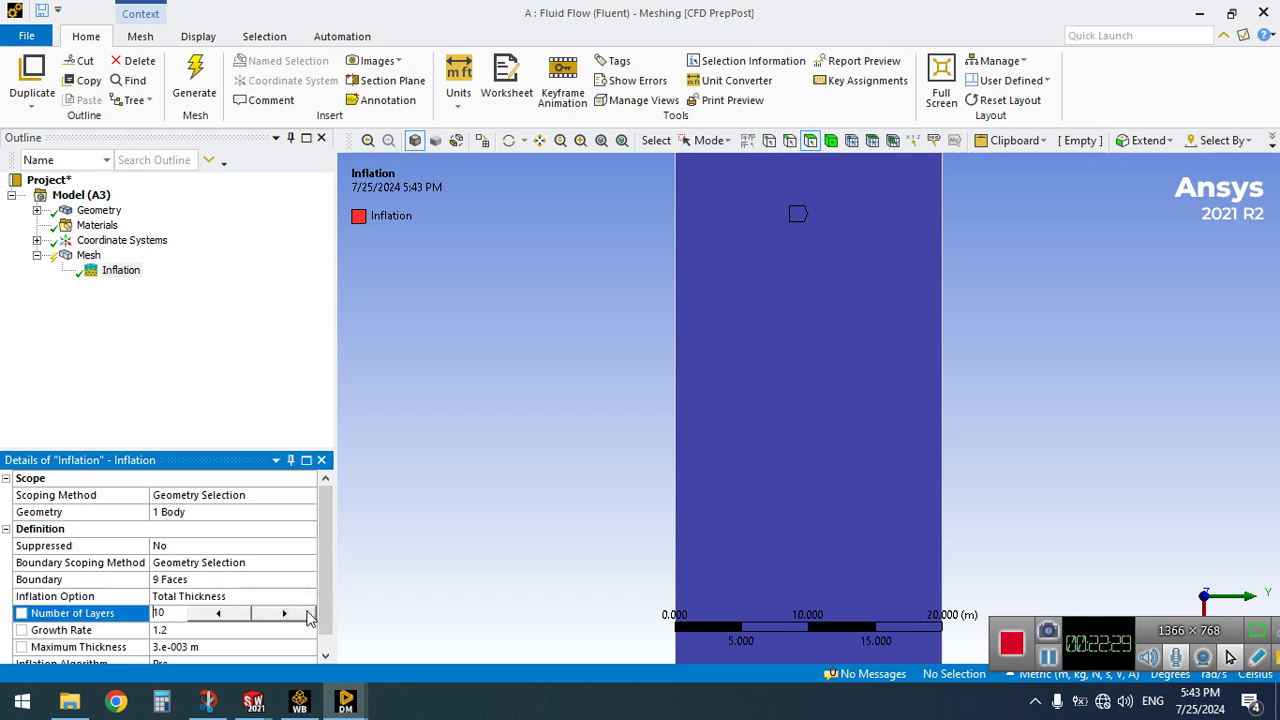
key(Return)
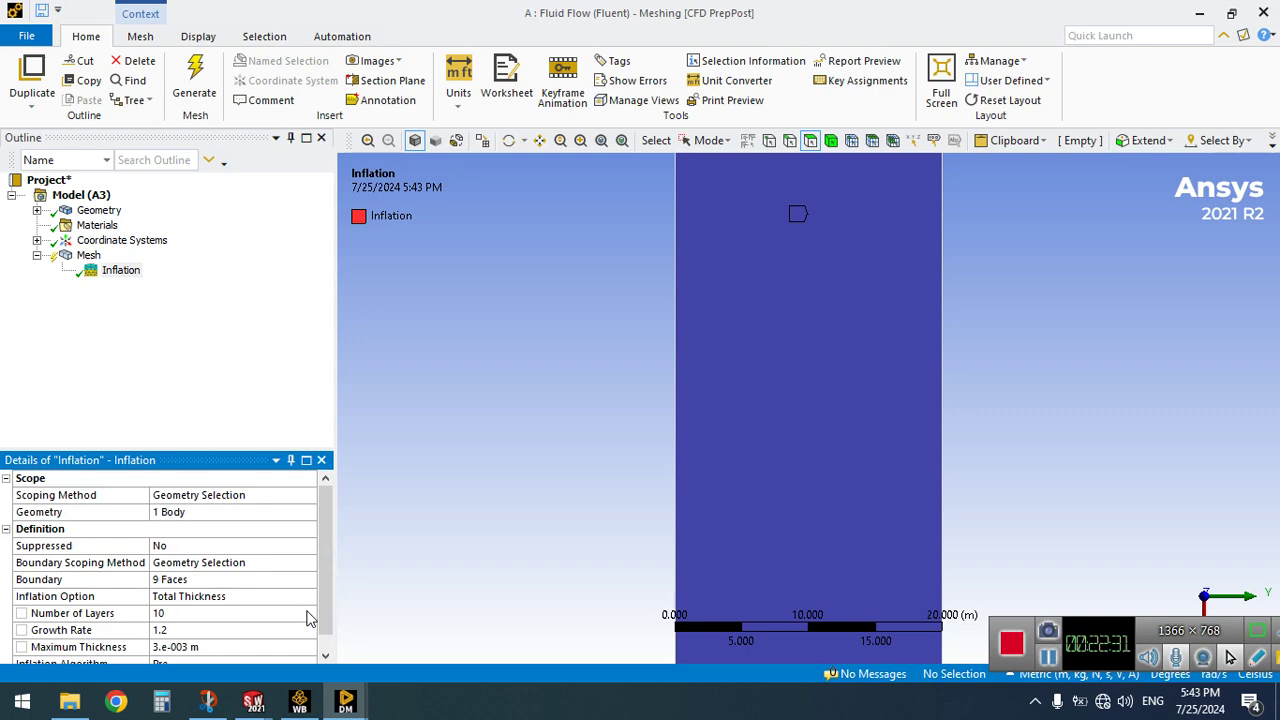
click(195, 88)
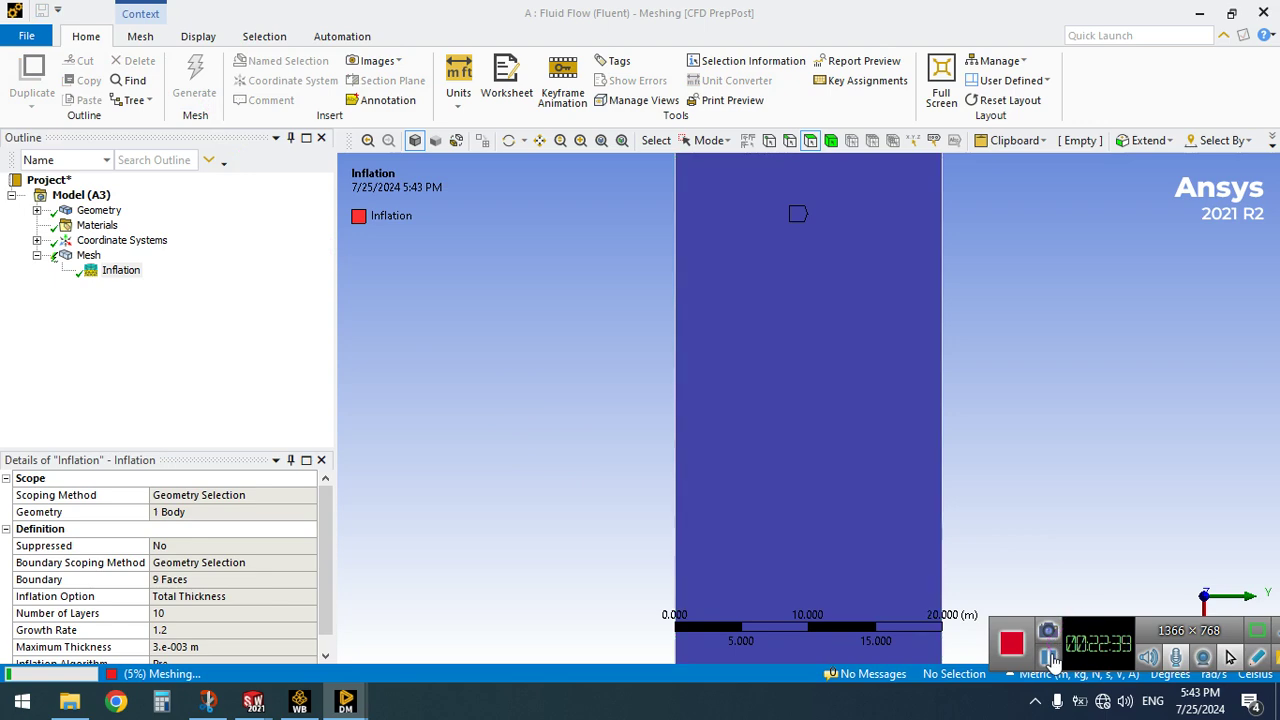
Display the newly generated mesh and examine it around the airfoil cavity and its leading edge
click(87, 251)
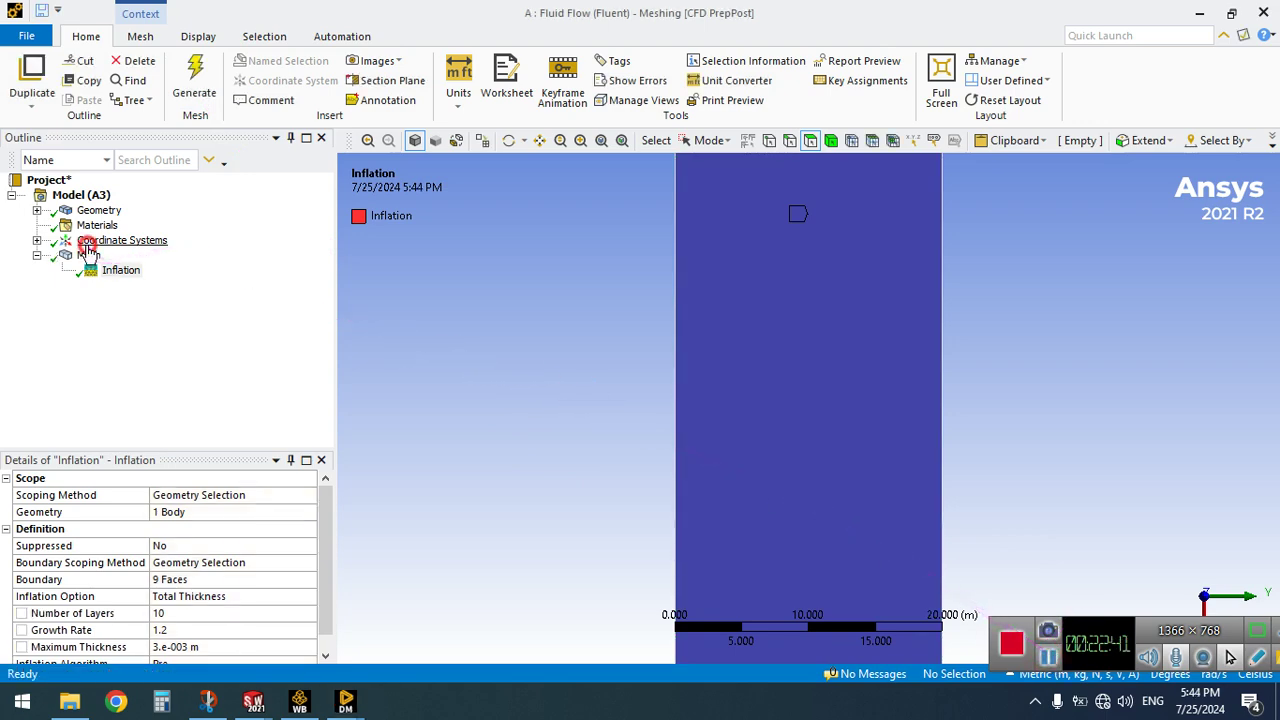
click(88, 255)
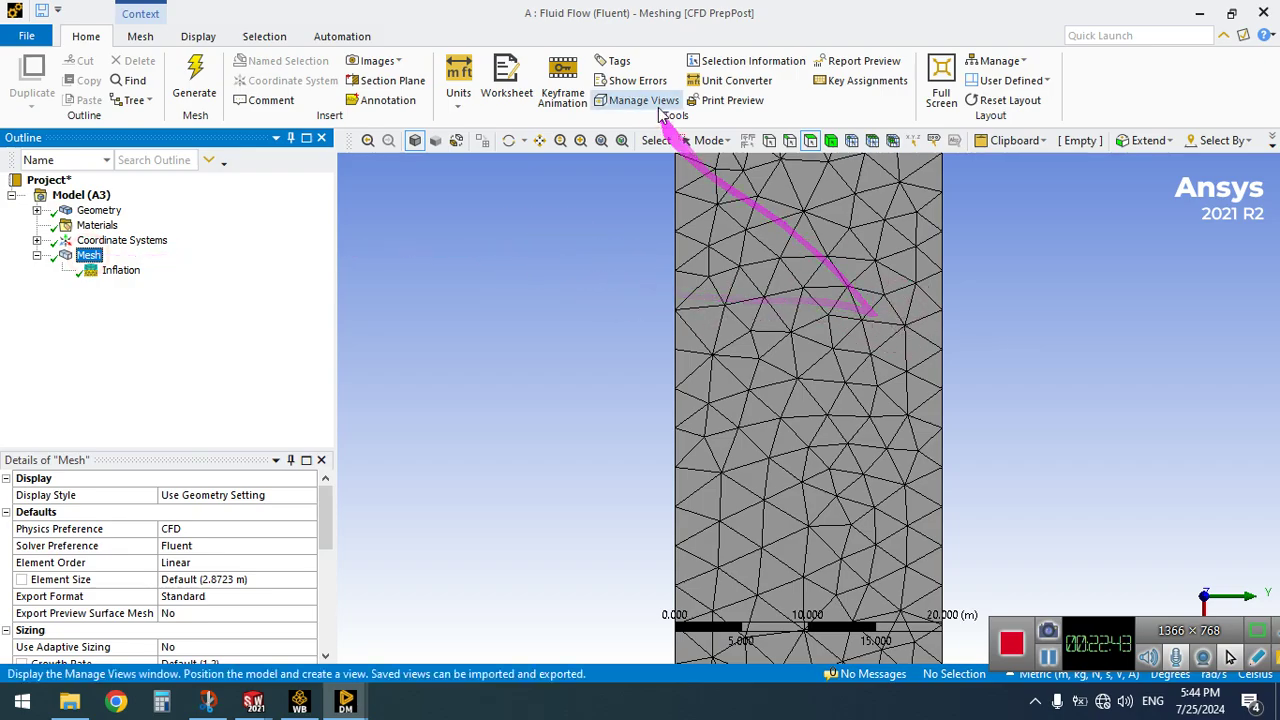
click(508, 140)
drag(790, 404, 575, 336)
drag(928, 425, 857, 320)
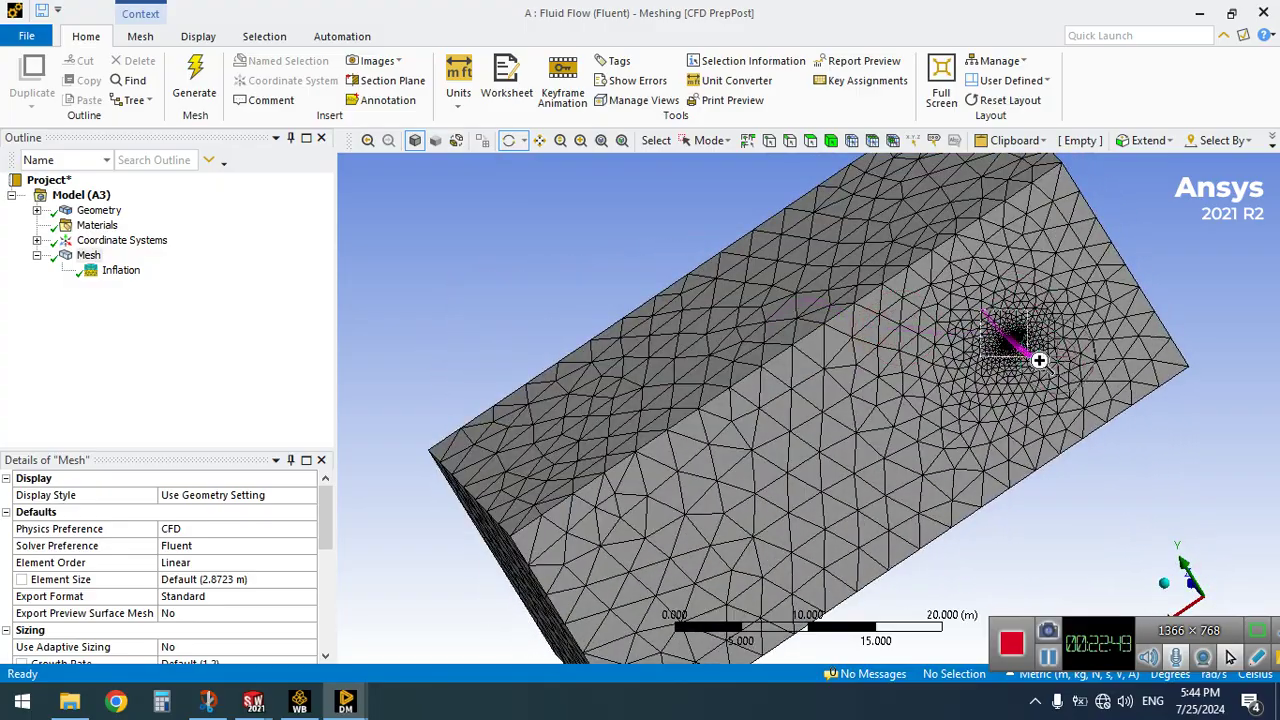
scroll(1039, 360, up, 10)
drag(746, 389, 871, 443)
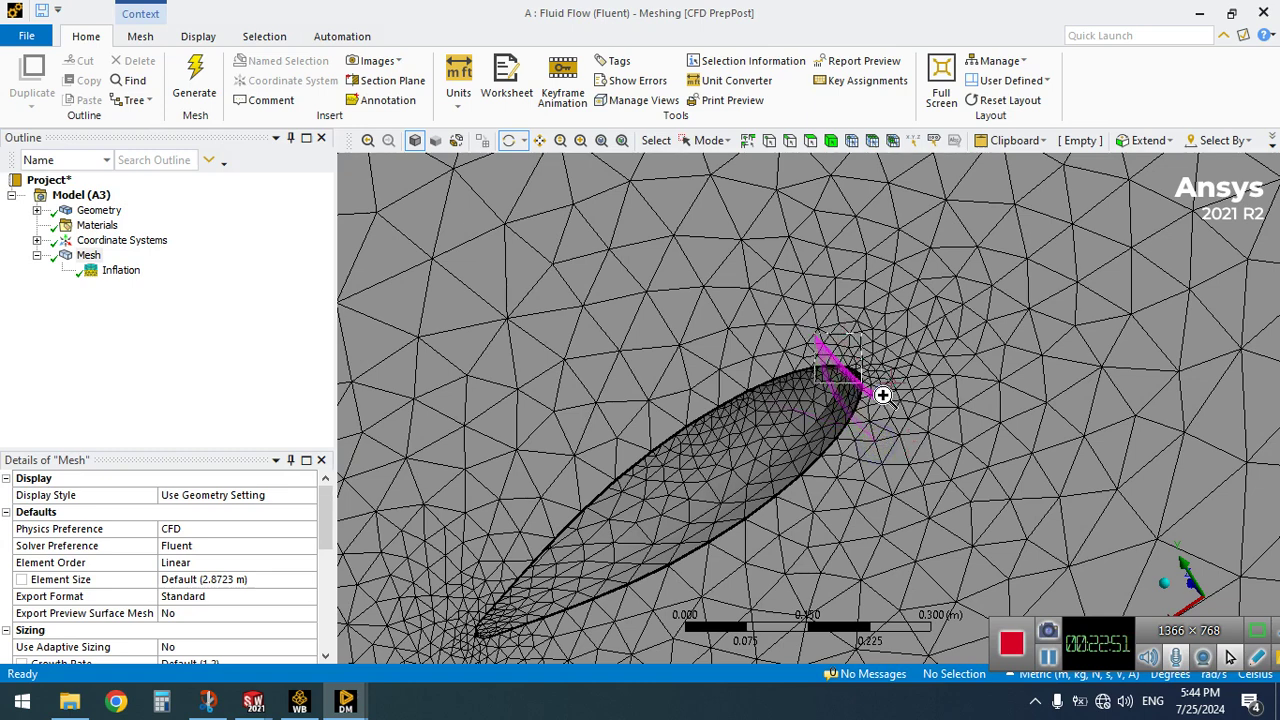
scroll(882, 395, up, 5)
scroll(737, 360, up, 5)
drag(808, 420, 606, 160)
click(602, 142)
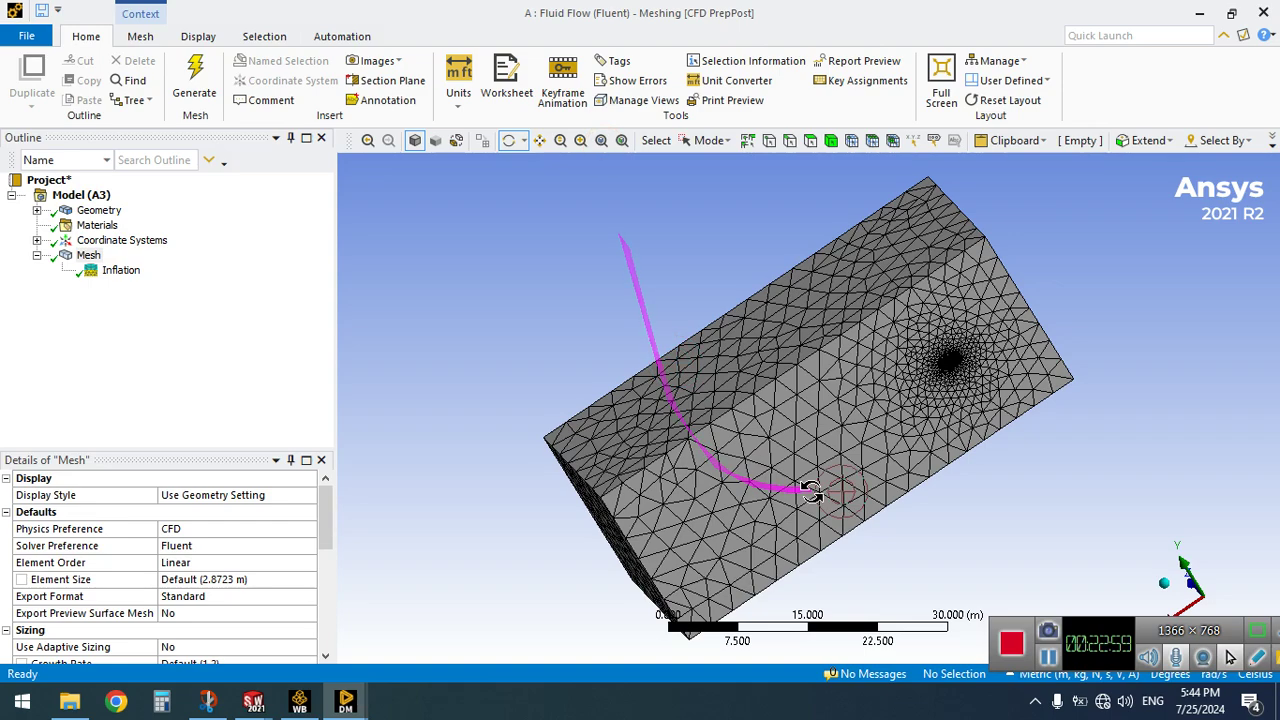
Examine the inflation layers along the airfoil's leading edge up close and check the mesh's node and element statistics
scroll(978, 378, up, 10)
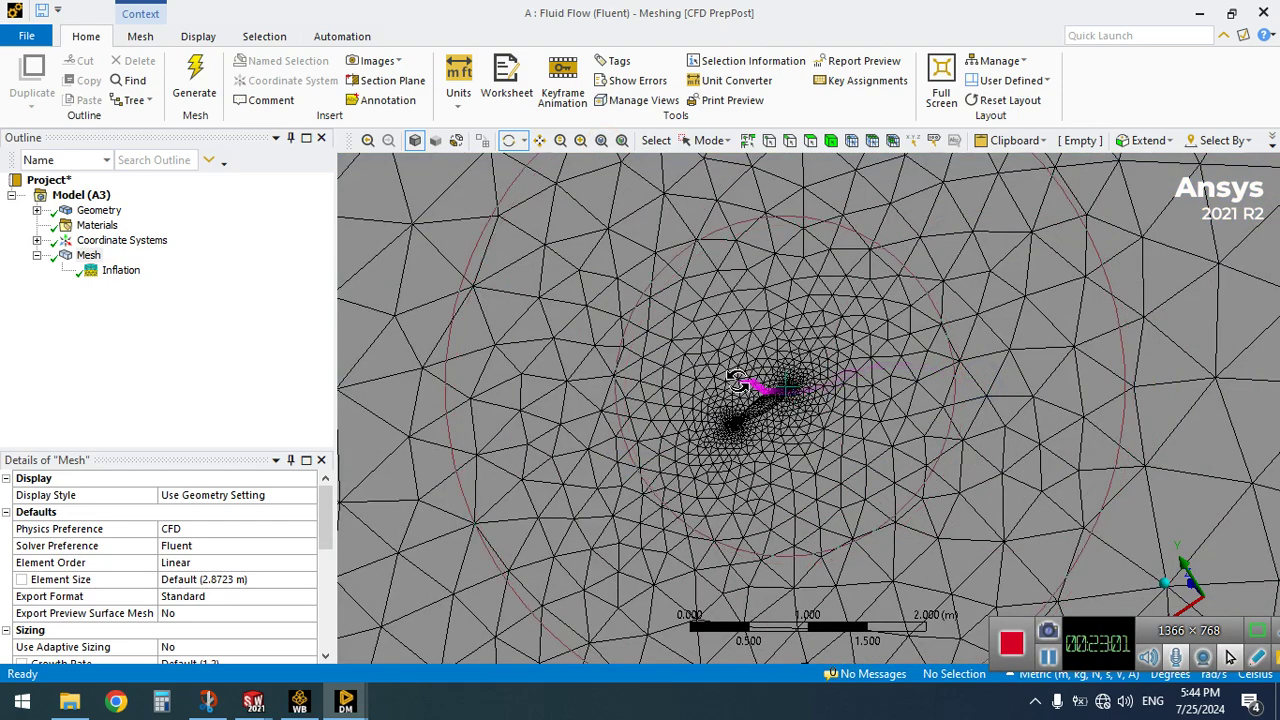
scroll(838, 442, up, 7)
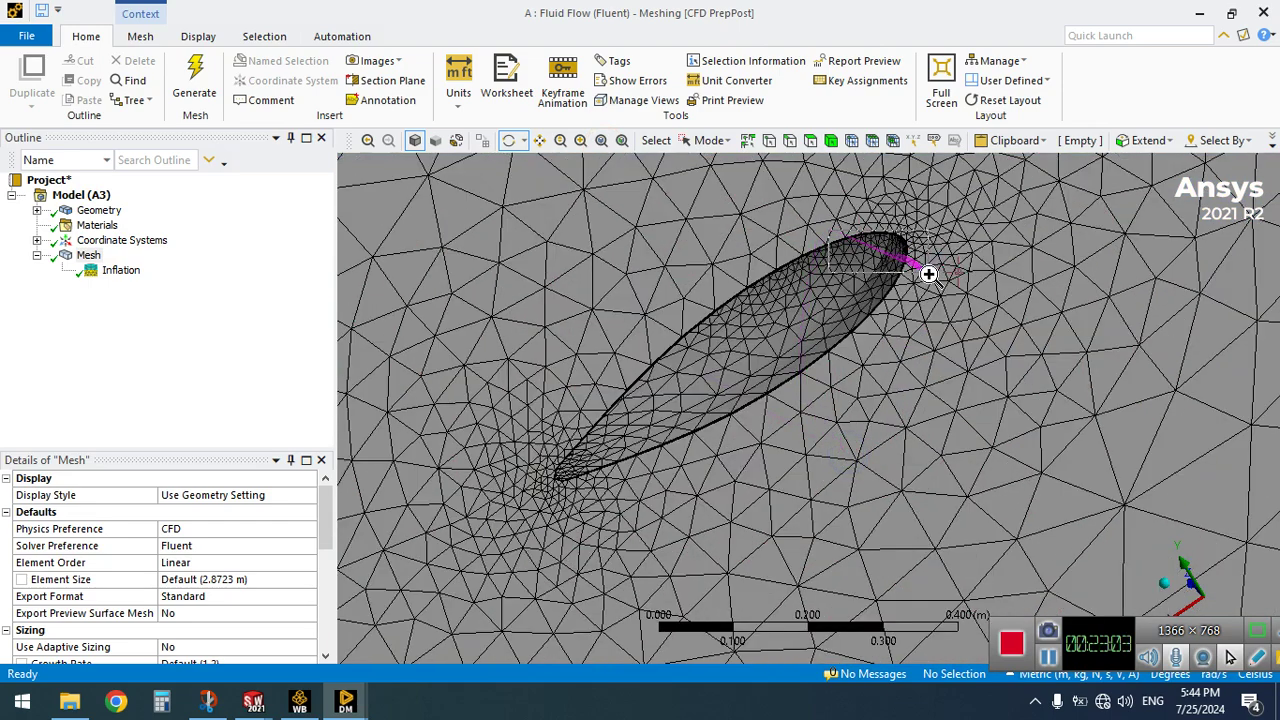
scroll(929, 270, up, 8)
drag(929, 271, 904, 292)
mouse_move(751, 423)
mouse_down()
mouse_move(737, 377)
mouse_move(700, 377)
mouse_move(636, 422)
mouse_move(609, 414)
mouse_move(720, 403)
mouse_move(566, 461)
mouse_move(609, 416)
mouse_move(697, 407)
mouse_up()
scroll(322, 577, down, 6)
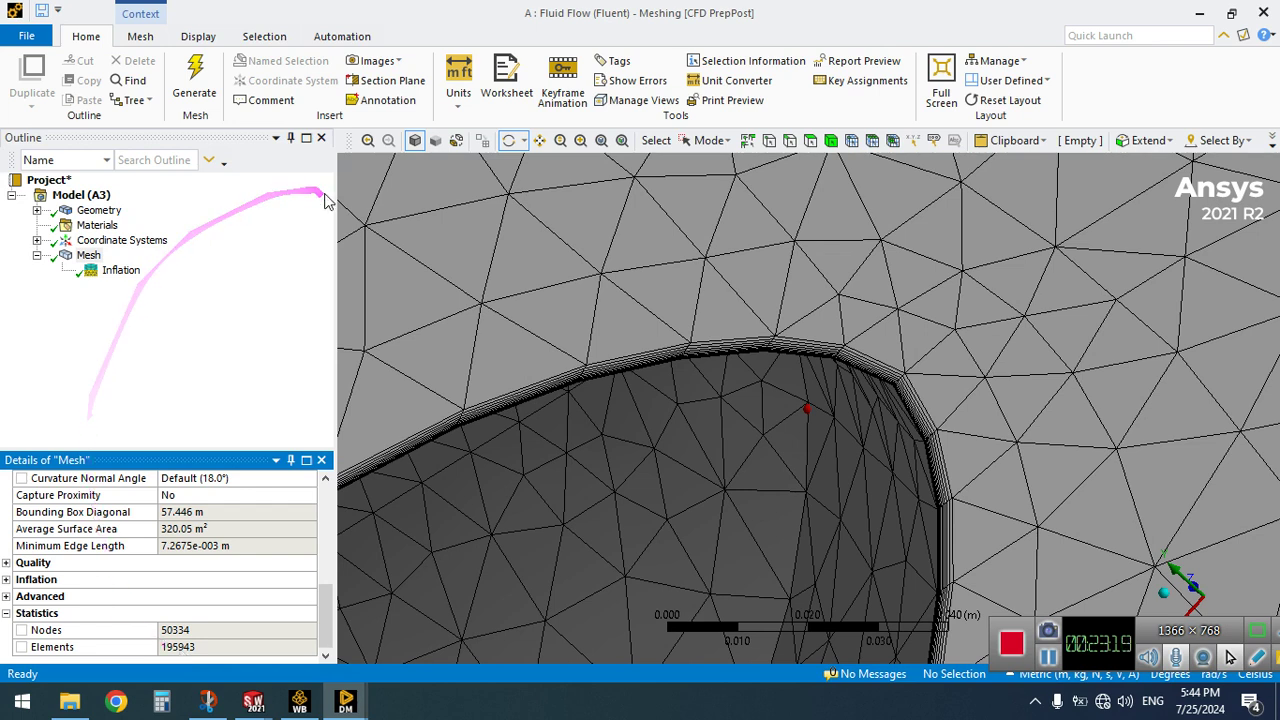
click(601, 140)
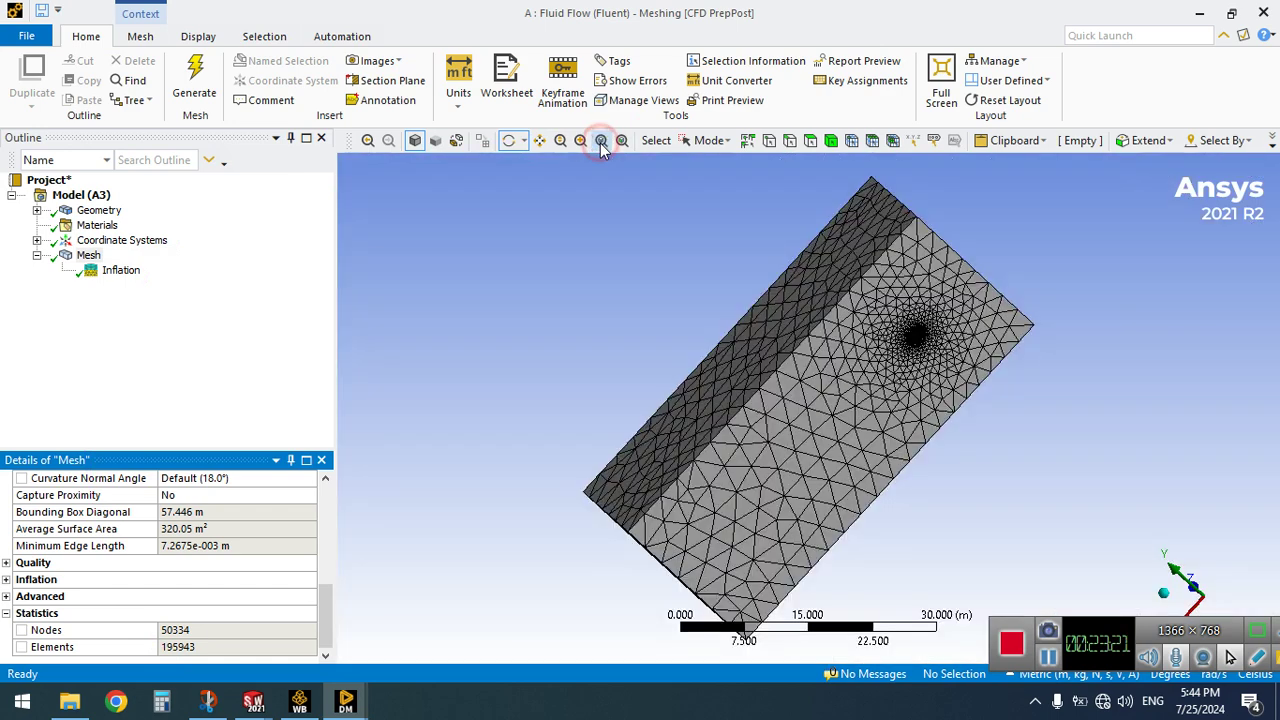
Insert five empty named selections under the model
right_click(86, 195)
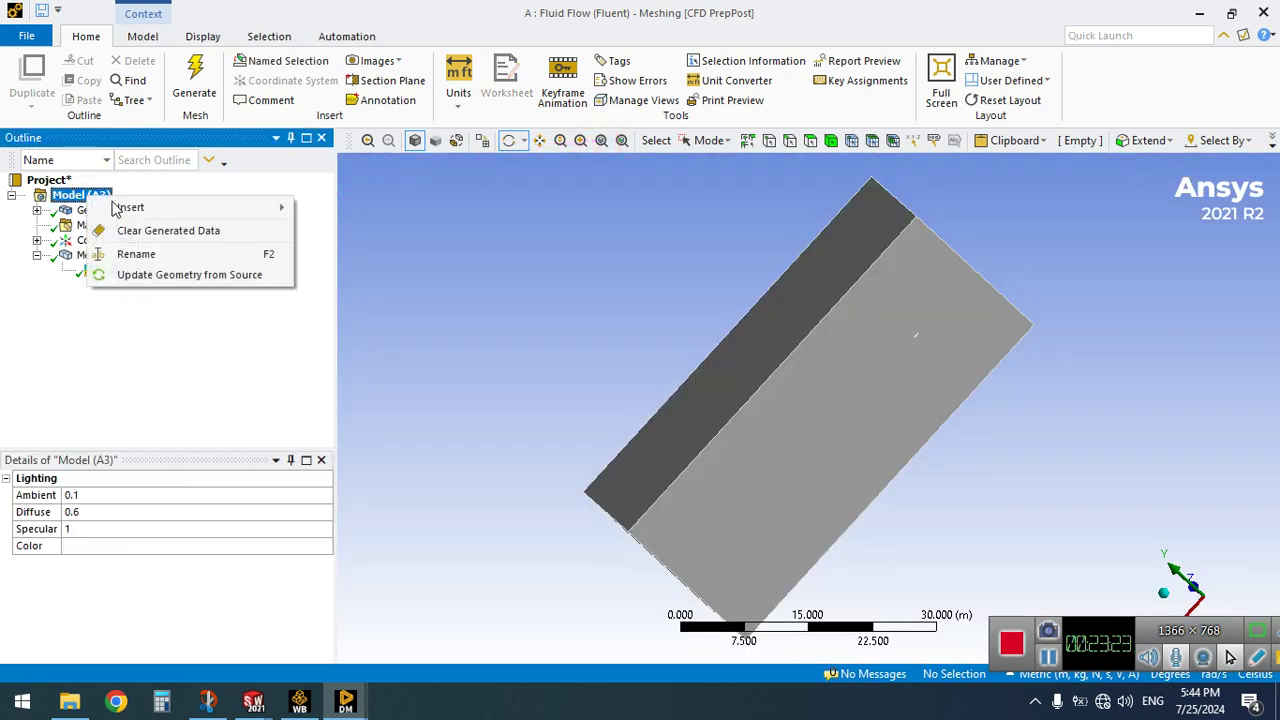
mouse_move(258, 210)
click(330, 209)
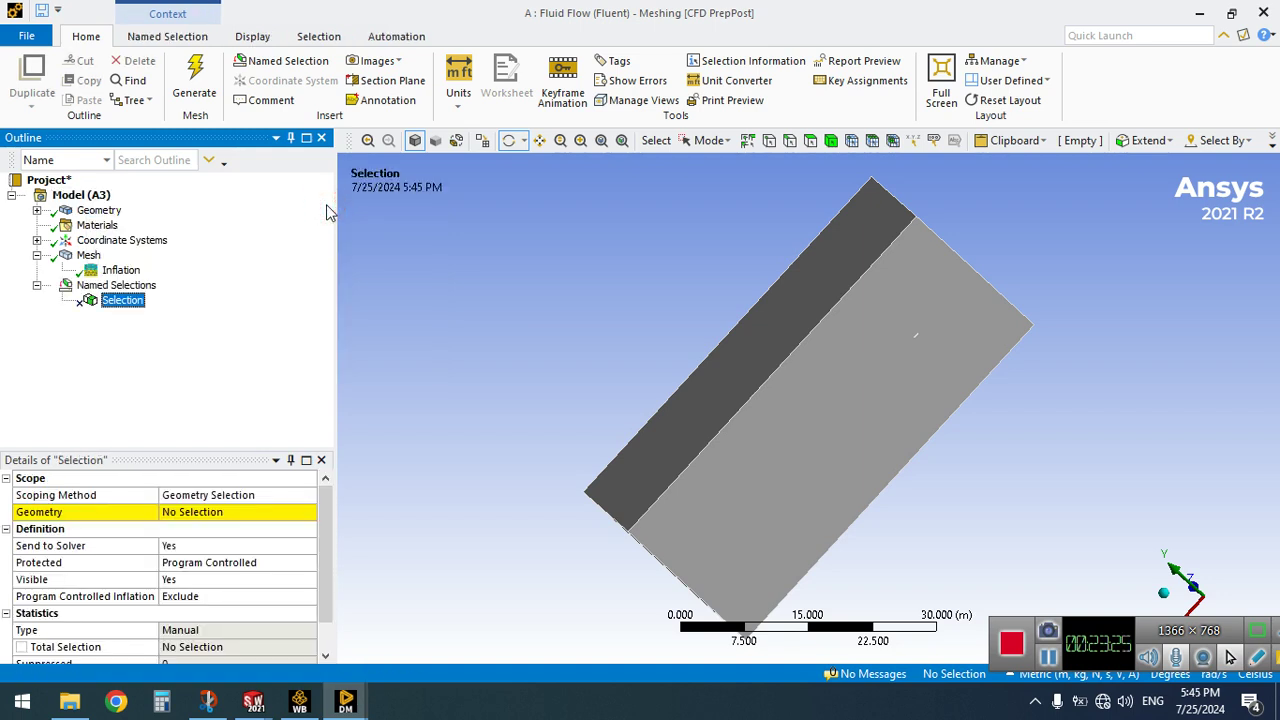
right_click(98, 197)
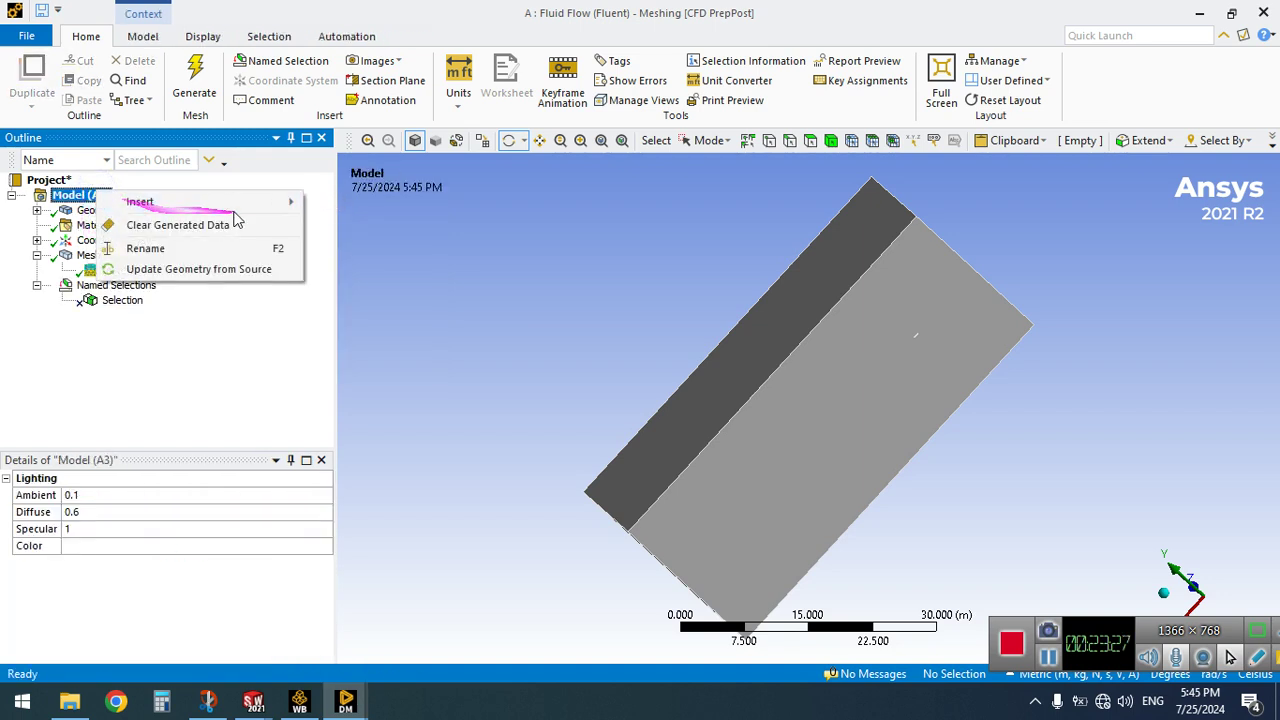
mouse_move(250, 202)
click(340, 205)
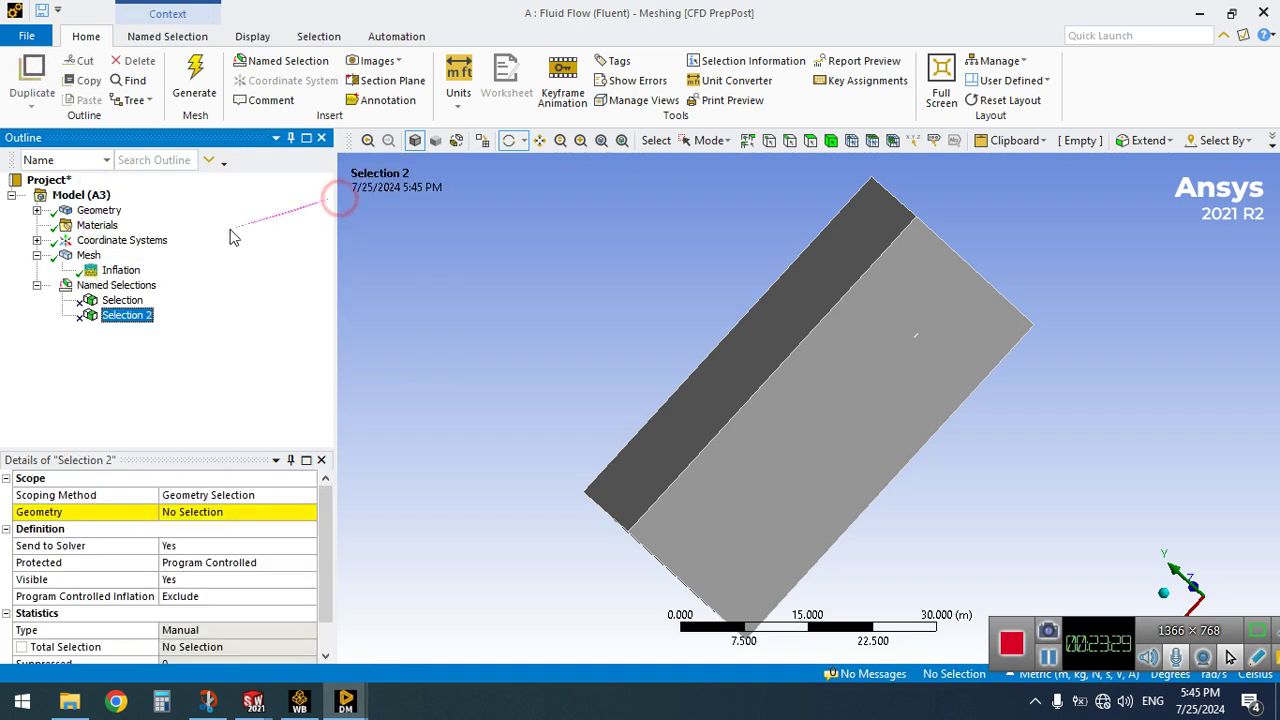
right_click(98, 196)
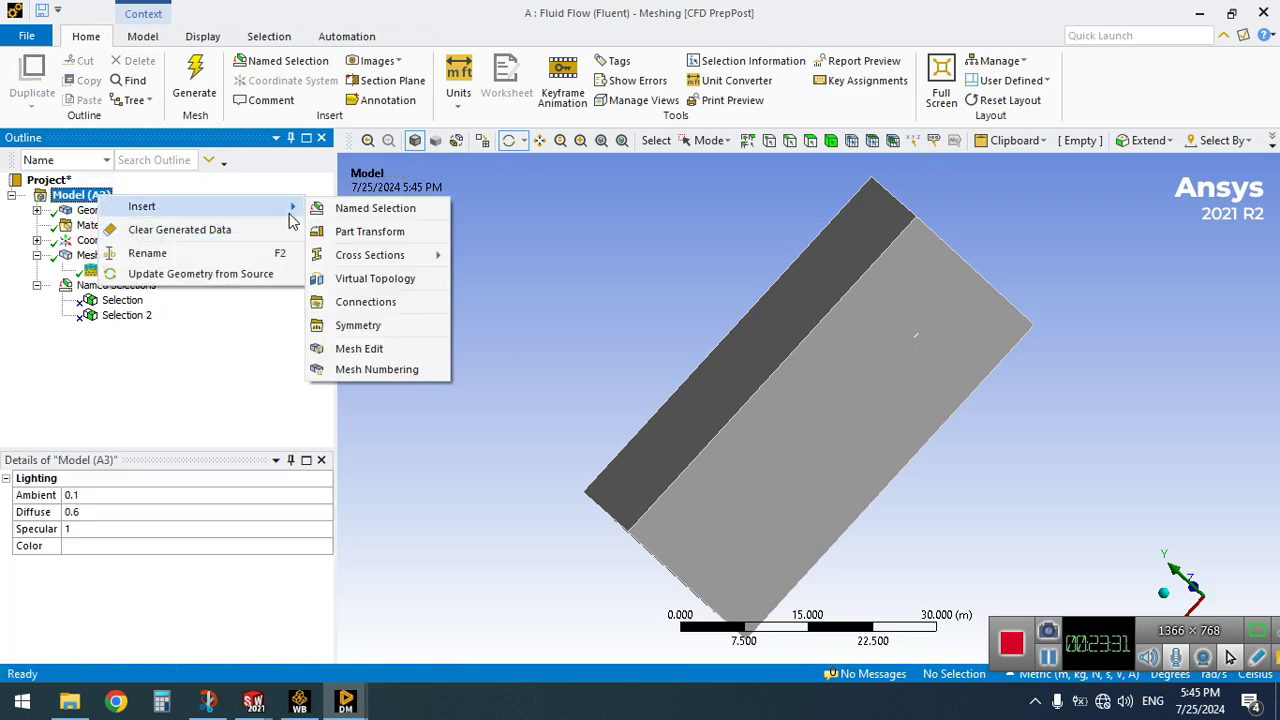
click(323, 212)
click(66, 212)
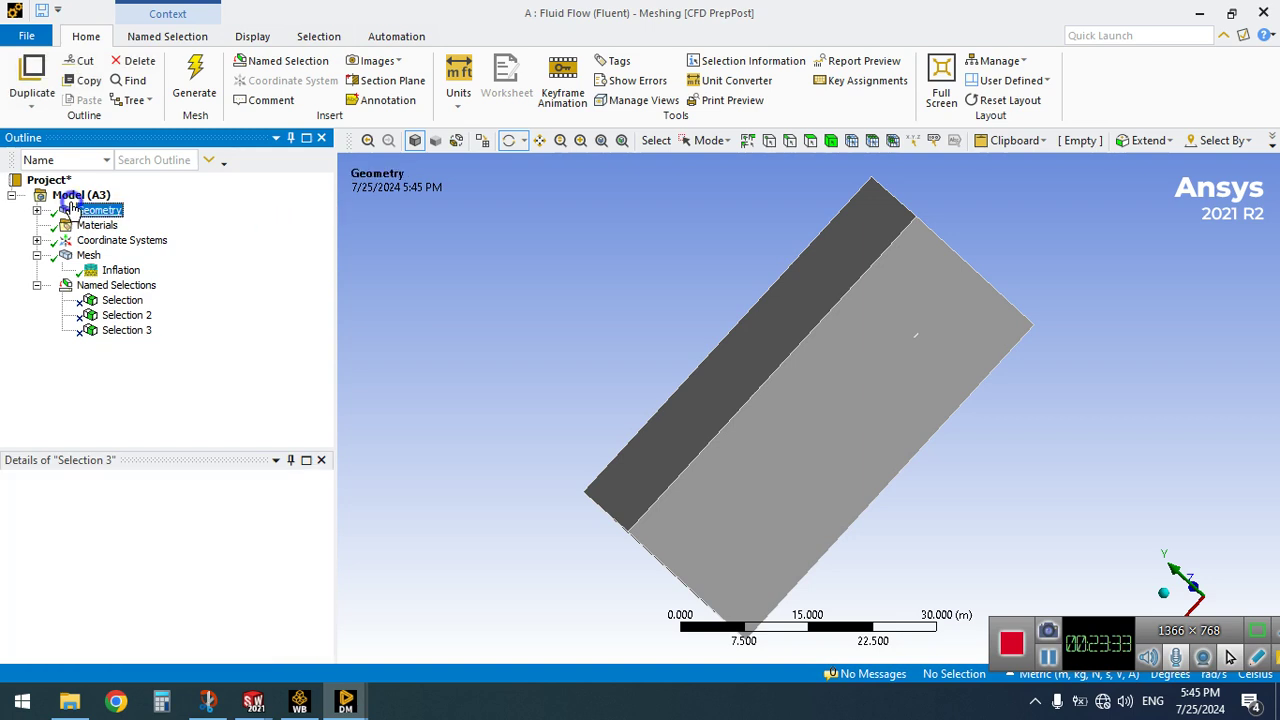
right_click(80, 211)
right_click(78, 195)
mouse_move(270, 209)
click(318, 209)
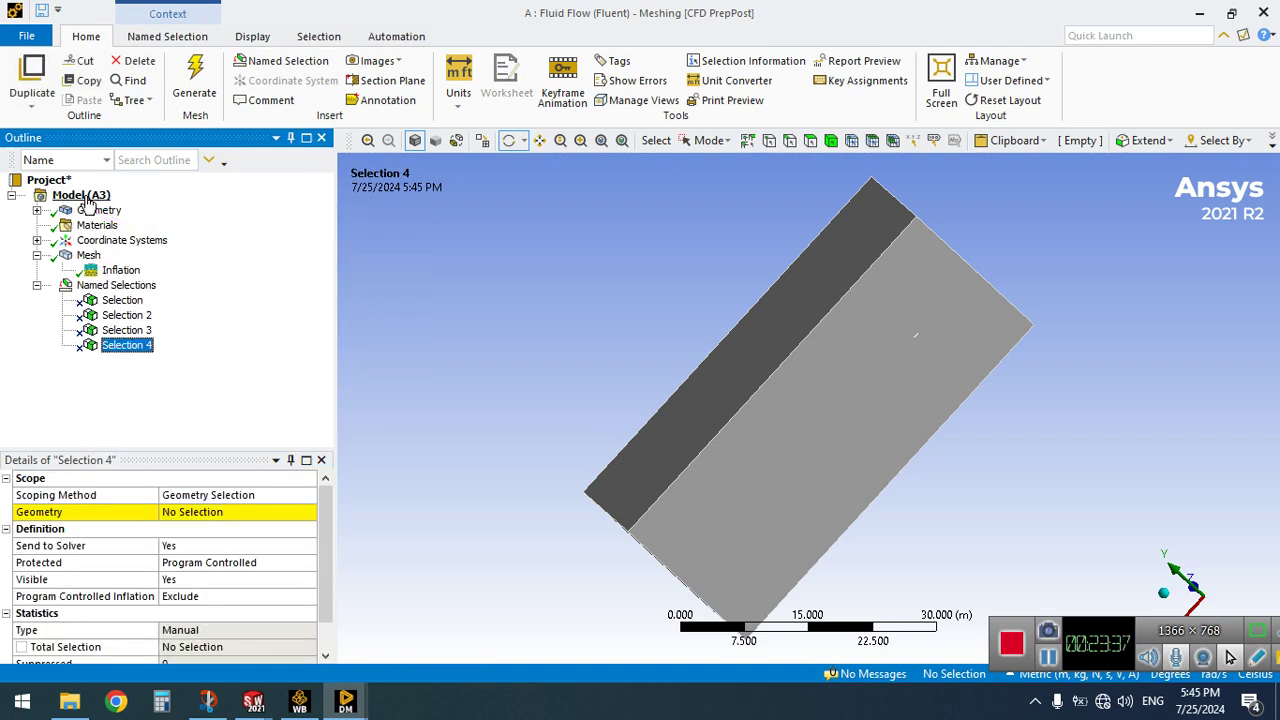
right_click(80, 195)
mouse_move(160, 207)
click(360, 209)
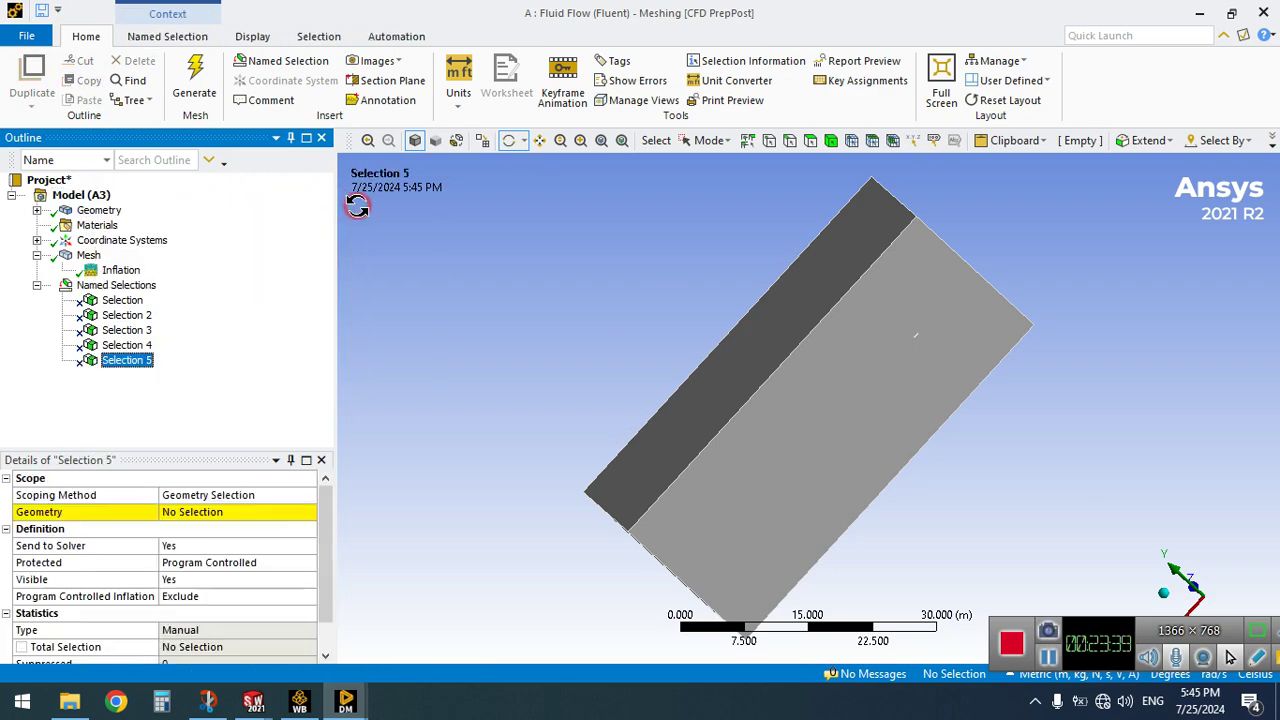
Scope the first named selection to the whole fluid domain body, using single-select body picking
click(133, 302)
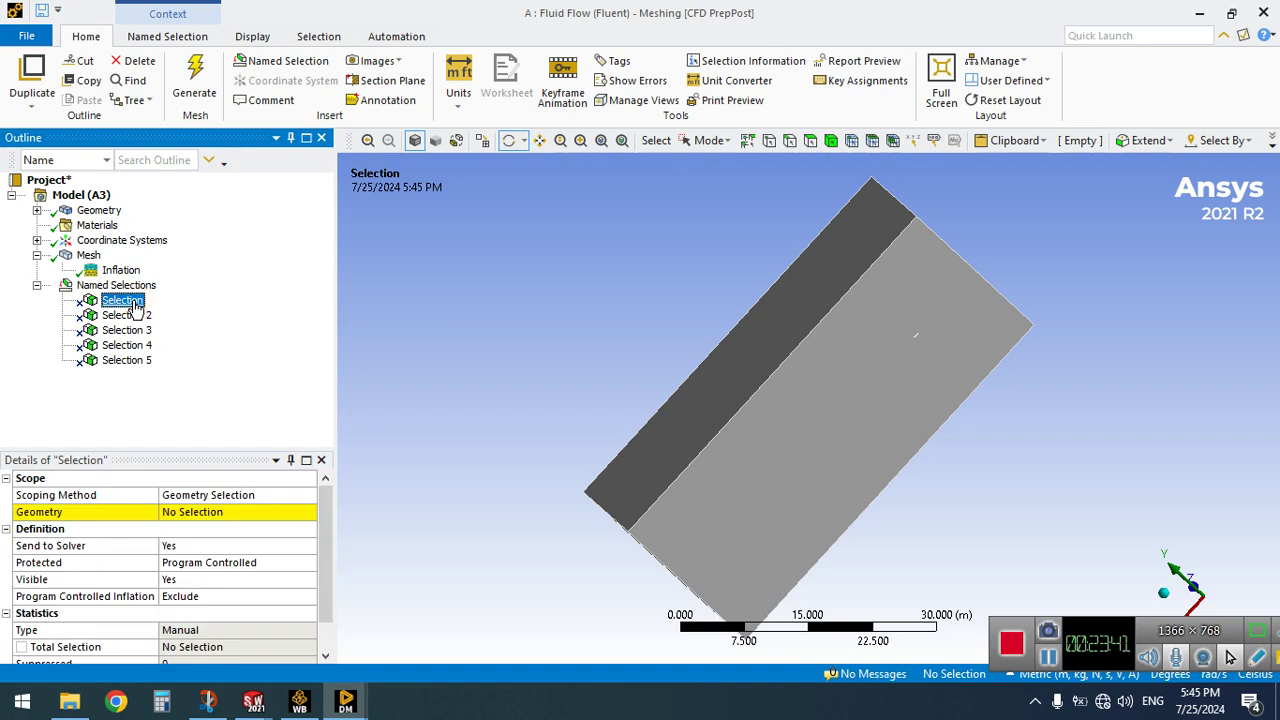
click(830, 141)
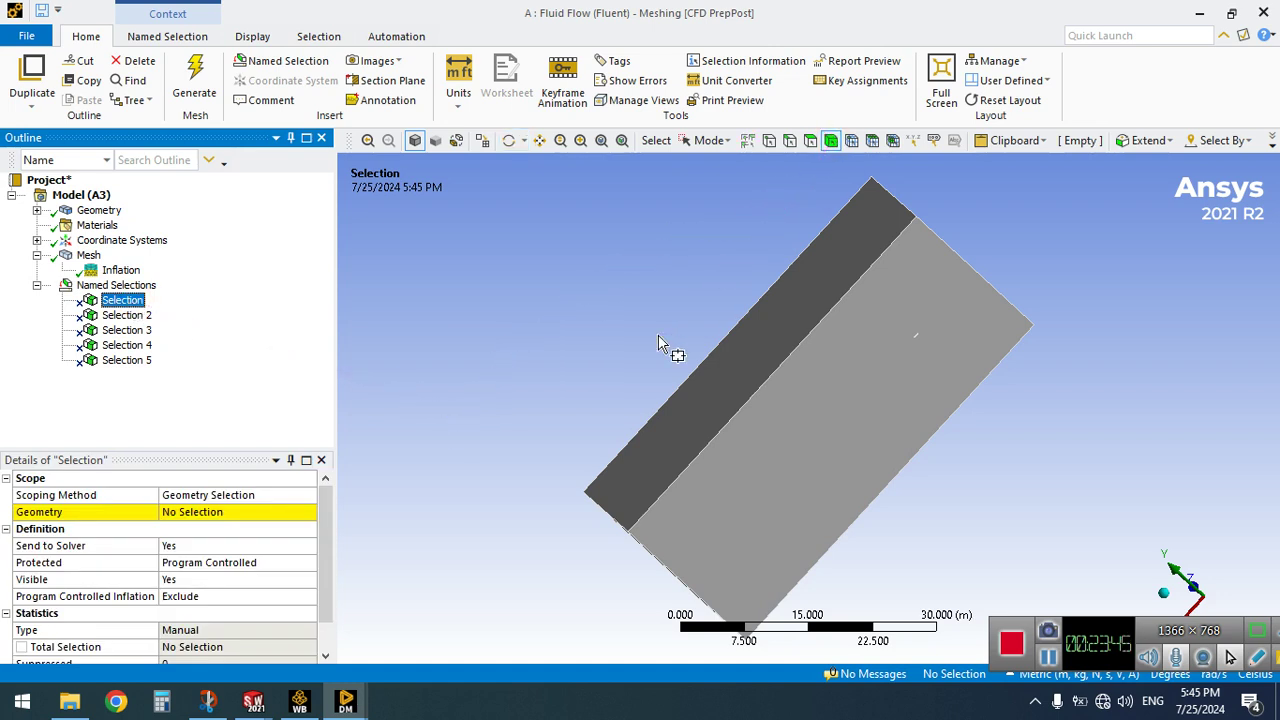
click(711, 141)
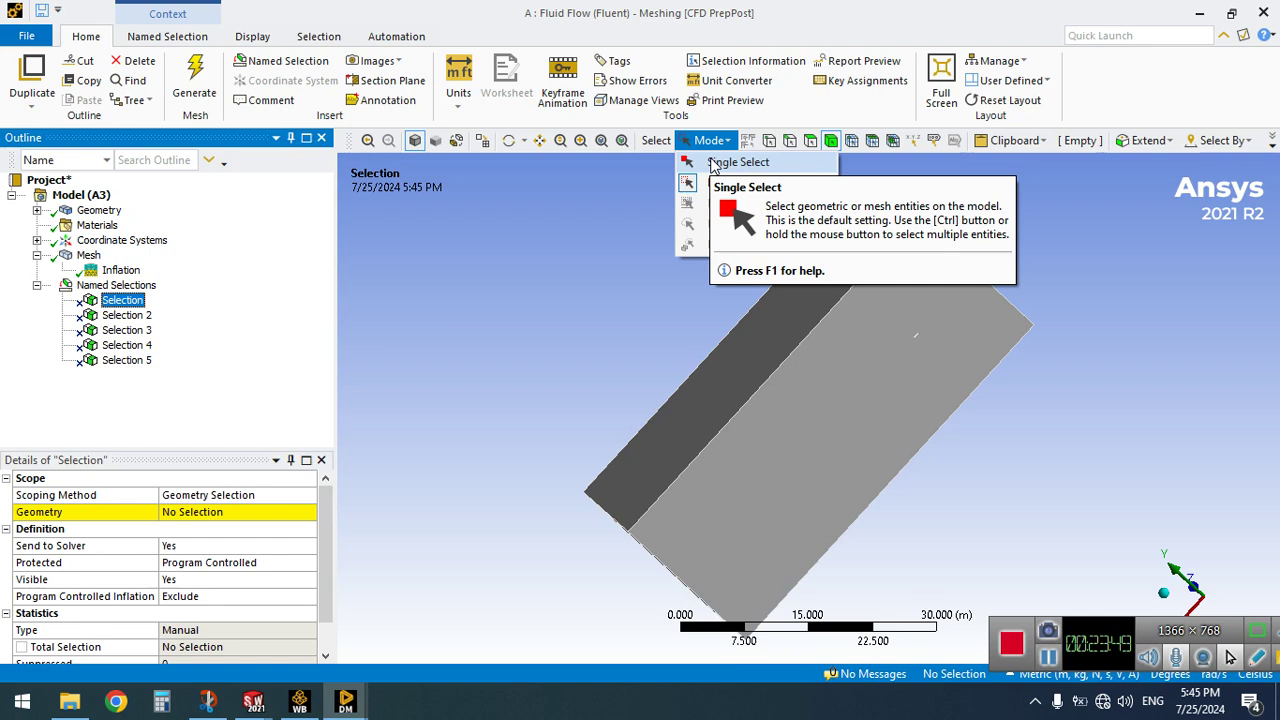
click(713, 165)
click(788, 455)
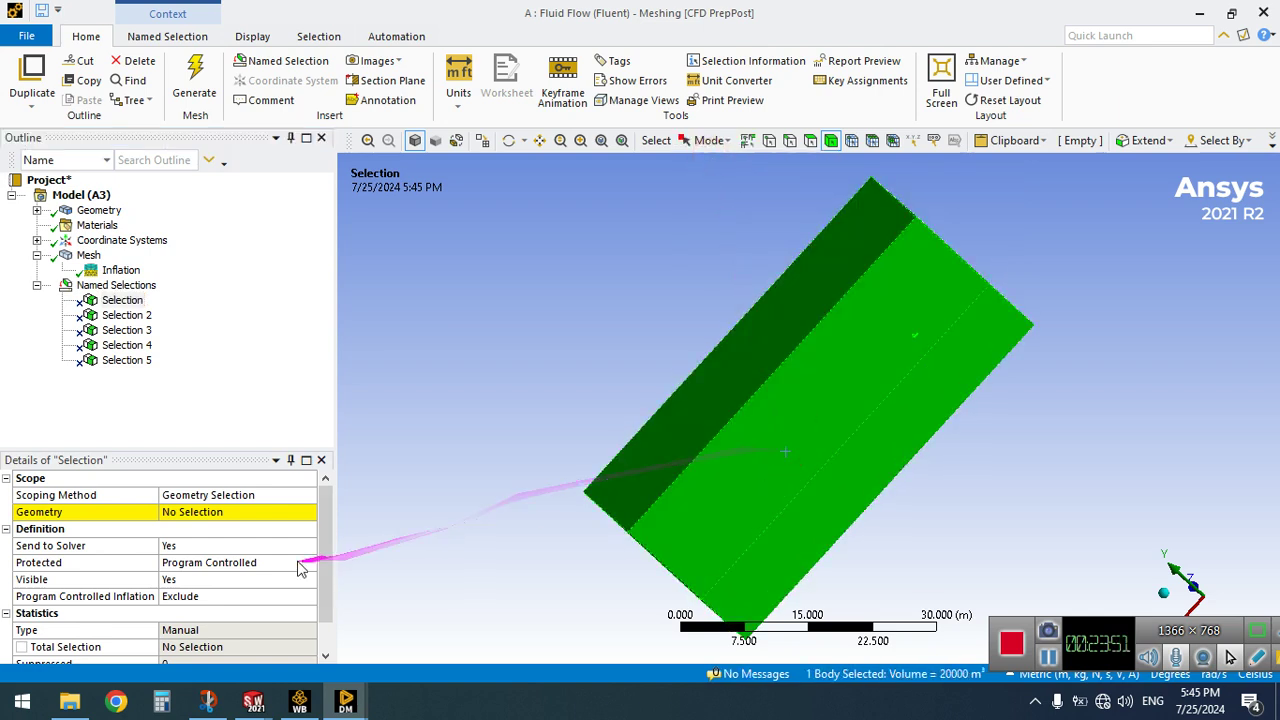
click(207, 514)
click(203, 512)
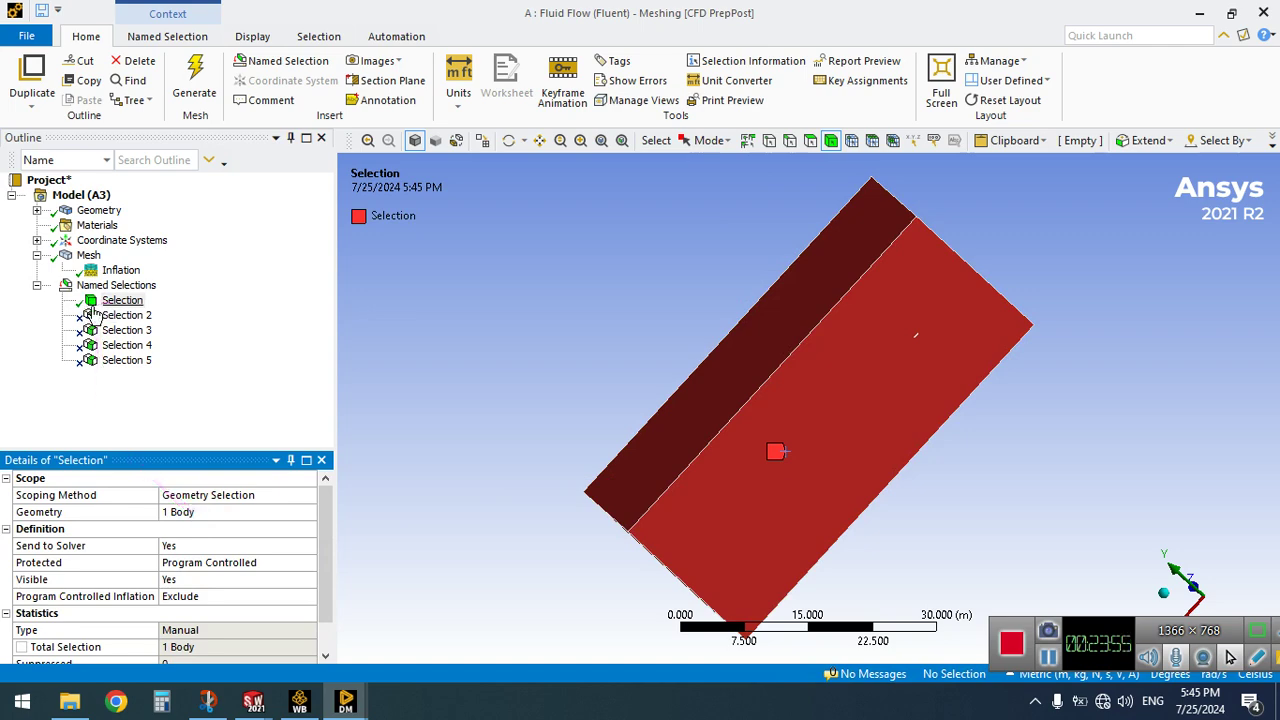
Scope Selection 2 to the large domain side face that contains the airfoil cutout
click(125, 317)
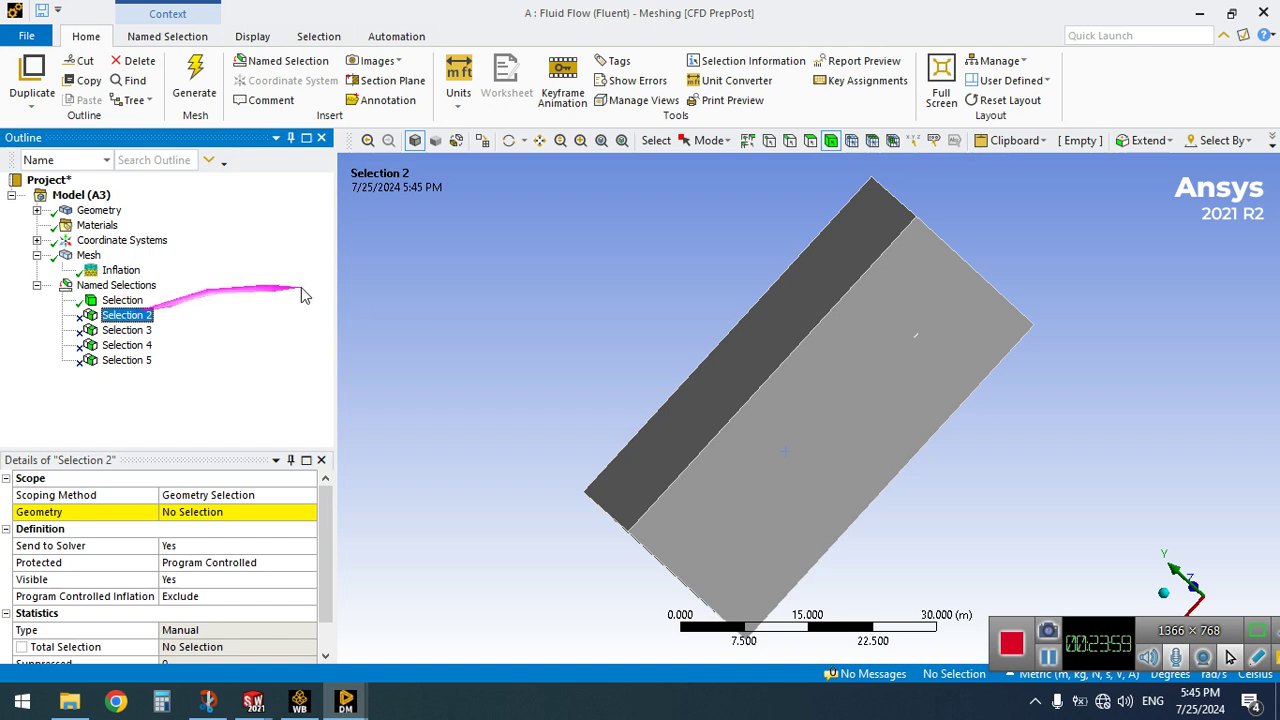
click(810, 141)
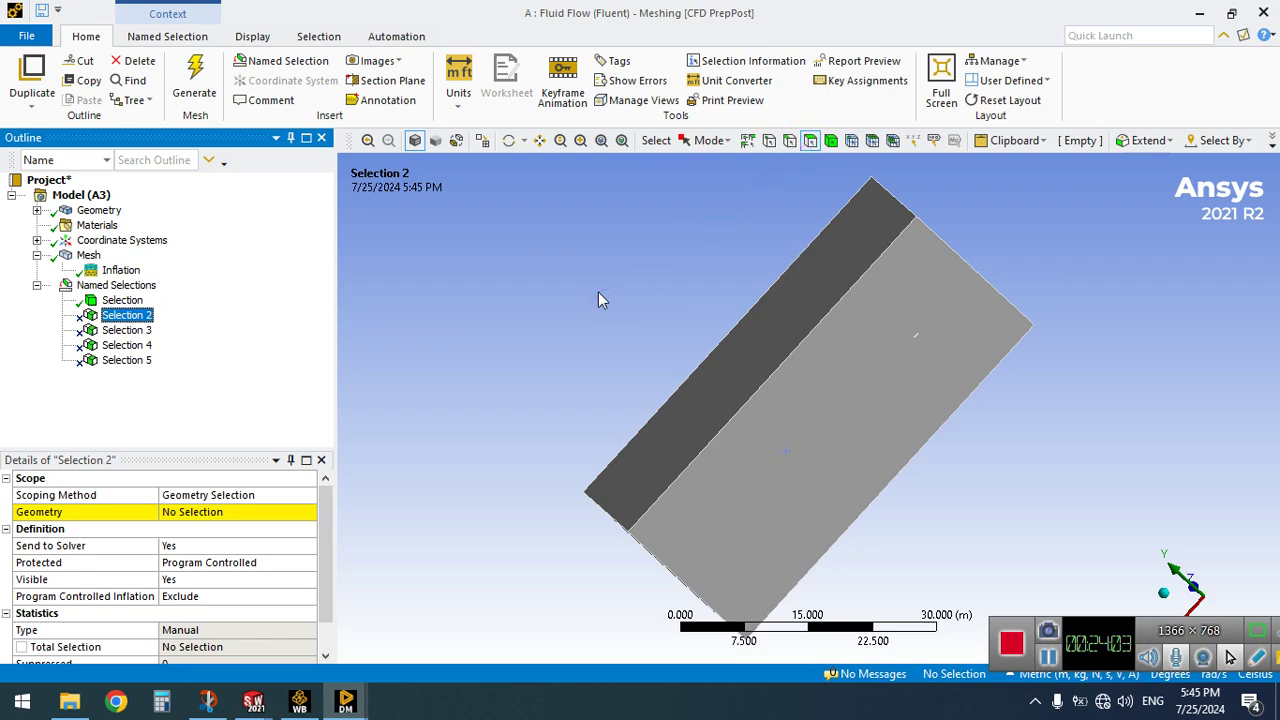
click(813, 397)
click(205, 512)
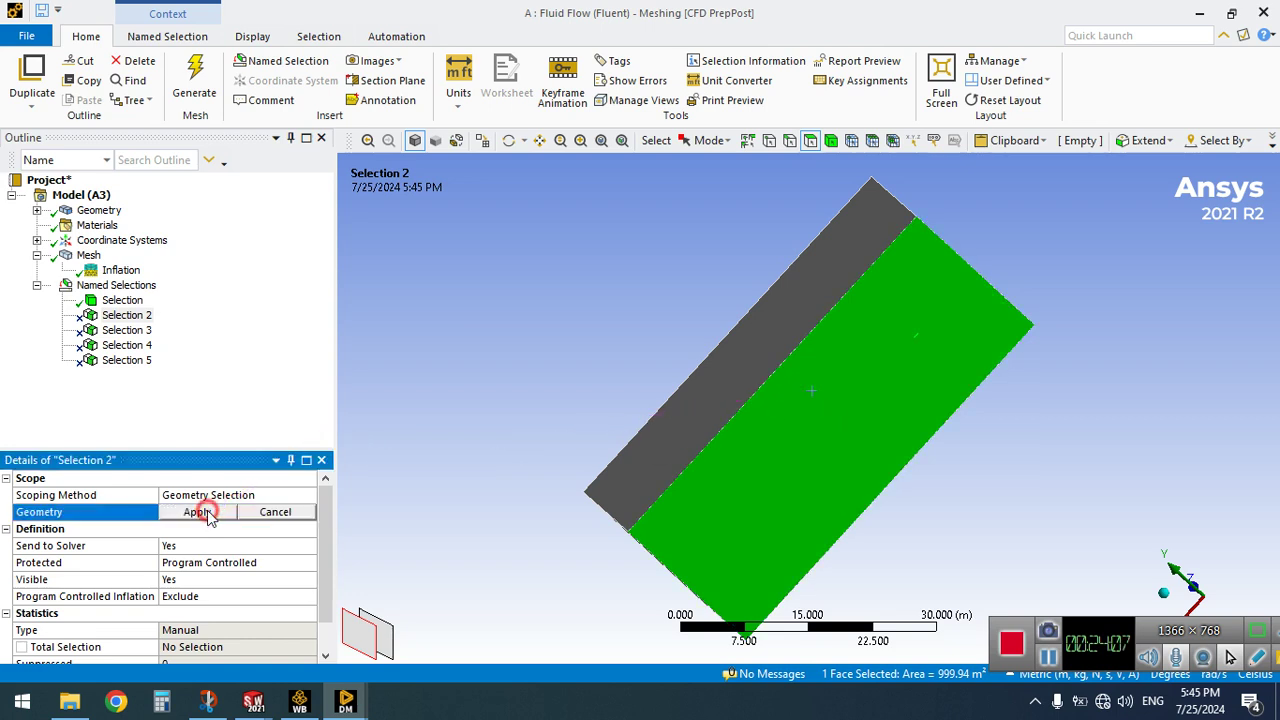
click(199, 512)
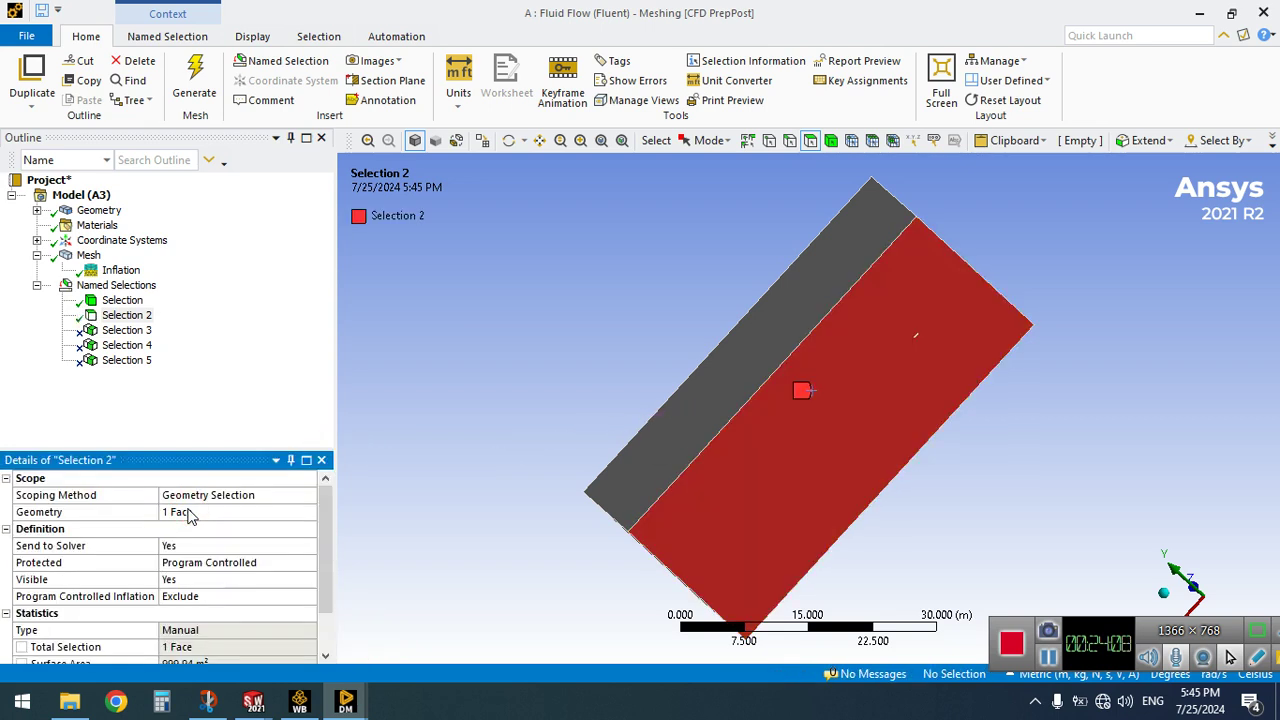
Rename Selection 2 as sym and the first named selection, scoped to the domain body, as fluid
click(114, 320)
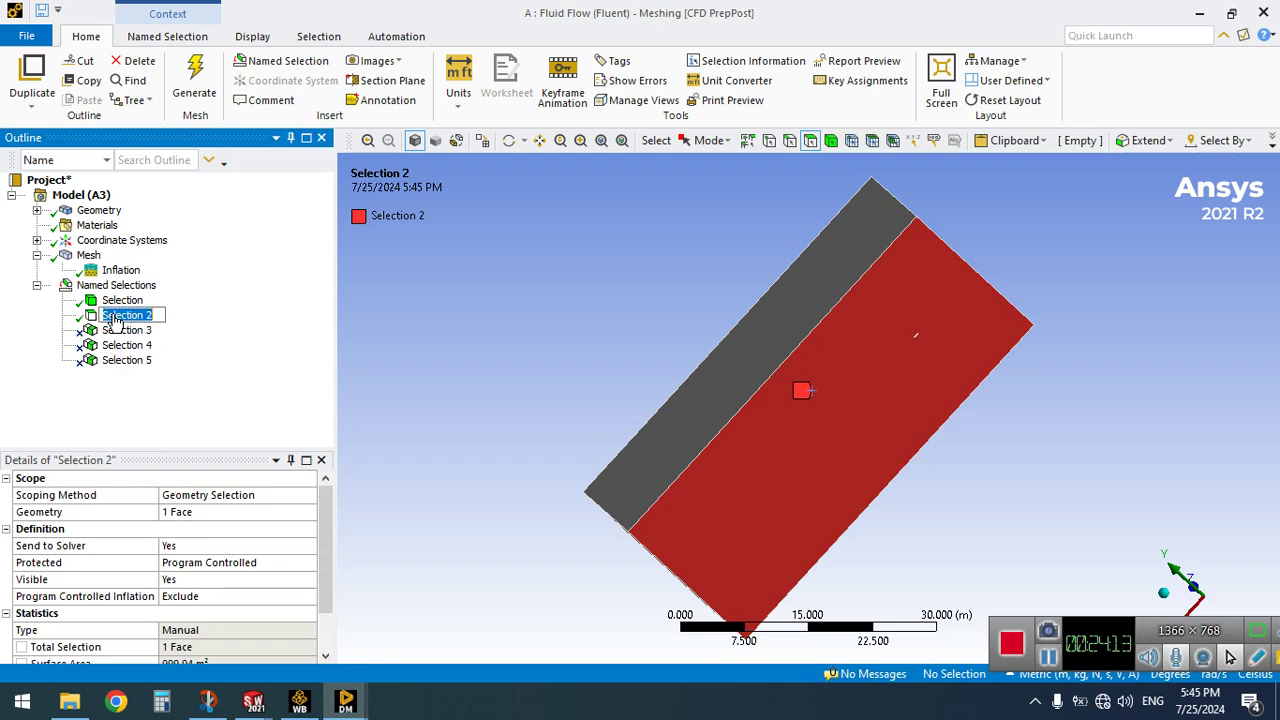
text(sy)
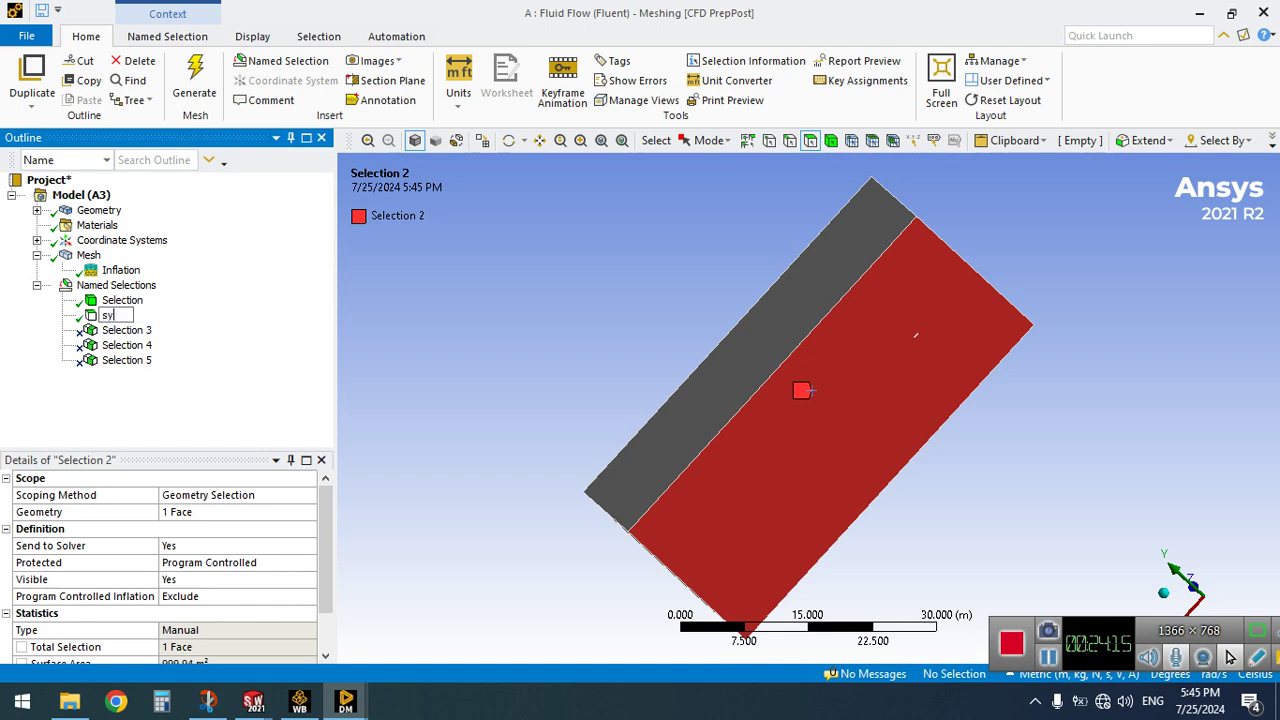
key(Return)
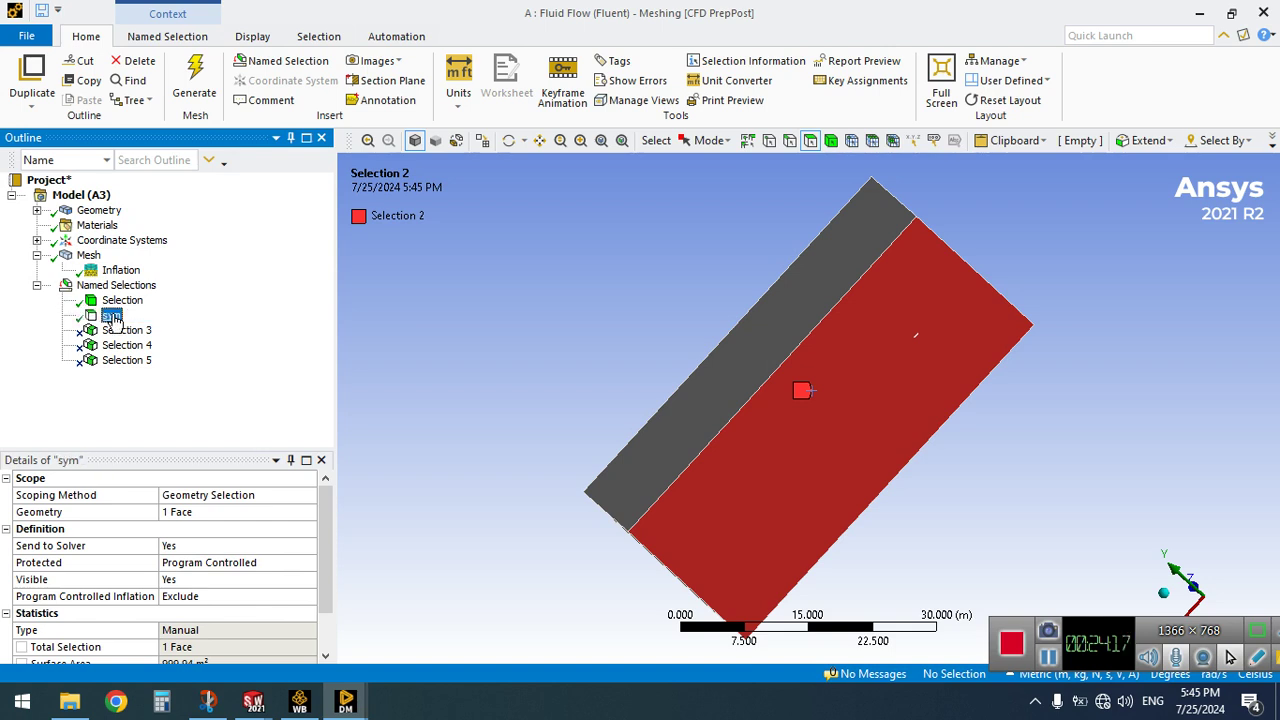
click(113, 301)
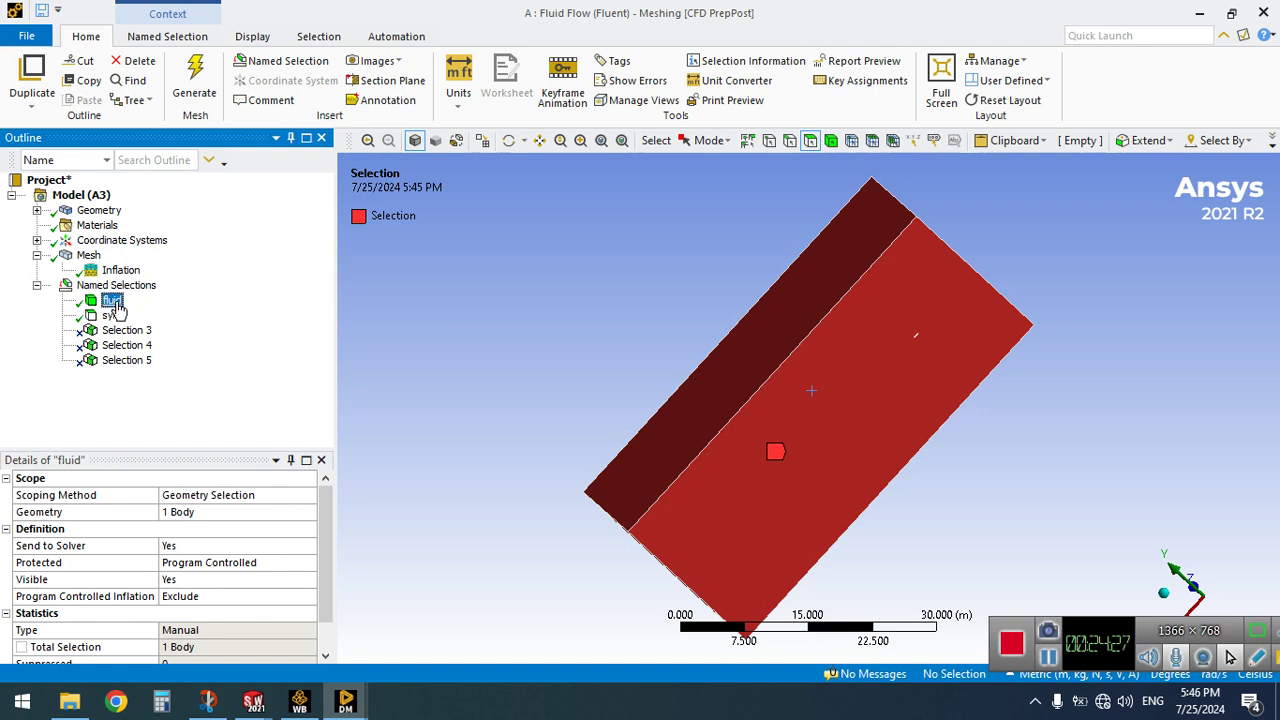
For Selection 3, select three adjoining outer faces of the domain together, excluding the symmetry face and the outlet end
click(122, 332)
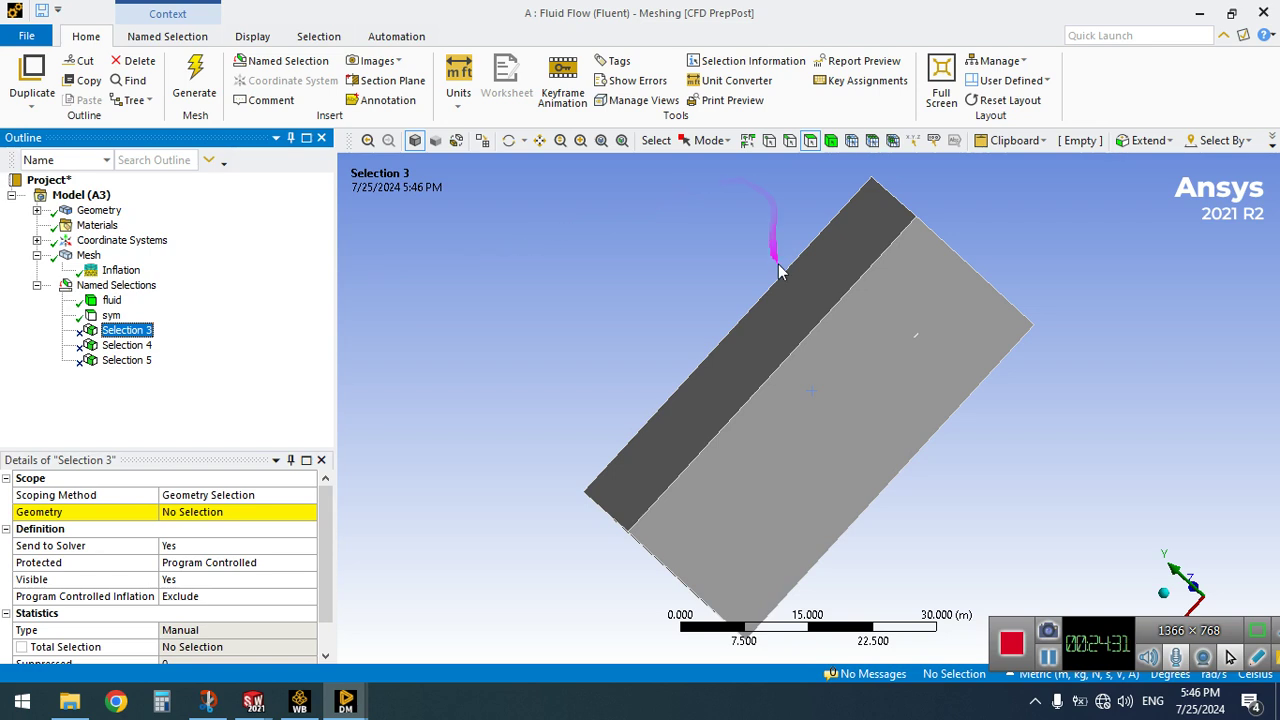
click(802, 296)
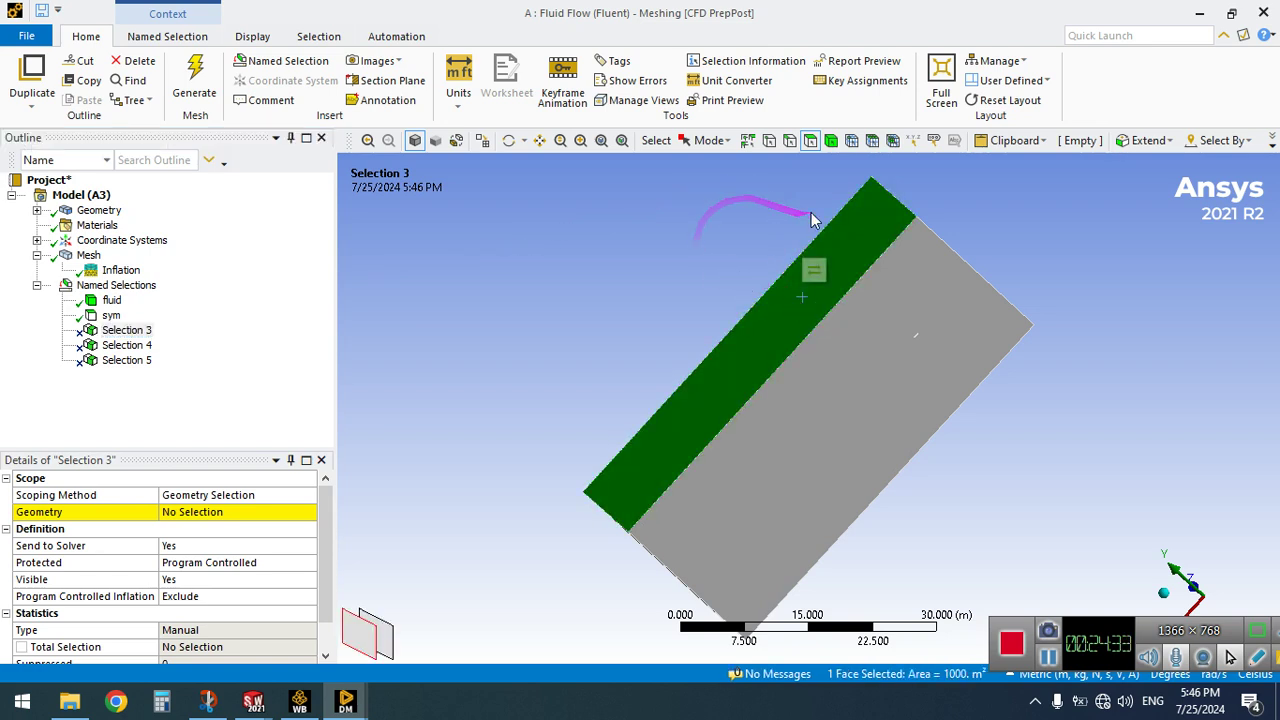
click(508, 140)
drag(886, 171, 800, 494)
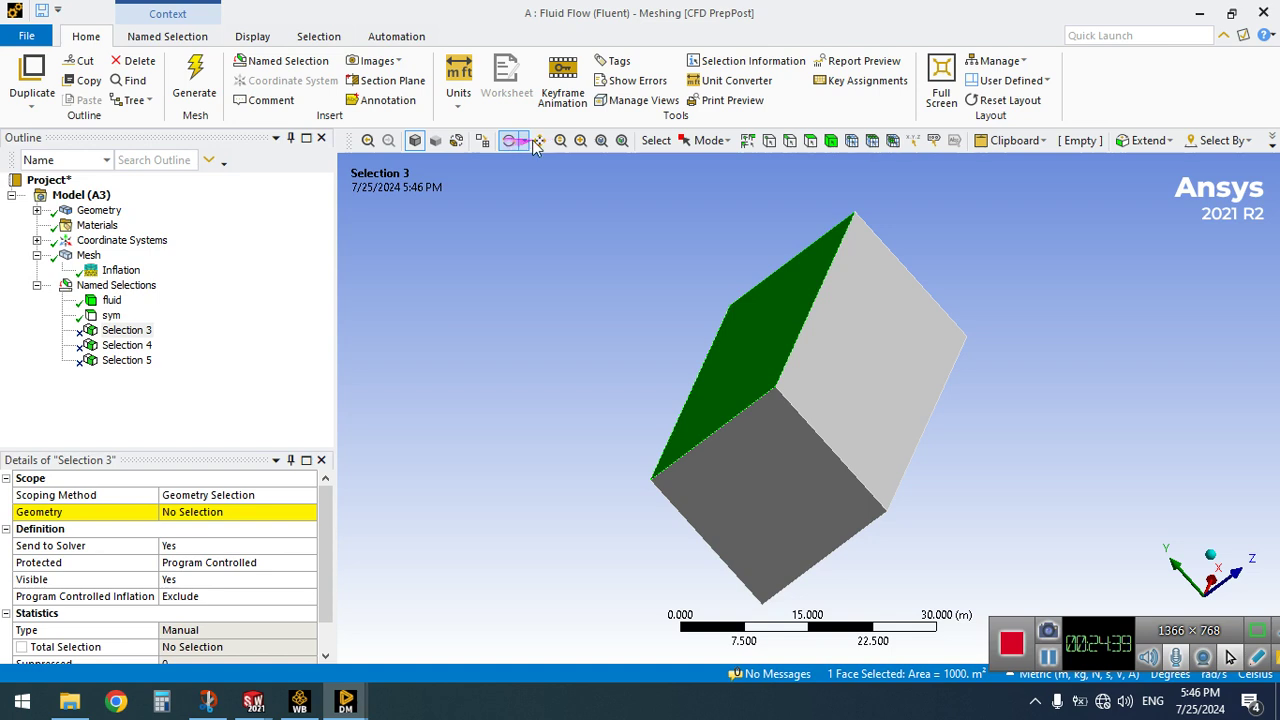
click(680, 140)
click(690, 160)
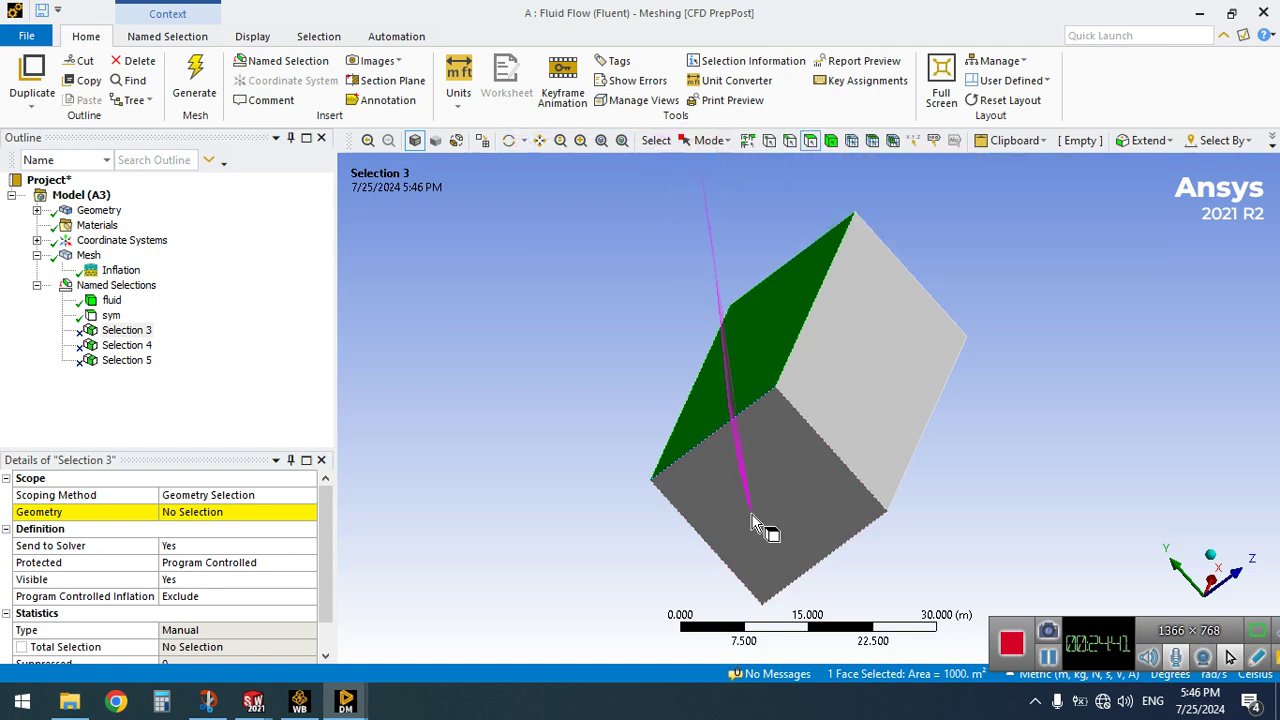
click(757, 522)
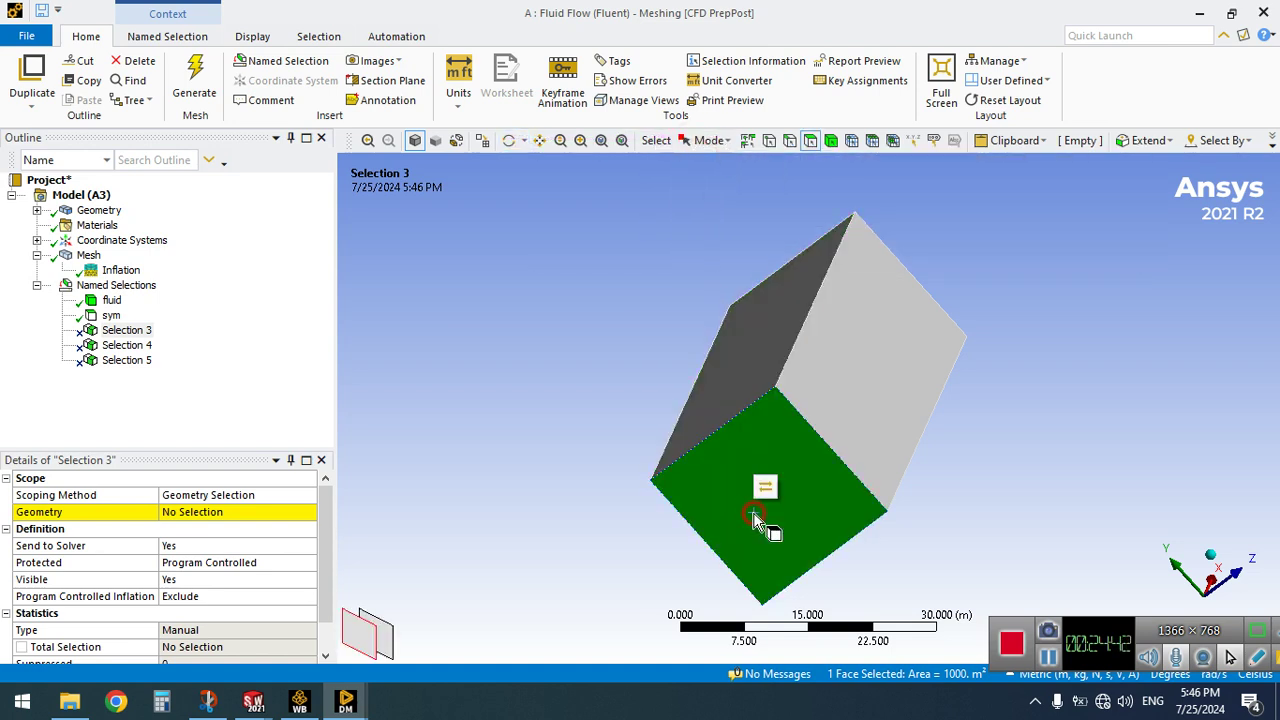
ctrl+click(759, 362)
ctrl+click(845, 390)
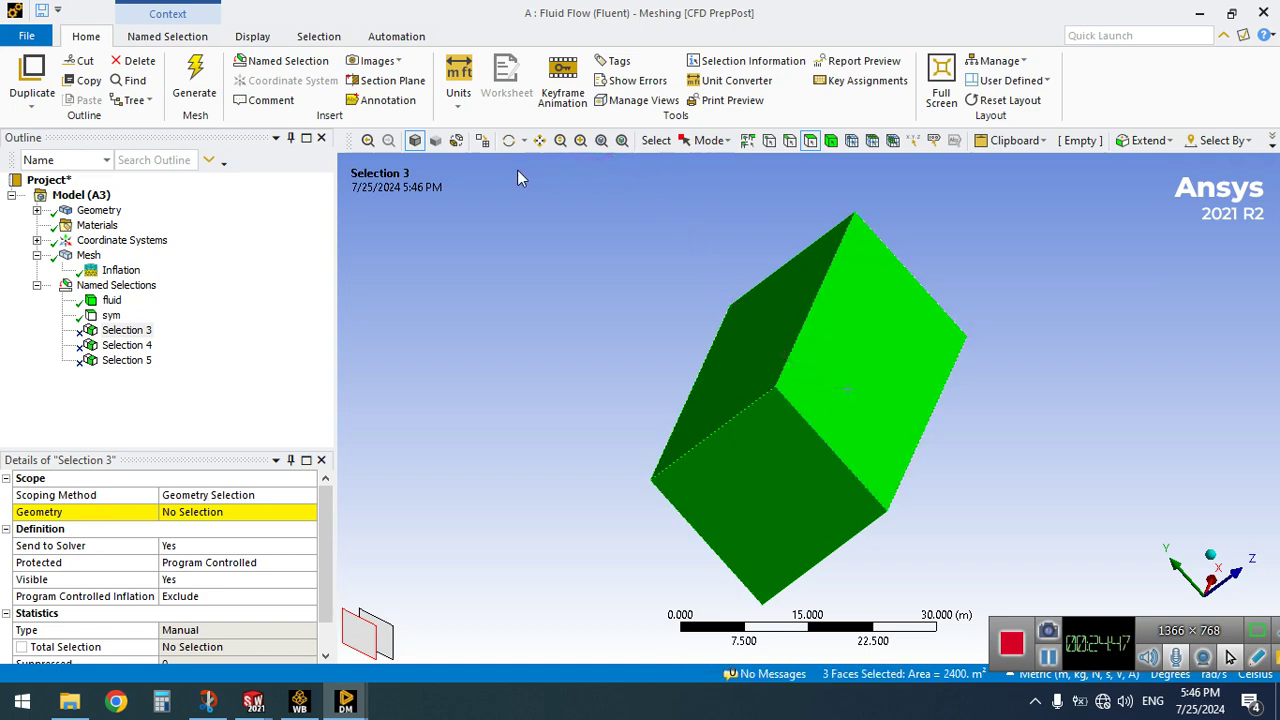
Add the remaining long outer face to the picked faces and scope Selection 3 to all four
click(508, 140)
mouse_move(757, 400)
mouse_down()
mouse_move(740, 294)
mouse_move(697, 374)
mouse_move(843, 337)
mouse_move(766, 394)
mouse_up()
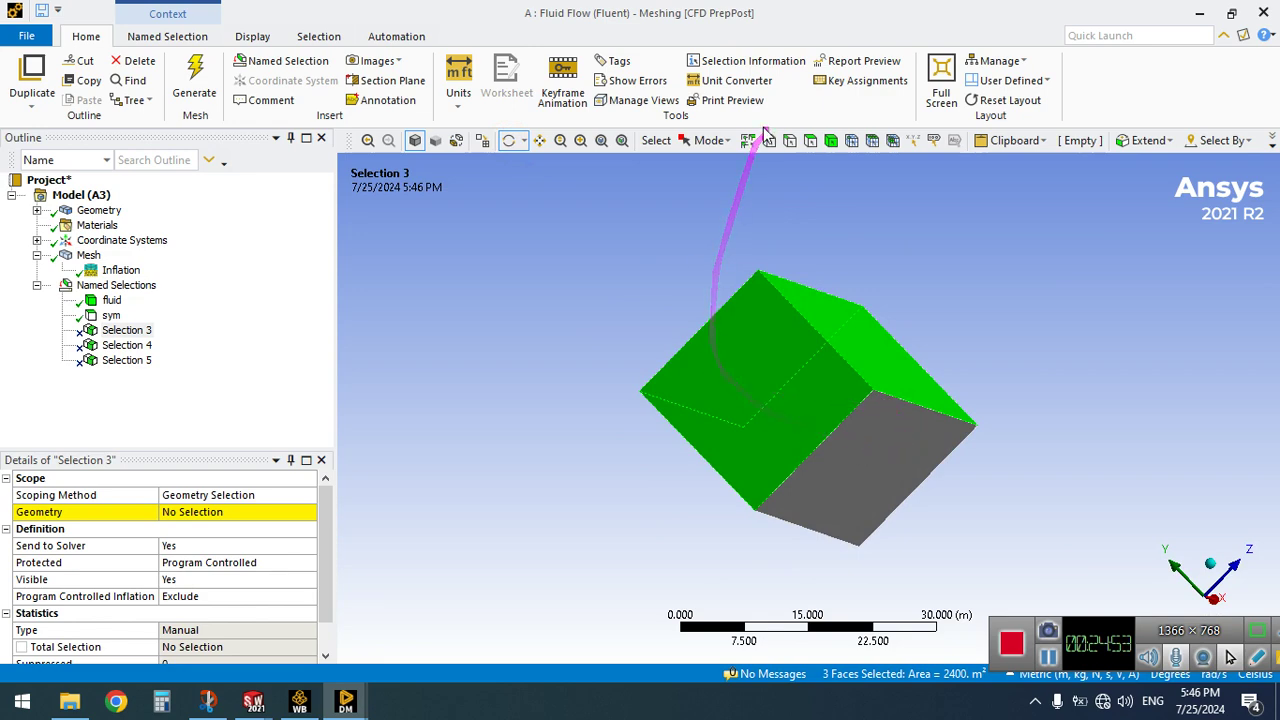
click(702, 145)
click(705, 160)
drag(702, 158, 858, 440)
ctrl+click(858, 440)
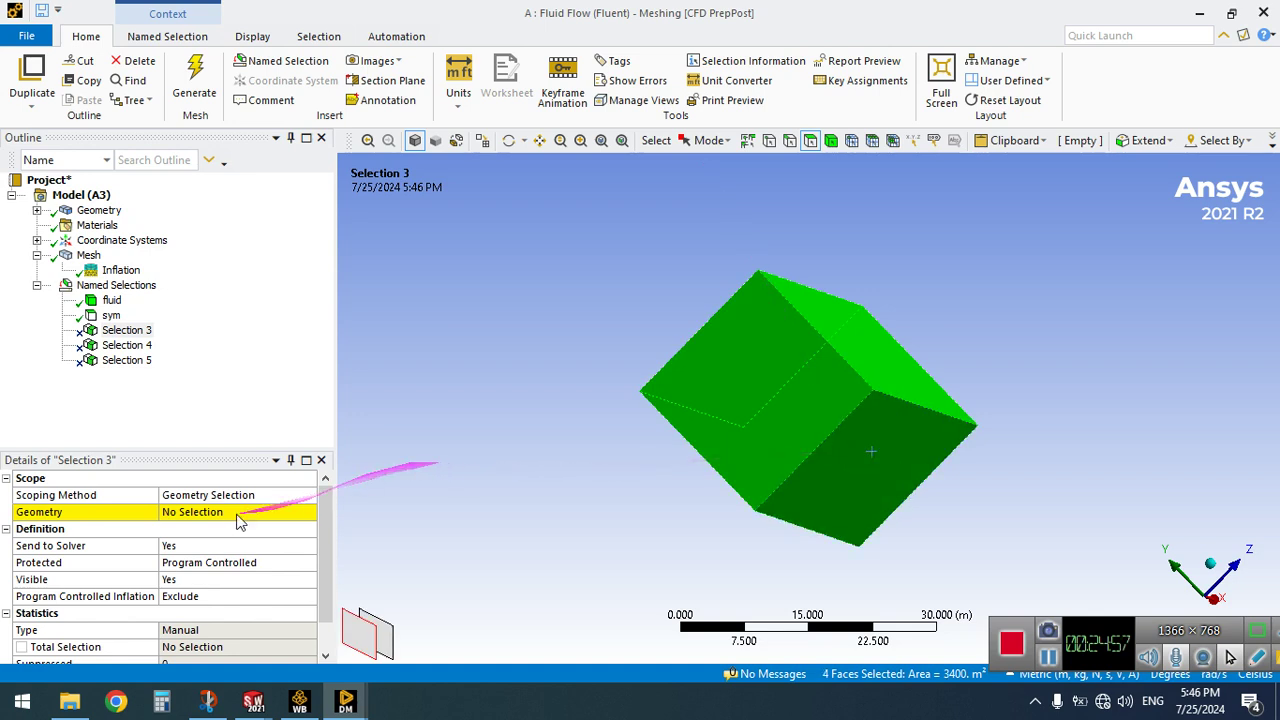
click(198, 512)
click(204, 516)
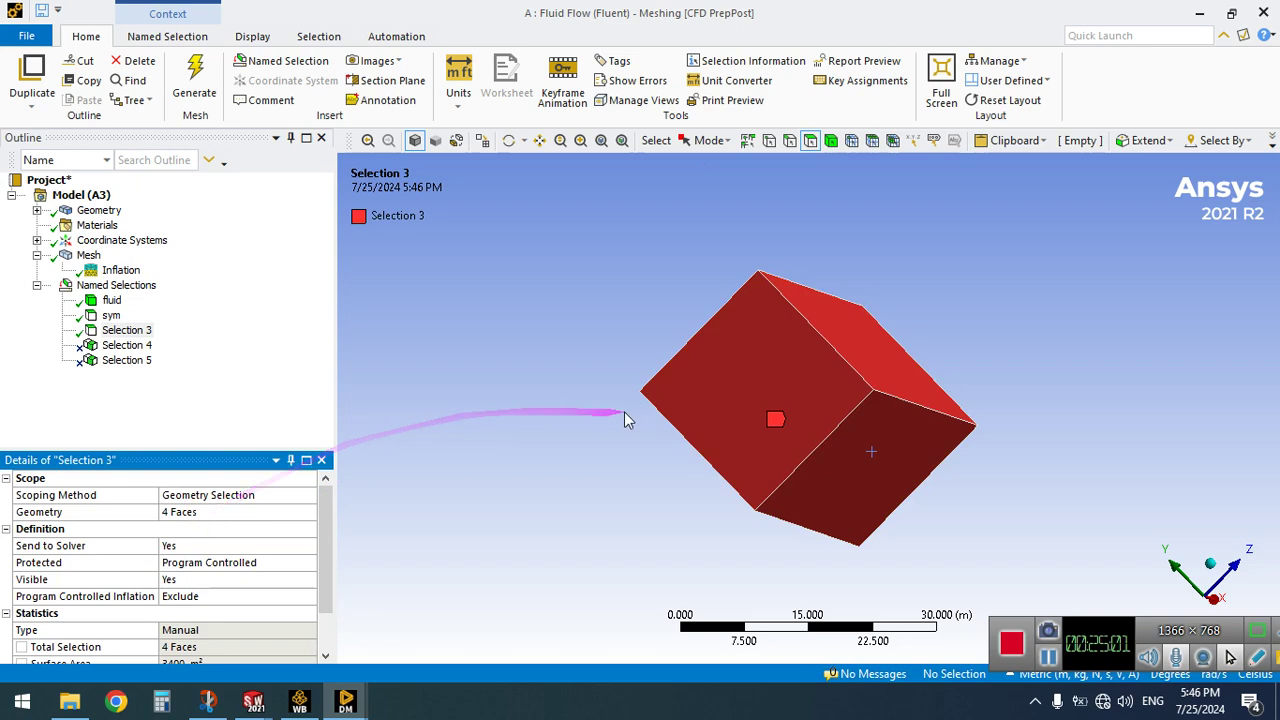
Check the faces covered by Selection 3 from the opposite side and rename it as velocity
click(508, 140)
drag(834, 337, 457, 446)
click(141, 333)
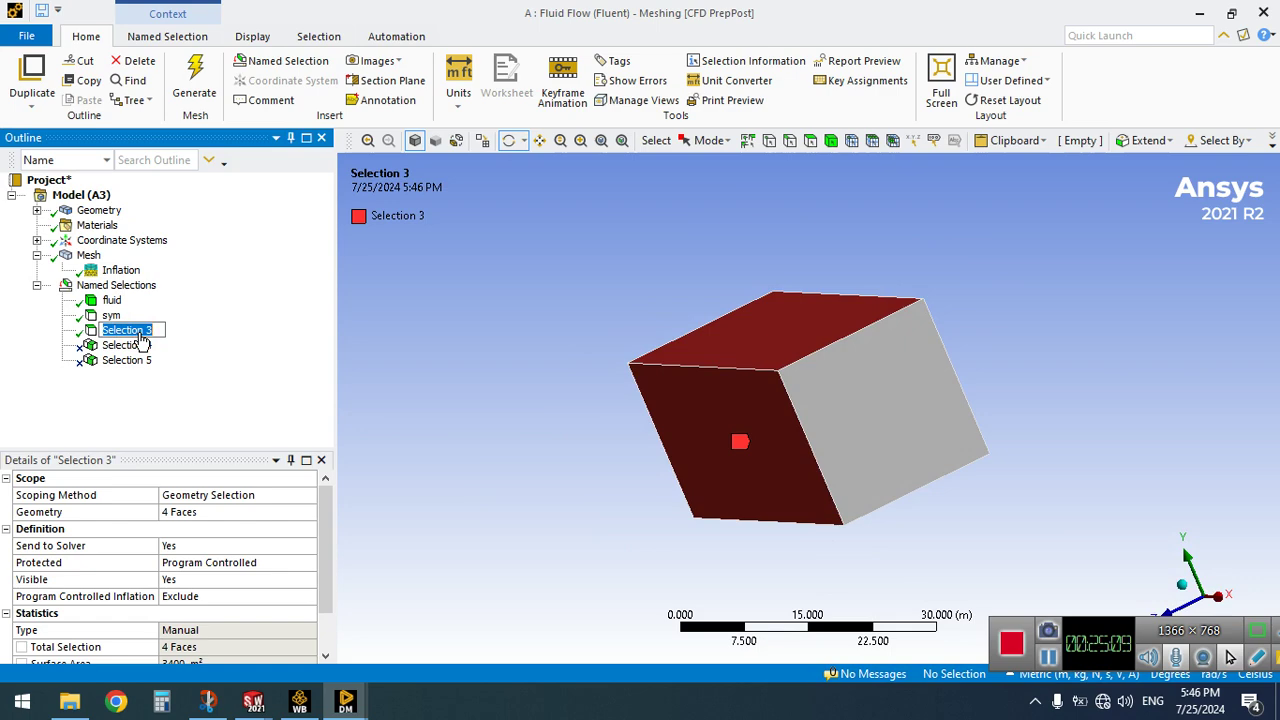
text(velocity)
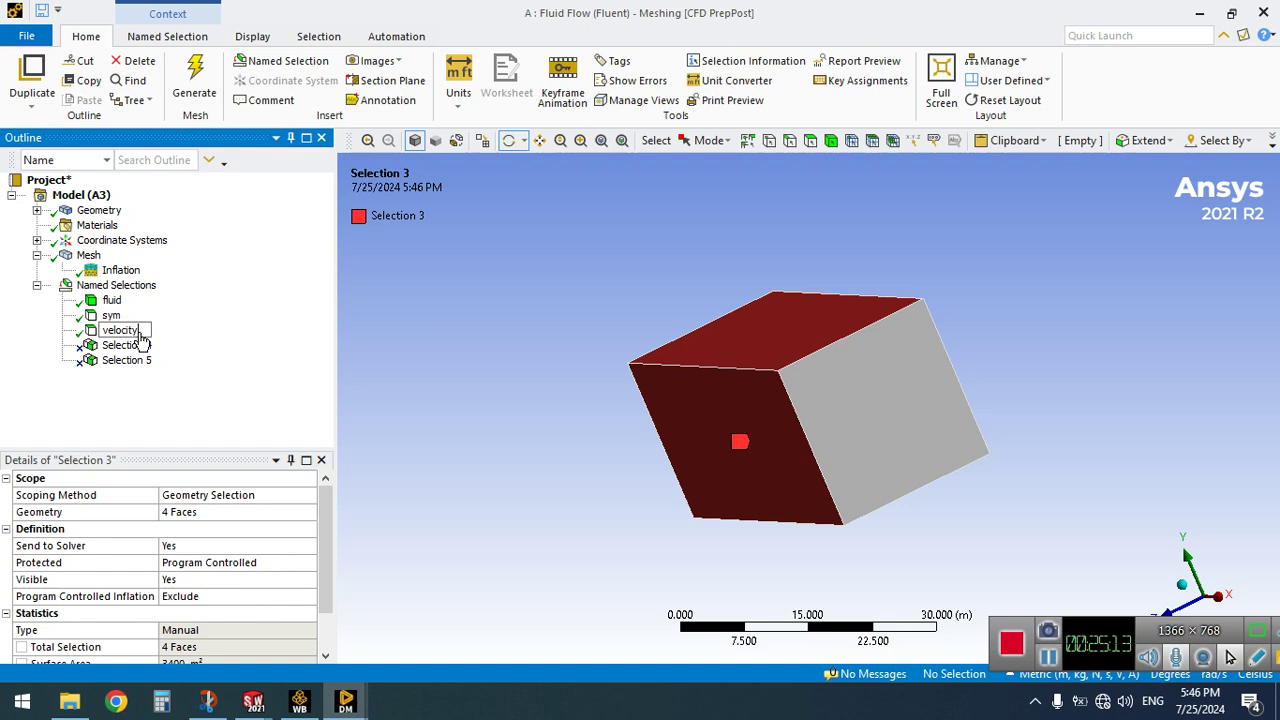
key(Return)
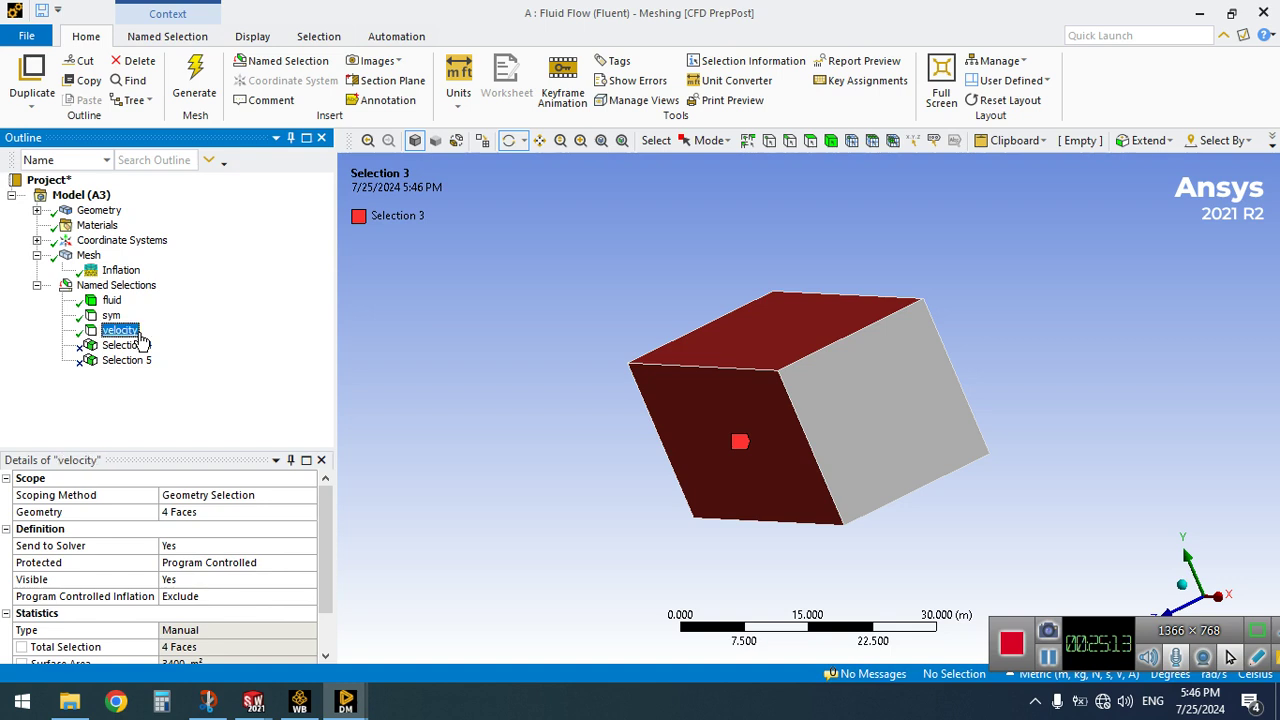
Scope Selection 4 to the domain's end face not covered by velocity, using single face picking, and rename it as outlet
click(138, 345)
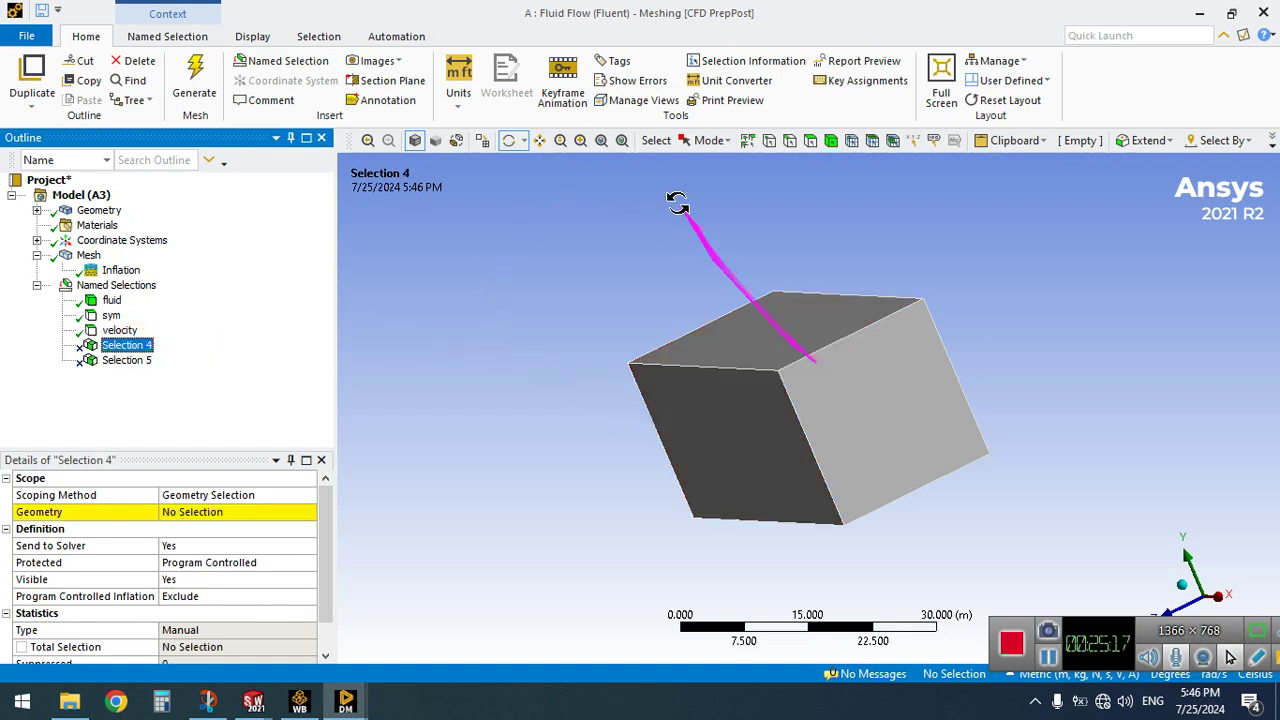
click(509, 140)
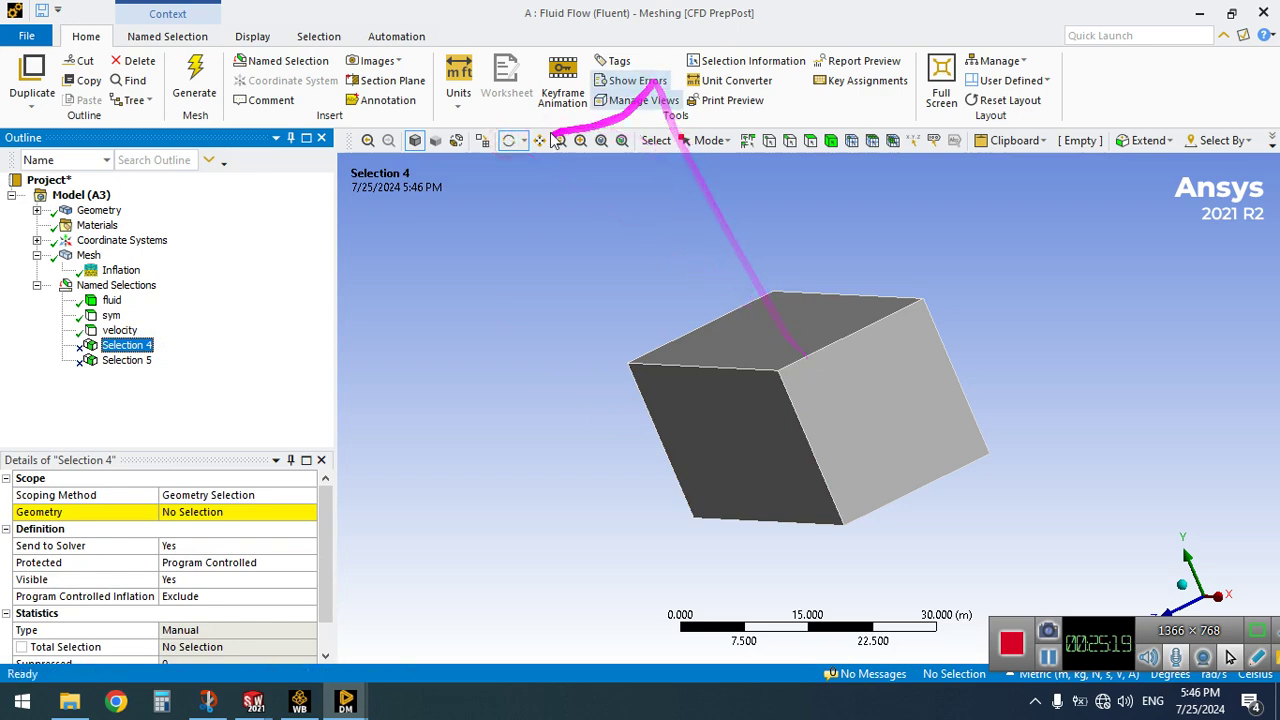
click(711, 140)
click(735, 163)
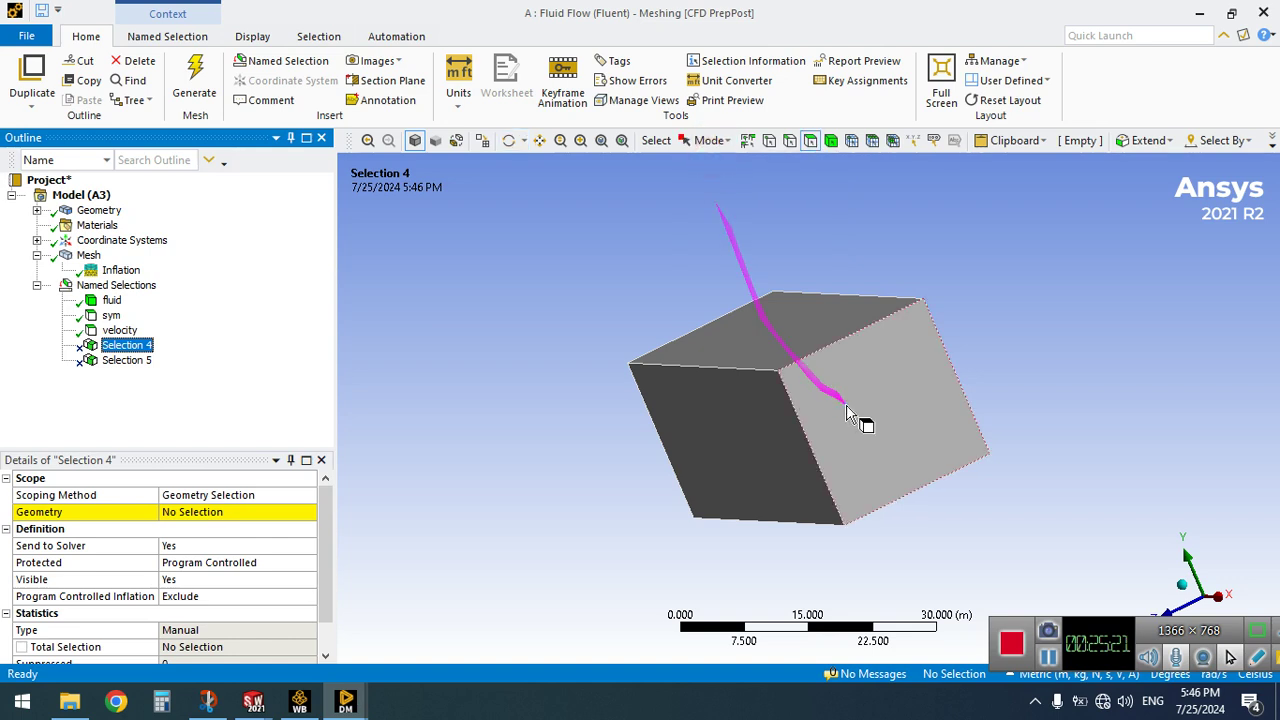
click(845, 405)
click(190, 512)
click(185, 512)
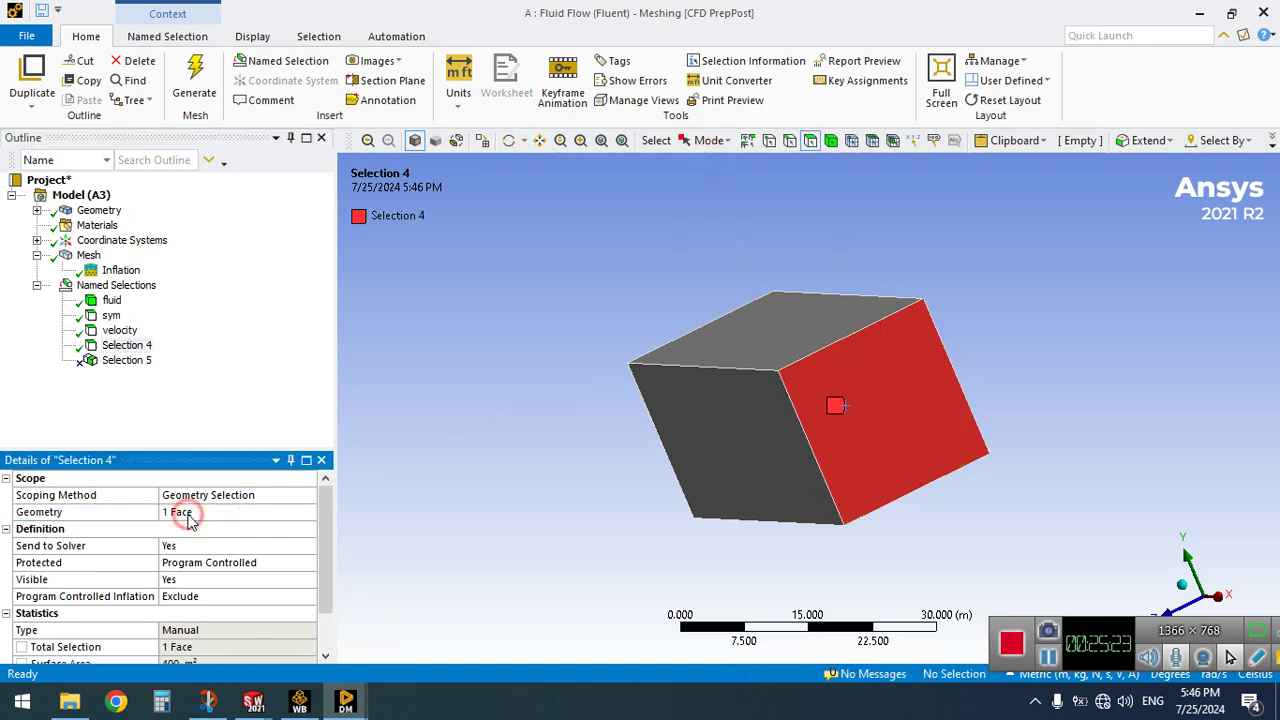
click(113, 346)
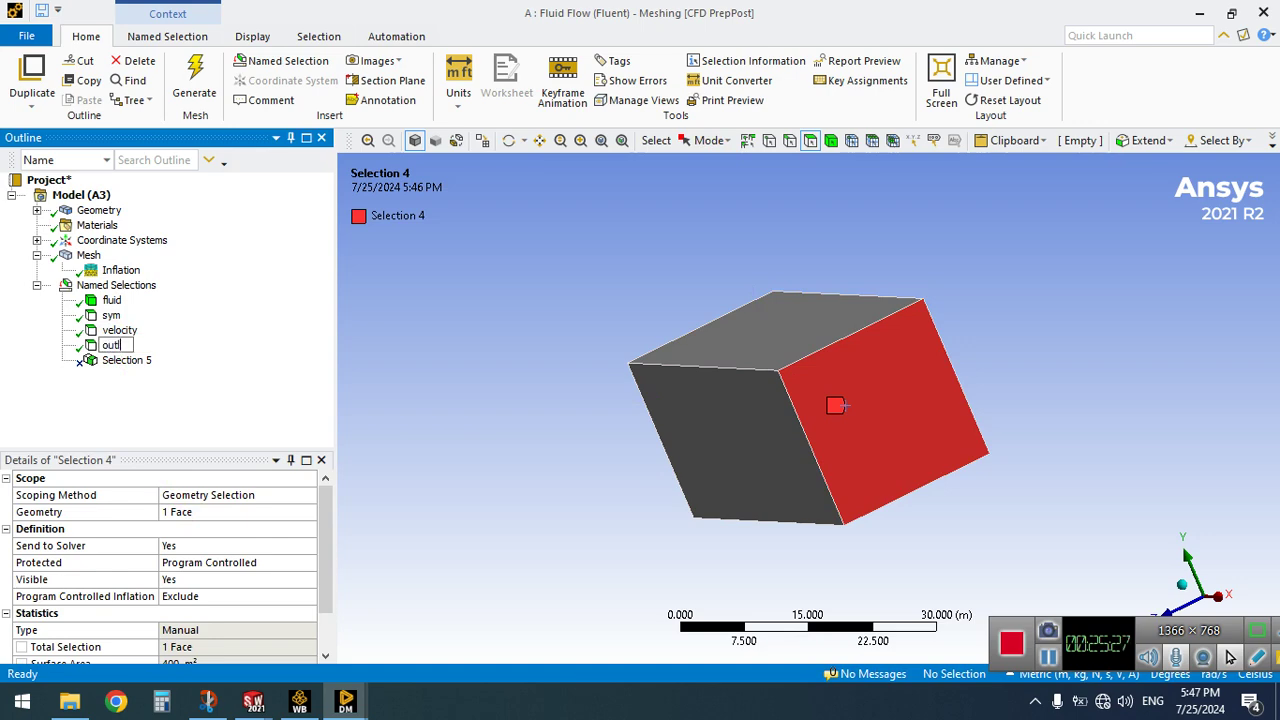
key(Return)
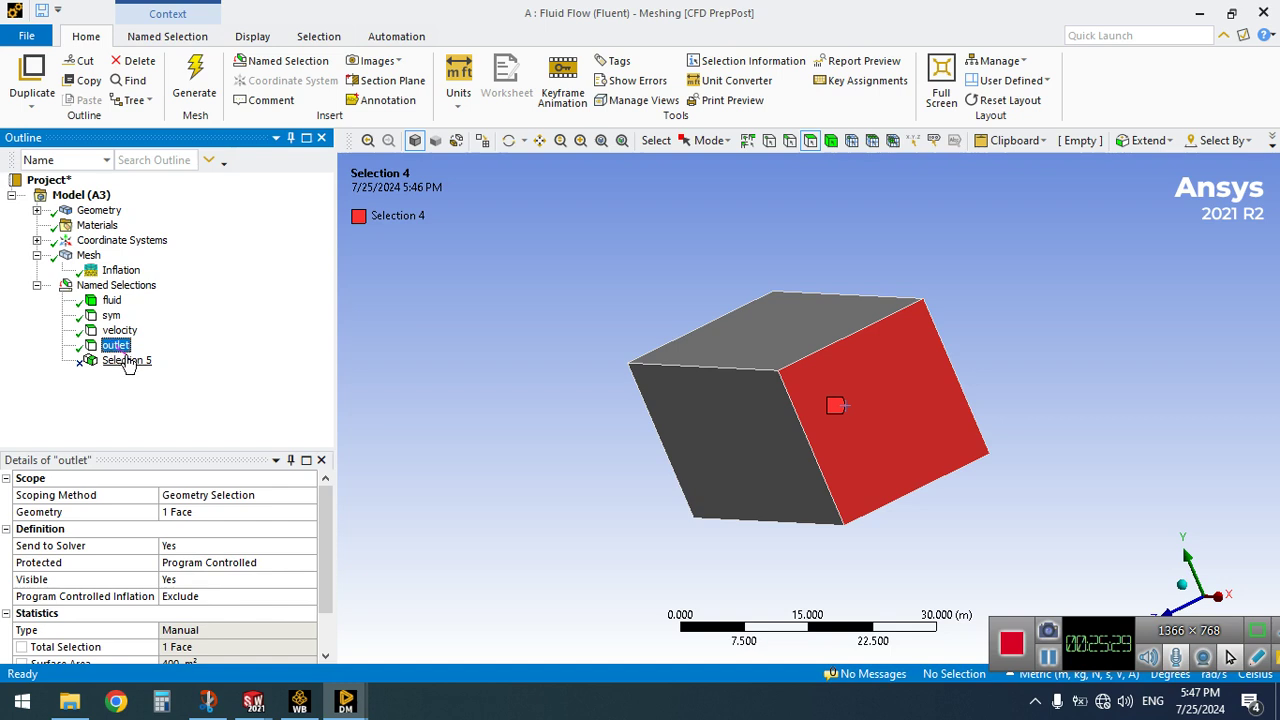
Scope Selection 5 to all the wing faces inside the domain, using box selection in a view normal to the Z axis
click(126, 361)
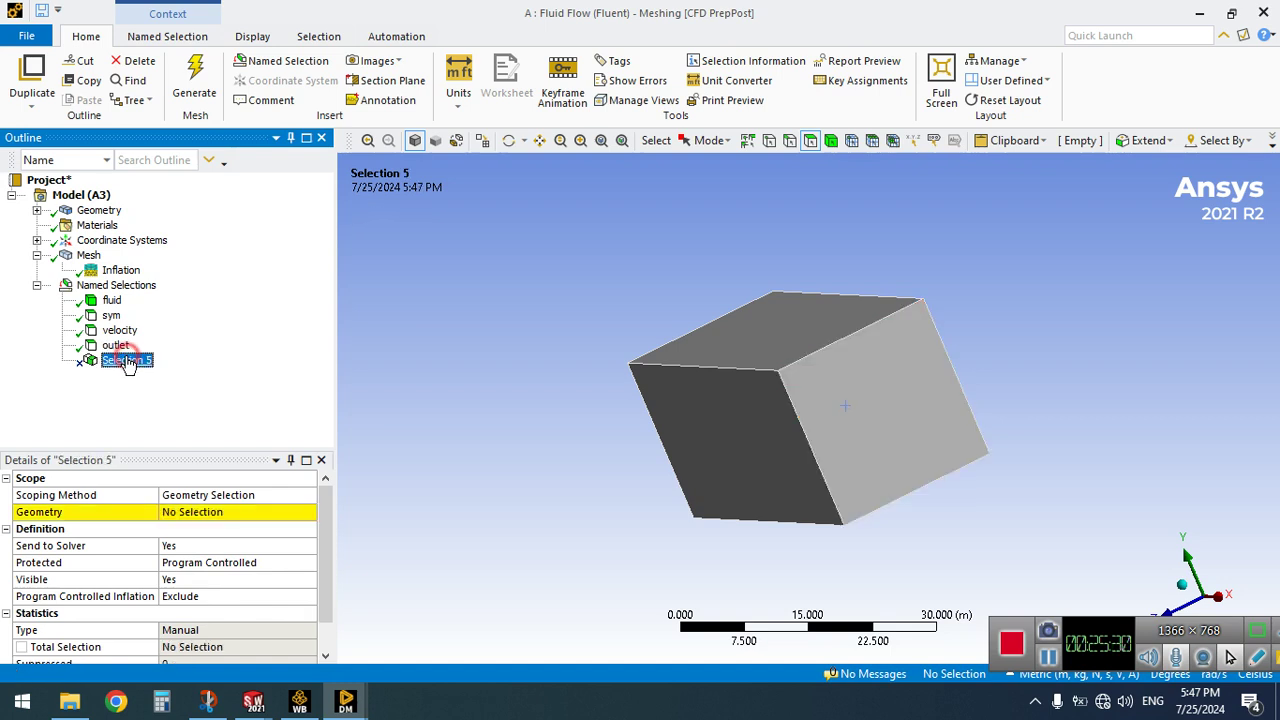
click(1165, 612)
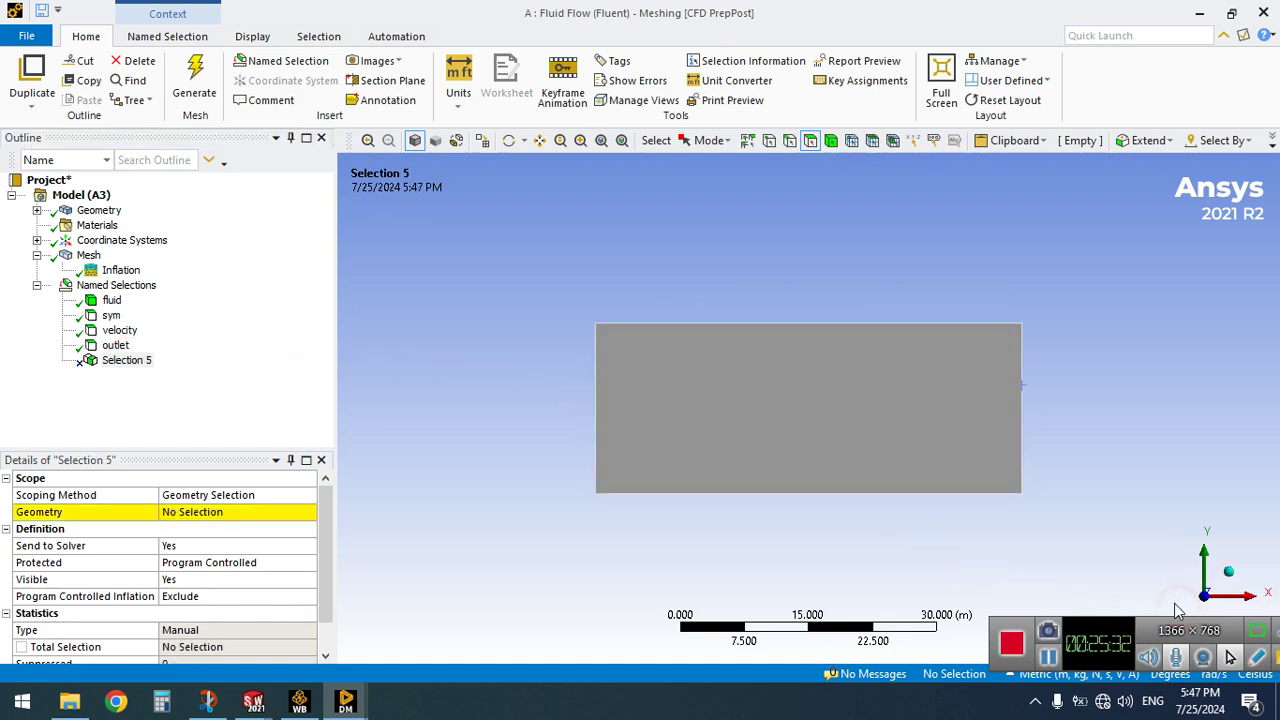
click(710, 141)
click(722, 183)
mouse_move(729, 197)
mouse_down()
mouse_move(586, 391)
mouse_move(622, 350)
mouse_move(737, 457)
mouse_move(800, 466)
mouse_move(818, 494)
mouse_up()
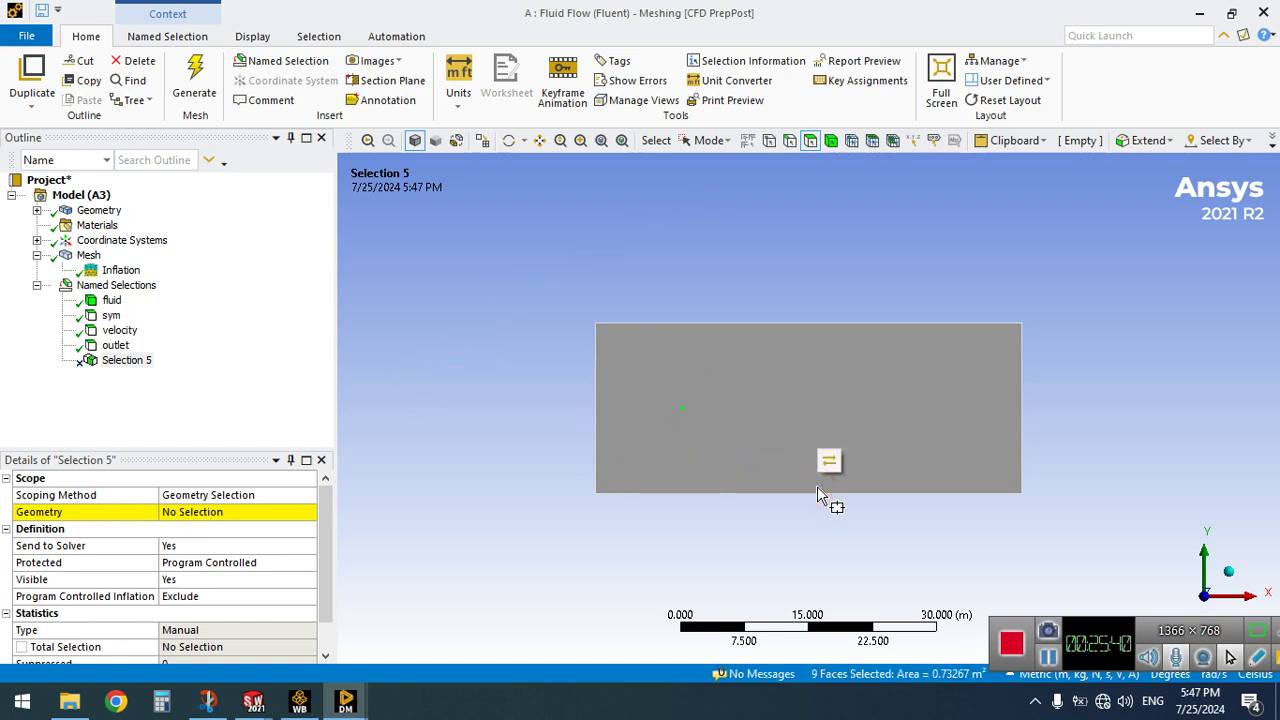
click(185, 512)
click(178, 514)
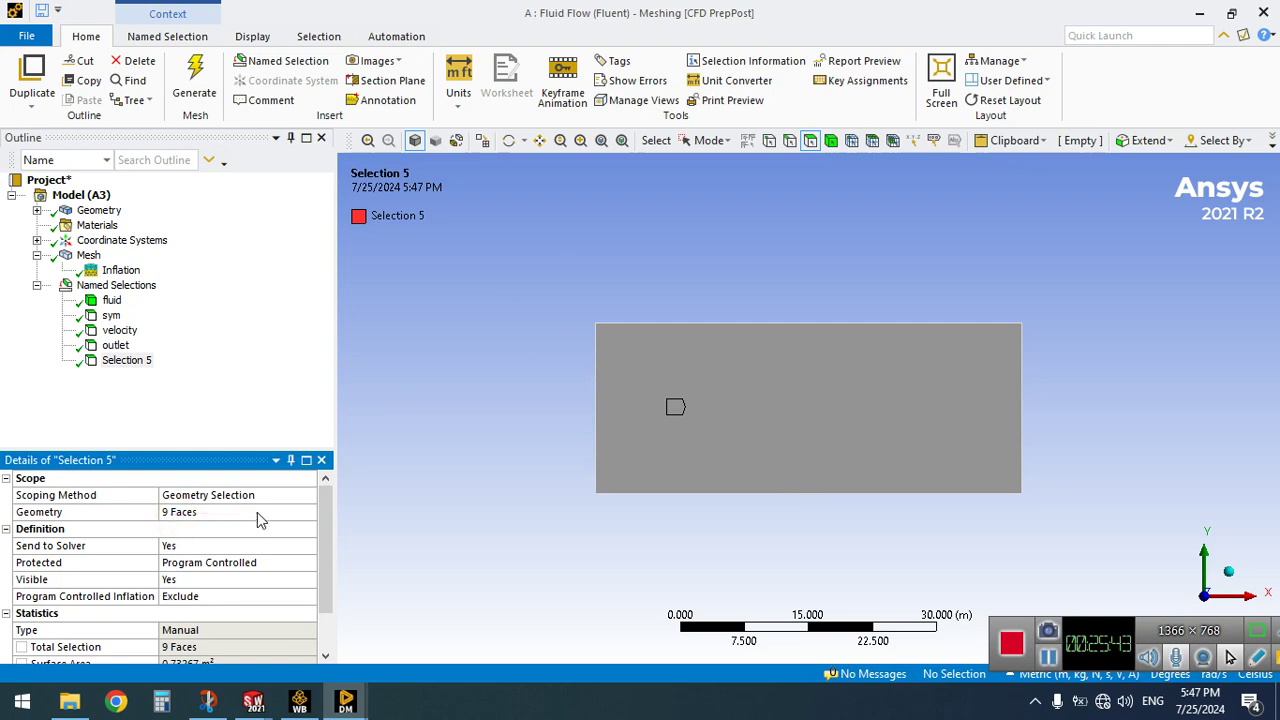
Rename Selection 5 as flyingWing
click(122, 362)
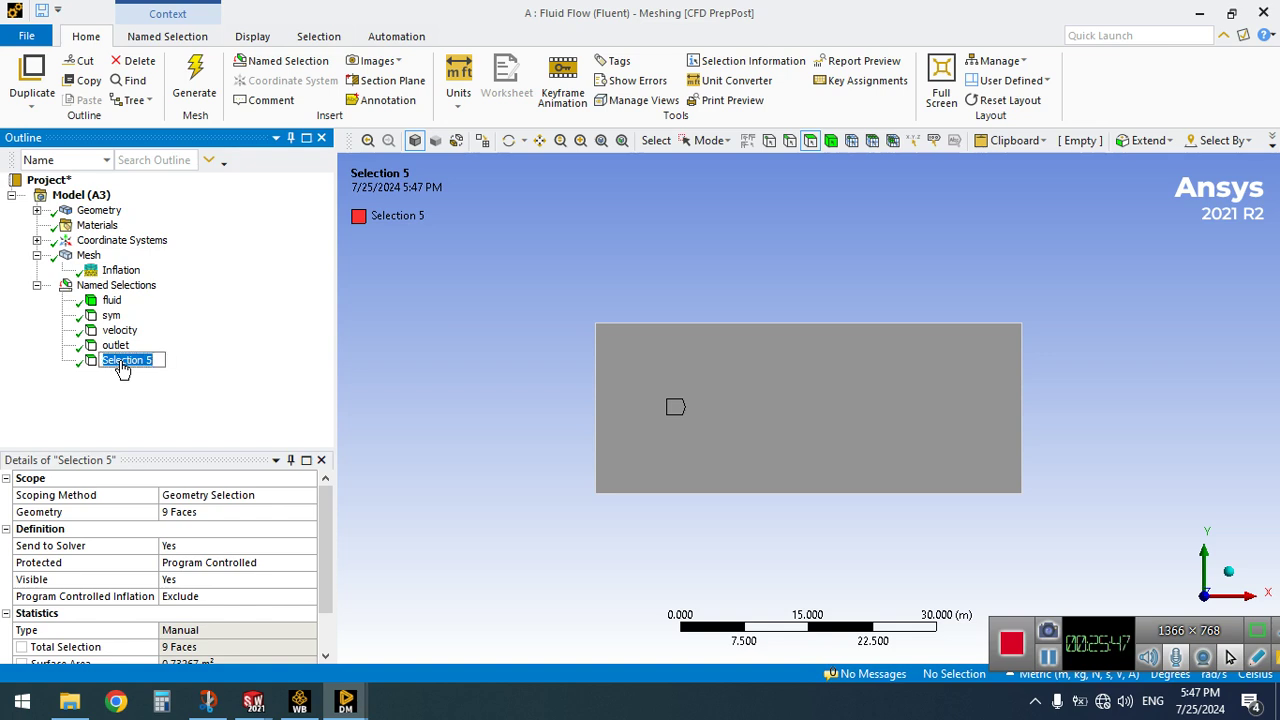
text(fl)
text(yingWing)
key(Return)
Save the project with the finished named selections
click(24, 37)
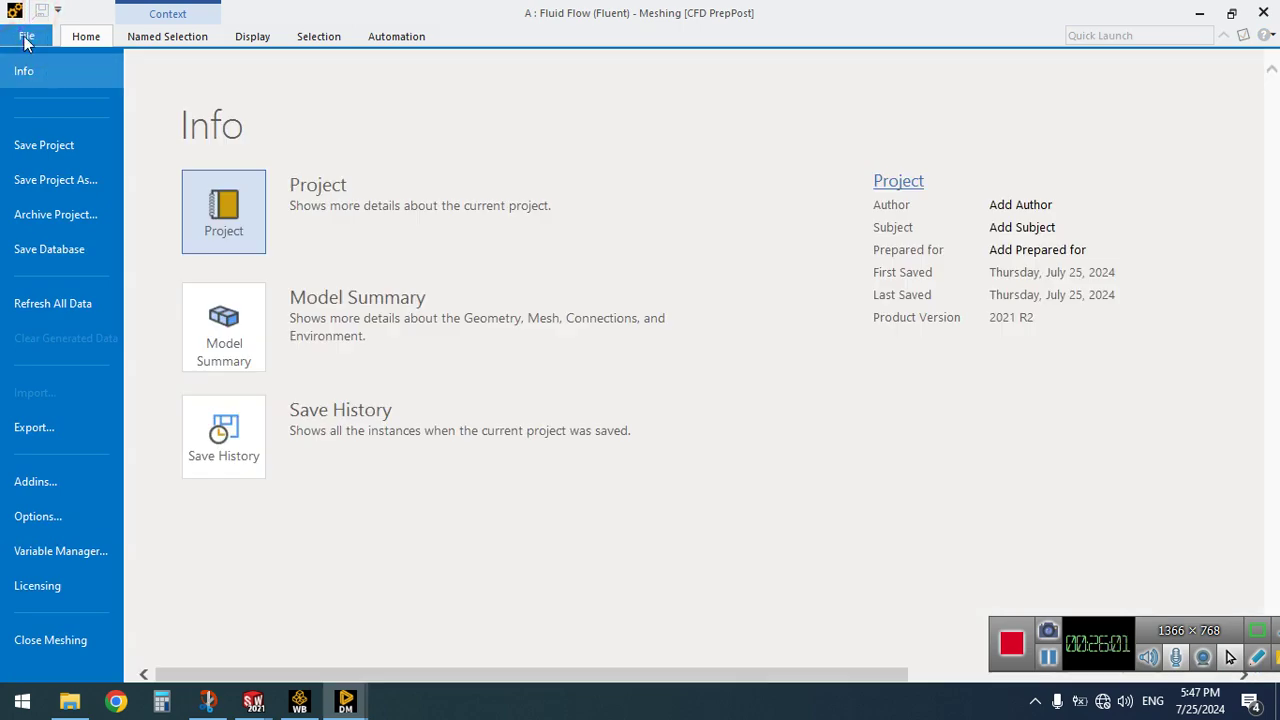
click(24, 37)
click(41, 12)
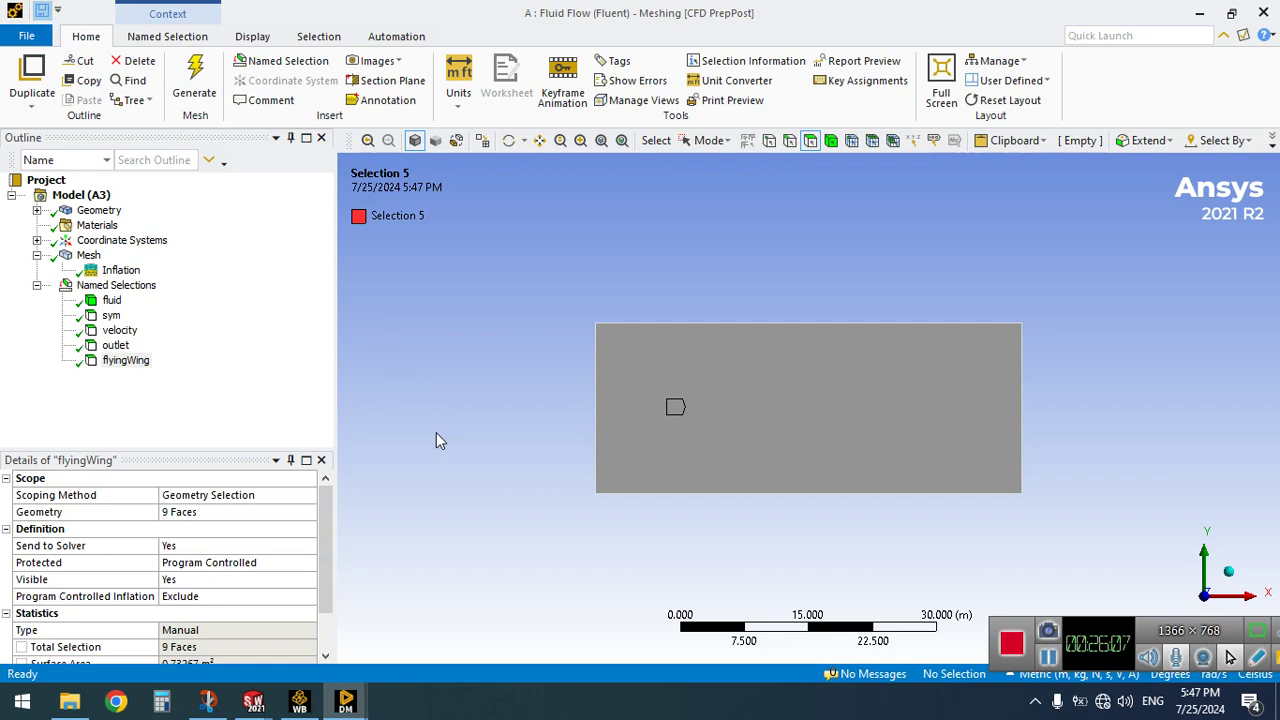
Switch to Workbench and update the Mesh cell of the Fluid Flow (Fluent) system
click(299, 702)
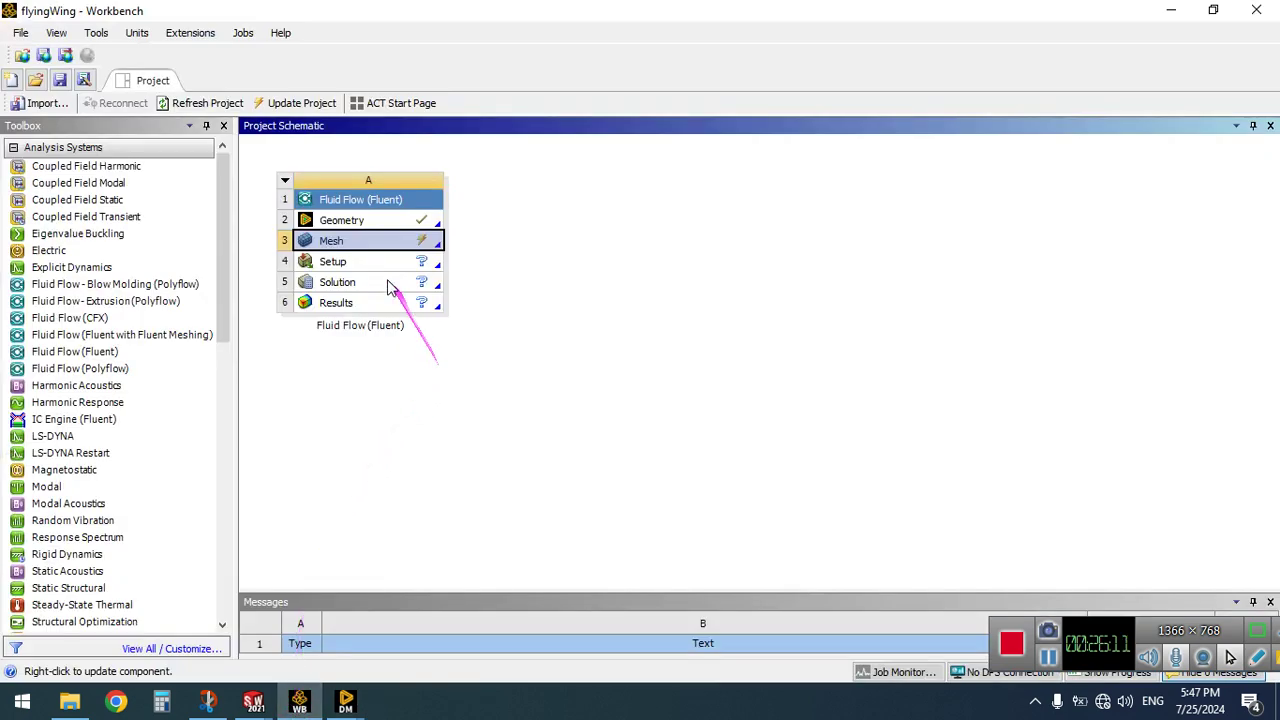
right_click(380, 252)
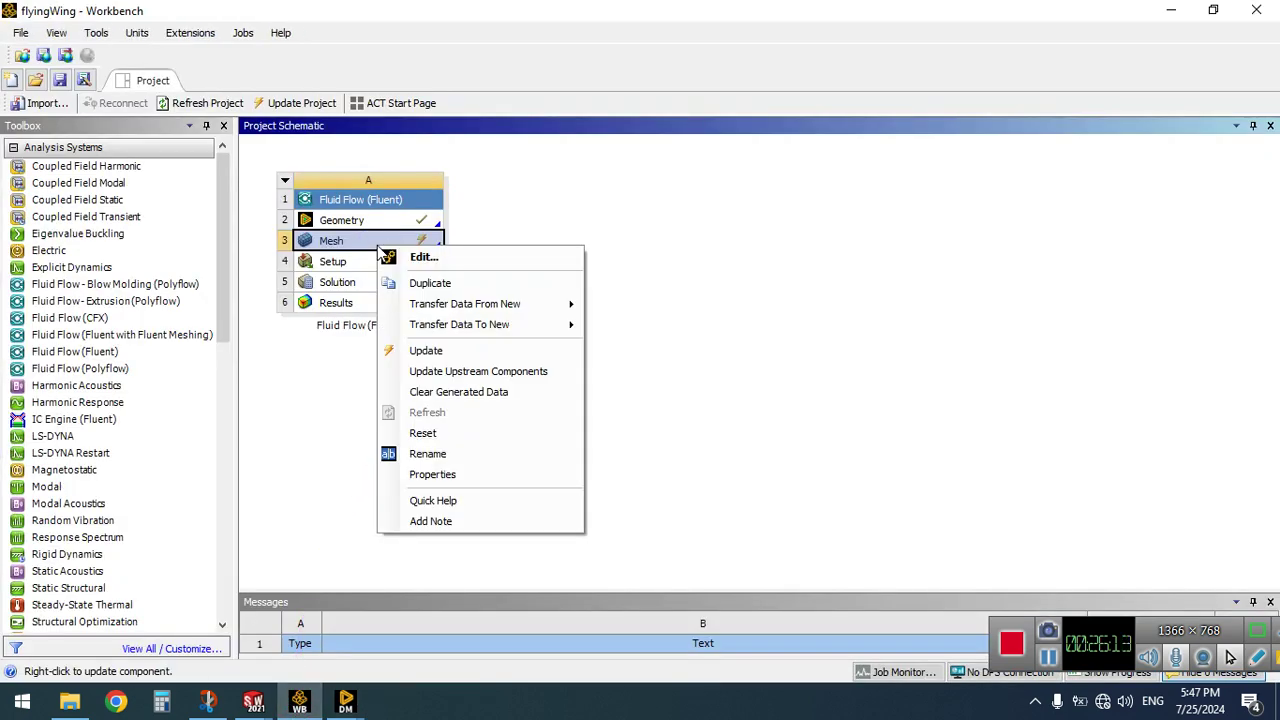
click(421, 351)
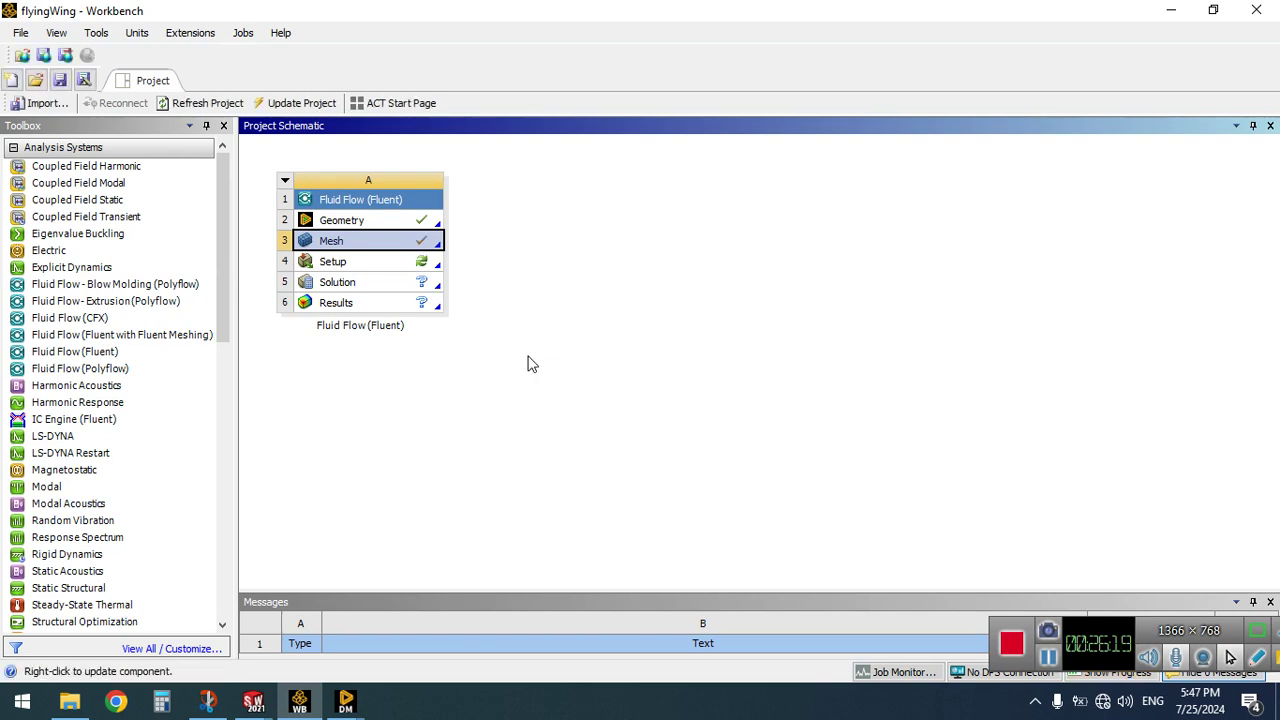
Open the Setup cell of the Fluid Flow (Fluent) system for editing, launching Fluent with the updated mesh
right_click(378, 263)
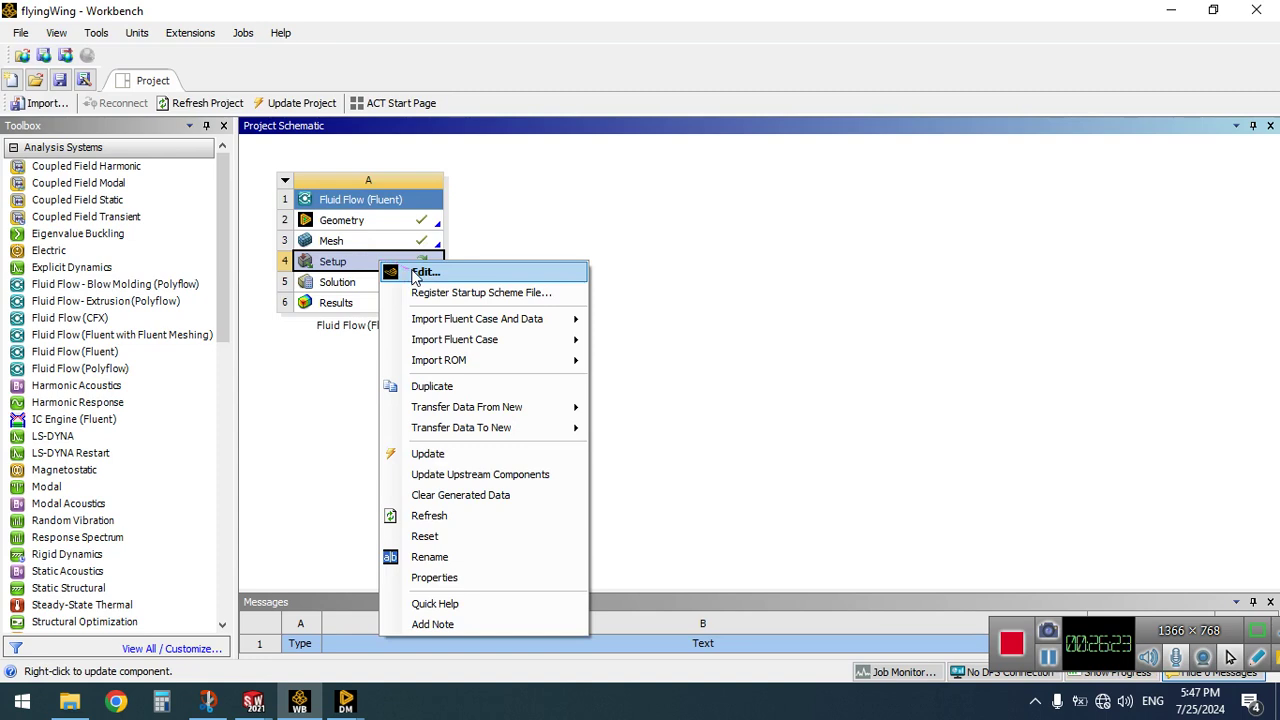
click(420, 272)
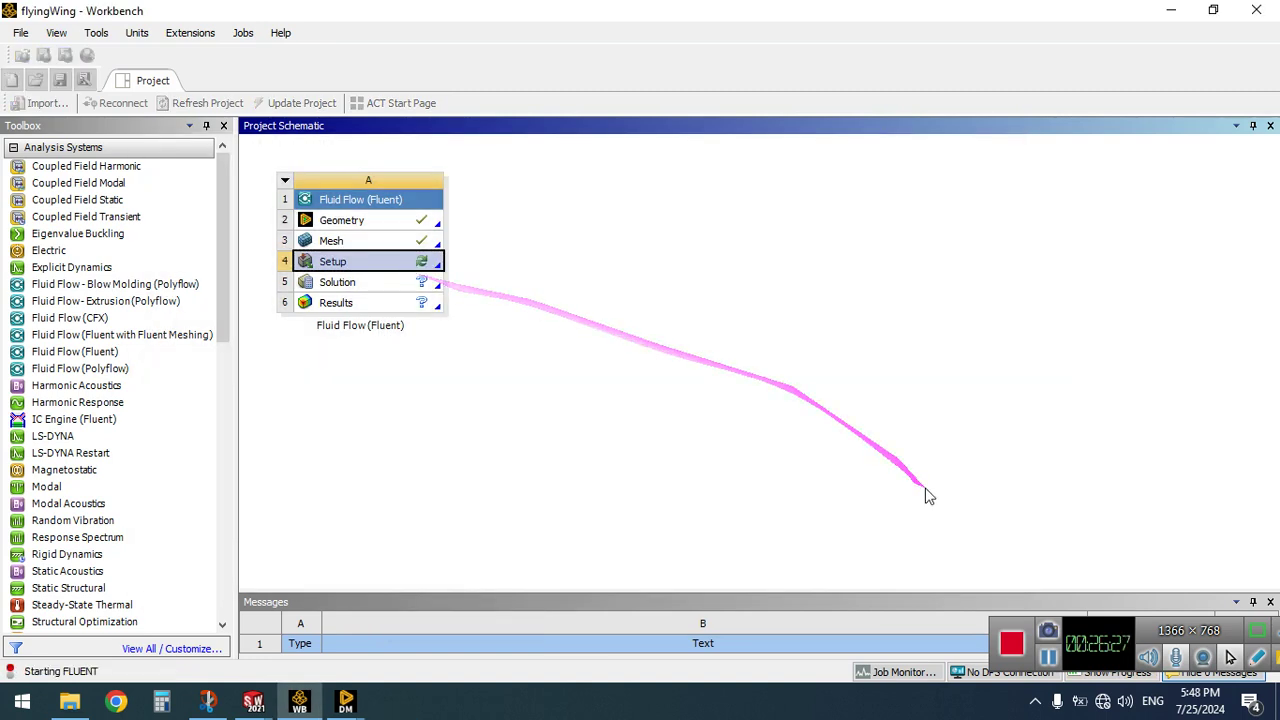
click(1048, 657)
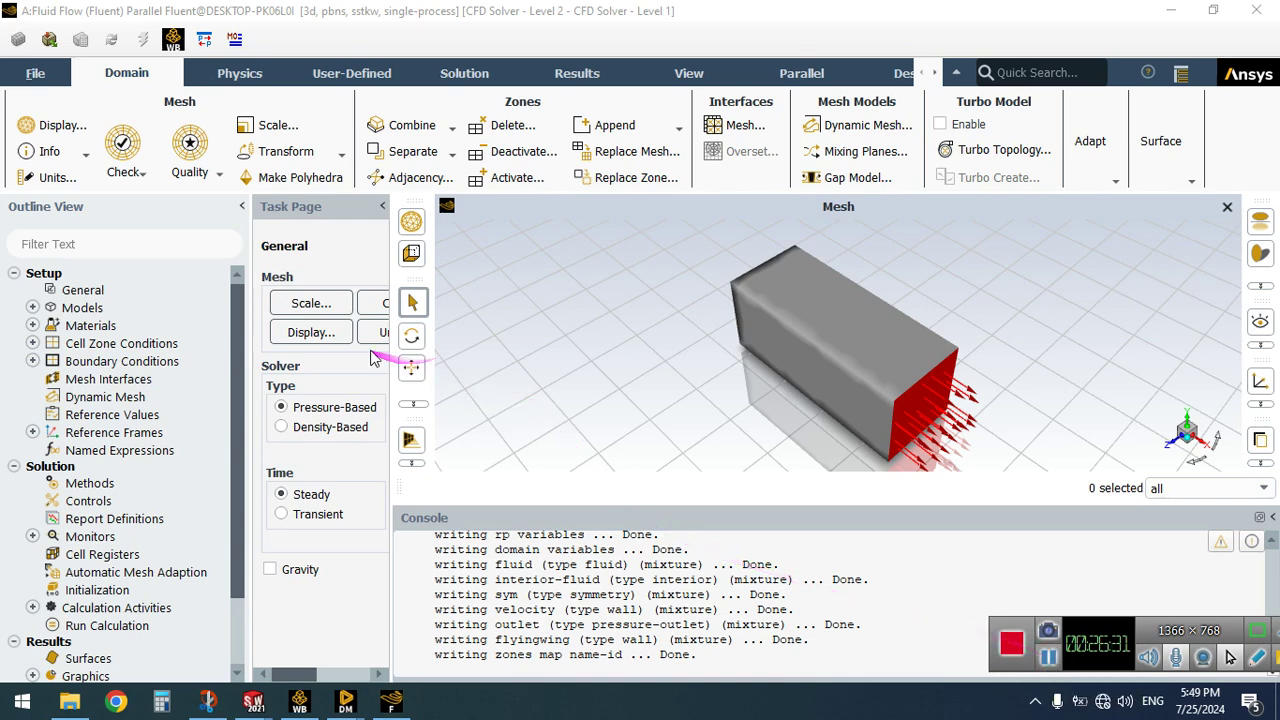
Display only the flyingwing surface in the mesh view, with both edges and faces shown
click(337, 332)
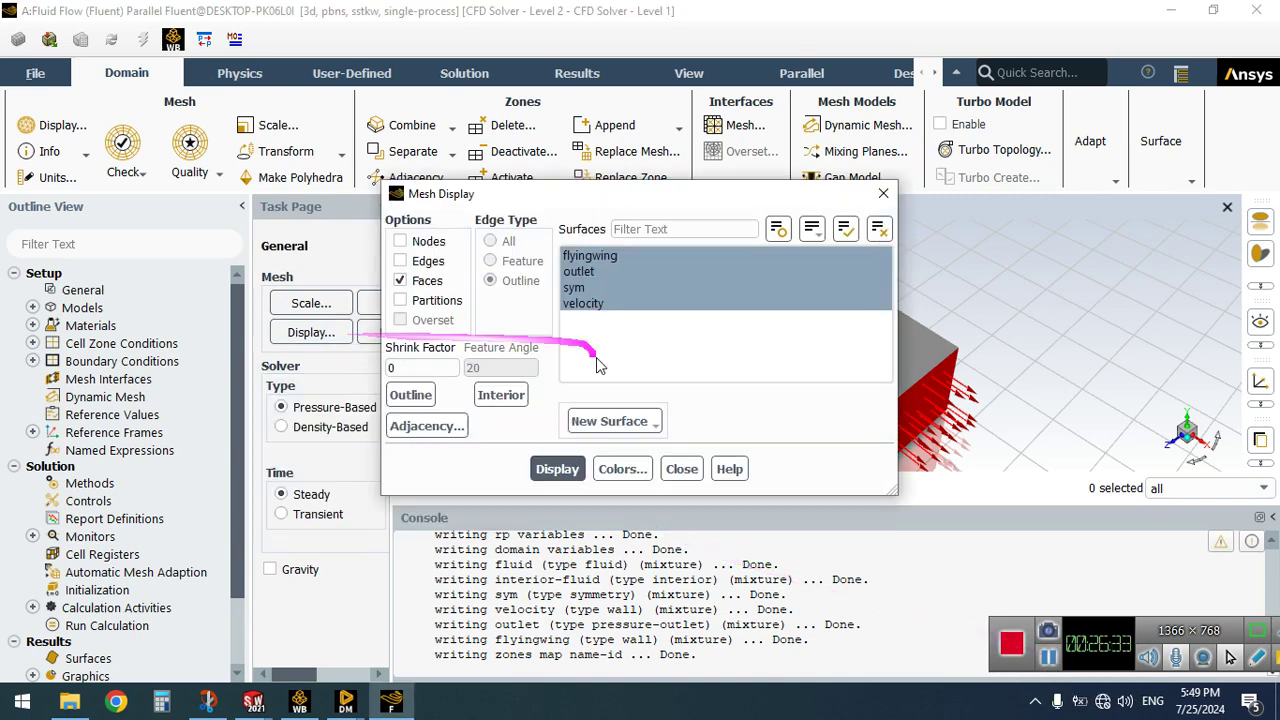
click(557, 469)
drag(725, 193, 486, 209)
click(365, 318)
click(363, 300)
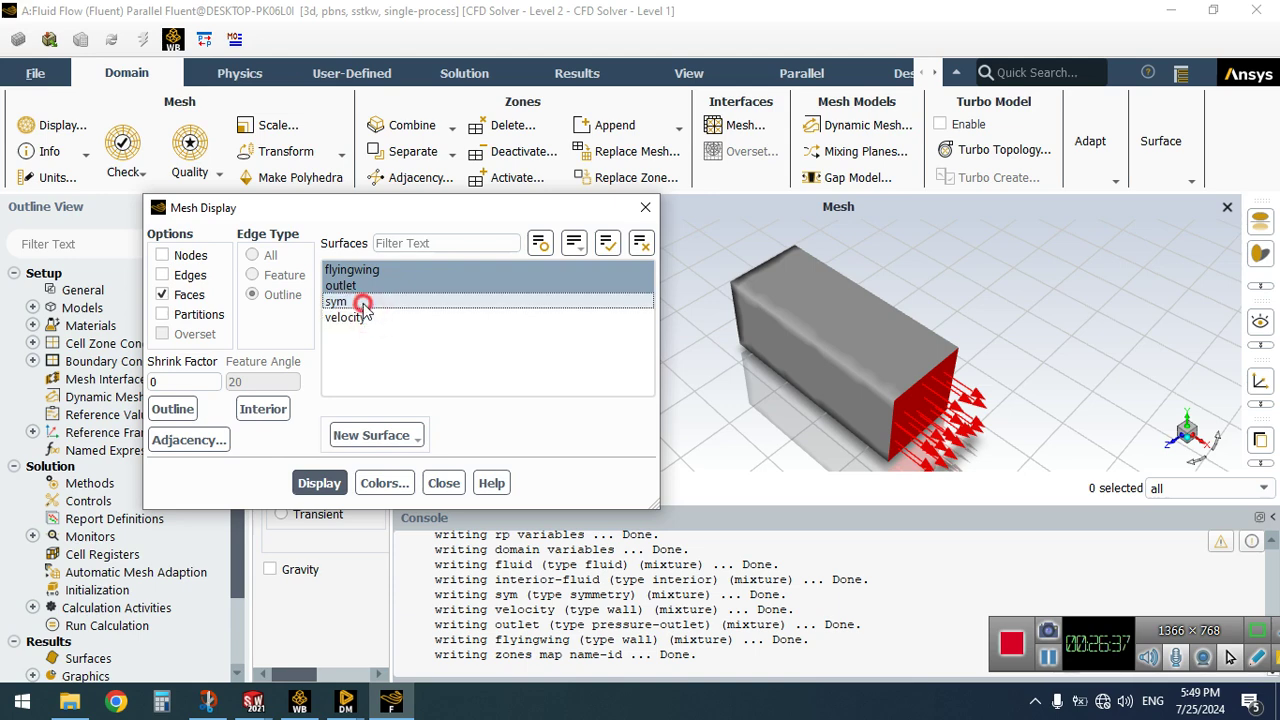
click(363, 287)
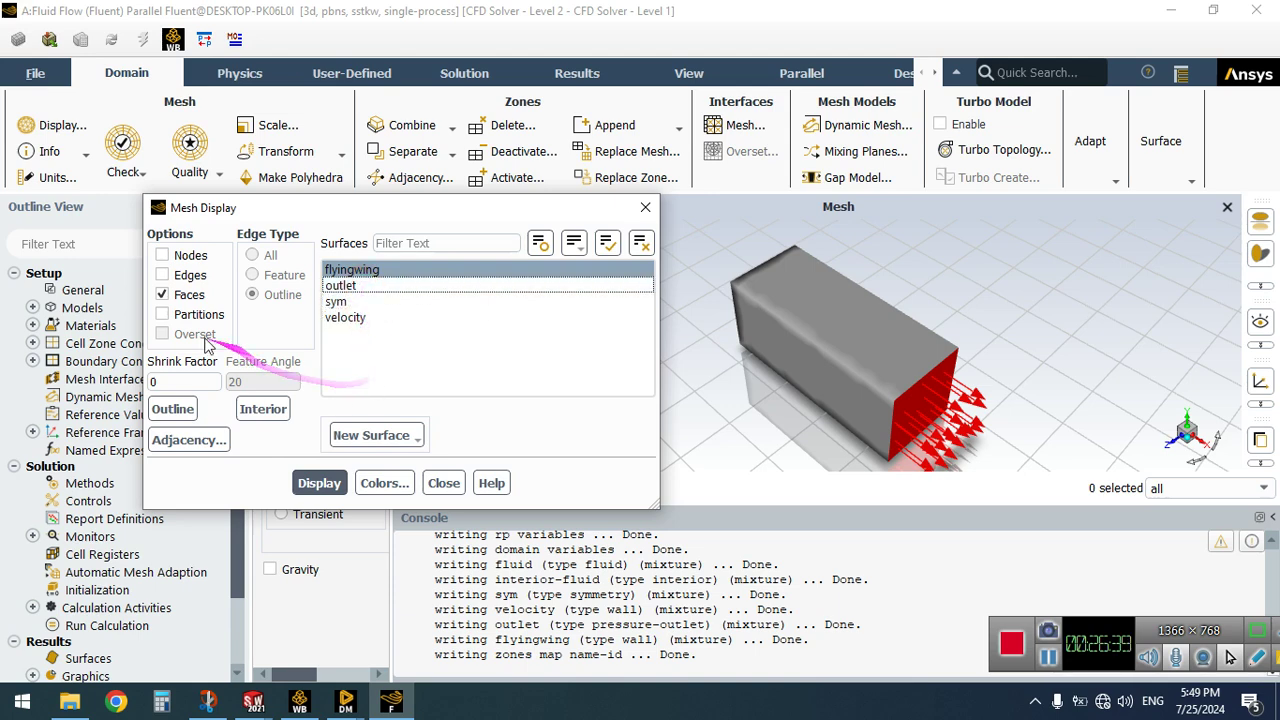
click(187, 276)
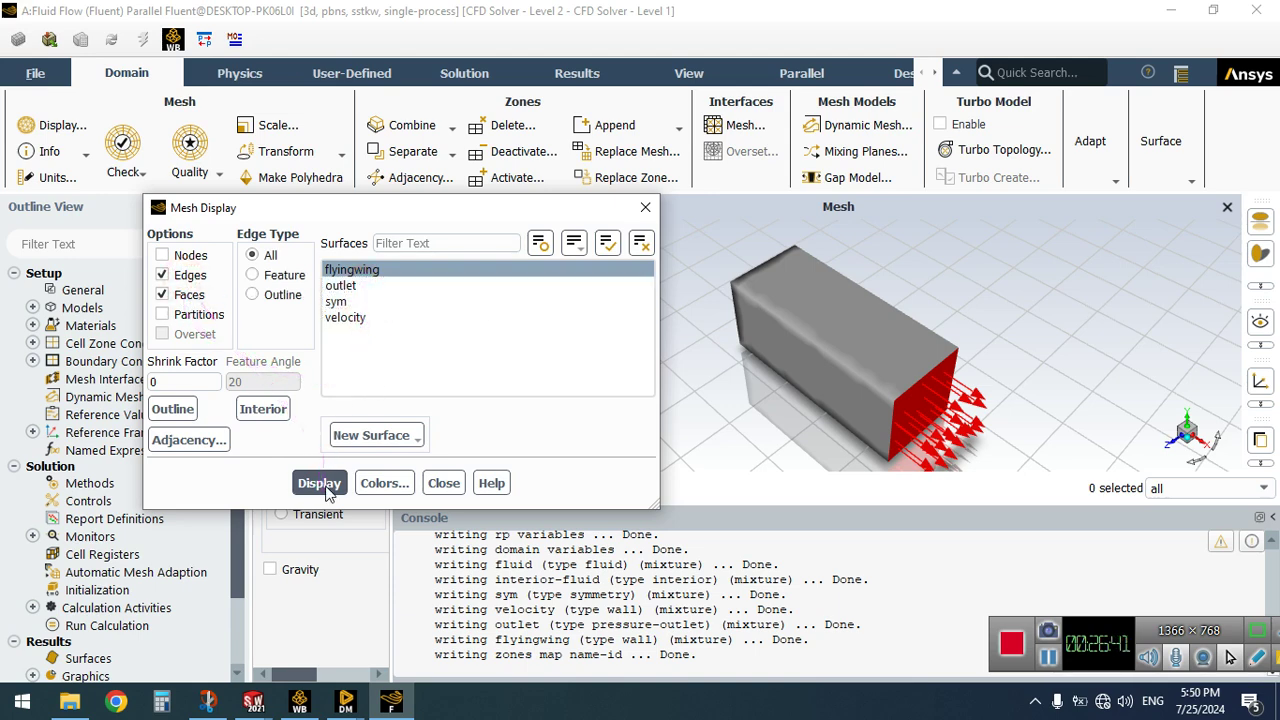
click(318, 482)
Fit the wing's surface mesh to the view, inspect it from several angles, and close the mesh display settings
drag(594, 210, 317, 276)
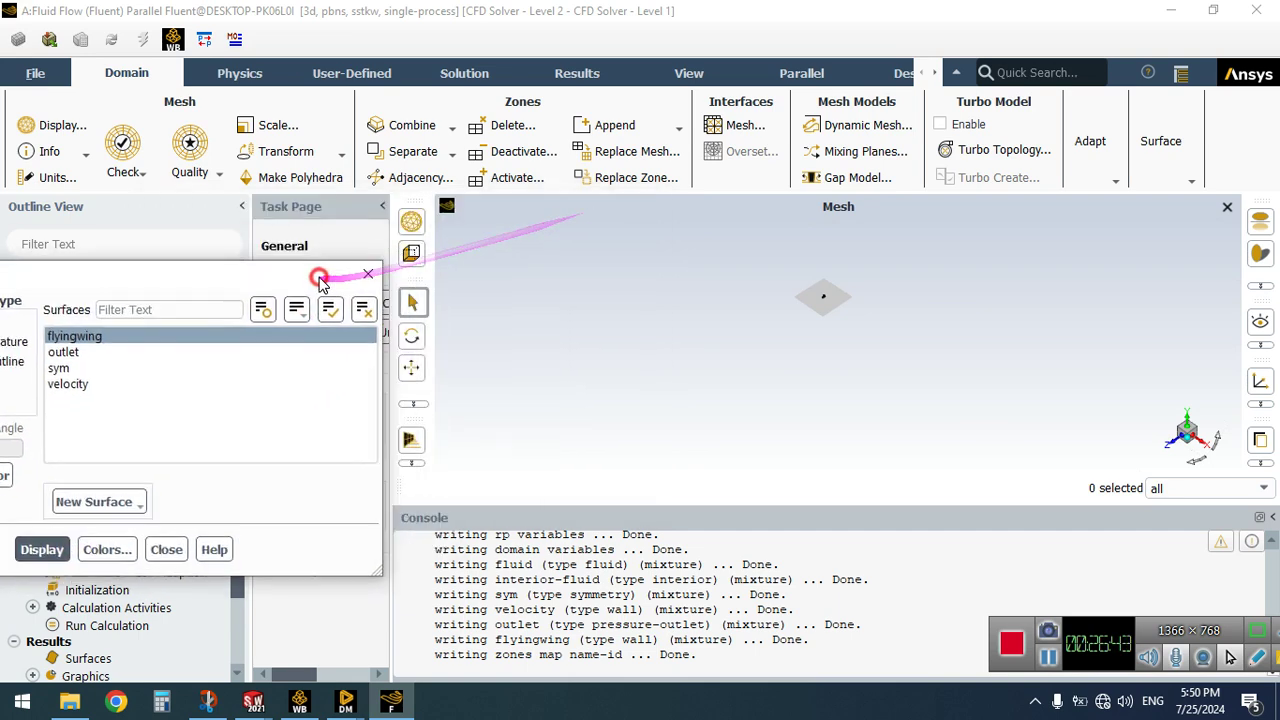
click(415, 464)
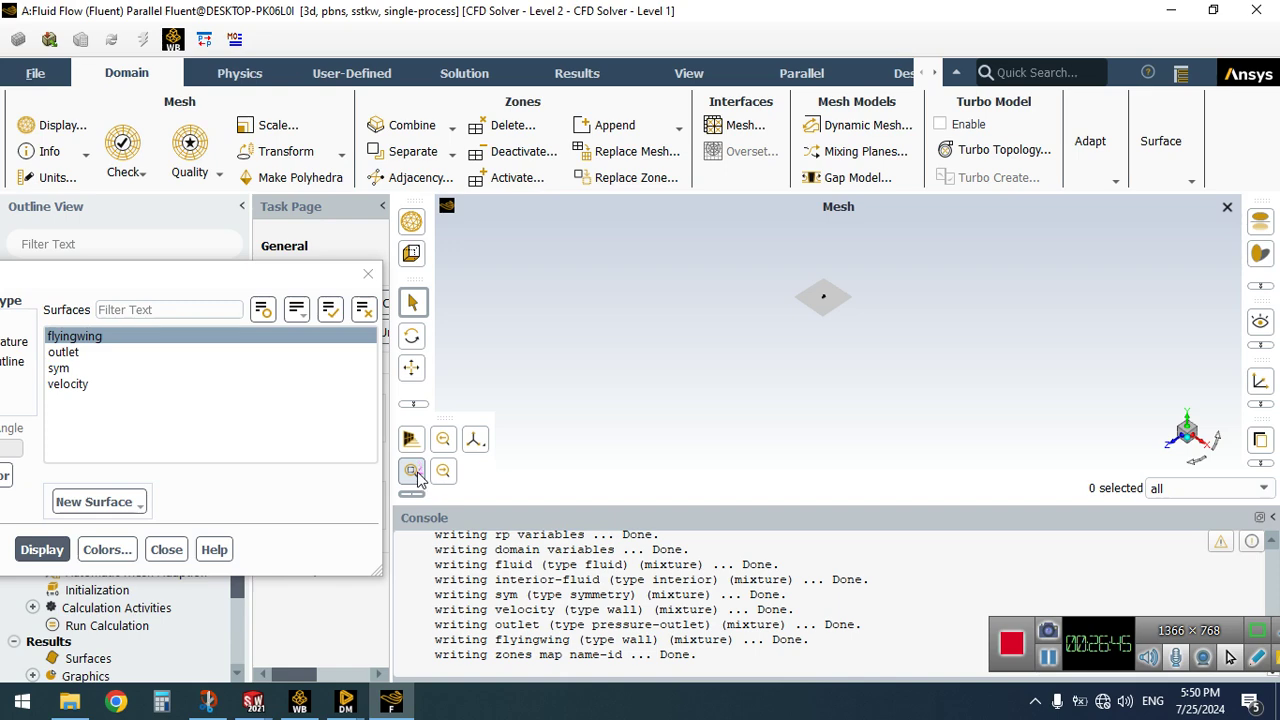
click(412, 471)
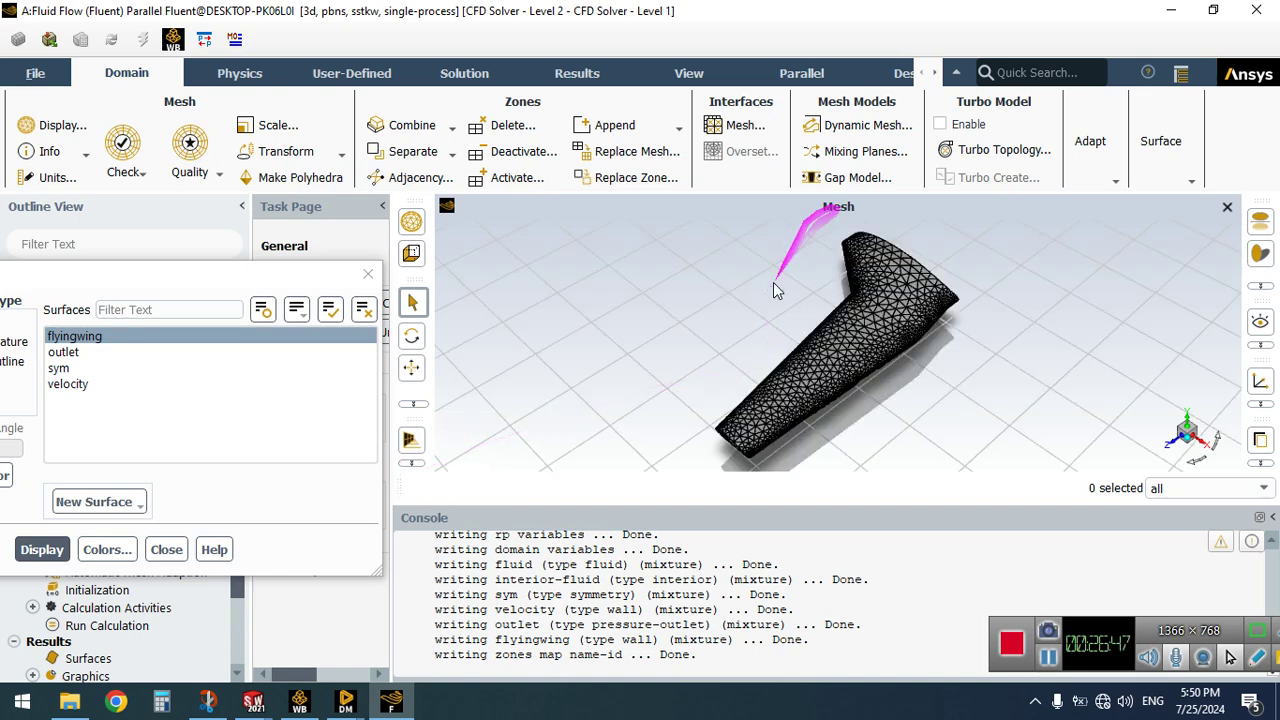
click(411, 335)
drag(724, 374, 951, 316)
mouse_move(1008, 290)
mouse_down()
mouse_move(1046, 366)
mouse_move(990, 345)
mouse_move(900, 342)
mouse_move(751, 369)
mouse_move(760, 389)
mouse_up()
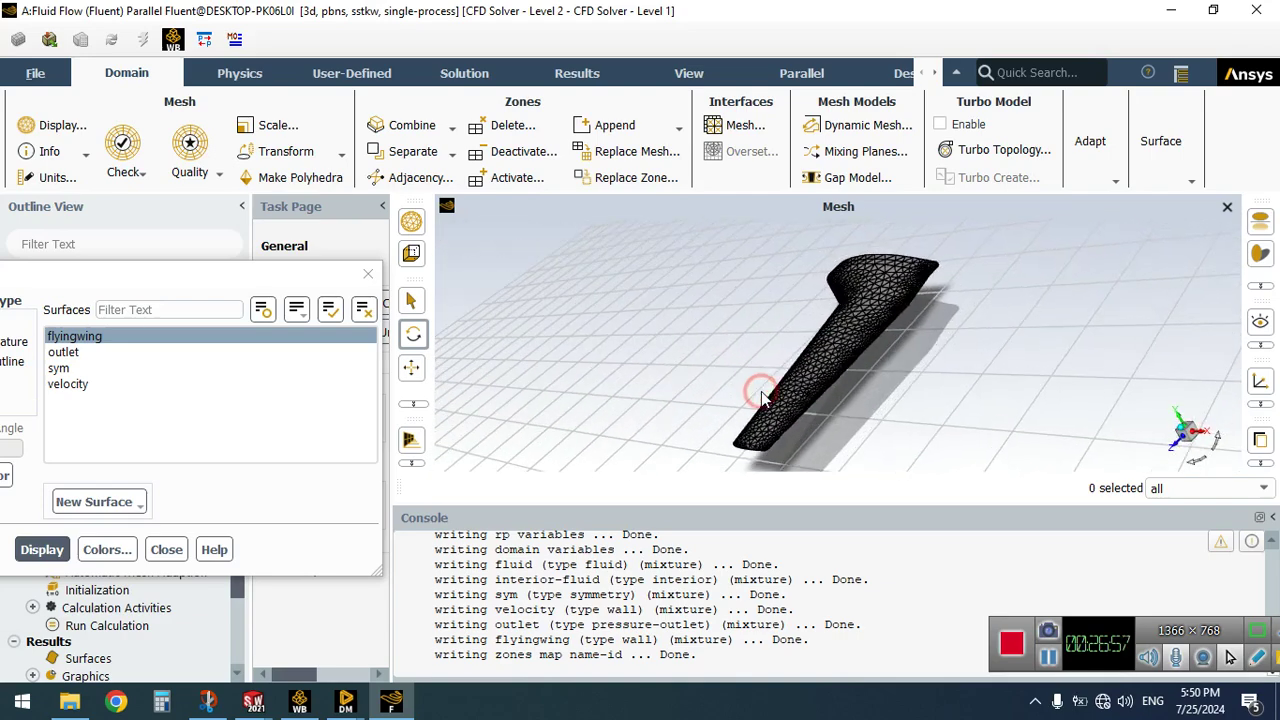
drag(250, 277, 563, 222)
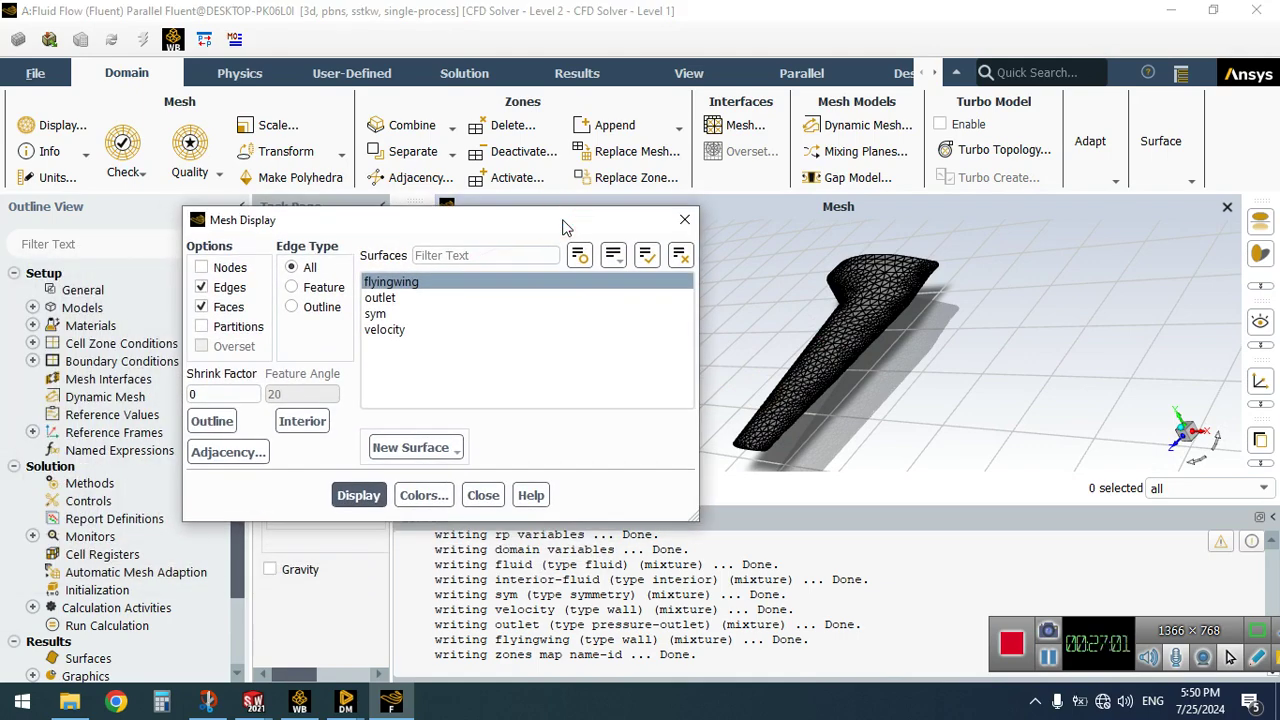
click(488, 493)
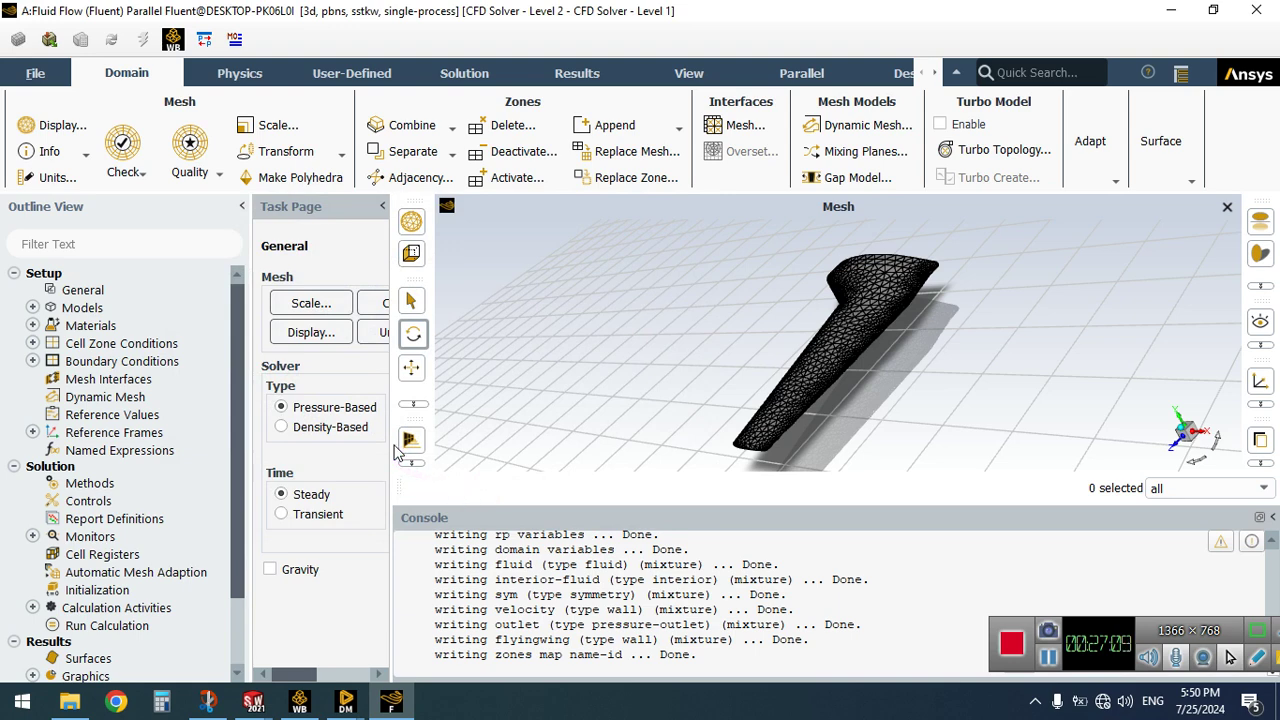
Run a mesh check and review the domain extents in the mesh scaling settings without rescaling
drag(390, 445, 524, 443)
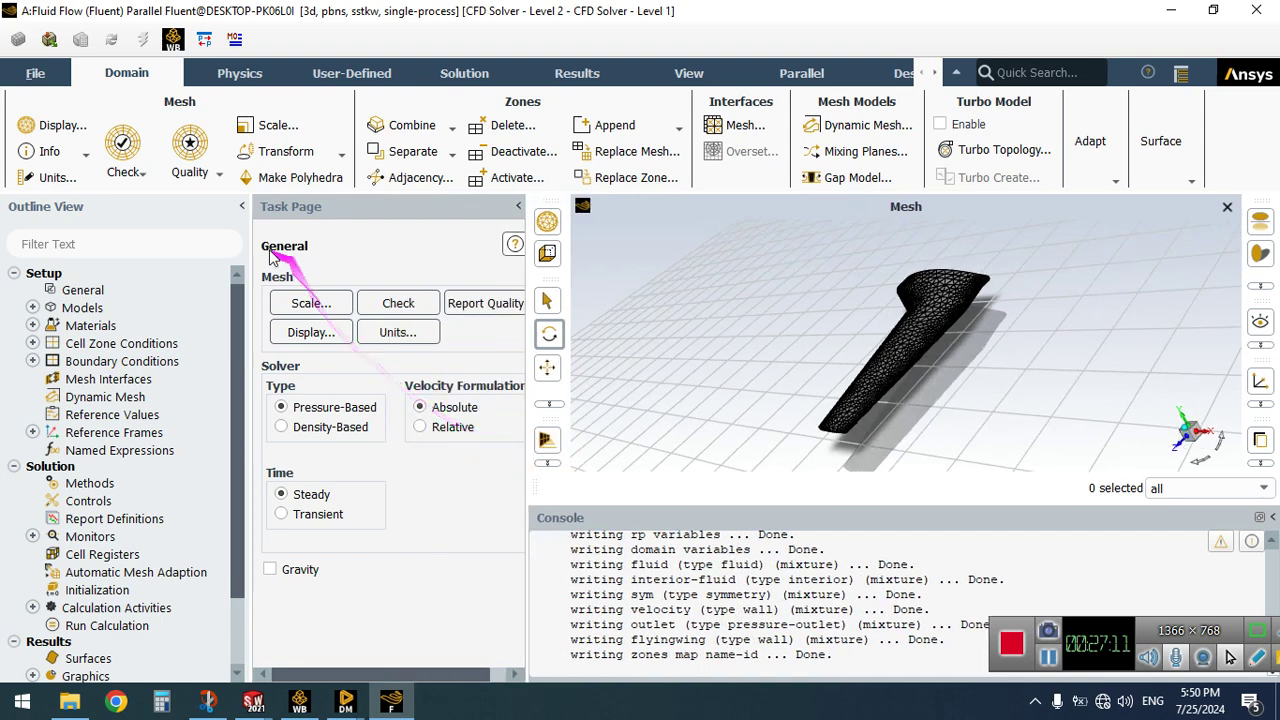
click(122, 173)
click(140, 193)
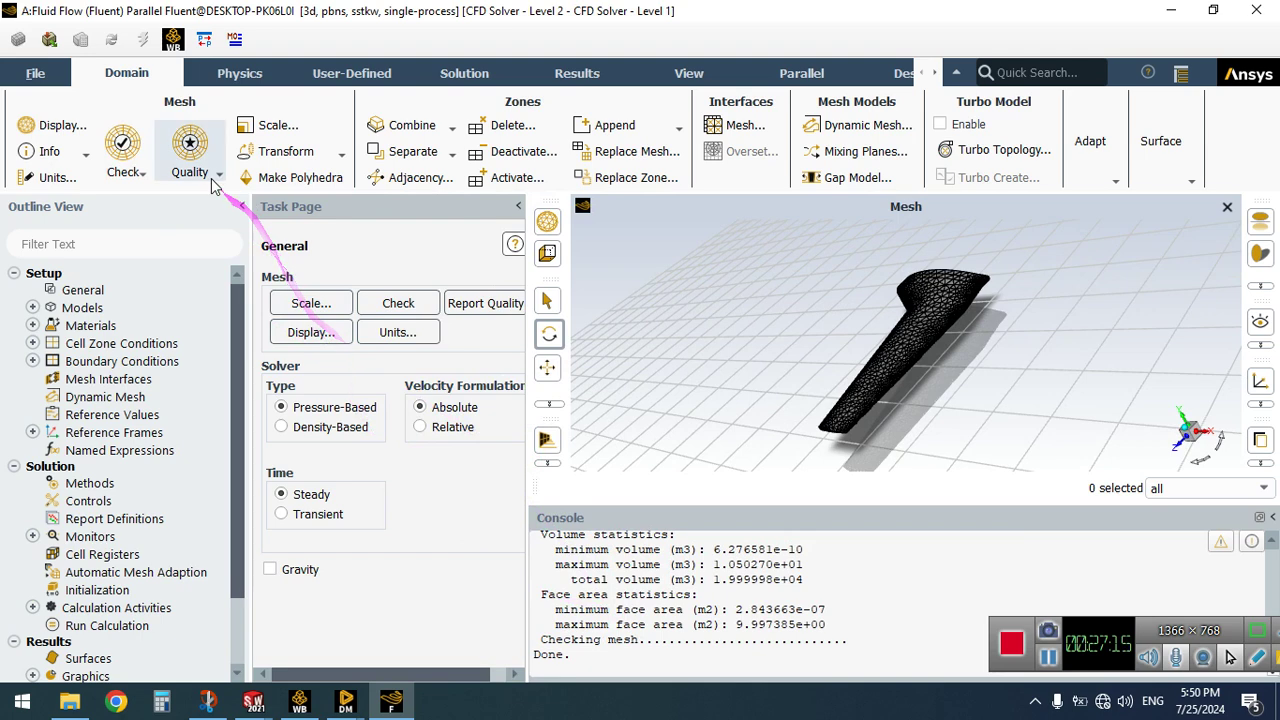
click(266, 128)
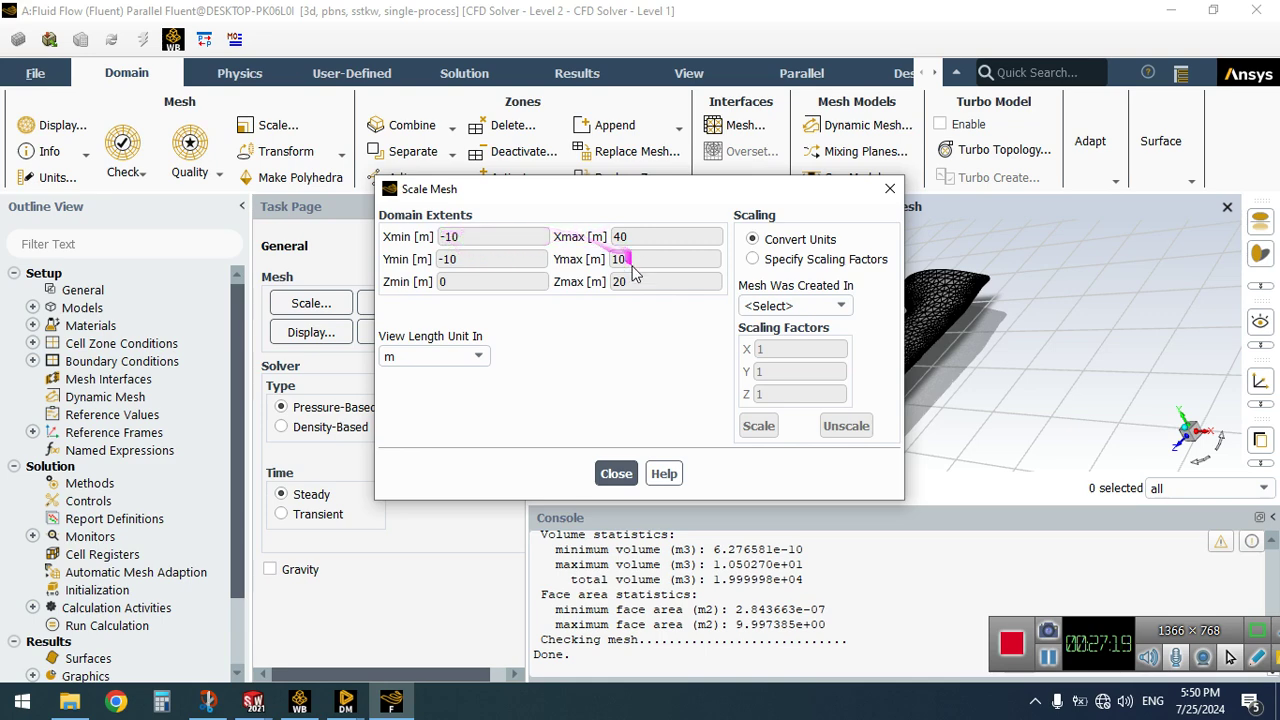
click(627, 479)
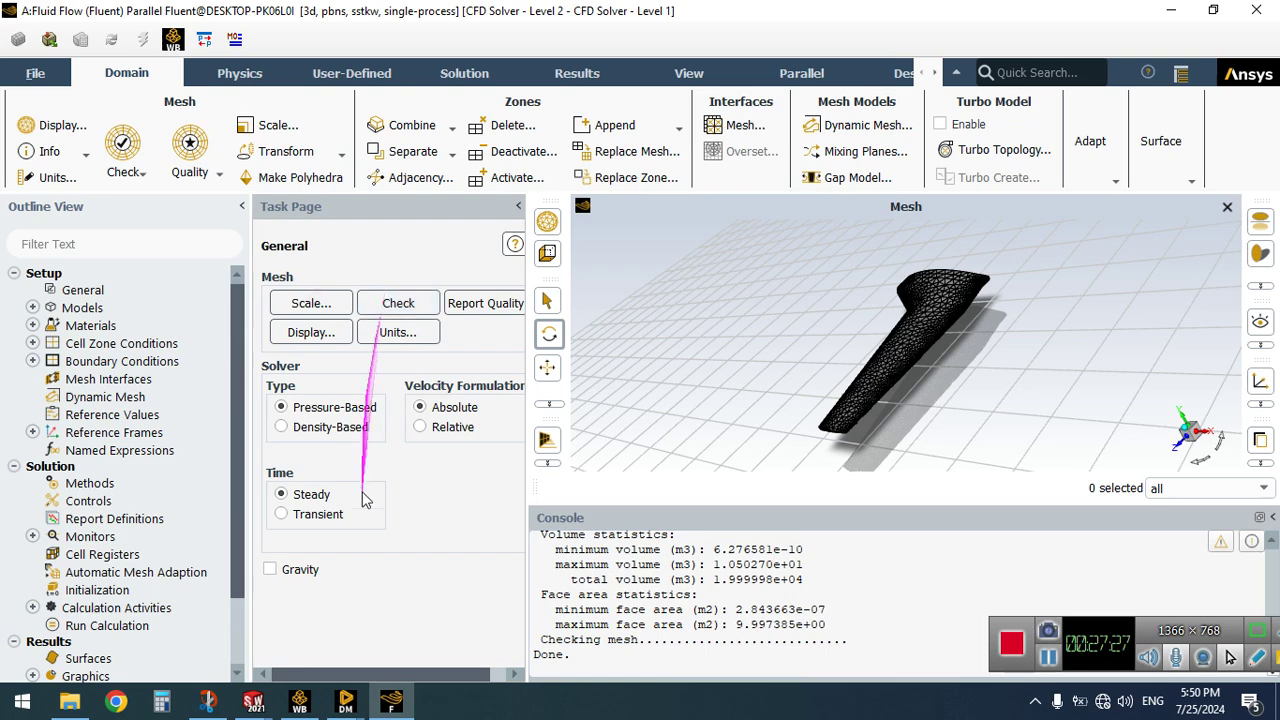
Review the available physics models and the density and viscosity of the fluid material air
click(33, 307)
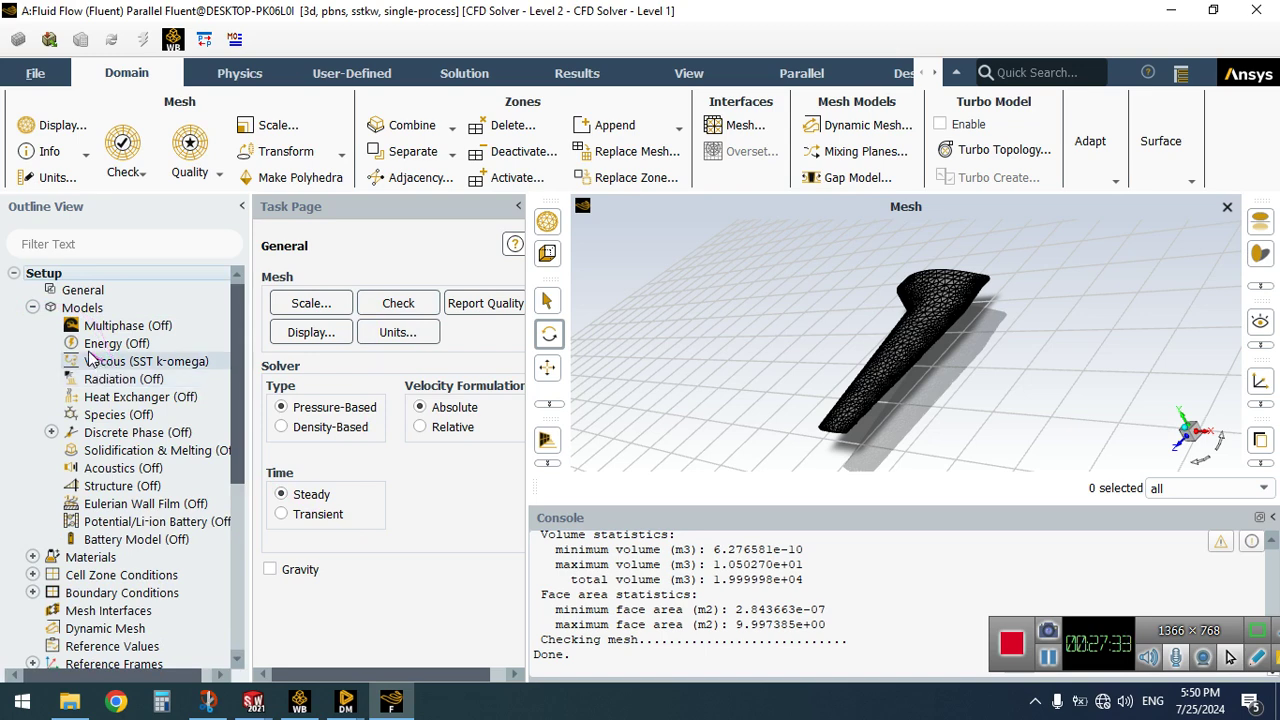
click(33, 308)
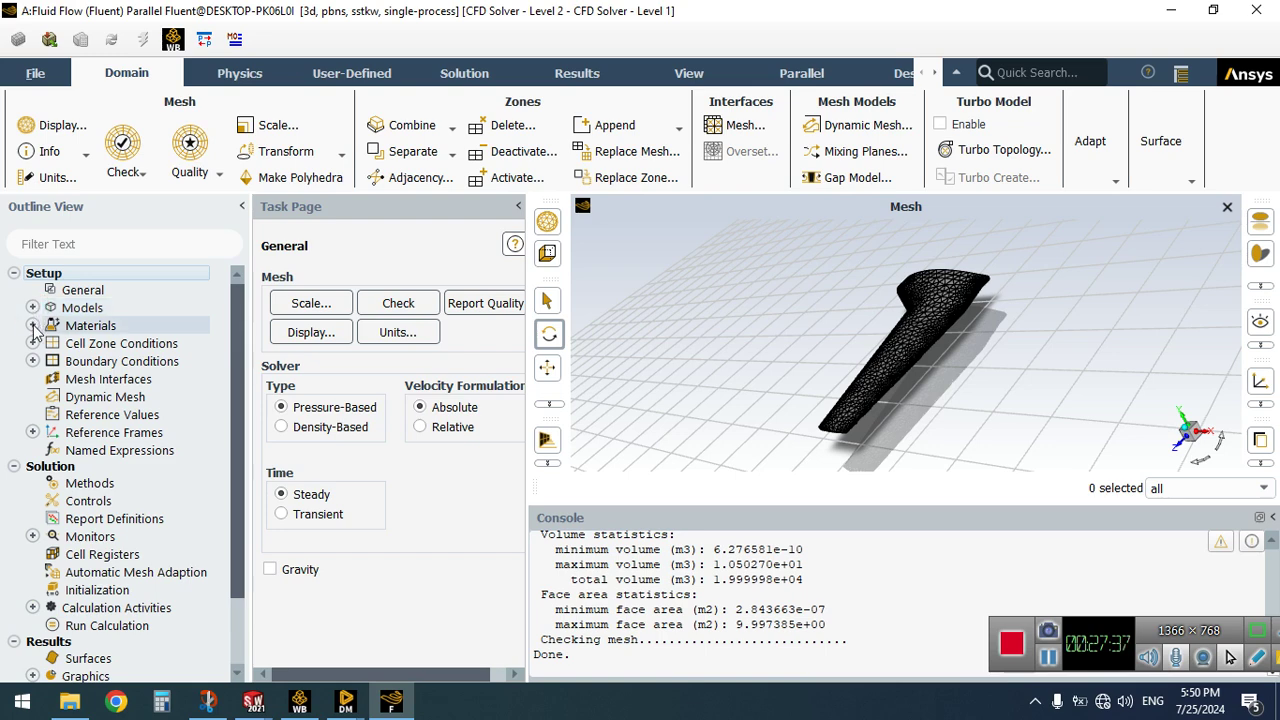
click(33, 326)
click(51, 343)
double_click(100, 362)
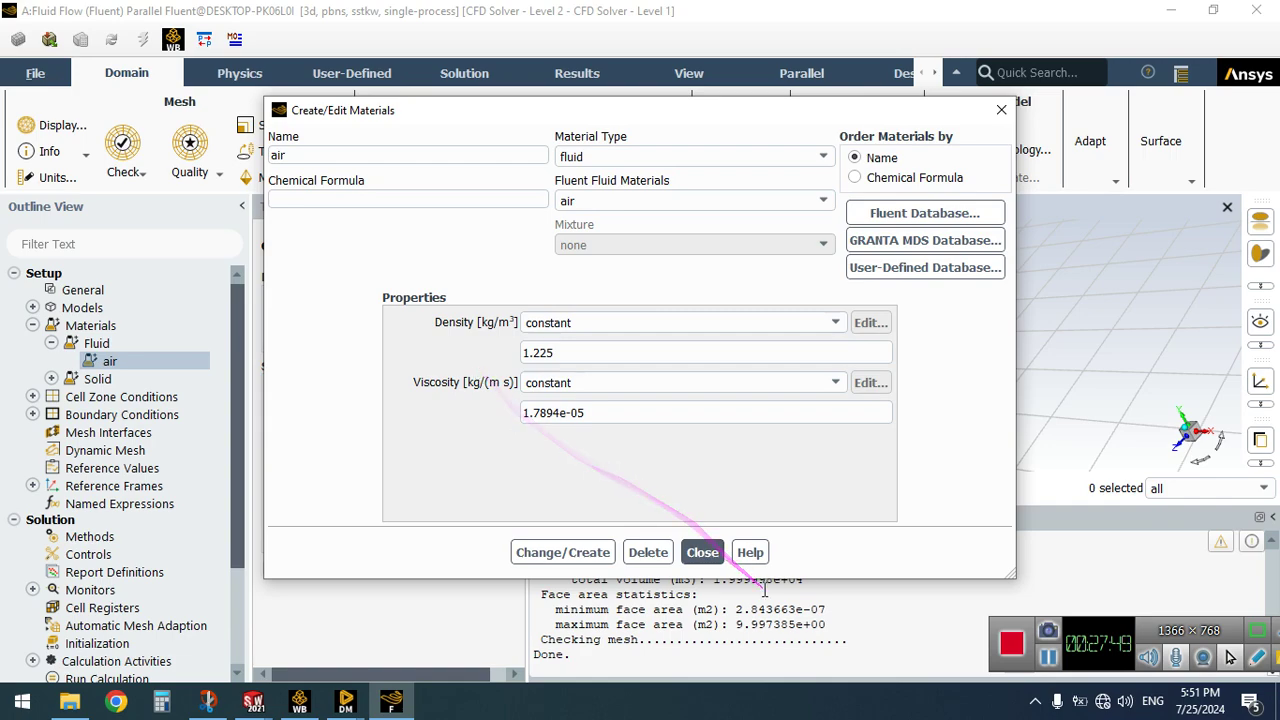
click(703, 552)
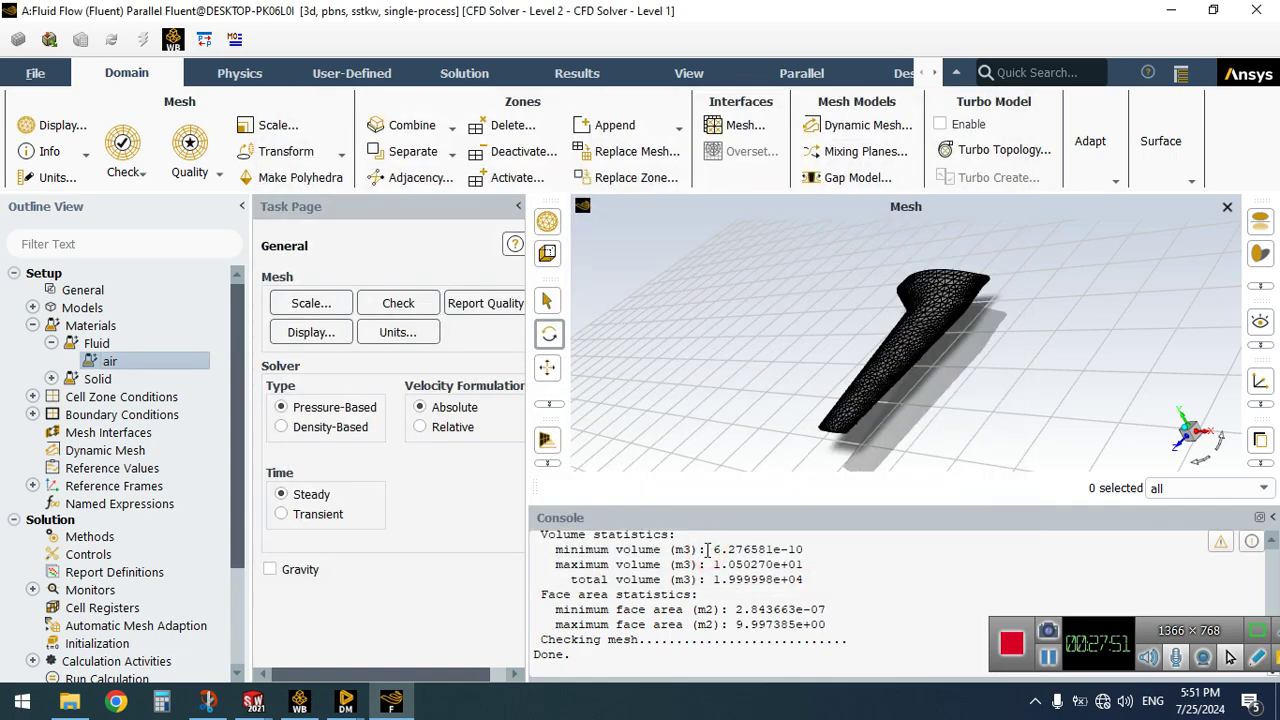
click(32, 325)
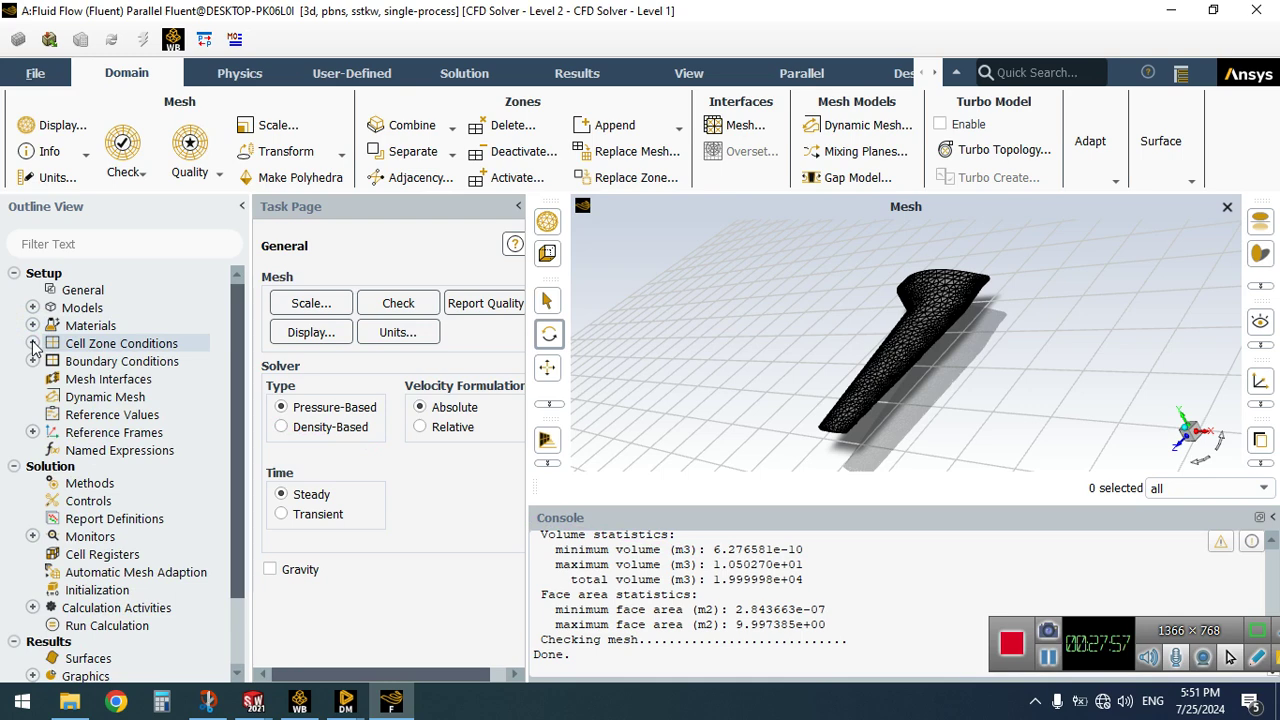
Examine which zones are assigned to the outlet, symmetry and wall boundary conditions
click(32, 361)
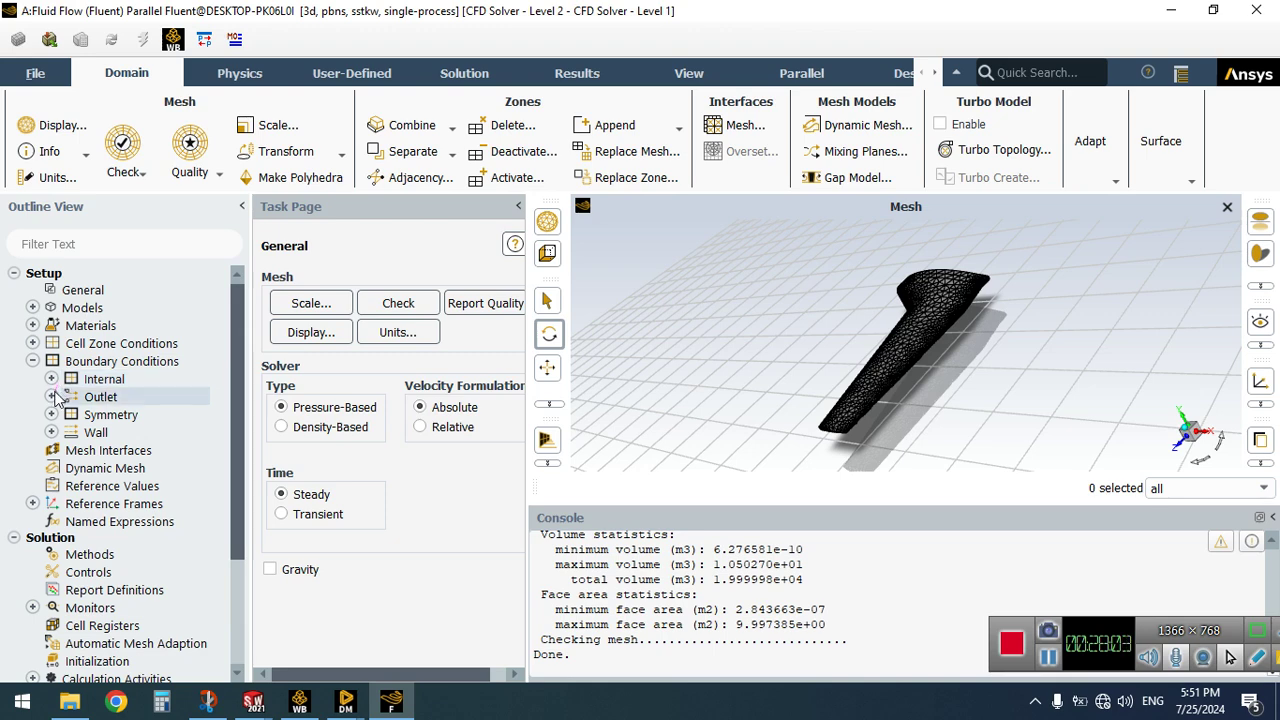
click(52, 397)
click(52, 397)
click(51, 414)
click(51, 414)
click(52, 432)
click(52, 432)
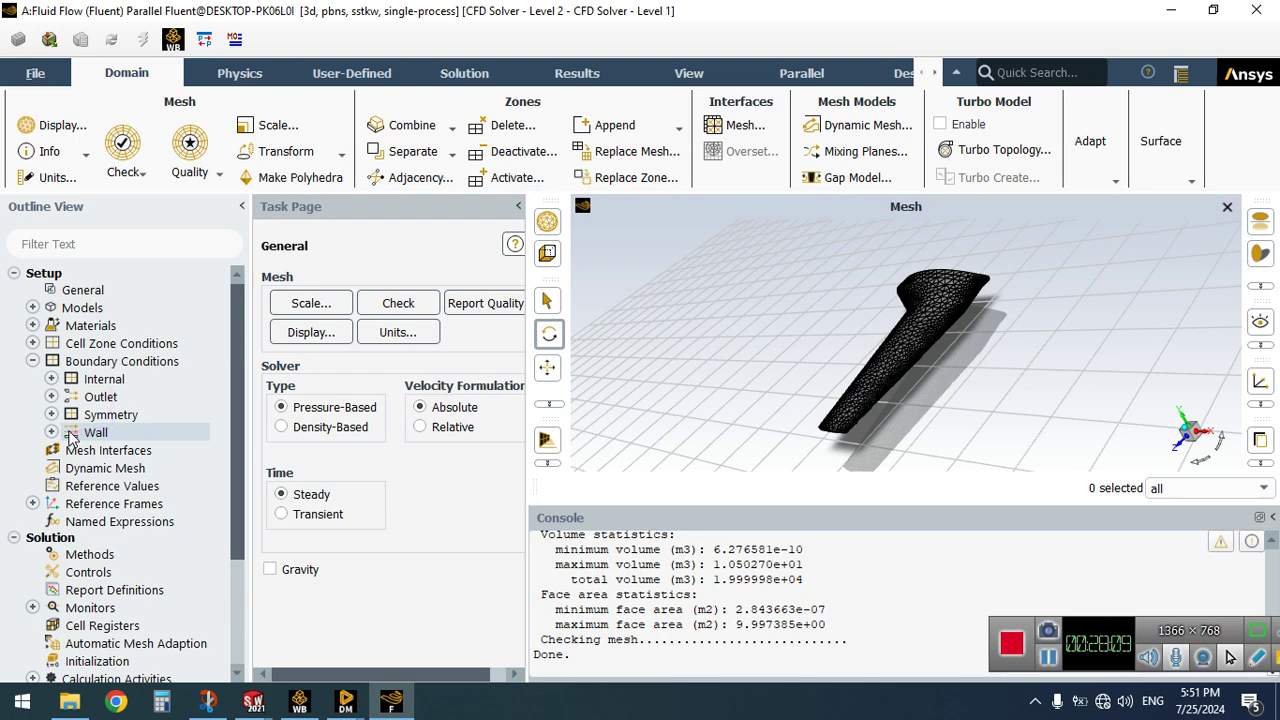
Change the boundary type of the velocity zone from wall to velocity-inlet
click(62, 434)
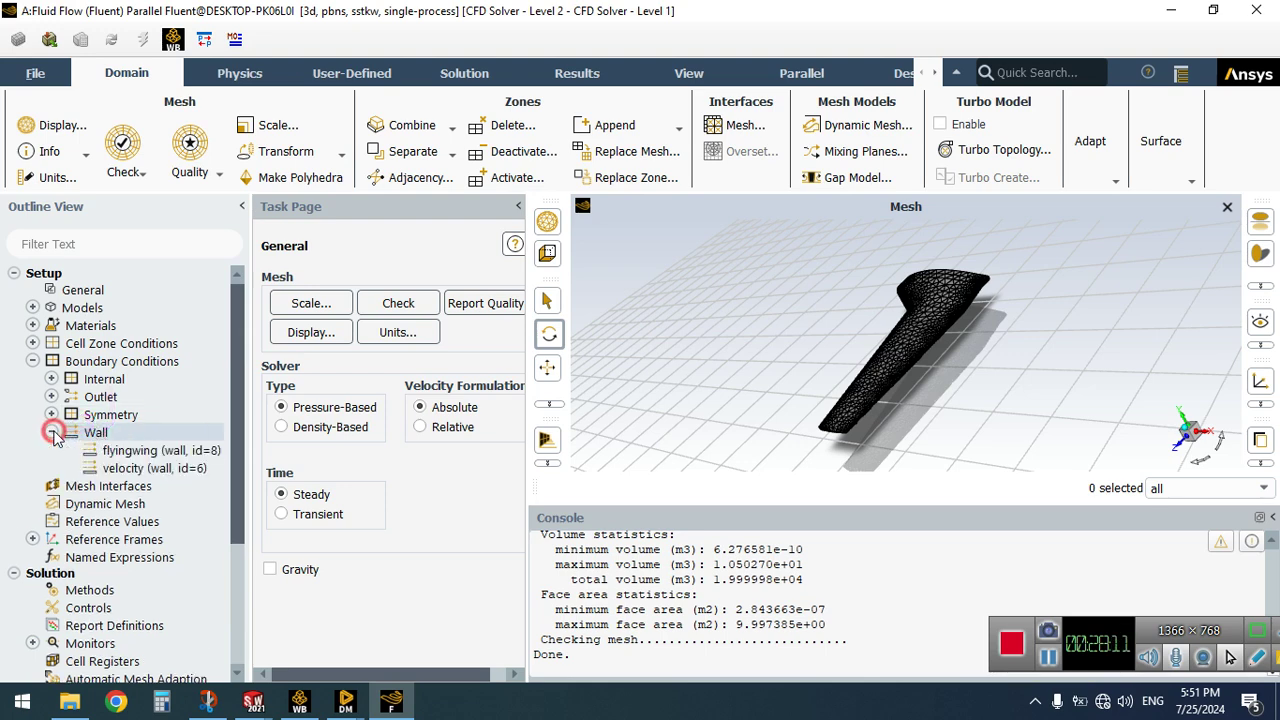
right_click(135, 469)
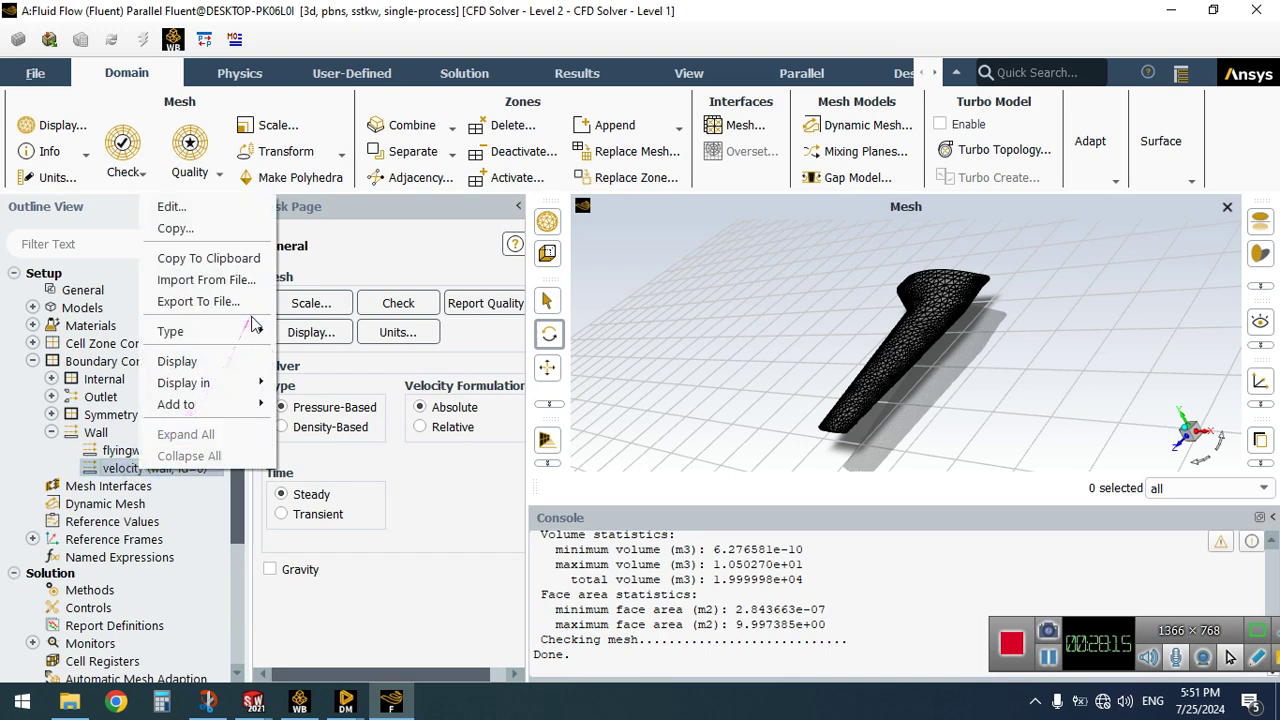
mouse_move(256, 332)
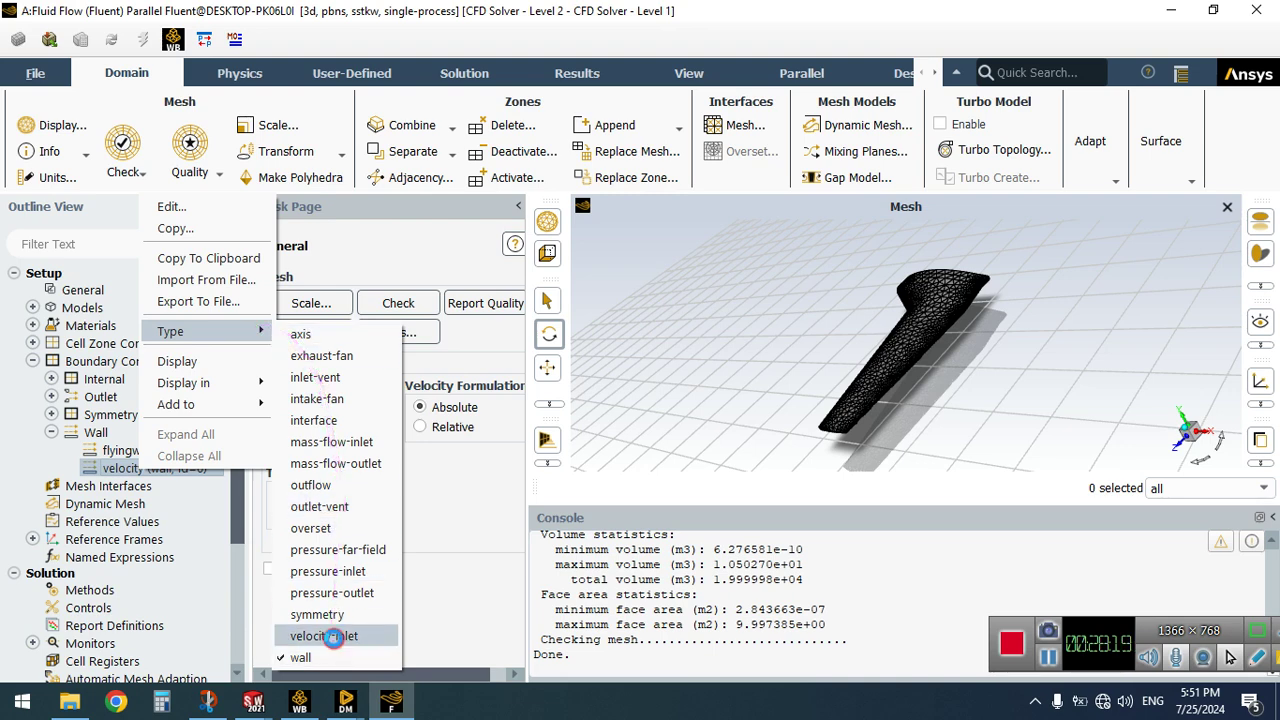
click(330, 636)
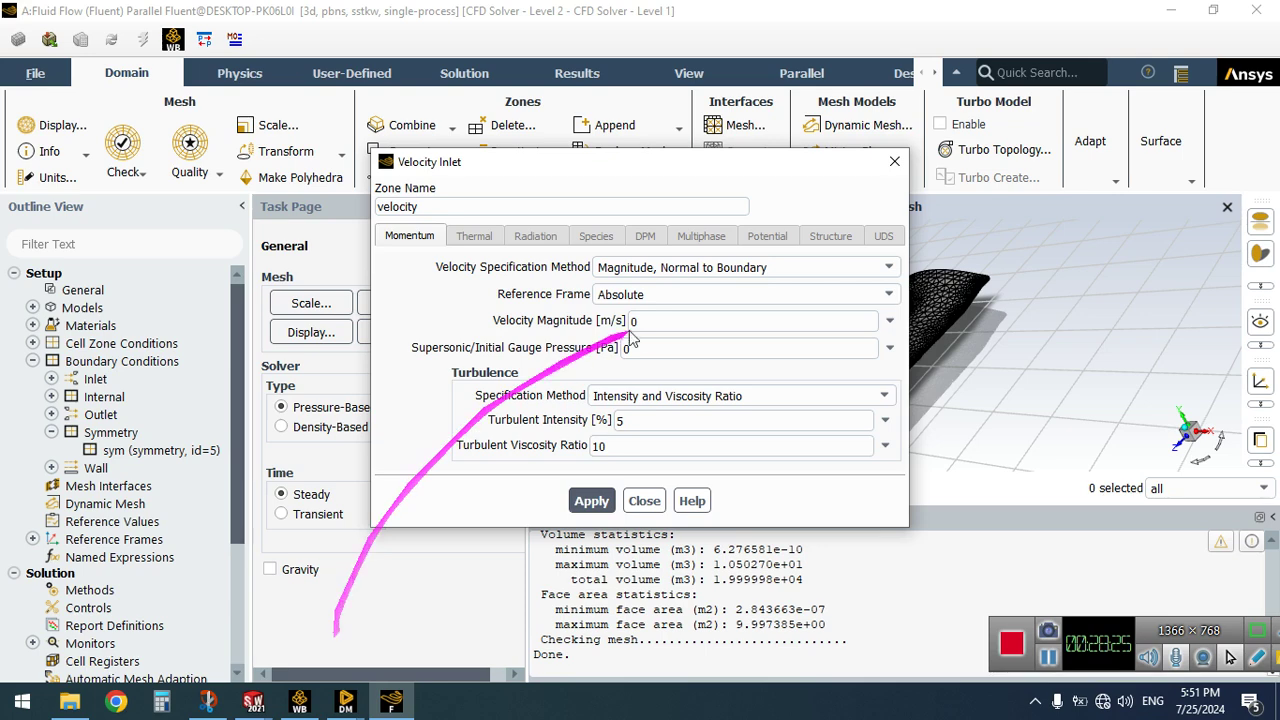
Specify the inlet velocity by Magnitude and Direction, set its magnitude to 20 m/s, and apply the condition
click(670, 267)
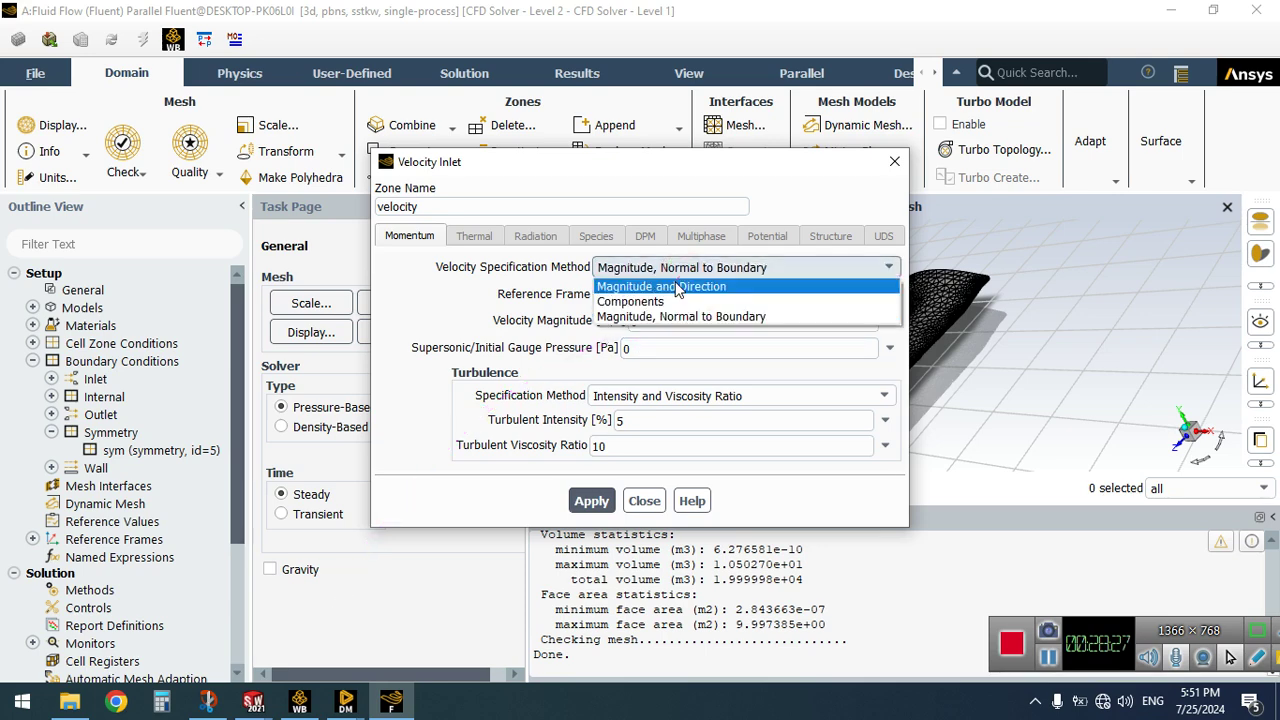
click(675, 284)
click(675, 319)
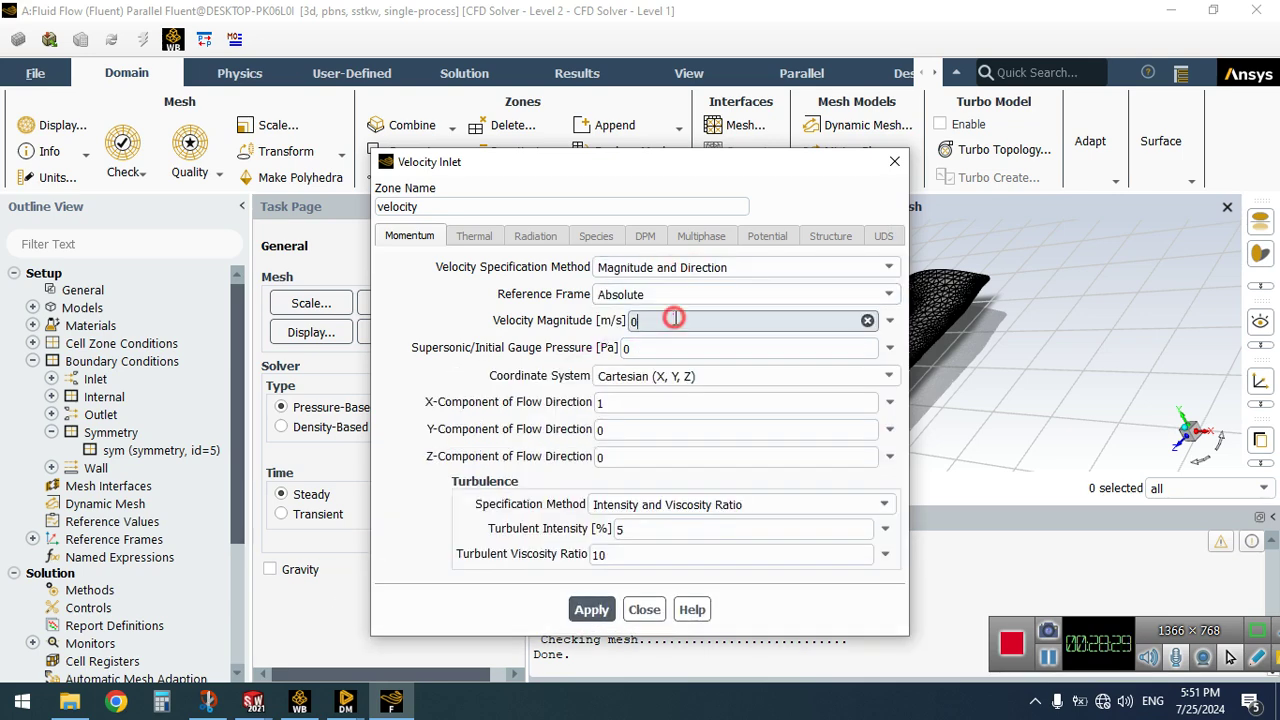
key(BackSpace)
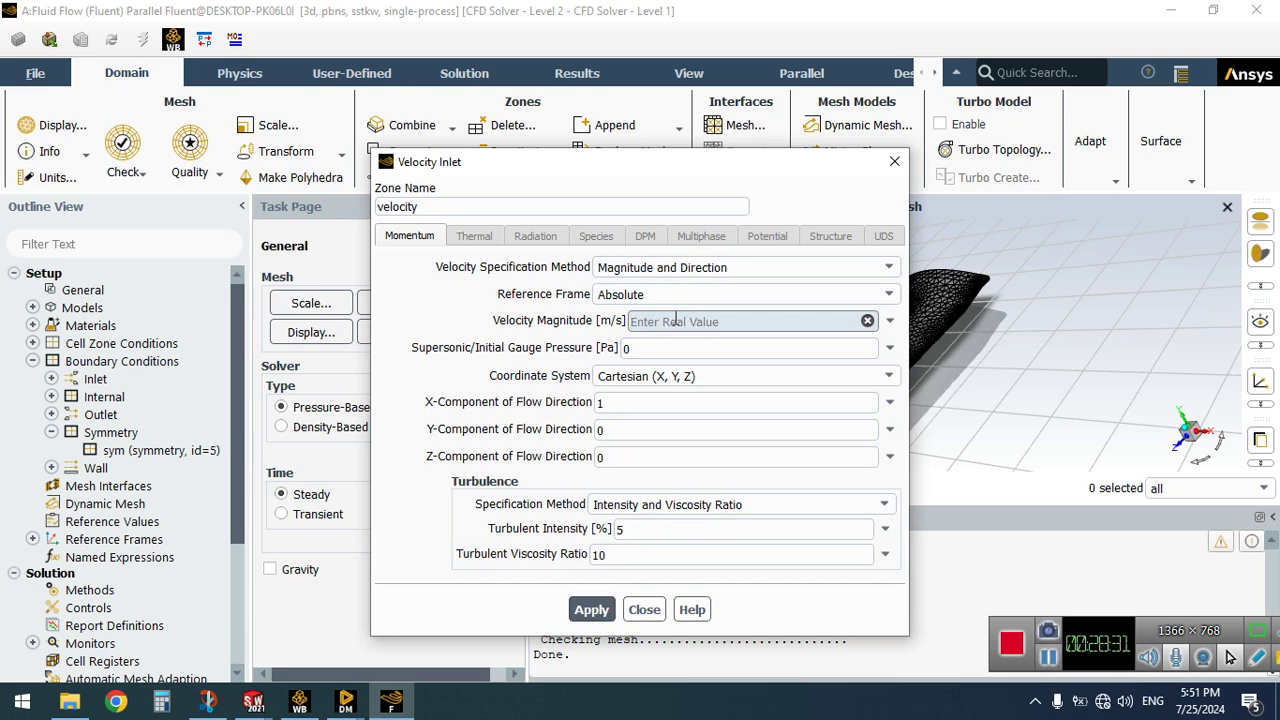
text(20)
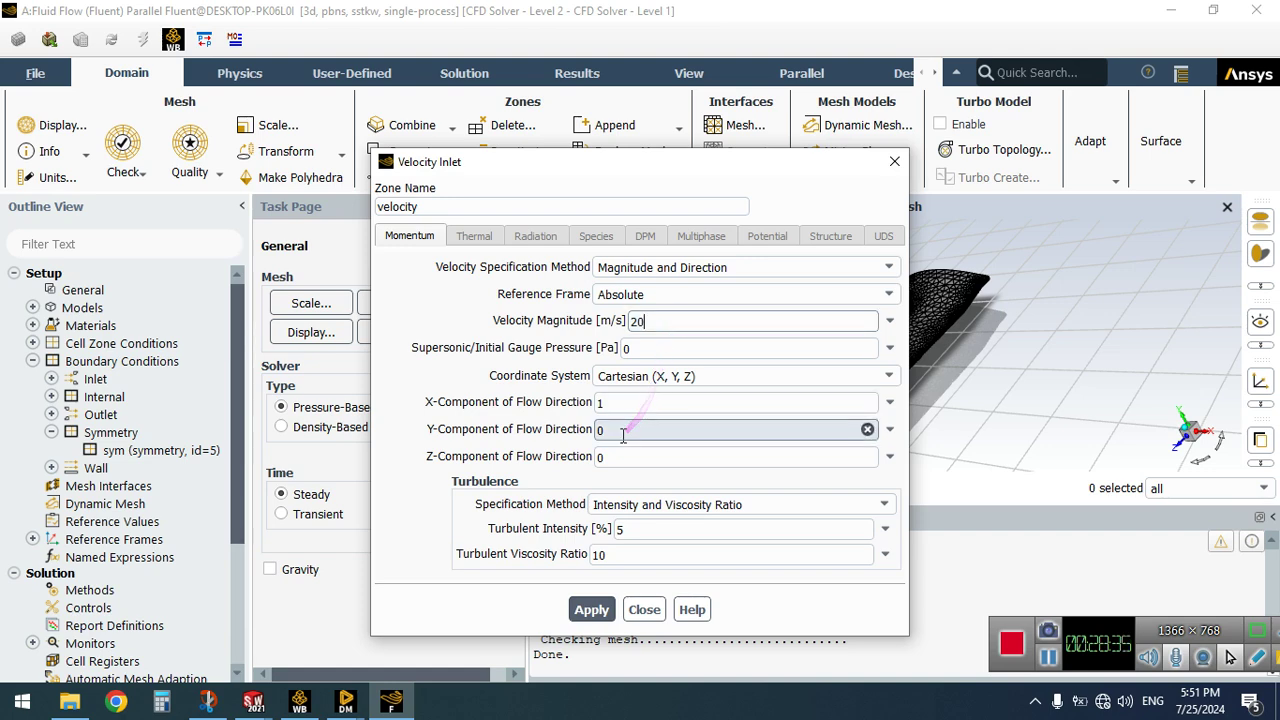
click(600, 611)
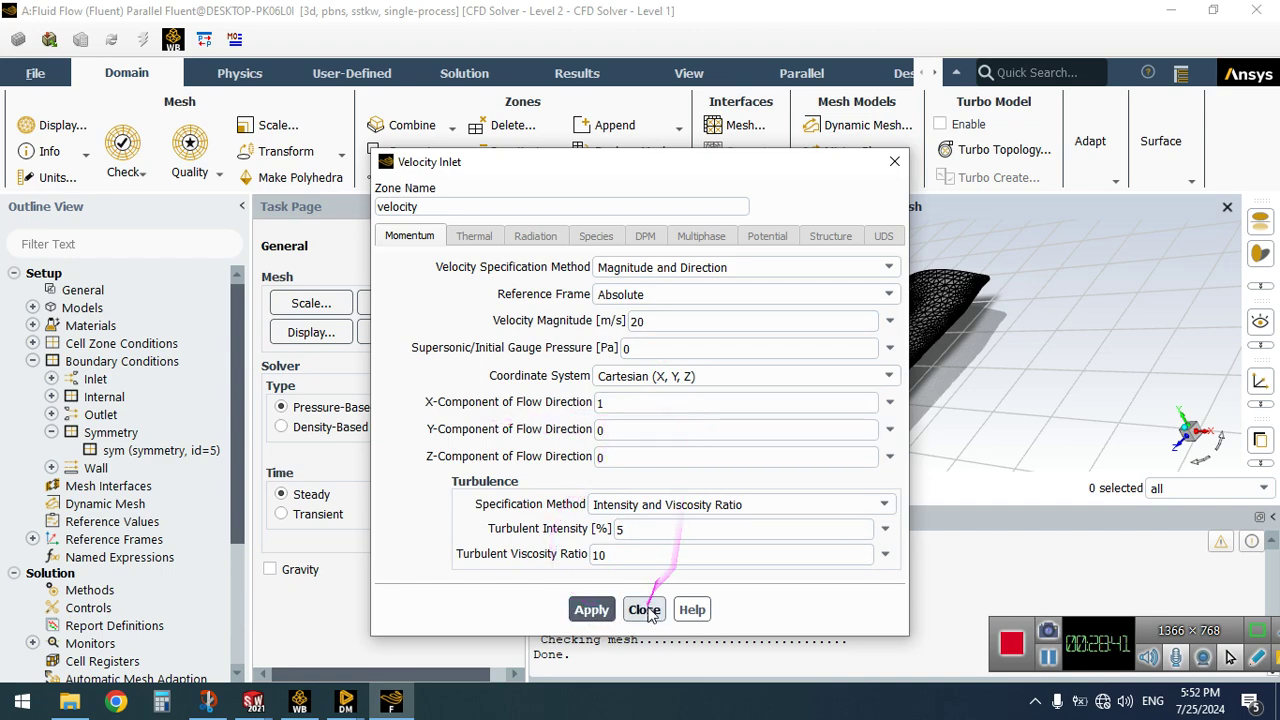
click(644, 610)
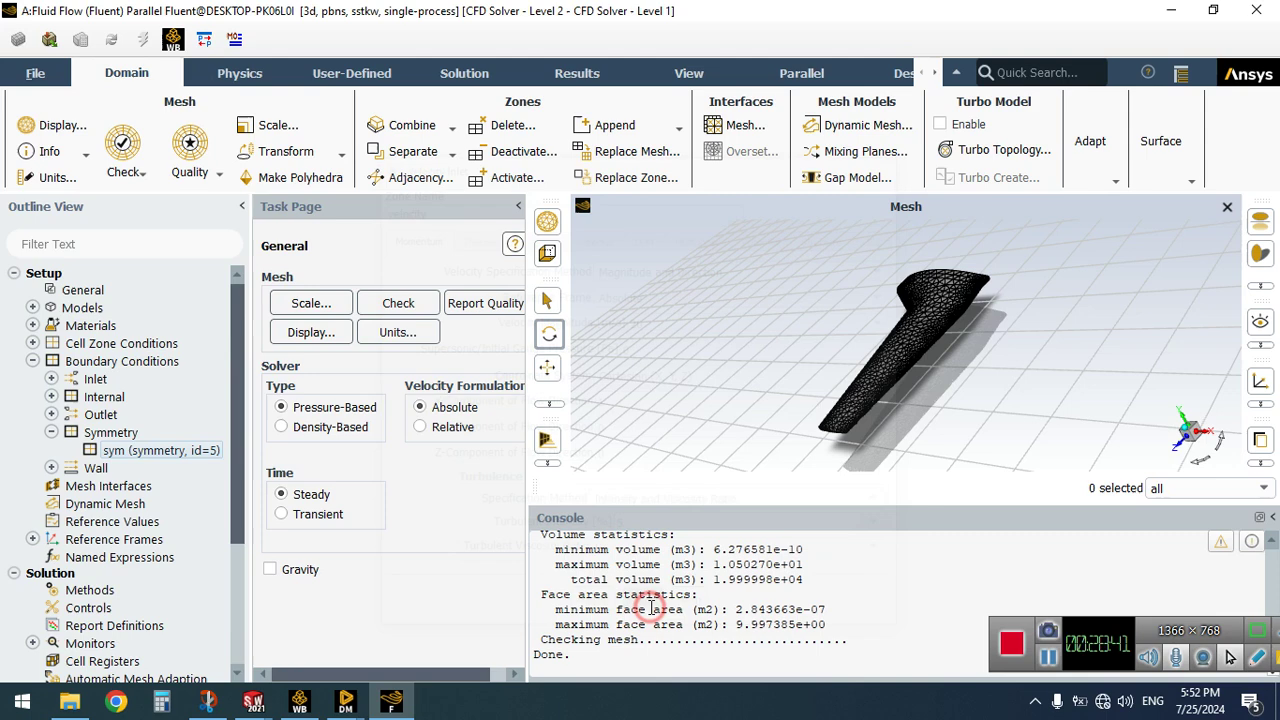
Create a force report for the flyingwing zone with the force vector set to X 0, Y 1, Z 0
click(51, 467)
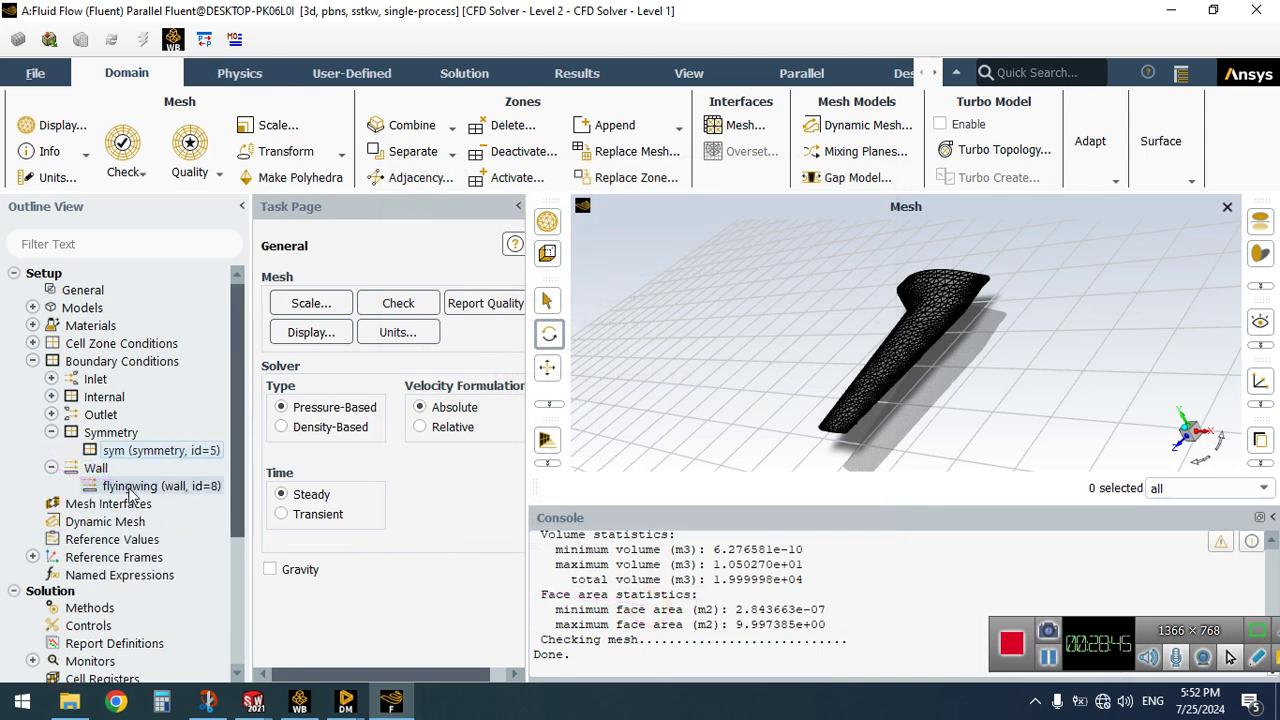
drag(244, 452, 244, 537)
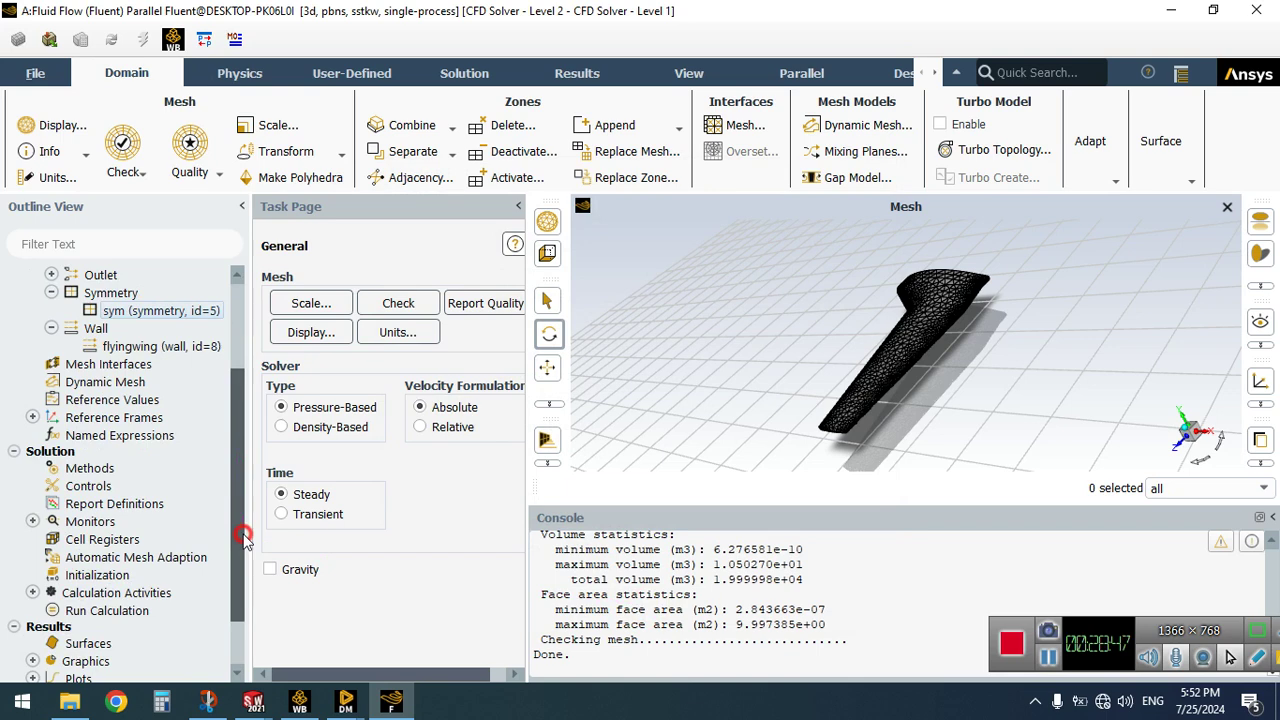
right_click(116, 503)
mouse_move(205, 622)
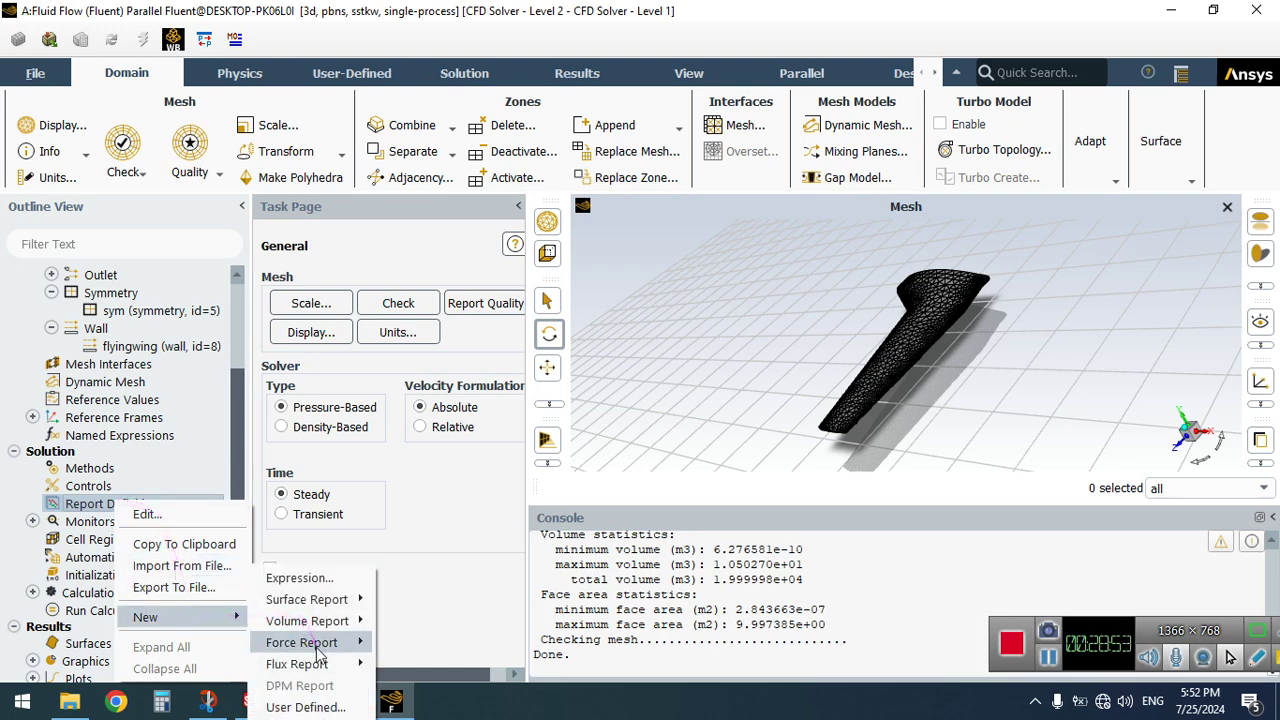
mouse_move(320, 648)
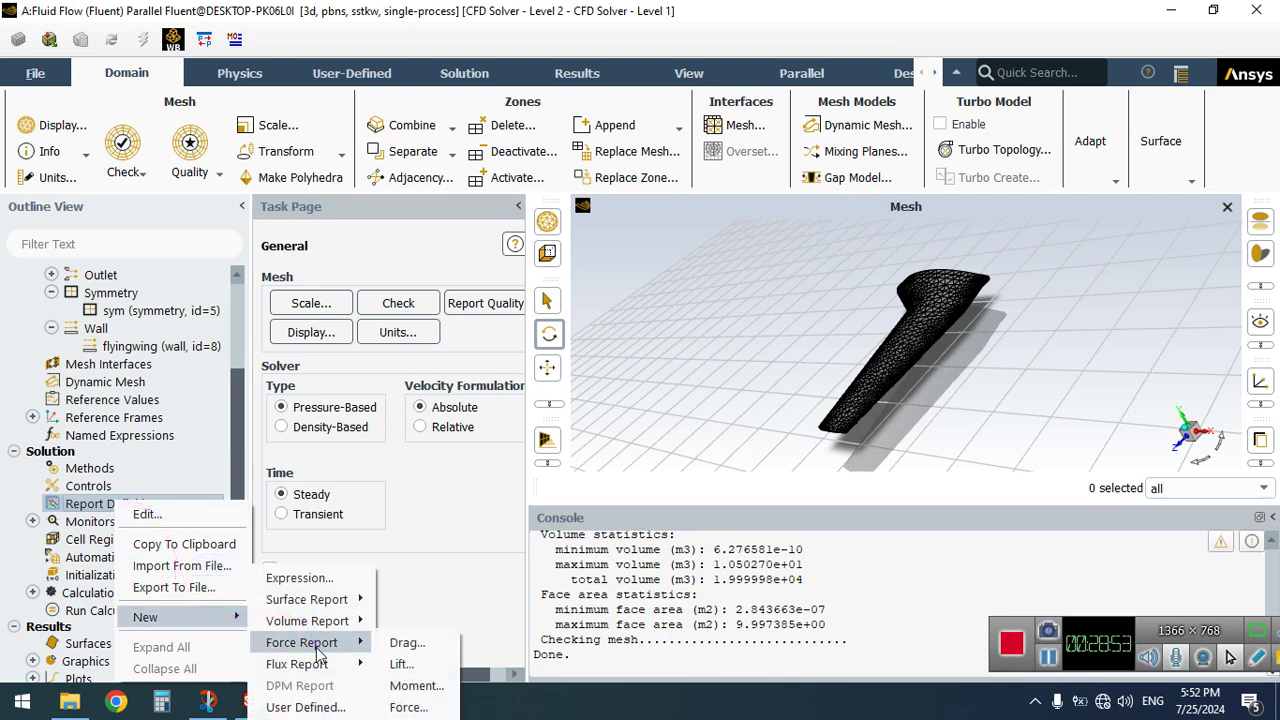
click(404, 705)
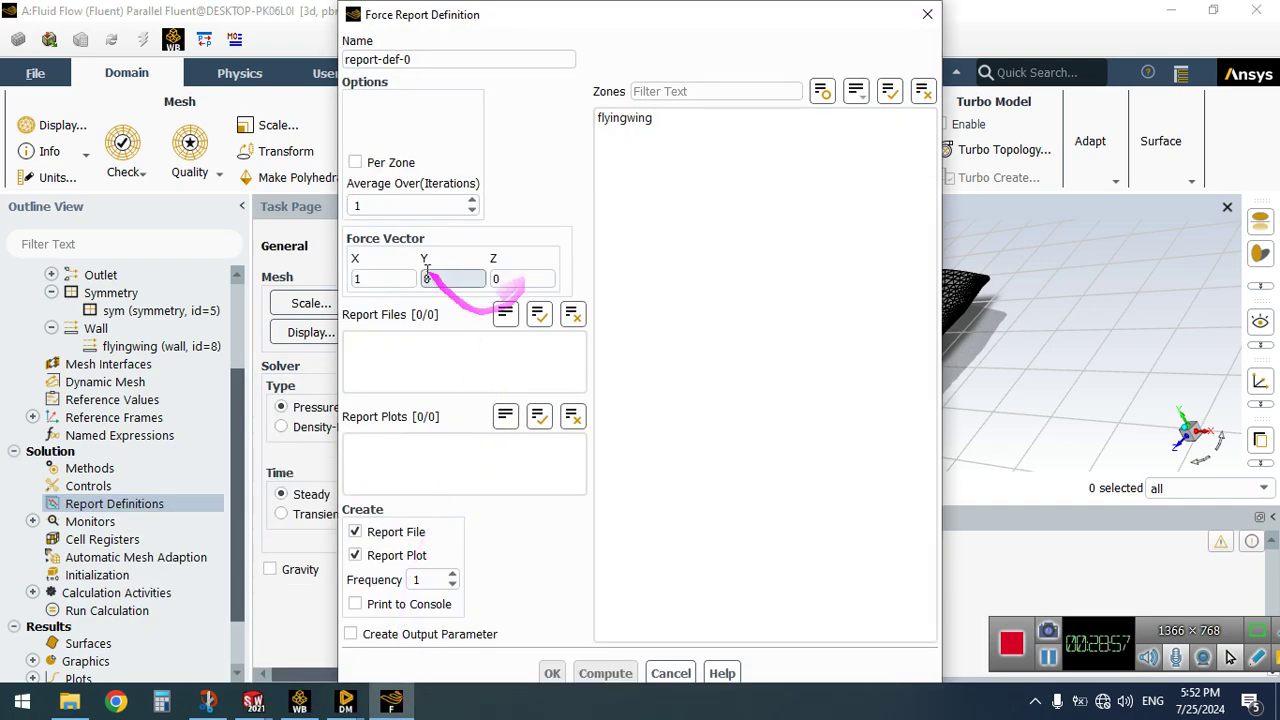
click(395, 284)
key(BackSpace)
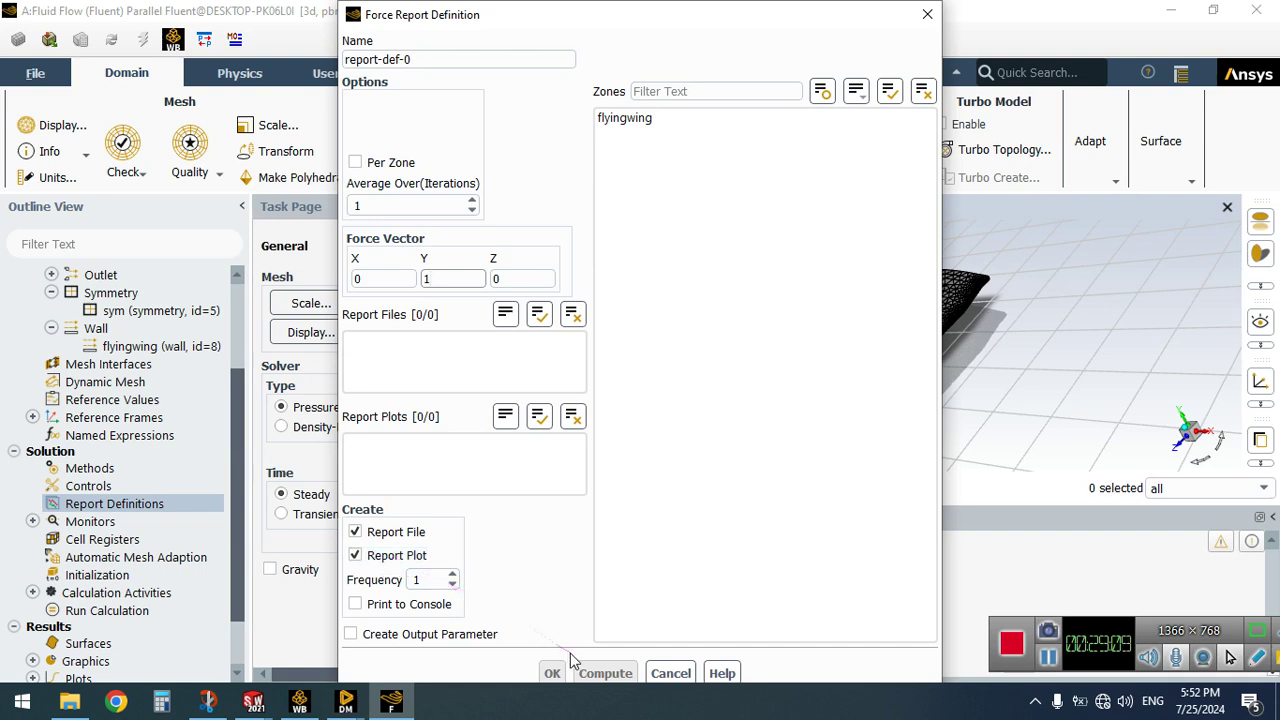
click(636, 118)
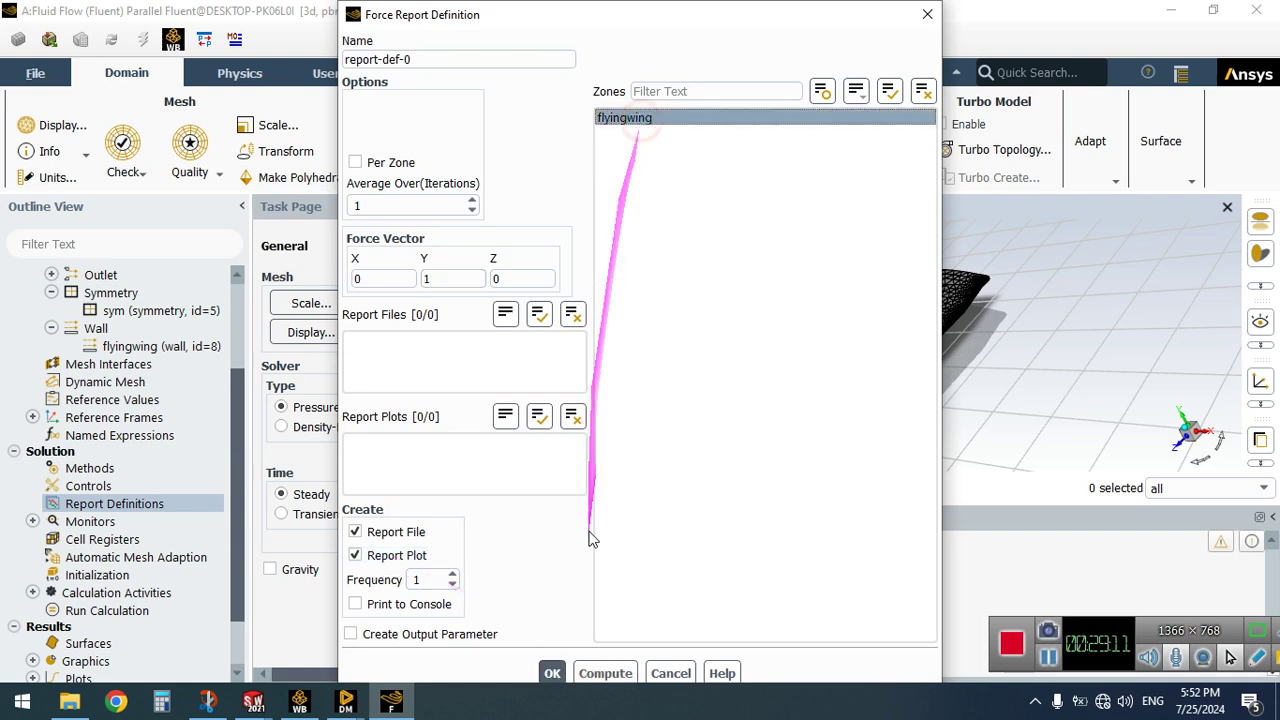
click(553, 673)
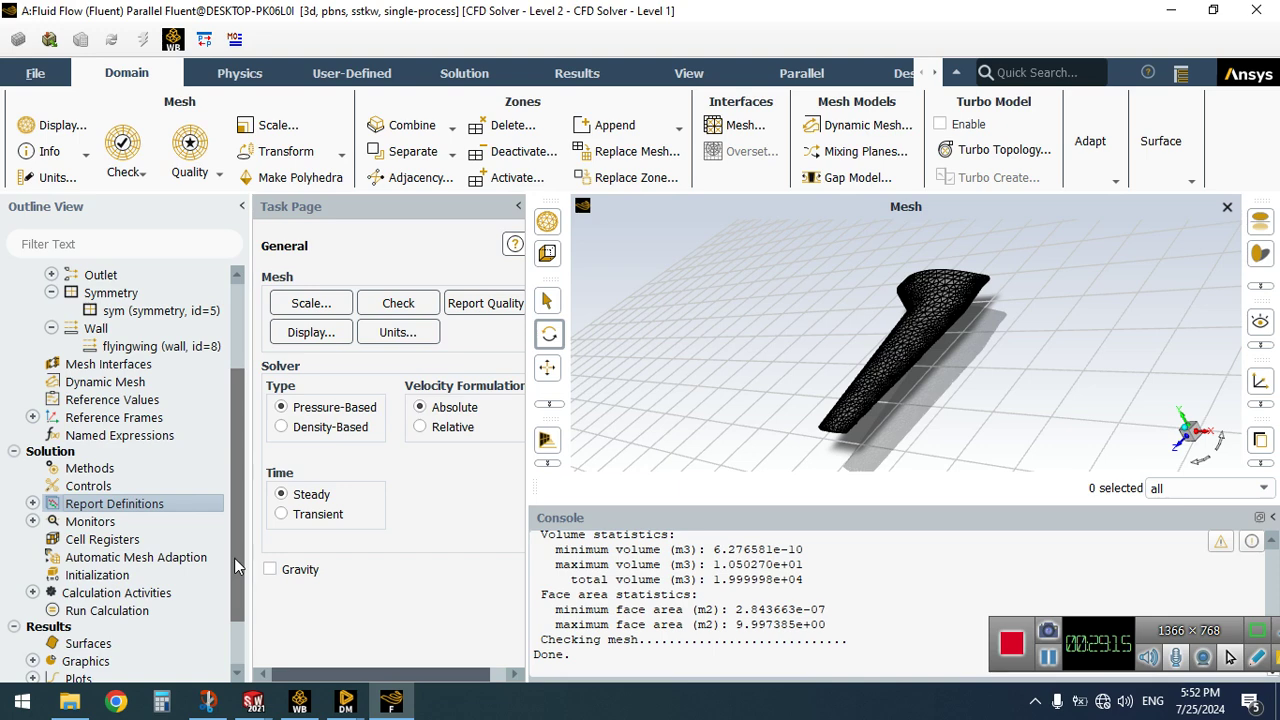
Initialize the solution with Hybrid Initialization and set the number of iterations to 20
click(118, 576)
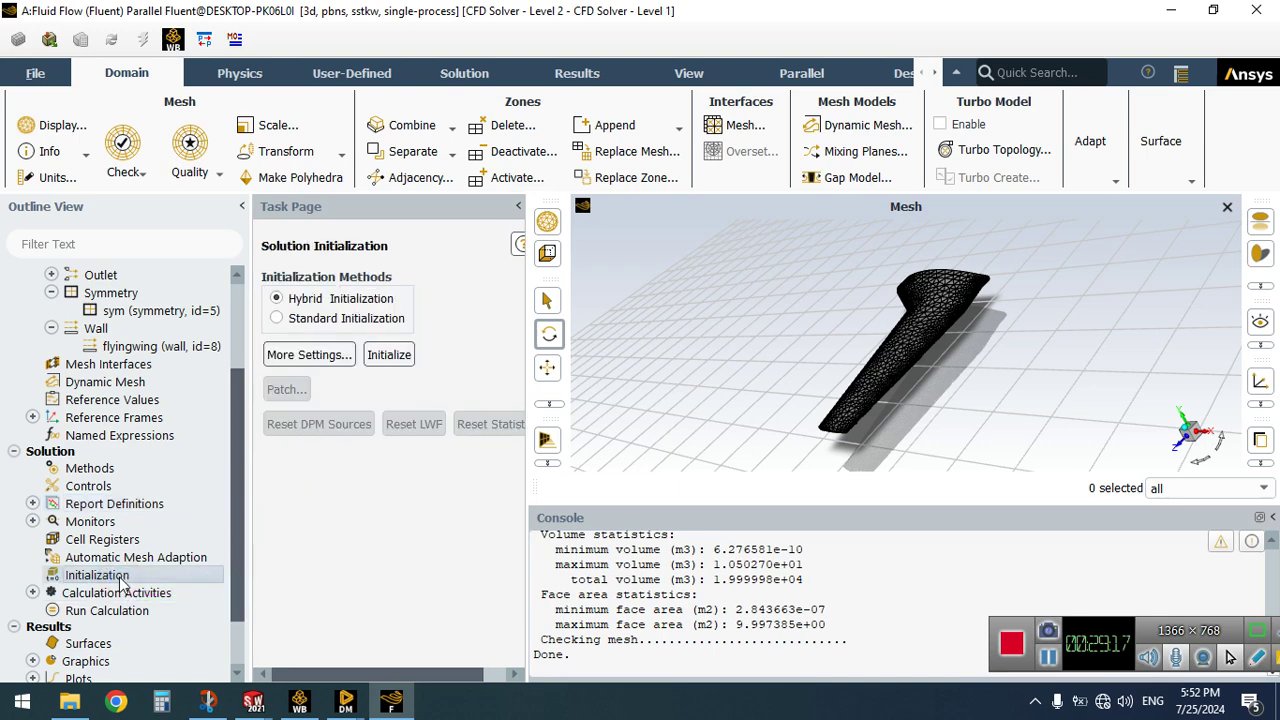
click(389, 355)
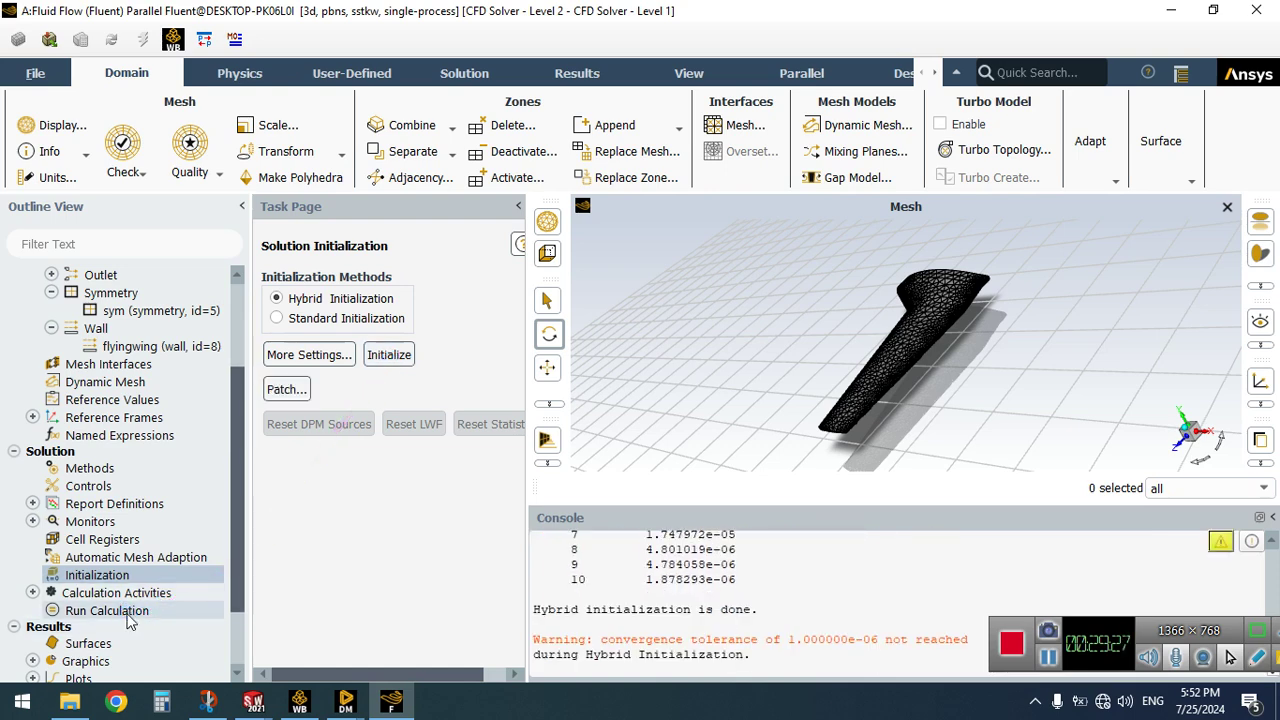
click(128, 611)
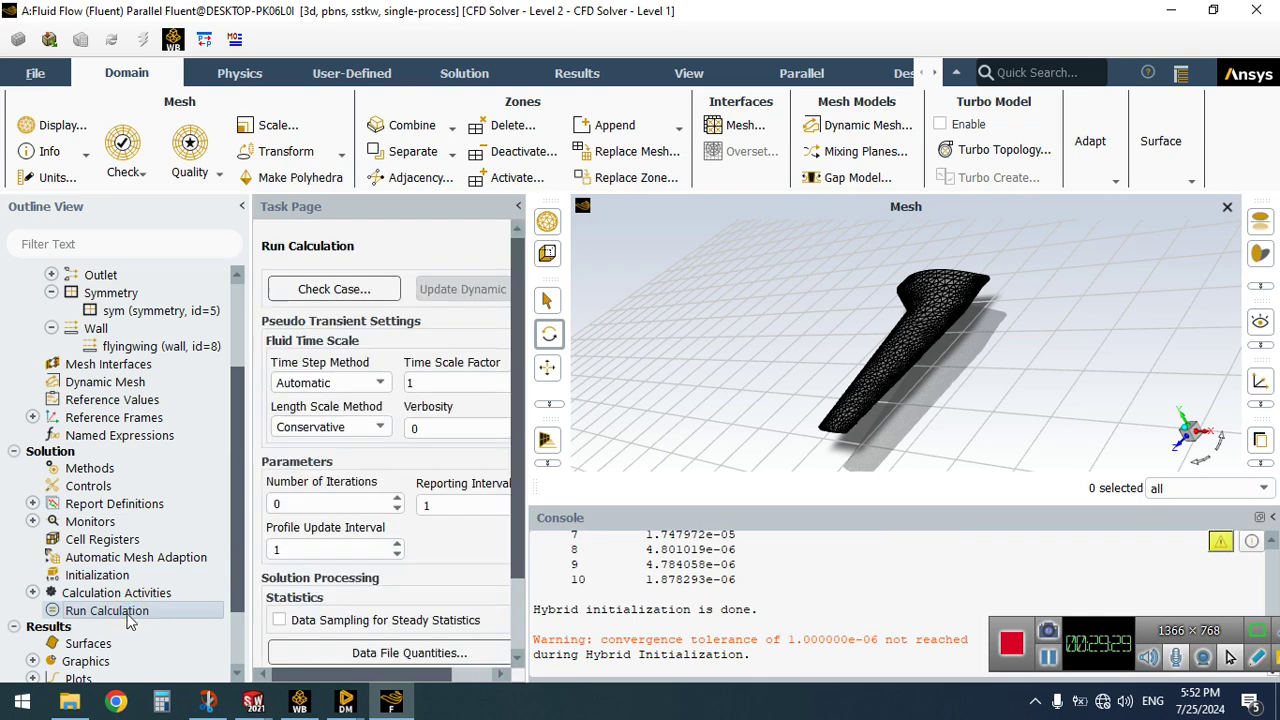
click(334, 504)
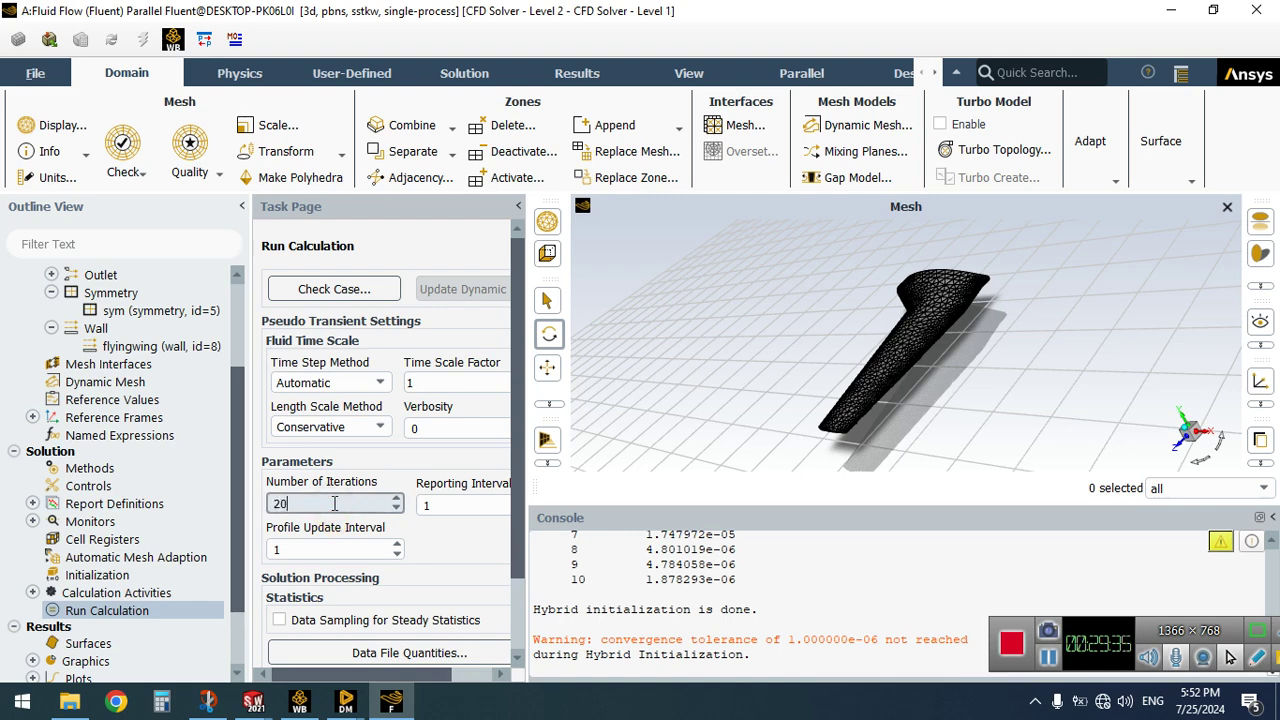
scroll(505, 580, down, 2)
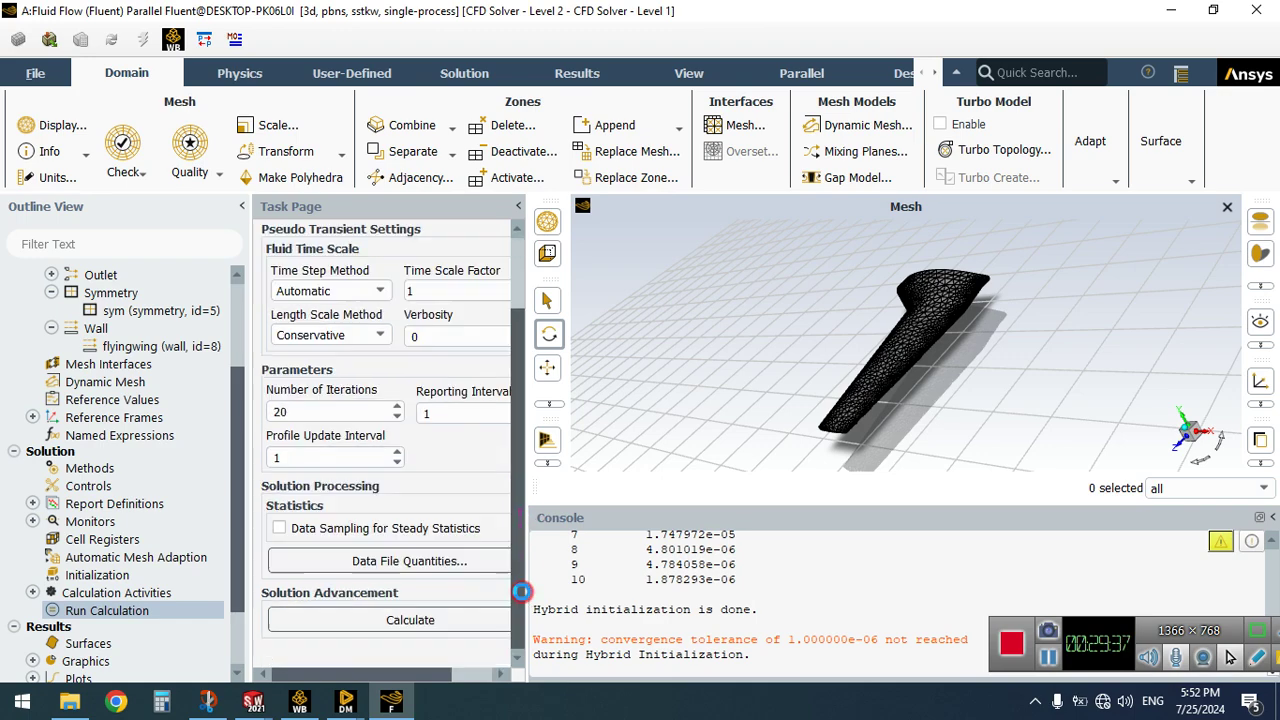
Save the project and run the calculation to completion
click(27, 77)
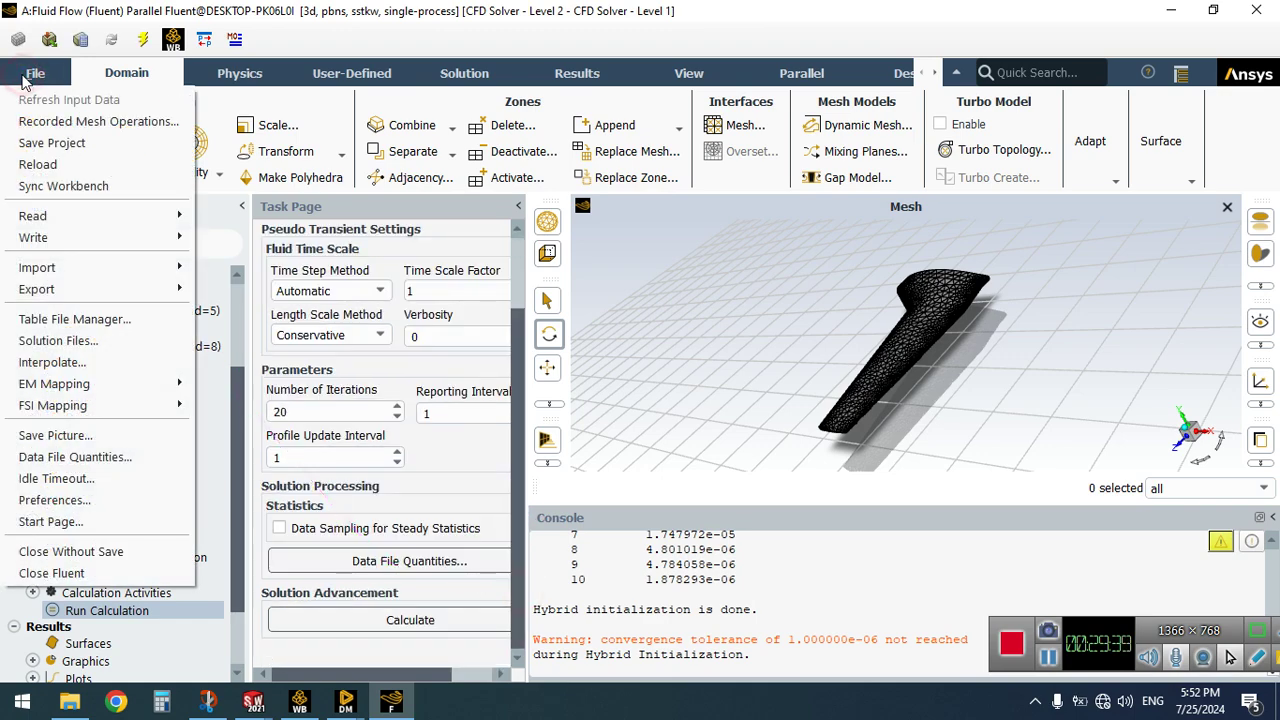
click(55, 146)
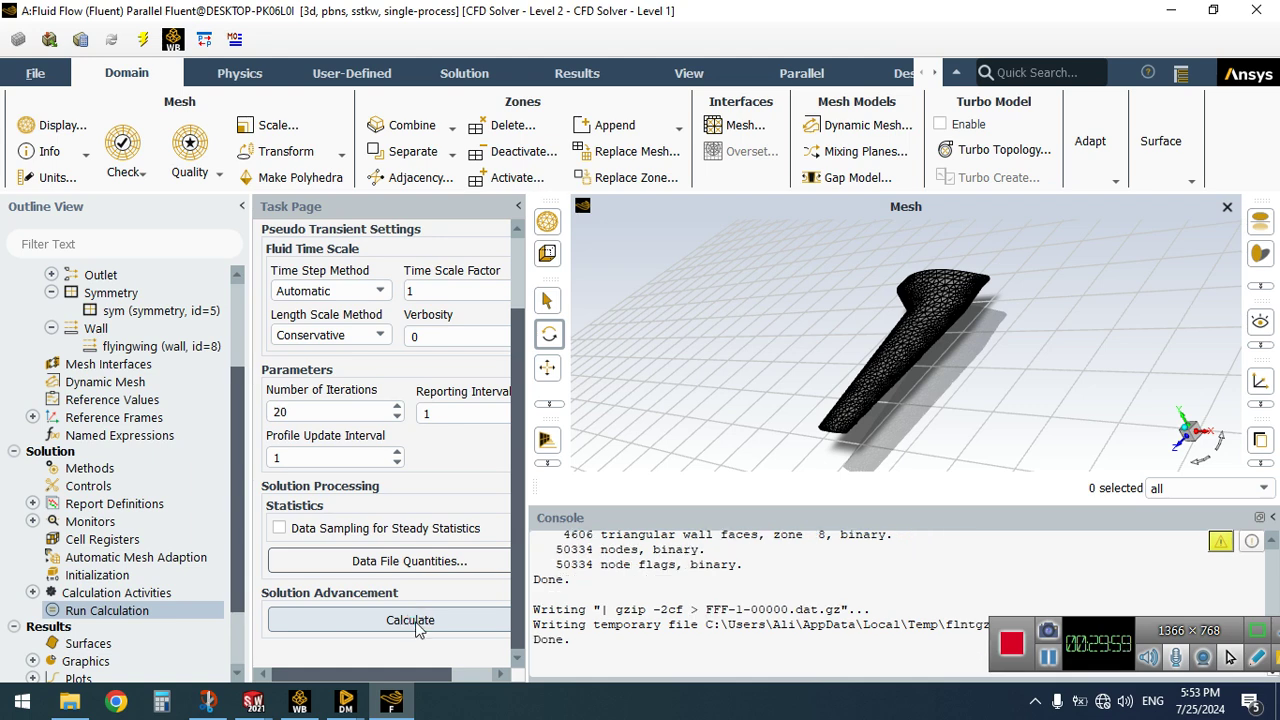
click(416, 623)
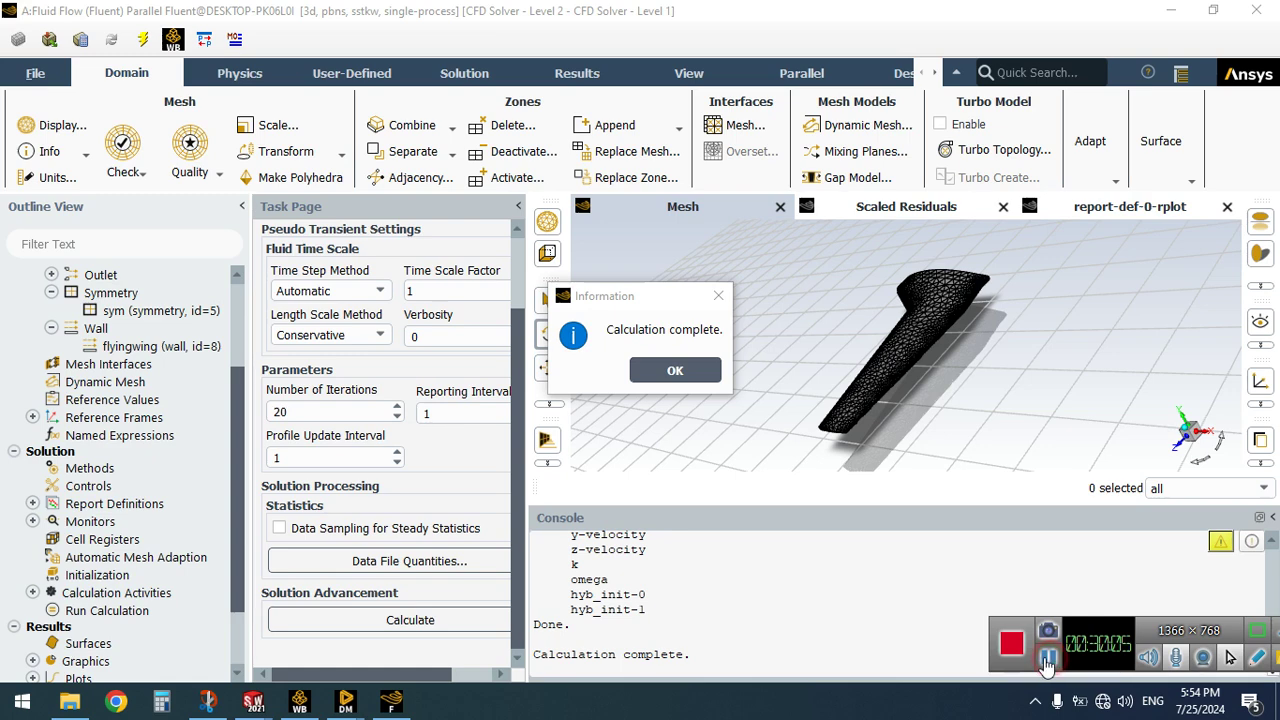
click(698, 368)
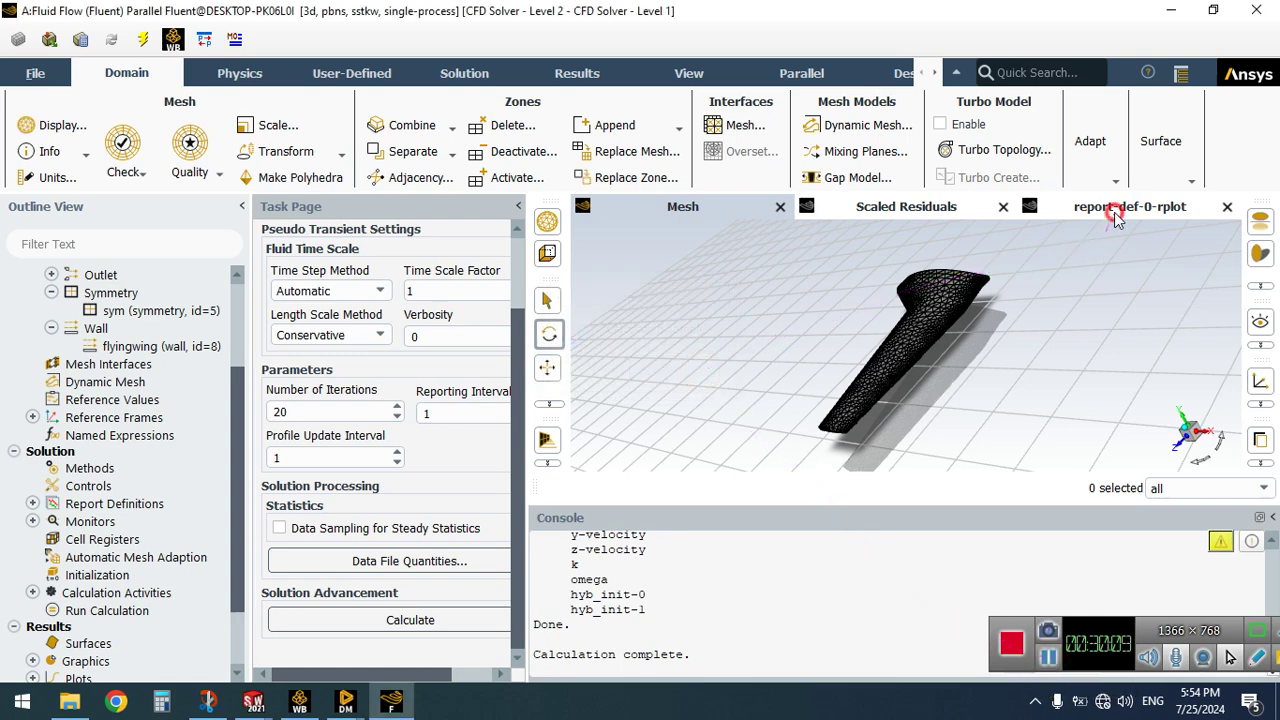
Display the force report plot and set the number of iterations to 50
click(1118, 218)
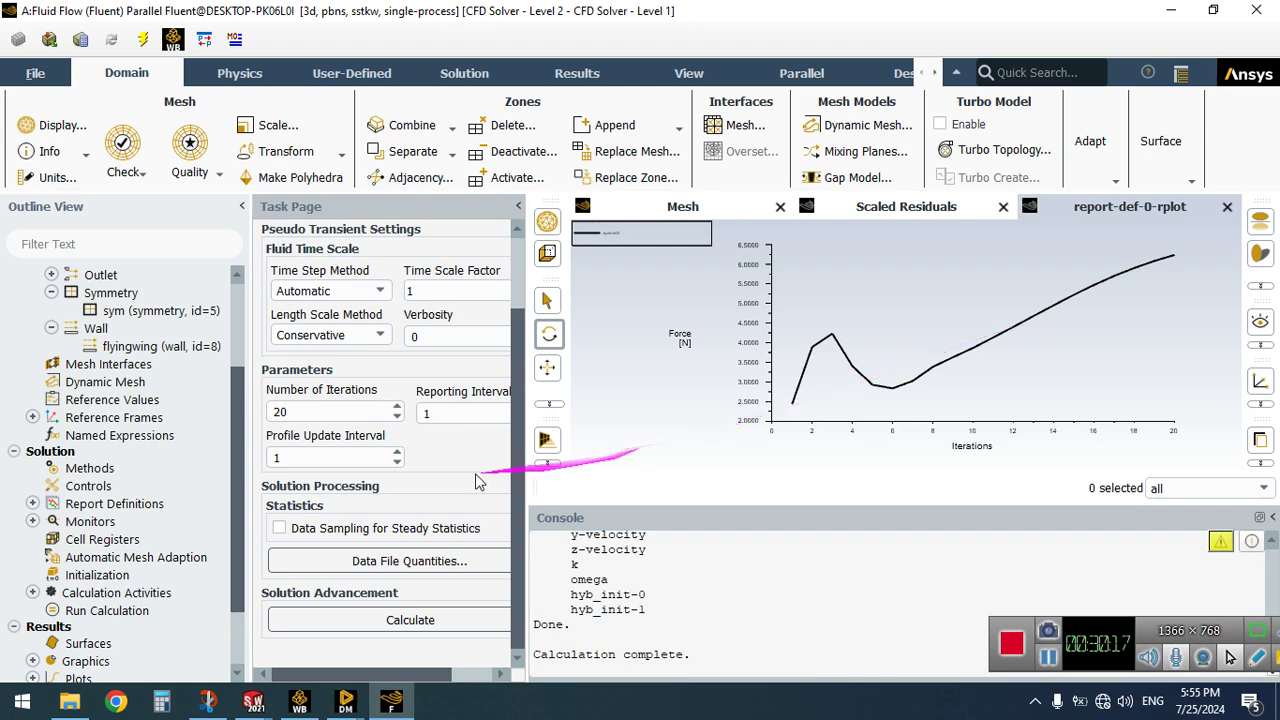
click(351, 413)
key(BackSpace)
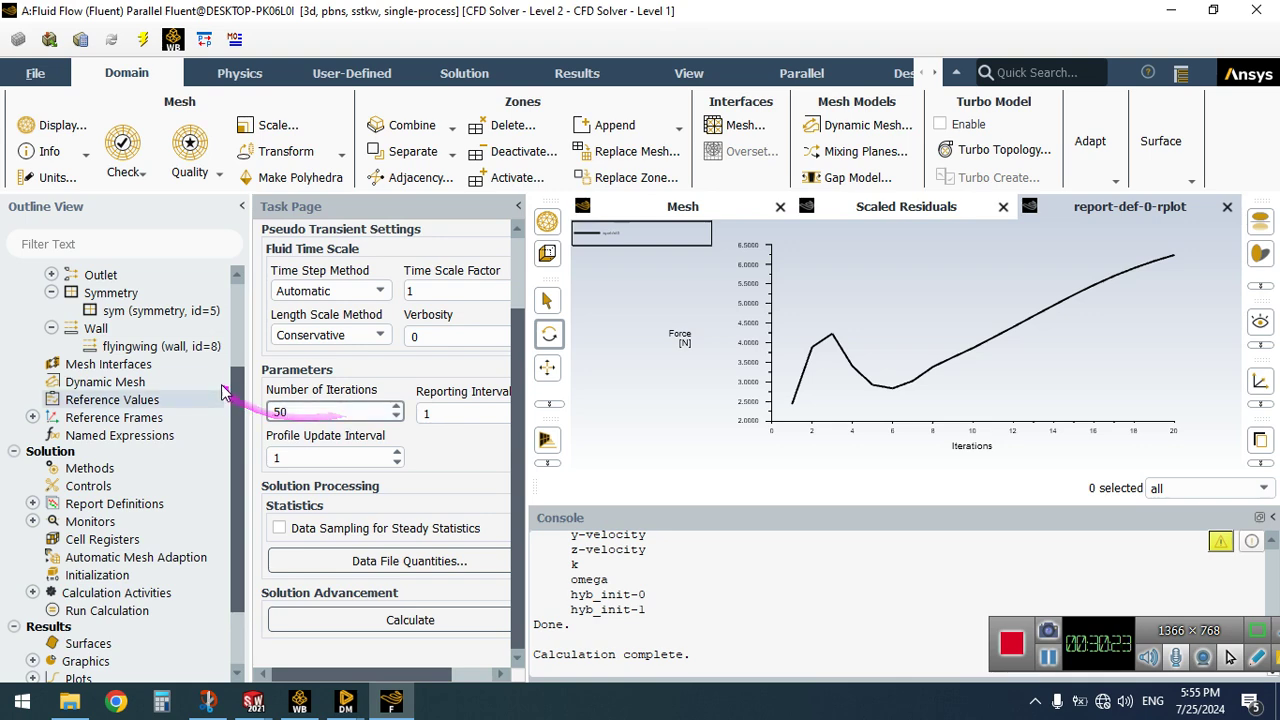
Set the absolute convergence criterion of the continuity residual to 0.000001 in the residual monitors
drag(237, 398, 237, 487)
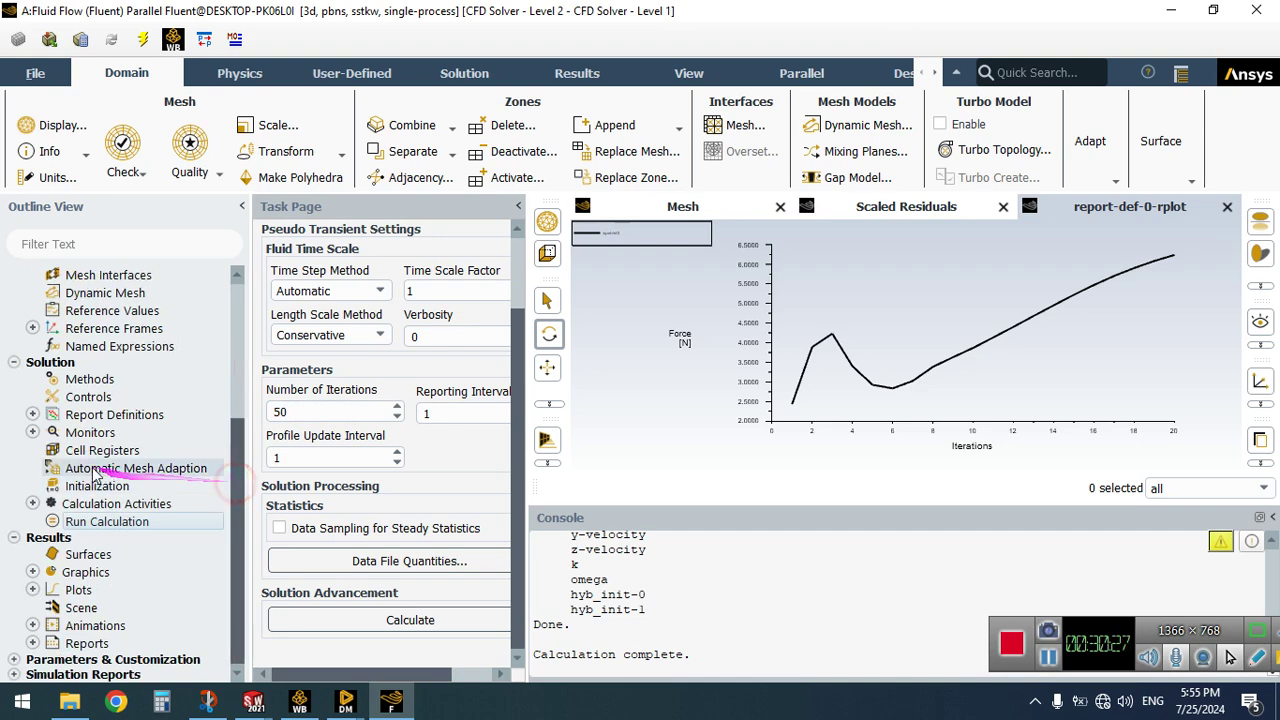
click(32, 432)
double_click(100, 450)
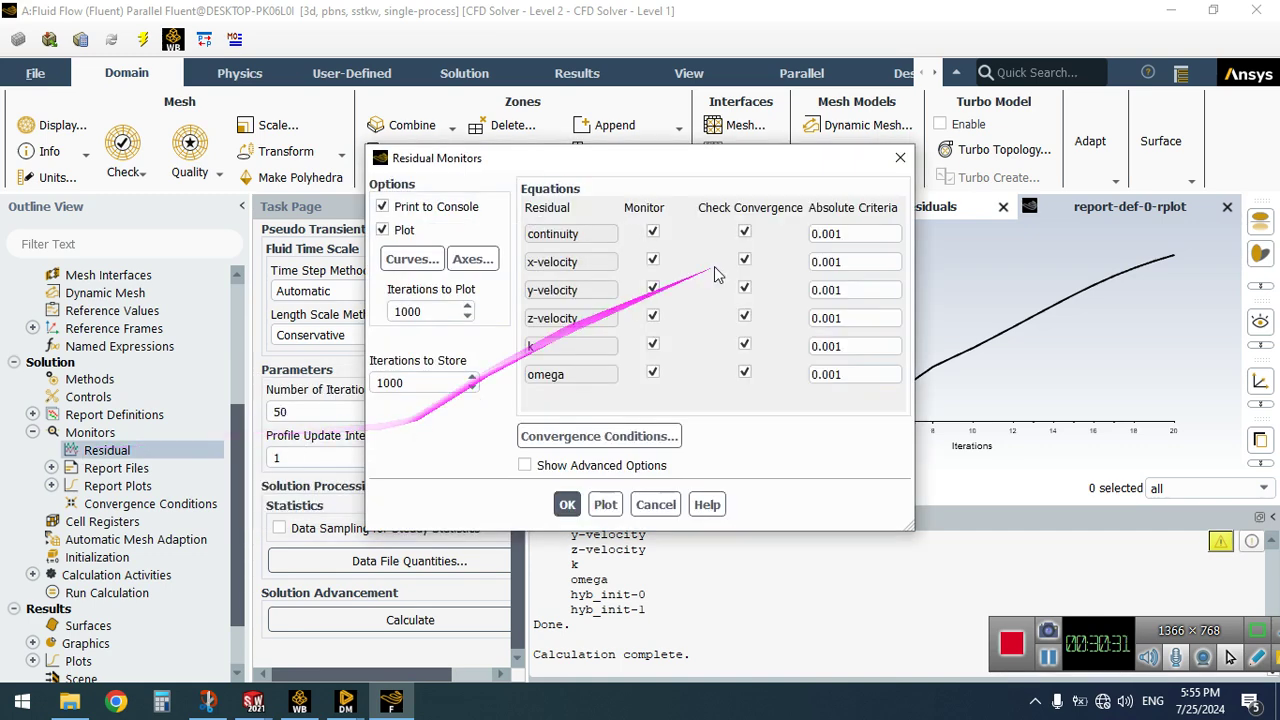
click(829, 233)
click(860, 291)
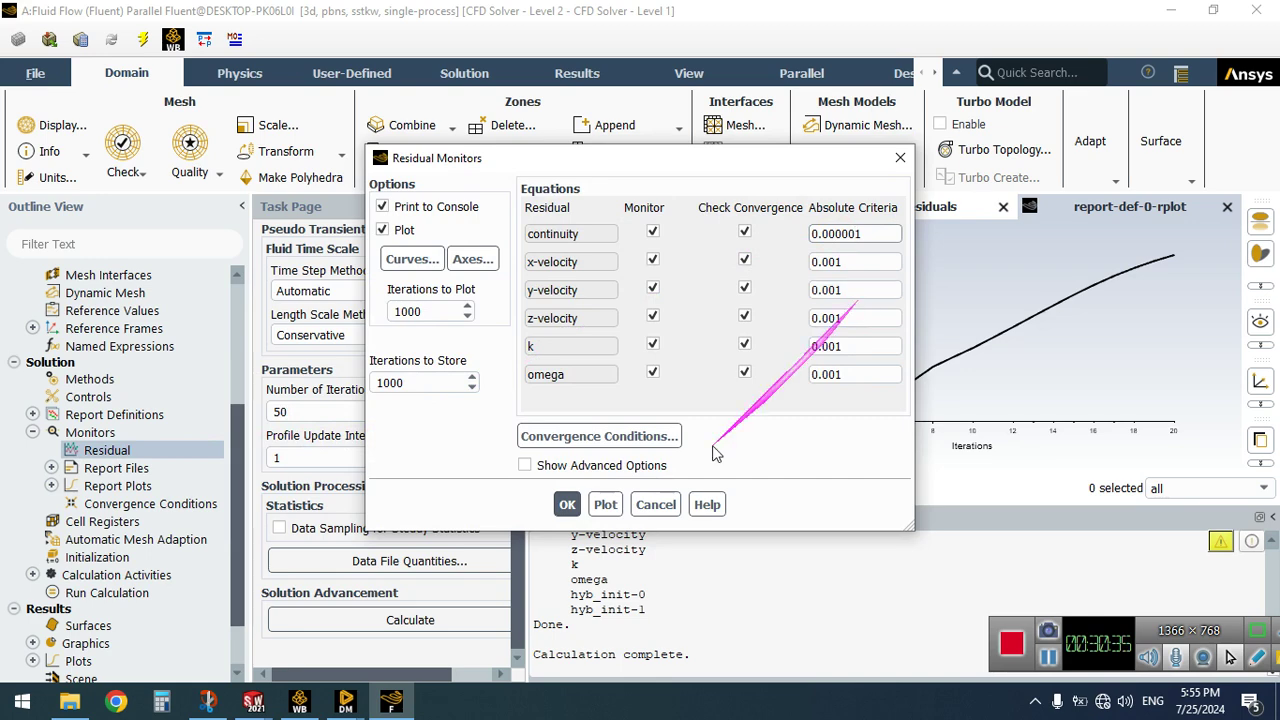
click(568, 504)
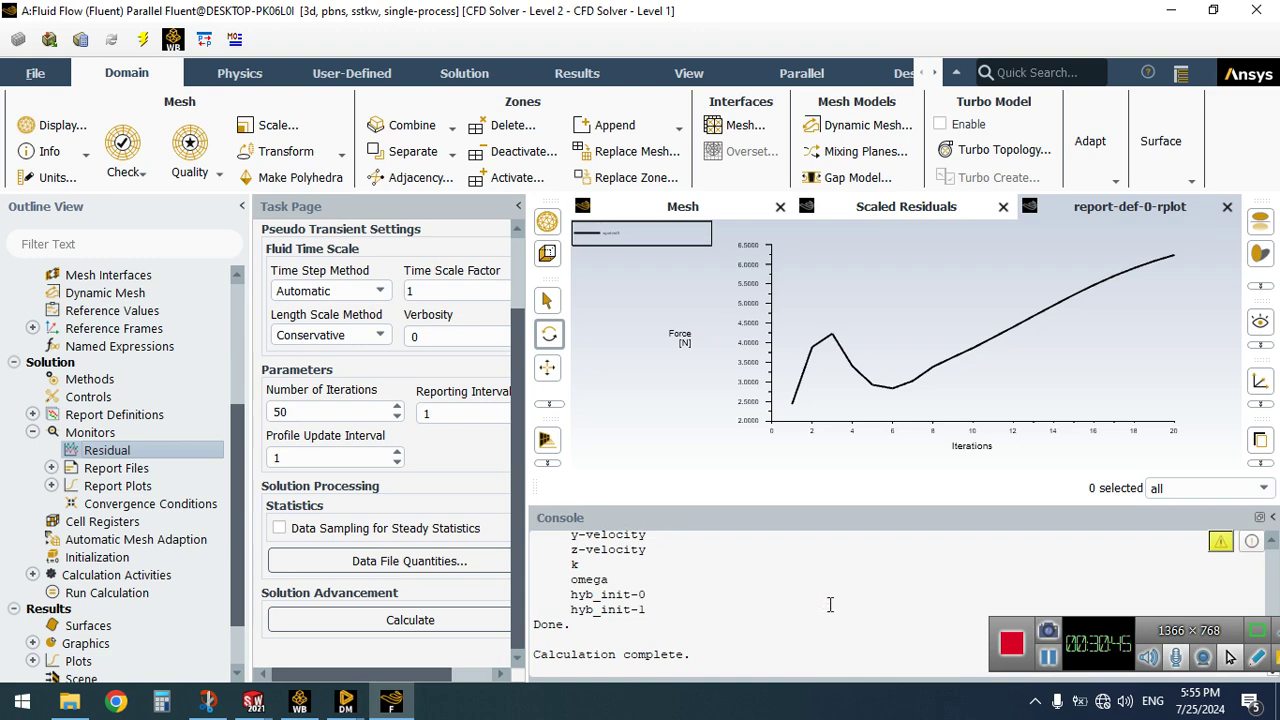
Start the calculation again to continue the solution for 50 more iterations
click(448, 620)
click(280, 458)
click(418, 503)
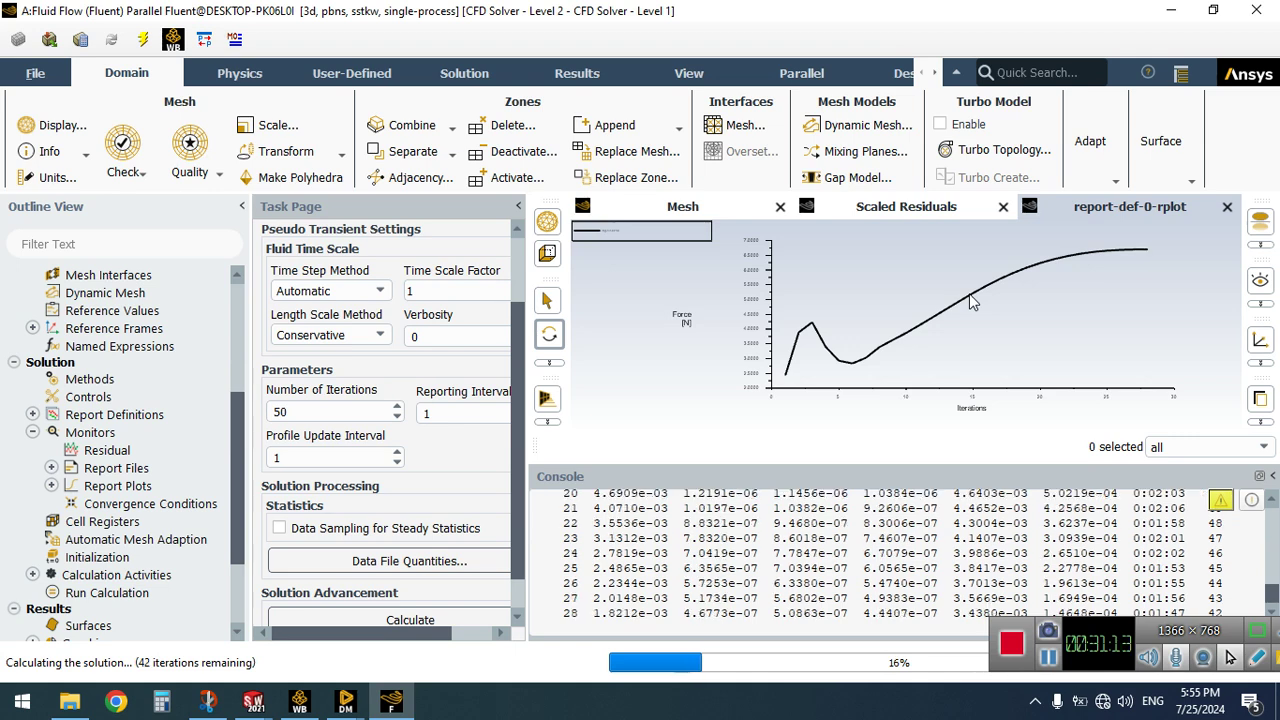
Examine the scaled residuals and the force report plot during the calculation and after it completes
click(940, 207)
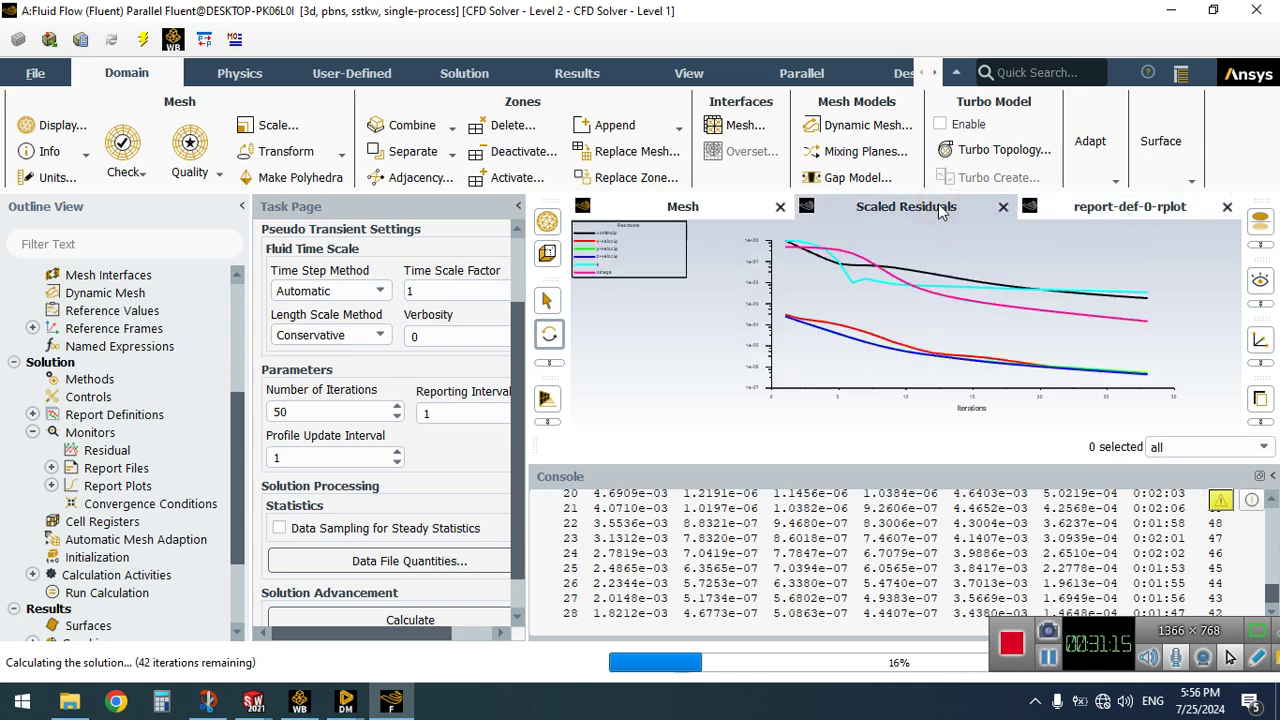
click(710, 208)
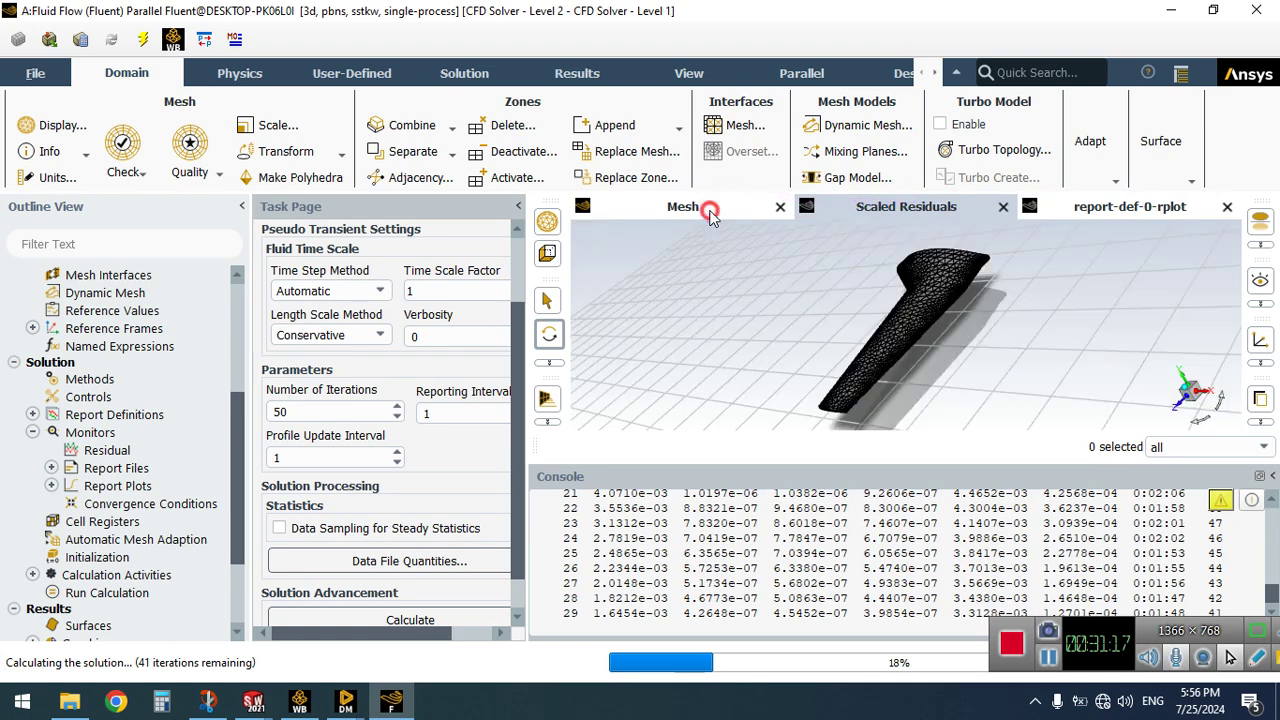
click(910, 210)
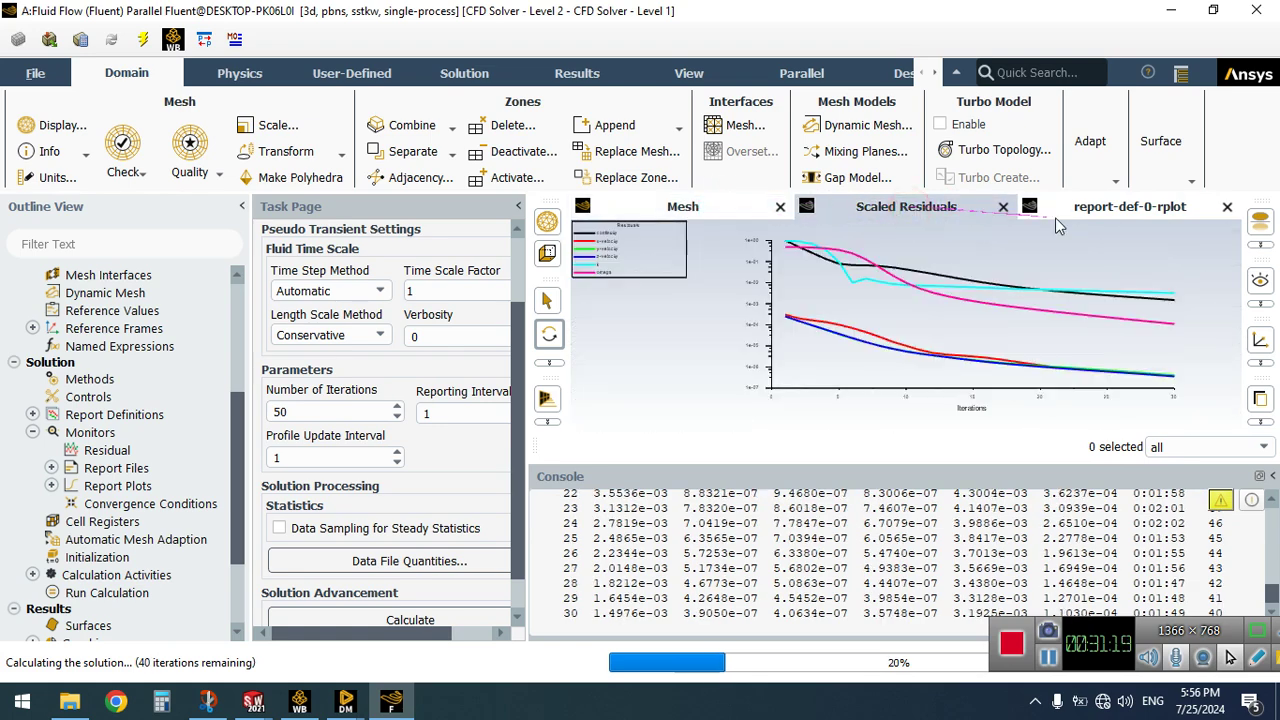
click(1113, 210)
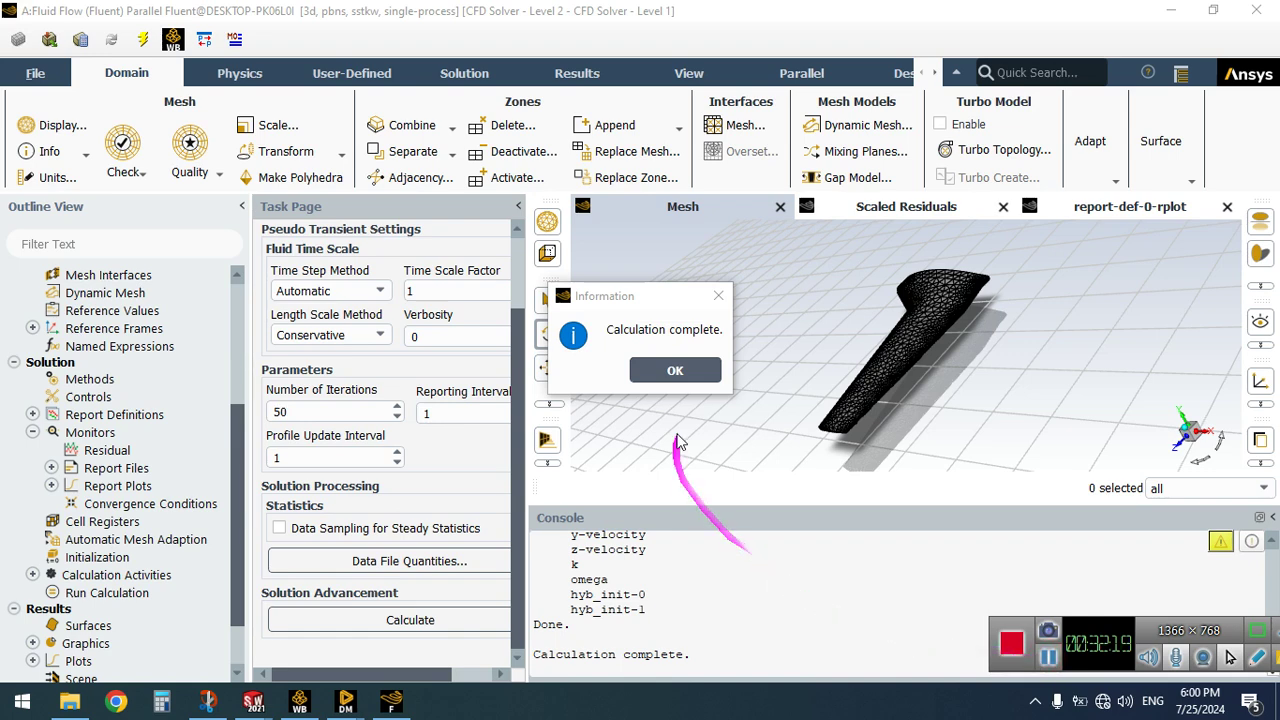
click(698, 376)
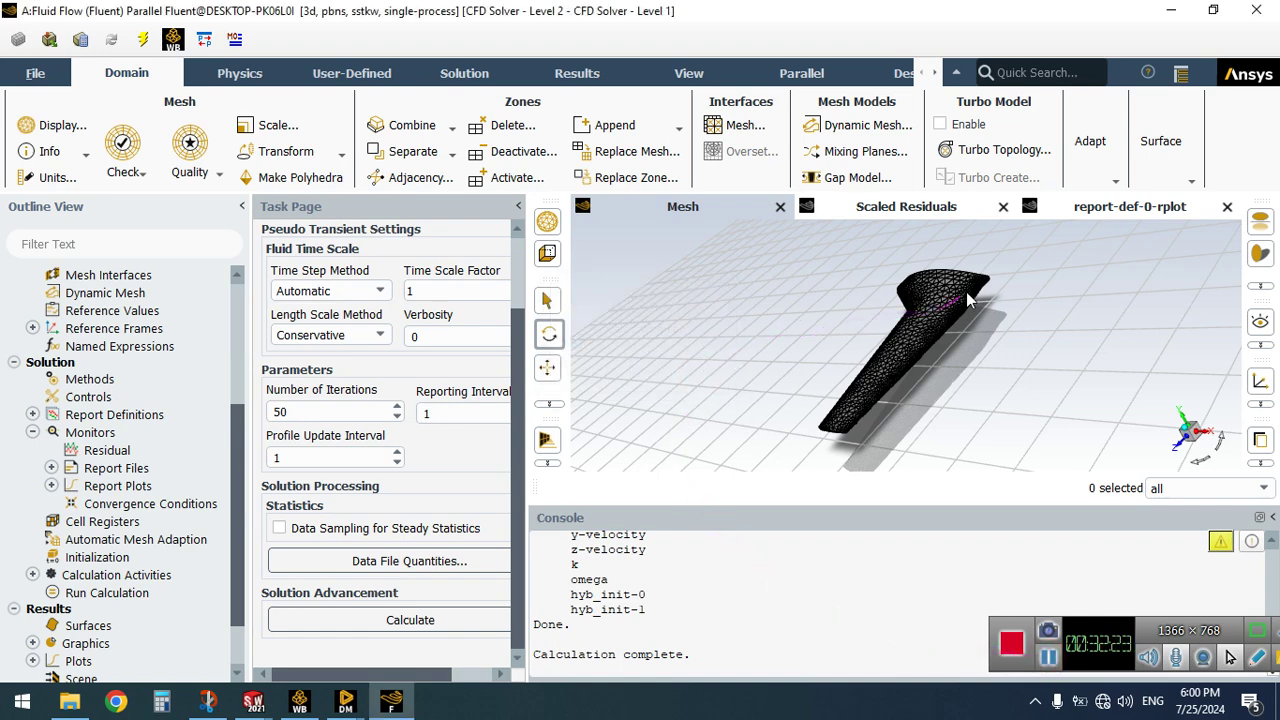
click(1115, 207)
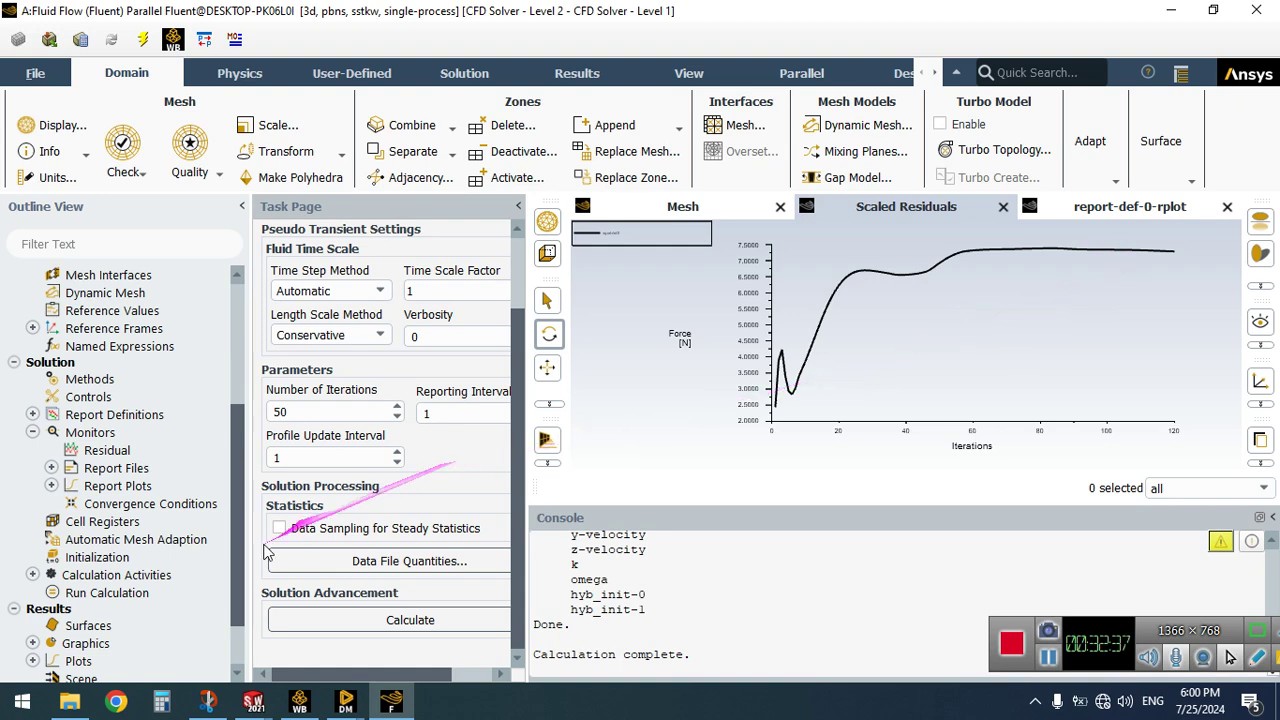
Create a contour plot of Static Pressure on the flyingwing surface and display it
scroll(190, 595, down, 2)
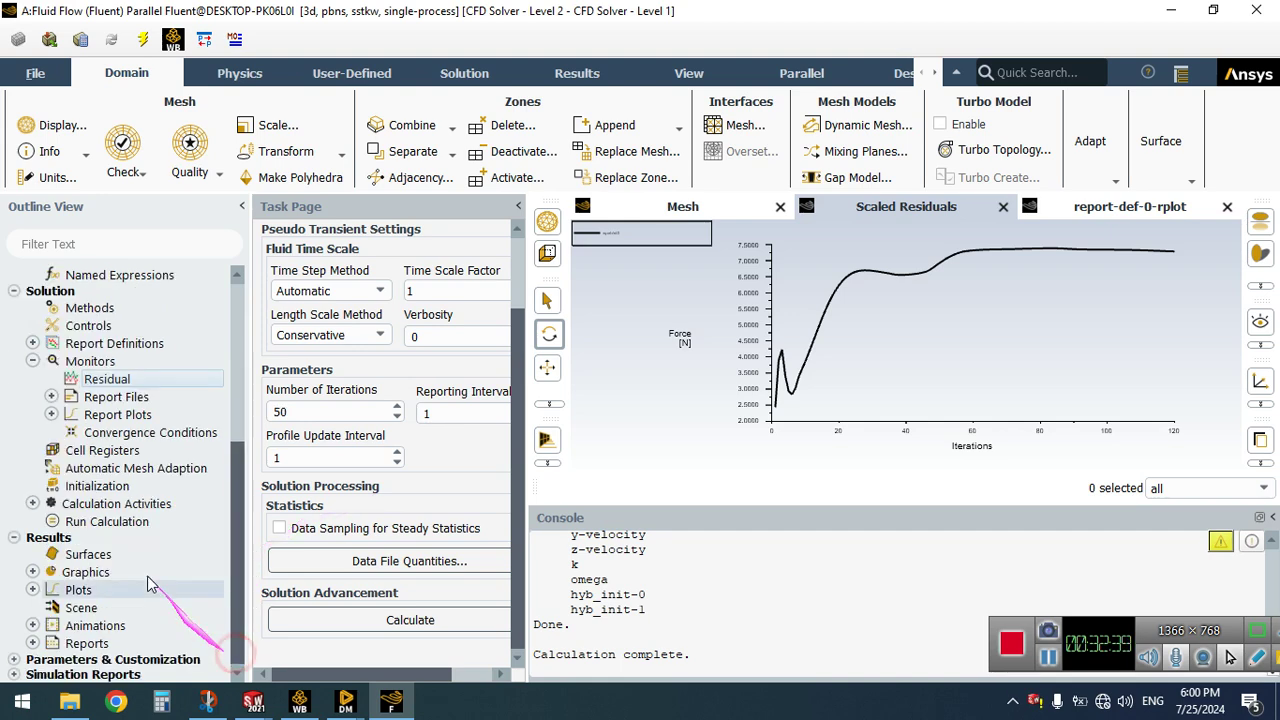
click(32, 572)
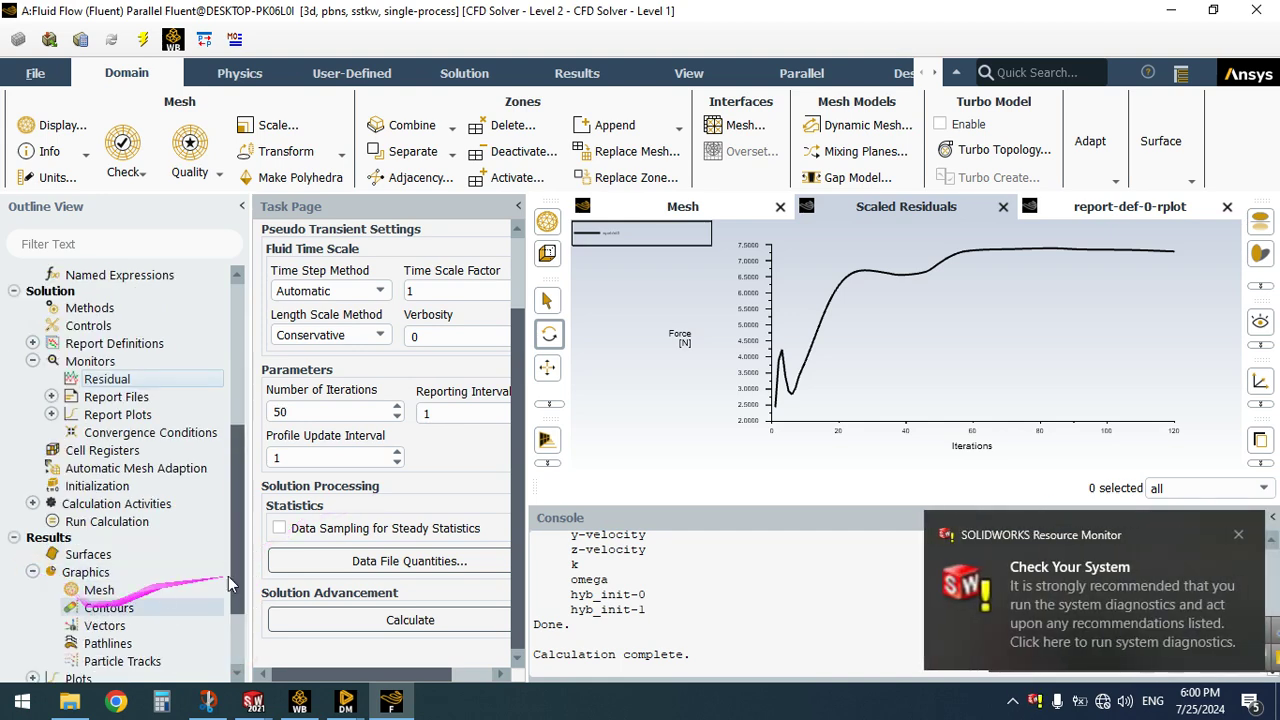
click(1238, 534)
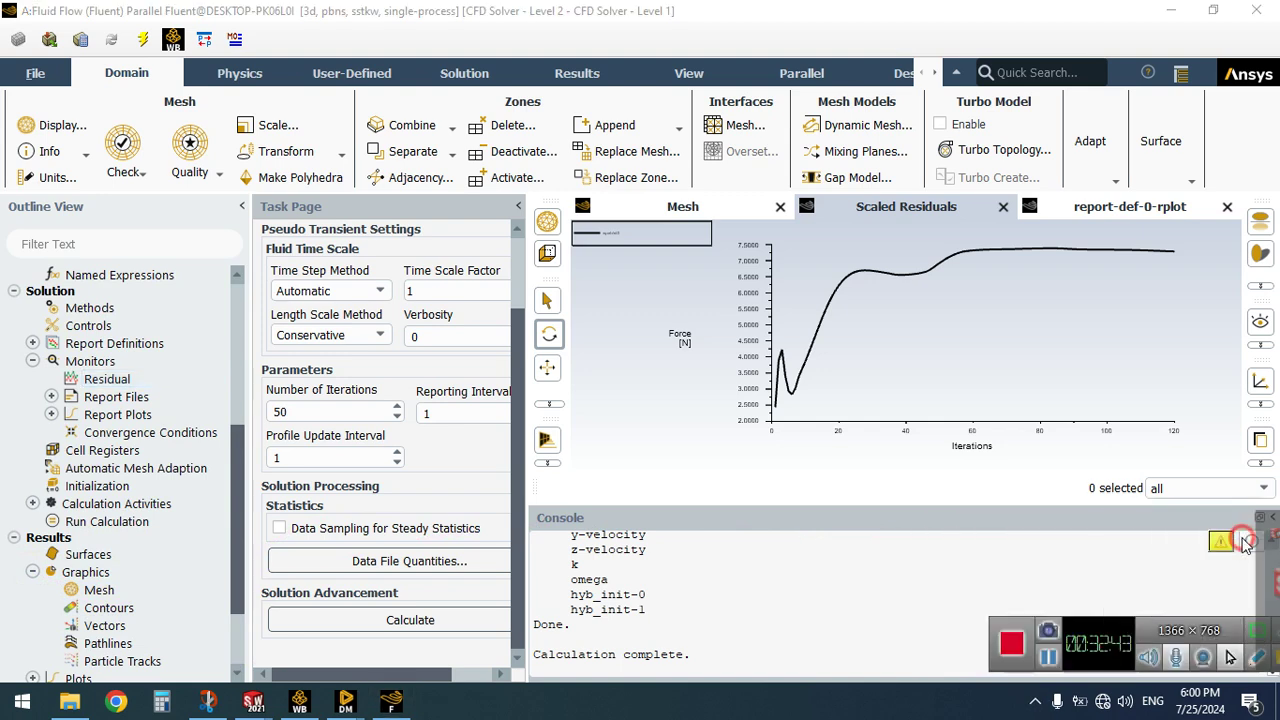
click(104, 608)
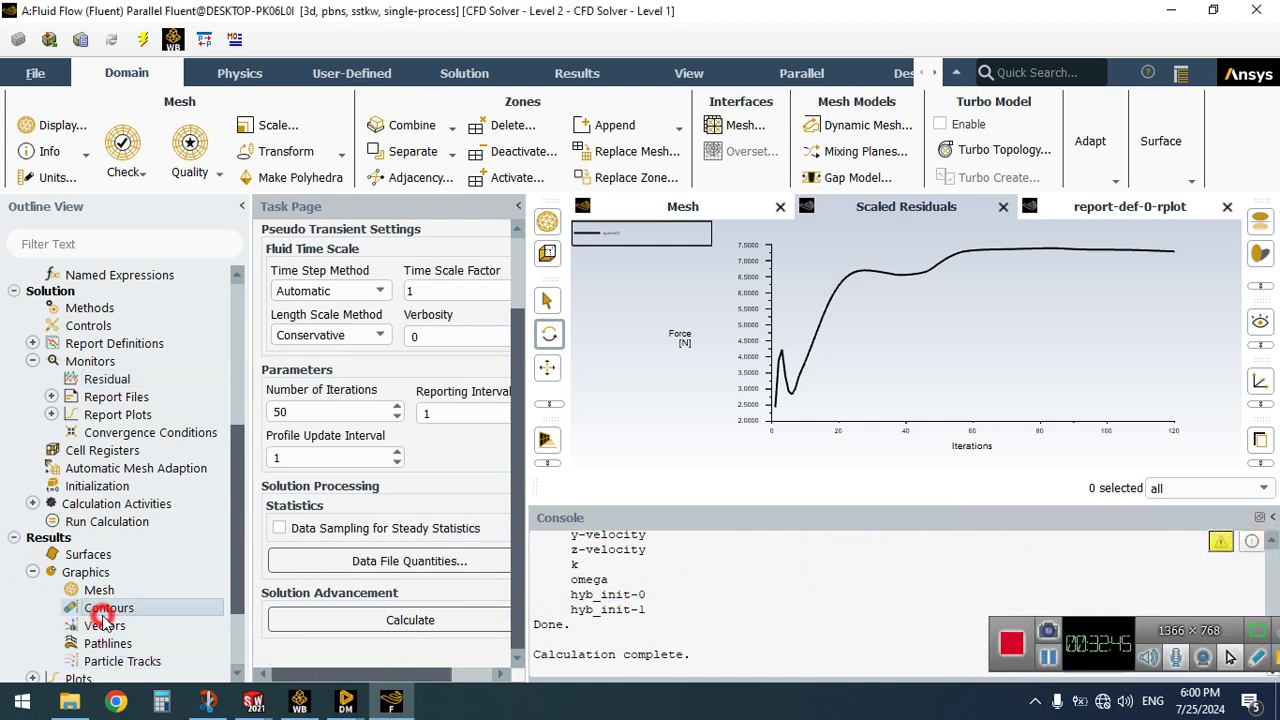
double_click(104, 608)
click(582, 334)
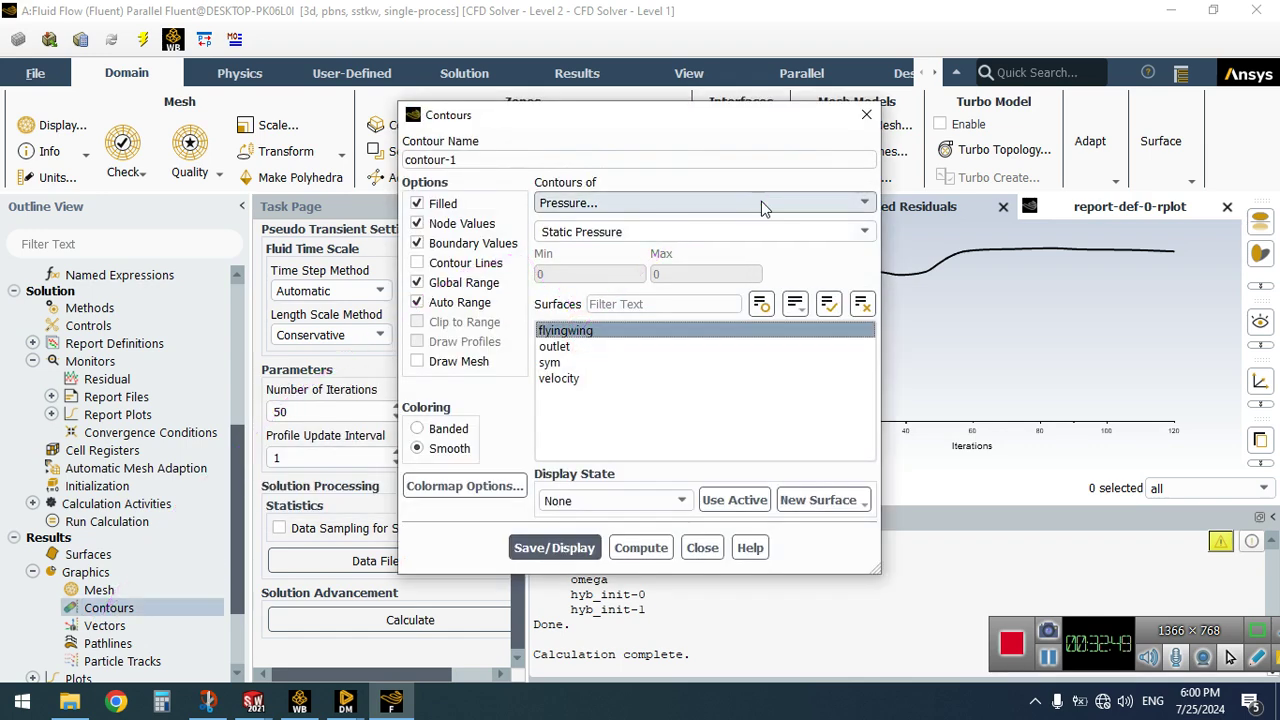
mouse_move(761, 205)
mouse_down()
mouse_move(545, 535)
mouse_move(676, 280)
mouse_up()
drag(771, 120, 476, 186)
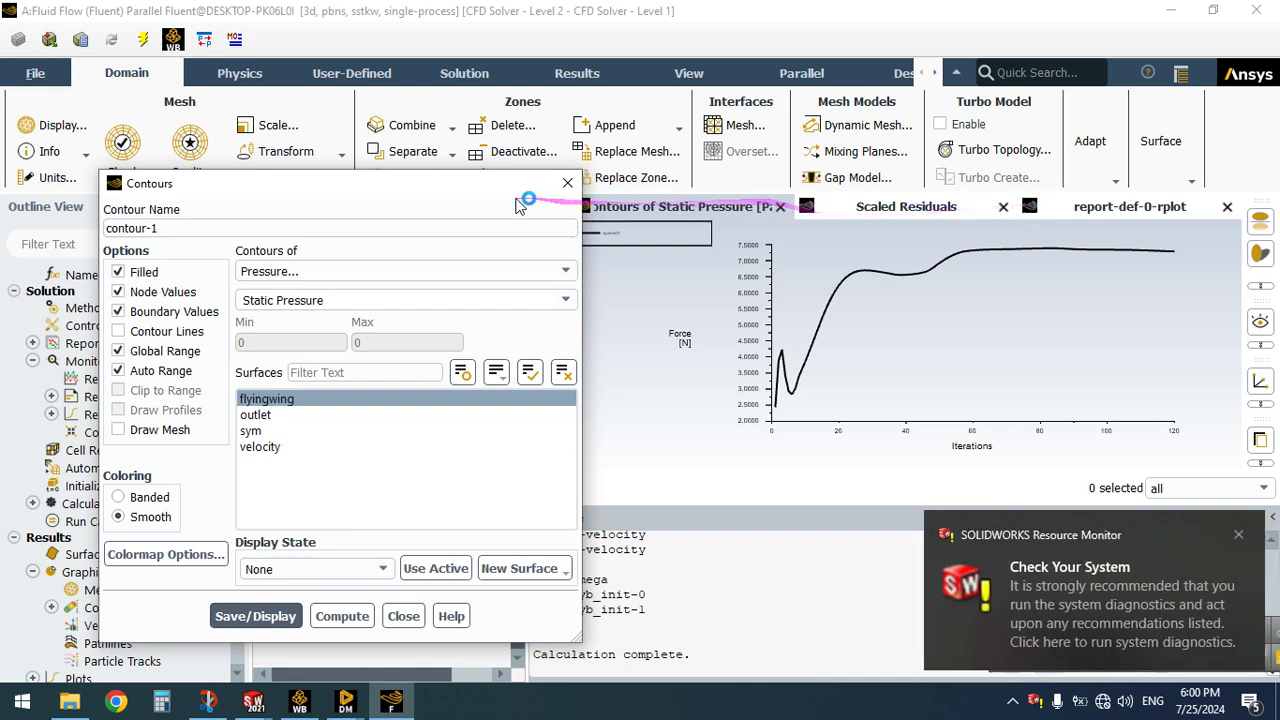
drag(412, 153, 948, 394)
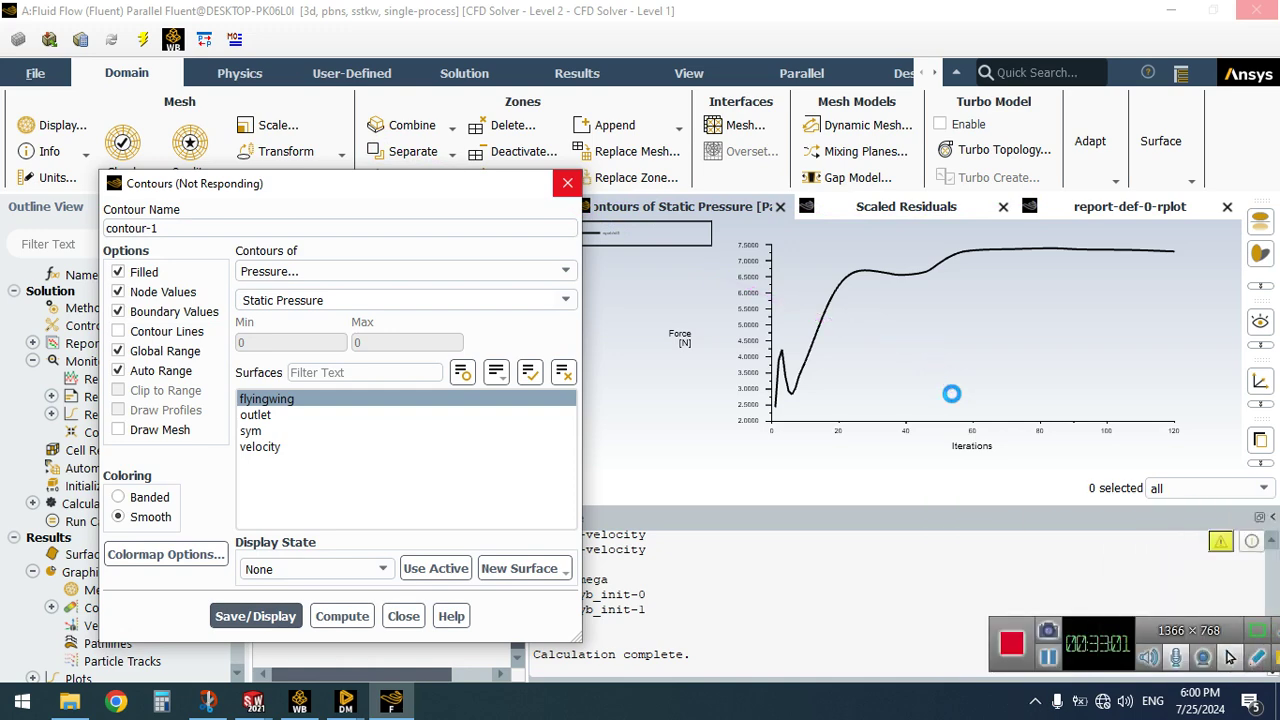
key(alt+Tab)
mouse_move(951, 394)
mouse_down()
mouse_move(546, 531)
mouse_move(420, 650)
mouse_up()
mouse_move(345, 708)
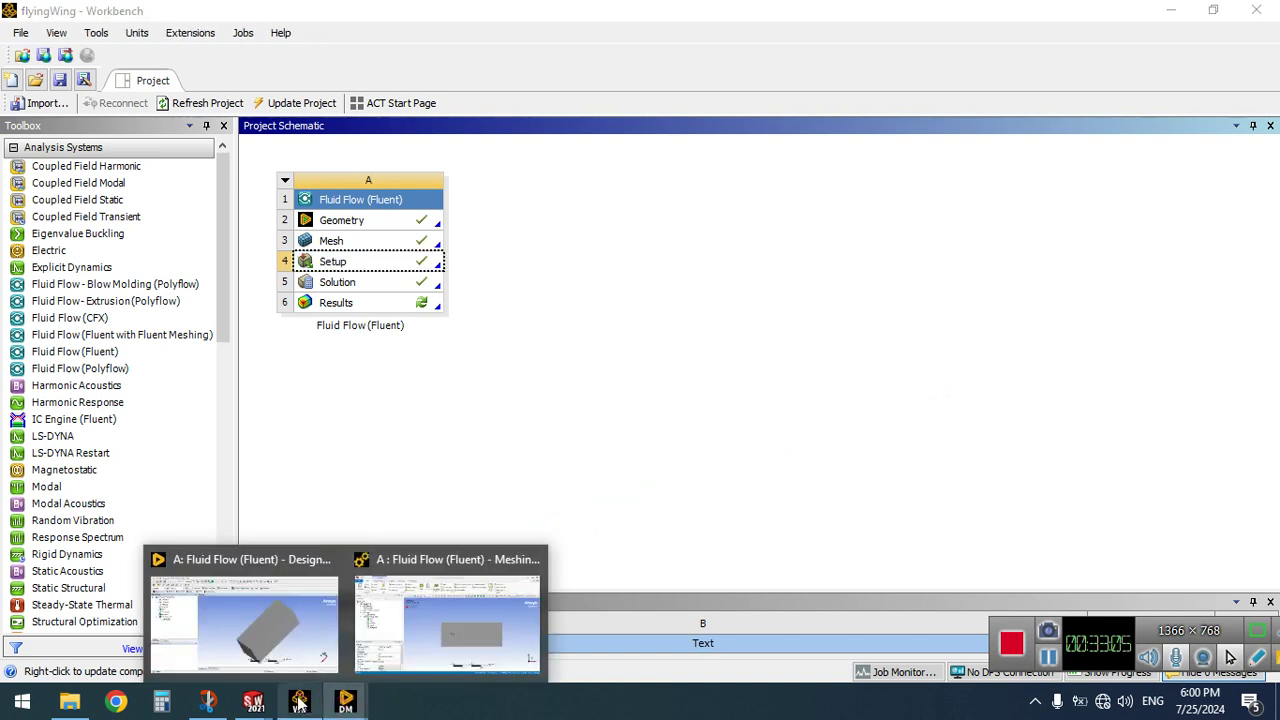
mouse_move(730, 570)
mouse_down()
mouse_move(788, 562)
mouse_move(563, 566)
mouse_move(820, 491)
mouse_move(995, 540)
mouse_up()
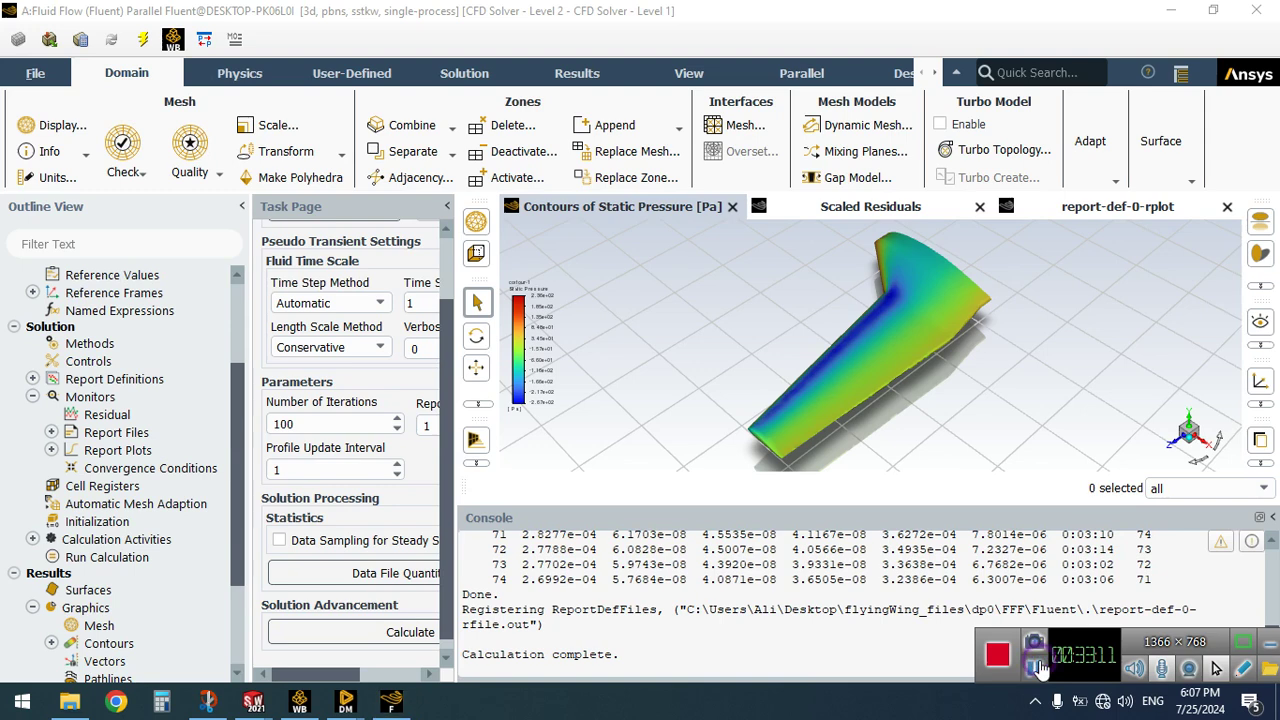
mouse_move(1030, 655)
mouse_down()
mouse_move(628, 357)
mouse_move(480, 440)
mouse_move(830, 320)
mouse_move(795, 272)
mouse_move(625, 300)
mouse_move(505, 342)
mouse_up()
Examine the static pressure contours on the wing from several viewing angles
click(476, 336)
mouse_move(766, 394)
mouse_down()
mouse_move(797, 346)
mouse_move(933, 295)
mouse_move(1151, 363)
mouse_move(1050, 350)
mouse_up()
mouse_move(787, 268)
mouse_down()
mouse_move(697, 245)
mouse_move(774, 307)
mouse_up()
mouse_move(886, 361)
mouse_down()
mouse_move(829, 206)
mouse_move(808, 230)
mouse_move(809, 308)
mouse_move(790, 288)
mouse_move(852, 388)
mouse_move(854, 203)
mouse_move(903, 240)
mouse_move(895, 372)
mouse_move(858, 355)
mouse_move(828, 402)
mouse_up()
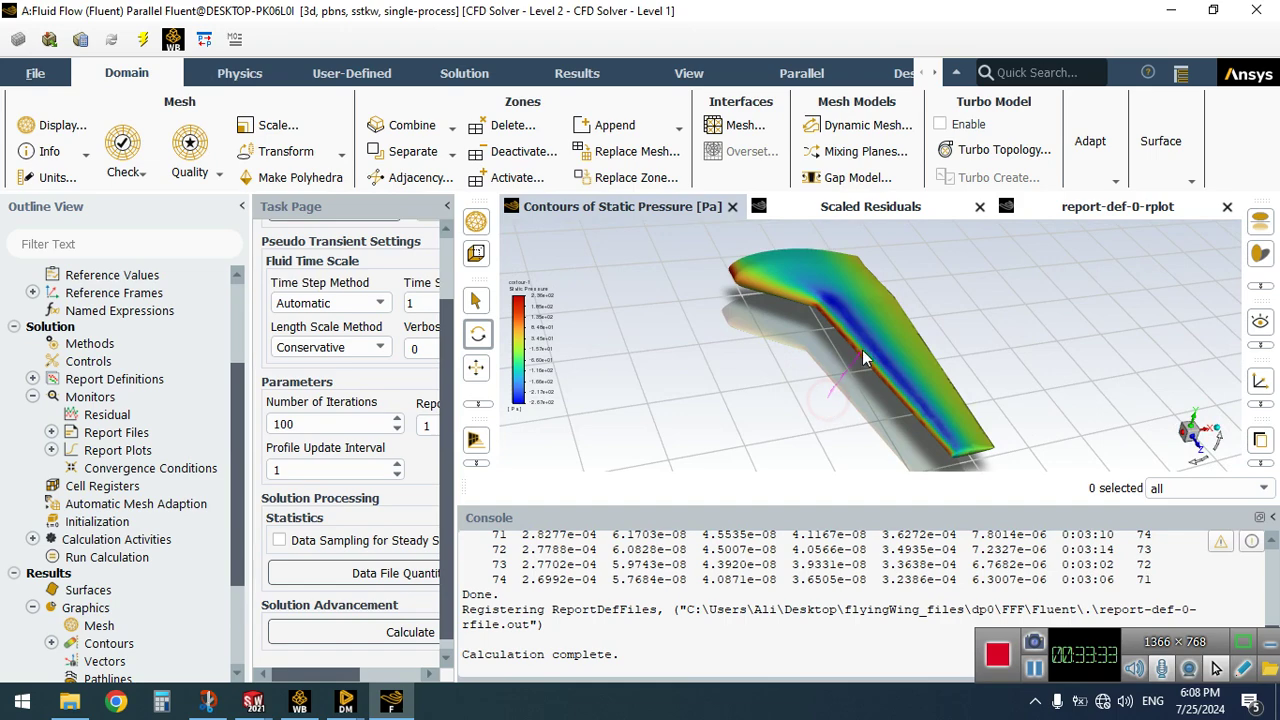
drag(870, 340, 776, 292)
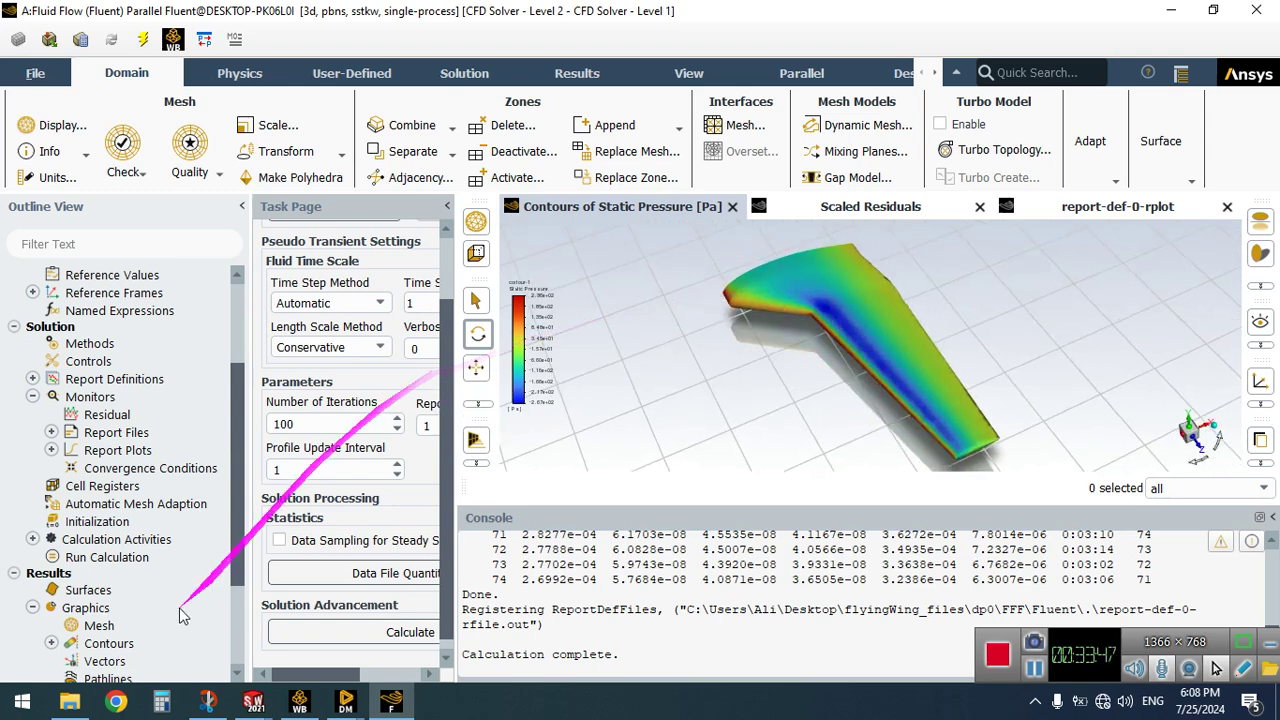
Open the Forces report under the results and set its direction vector to X 0, Y 1
scroll(200, 620, down, 3)
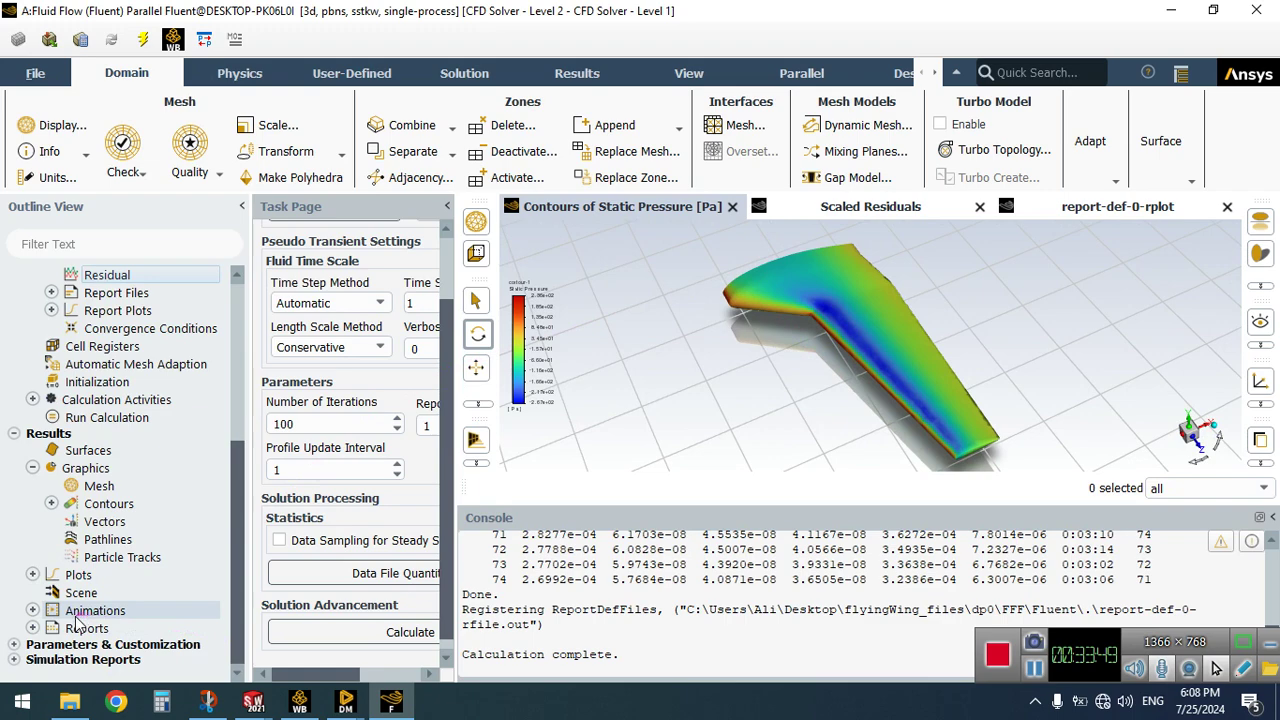
click(32, 575)
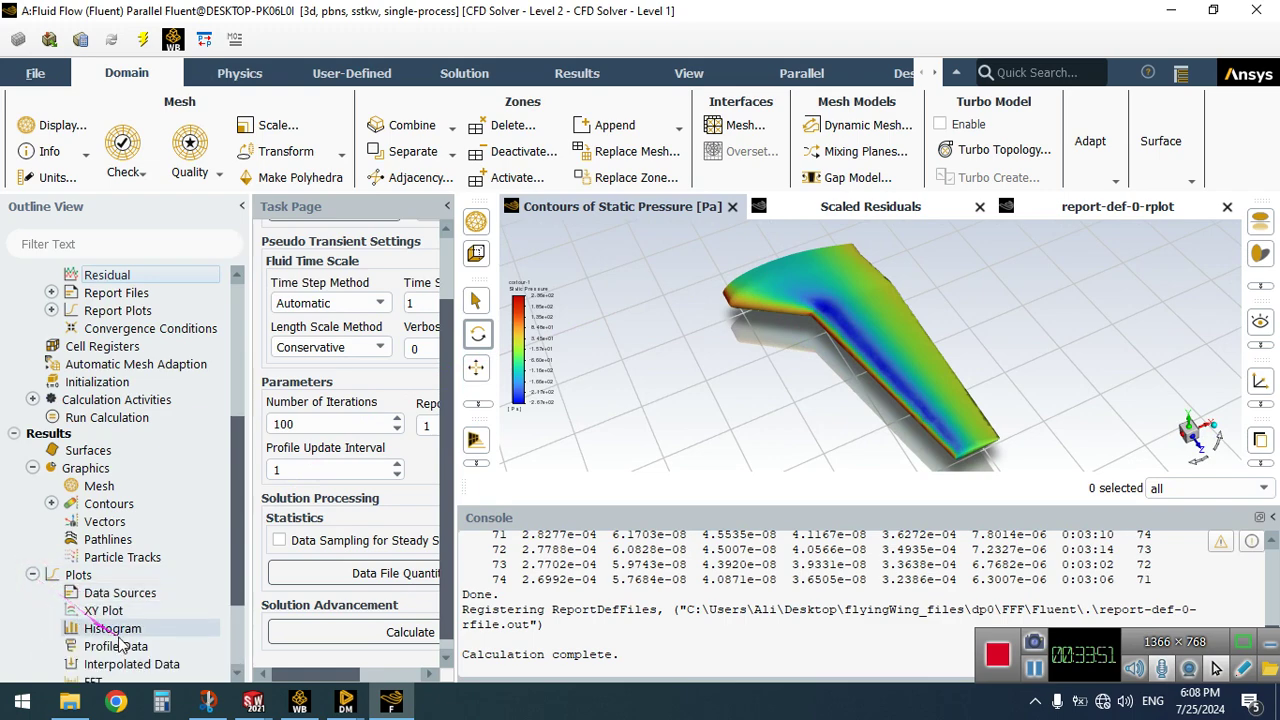
scroll(228, 637, down, 3)
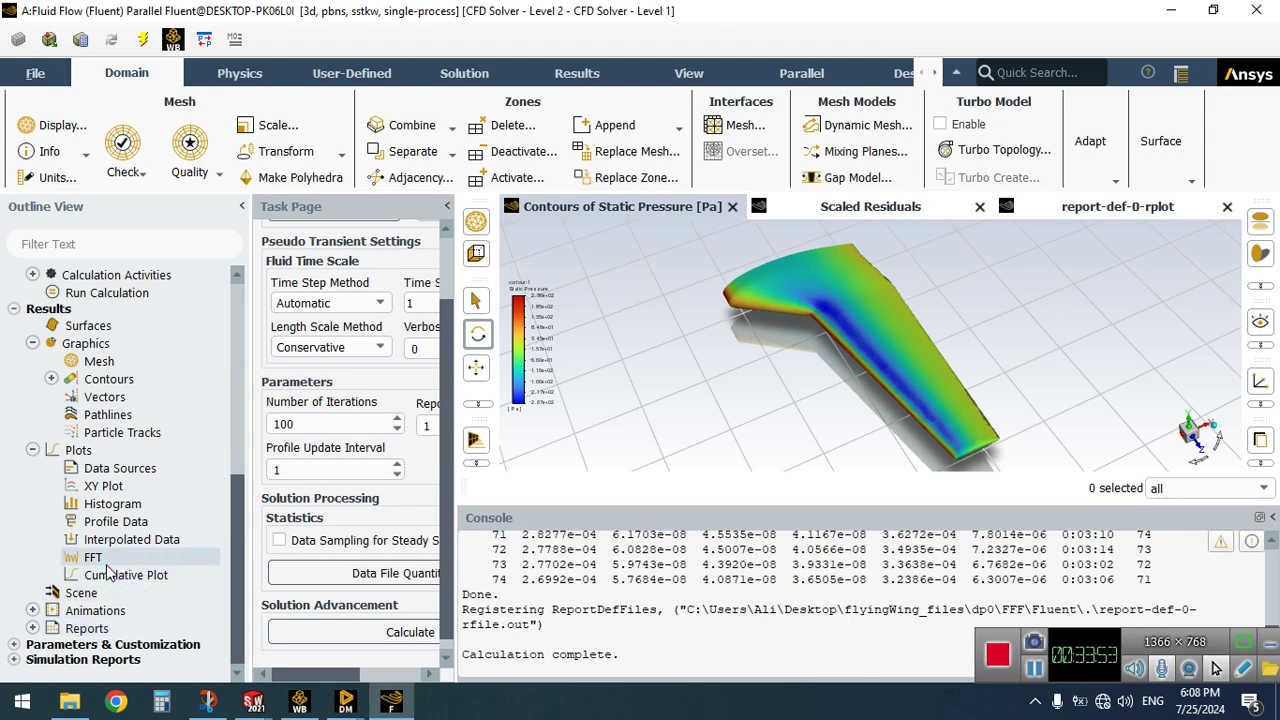
click(32, 628)
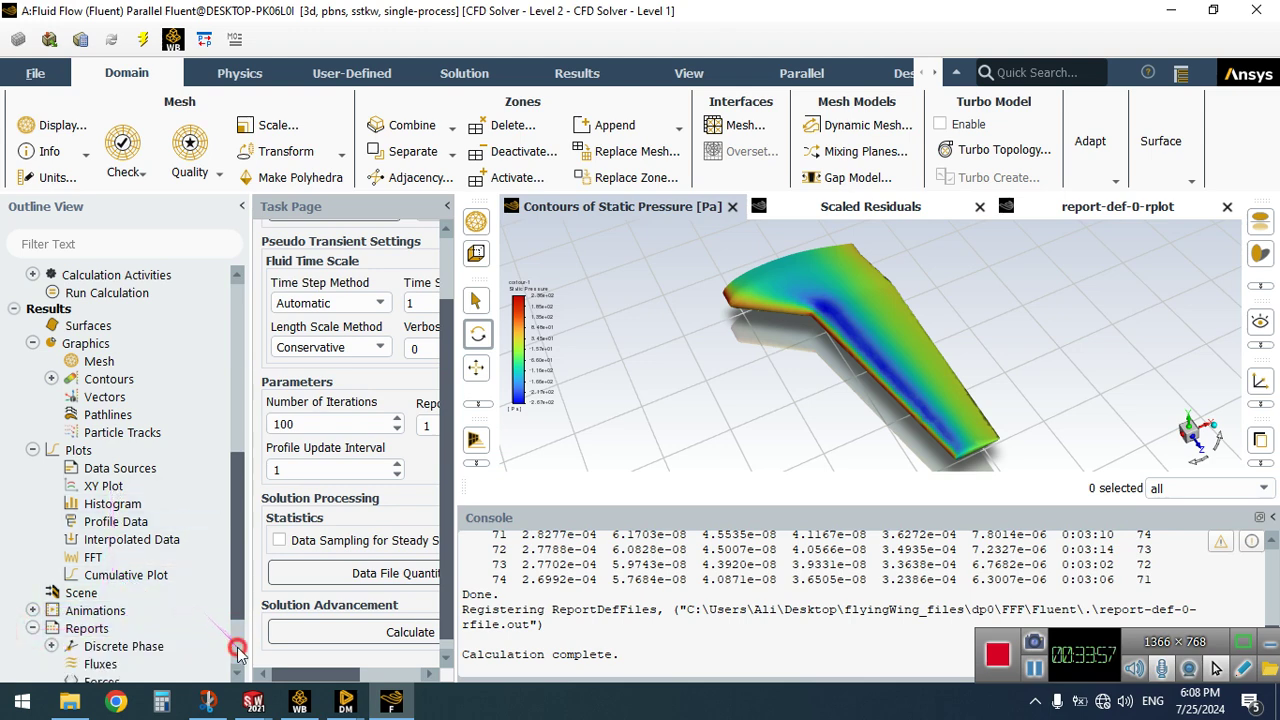
scroll(237, 650, down, 3)
double_click(100, 578)
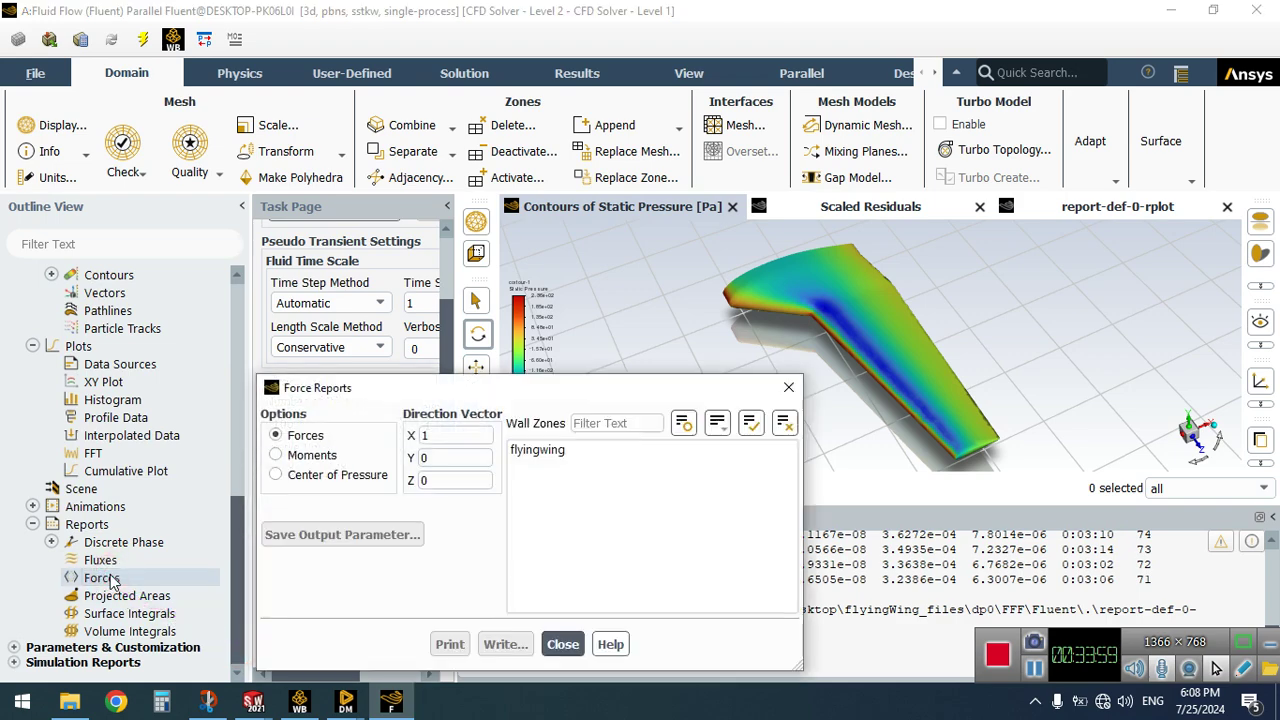
click(453, 436)
key(BackSpace)
text(0)
key(Tab)
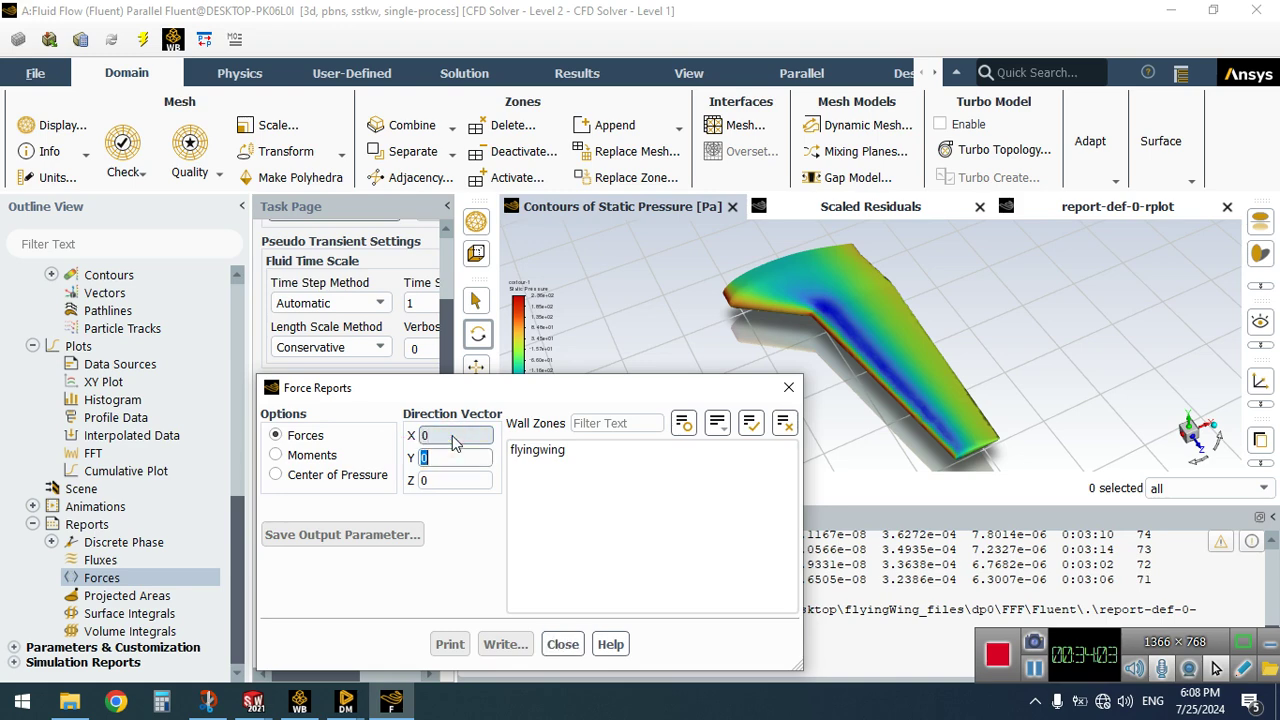
text(1)
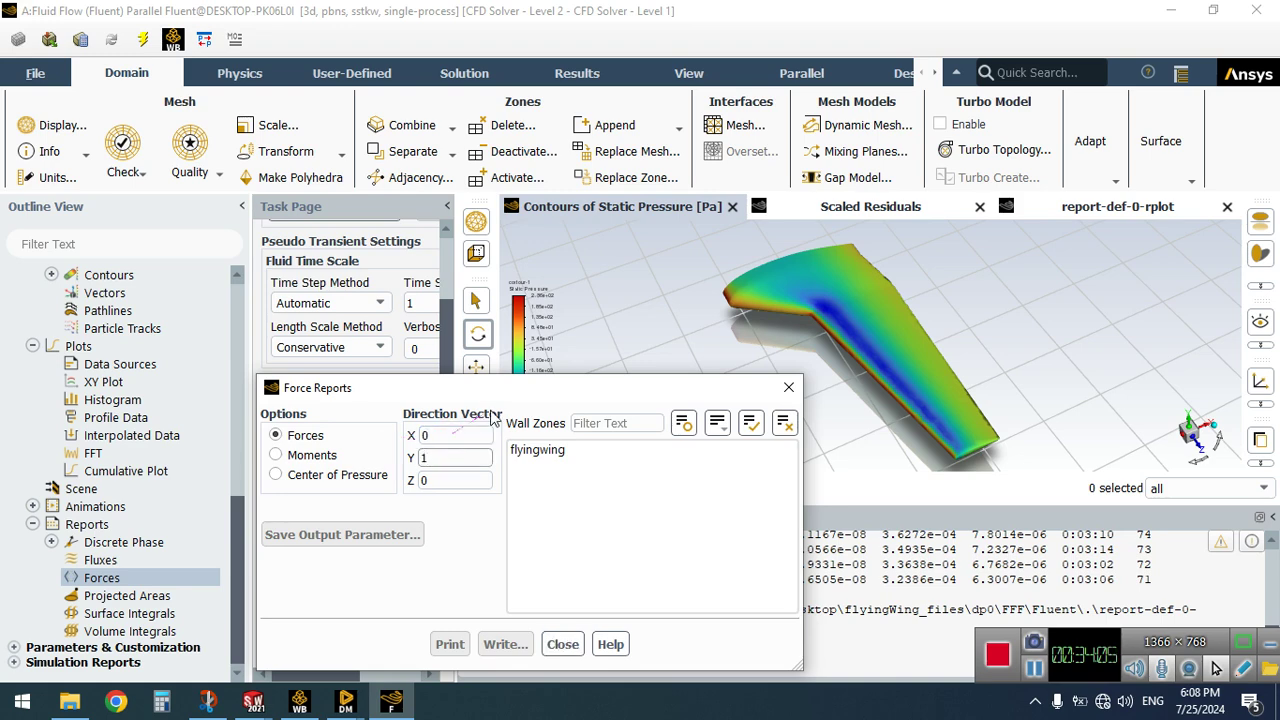
Choose the flyingwing wall zone and print its force report to the console
drag(514, 388, 466, 209)
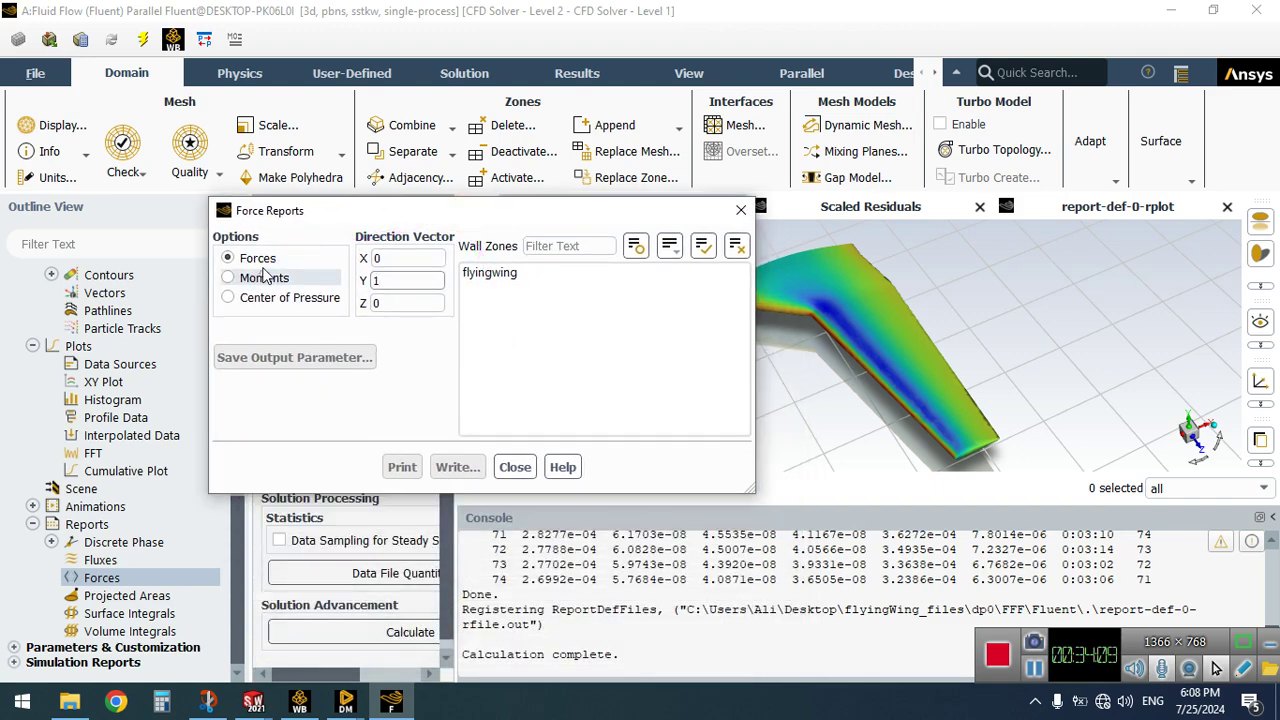
click(494, 273)
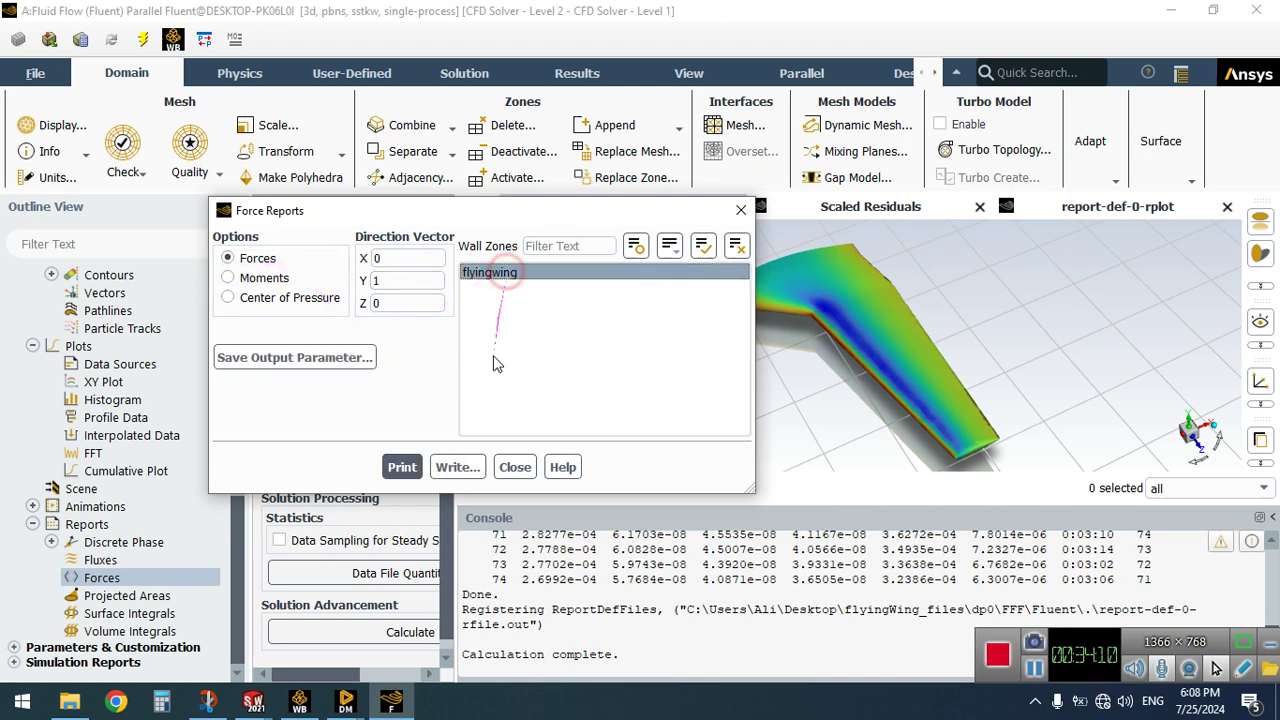
click(402, 467)
drag(610, 210, 533, 163)
drag(1092, 648, 1110, 691)
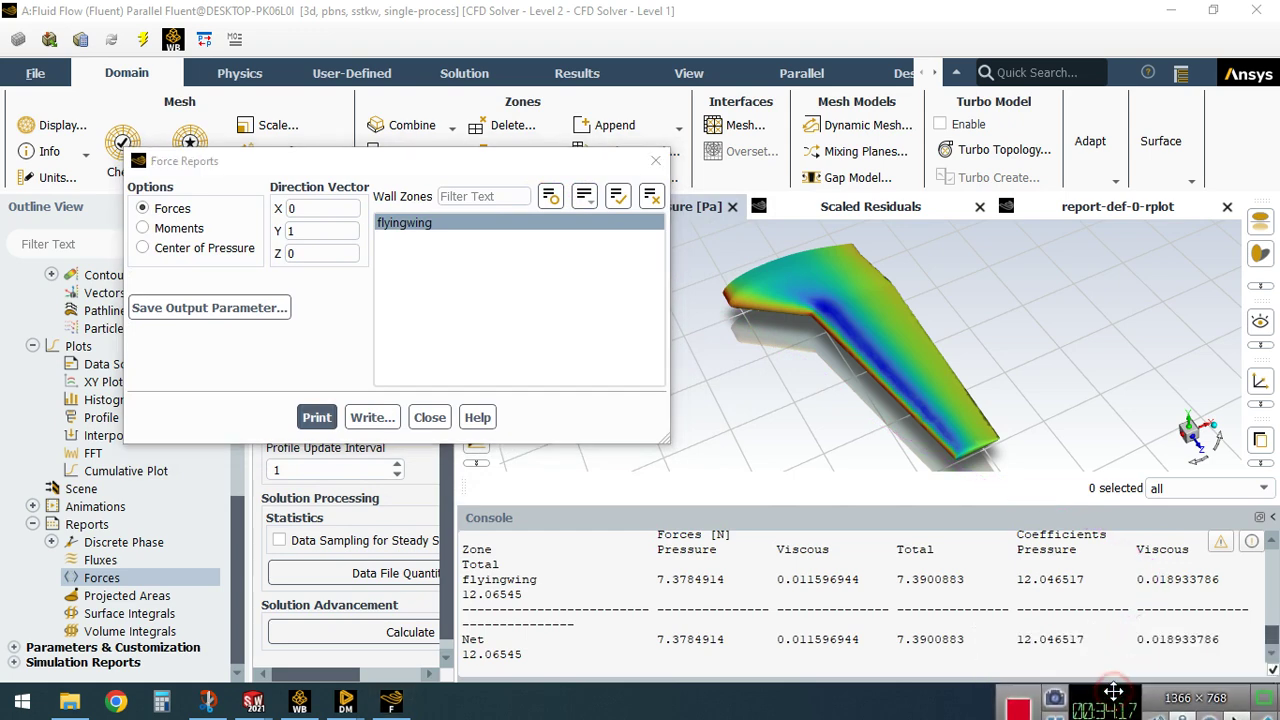
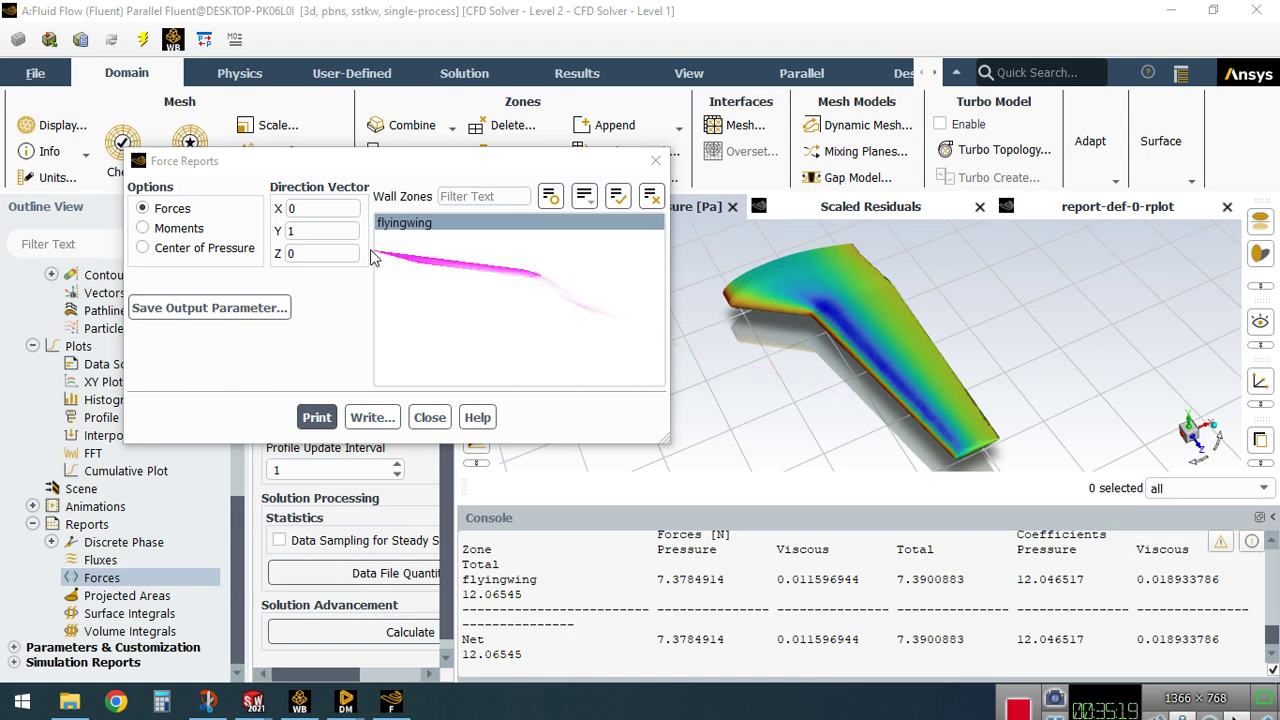
Switch the report option to Moments and set the moment center's X coordinate to 0.25 m
click(190, 229)
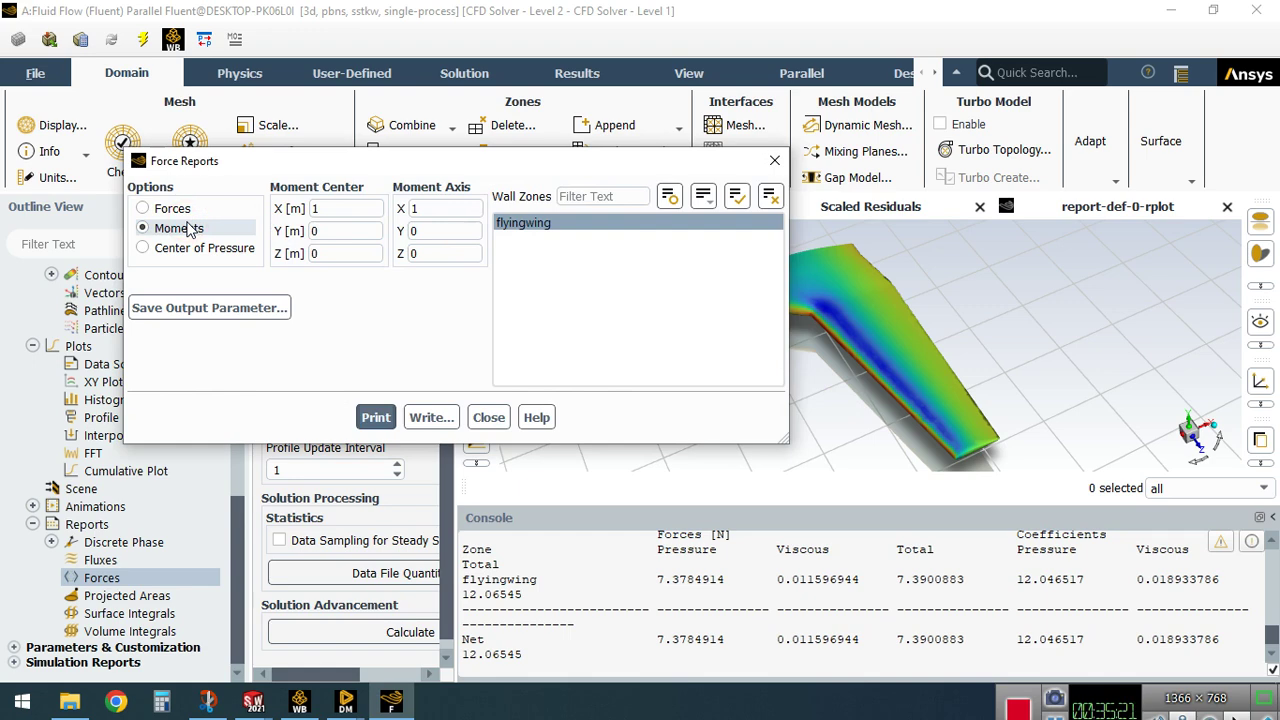
double_click(340, 208)
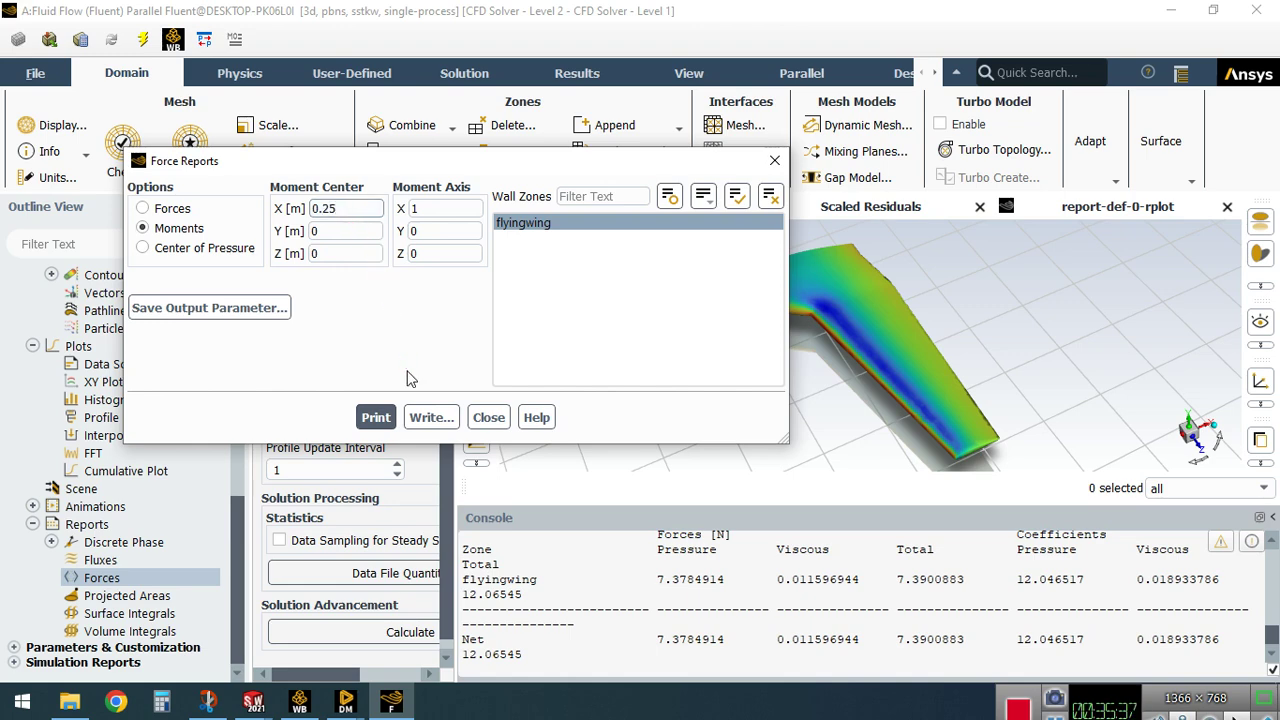
click(339, 234)
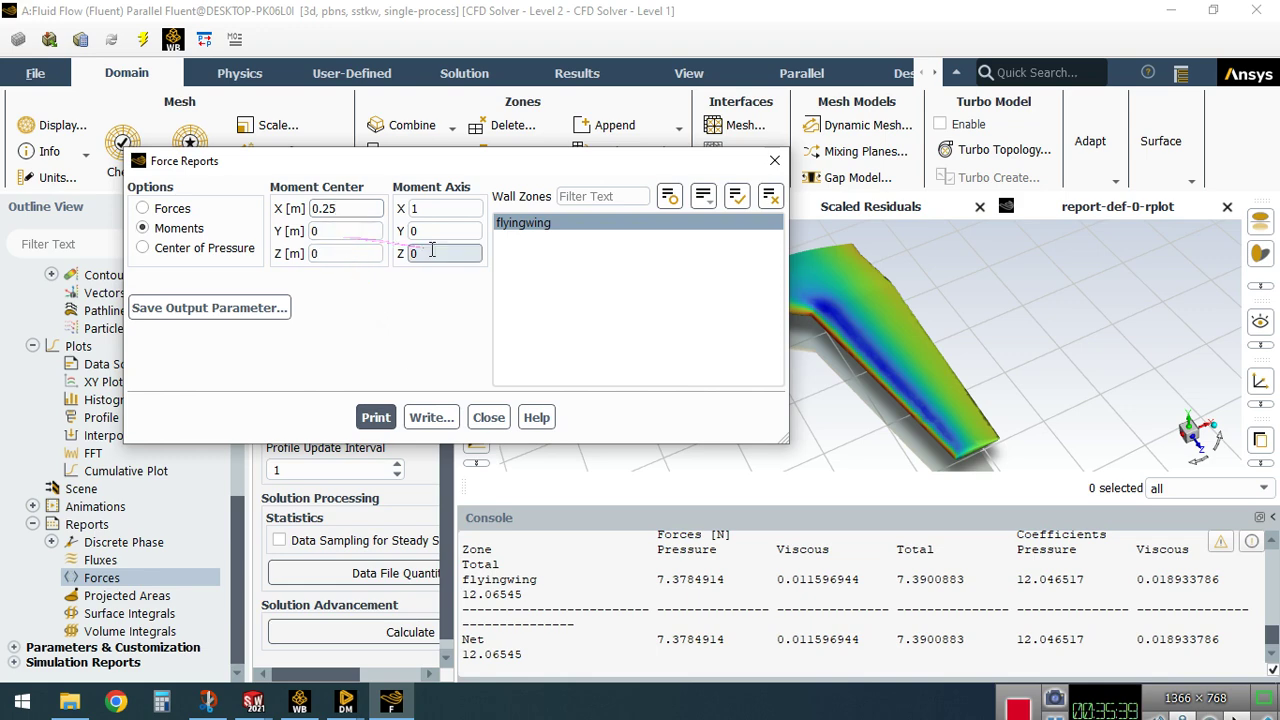
Switch to the flyingWing part in SOLIDWORKS, open Sketch1 for editing and check the coordinates of the airfoil's leading- and trailing-edge points
mouse_move(254, 705)
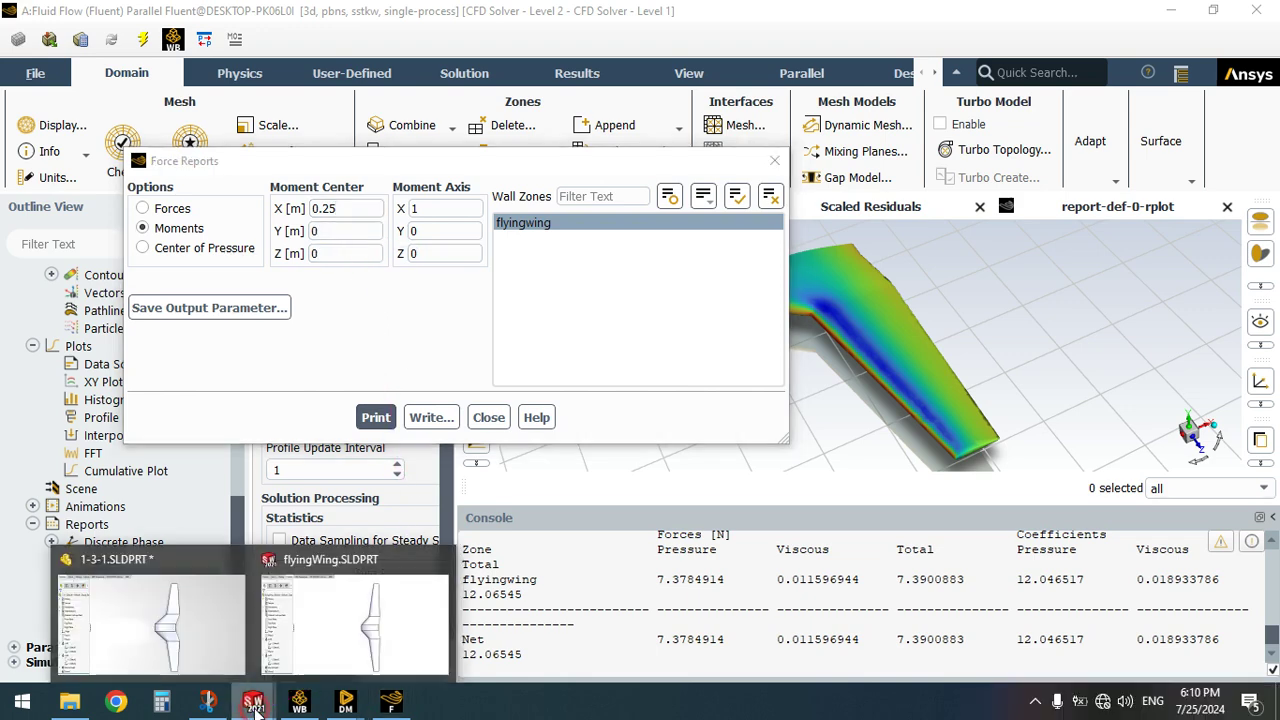
click(369, 636)
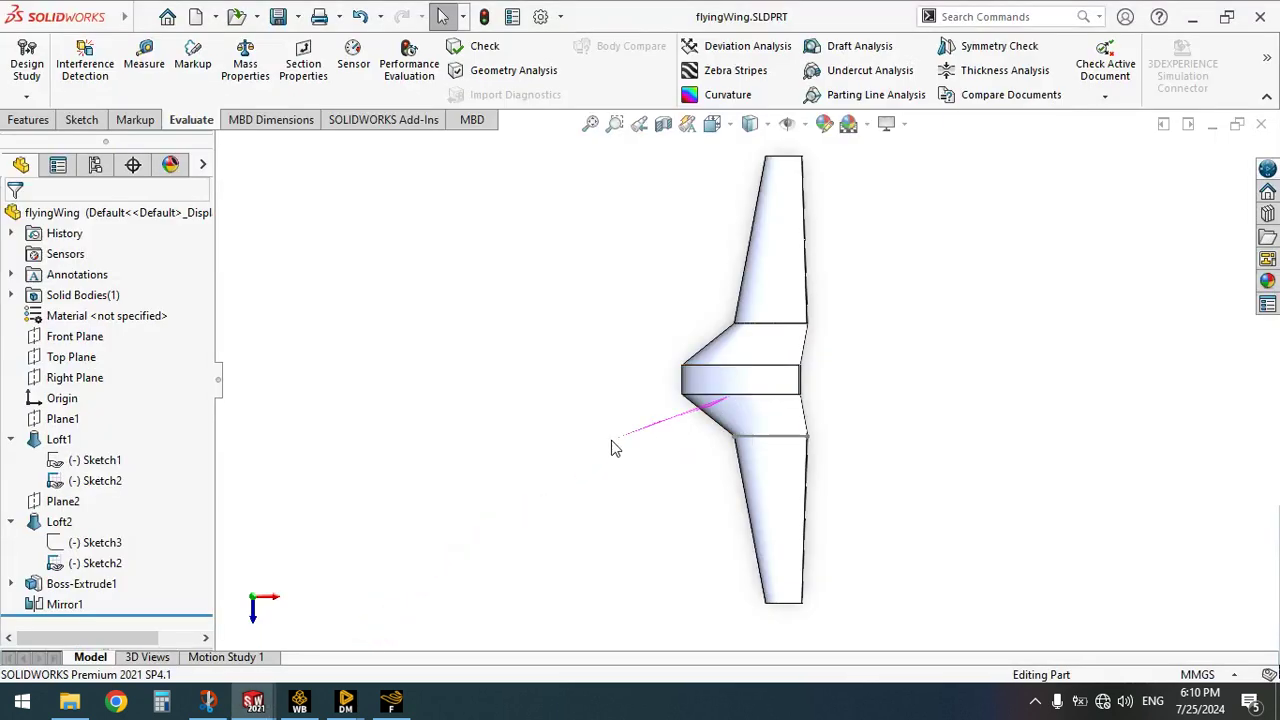
click(92, 460)
click(107, 405)
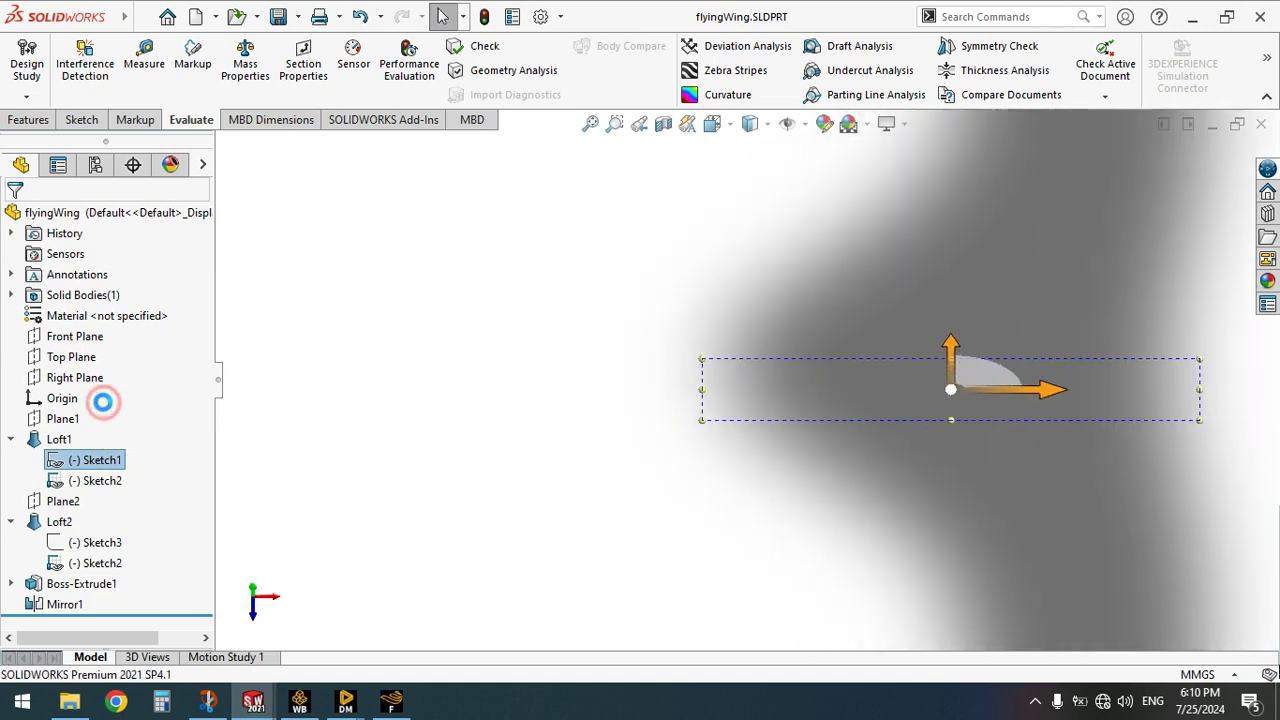
click(590, 123)
click(455, 381)
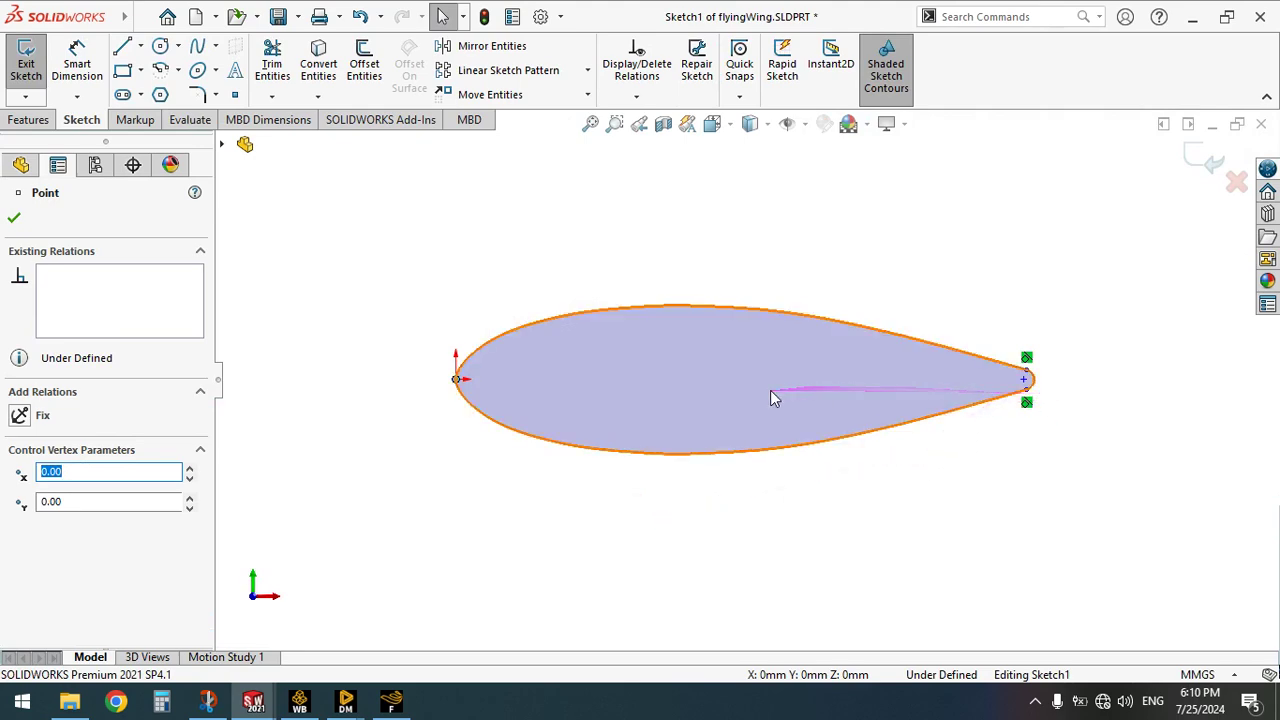
click(1029, 375)
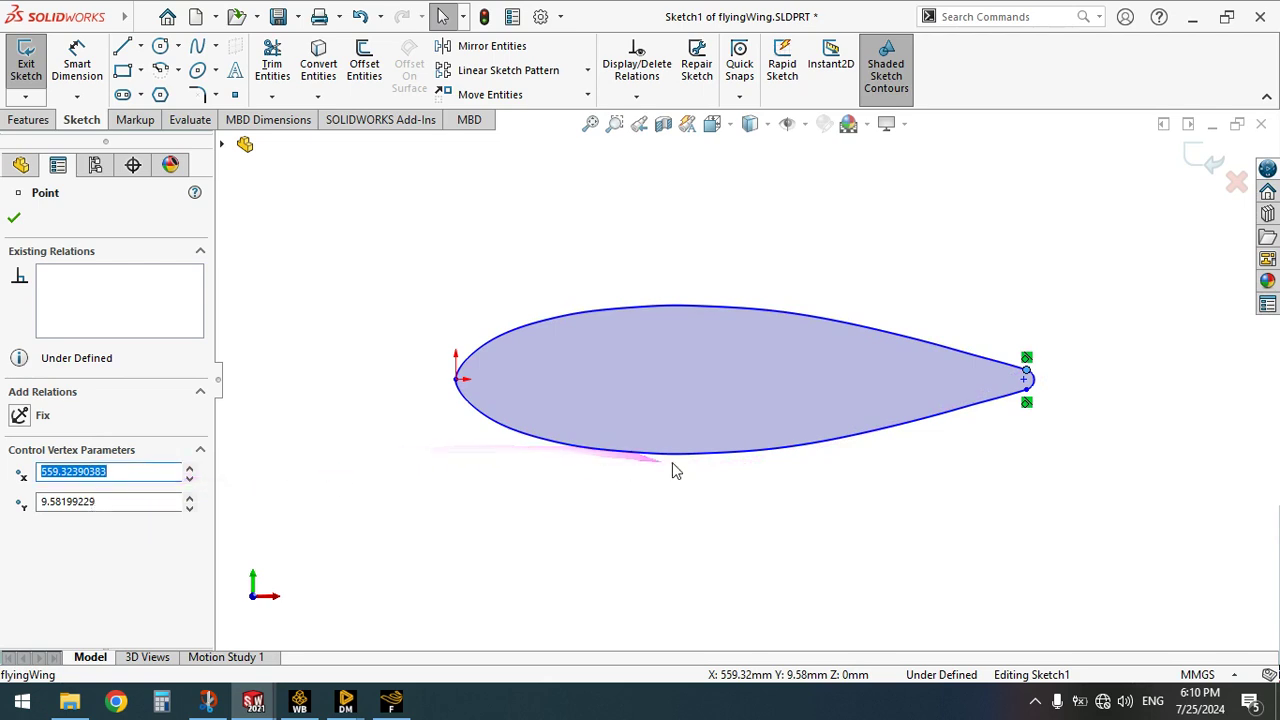
Back in Fluent, set the moment center X to 0.27 m and the moment axis to 0, 0, 1, and print the flyingwing moments
click(391, 703)
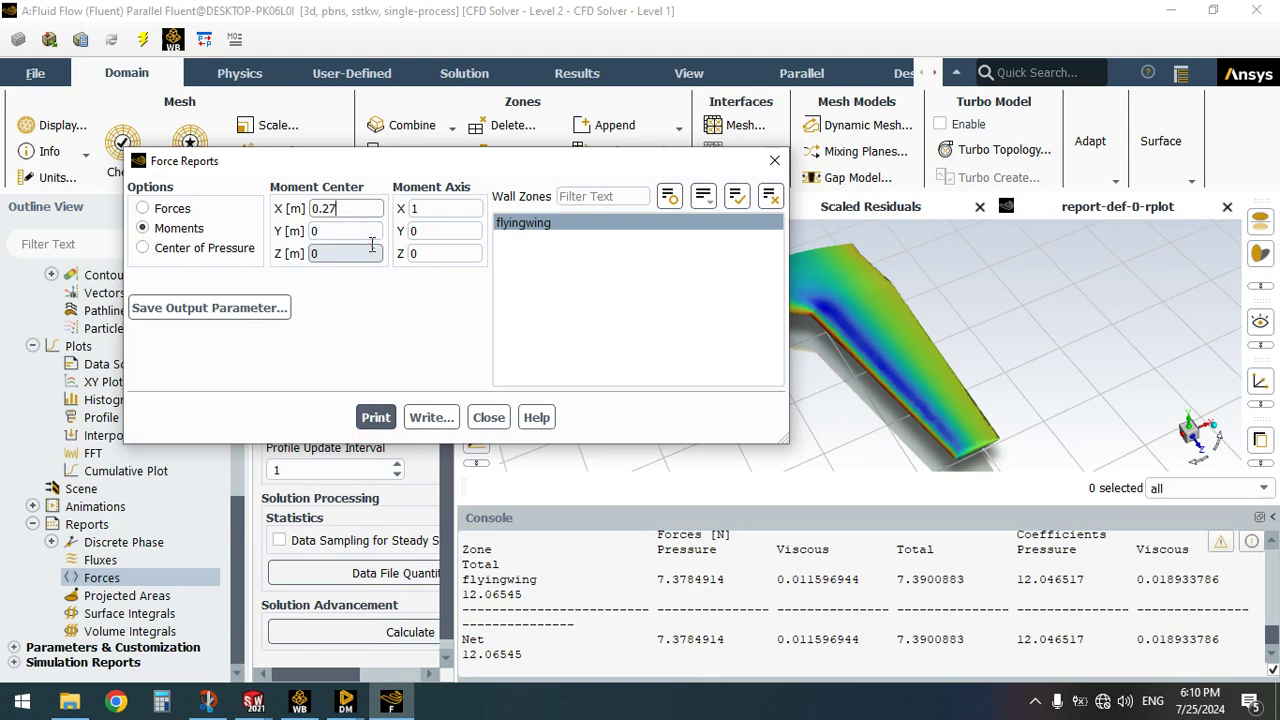
double_click(437, 208)
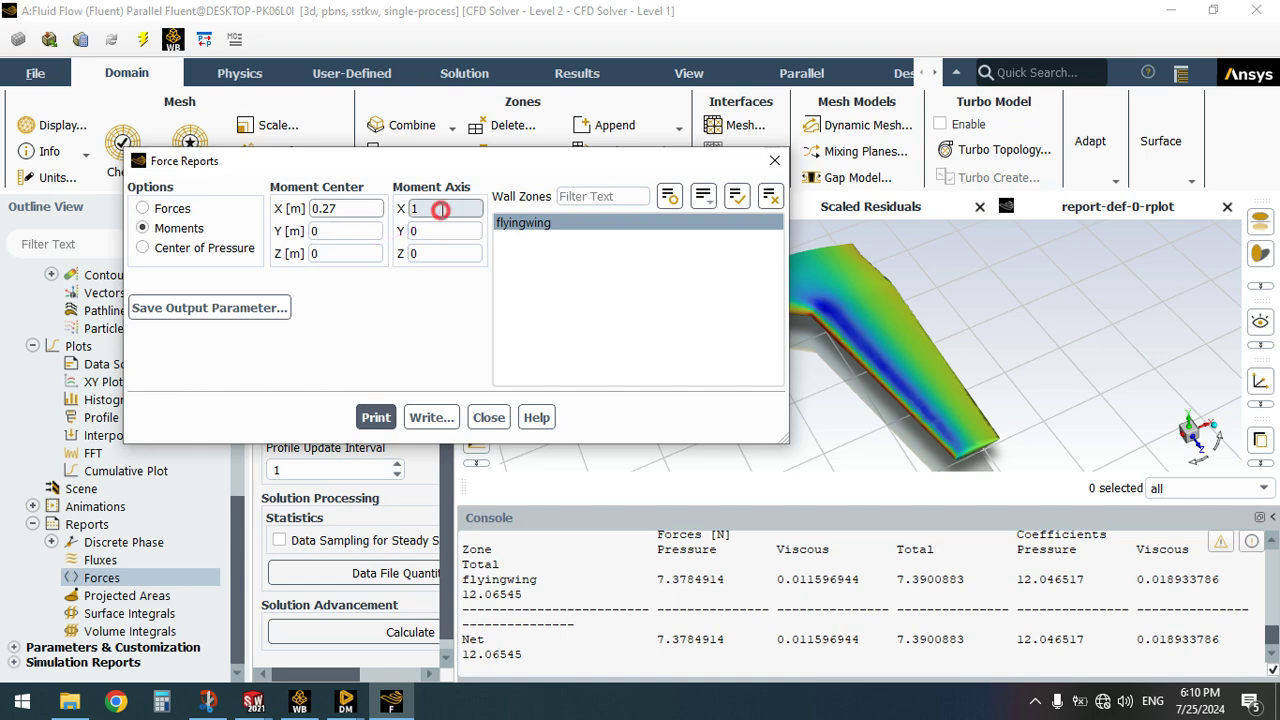
key(BackSpace)
text(0)
key(Tab)
key(Tab)
text(1)
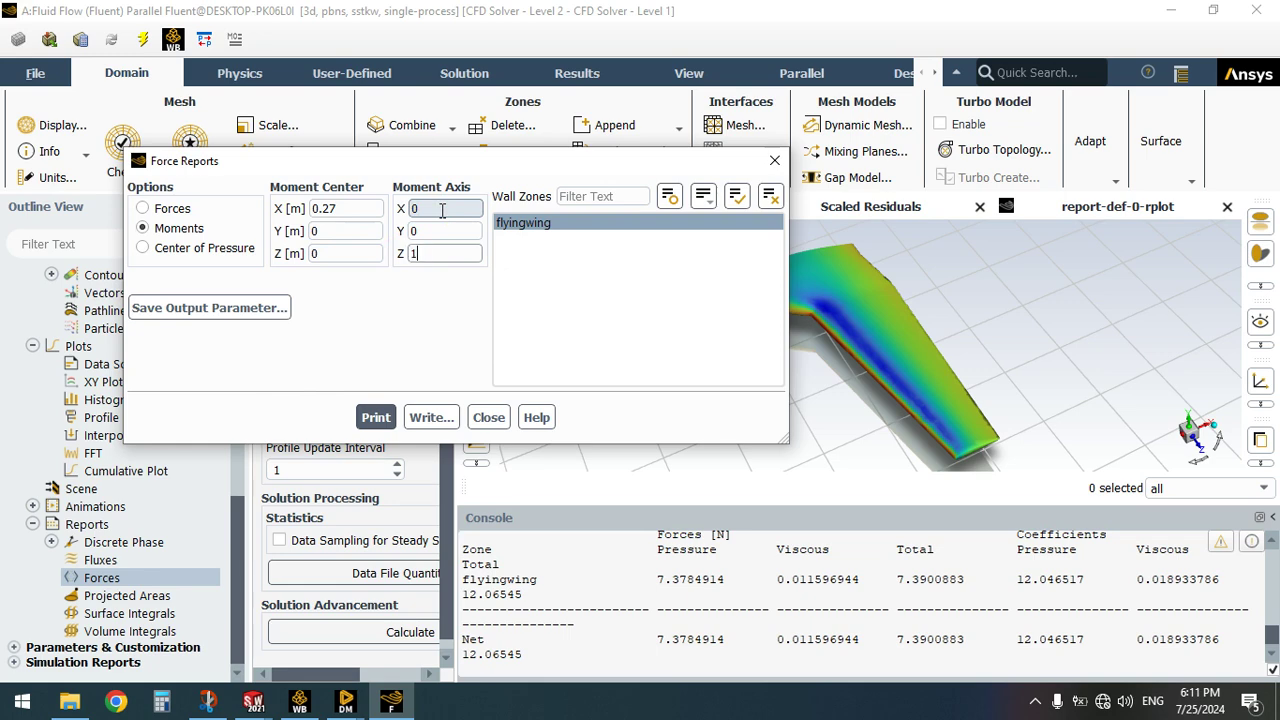
click(377, 418)
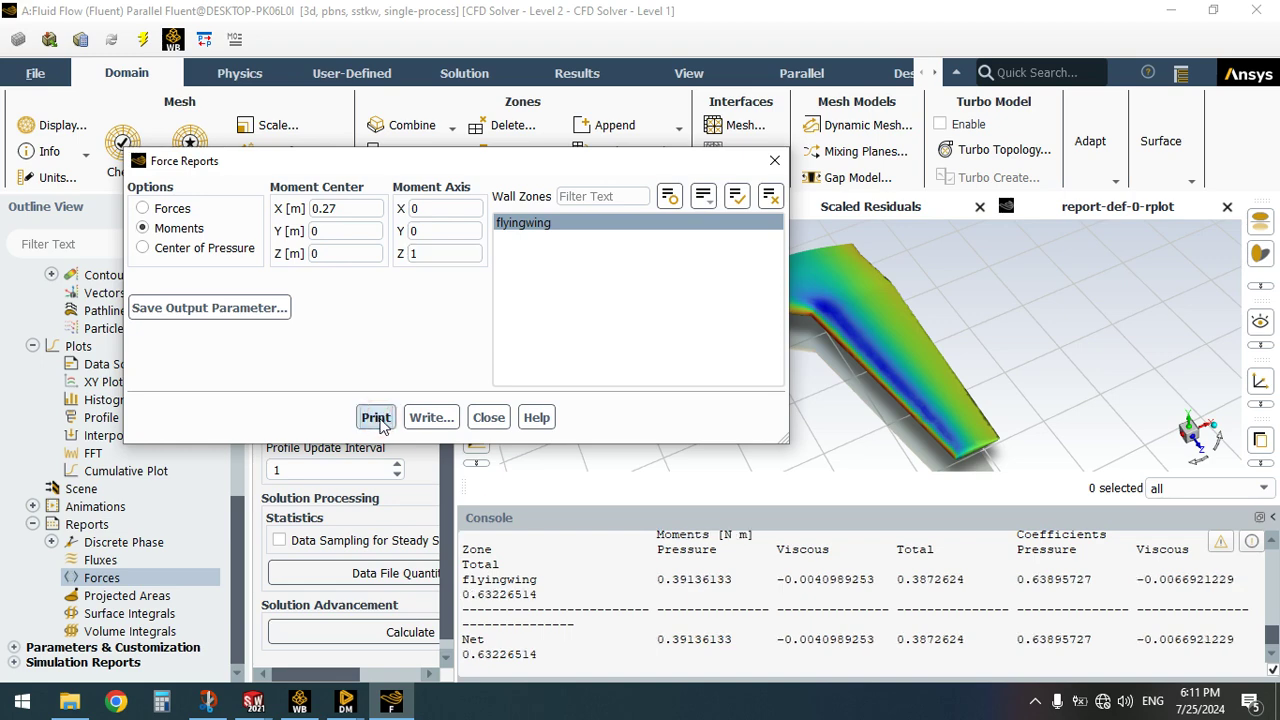
drag(585, 583, 868, 653)
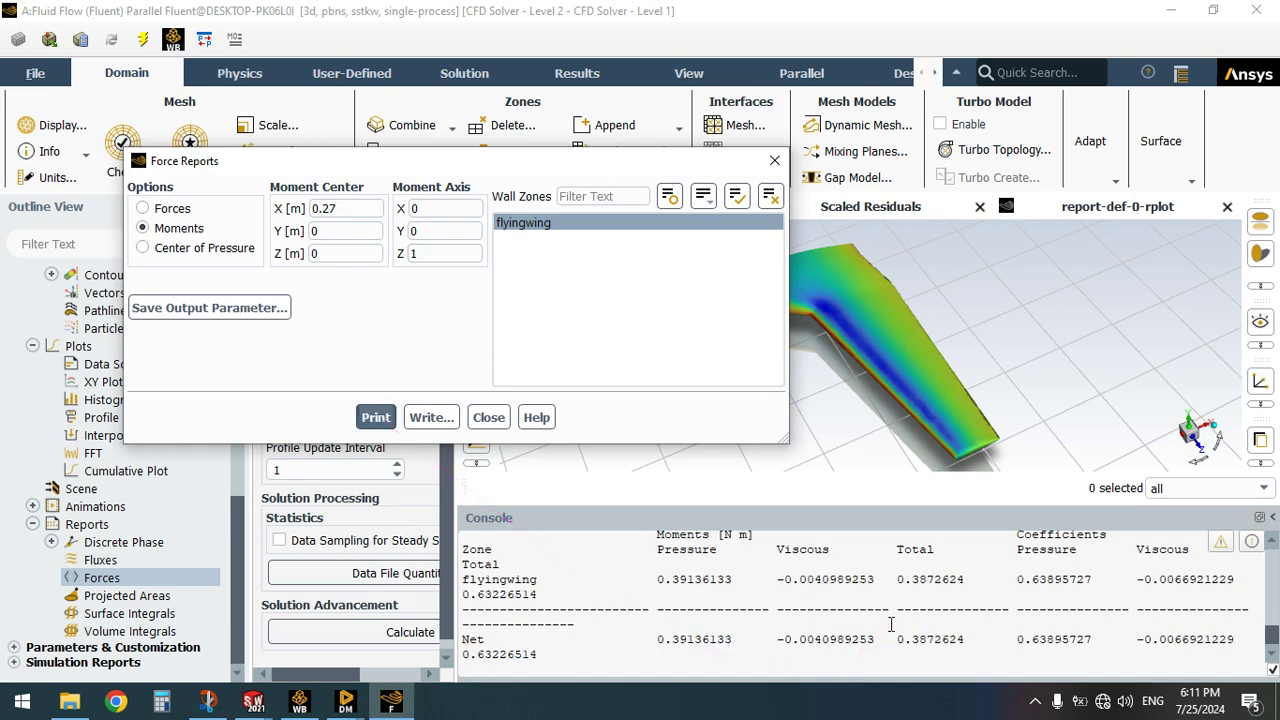
Set the moment center's X coordinate to 0.29 m and print the flyingwing moments
drag(884, 622, 778, 584)
drag(928, 586, 899, 590)
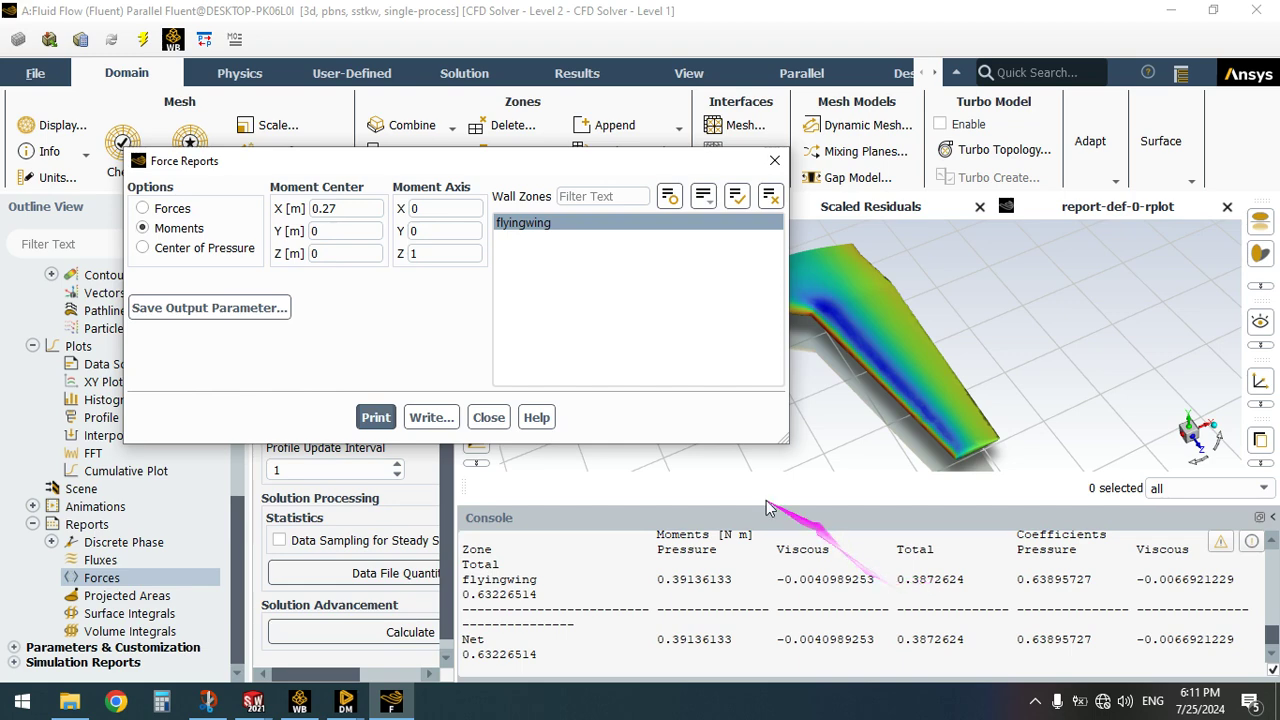
double_click(365, 208)
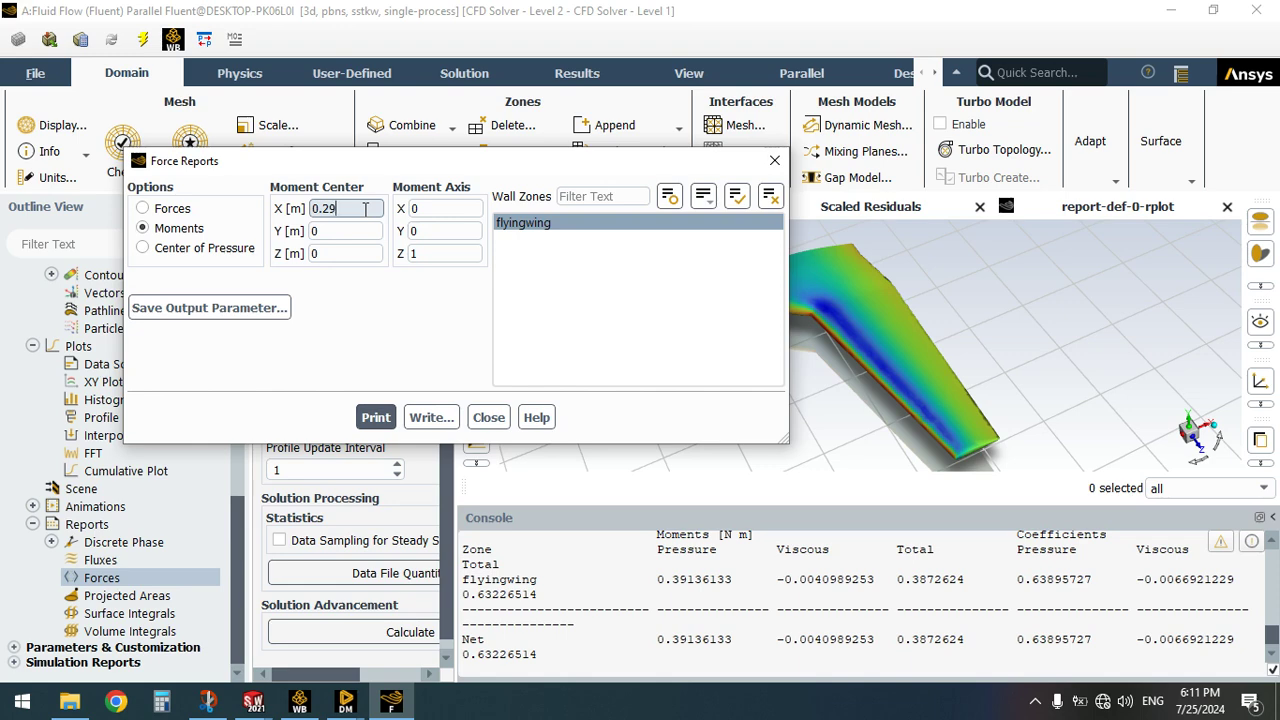
click(376, 417)
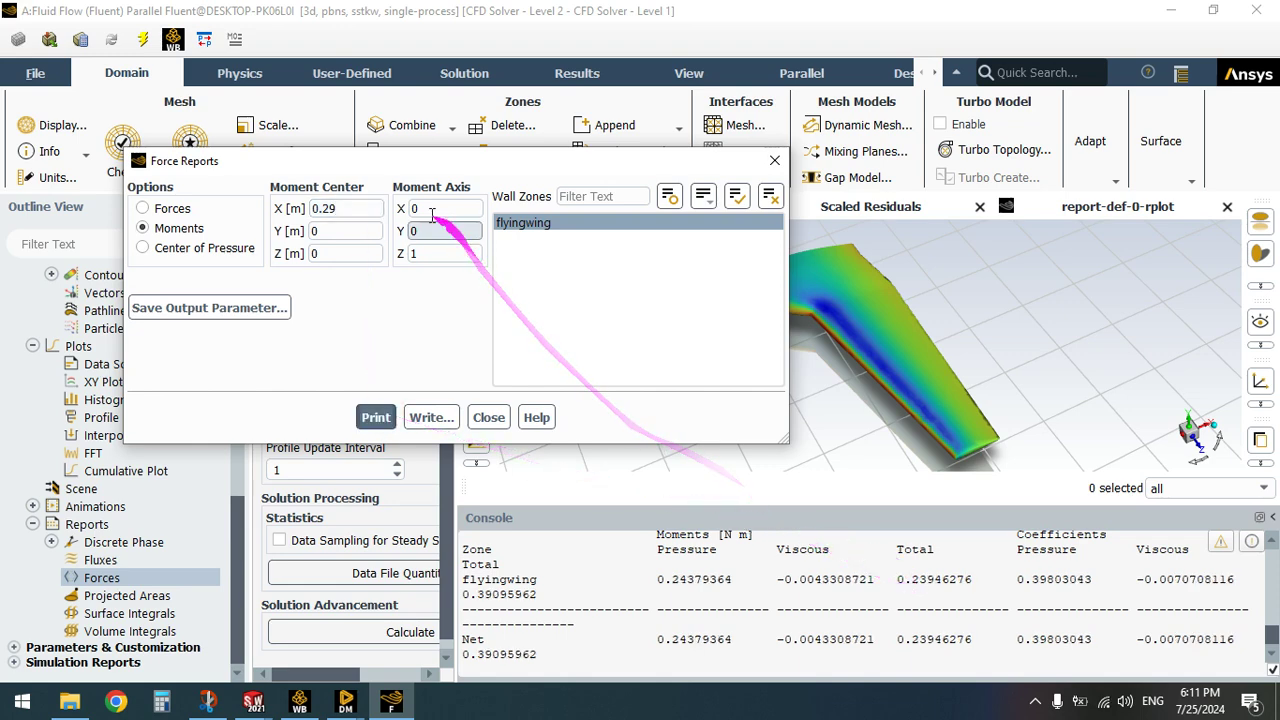
Change the moment center's X coordinate to 0.35 m and print the flyingwing moments again
click(364, 208)
key(BackSpace)
key(BackSpace)
text(35)
key(Tab)
click(376, 418)
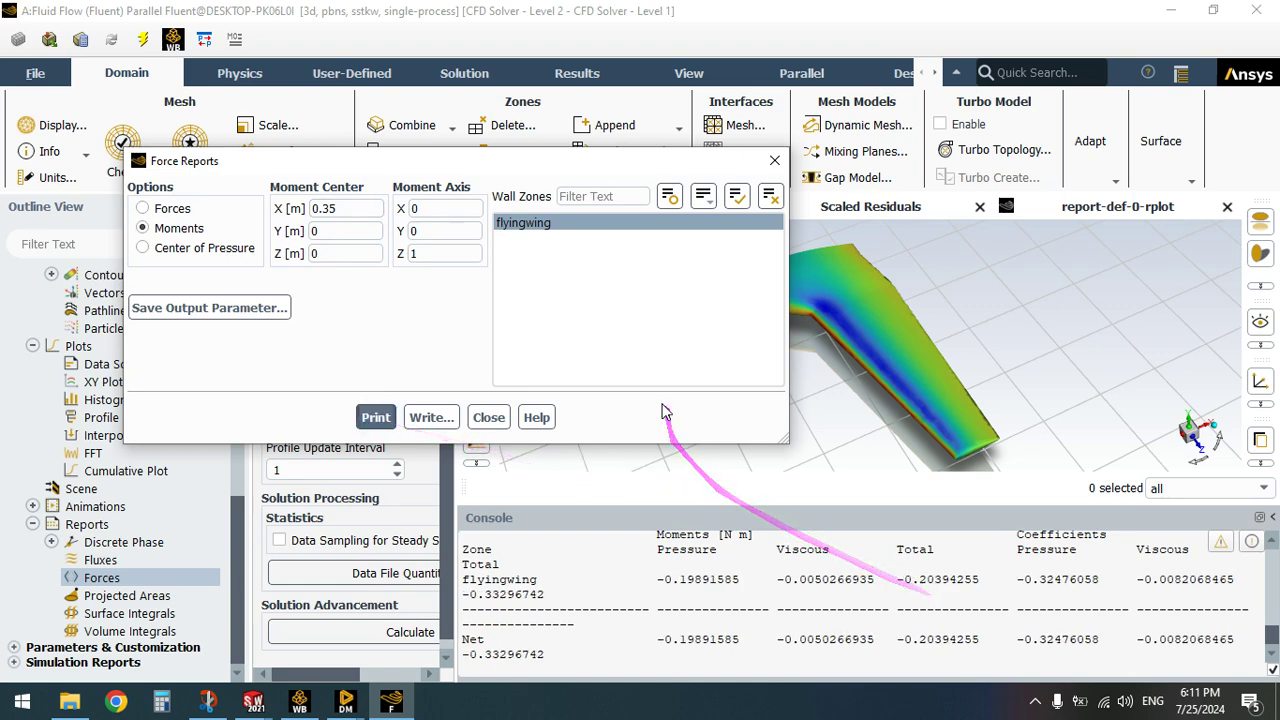
Print the flyingwing moments with the moment center X at 0.33 m and again at 0.32 m
click(367, 214)
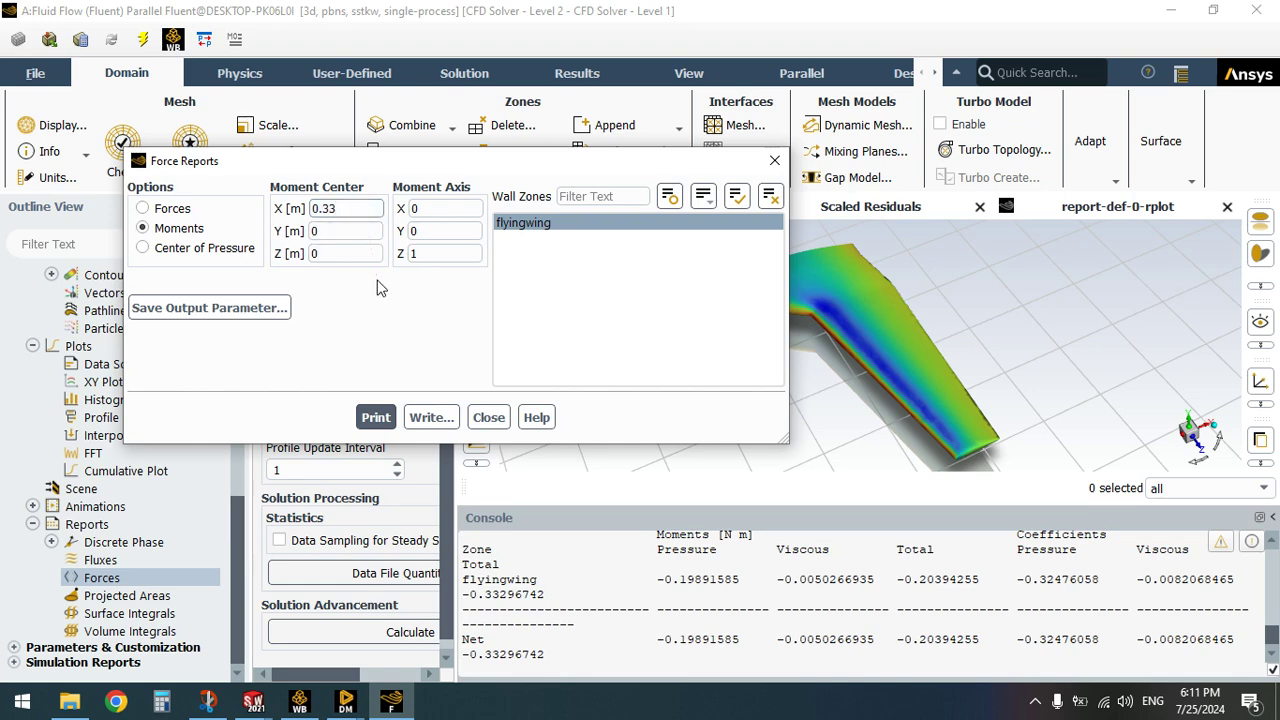
click(392, 421)
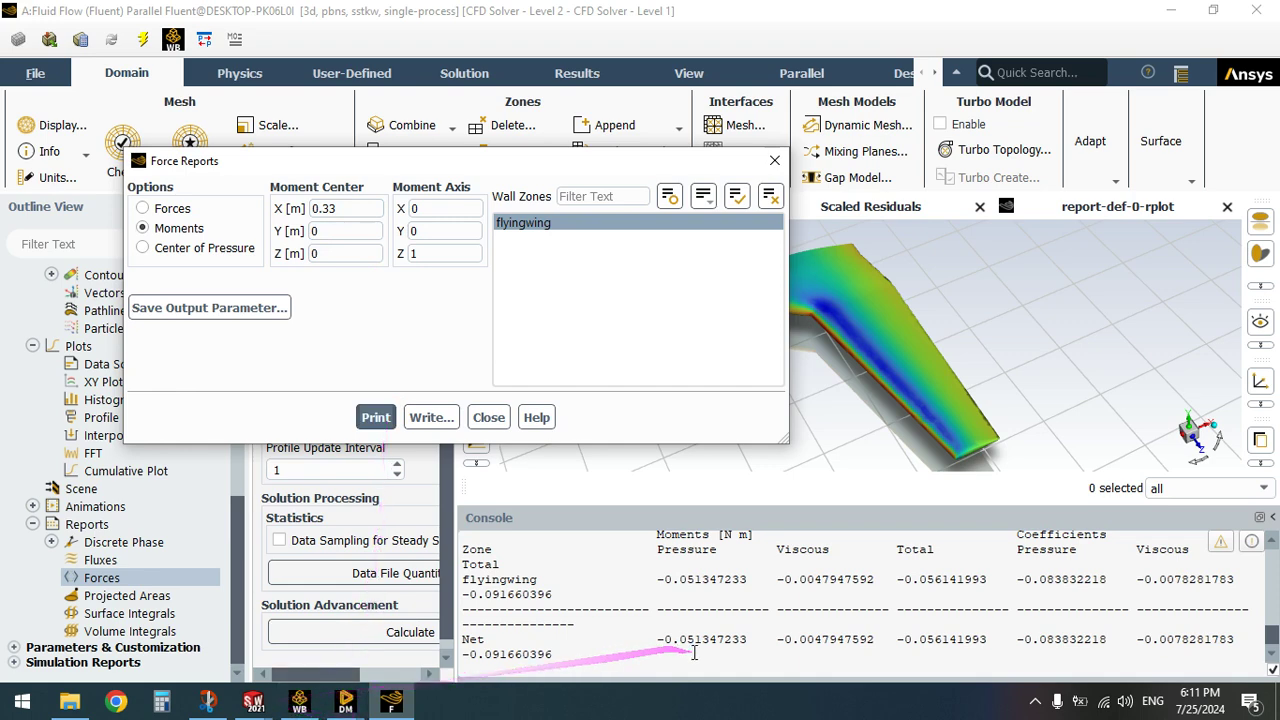
click(1035, 702)
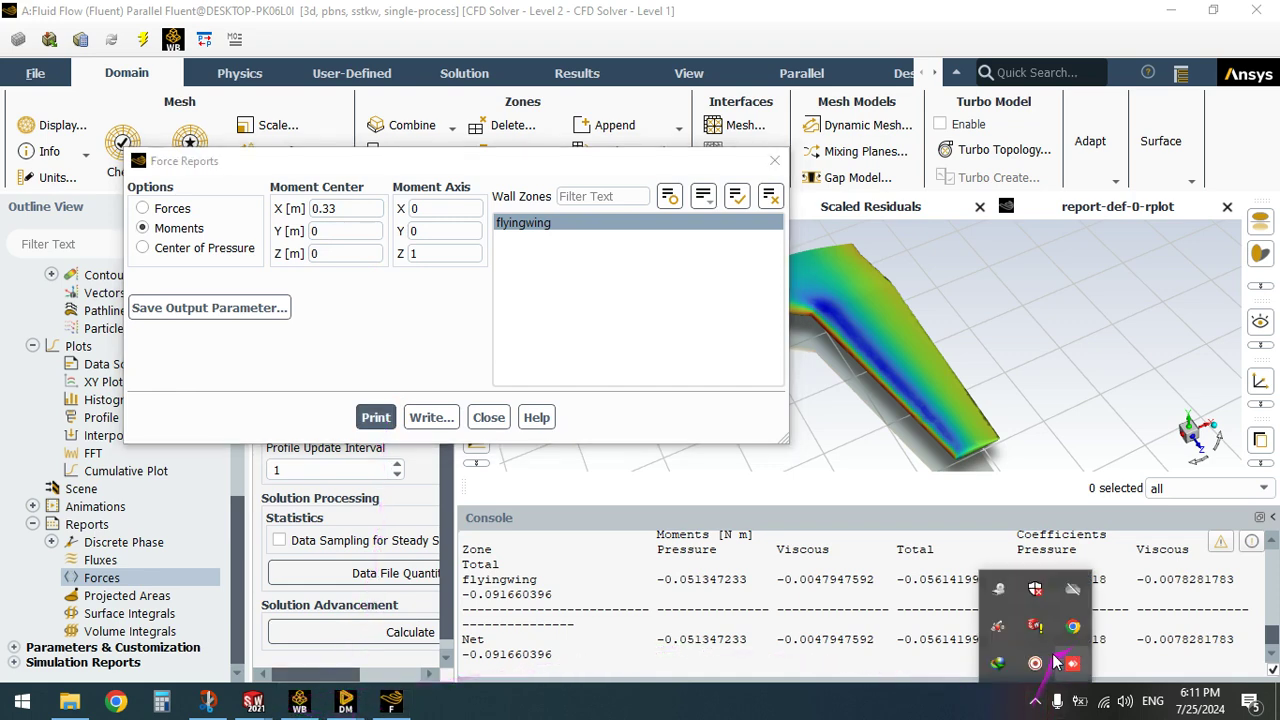
click(433, 363)
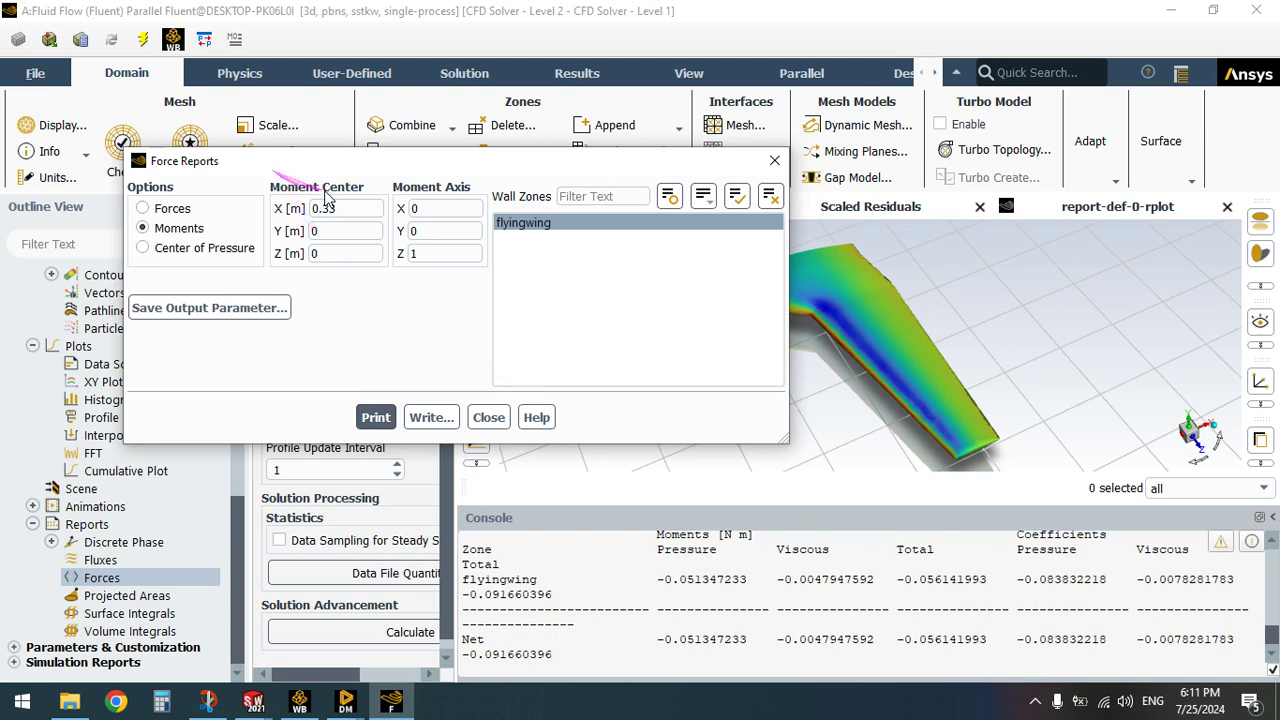
click(345, 208)
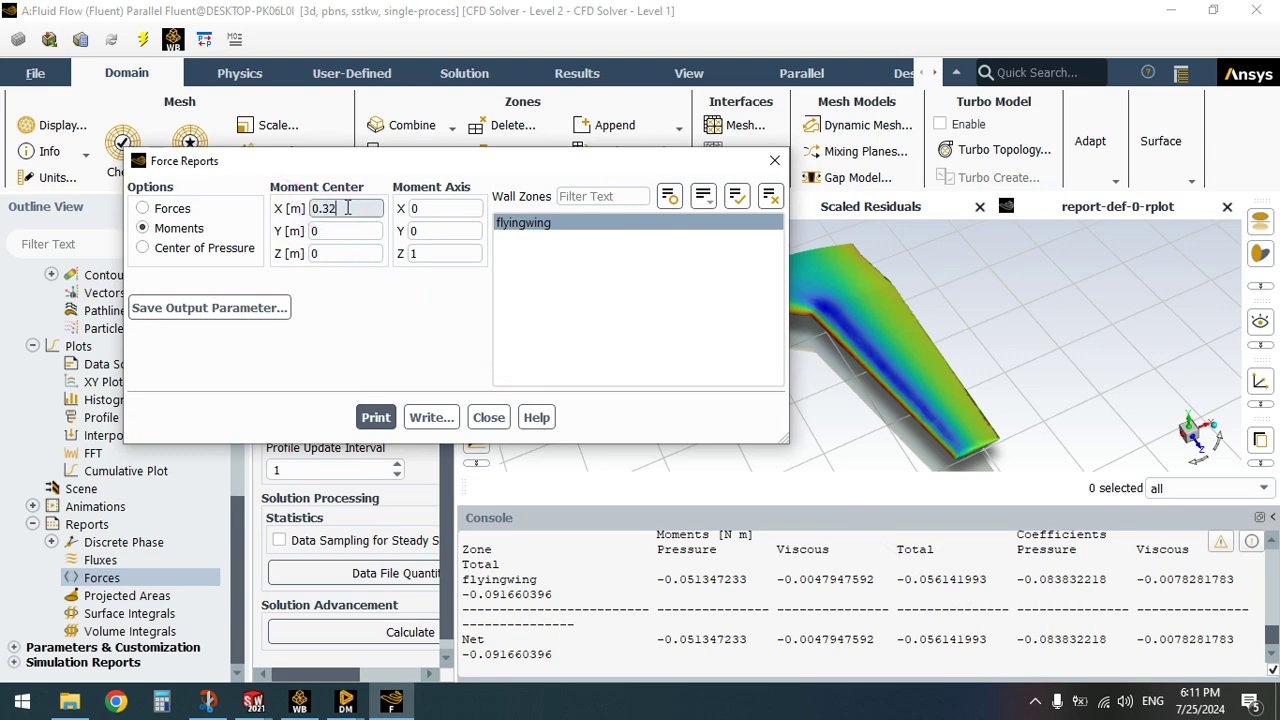
click(378, 418)
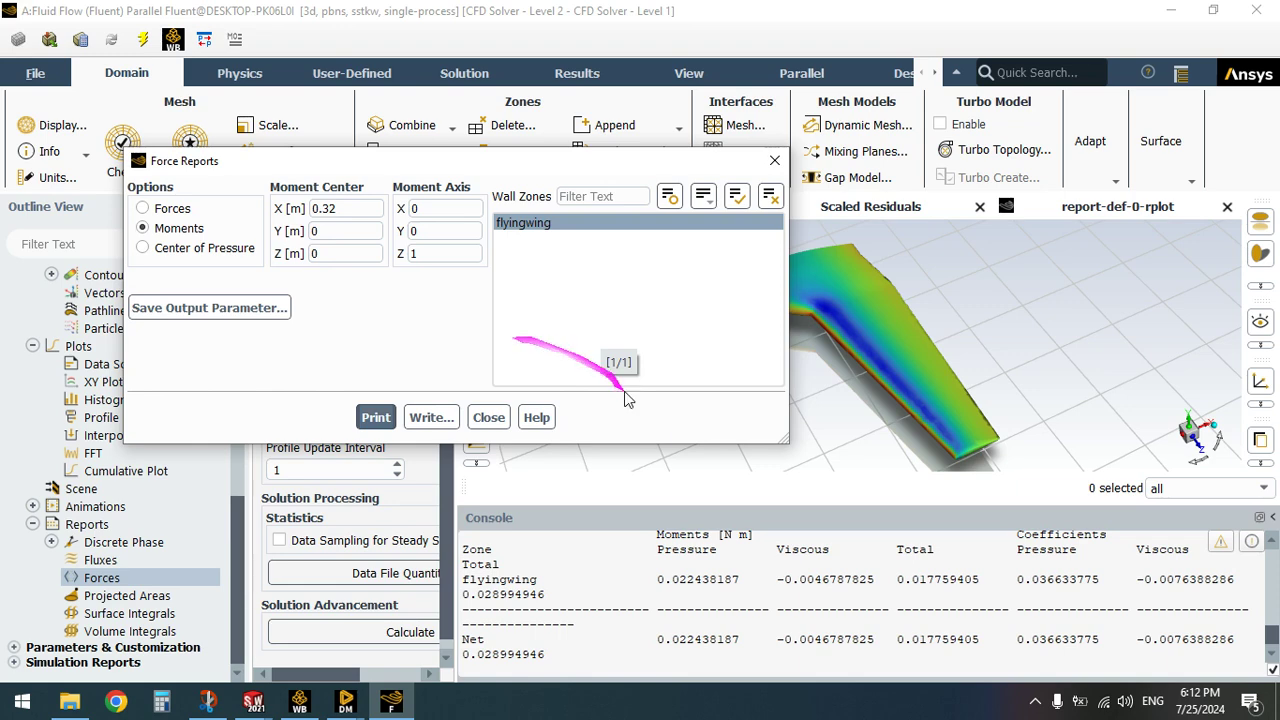
Switch to the flyingWing part in SOLIDWORKS and exit Sketch1, discarding its changes
click(253, 705)
click(298, 655)
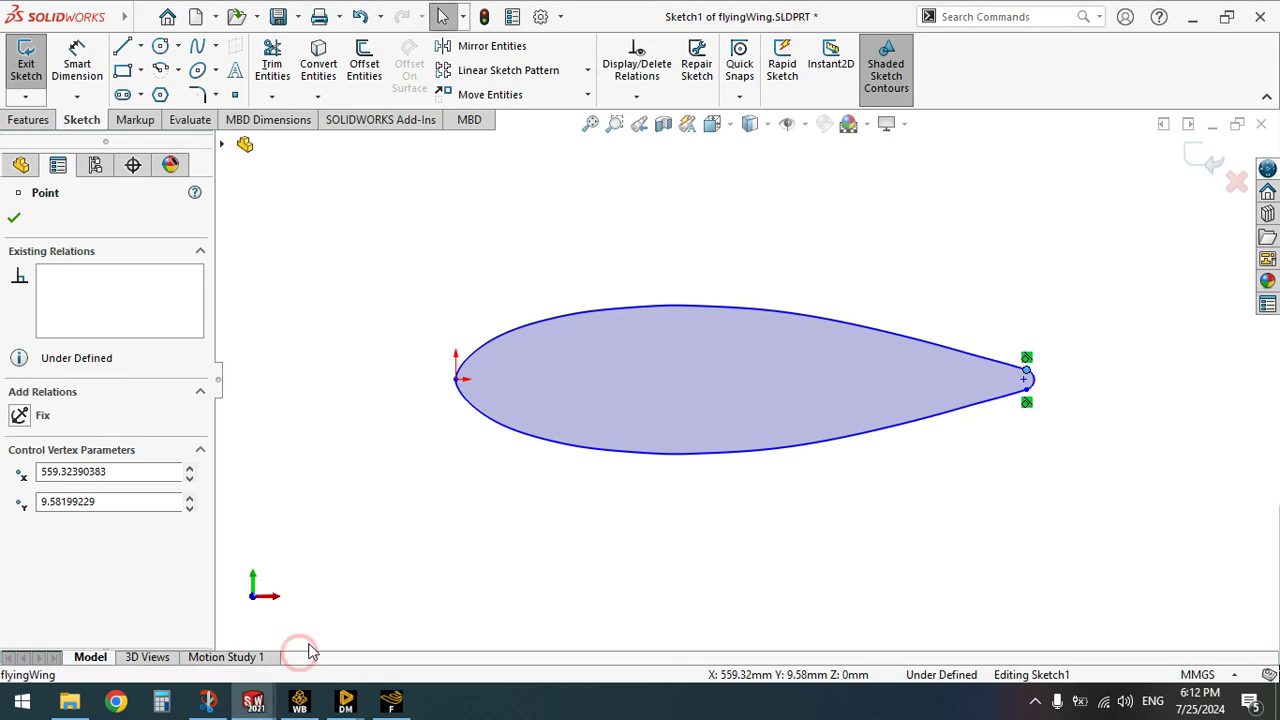
click(1233, 182)
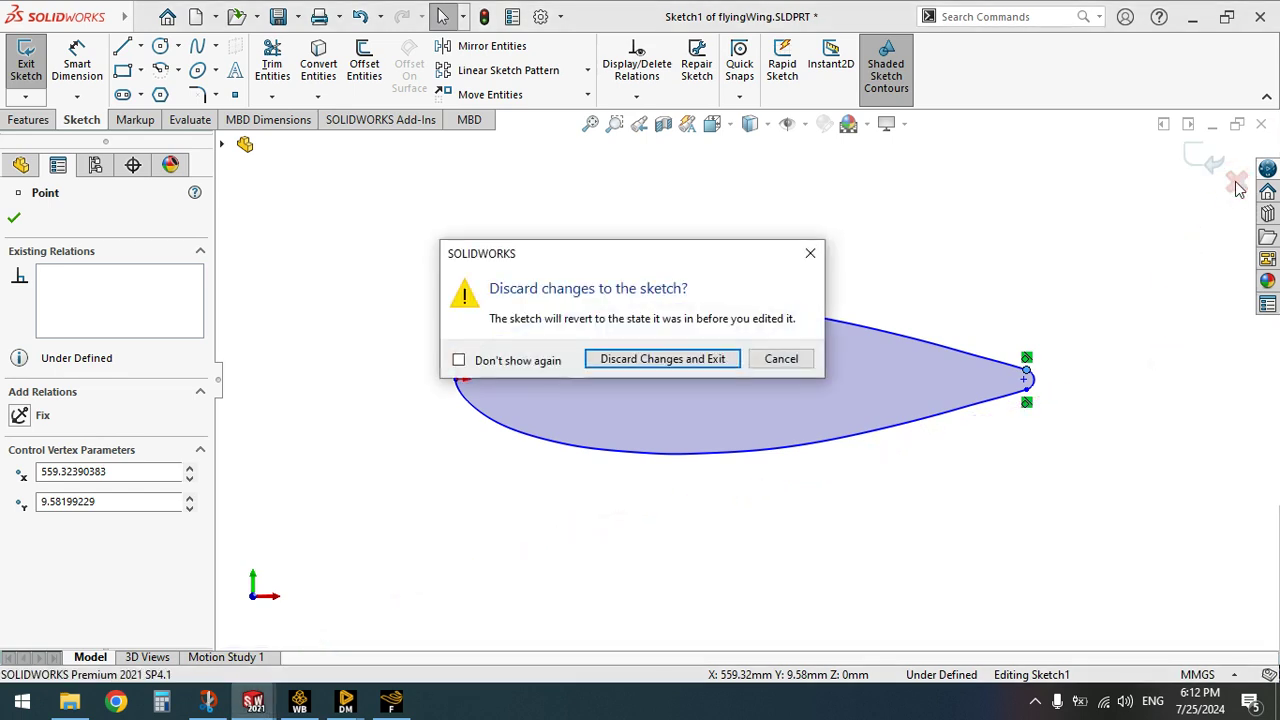
click(692, 360)
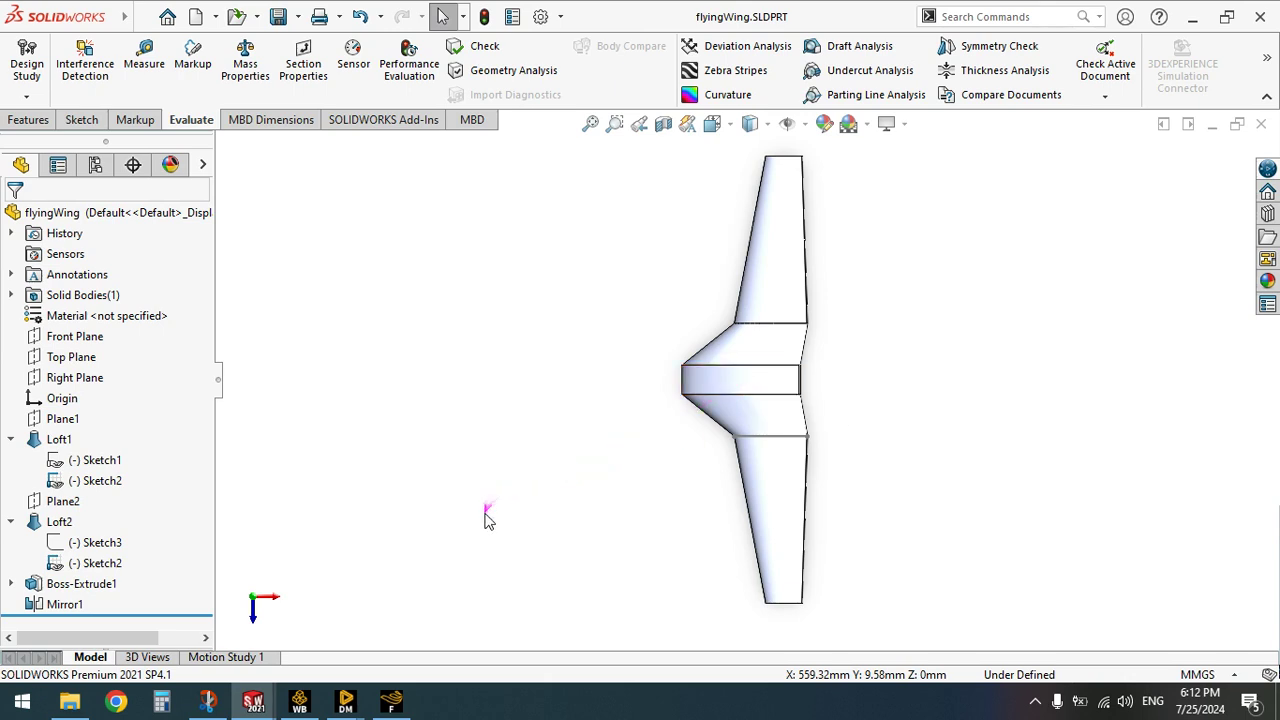
Return to Fluent, close the force reports and open the settings of the inlet boundary condition named velocity
click(396, 672)
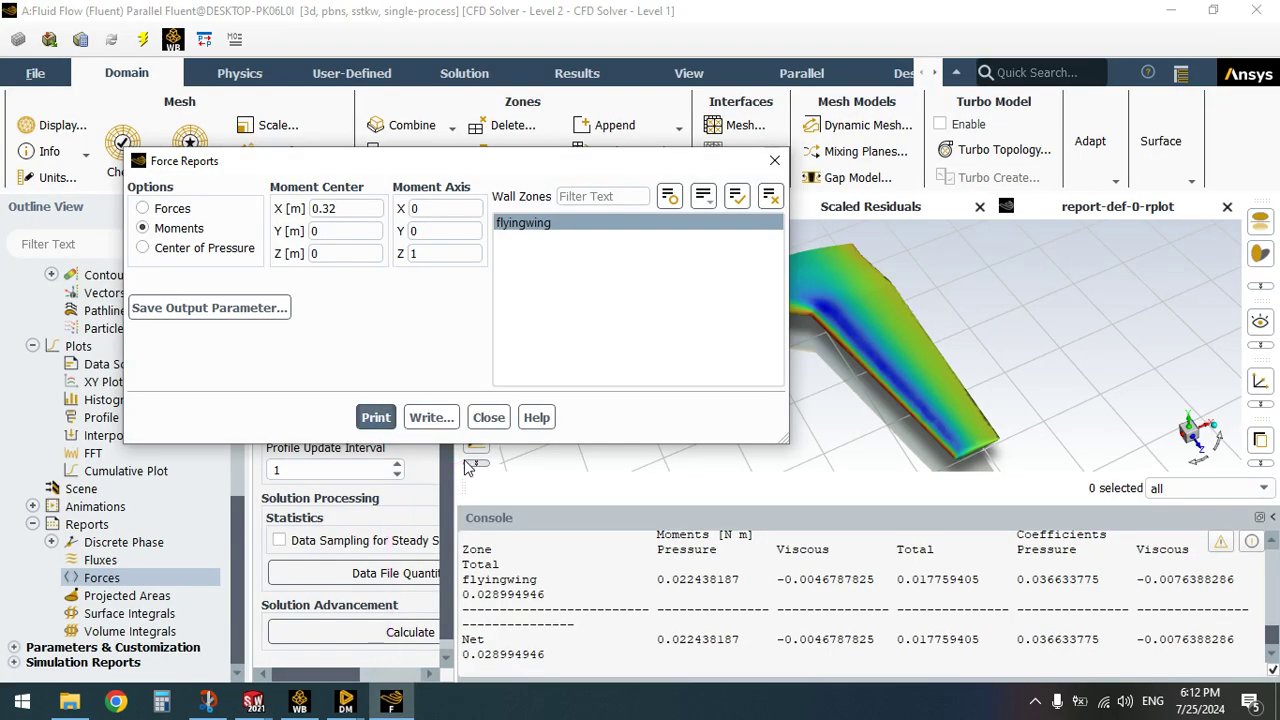
click(488, 419)
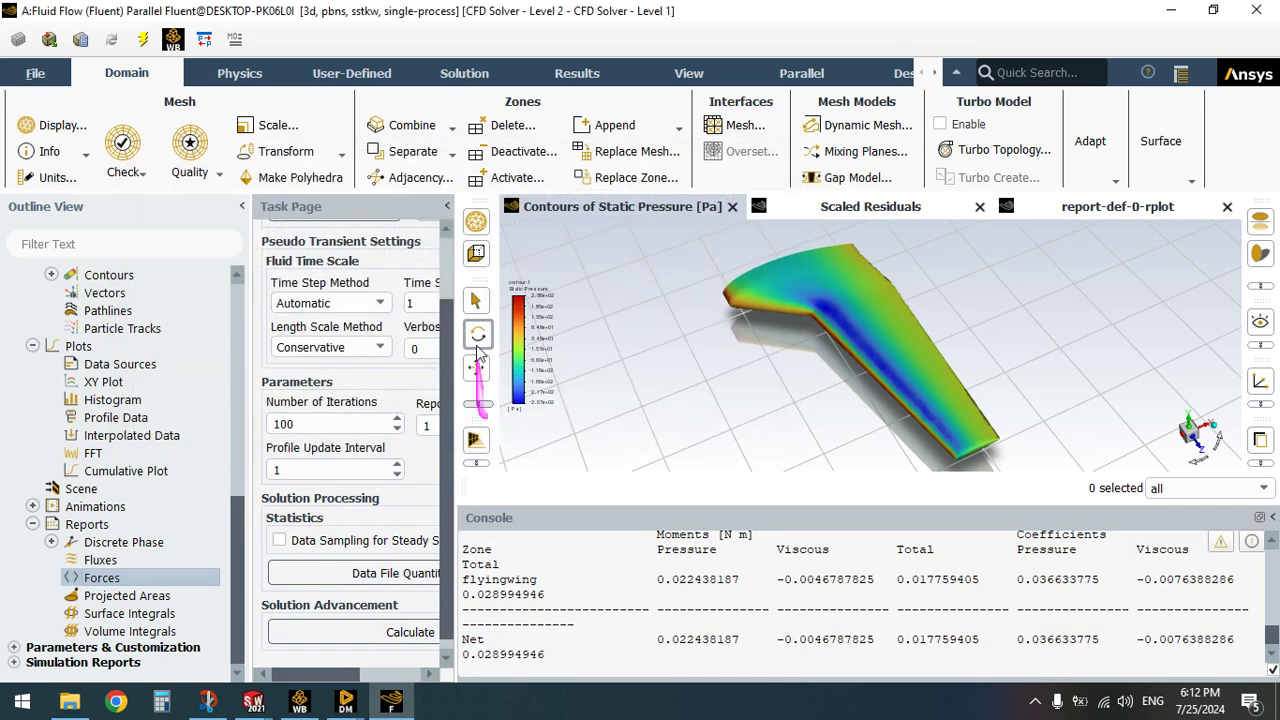
scroll(447, 300, up, 2)
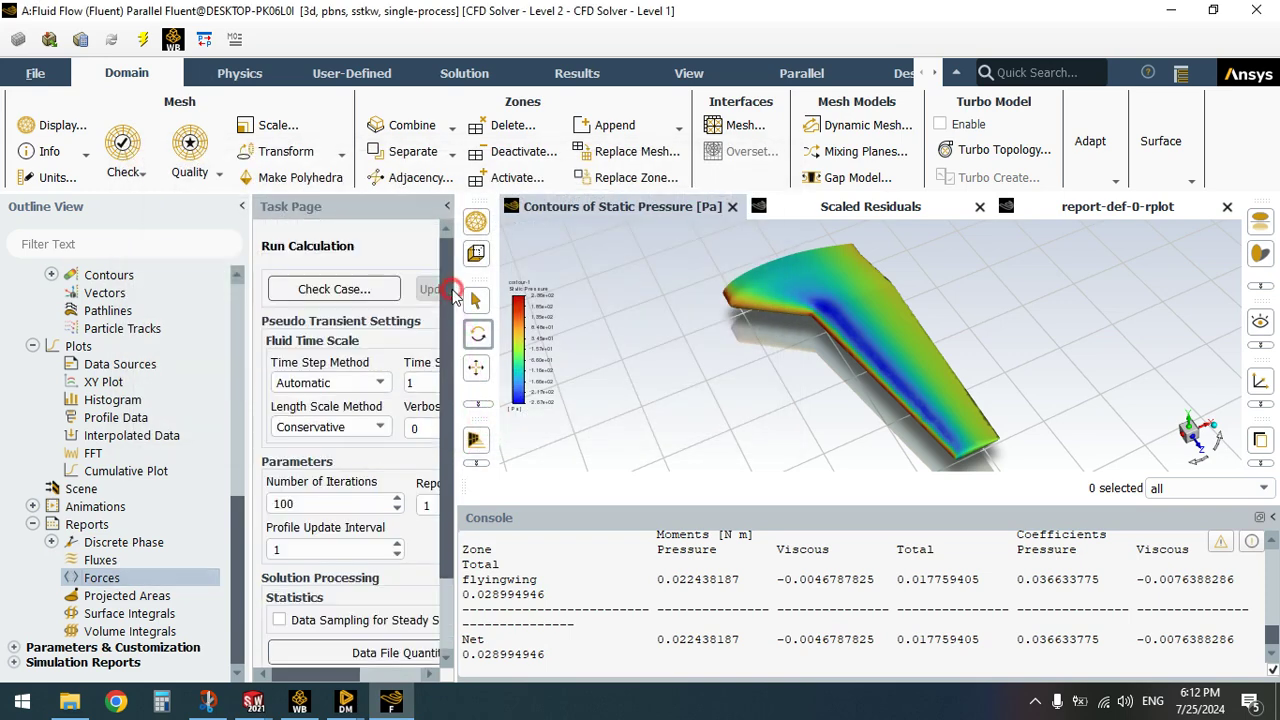
click(236, 333)
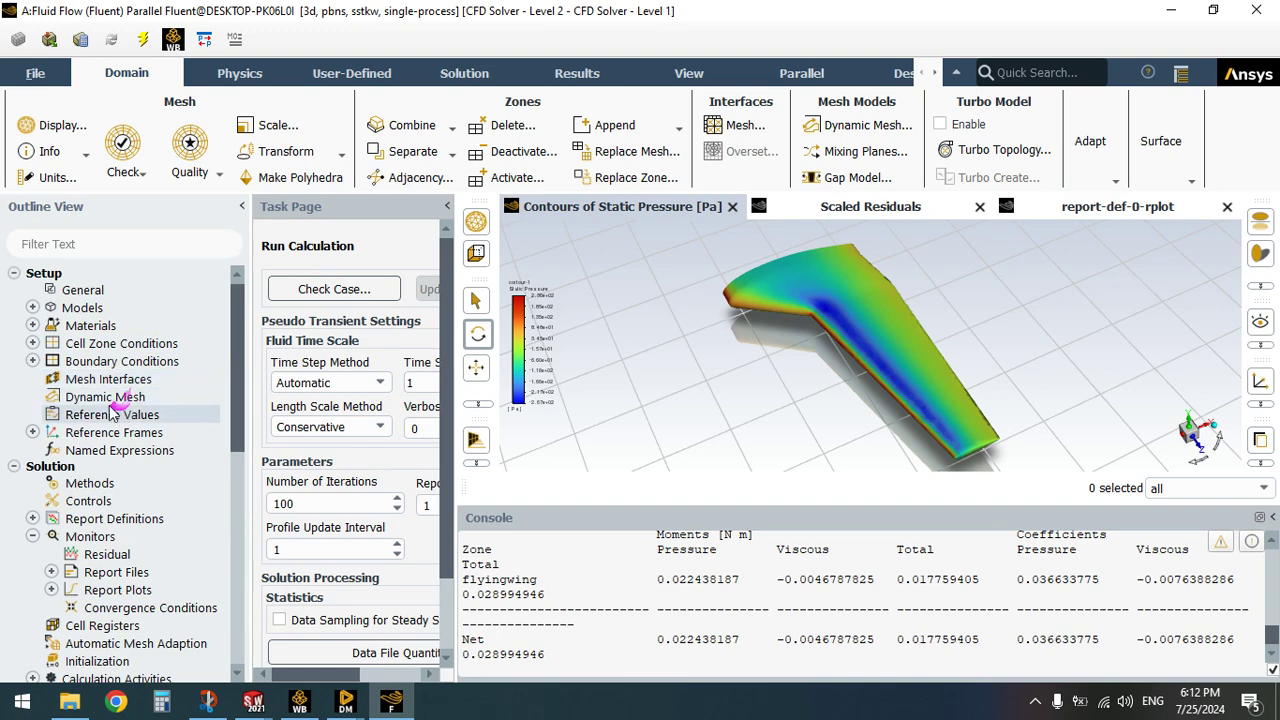
click(32, 361)
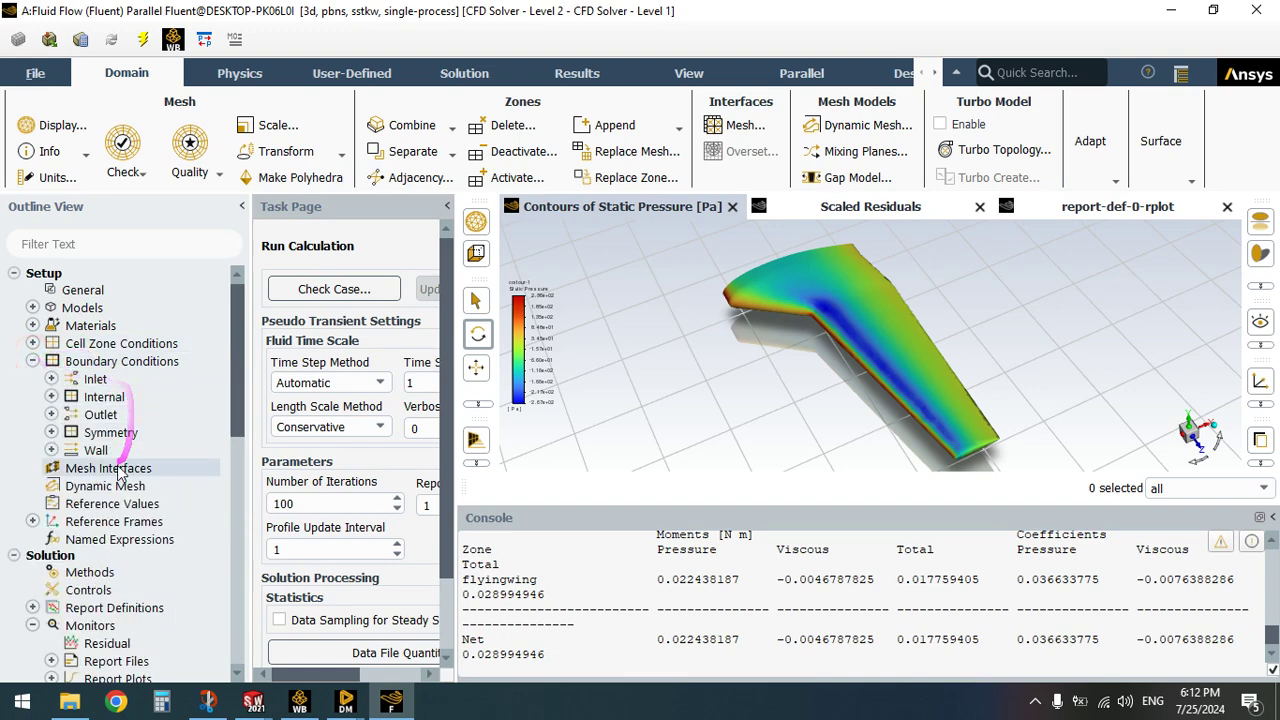
click(51, 379)
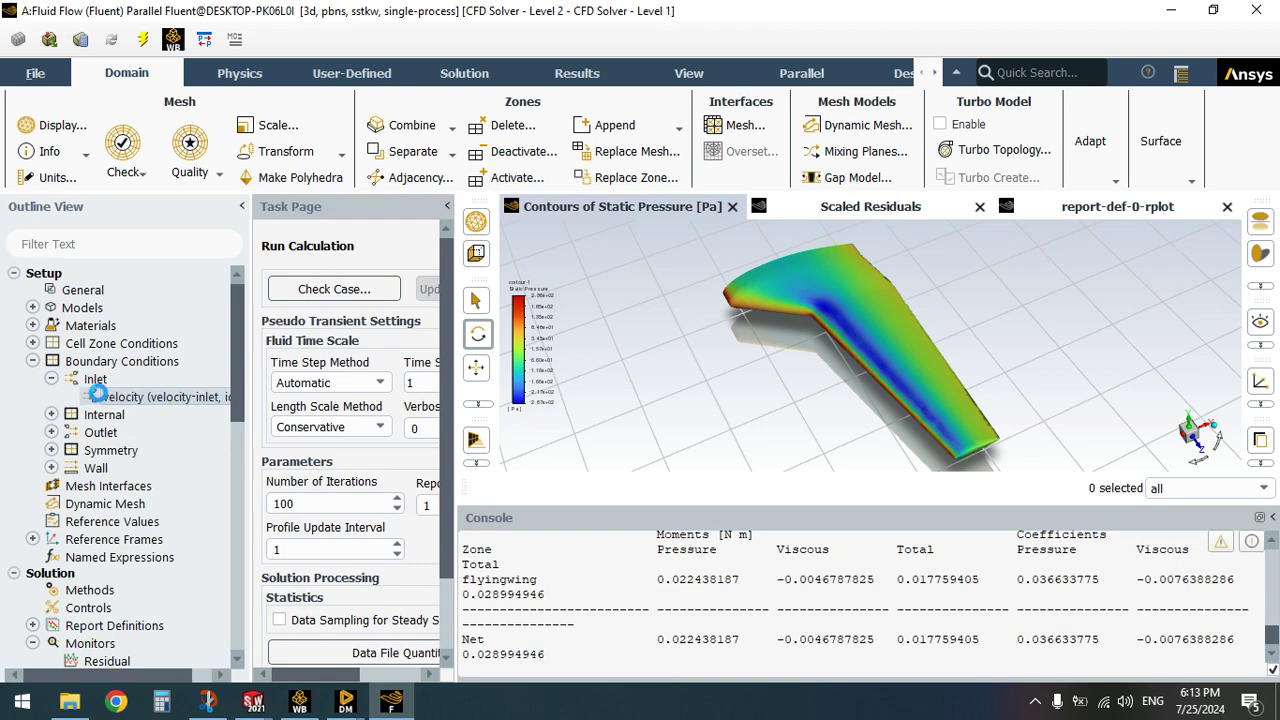
double_click(117, 397)
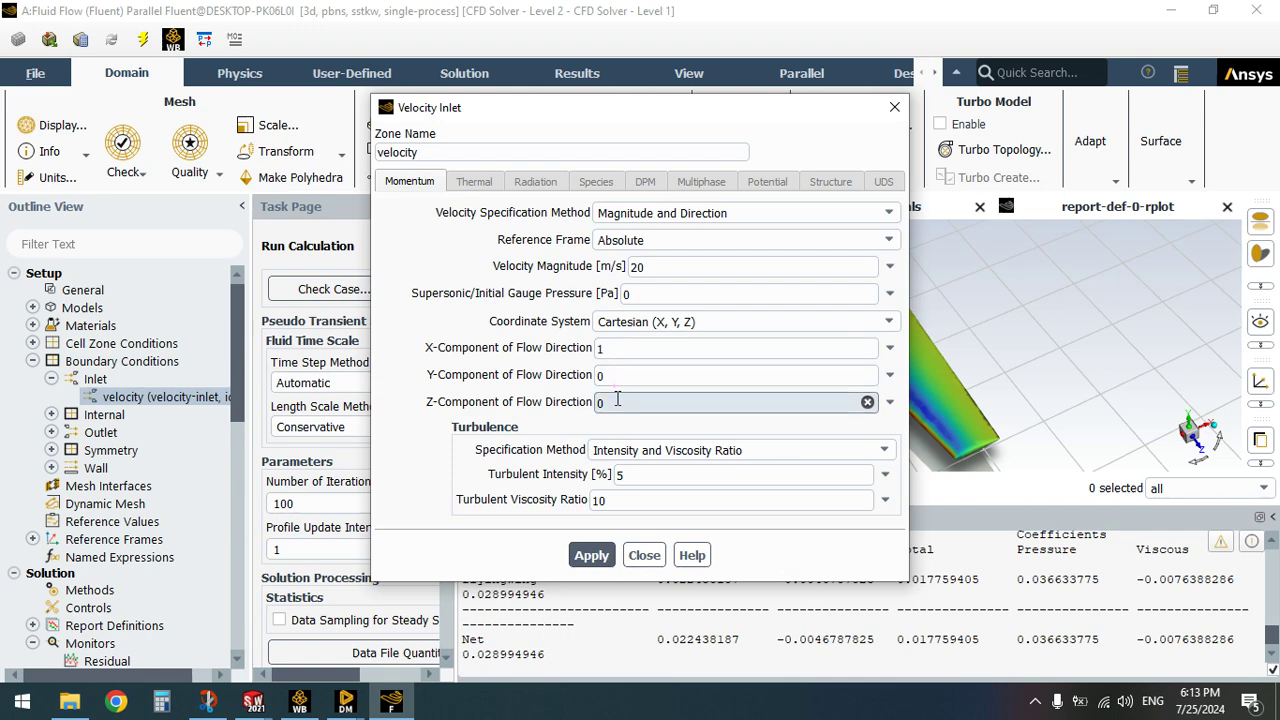
Switch to Calculator and compute the cosine of 5 degrees
click(162, 701)
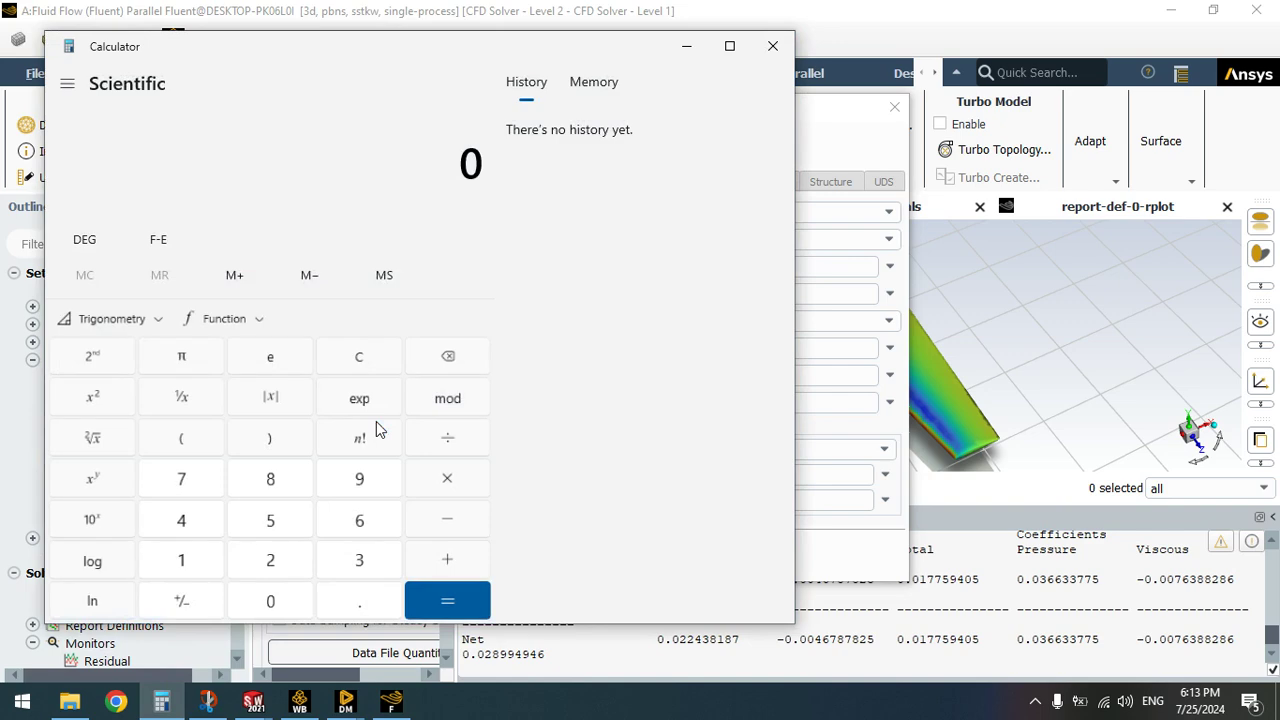
click(270, 519)
click(120, 318)
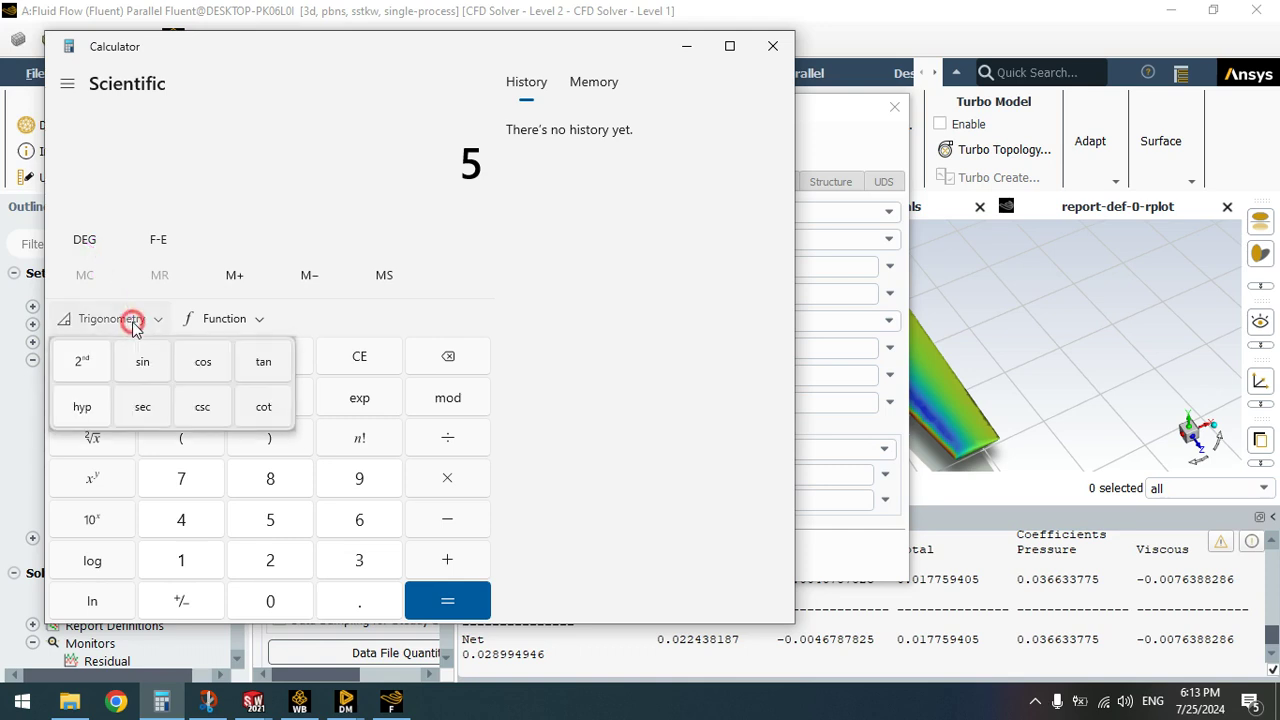
click(203, 362)
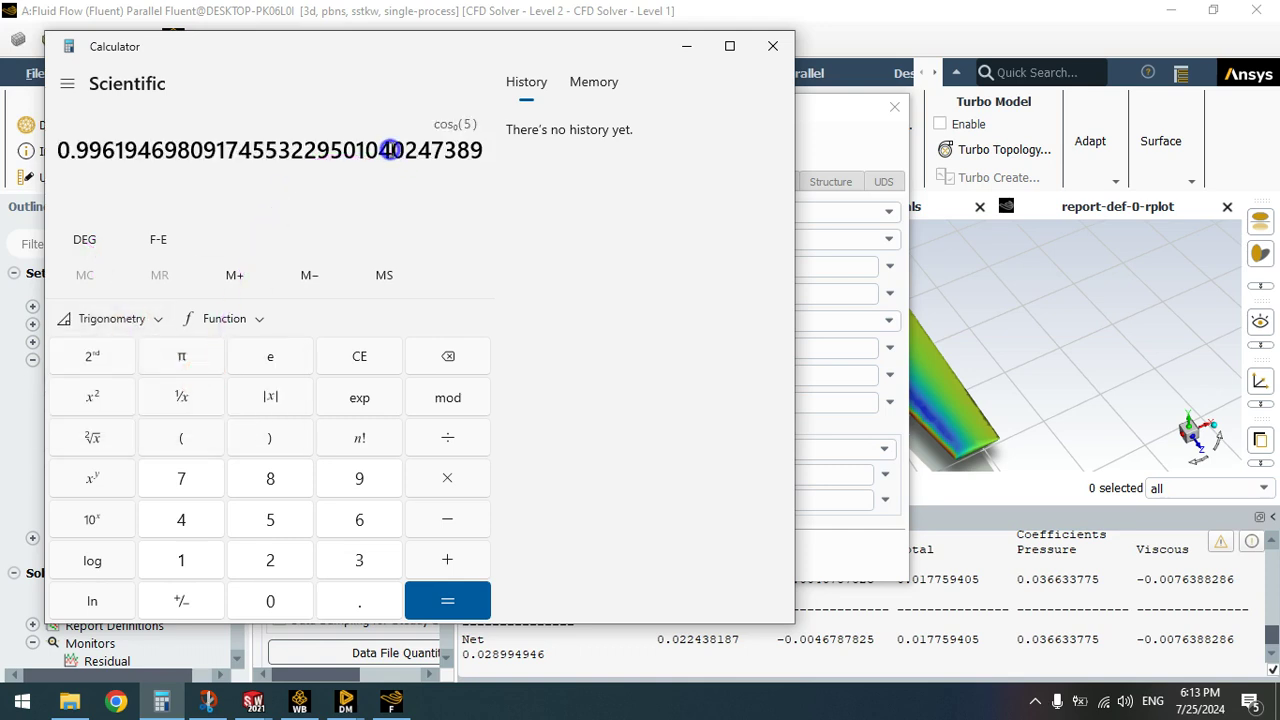
right_click(390, 150)
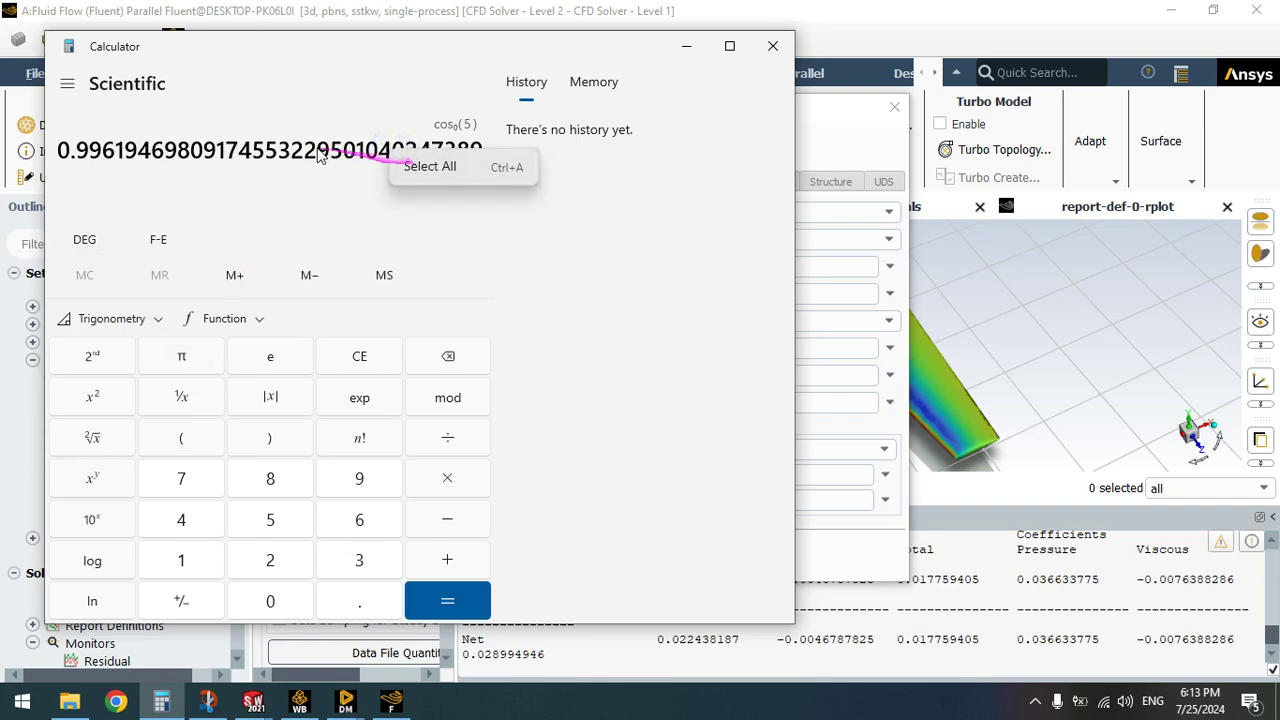
click(420, 166)
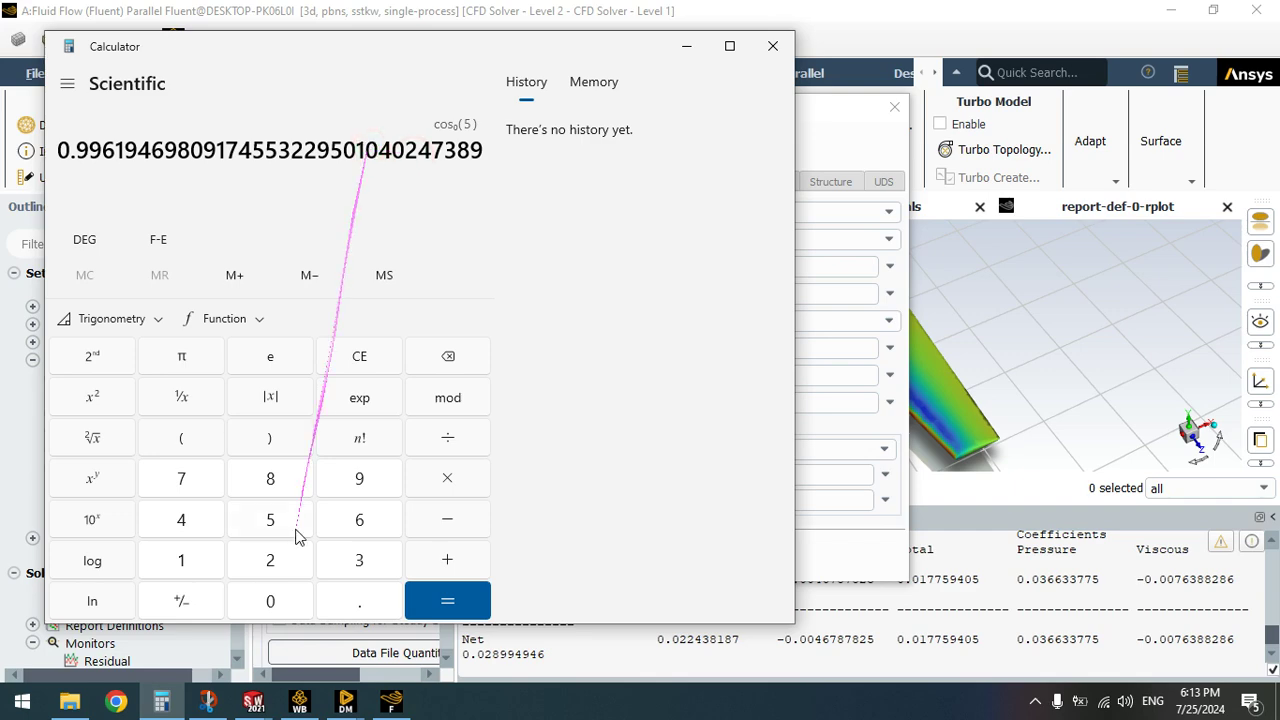
Back in Fluent, set the velocity inlet's X-component of flow direction to 0.9962
click(390, 703)
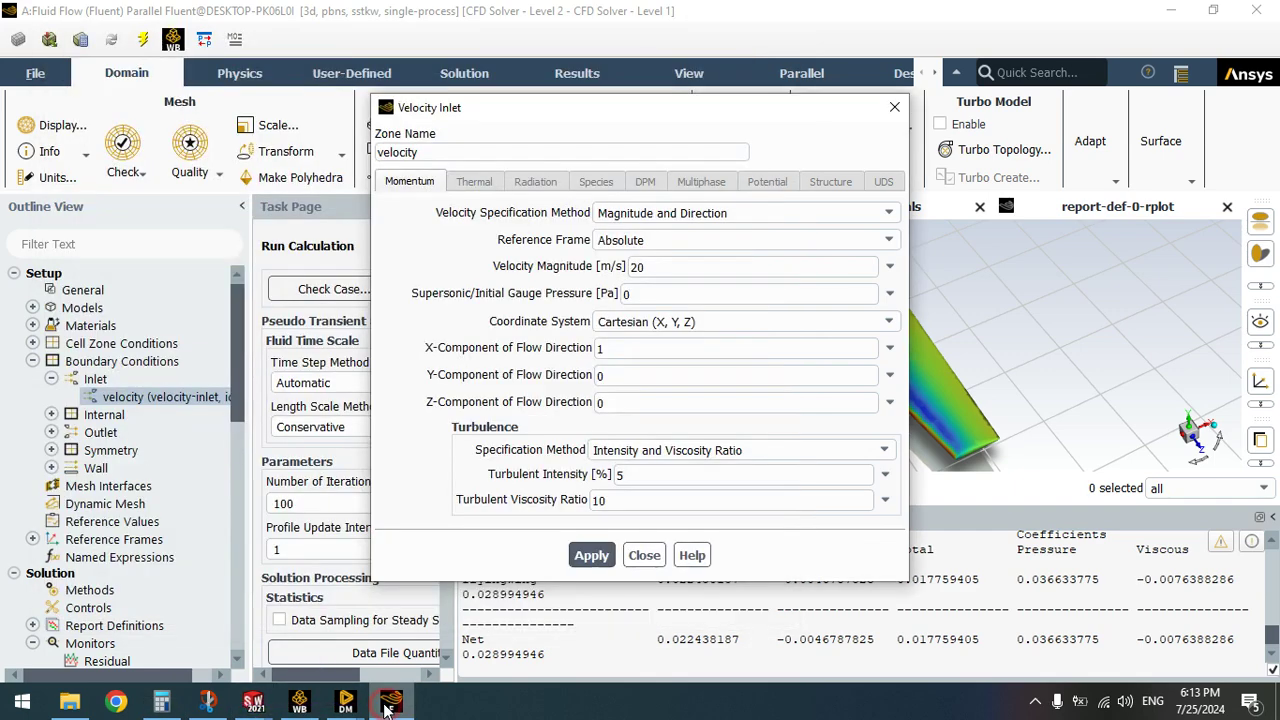
double_click(663, 352)
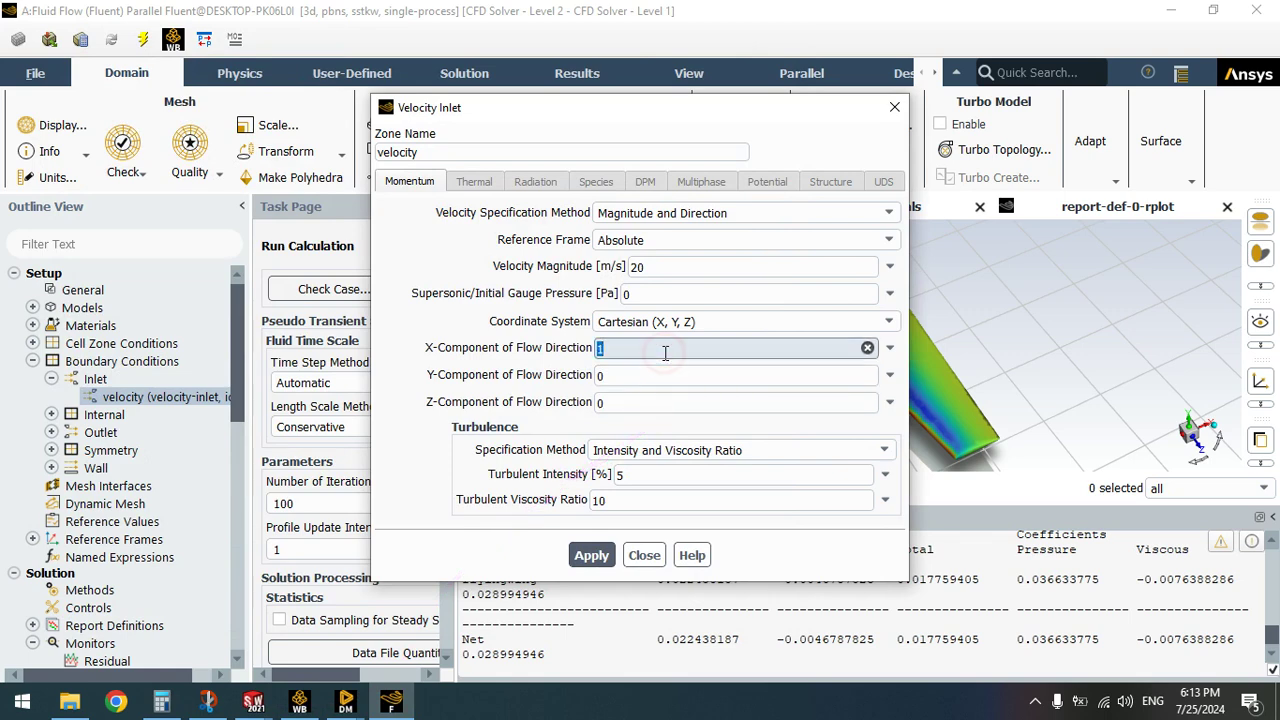
key(BackSpace)
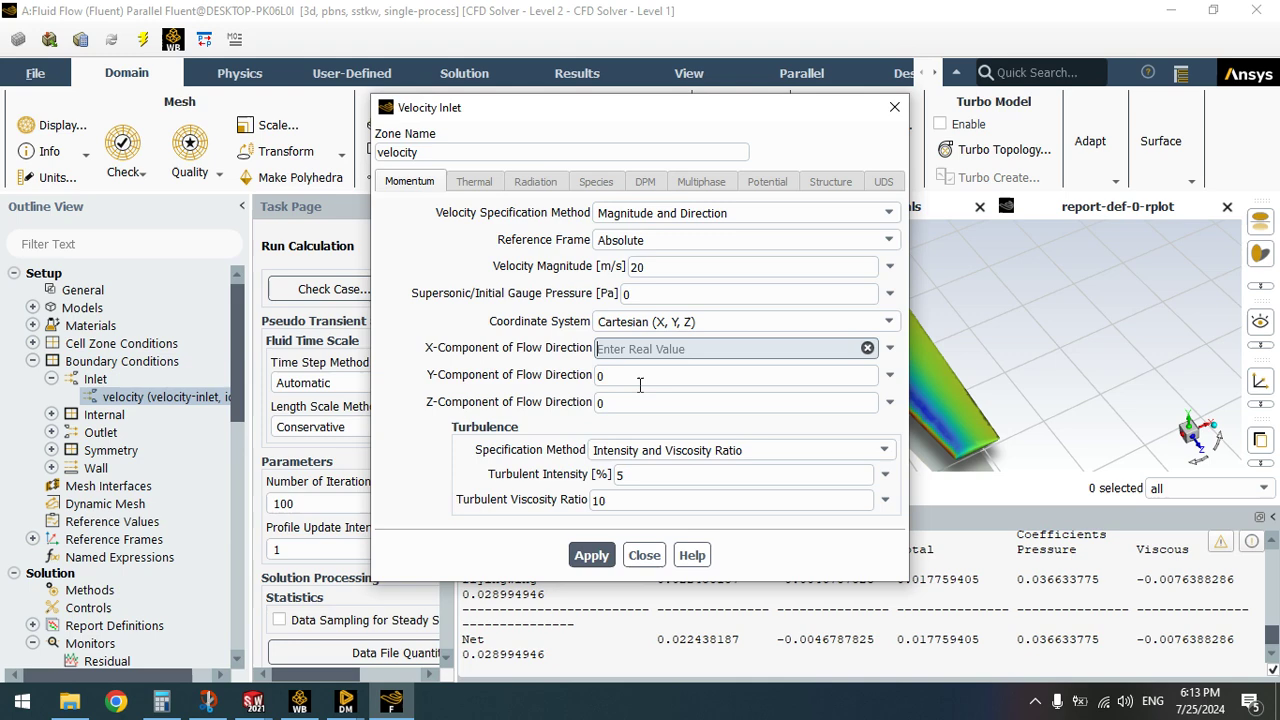
click(161, 702)
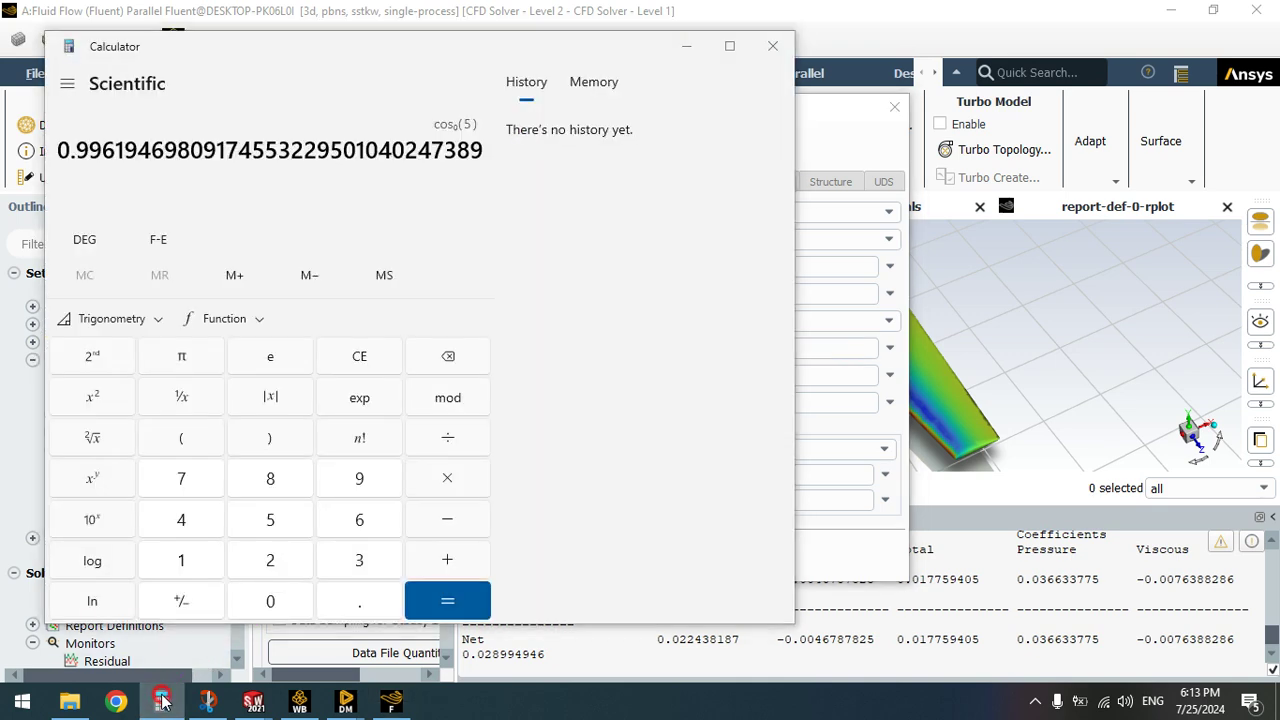
click(161, 702)
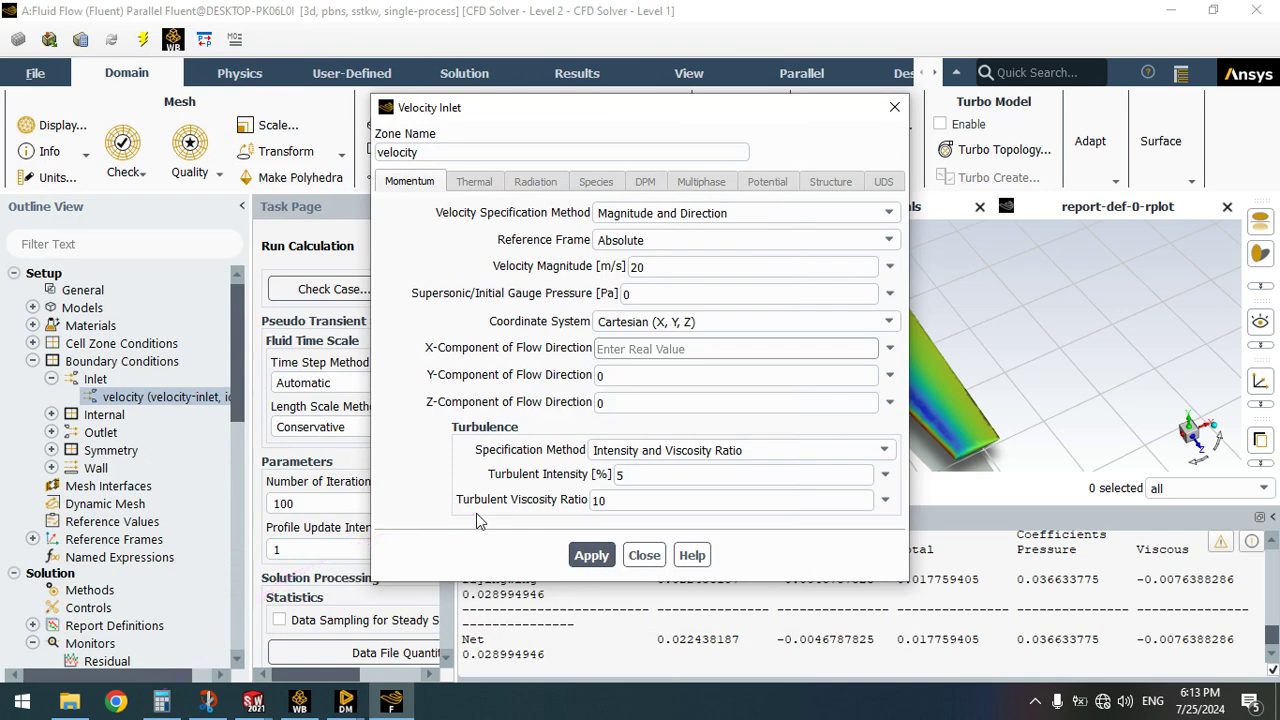
text(.9962)
Switch to Calculator, compute the sine of 5 degrees and return to Fluent
click(158, 702)
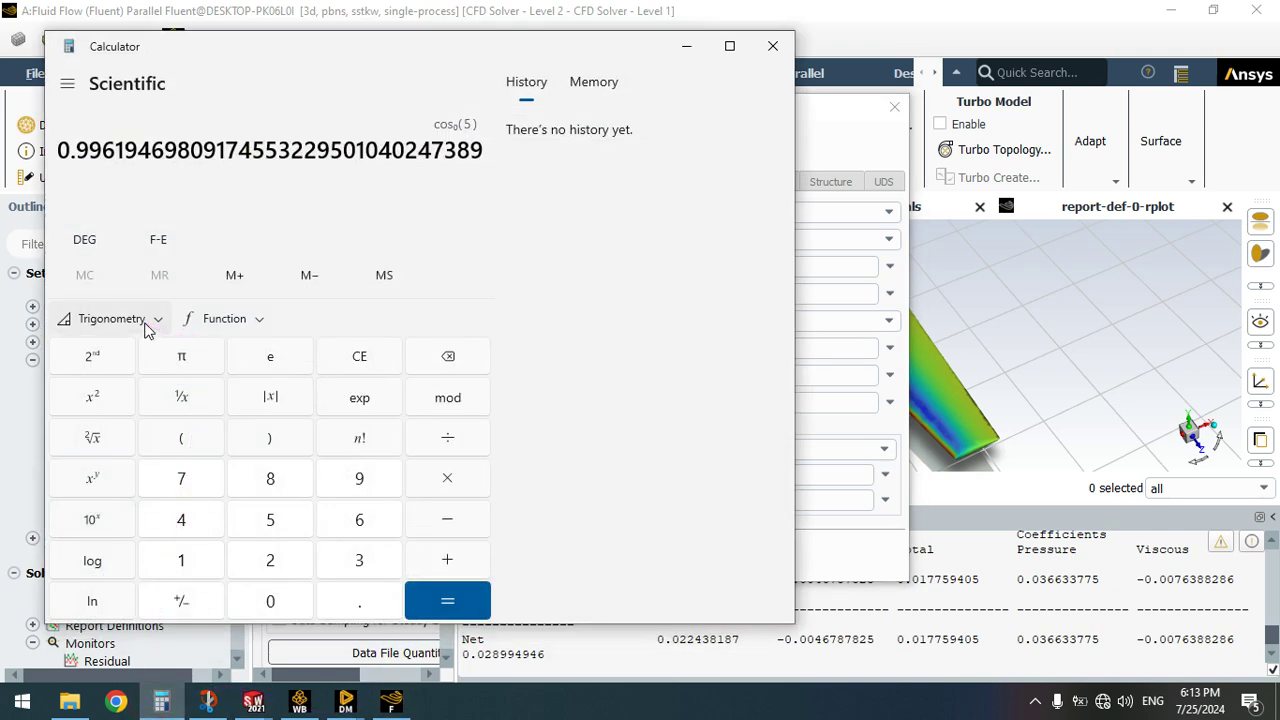
click(345, 356)
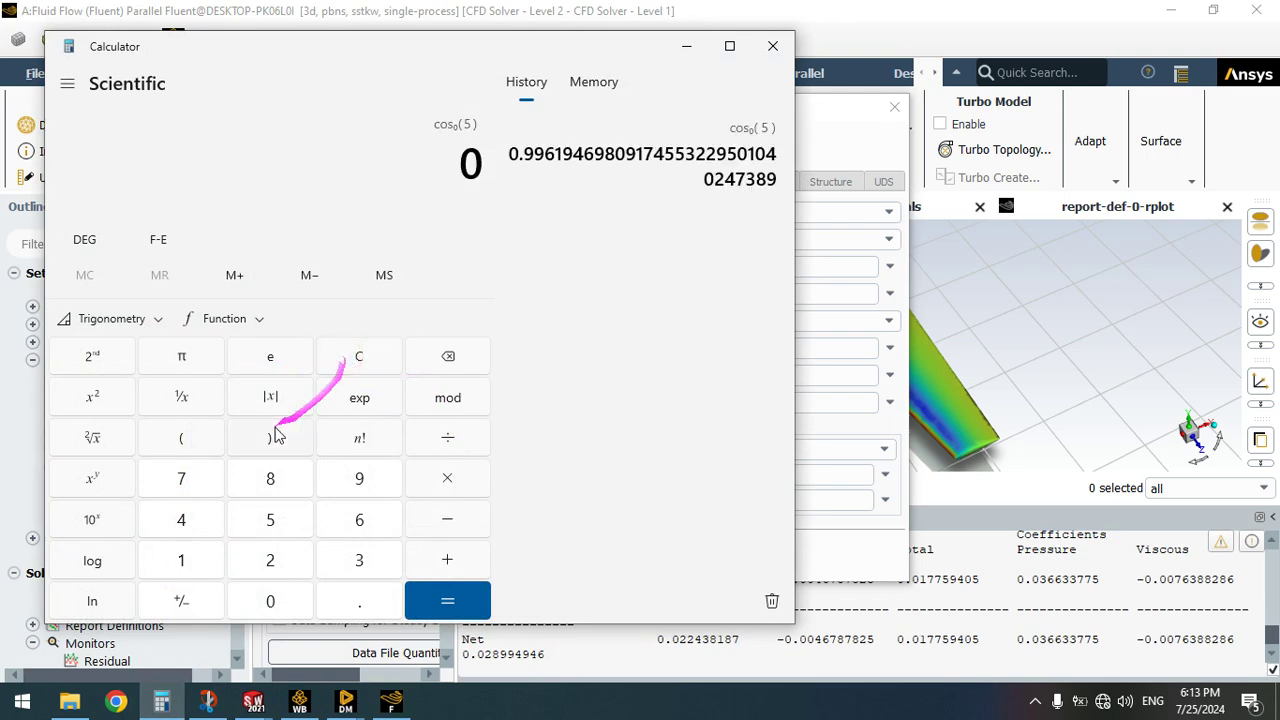
click(270, 519)
click(105, 316)
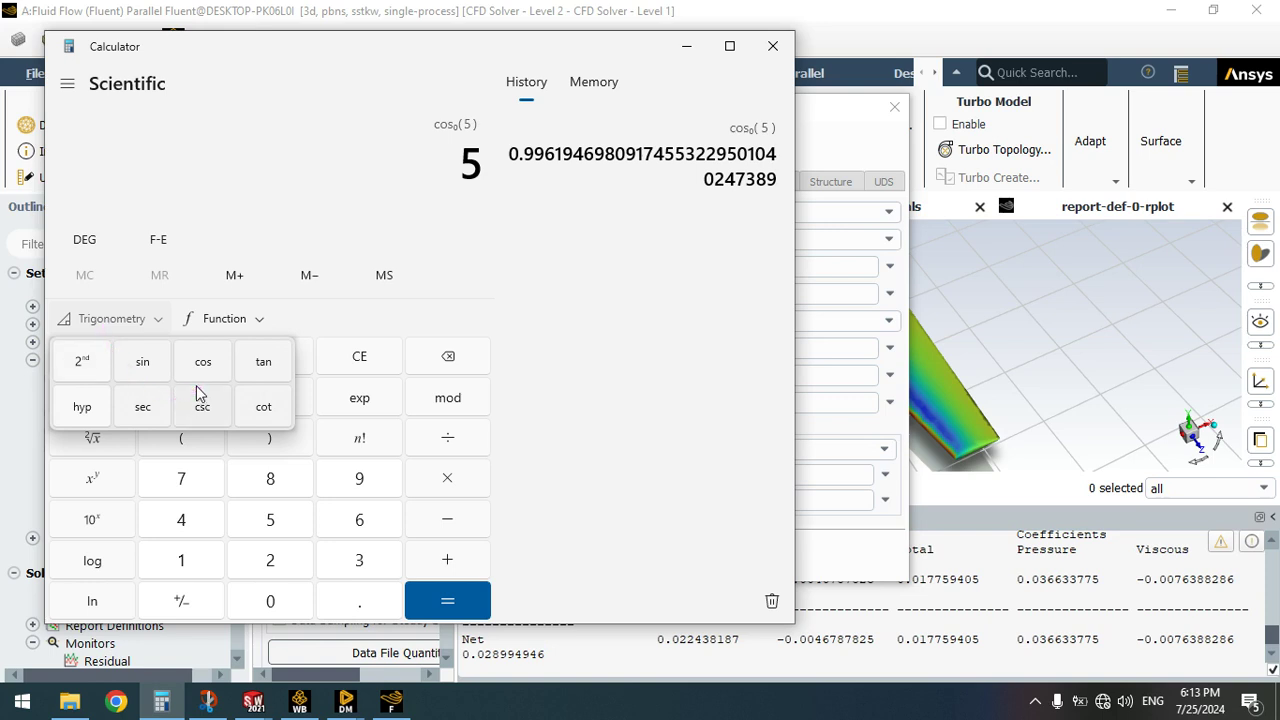
click(155, 367)
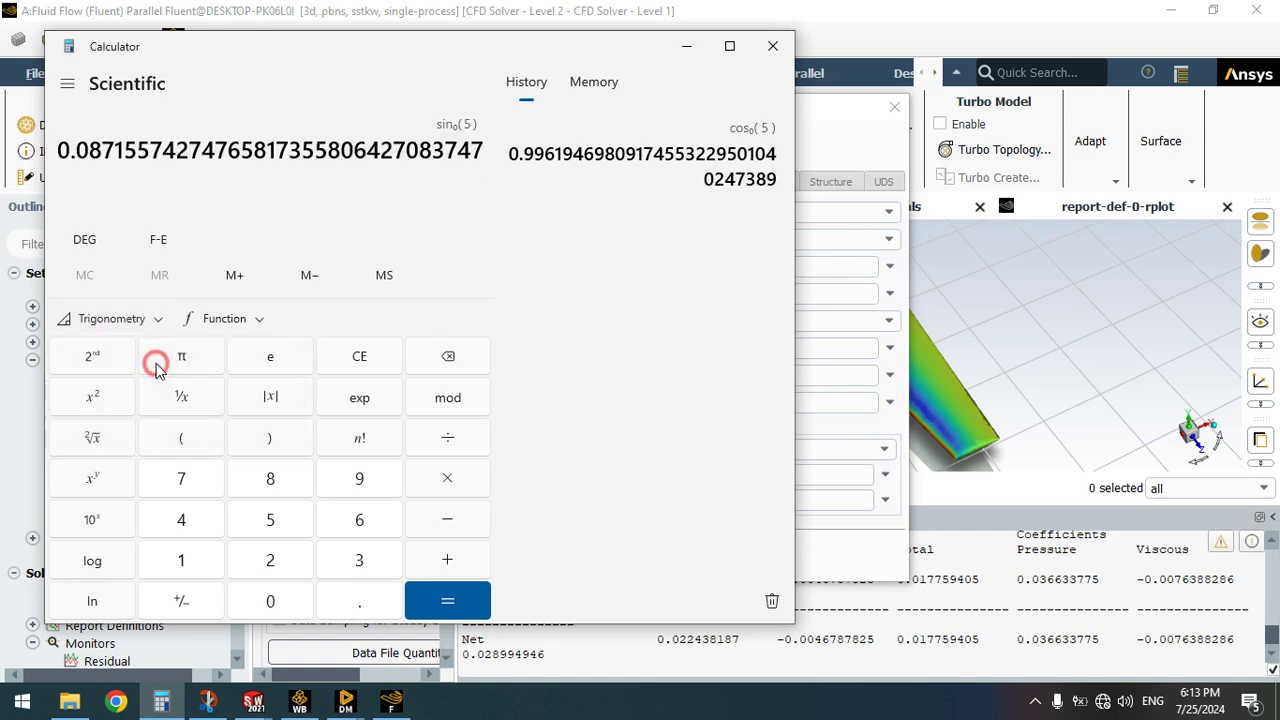
drag(138, 316, 93, 163)
mouse_move(116, 177)
mouse_down()
mouse_move(223, 340)
mouse_move(343, 594)
mouse_move(400, 612)
mouse_move(398, 688)
mouse_up()
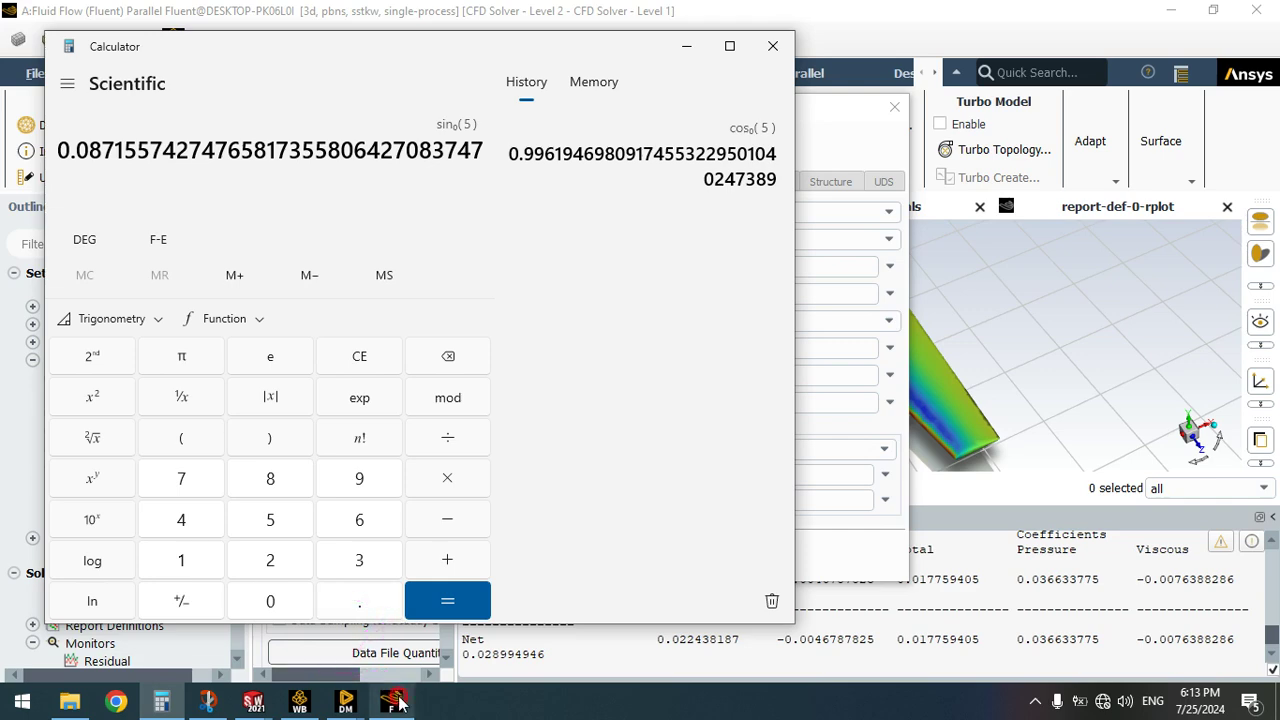
In Fluent, set the velocity inlet's Y-component of flow direction to 0.0872, apply the settings and close them
click(393, 700)
click(652, 375)
text(.0872)
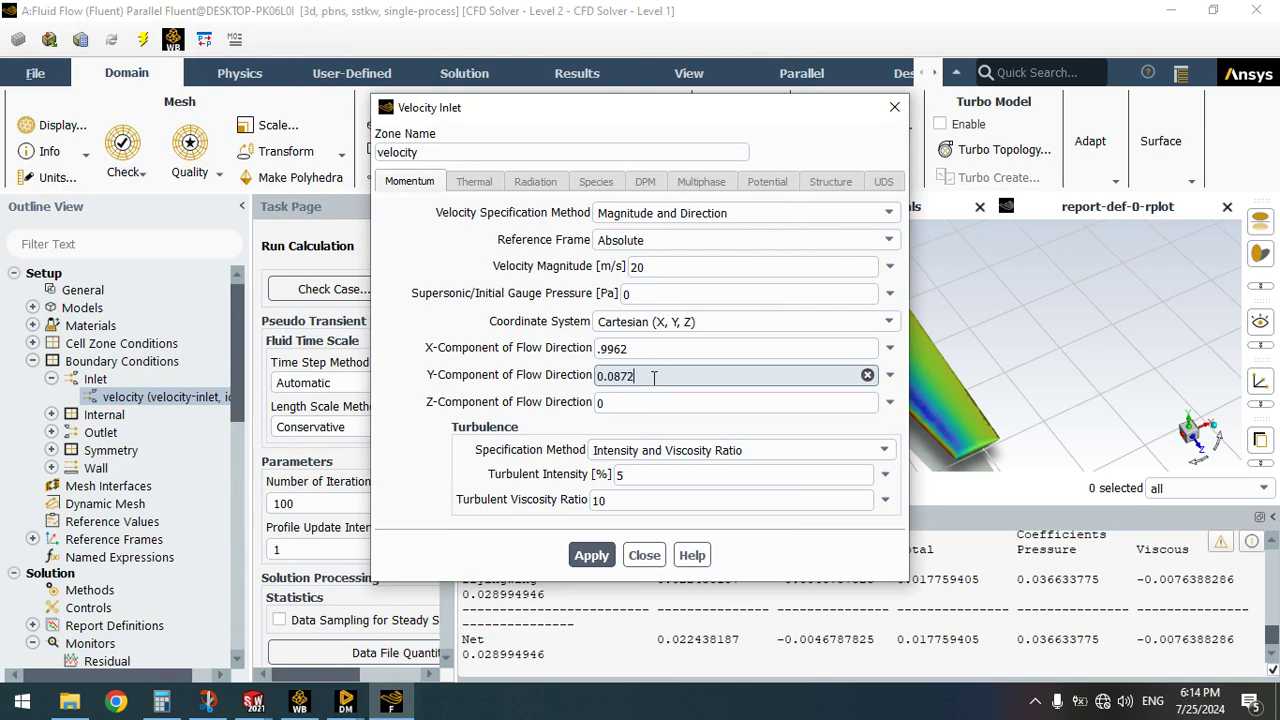
click(600, 557)
click(644, 555)
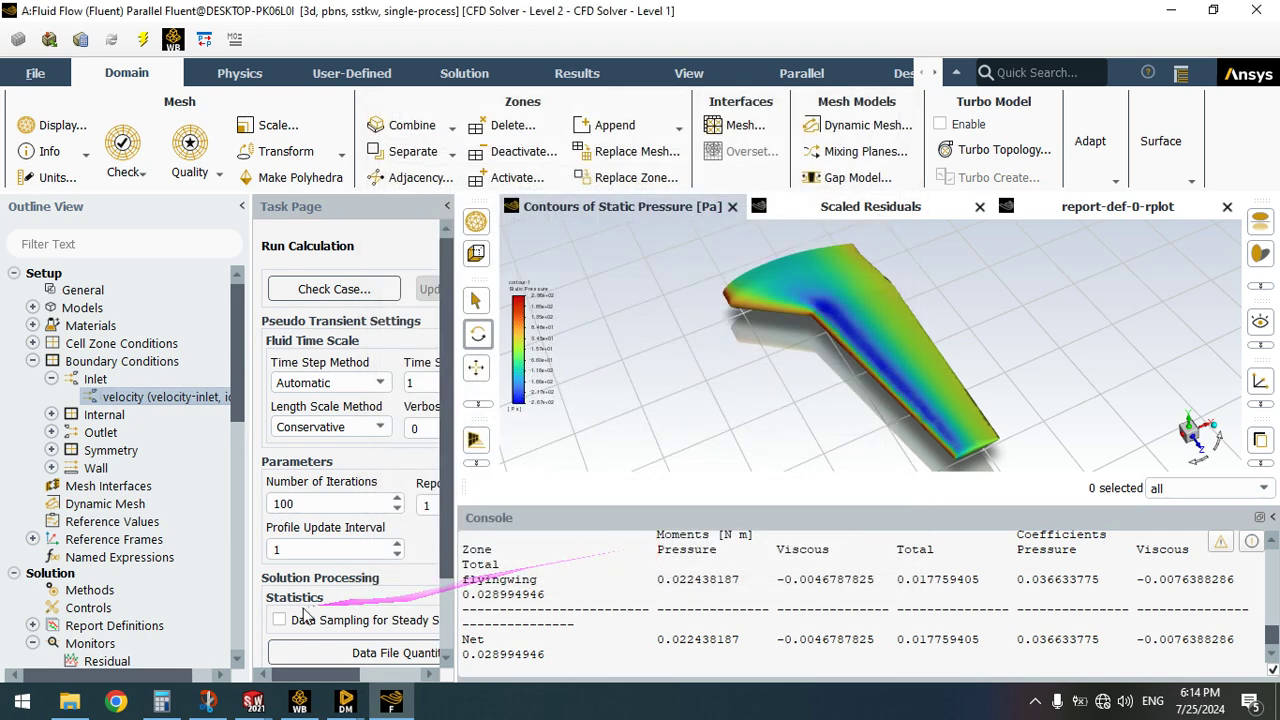
Run the 100-iteration calculation using the changed settings for current and future calculations, and display the report-def-0-rplot force plot
scroll(451, 625, down, 3)
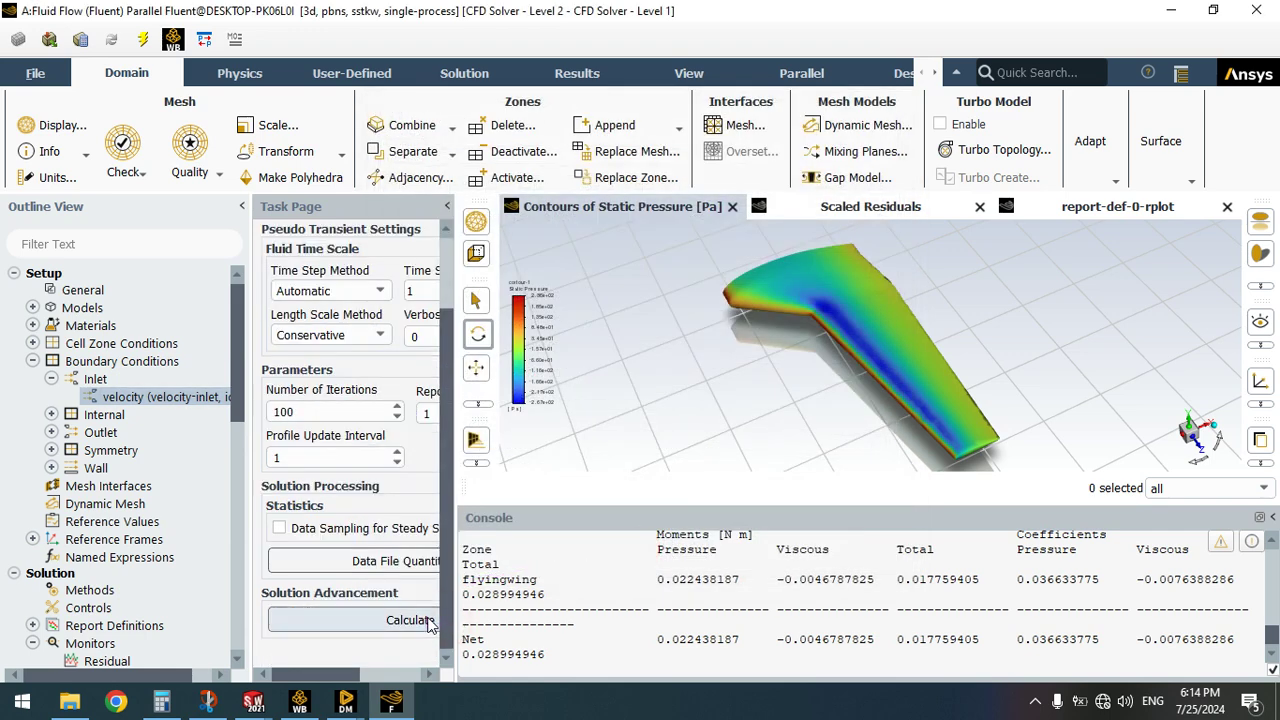
click(430, 622)
click(375, 476)
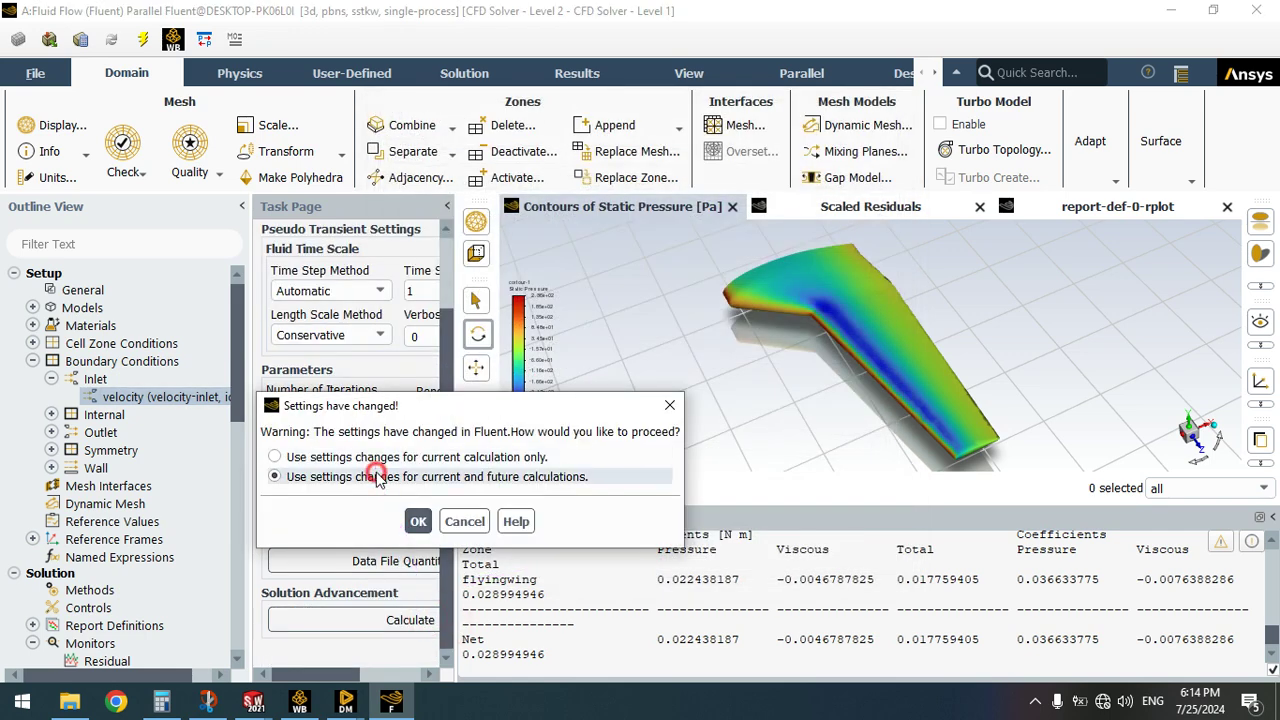
click(420, 522)
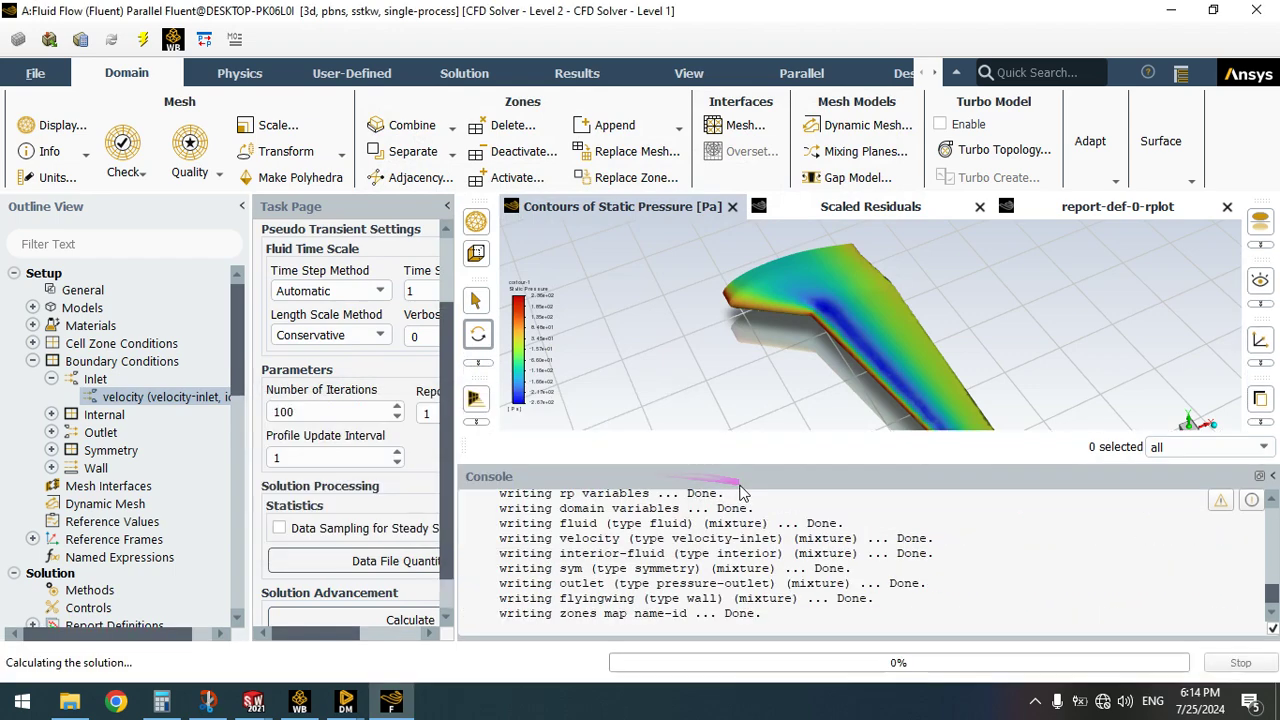
click(1082, 210)
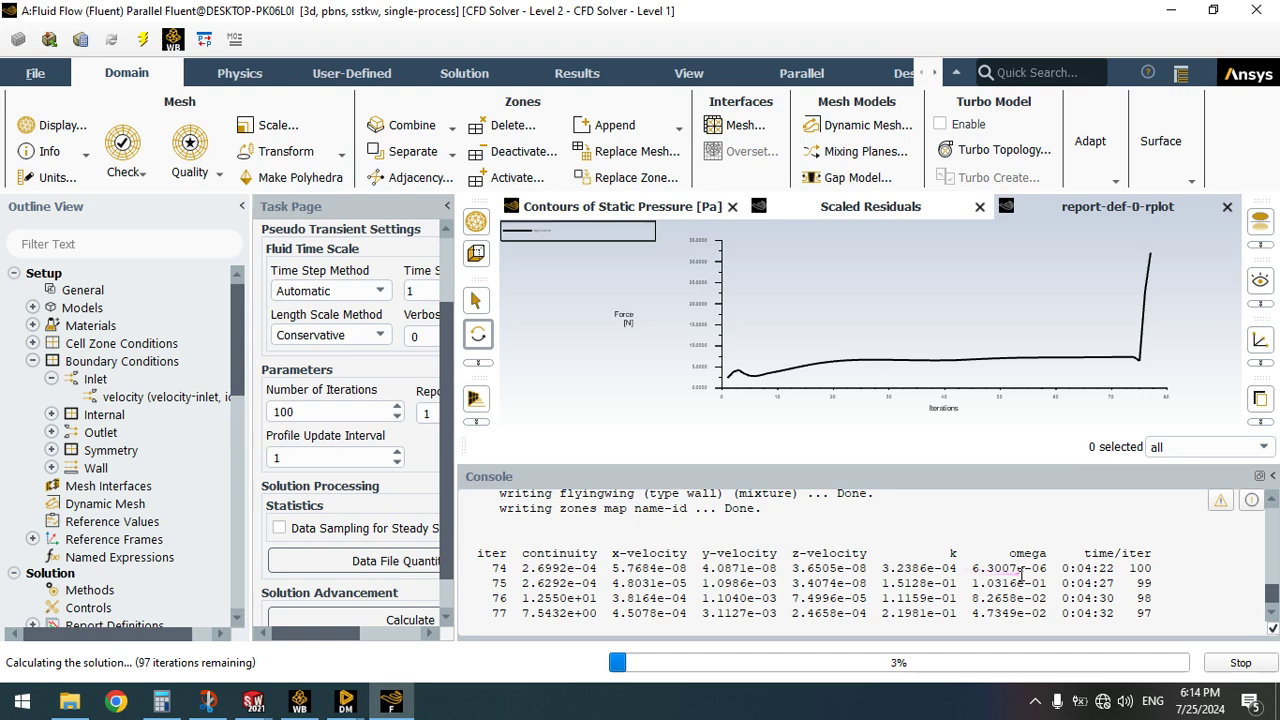
click(1035, 700)
click(1036, 664)
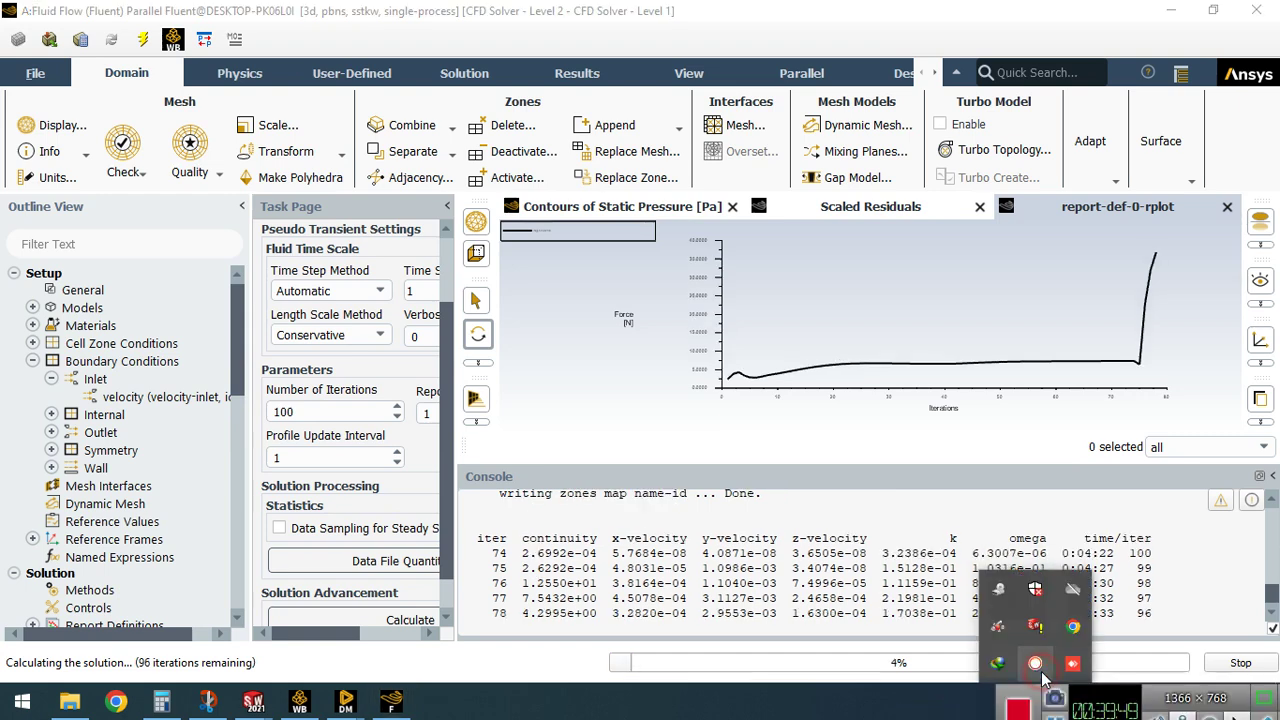
drag(1096, 707, 1096, 640)
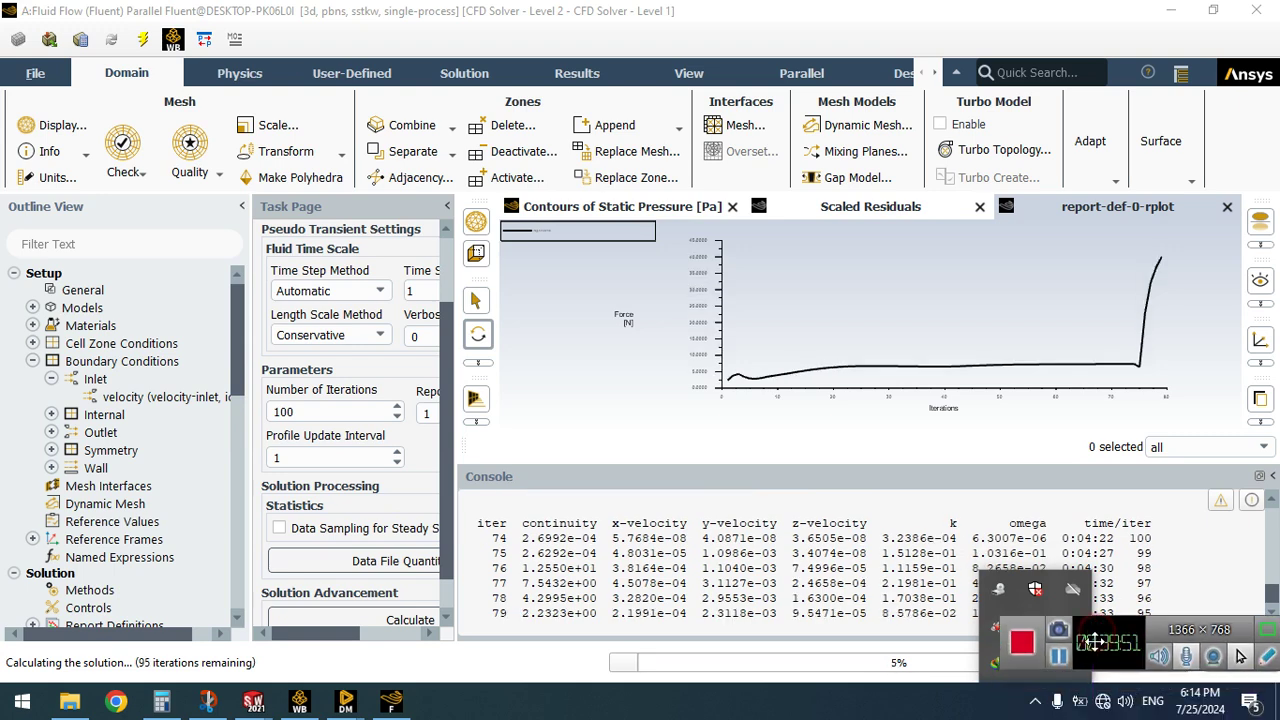
click(1058, 656)
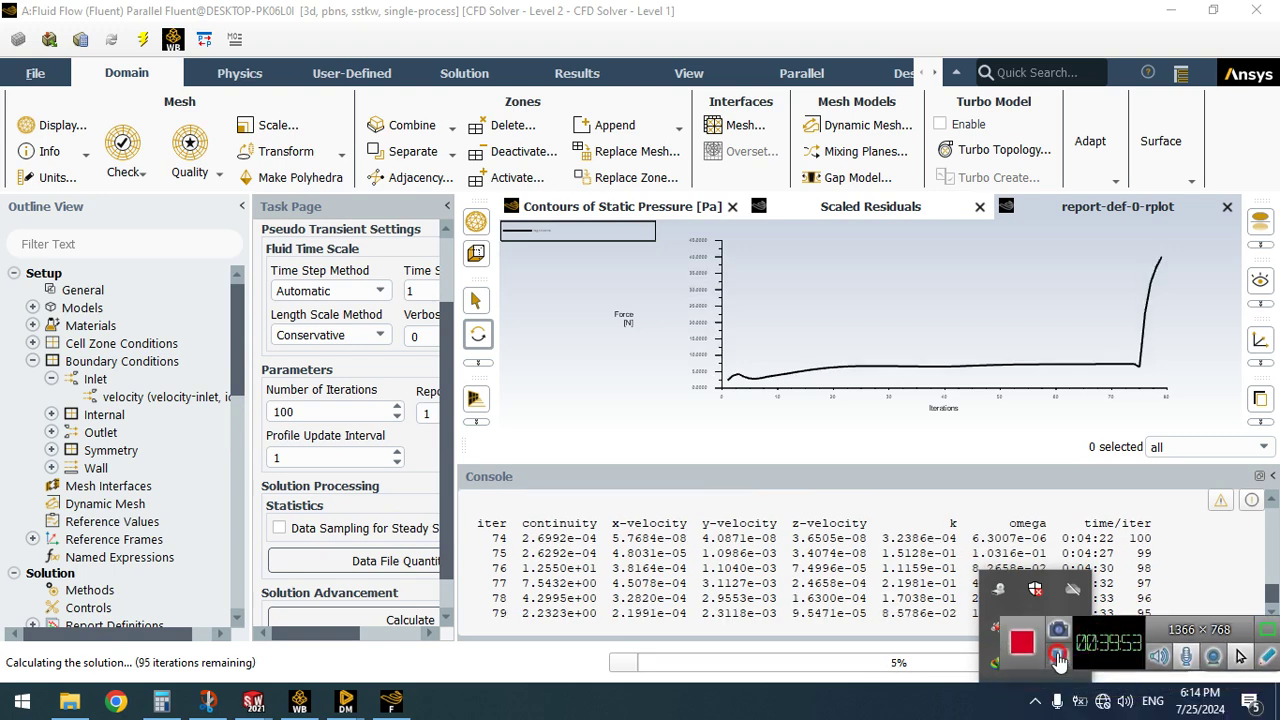
click(1058, 656)
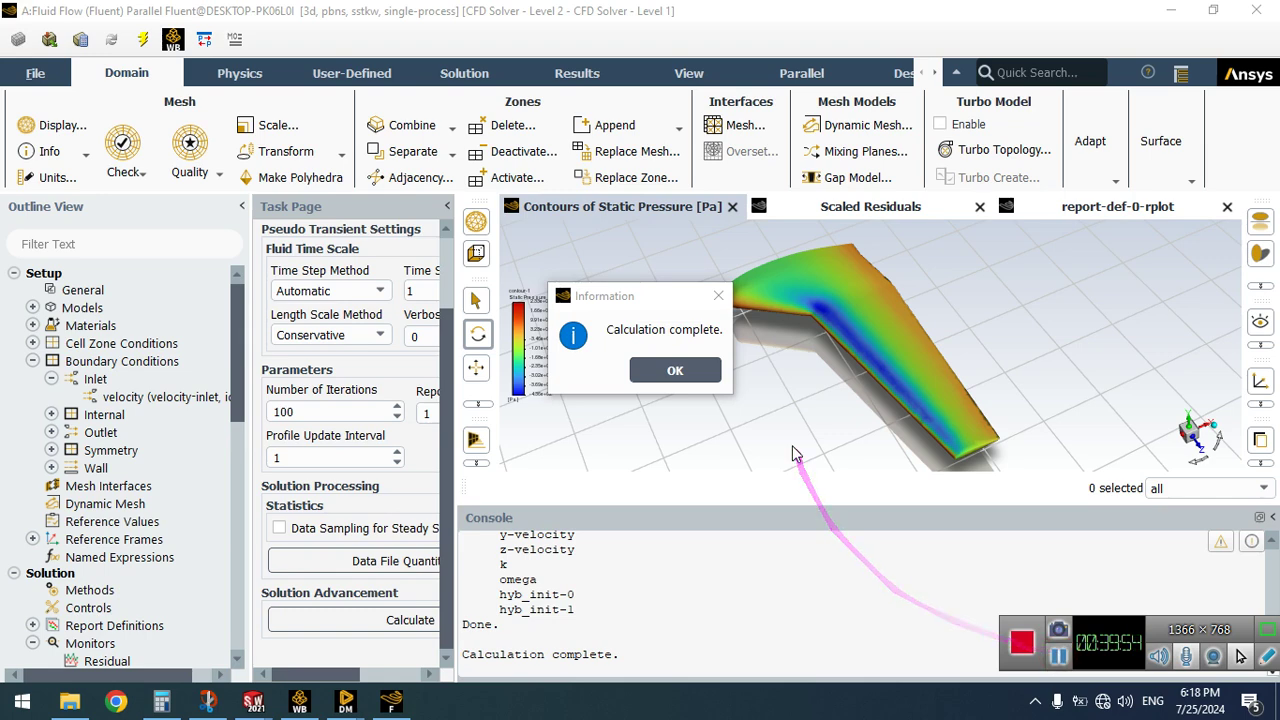
Dismiss the calculation notice and examine the force history in report-def-0-rplot
click(675, 370)
click(1095, 212)
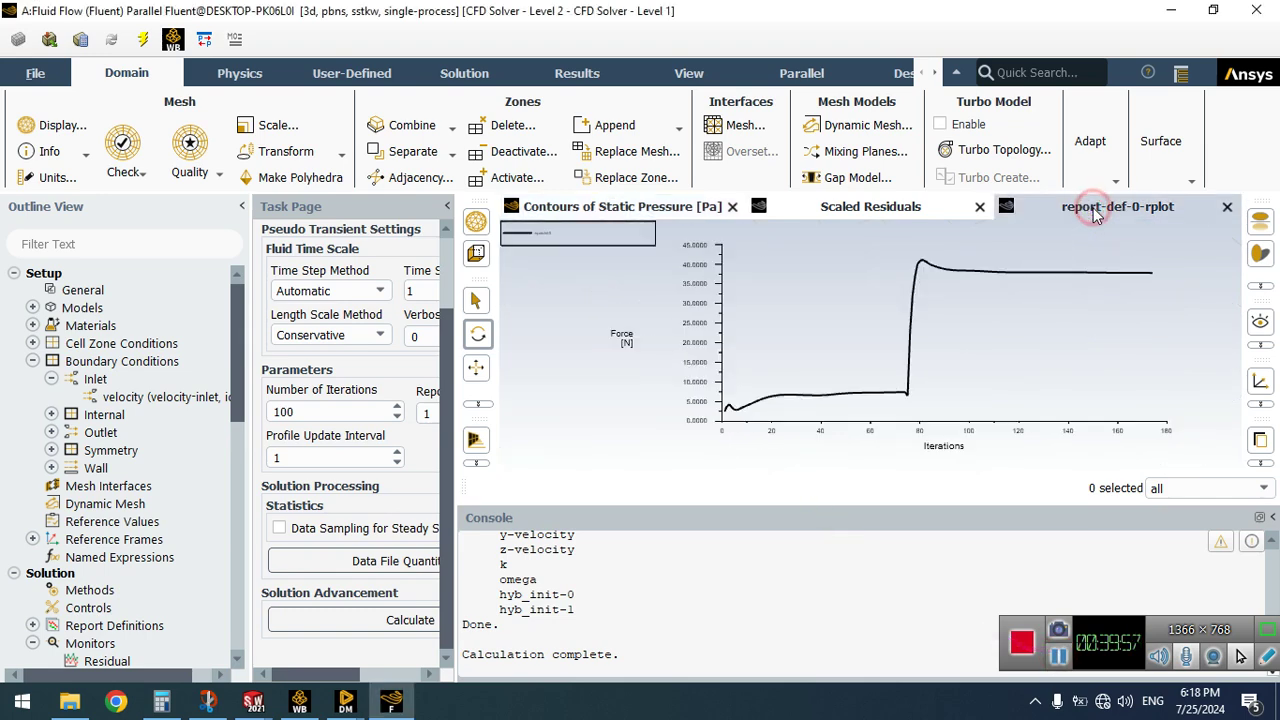
drag(1095, 215, 900, 386)
drag(826, 332, 935, 290)
Open the force reports and print the flyingwing zone's force along the Y direction, then read the total
drag(398, 487, 165, 665)
scroll(200, 620, down, 8)
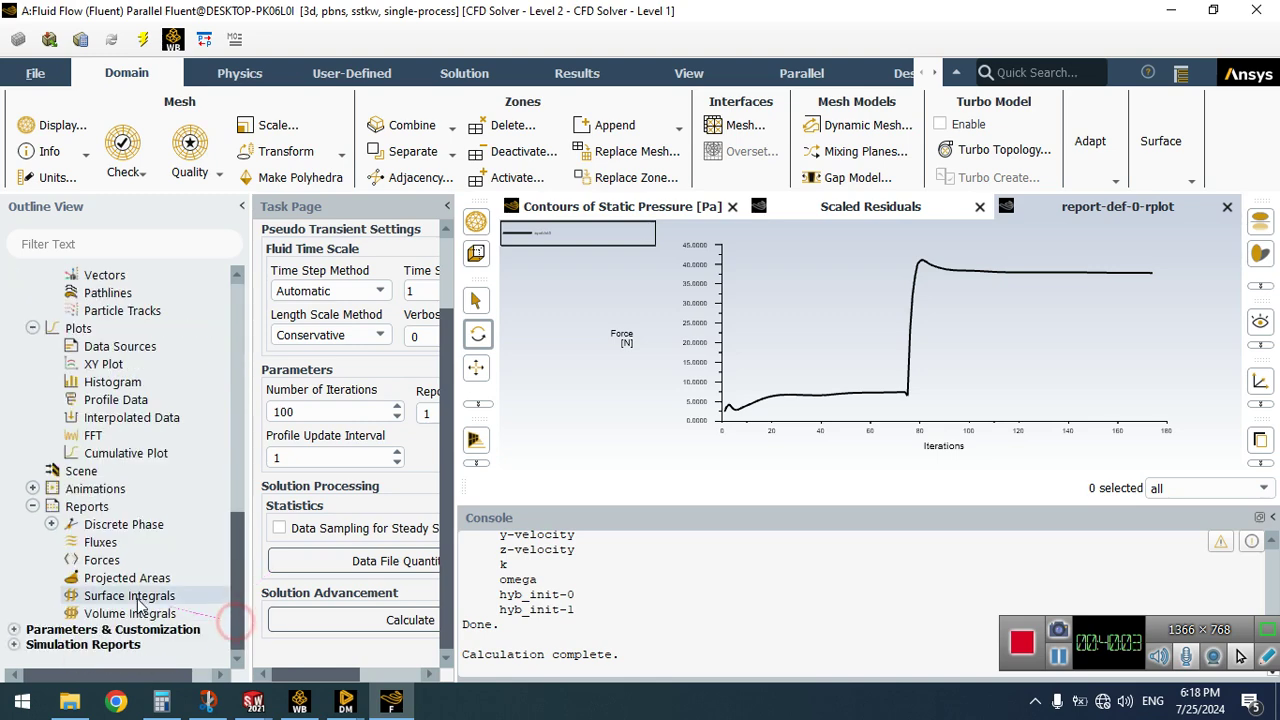
double_click(103, 560)
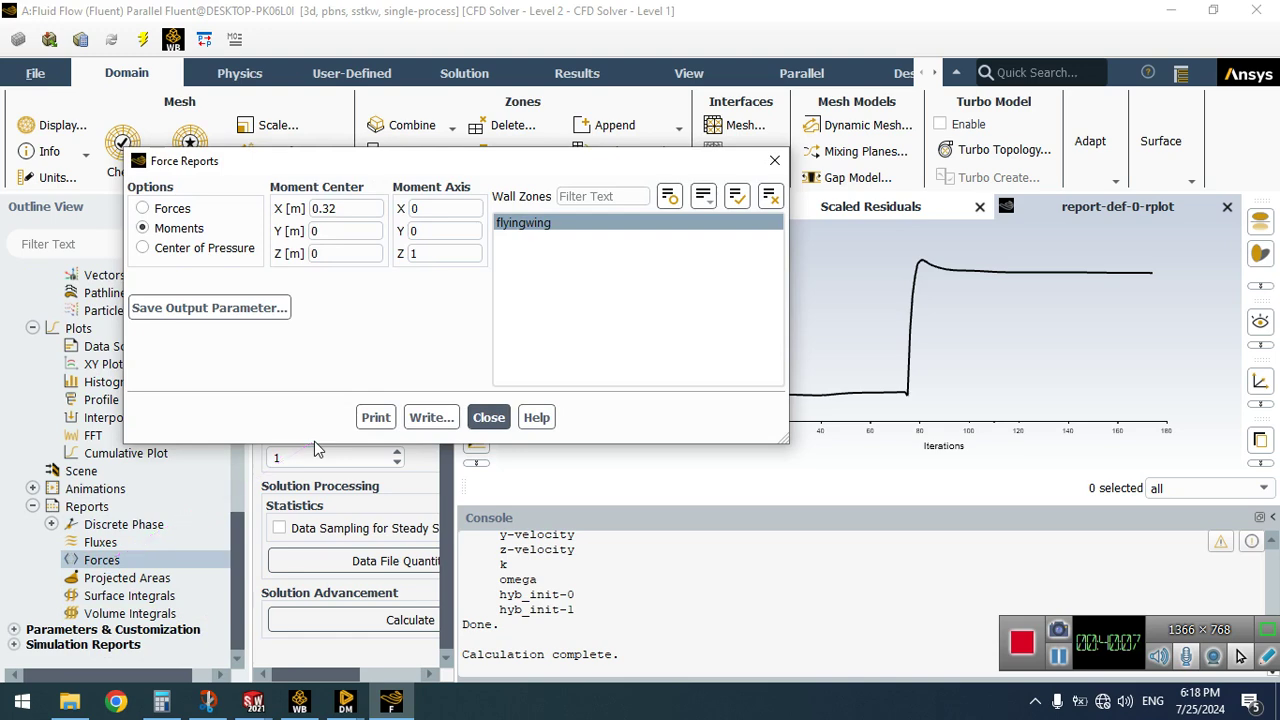
click(170, 208)
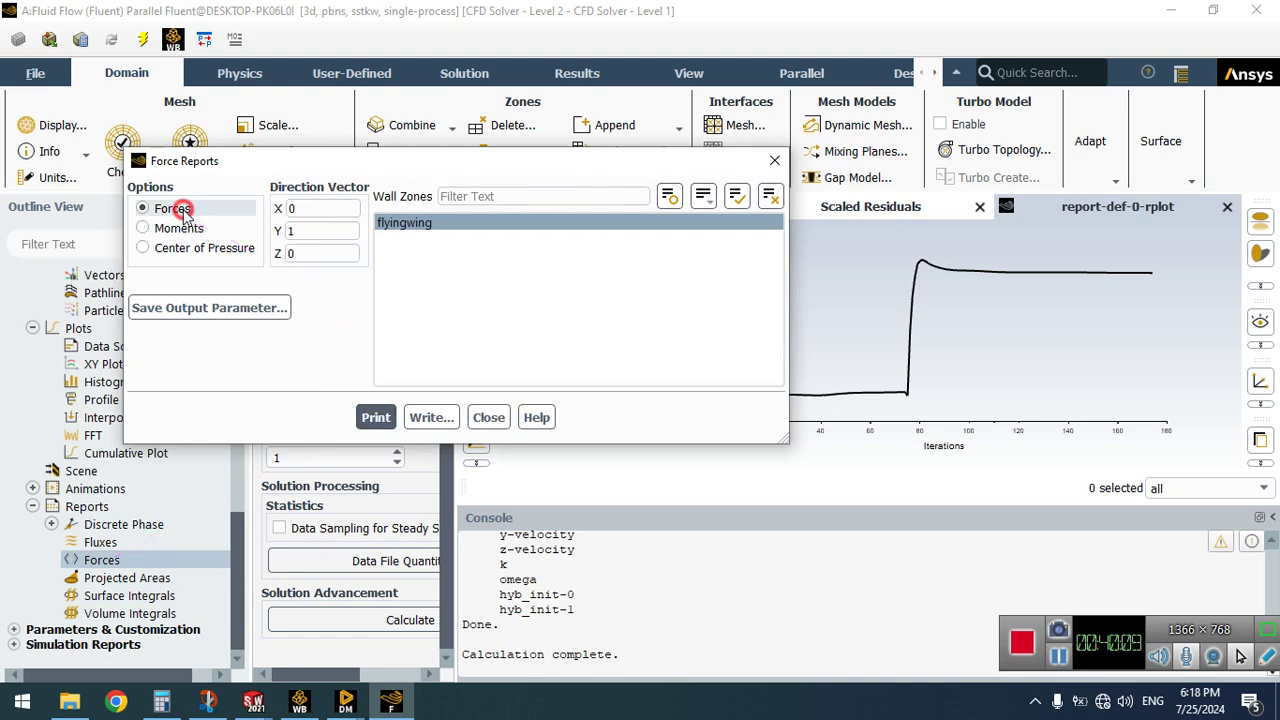
click(317, 417)
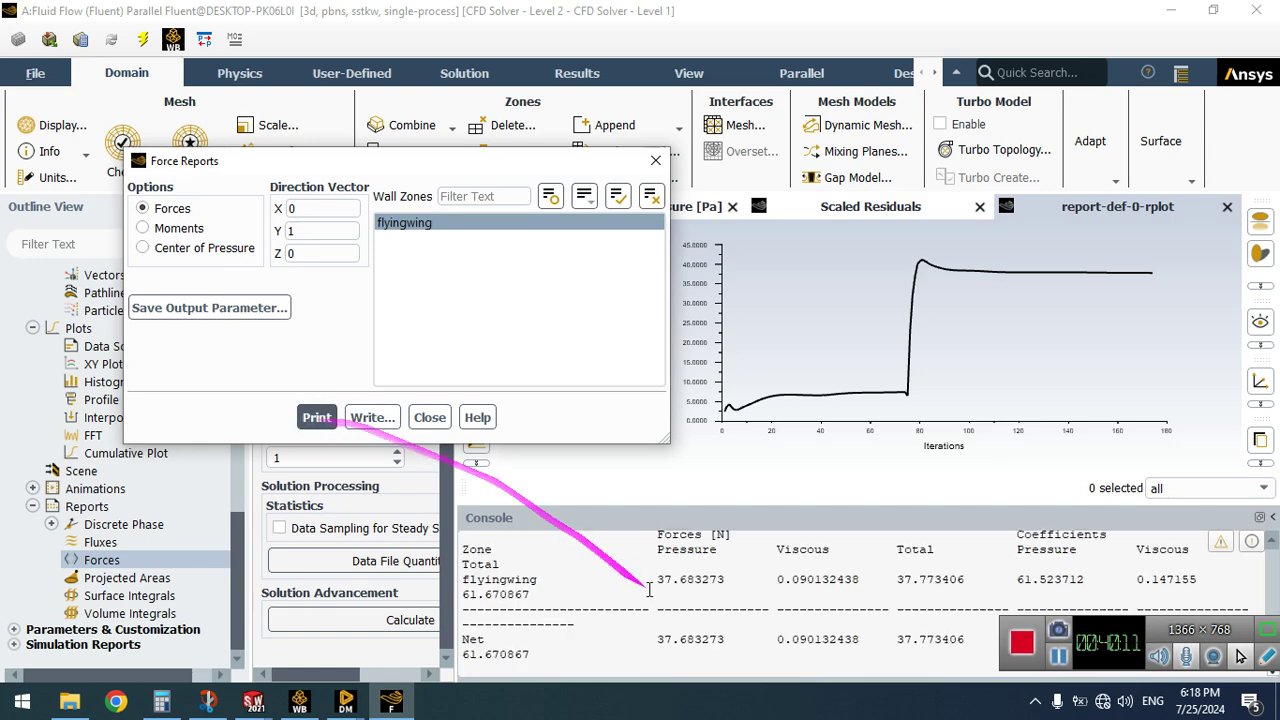
drag(650, 591, 897, 597)
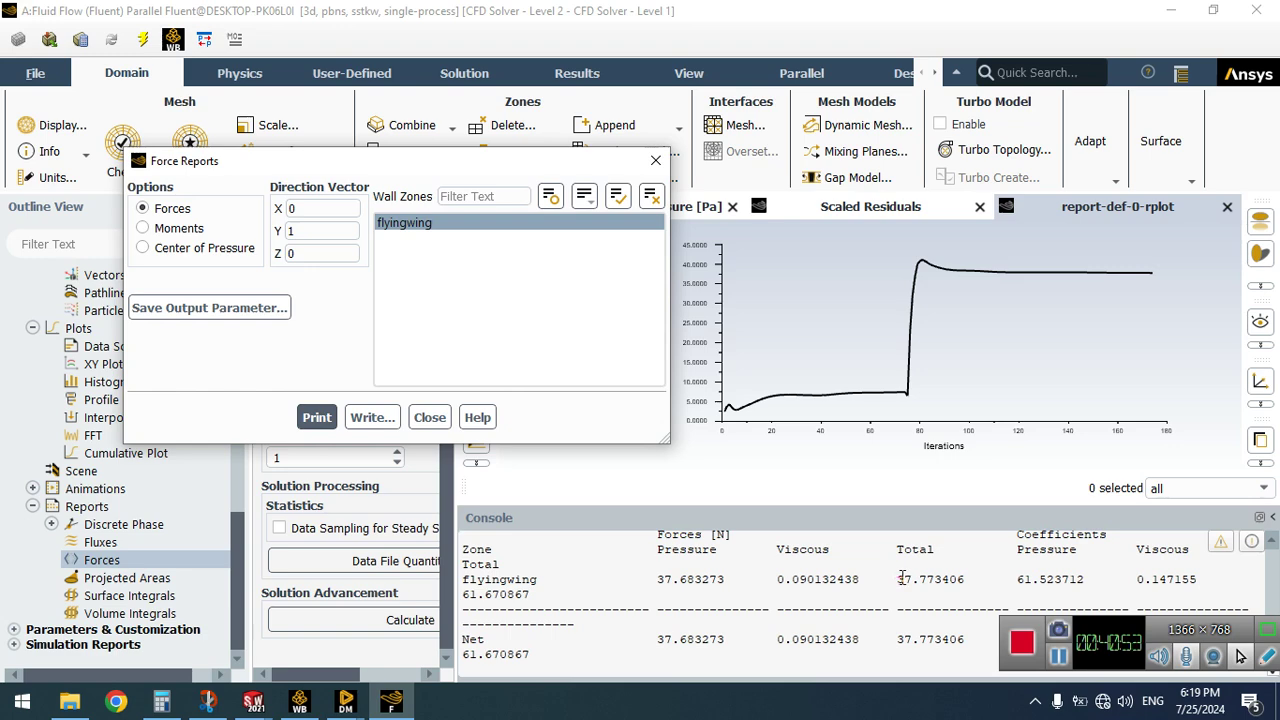
Print the flyingwing zone's moments about the Z axis, and repeat with the moment center's X set to 0.35 m
click(145, 229)
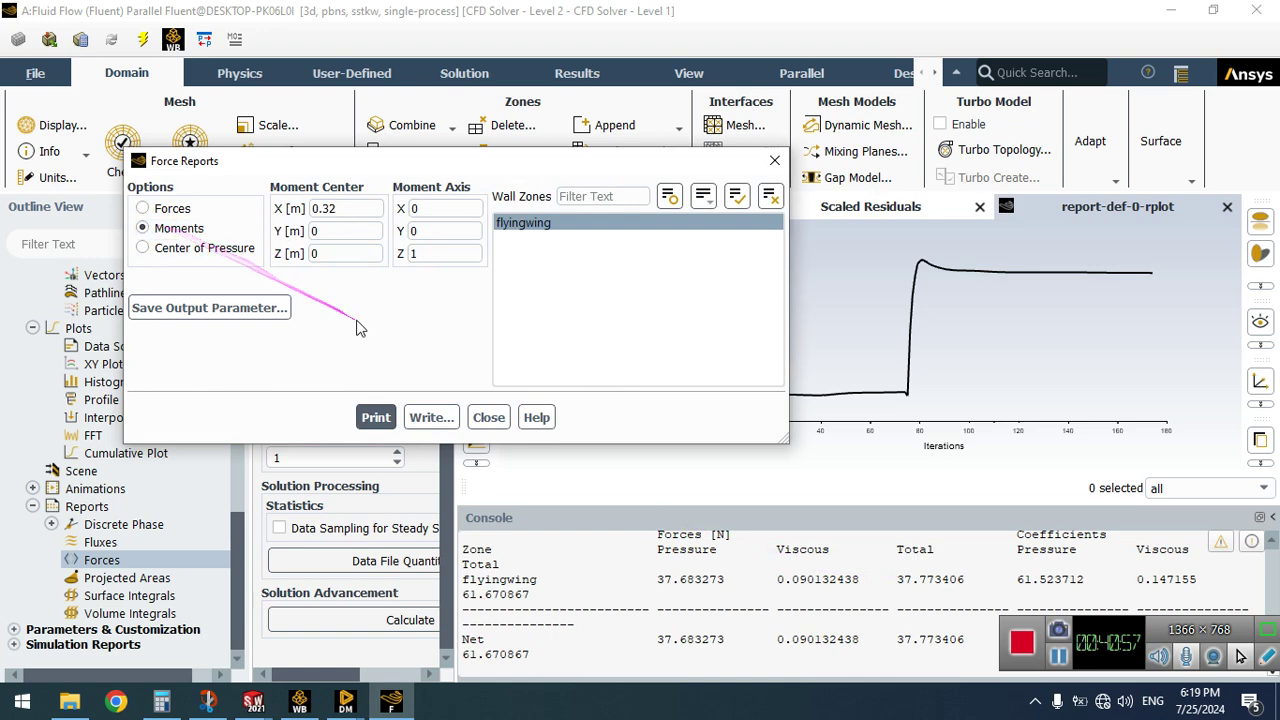
click(376, 417)
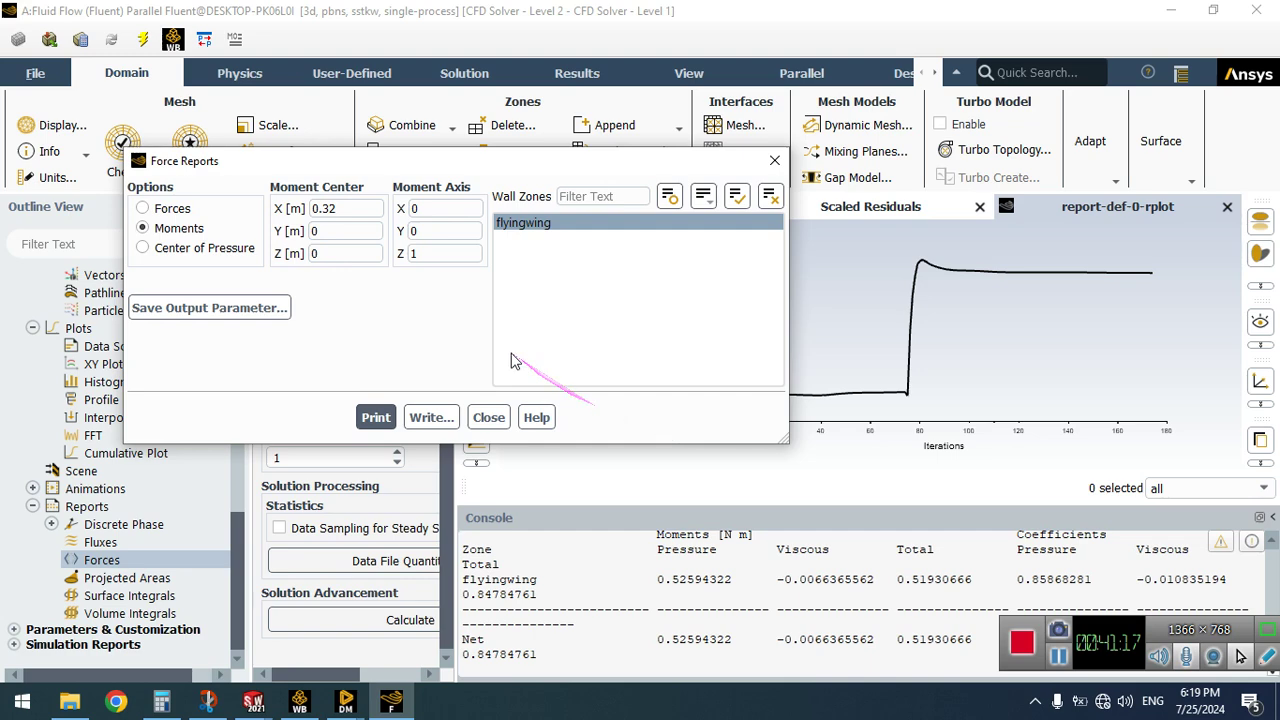
double_click(360, 210)
text(35)
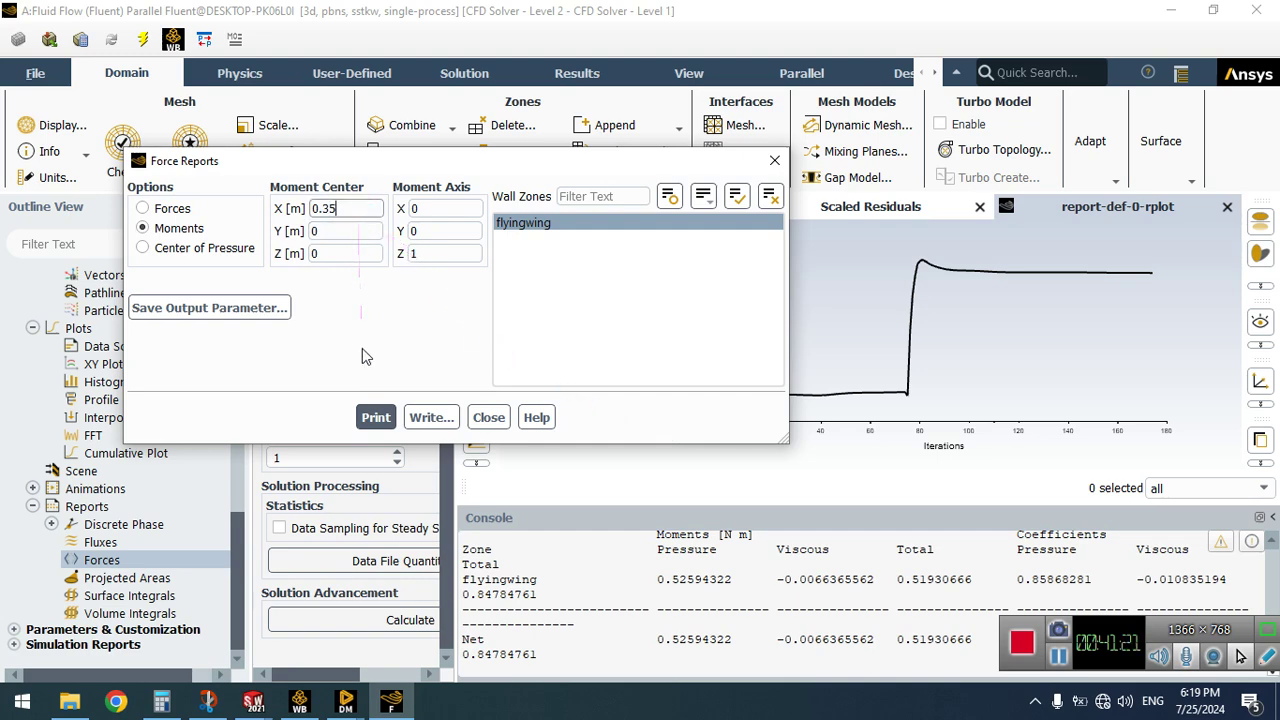
click(376, 418)
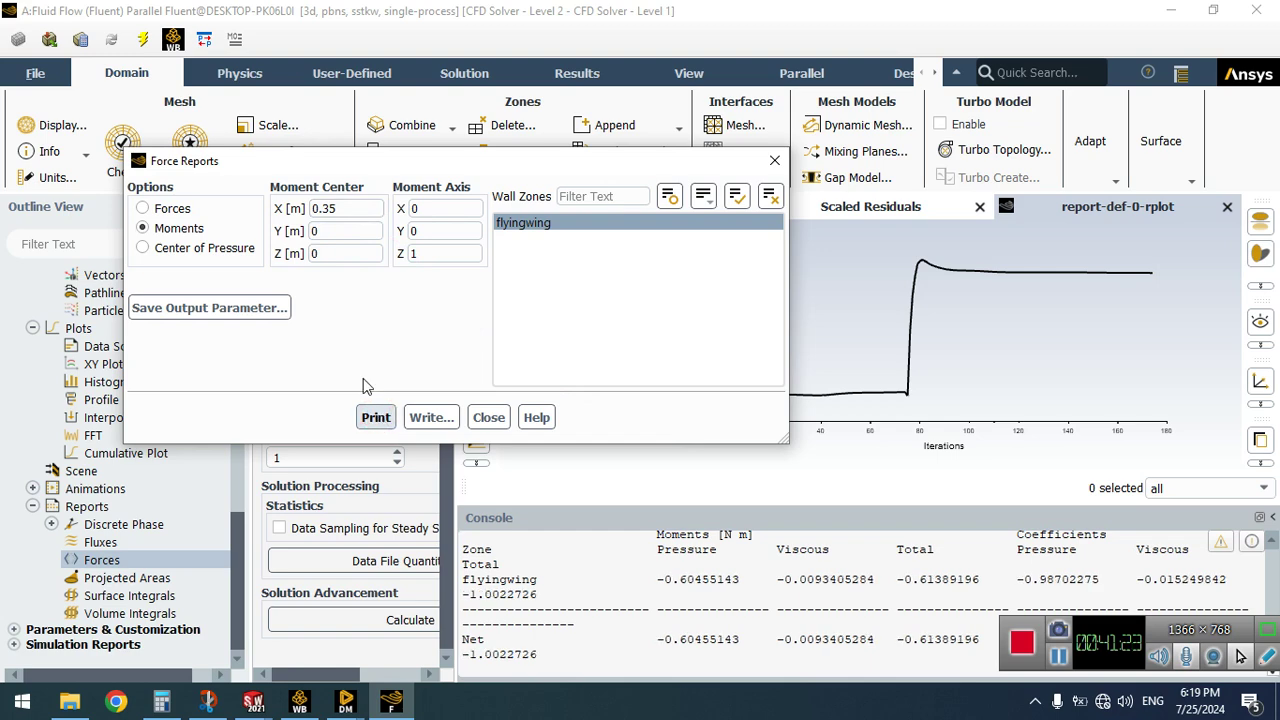
Set the moment center's X to 0.34 m and print the flyingwing moments
click(338, 208)
key(BackSpace)
text(4)
click(376, 418)
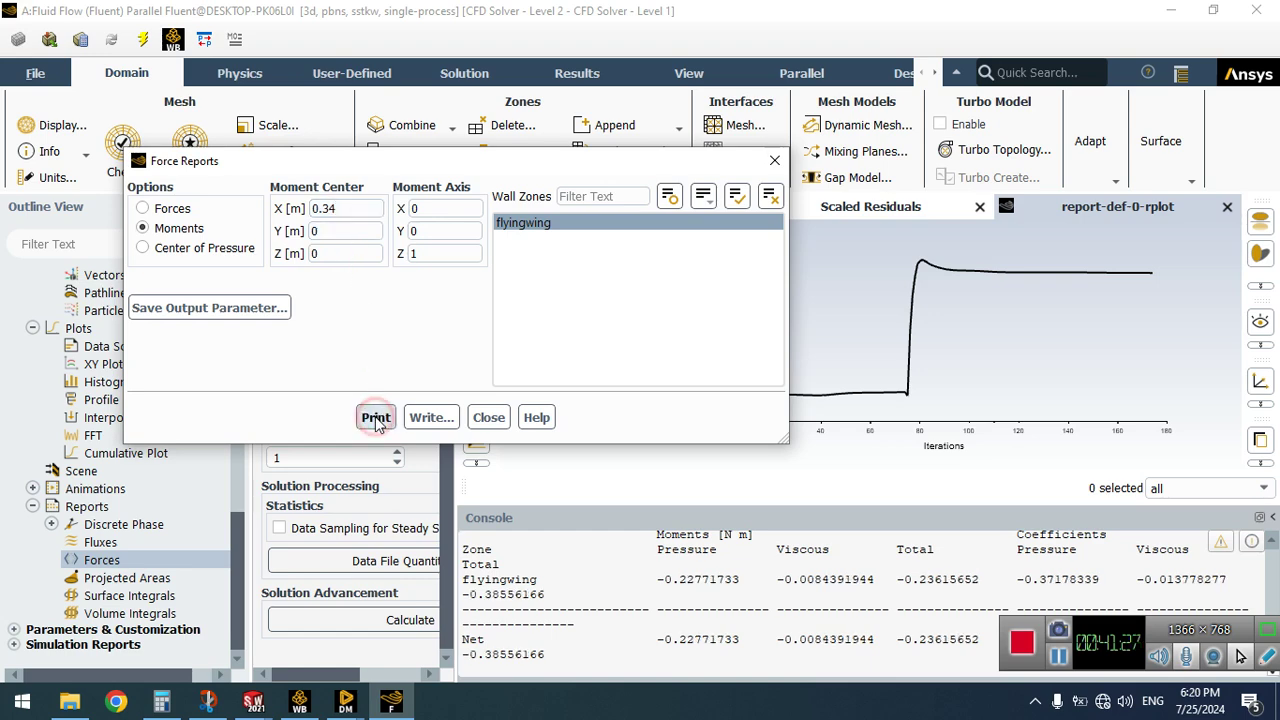
Set the moment center's X to 0.33 m and print the flyingwing moments
click(355, 208)
key(BackSpace)
text(3)
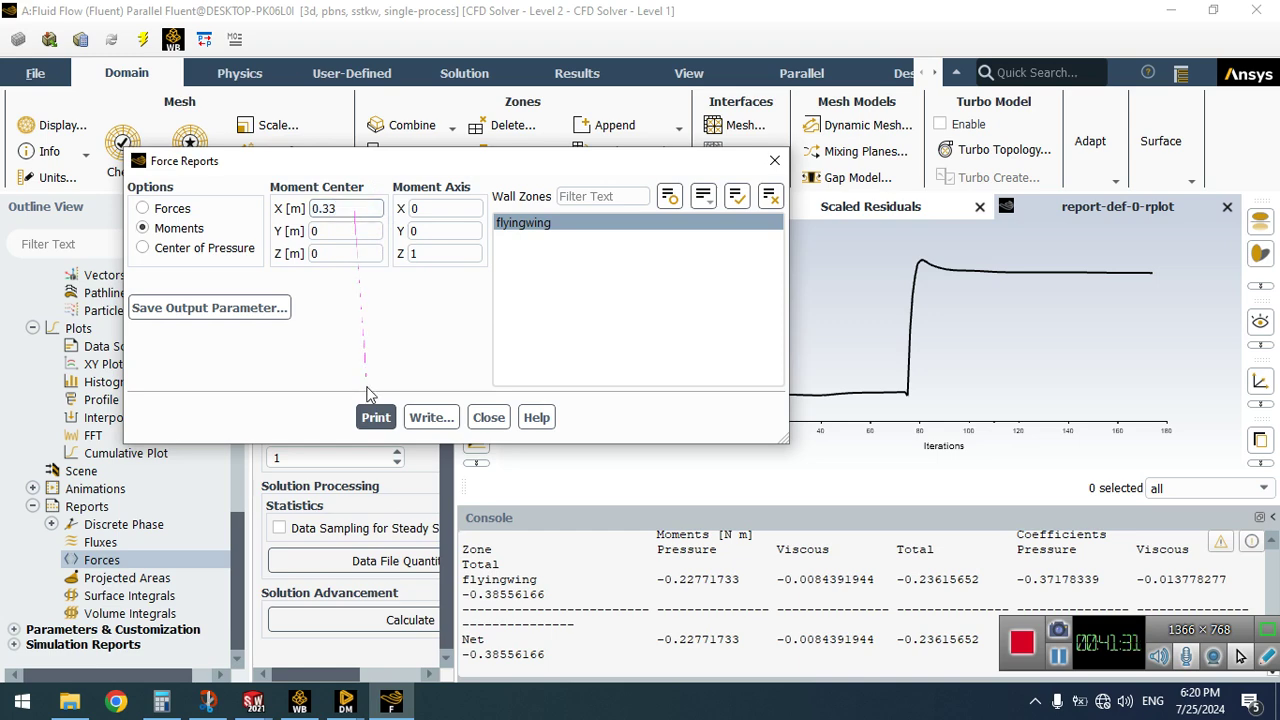
click(375, 419)
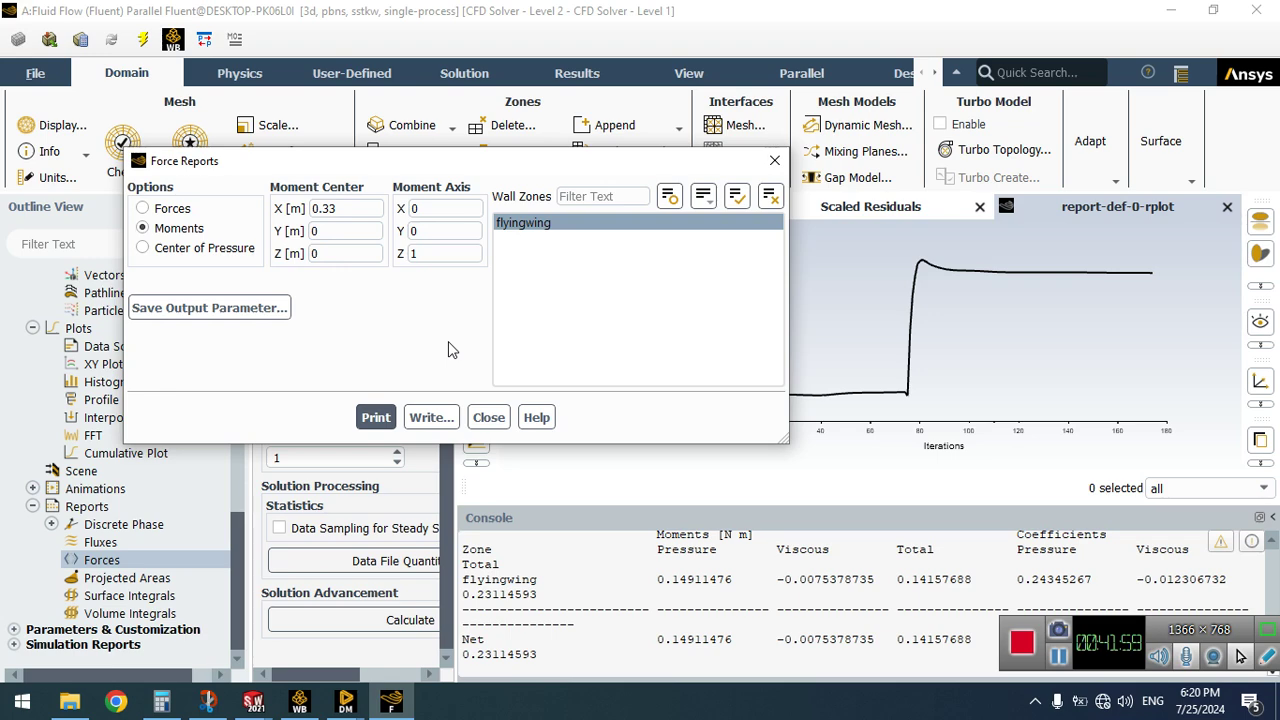
click(348, 231)
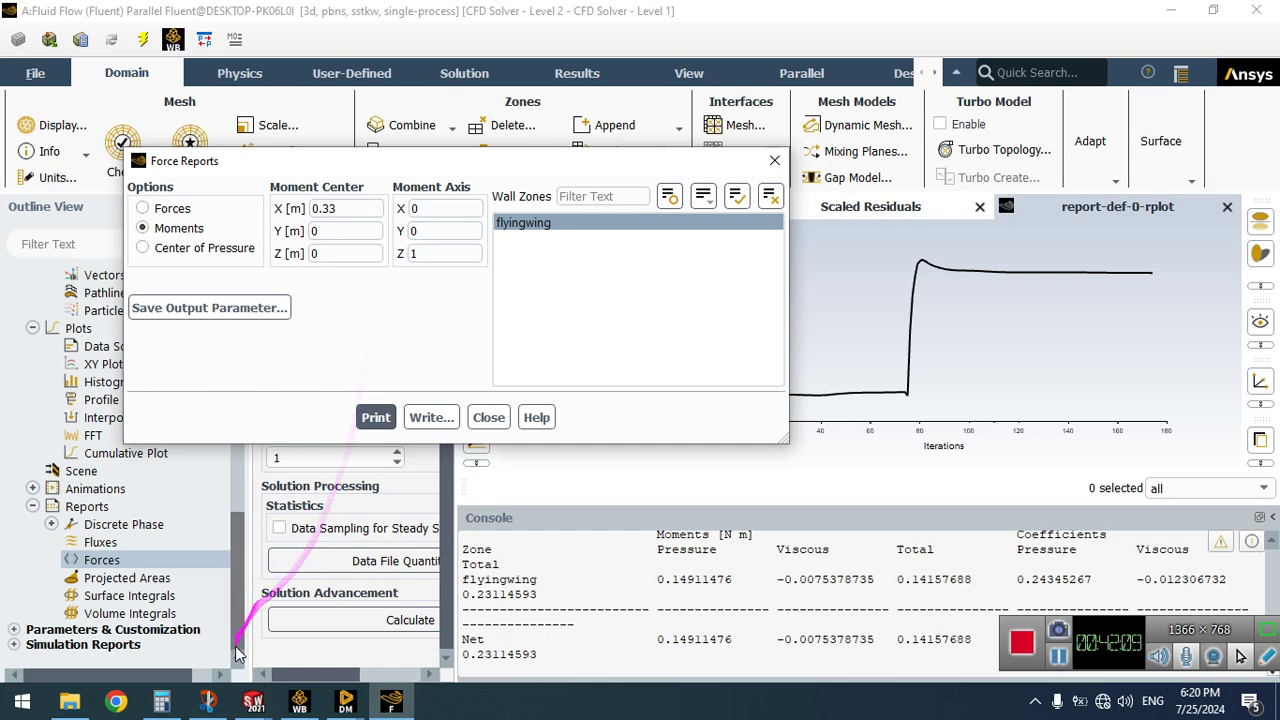
Switch to the flyingWing part in SOLIDWORKS, inspect the wing's plan shape, and return to Fluent
mouse_move(251, 705)
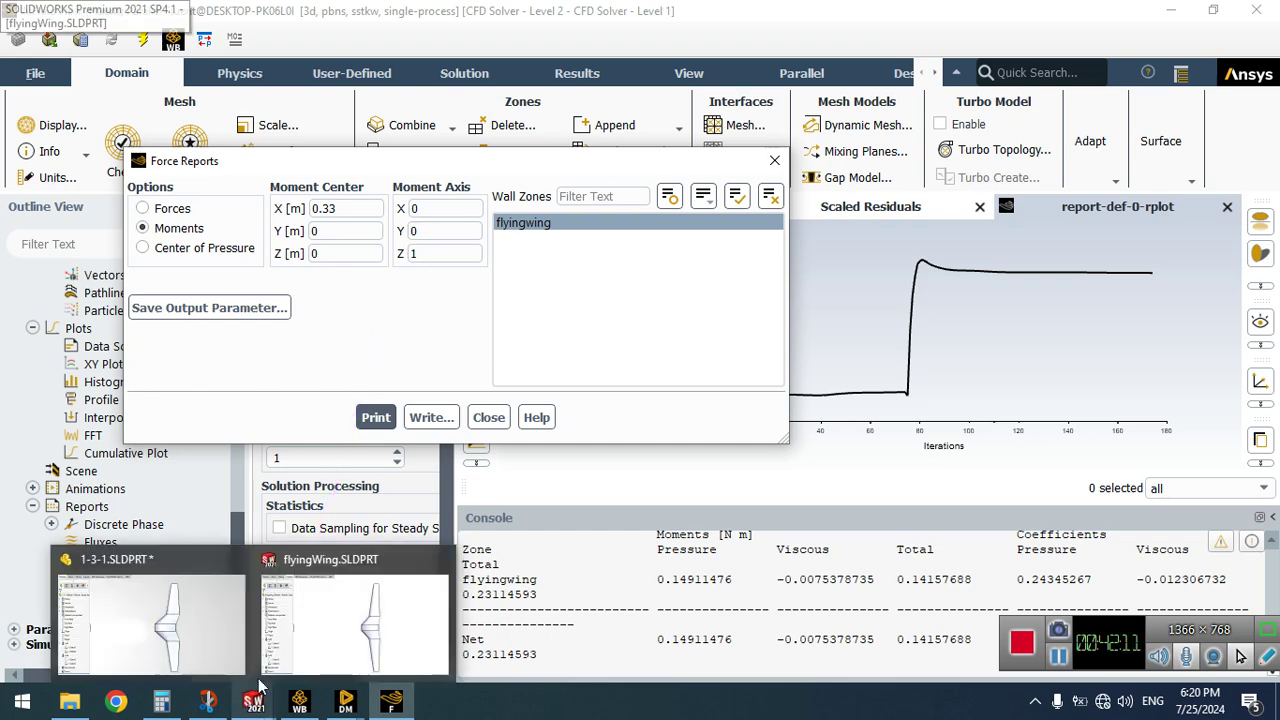
click(329, 622)
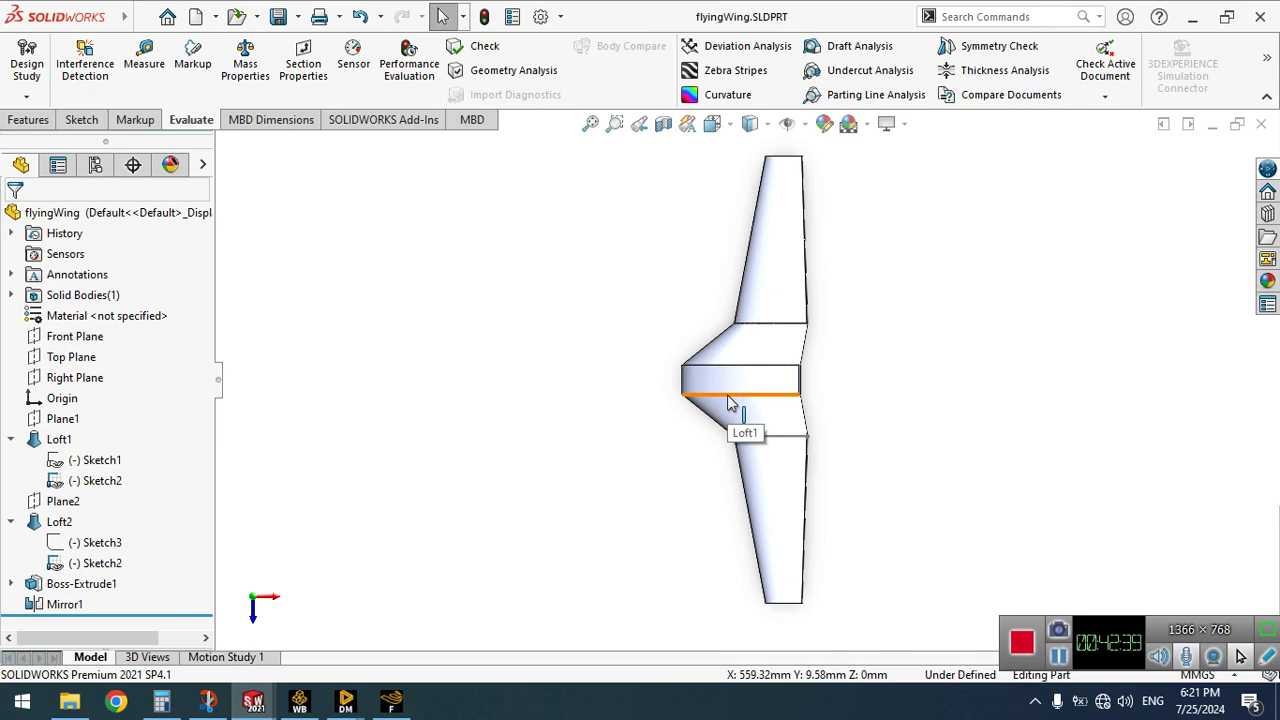
click(394, 704)
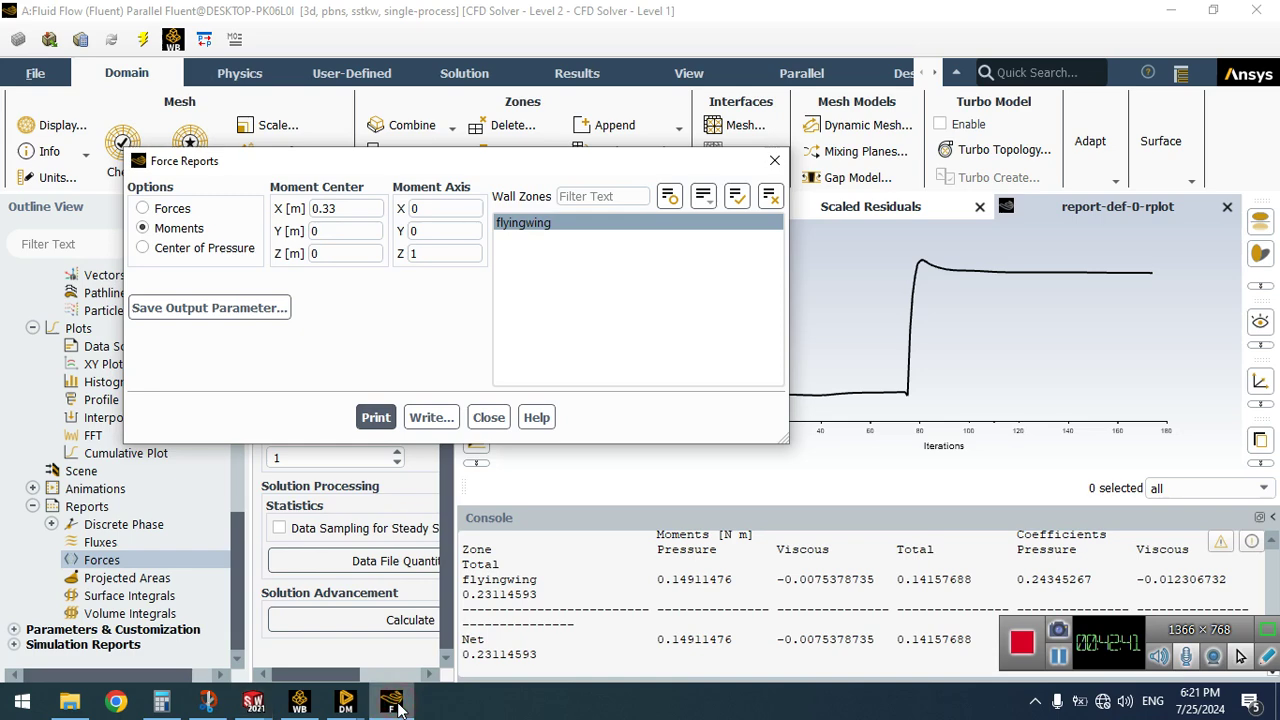